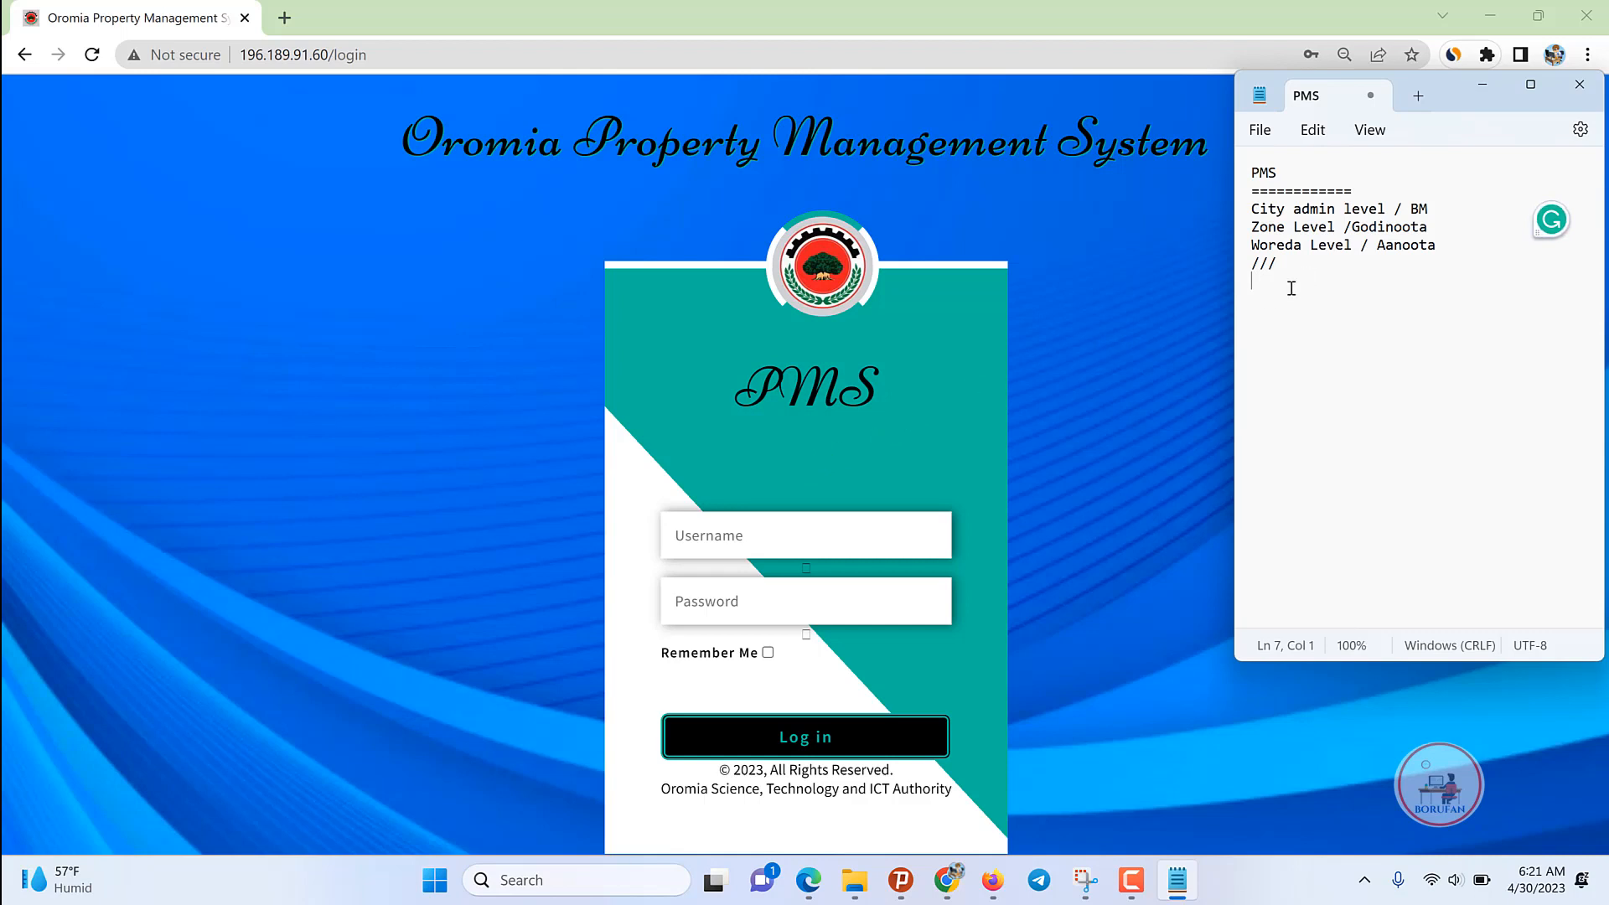
Step: Tidy the notes and highlight the City, Zone and Woreda level lines
text(ba)
key(BackSpace)
key(BackSpace)
key(BackSpace)
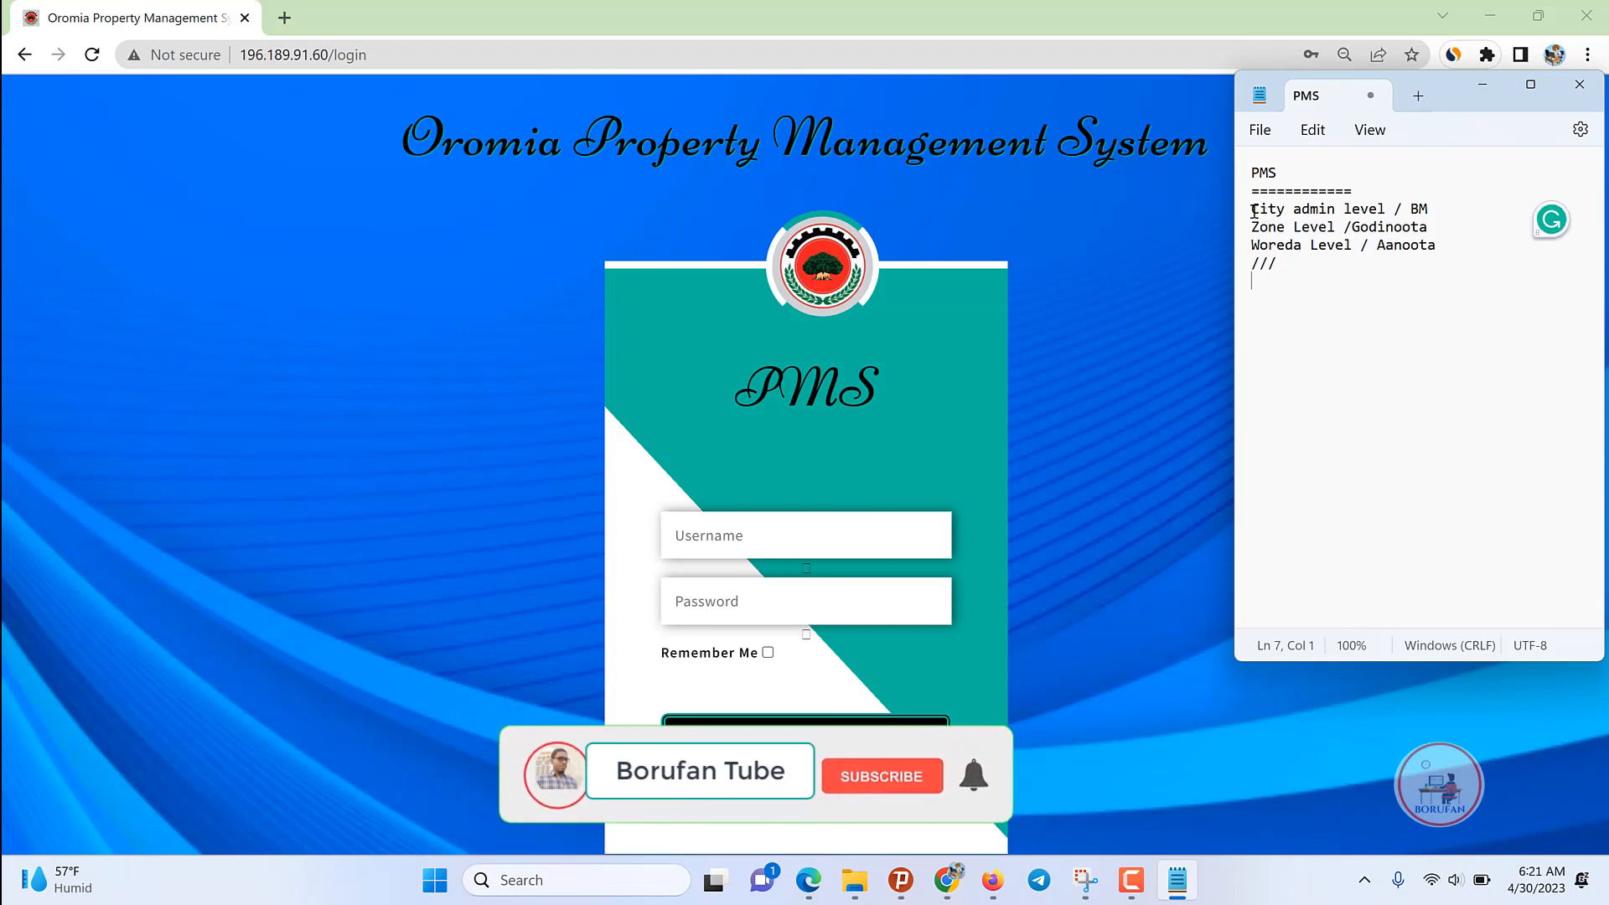
drag(1251, 209, 1457, 215)
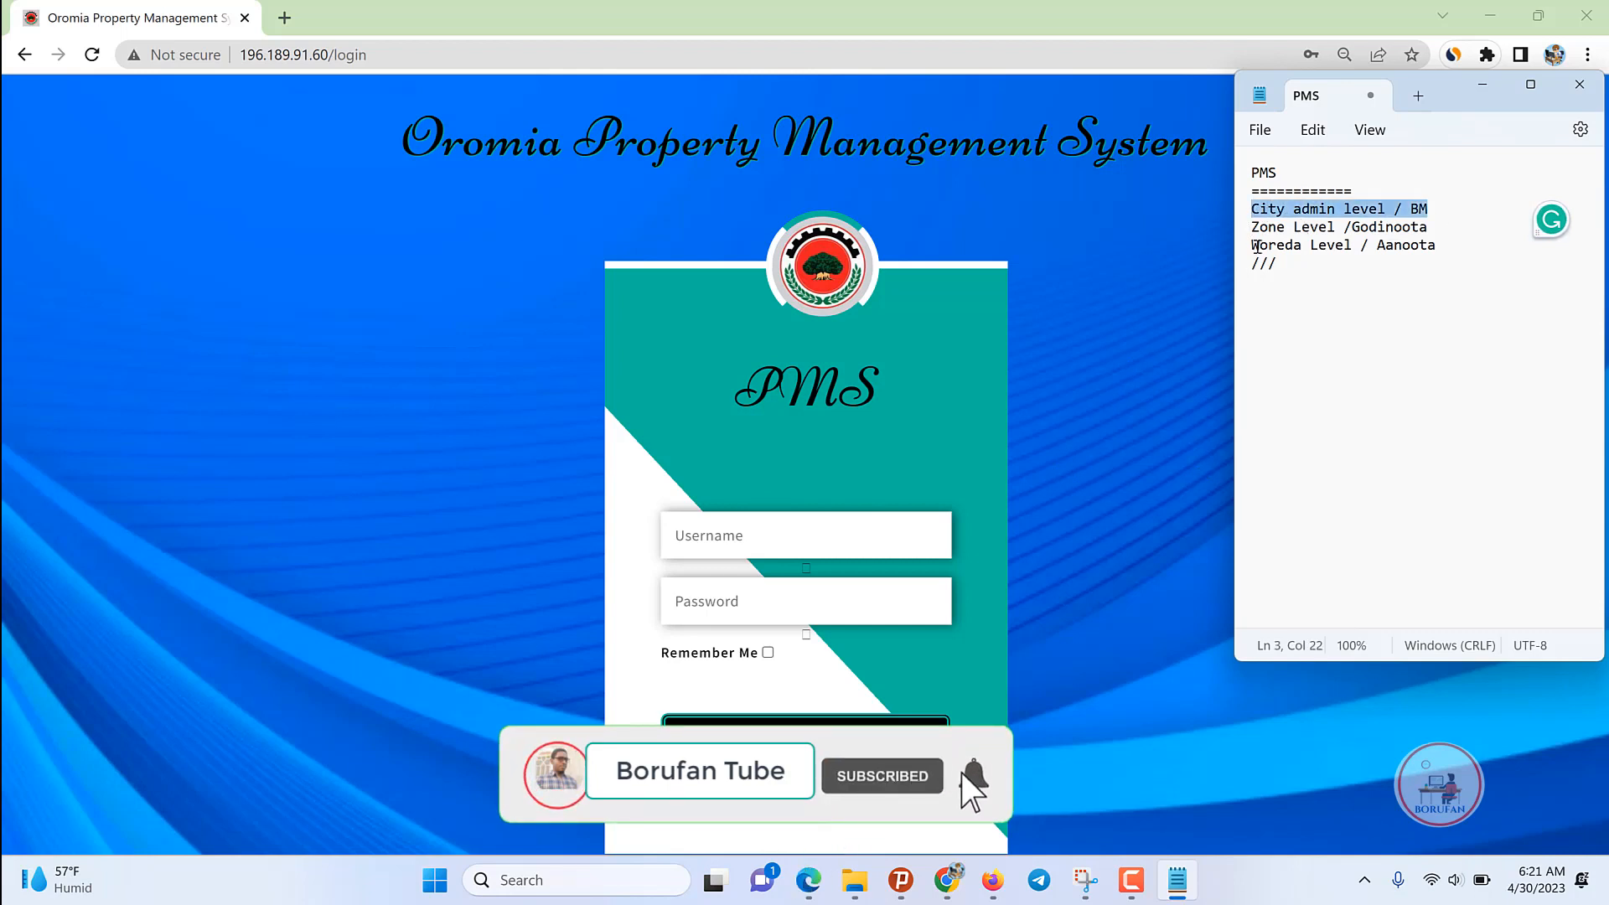
drag(1253, 227, 1430, 227)
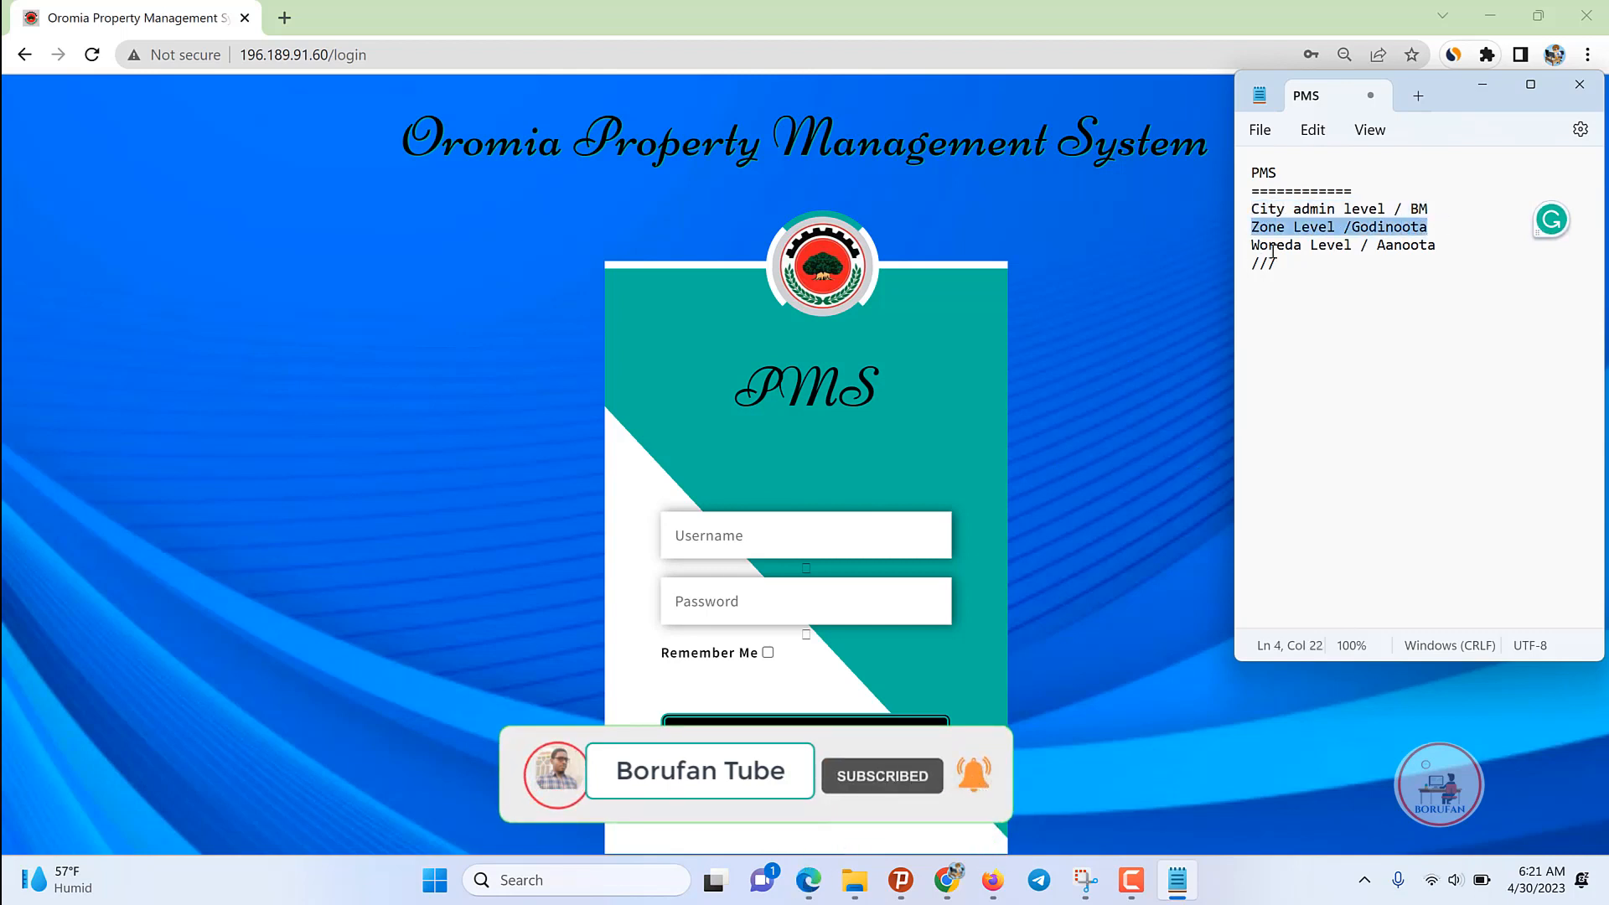
drag(1249, 245, 1436, 266)
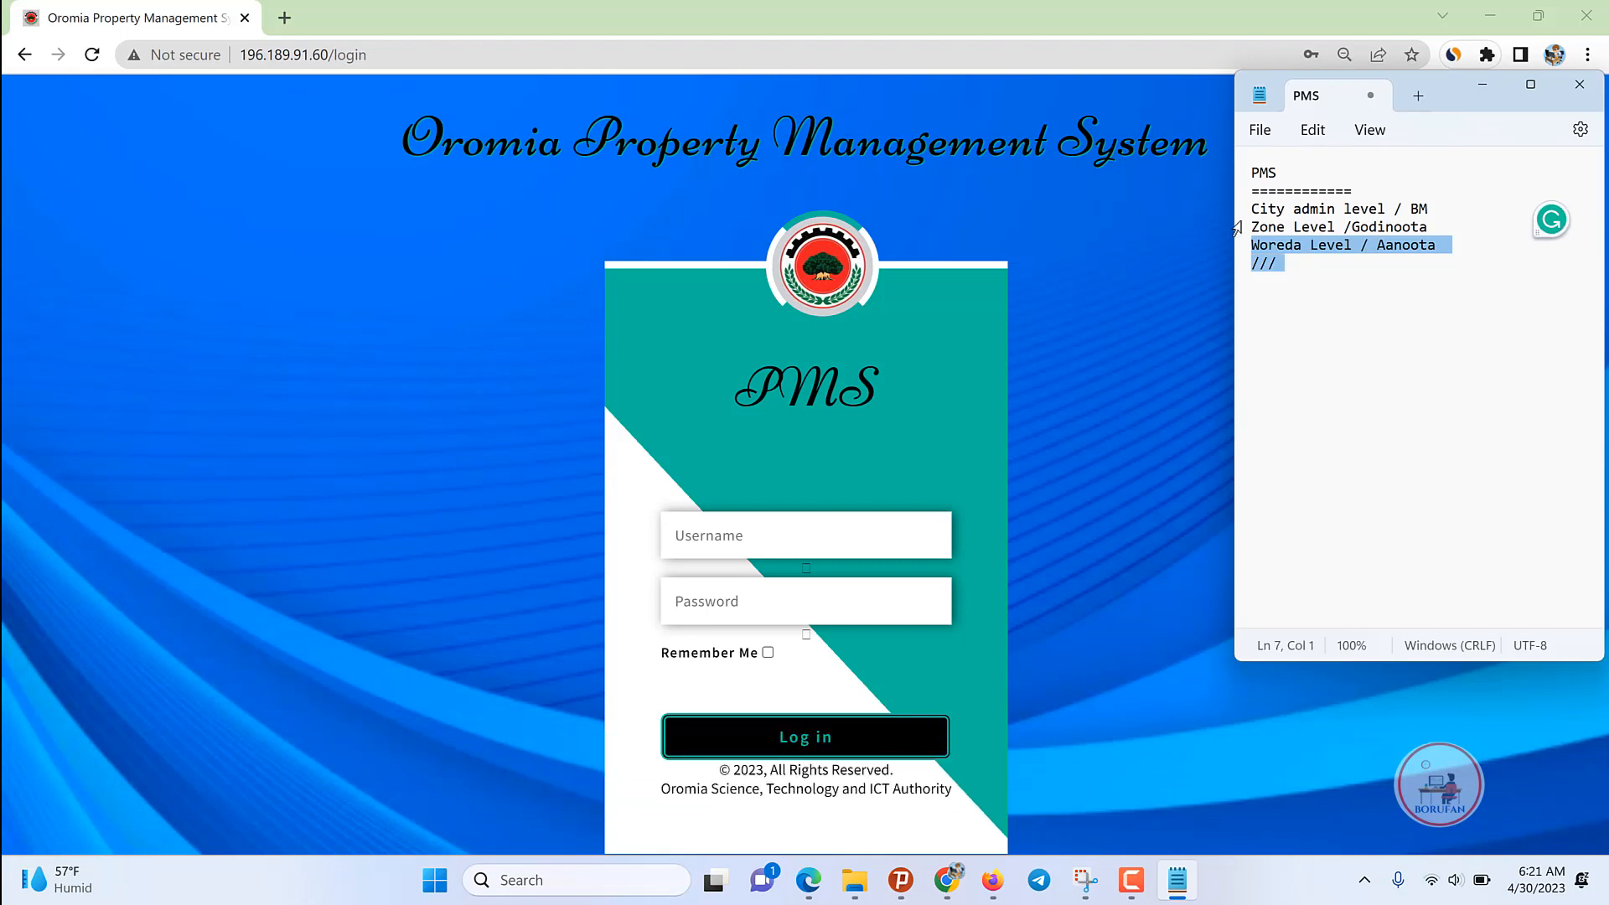
drag(1253, 224, 1455, 244)
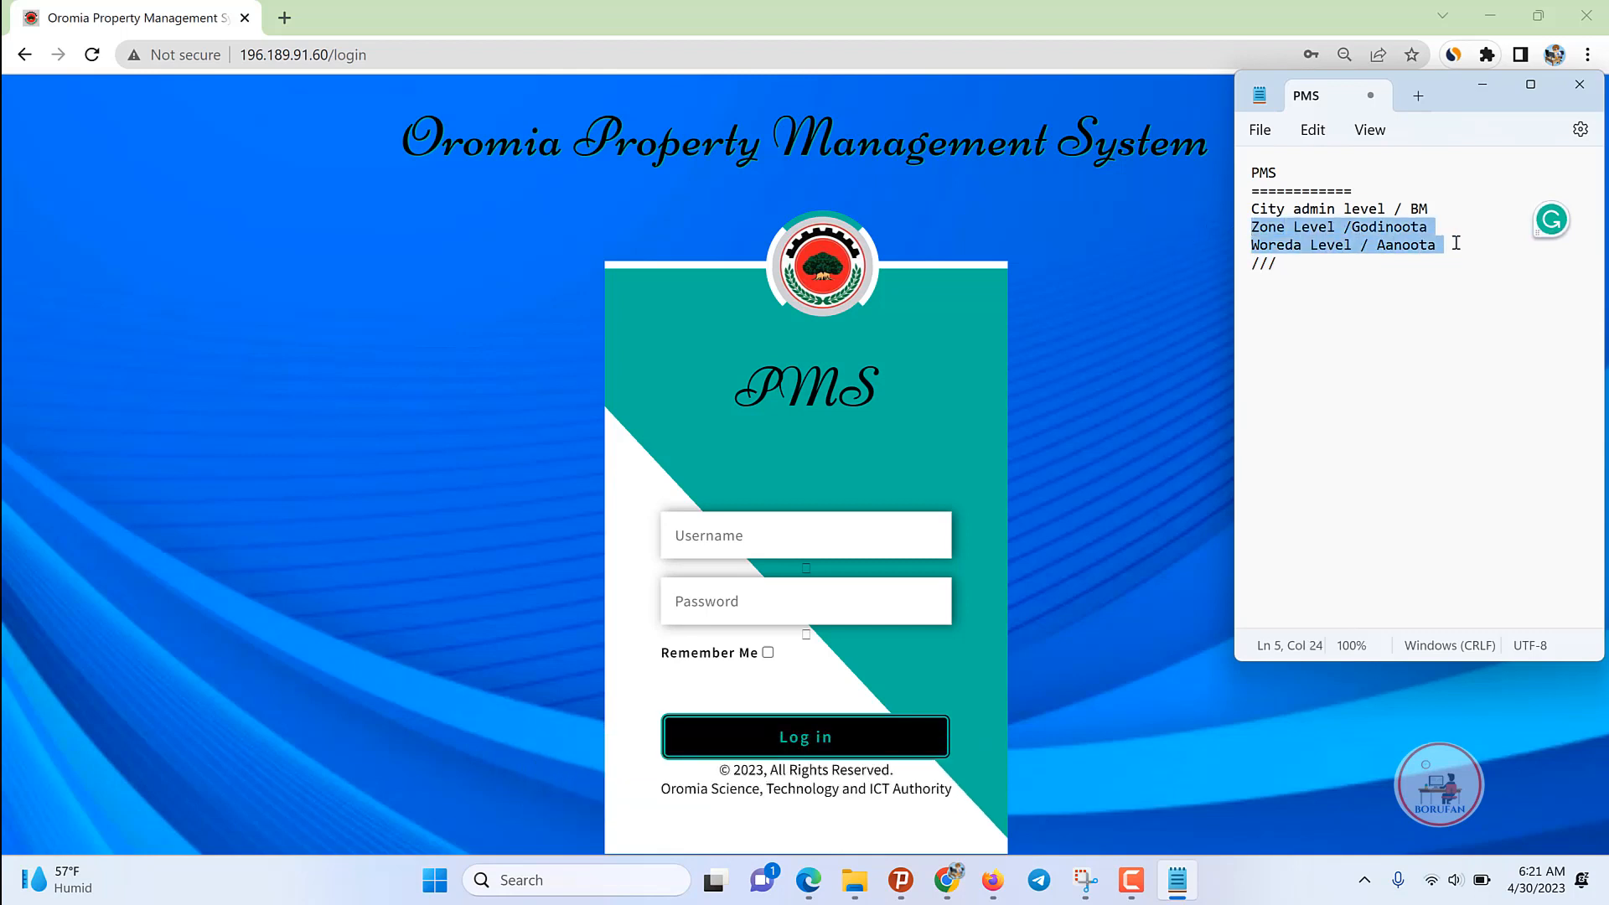
click(1253, 206)
drag(1253, 206, 1456, 221)
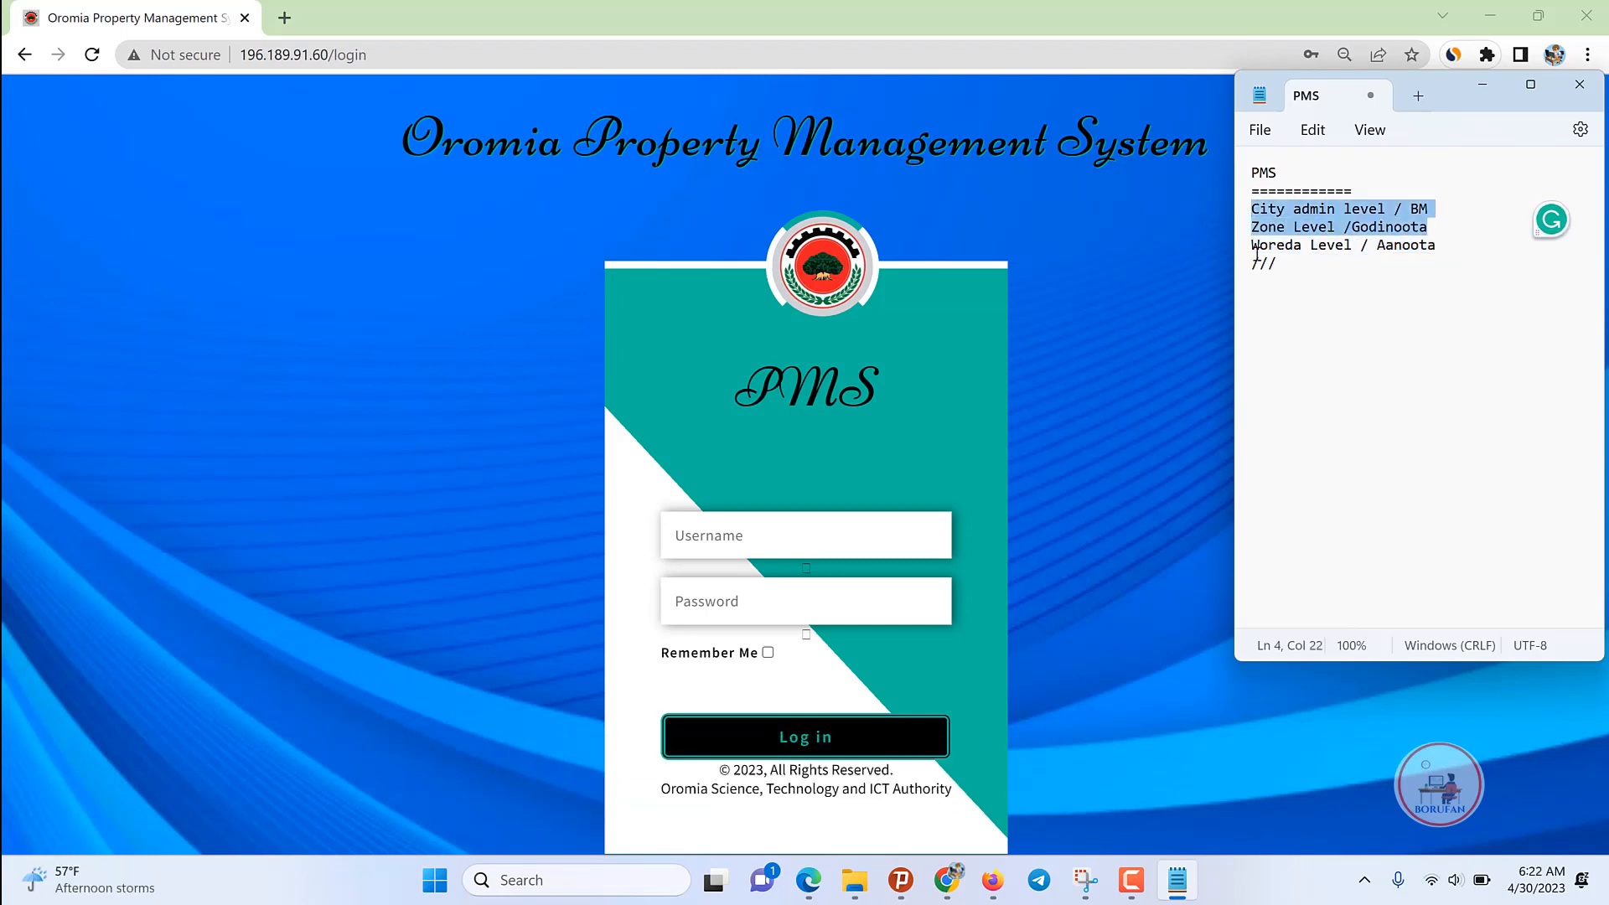
Step: Try signing in with the saved admin login
click(755, 534)
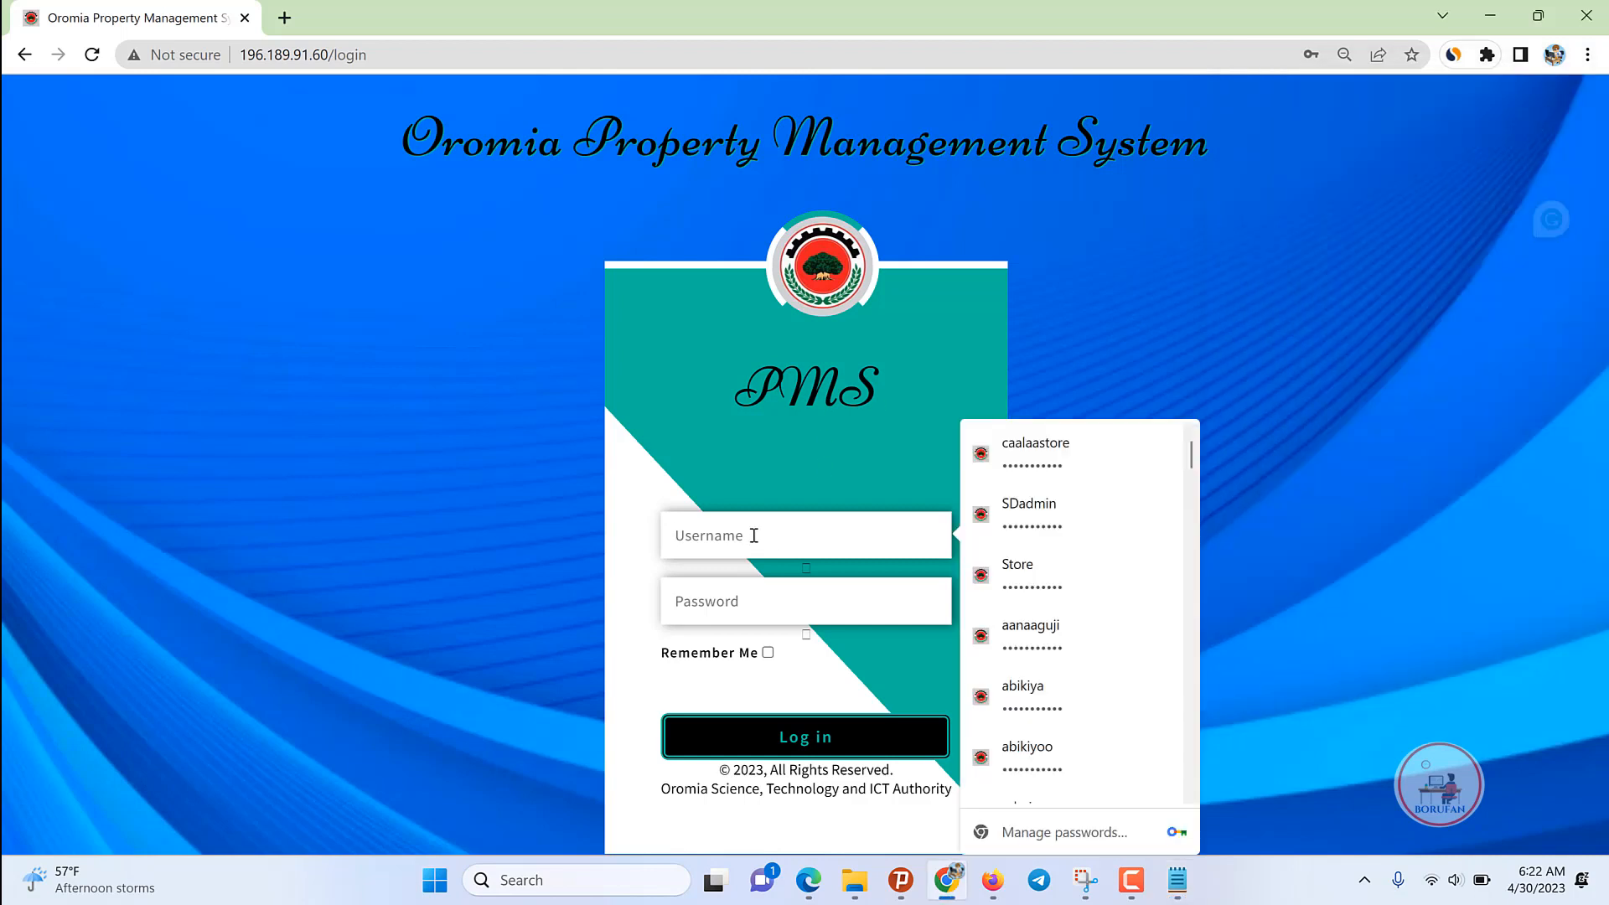
scroll(1149, 738, down, 1)
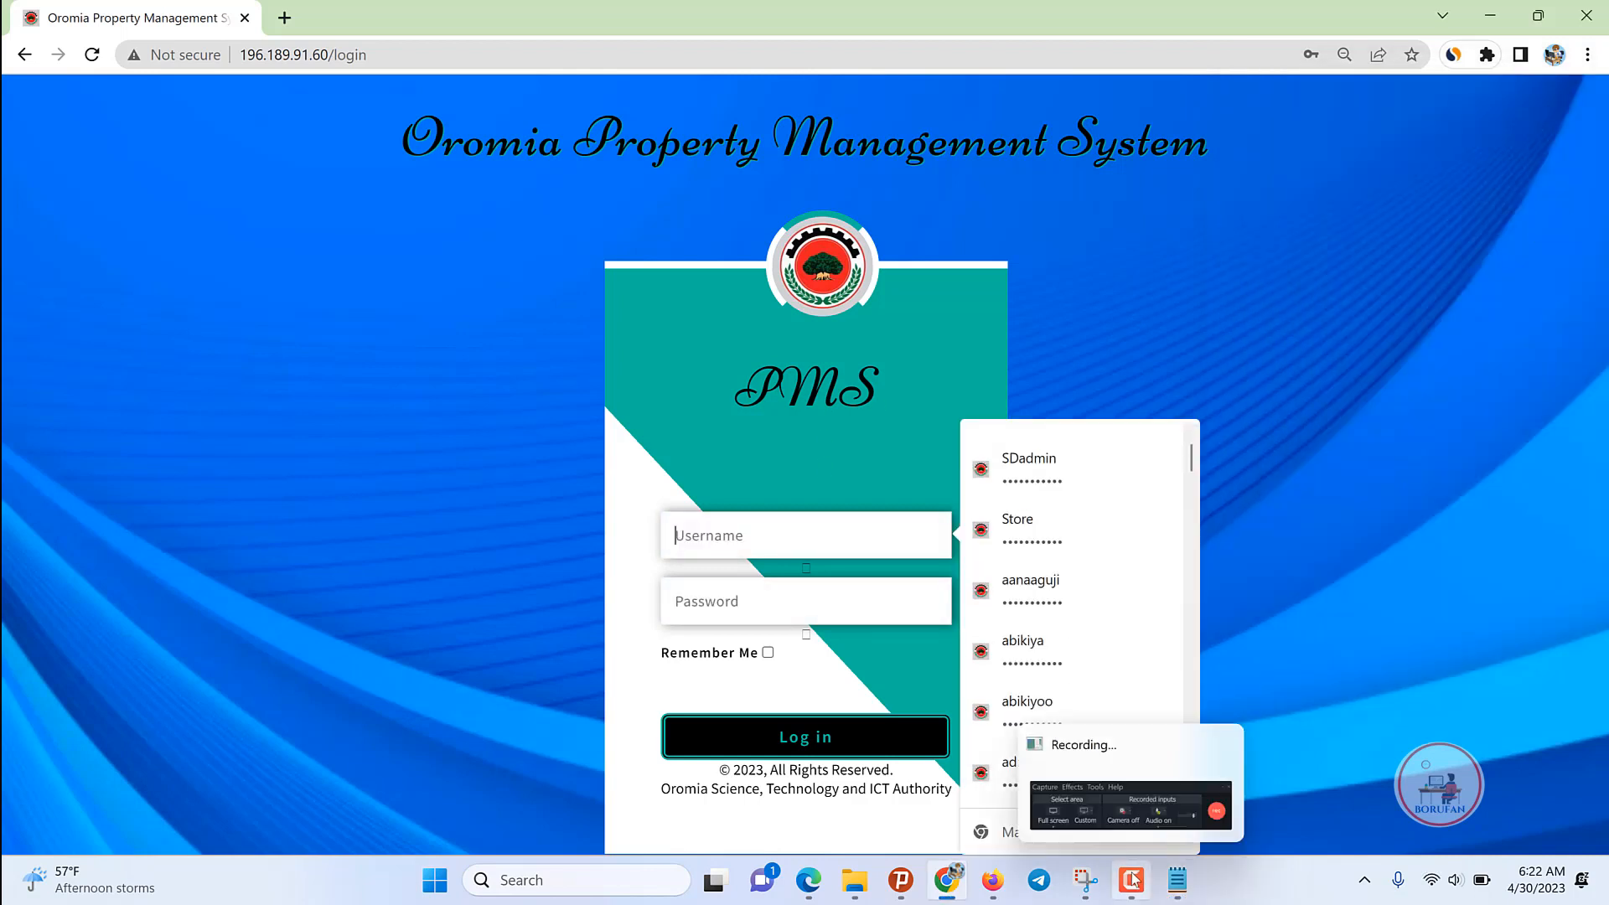
click(1131, 880)
click(1131, 880)
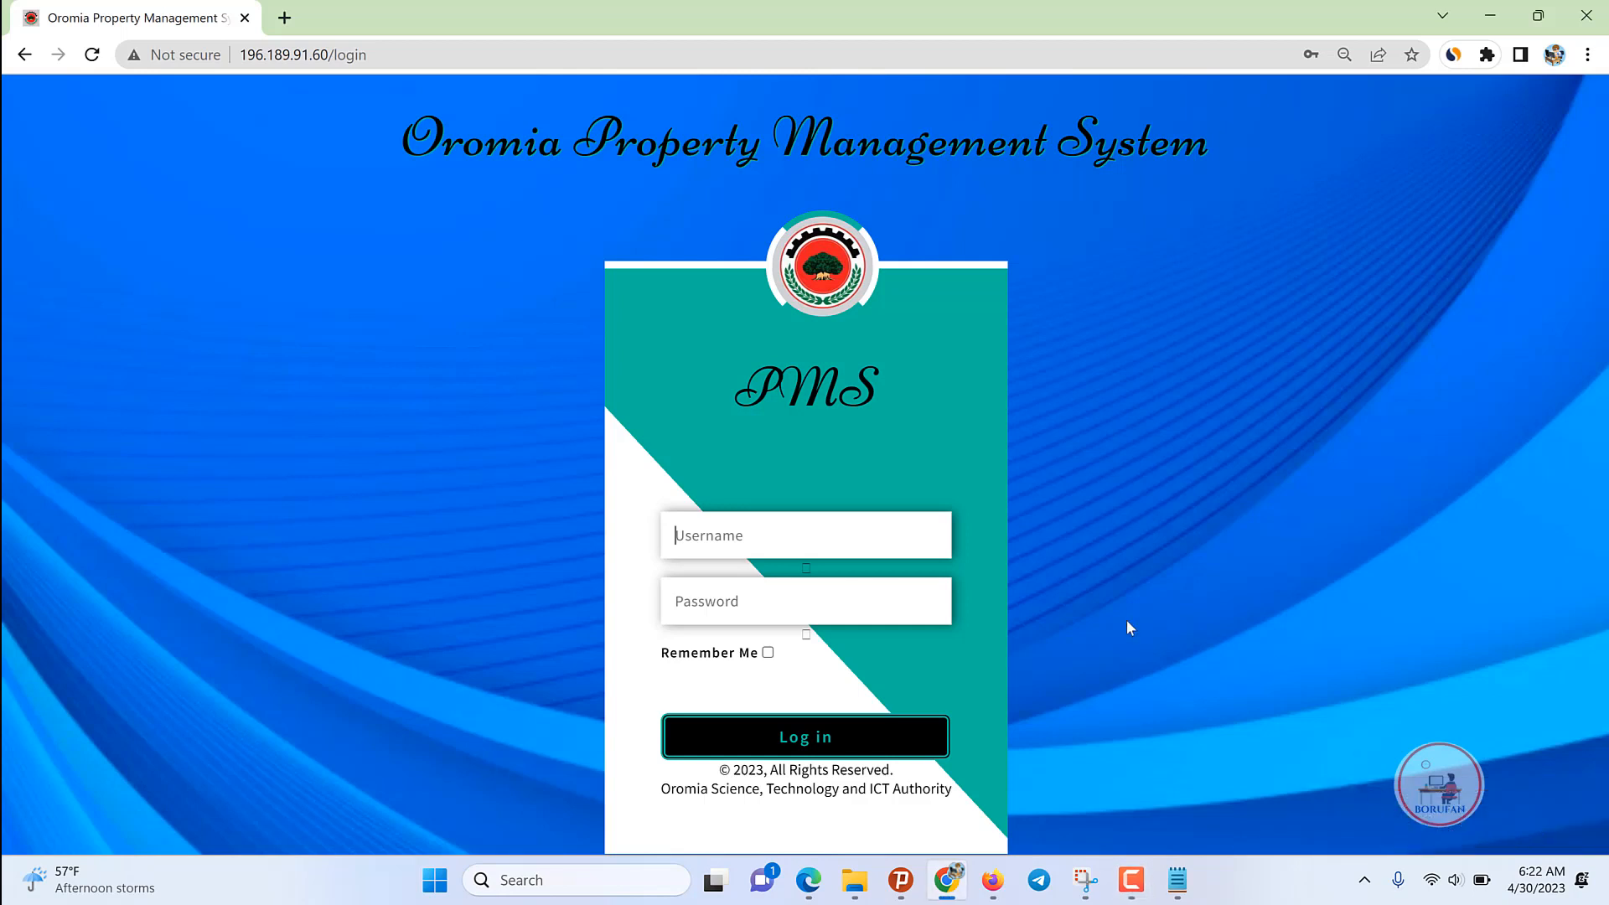
click(725, 542)
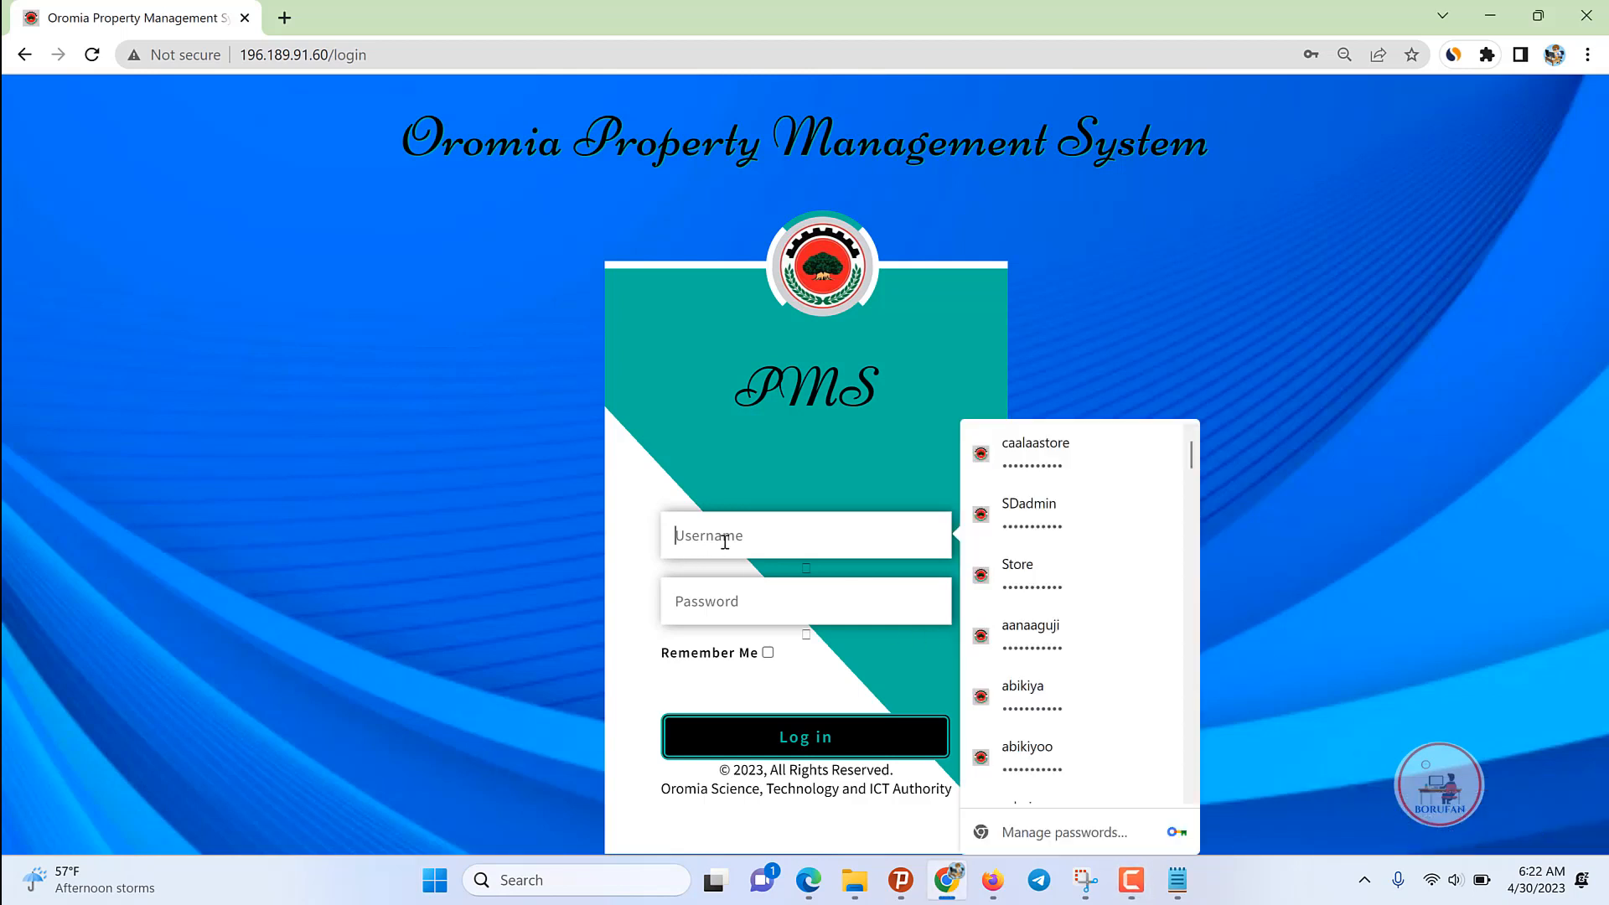
text(admin)
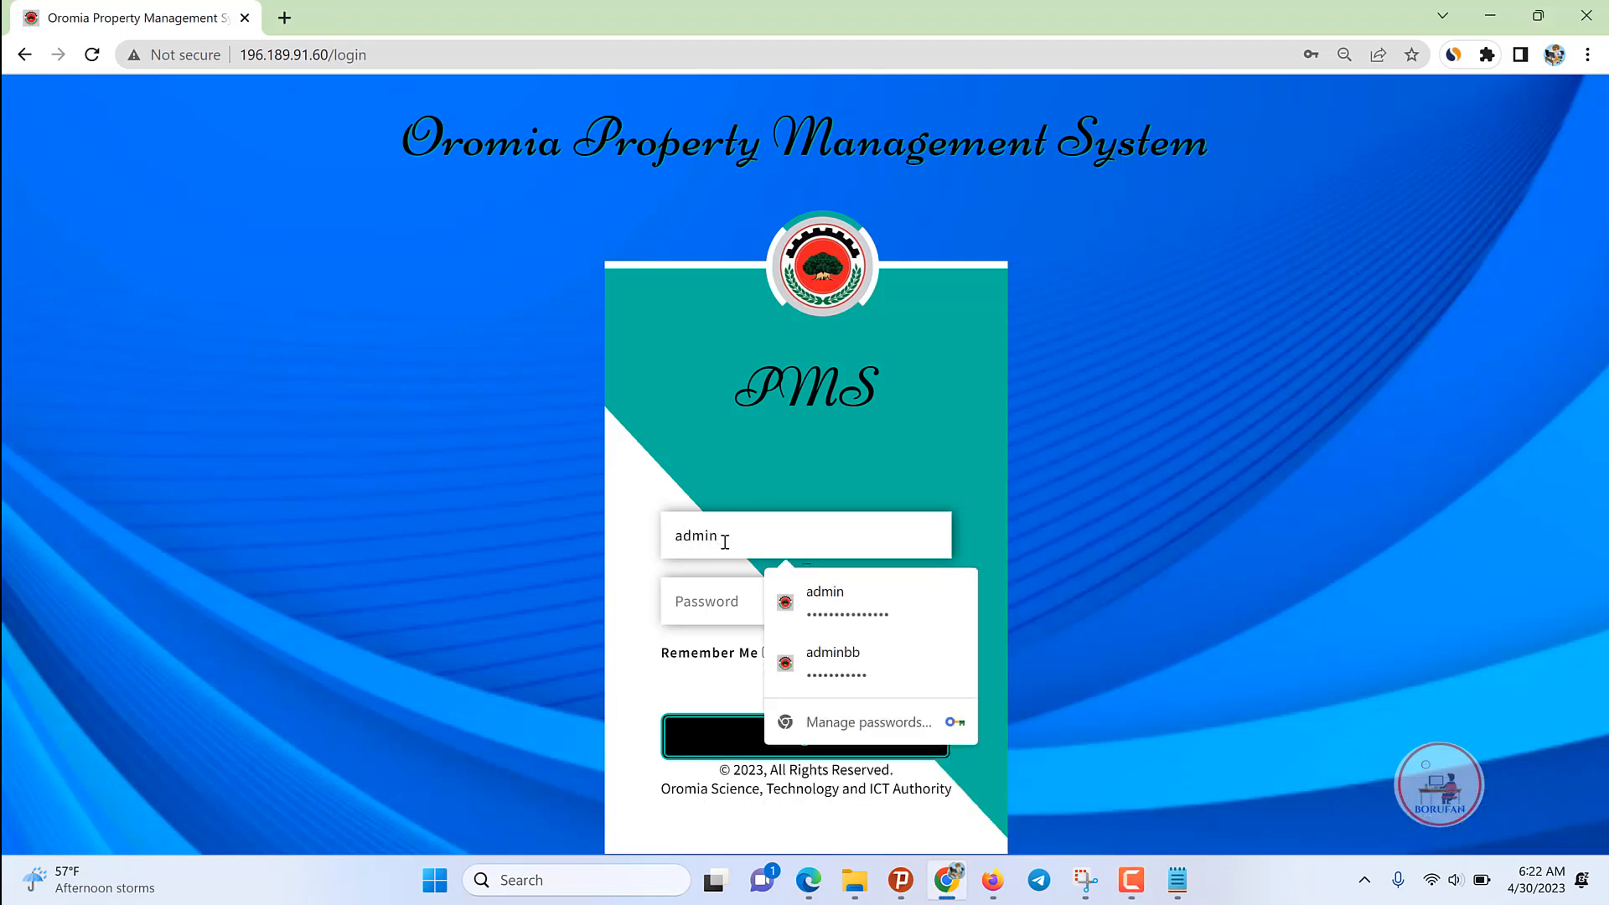
click(822, 595)
click(785, 743)
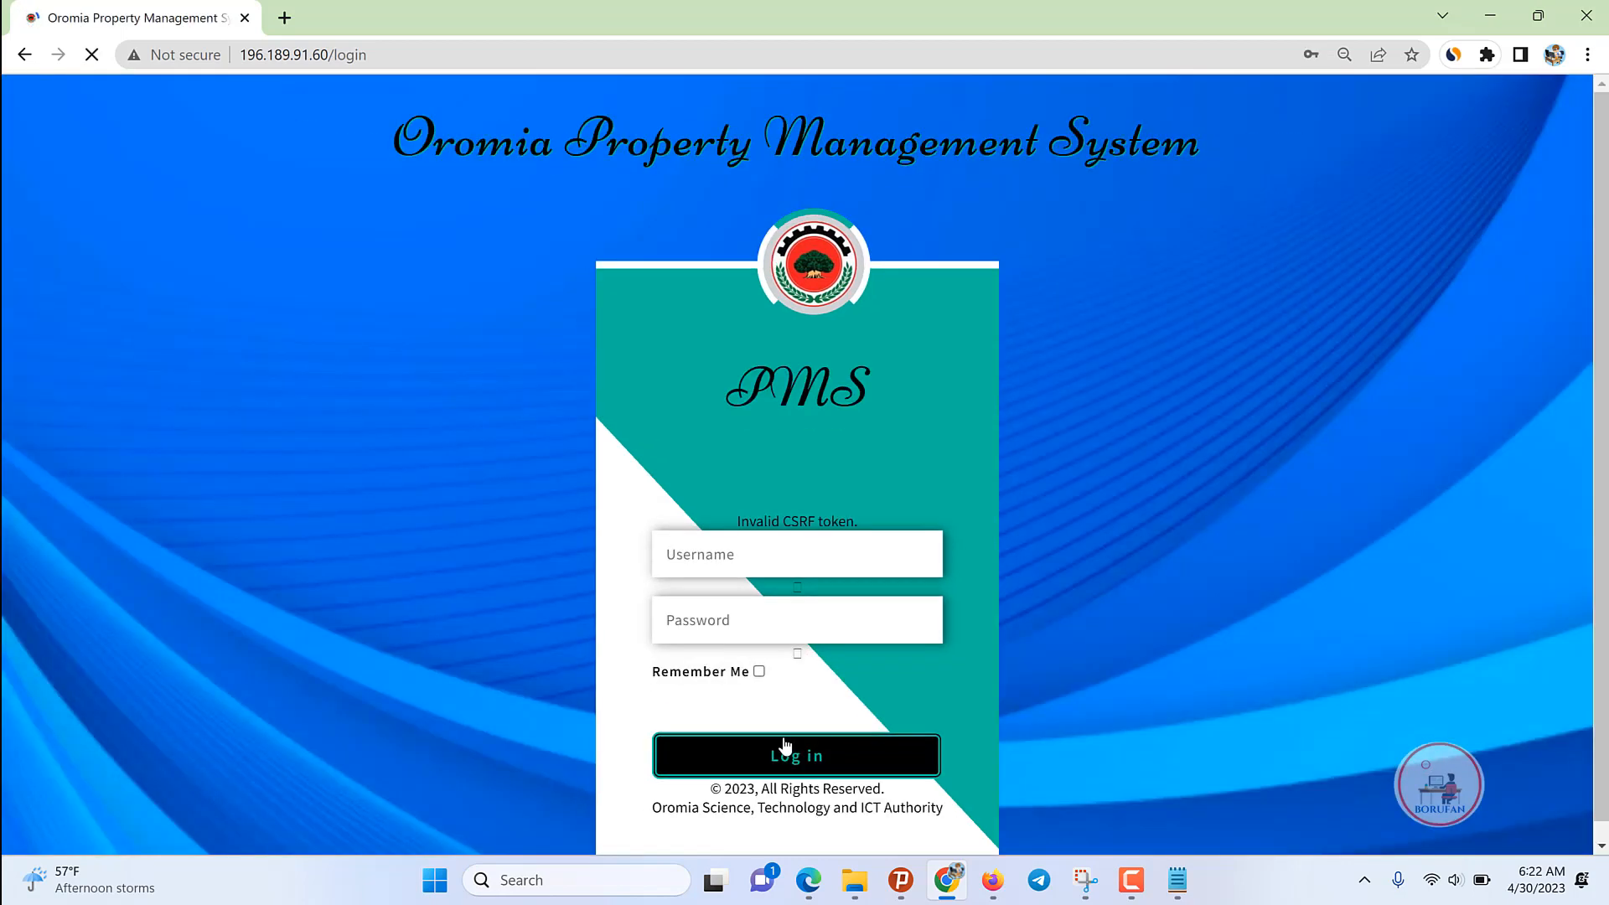
Step: After the CSRF error, re-enter the admin username and password to log in
click(788, 560)
text(a)
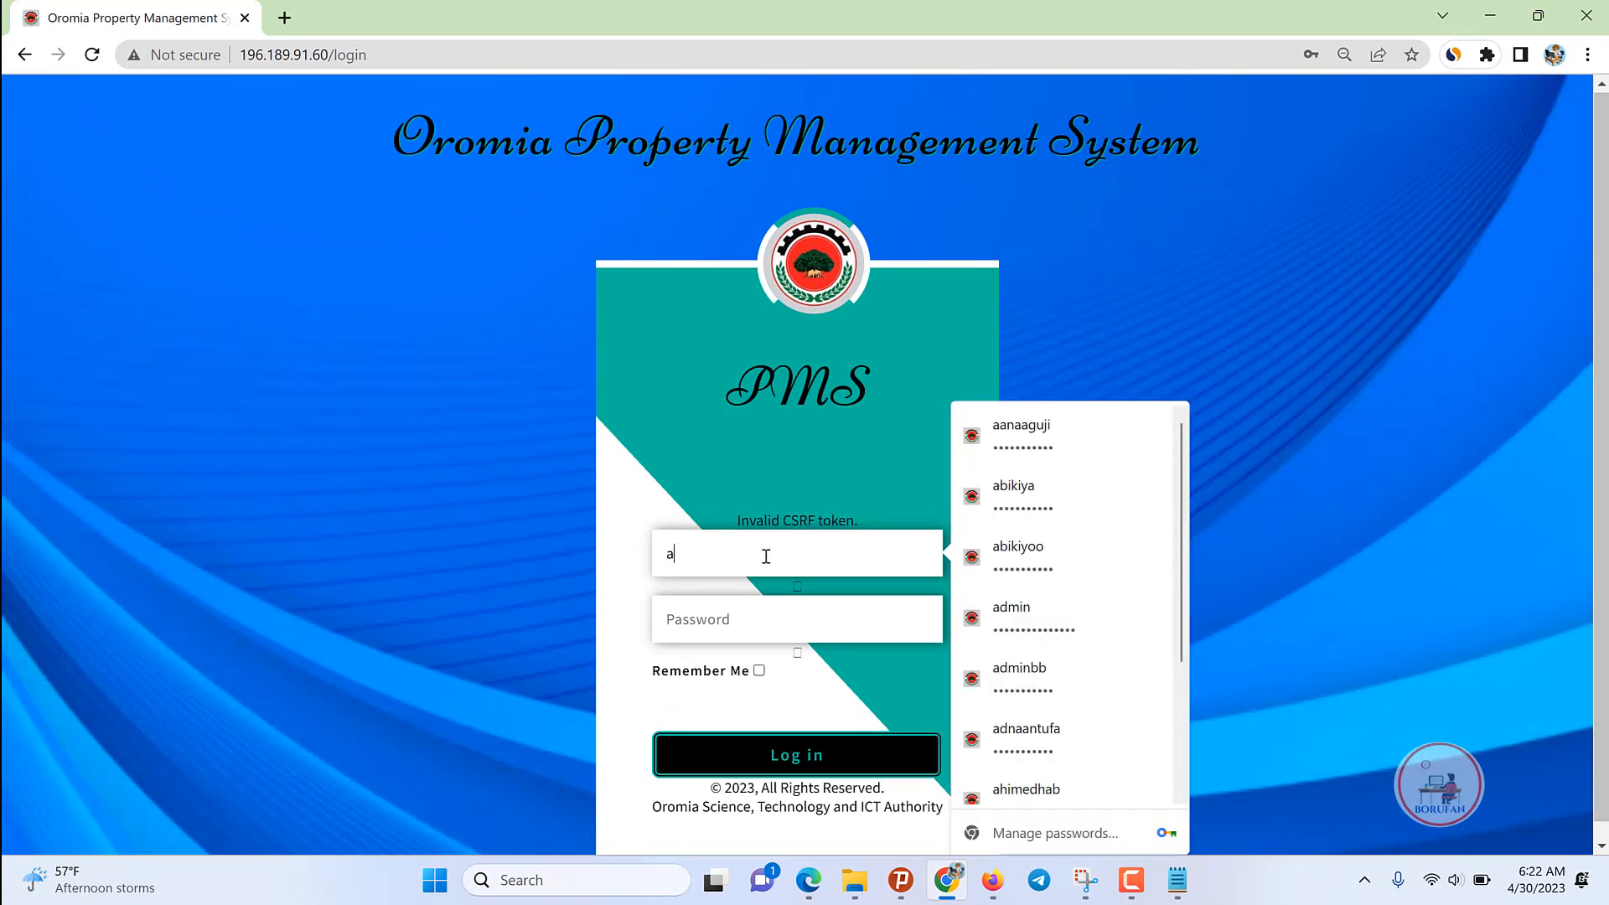
text(dmin)
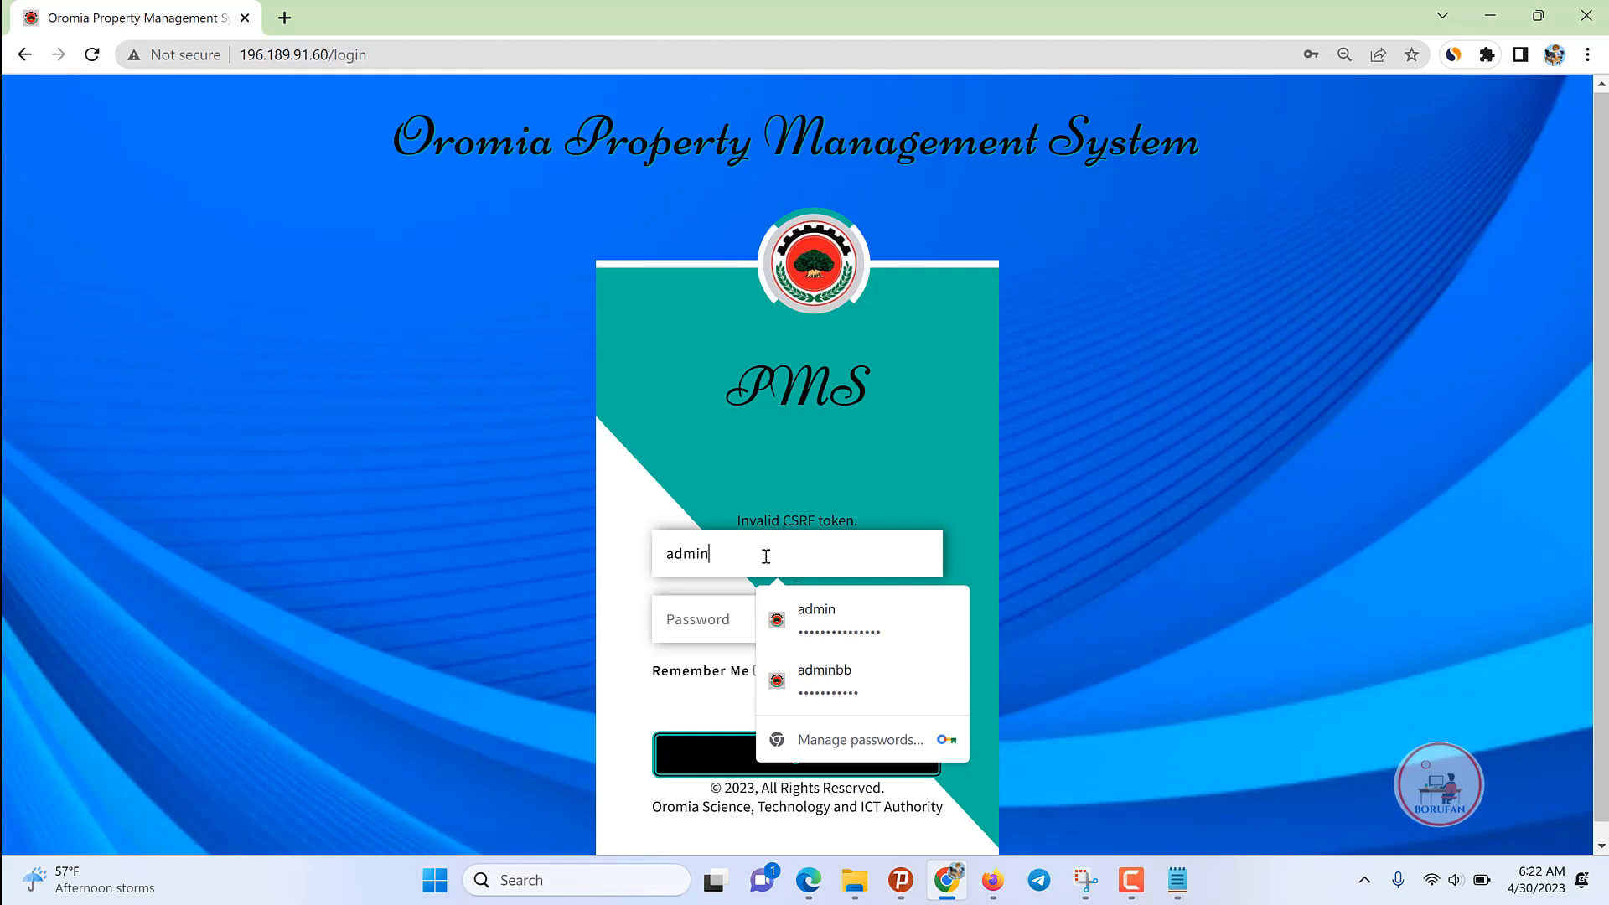
key(Tab)
text(123)
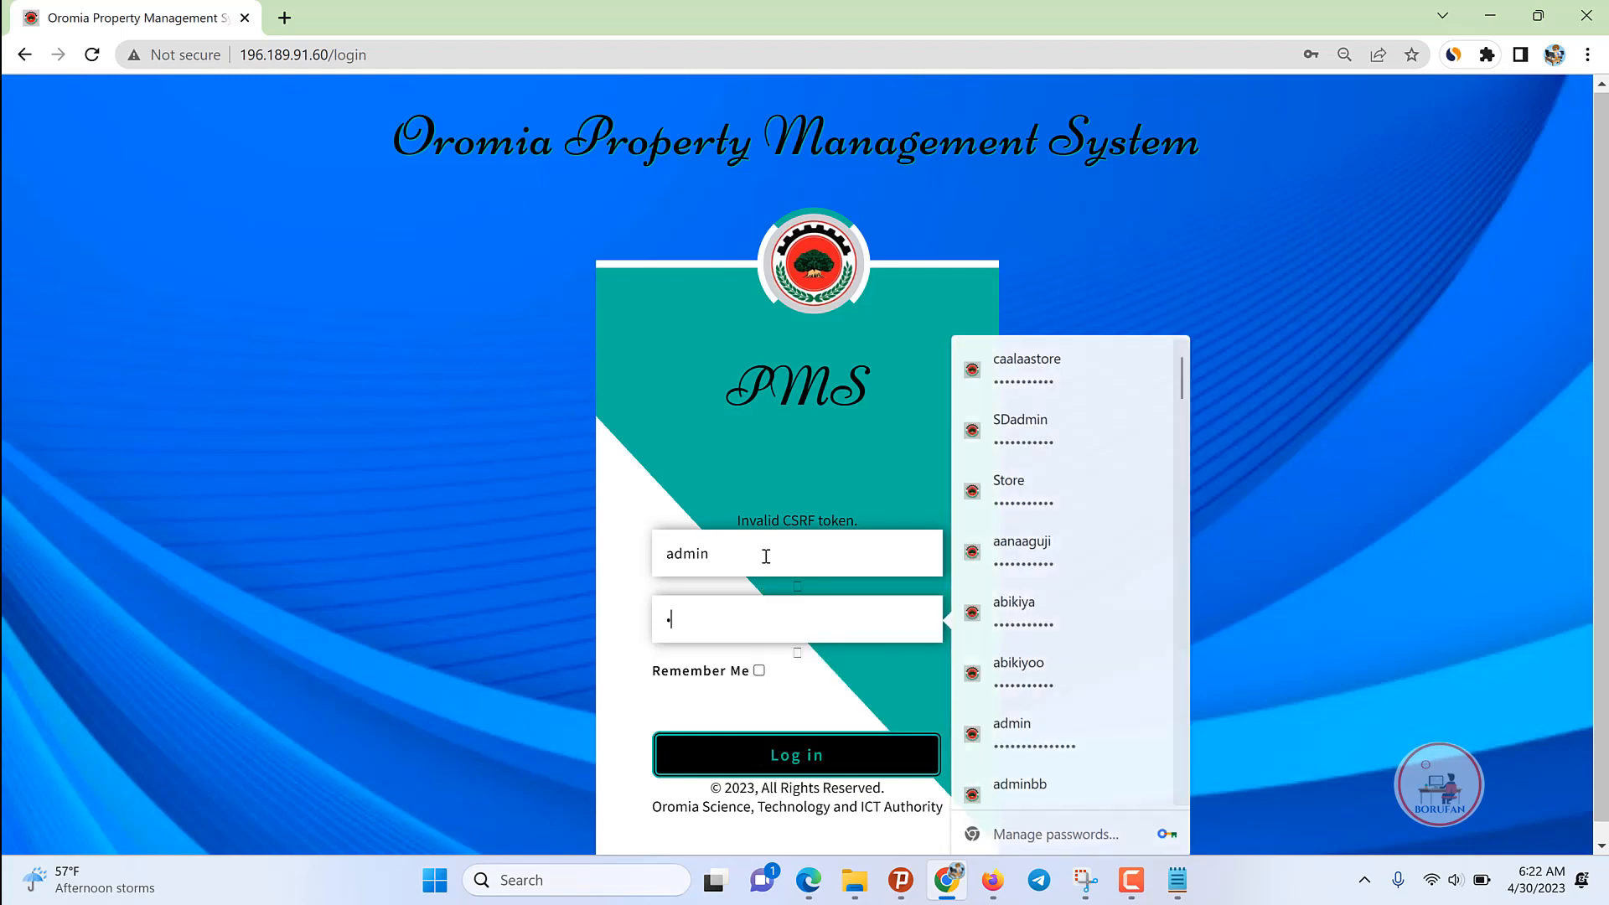
text(45678901234)
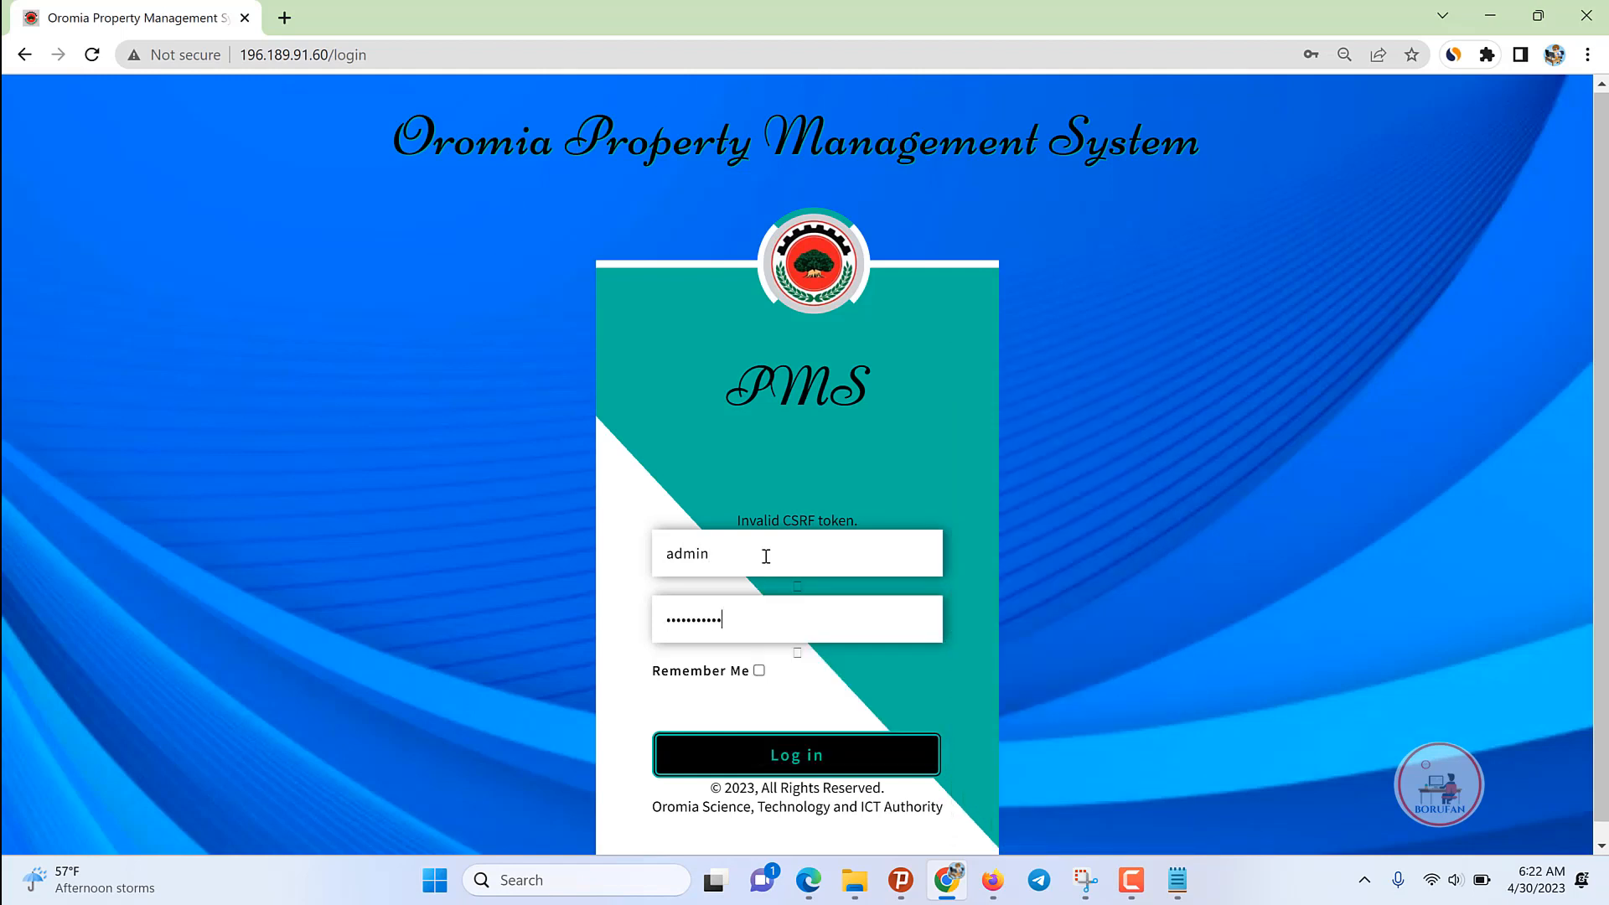
text(5)
key(Return)
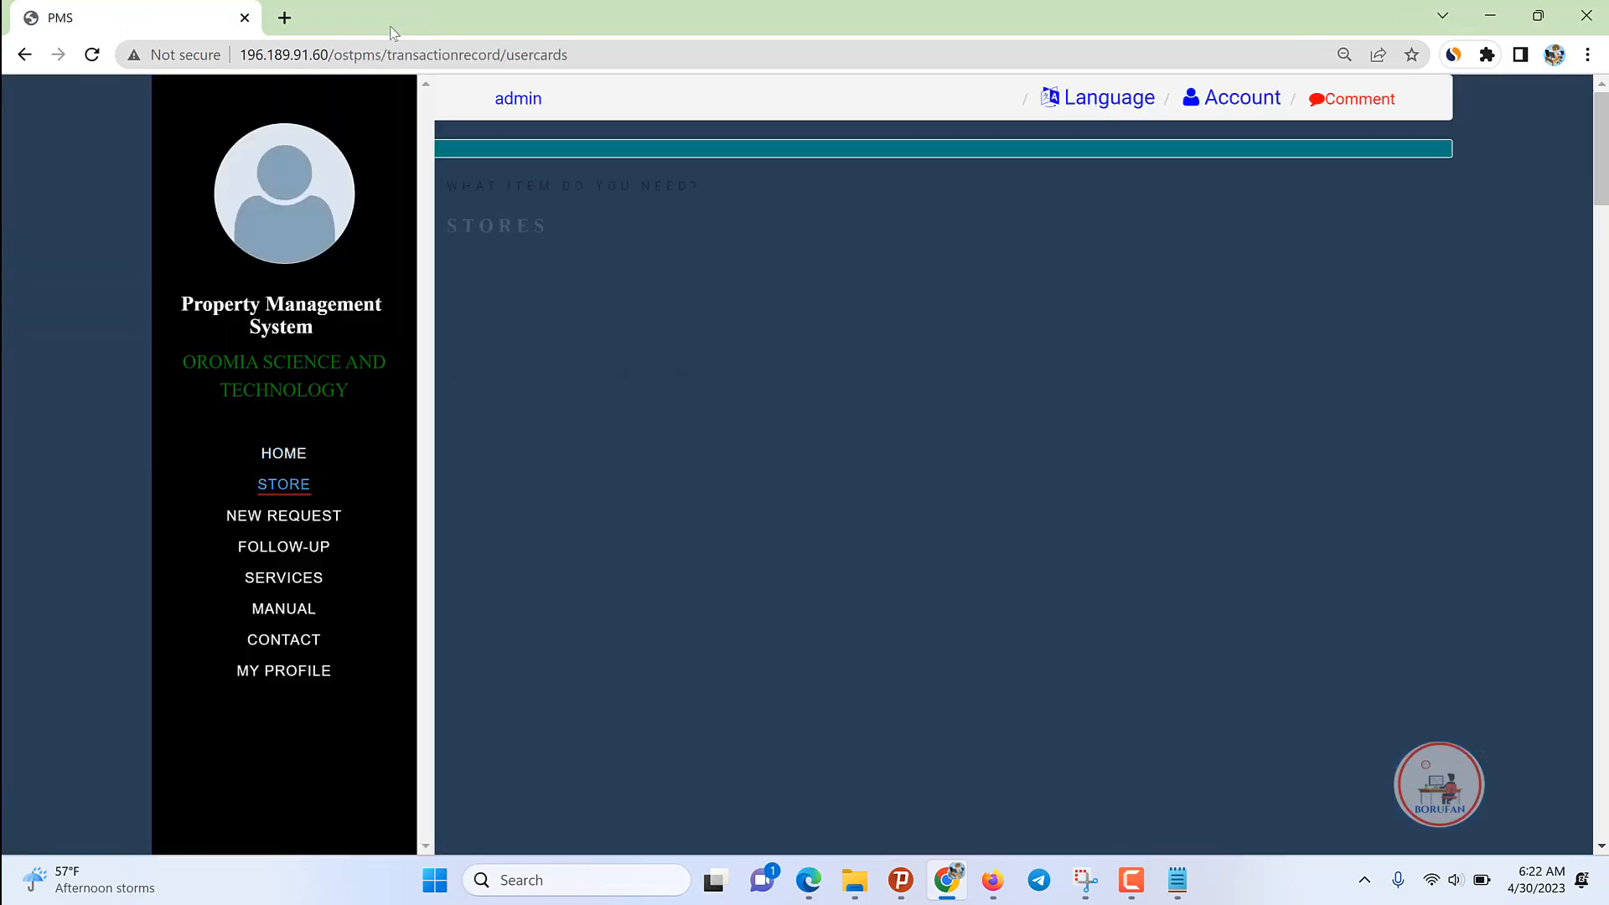
Step: Open the admin back office and go to Setting › Organization, listing 146 offices
scroll(1471, 505, down, 1)
scroll(1325, 637, down, 10)
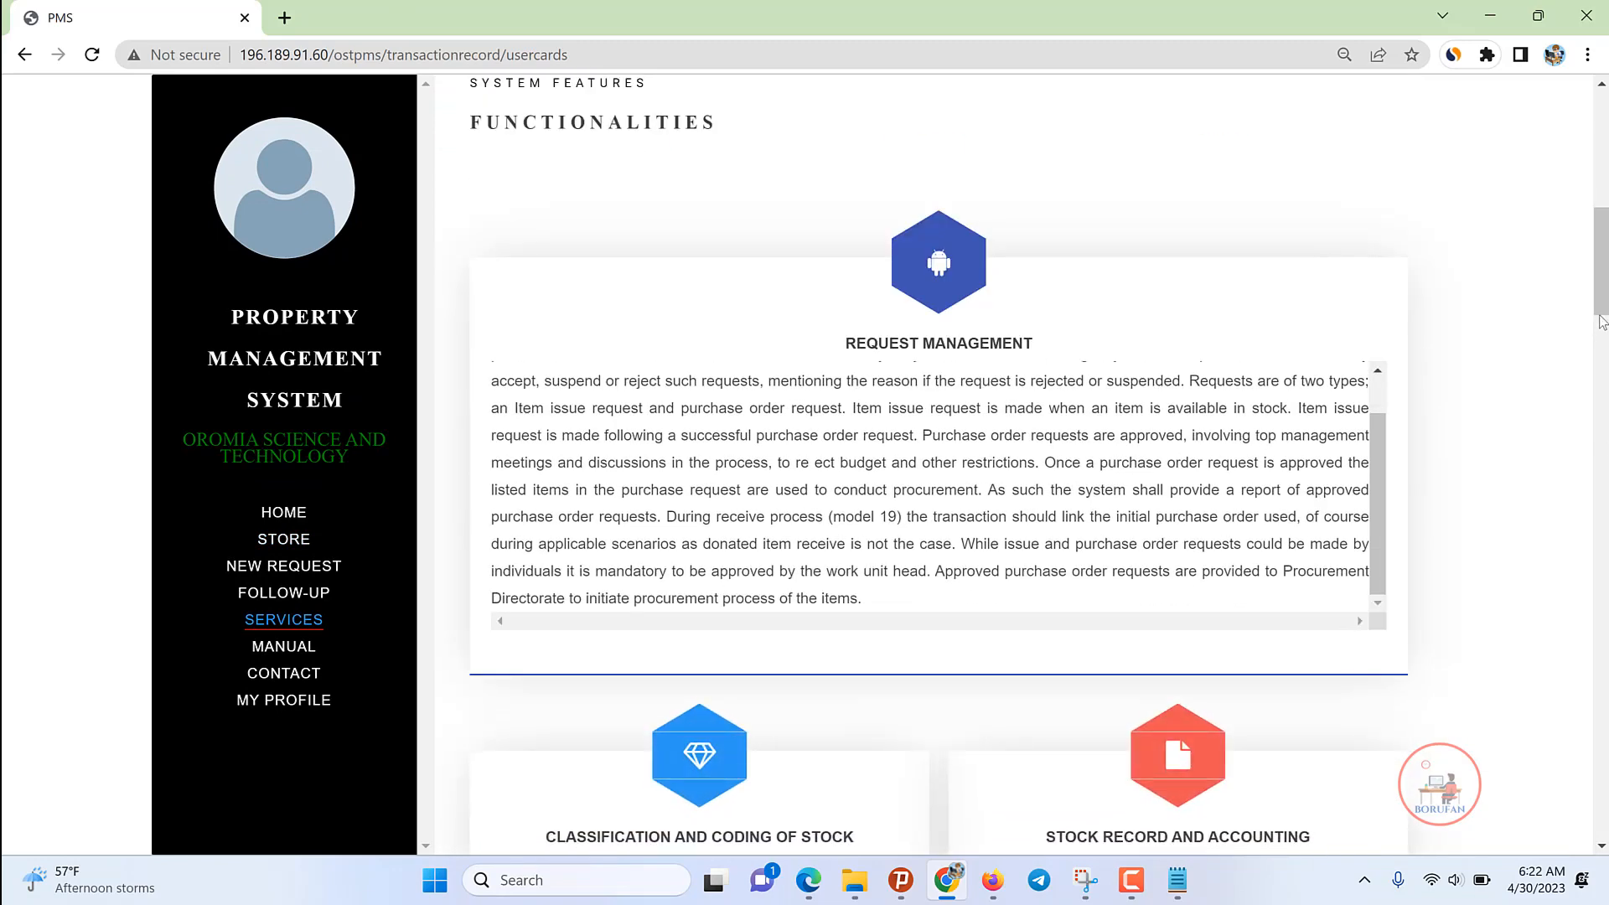
drag(1602, 295, 1601, 179)
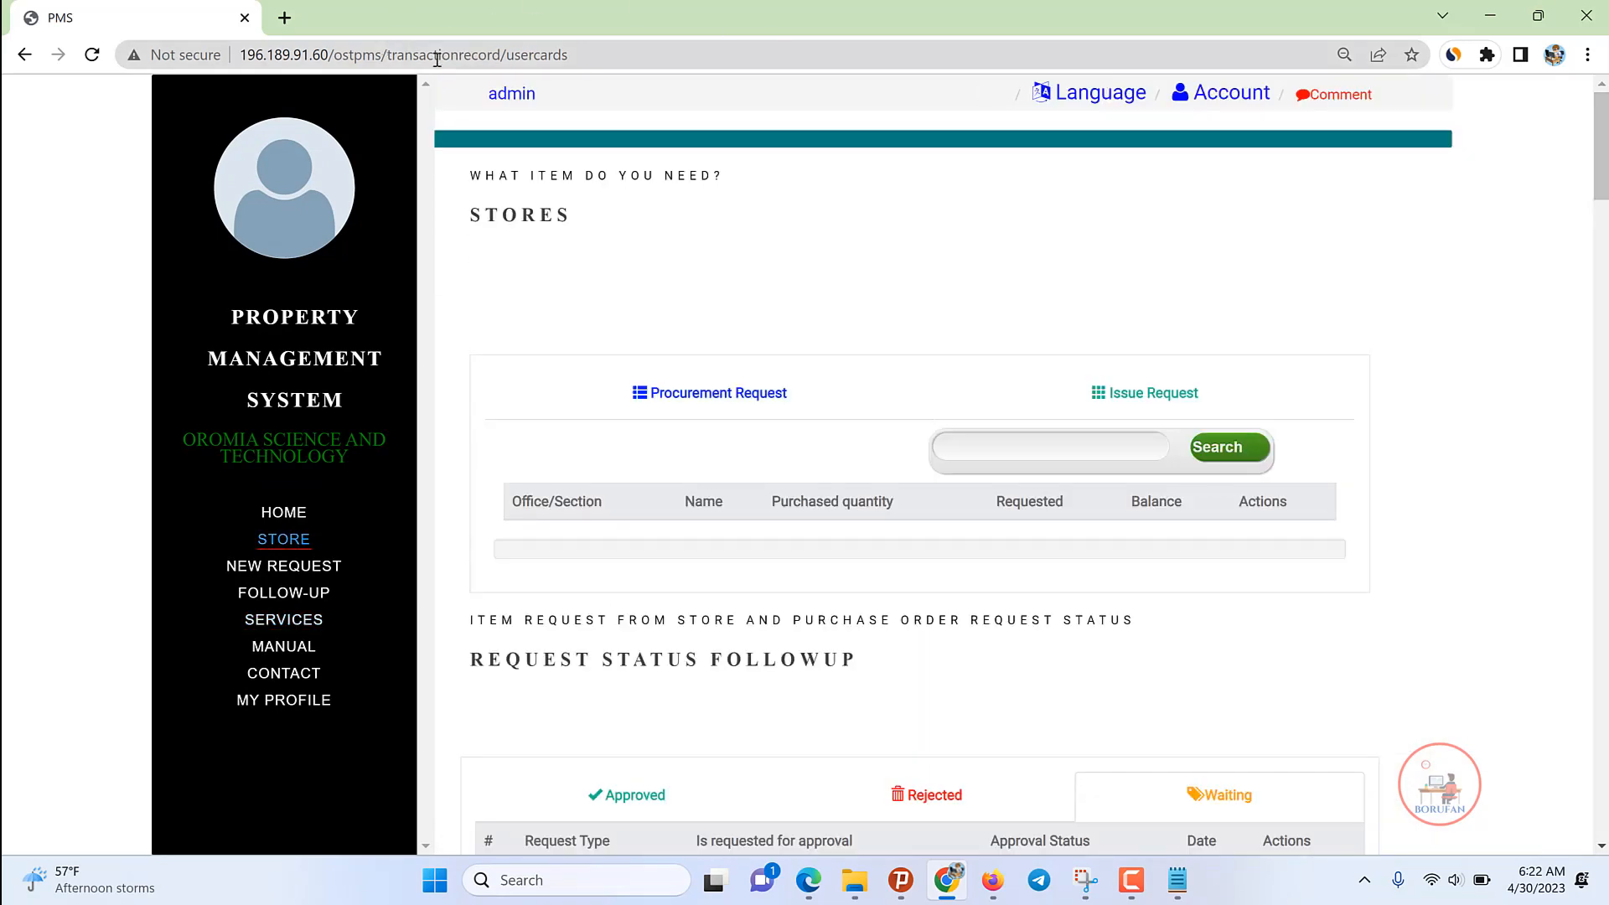
click(513, 95)
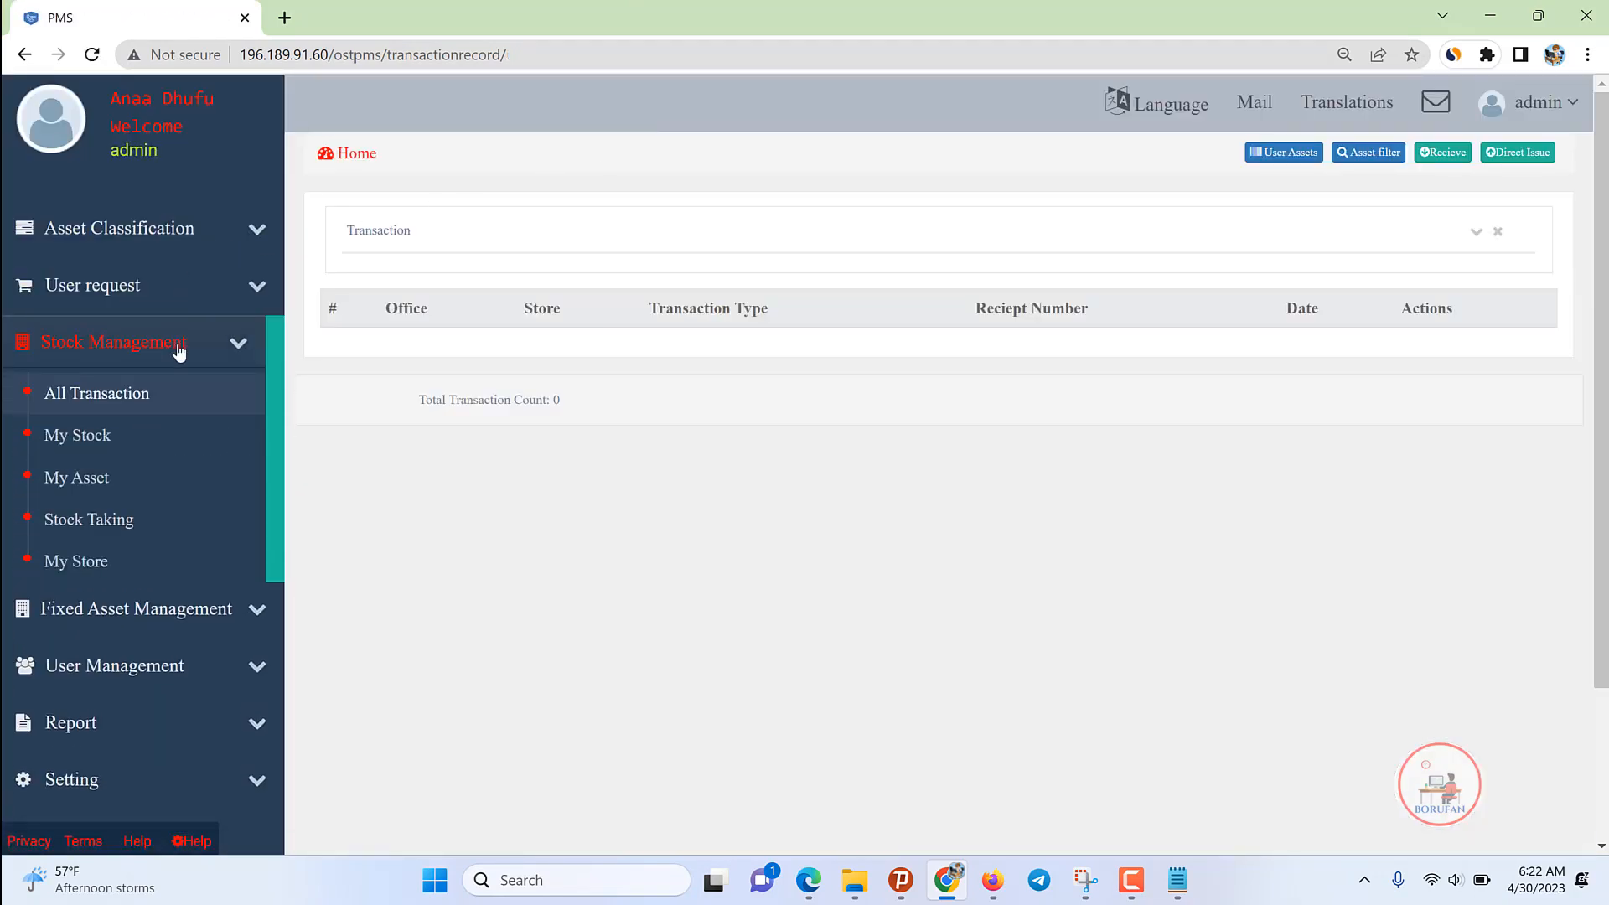
click(179, 350)
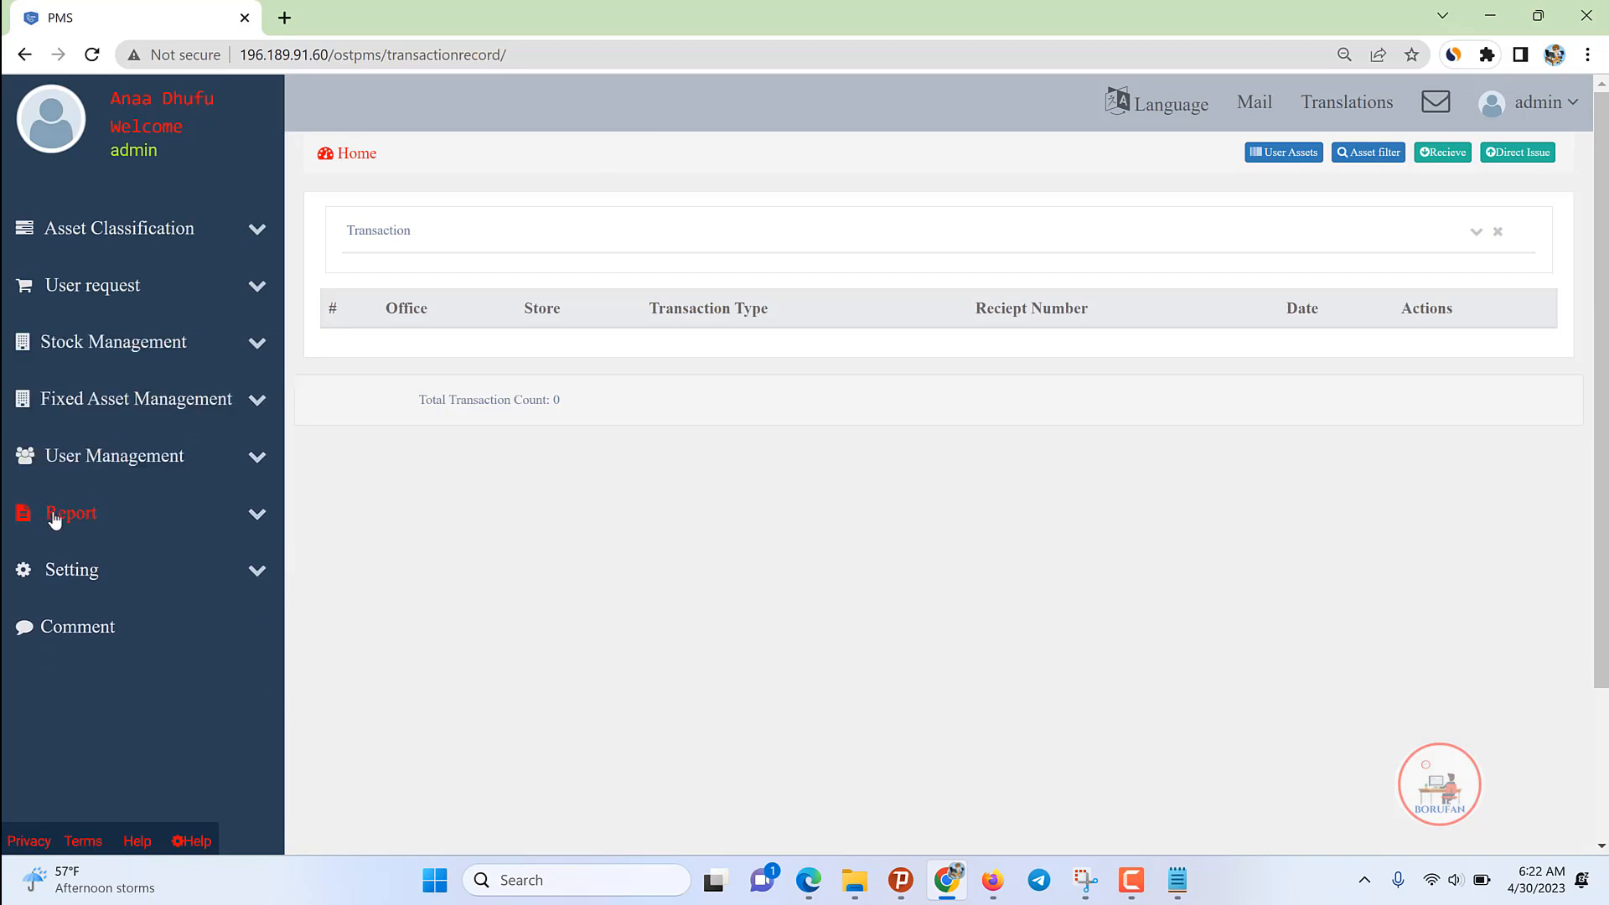
click(70, 571)
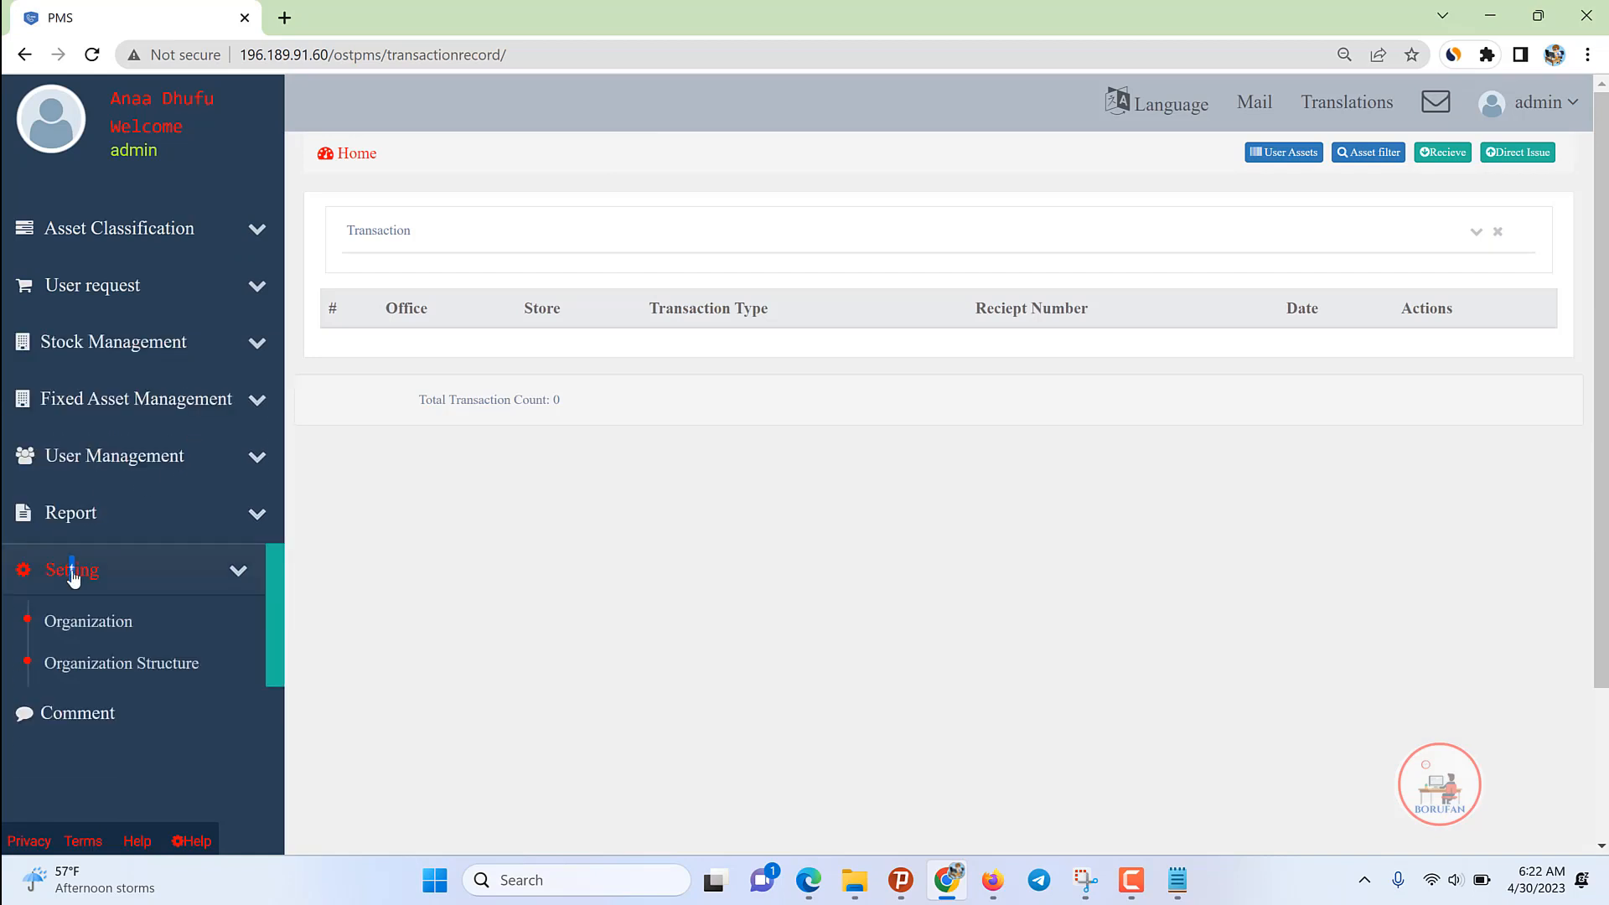
click(81, 624)
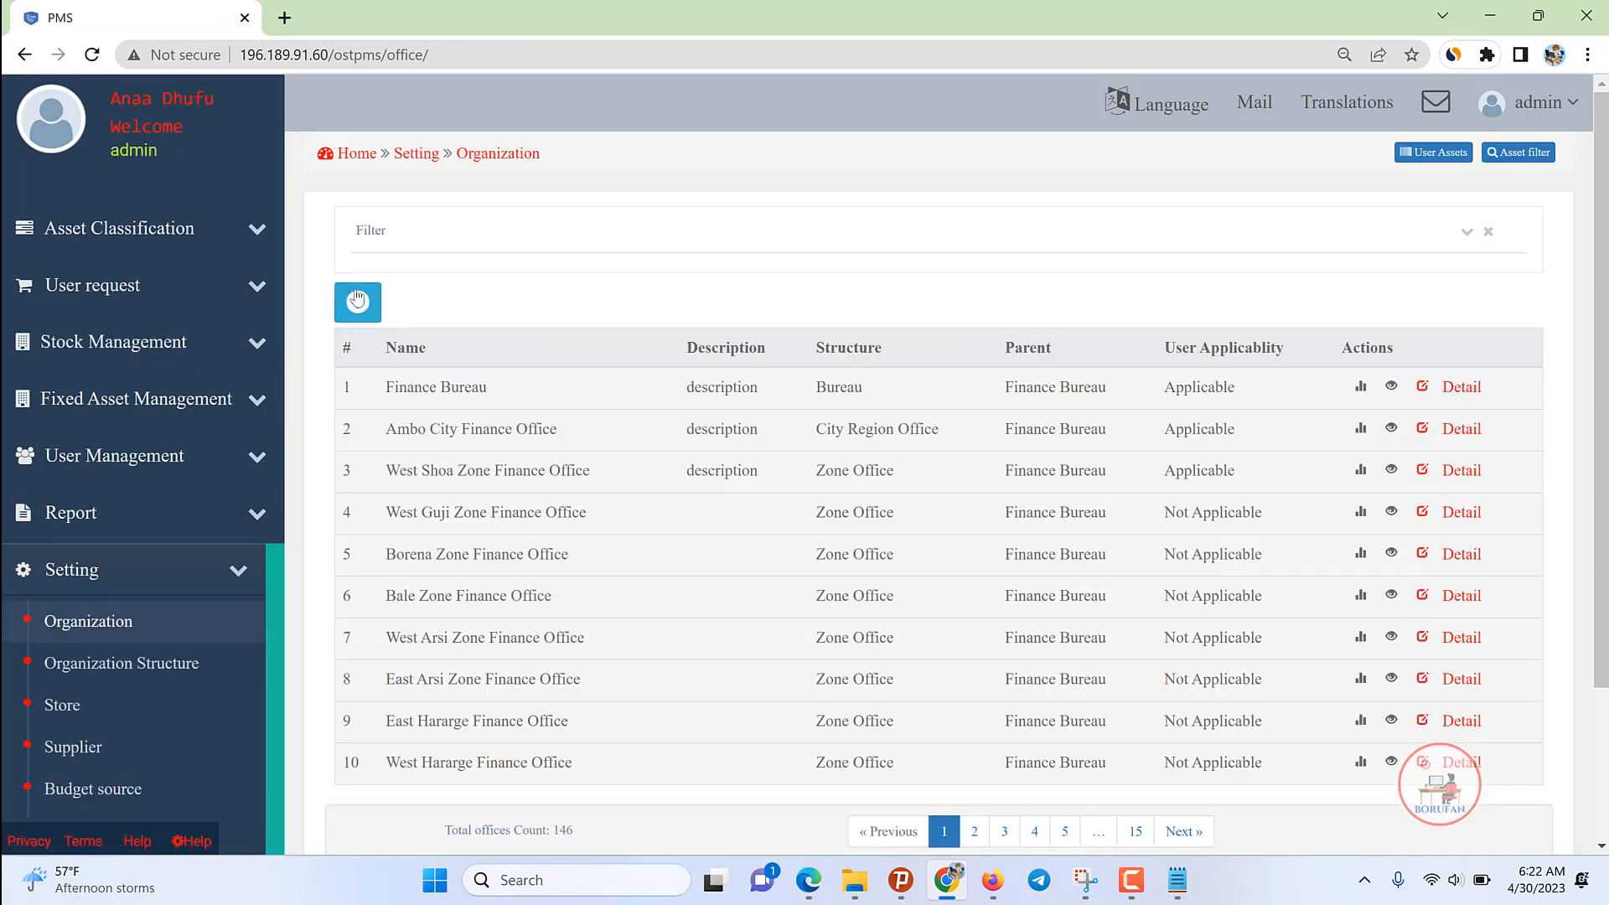
Step: Open Add Office and enter the name 'Waajjiraa Maalaqaa Godinaa Guji' under Finance Bureau
click(358, 304)
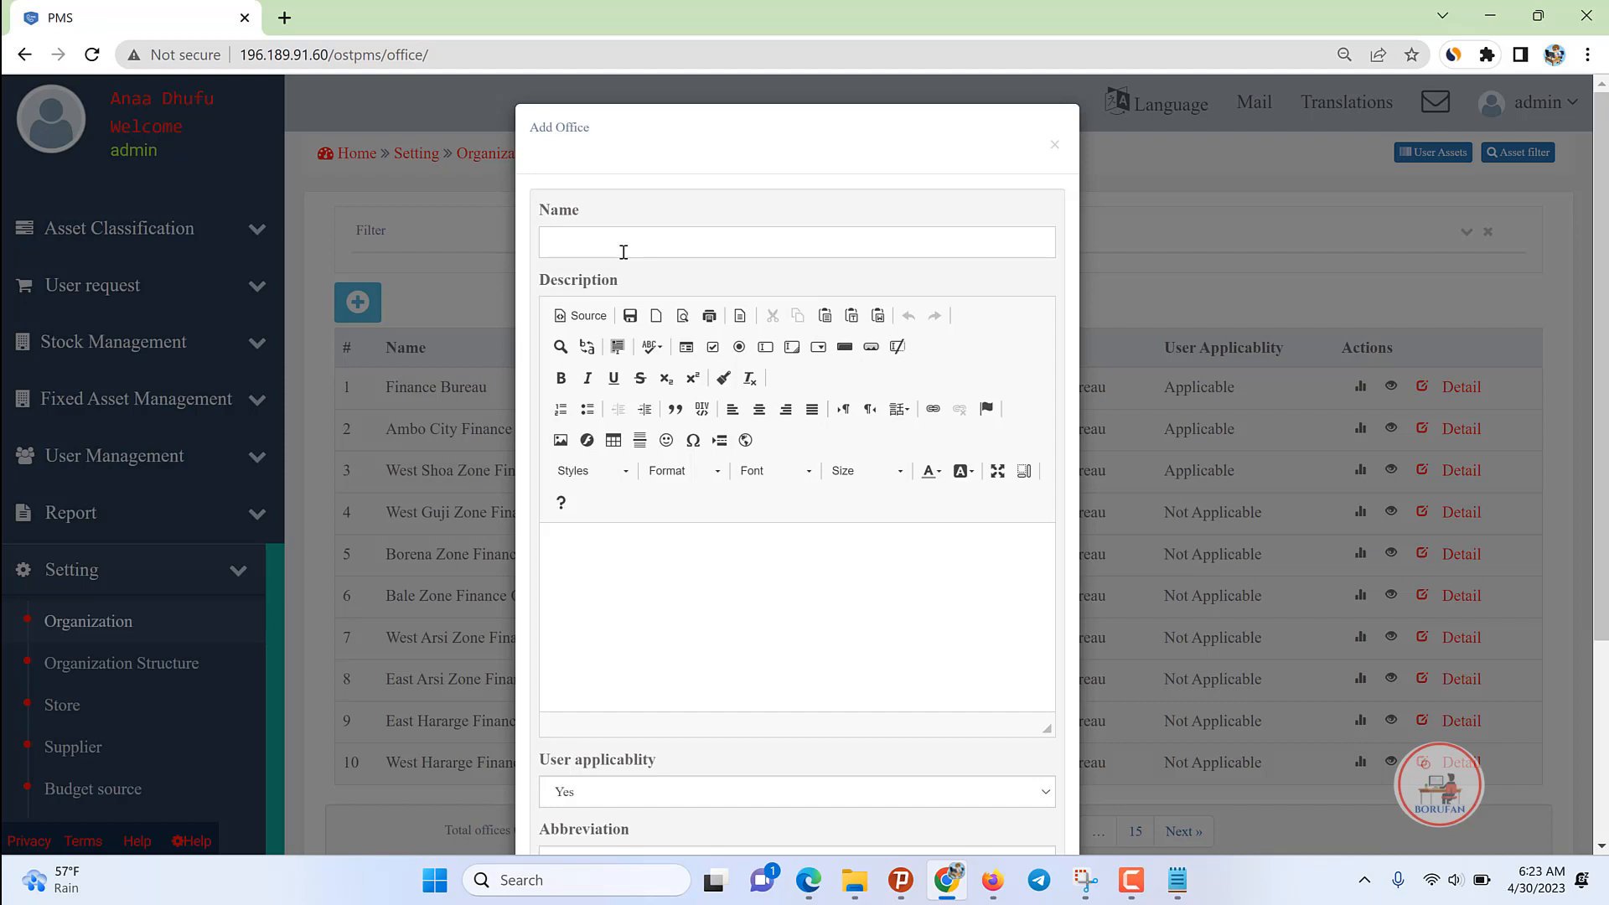
text(WA)
key(BackSpace)
text(a)
text(jjjiraa Maalaqaa Godinaa)
key(BackSpace)
text(Godina)
key(BackSpace)
key(BackSpace)
key(BackSpace)
key(BackSpace)
text(Guji)
scroll(658, 452, down, 1)
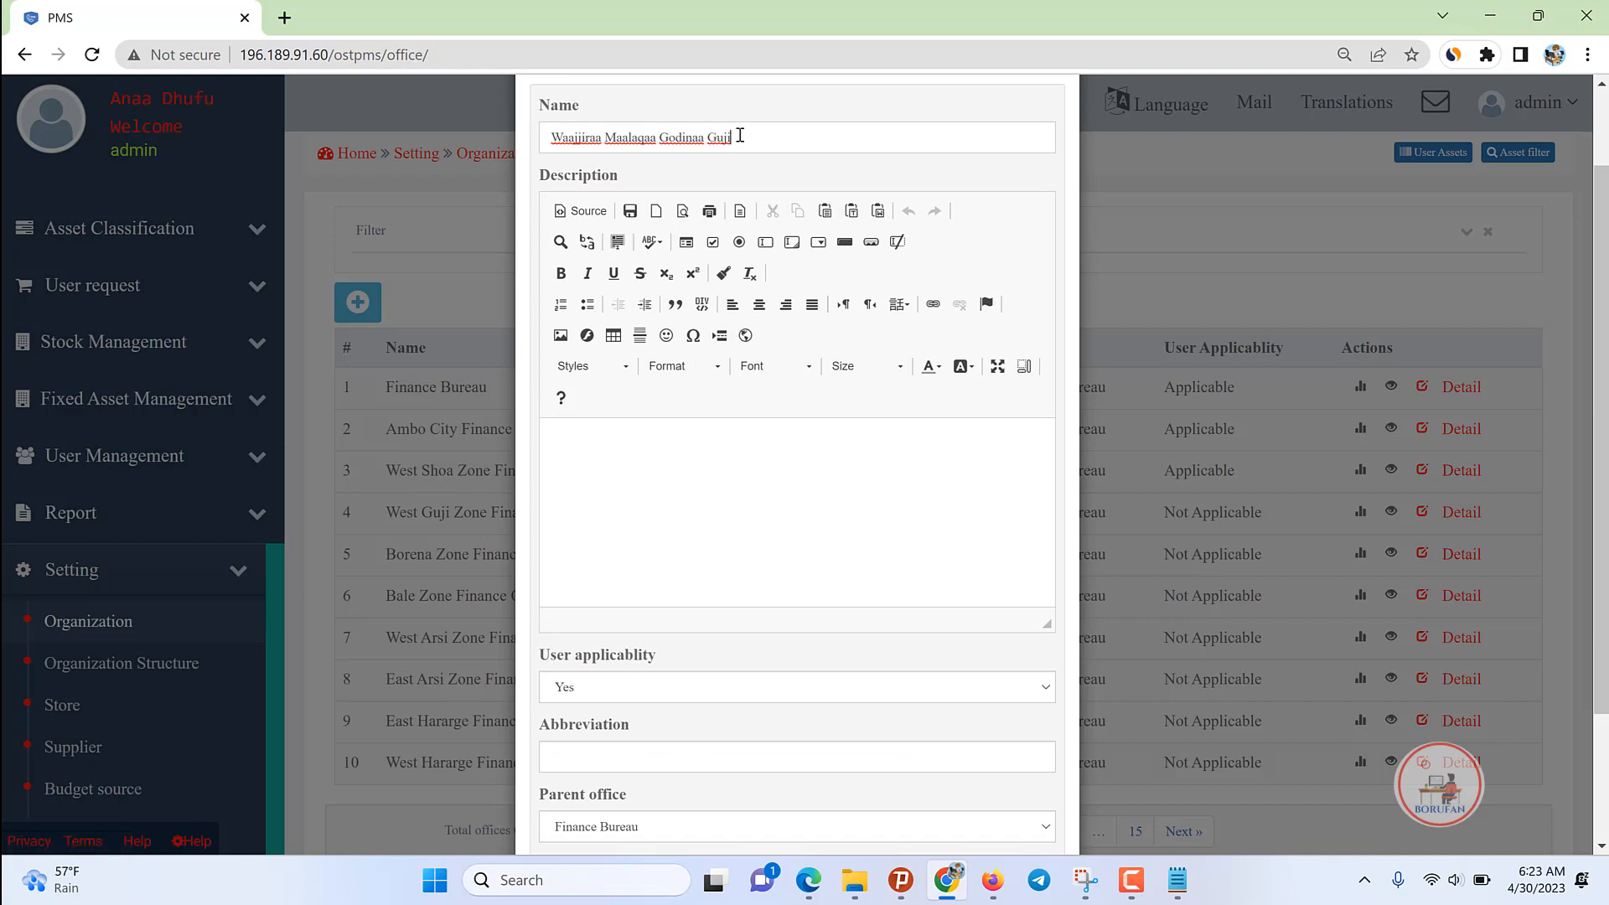
scroll(586, 503, down, 1)
Step: Enter abbreviation WGG, set the structure to Zone Office, and add the organization
click(609, 655)
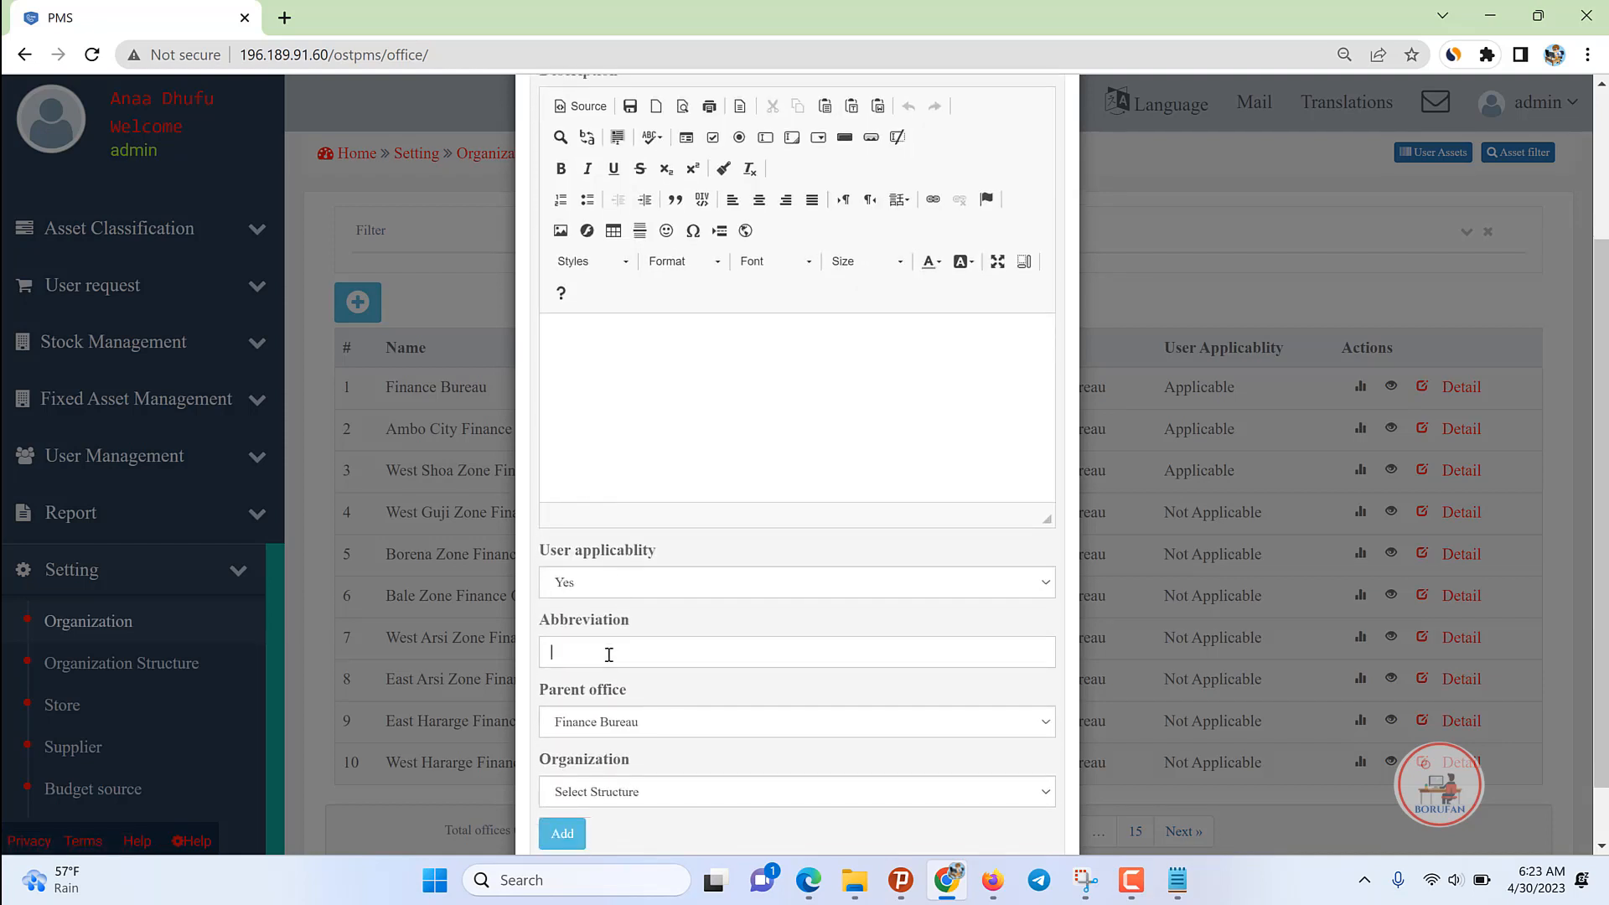
text(WGG)
scroll(607, 641, down, 1)
click(575, 585)
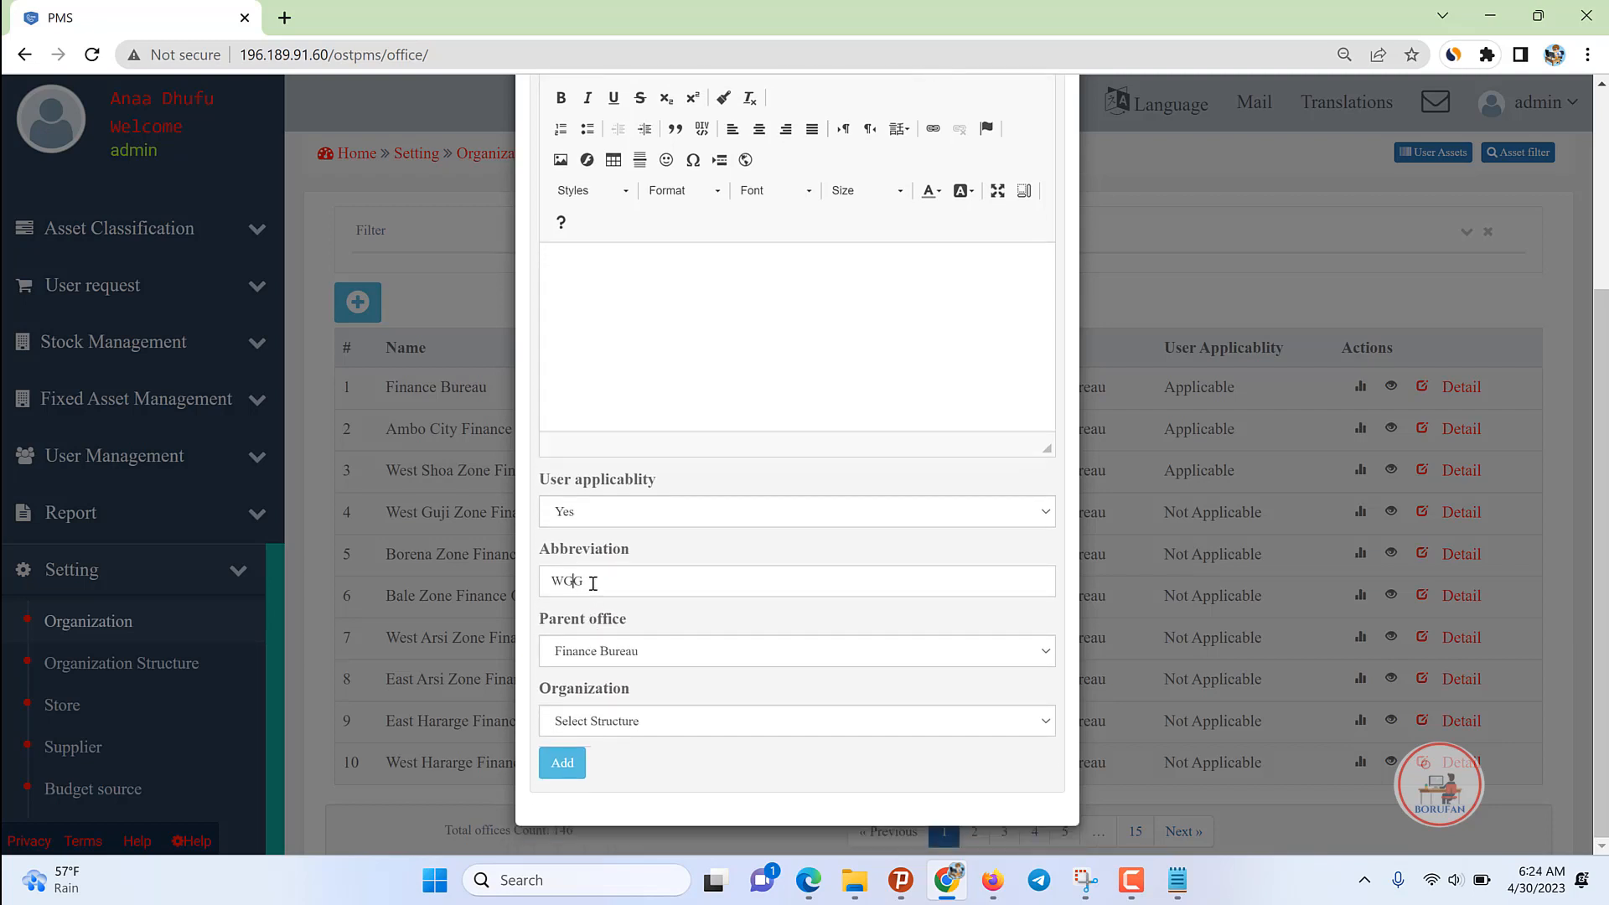
double_click(593, 583)
click(605, 722)
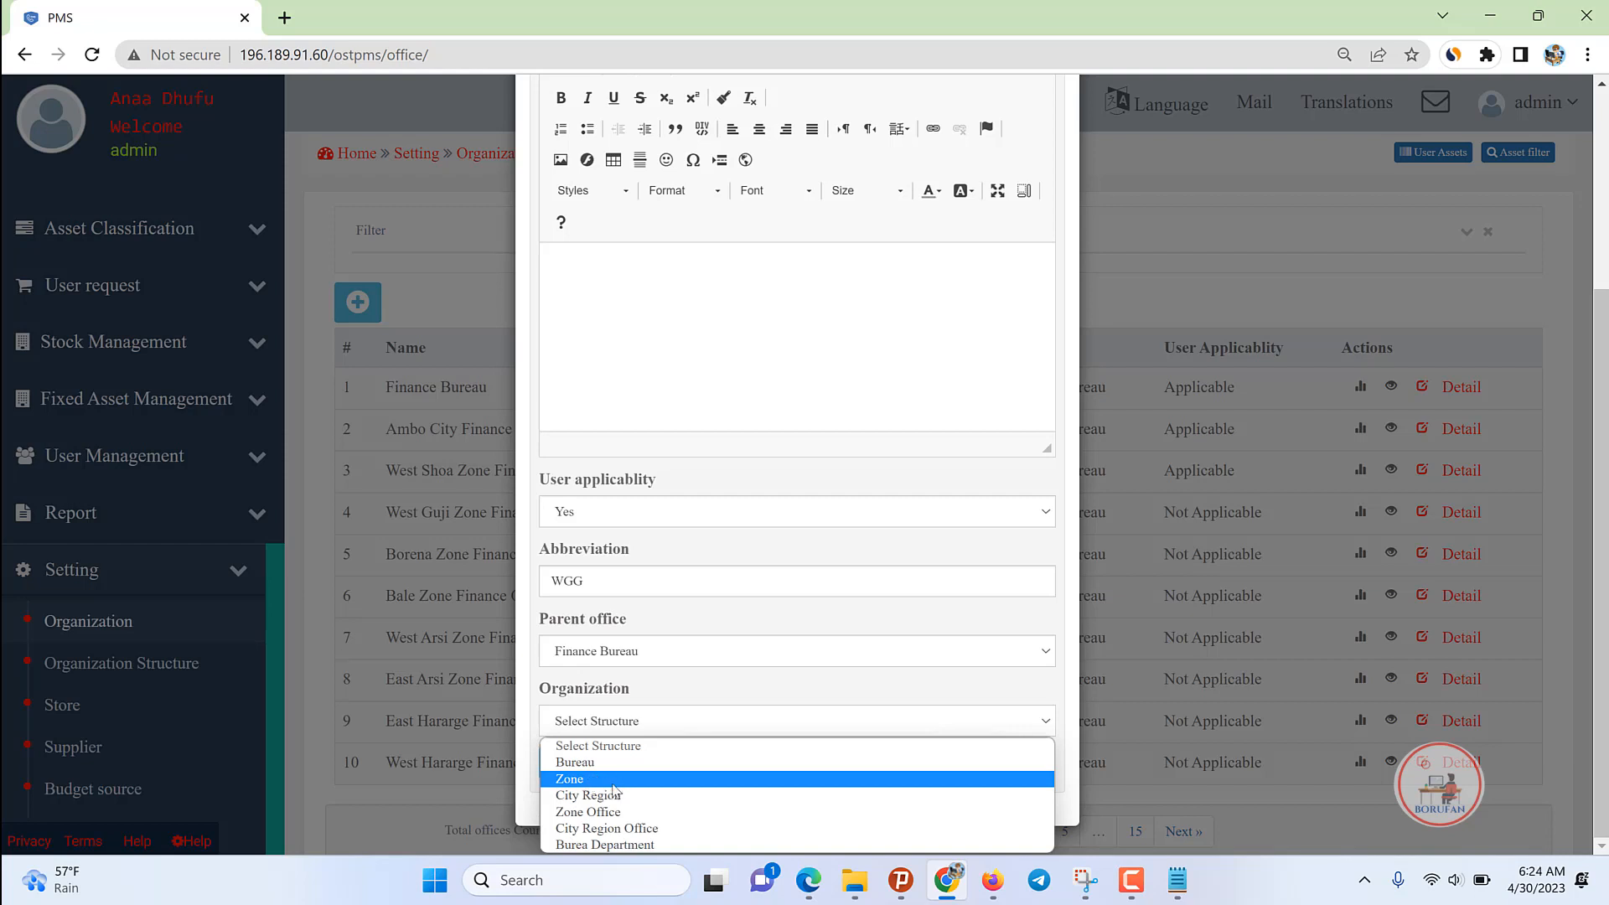
click(607, 813)
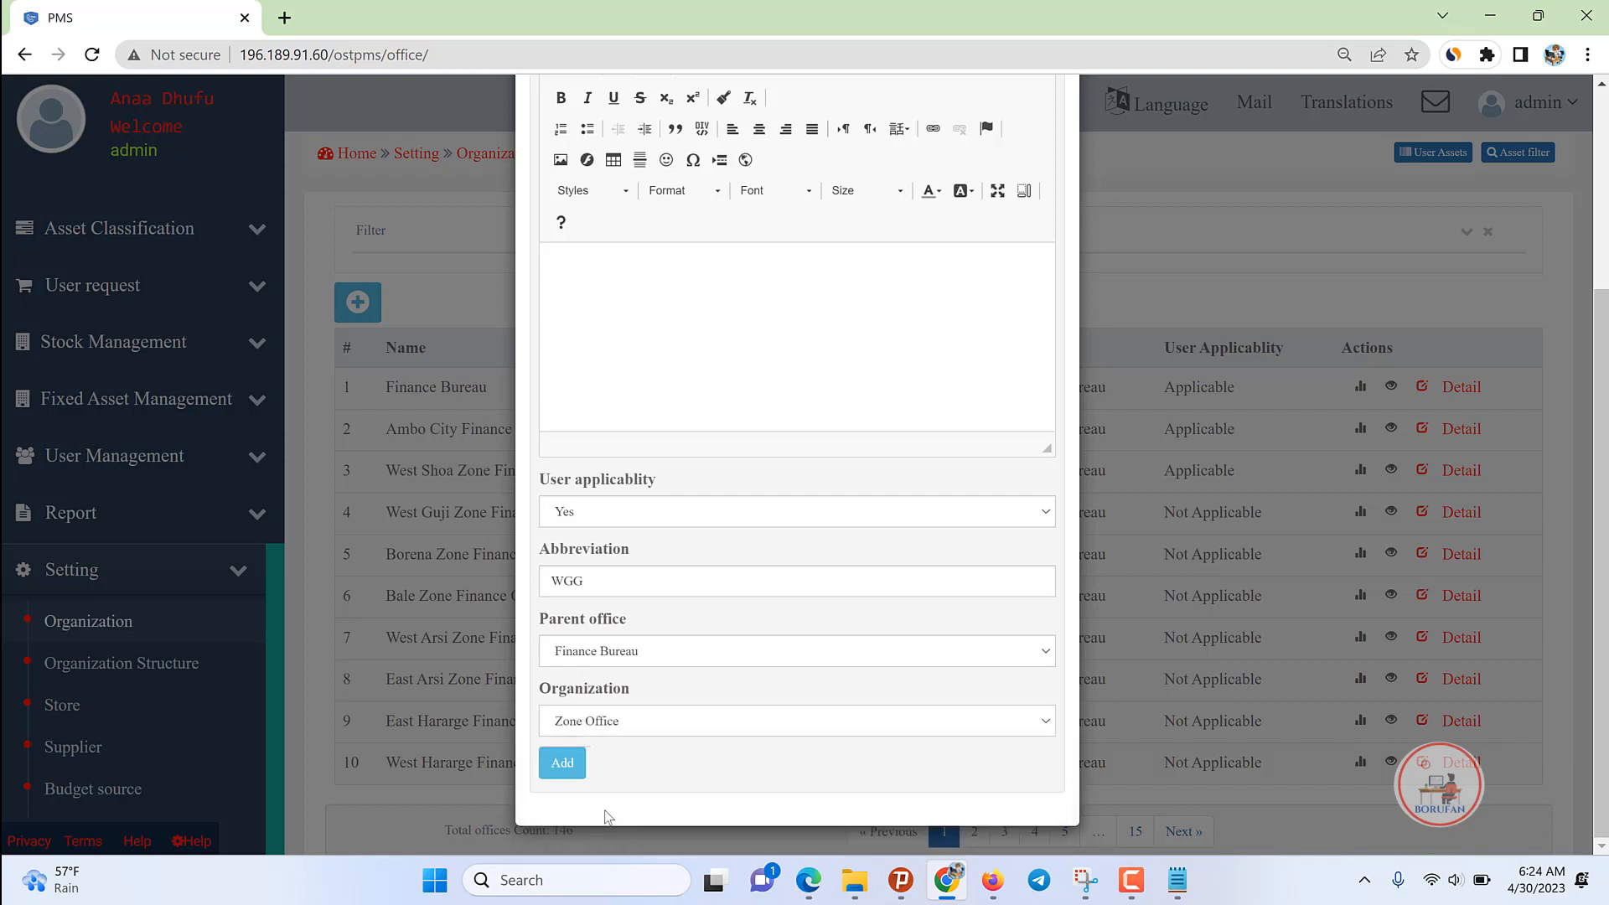
scroll(664, 721, up, 4)
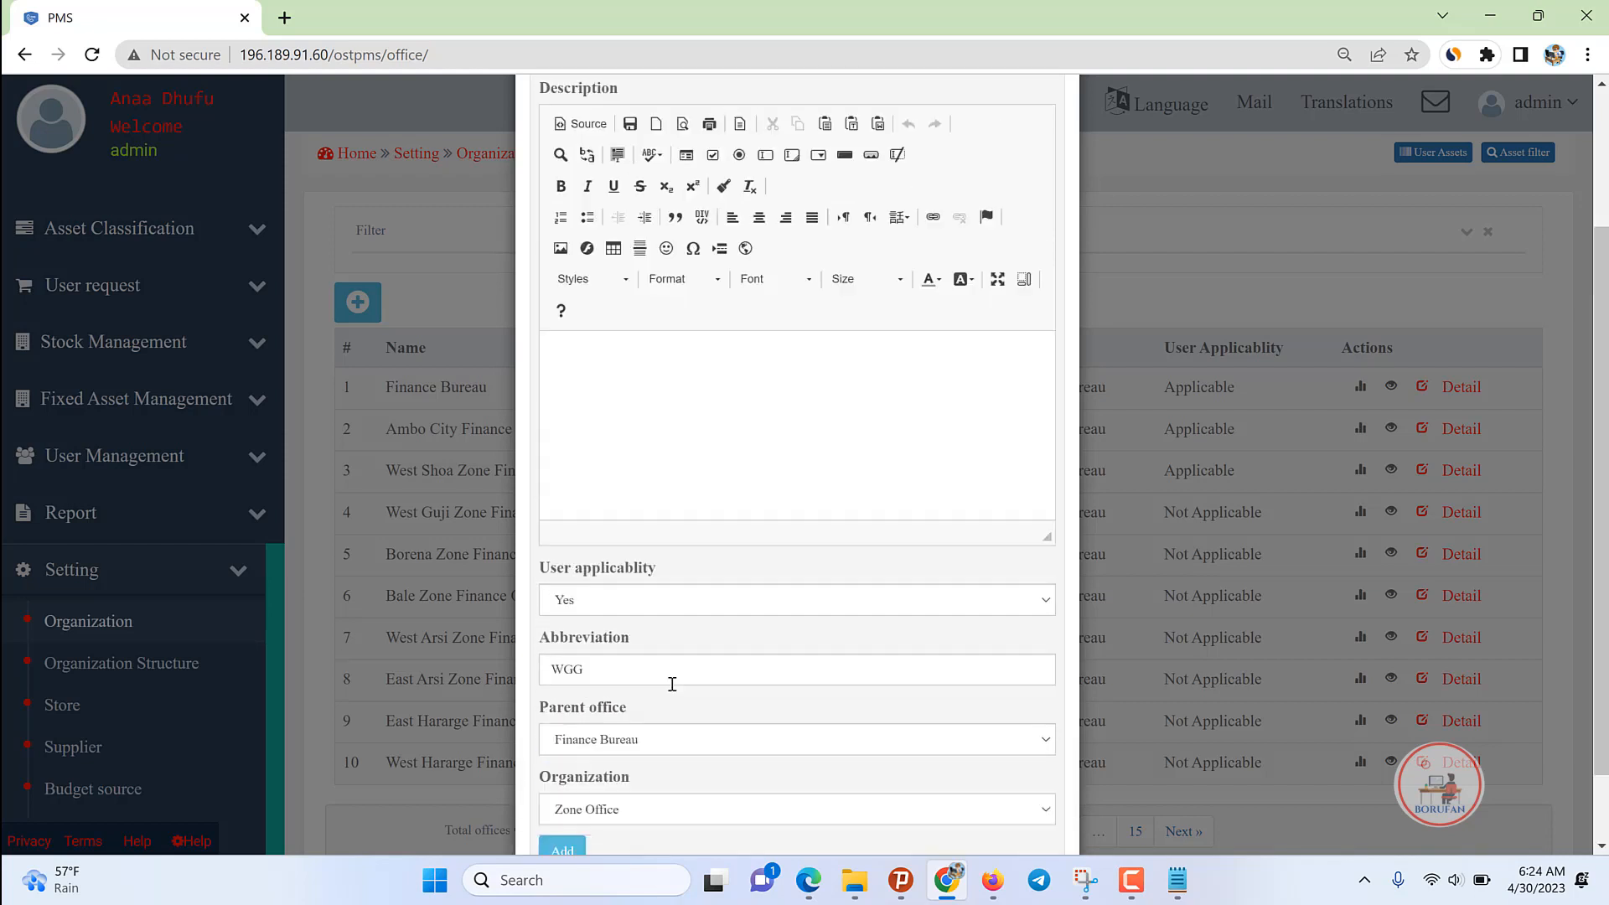
scroll(686, 503, down, 3)
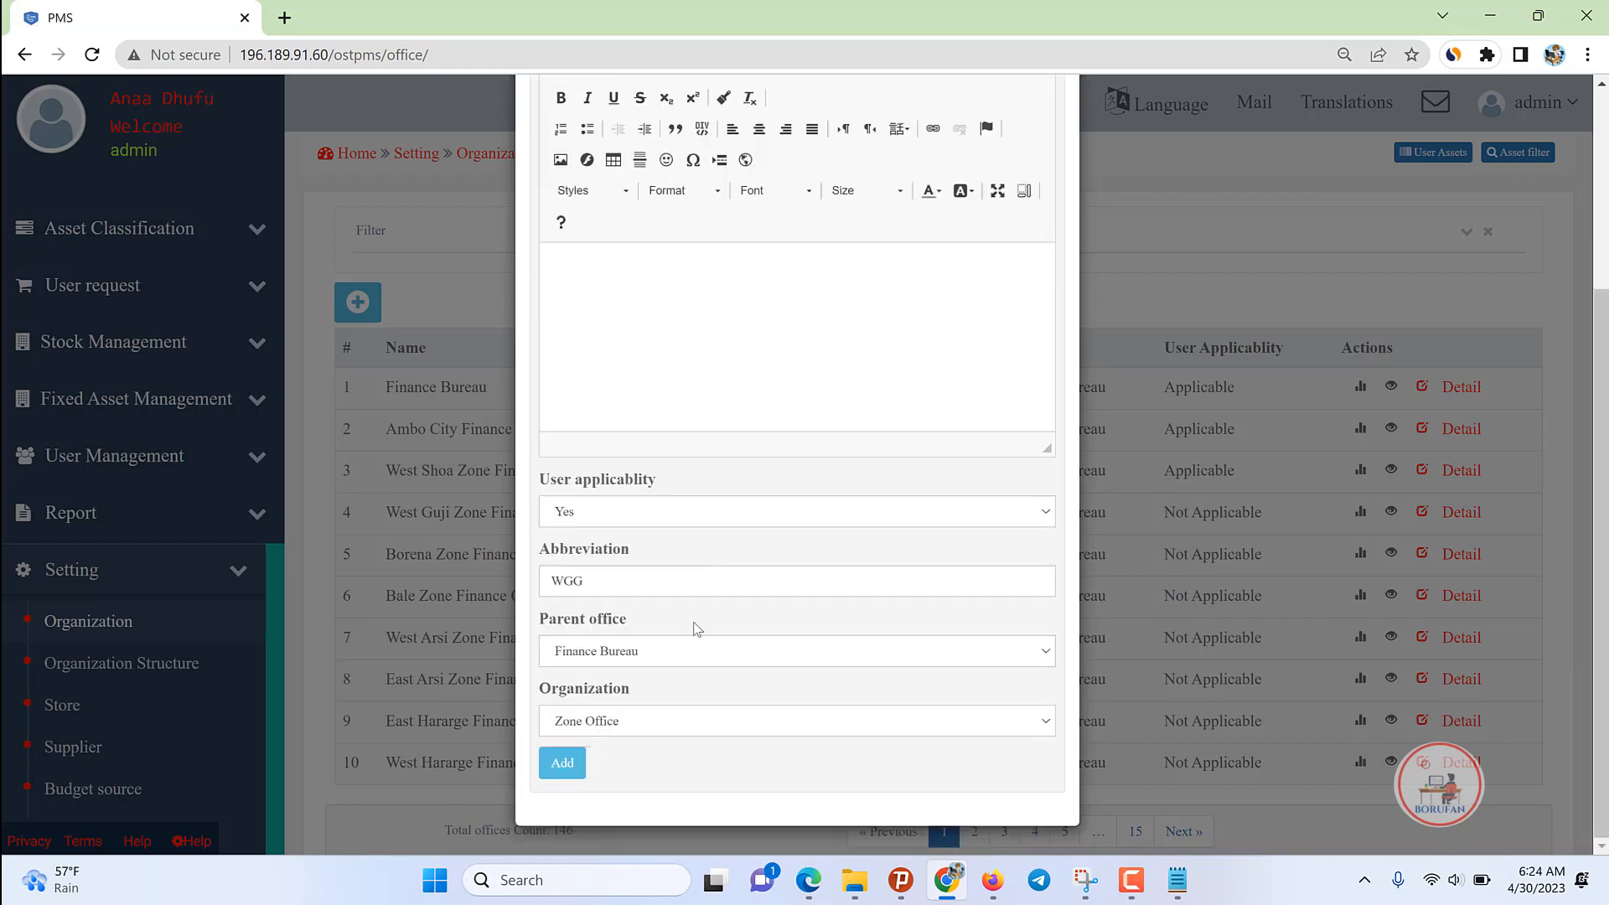
click(548, 769)
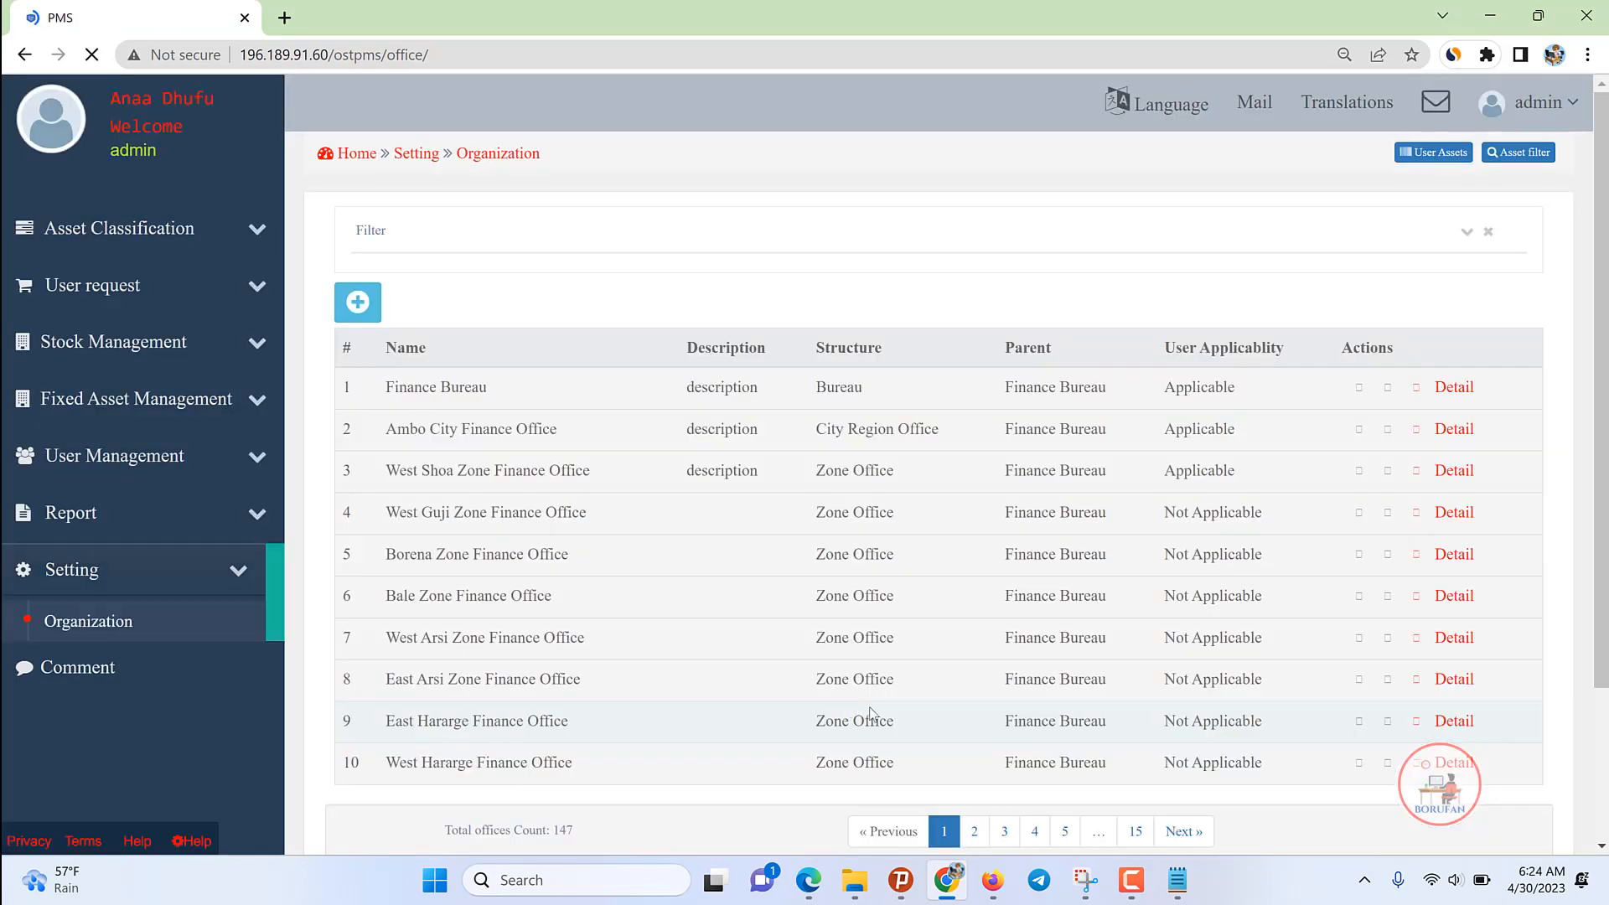
Step: View Waajjiraa Maalaqaa Godinaa Guji's details on page 15, then close them and collapse Setting
scroll(786, 595, down, 3)
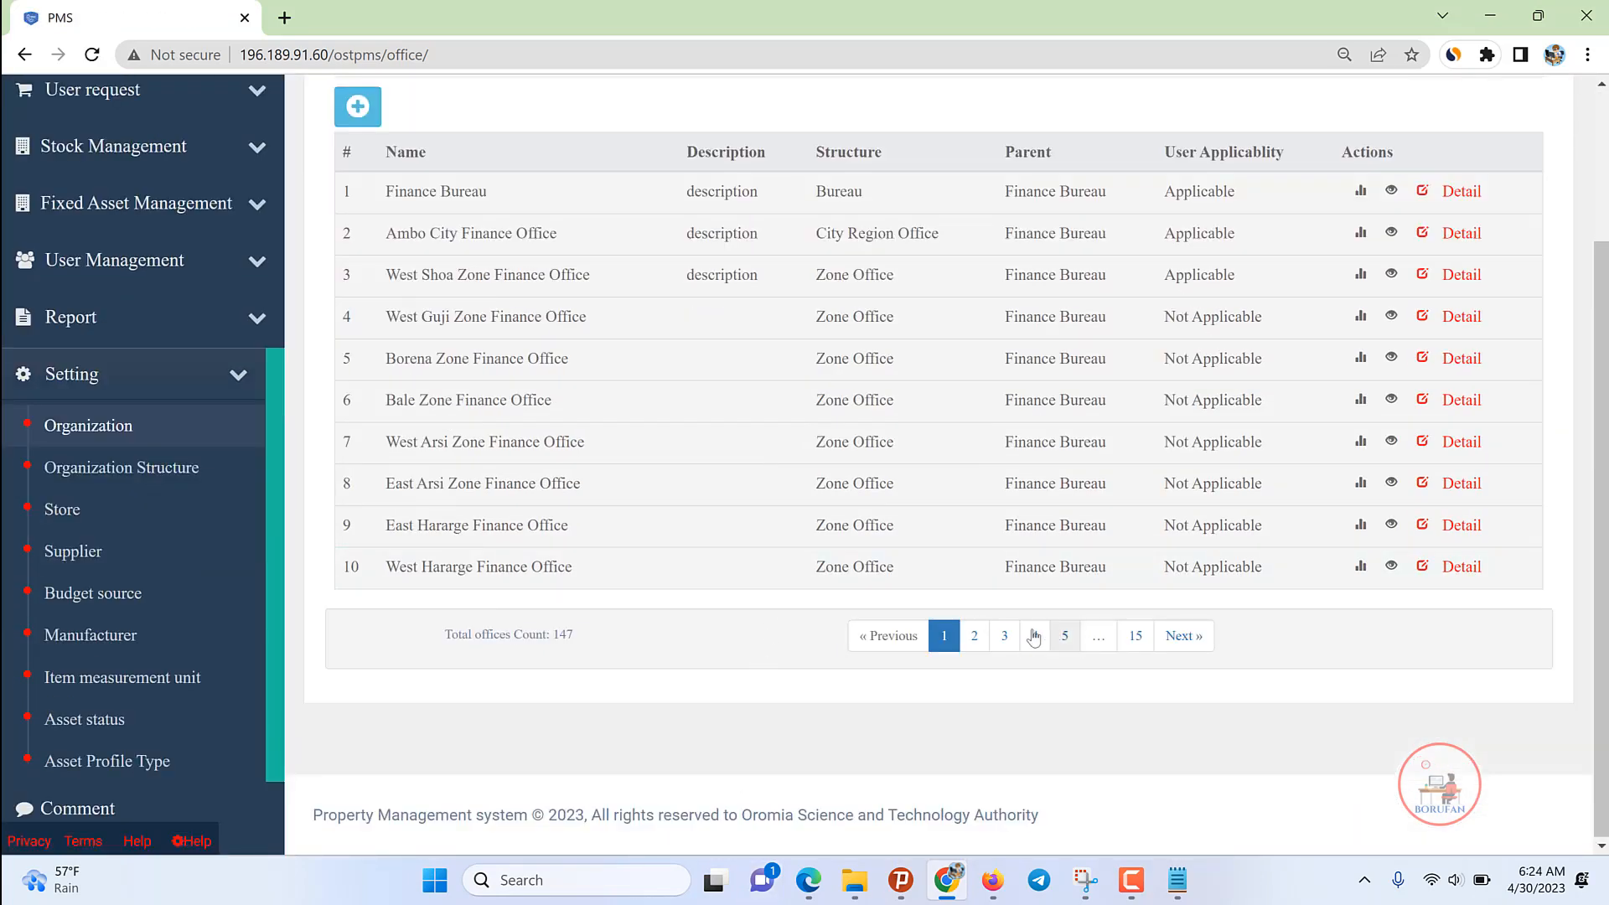
click(1136, 637)
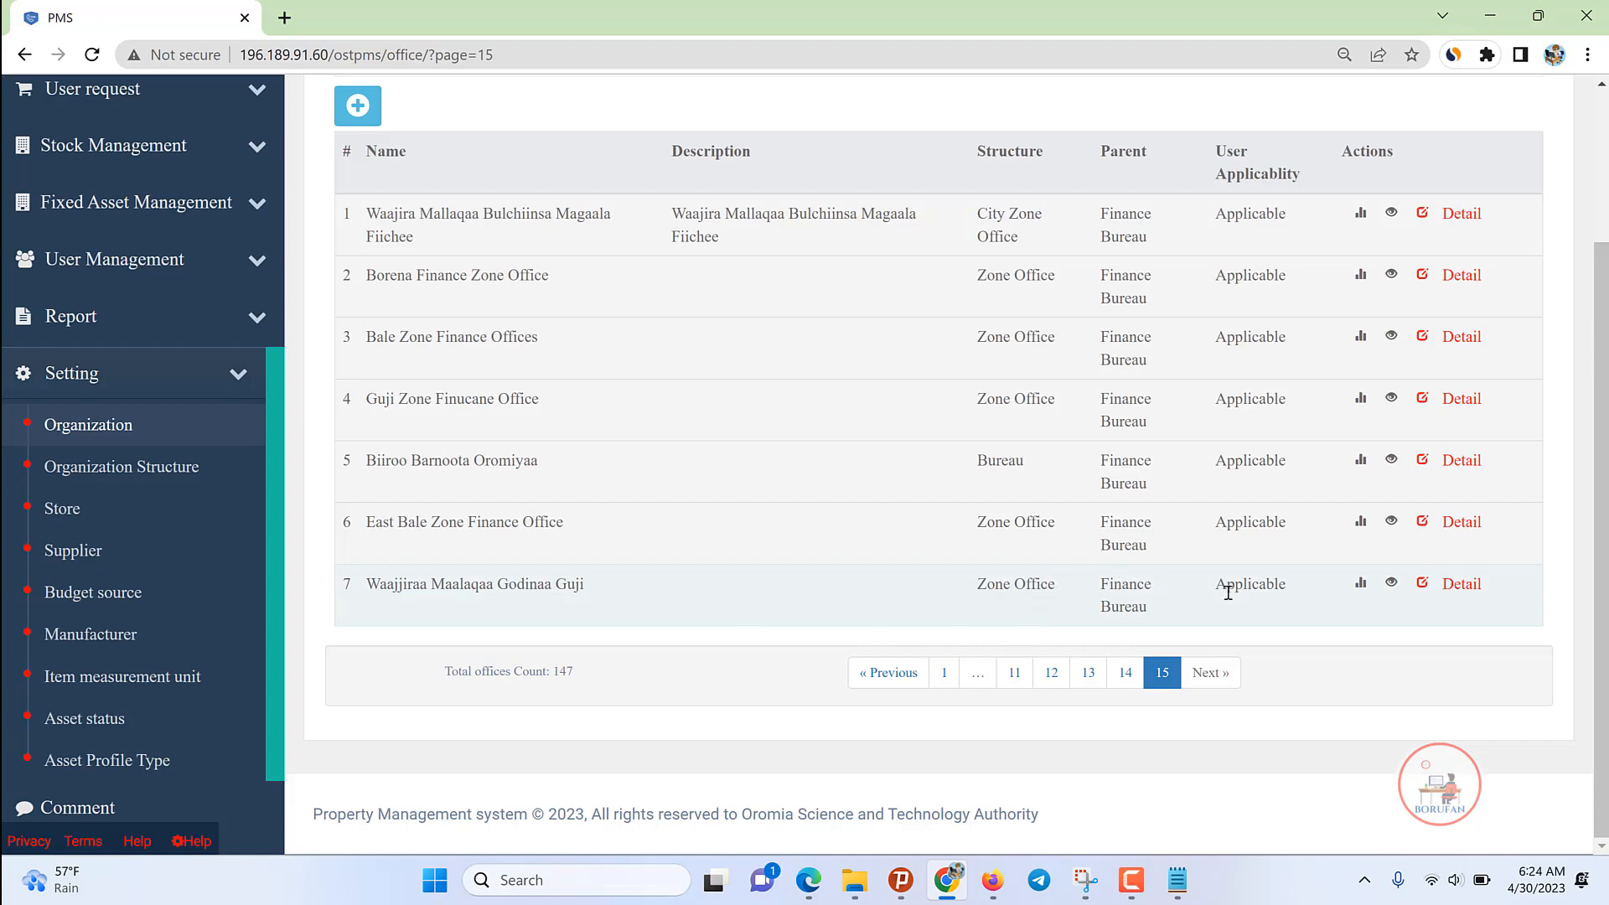
click(1391, 583)
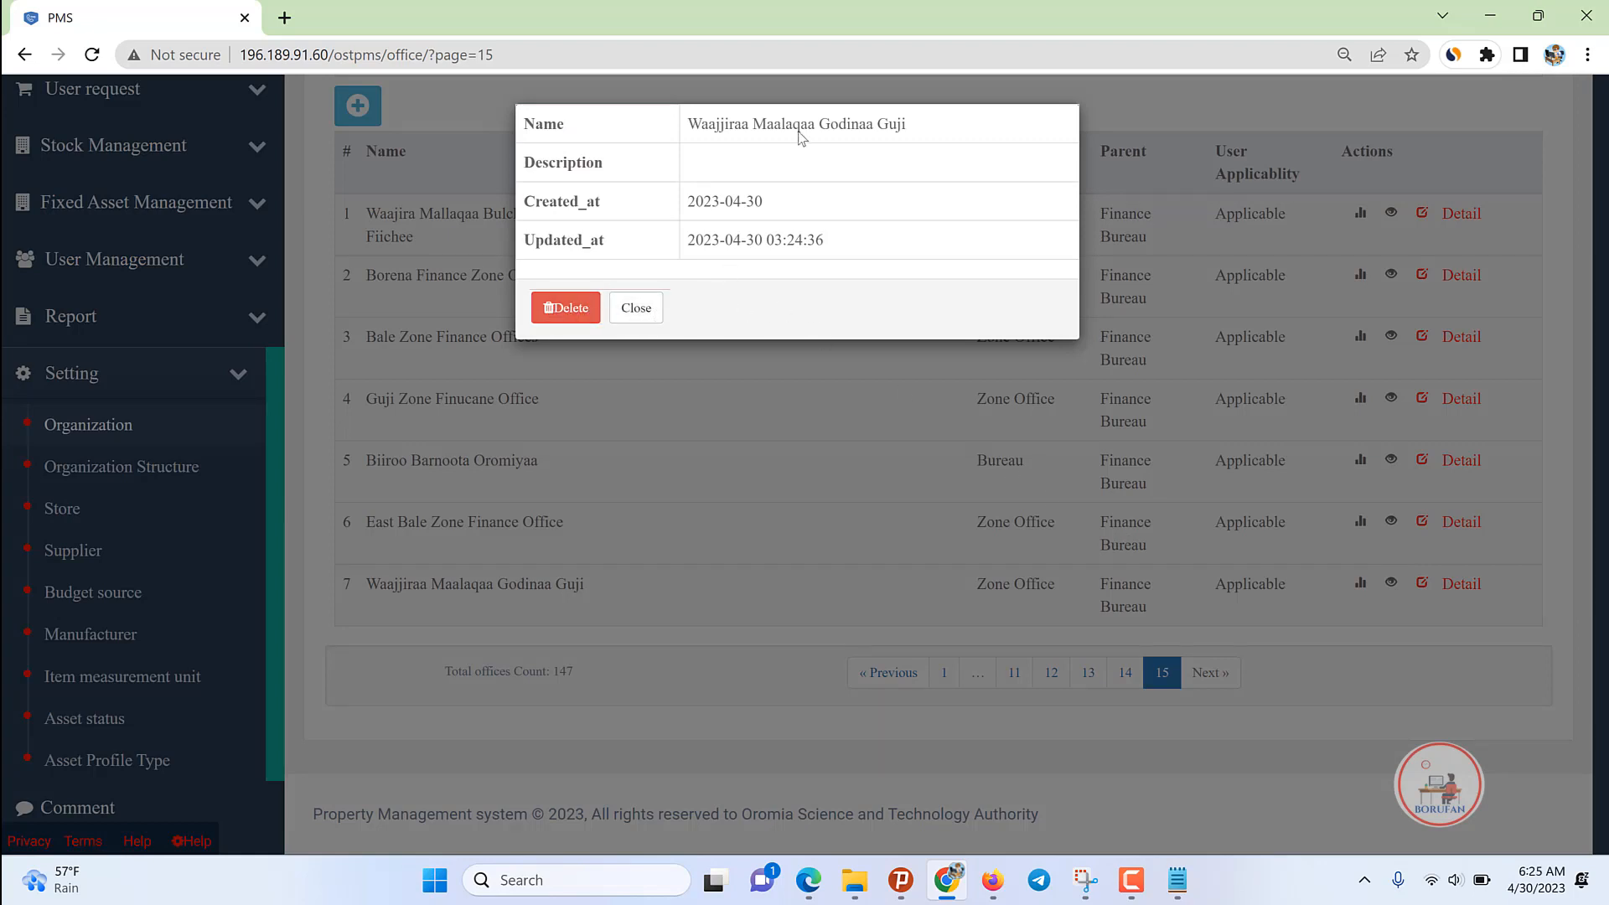
click(642, 314)
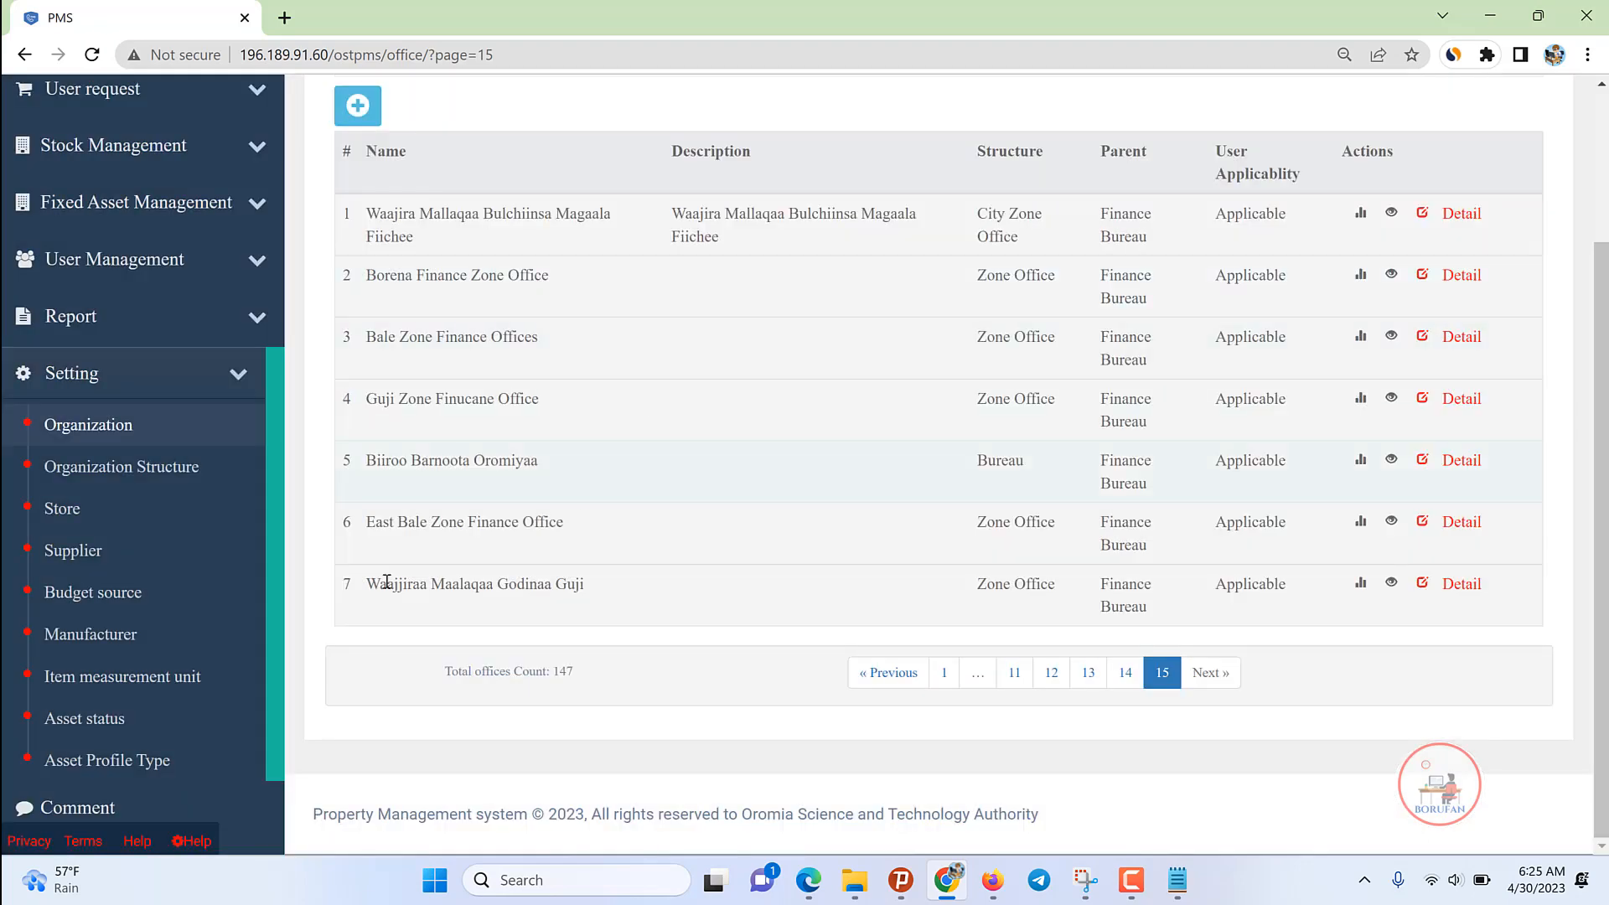
scroll(922, 444, up, 3)
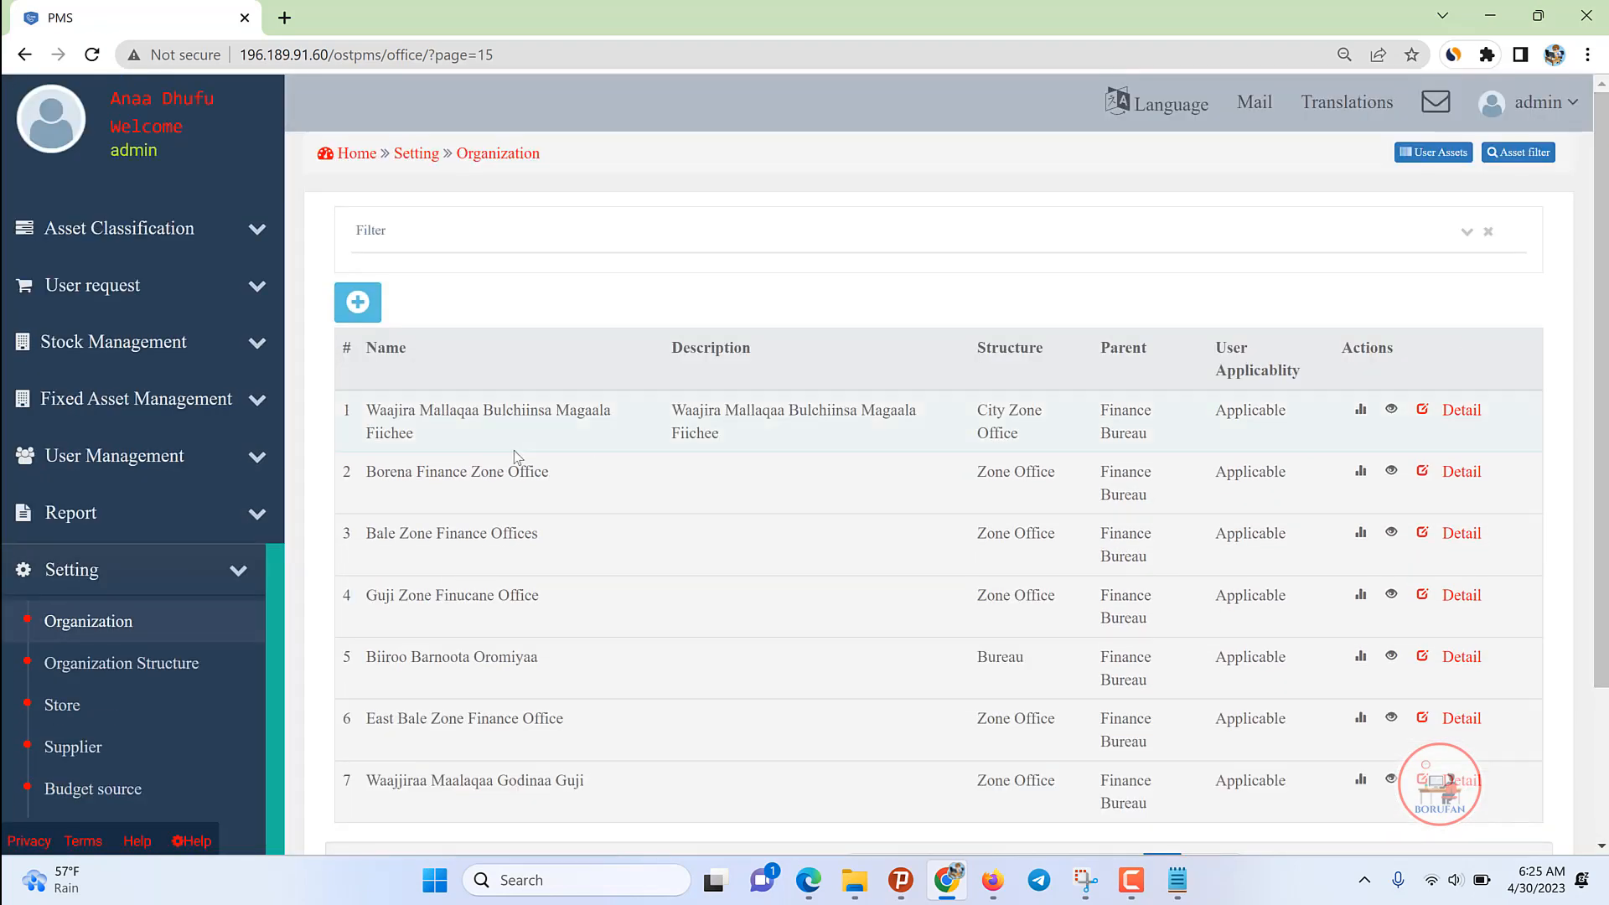
click(240, 574)
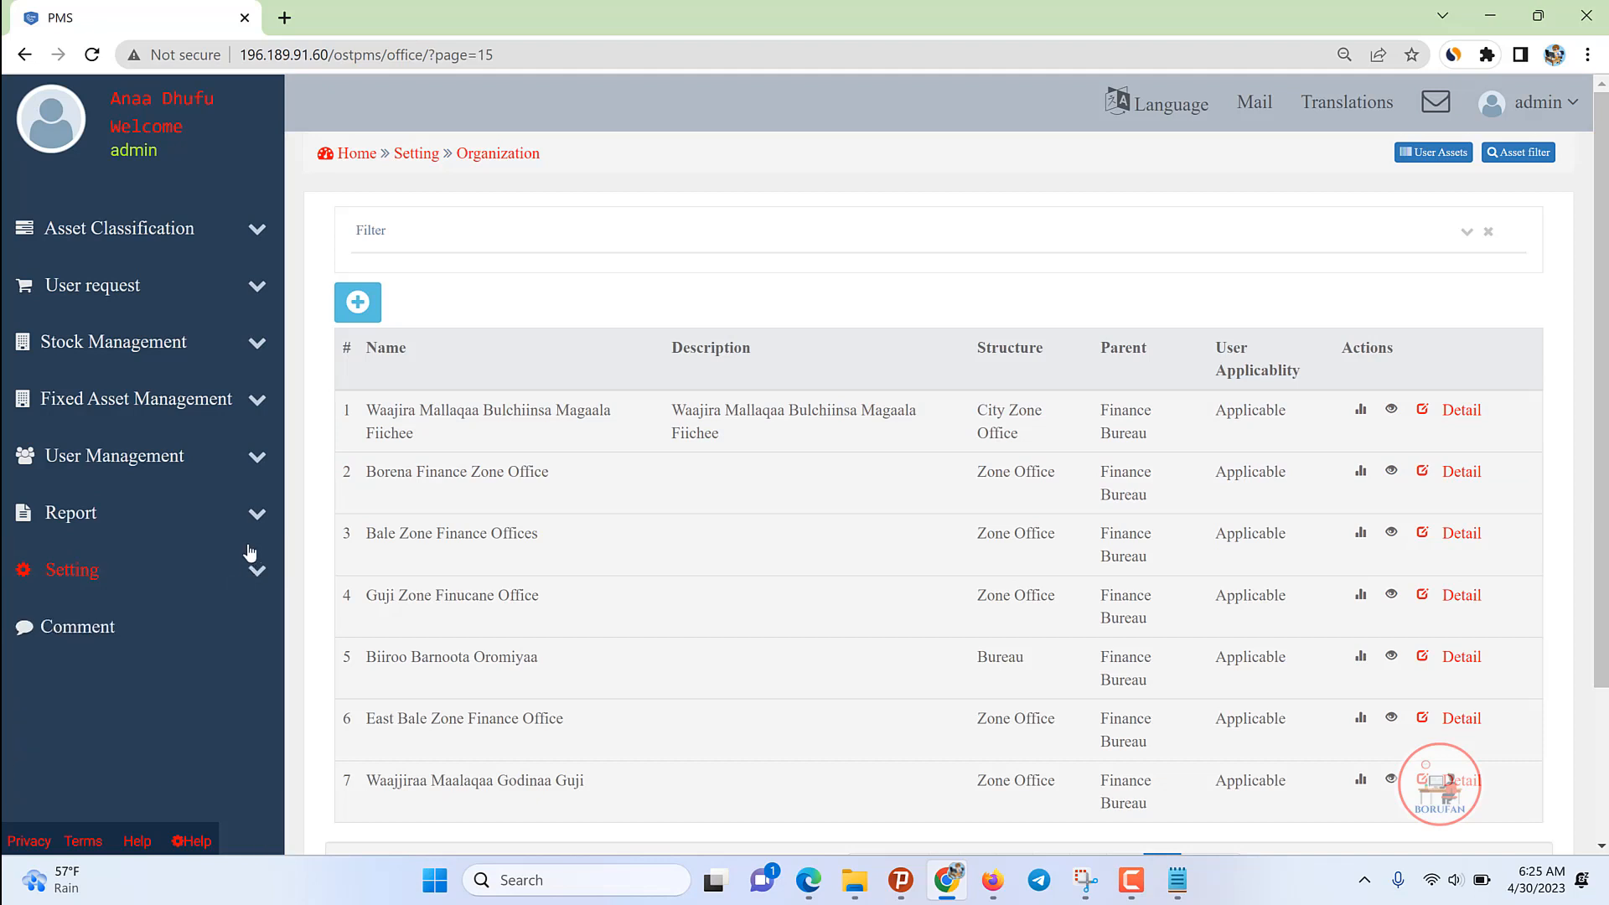
Step: Open the Add new User form from User Management › User
click(258, 457)
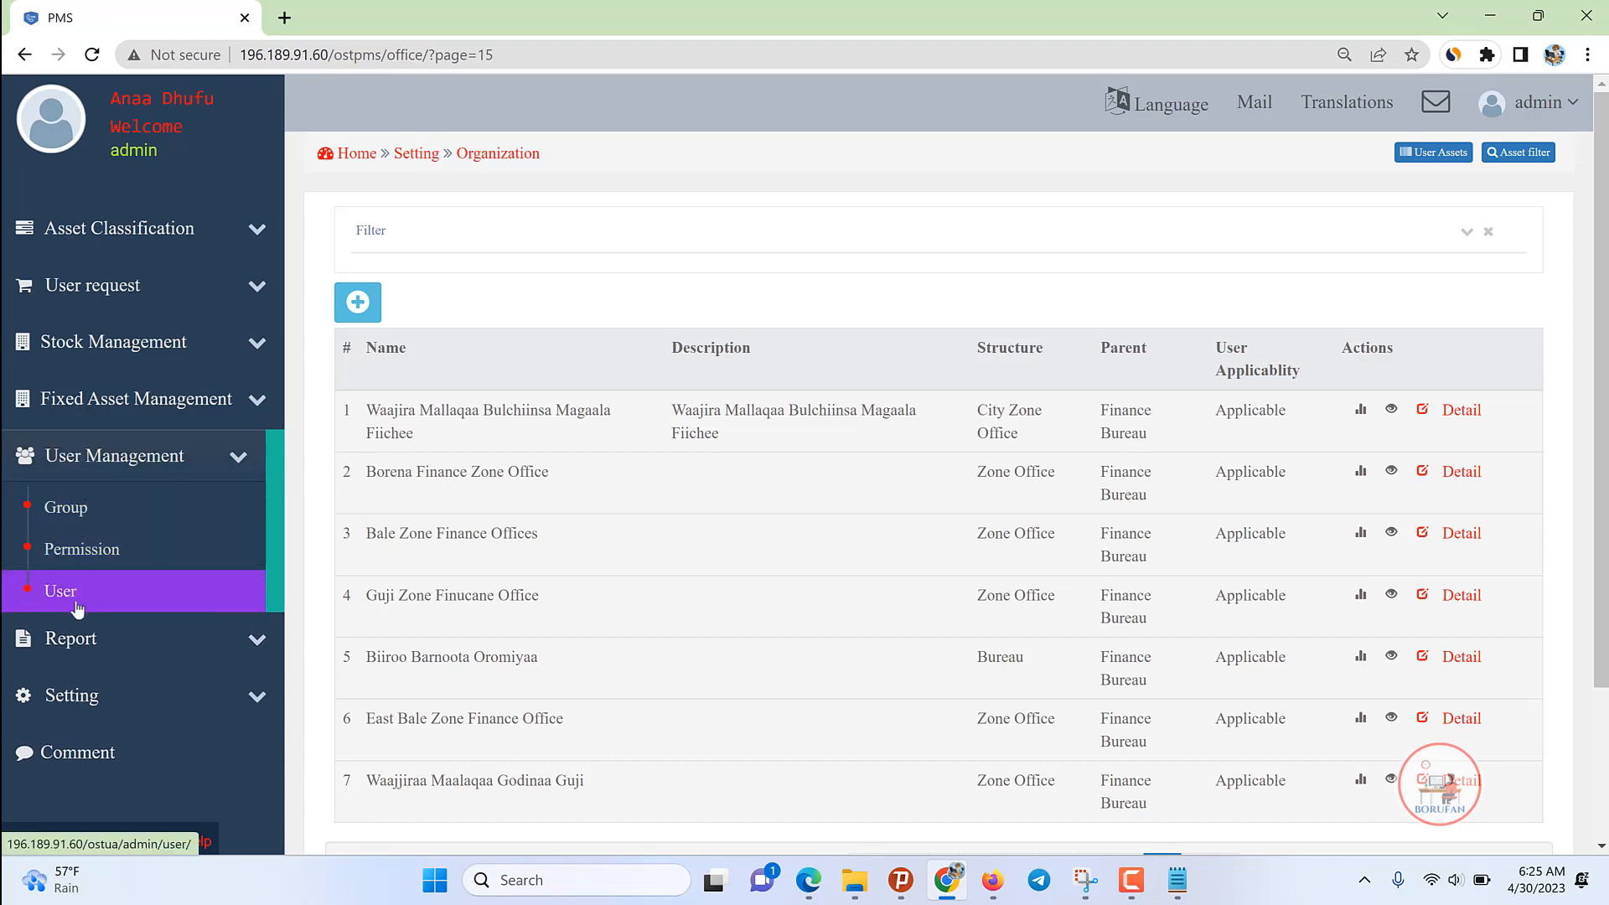
click(74, 595)
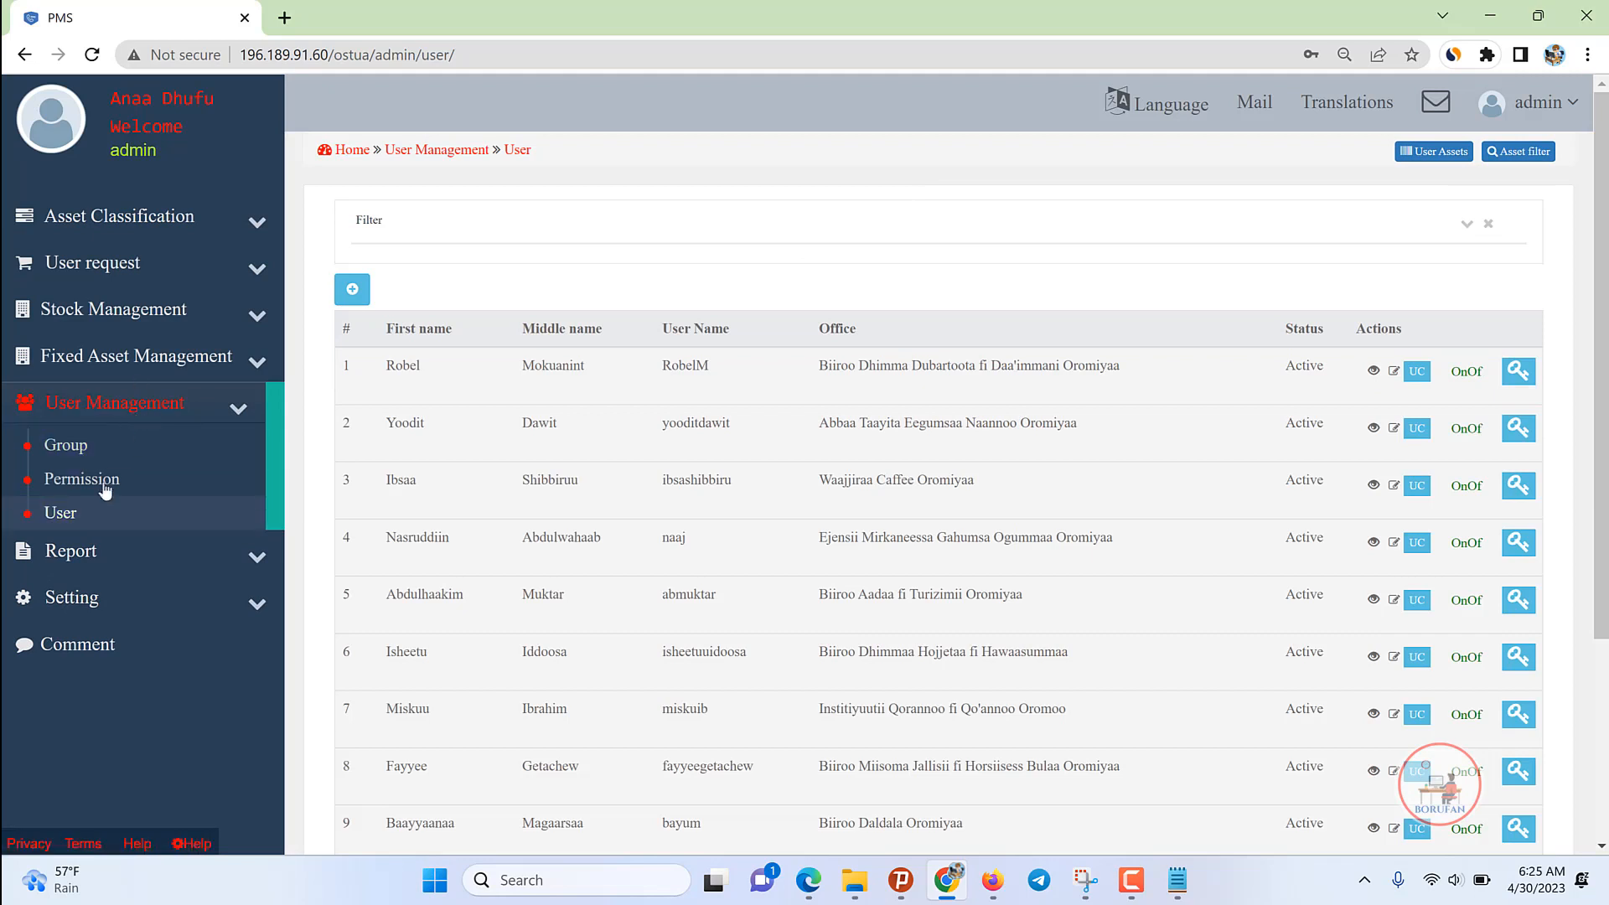
click(90, 514)
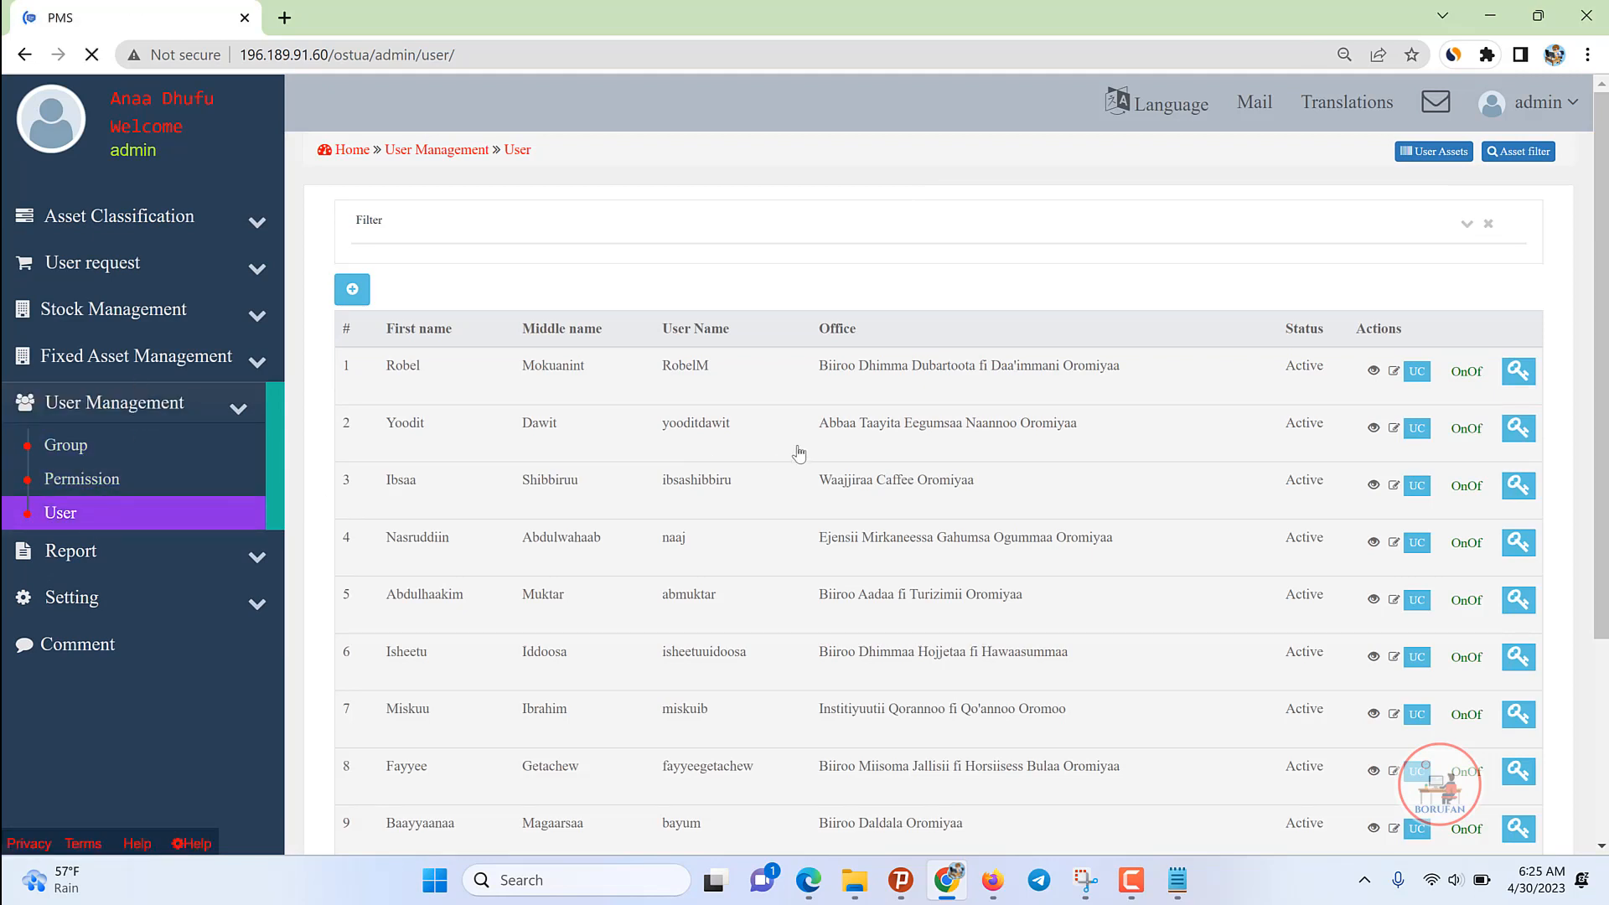
click(354, 289)
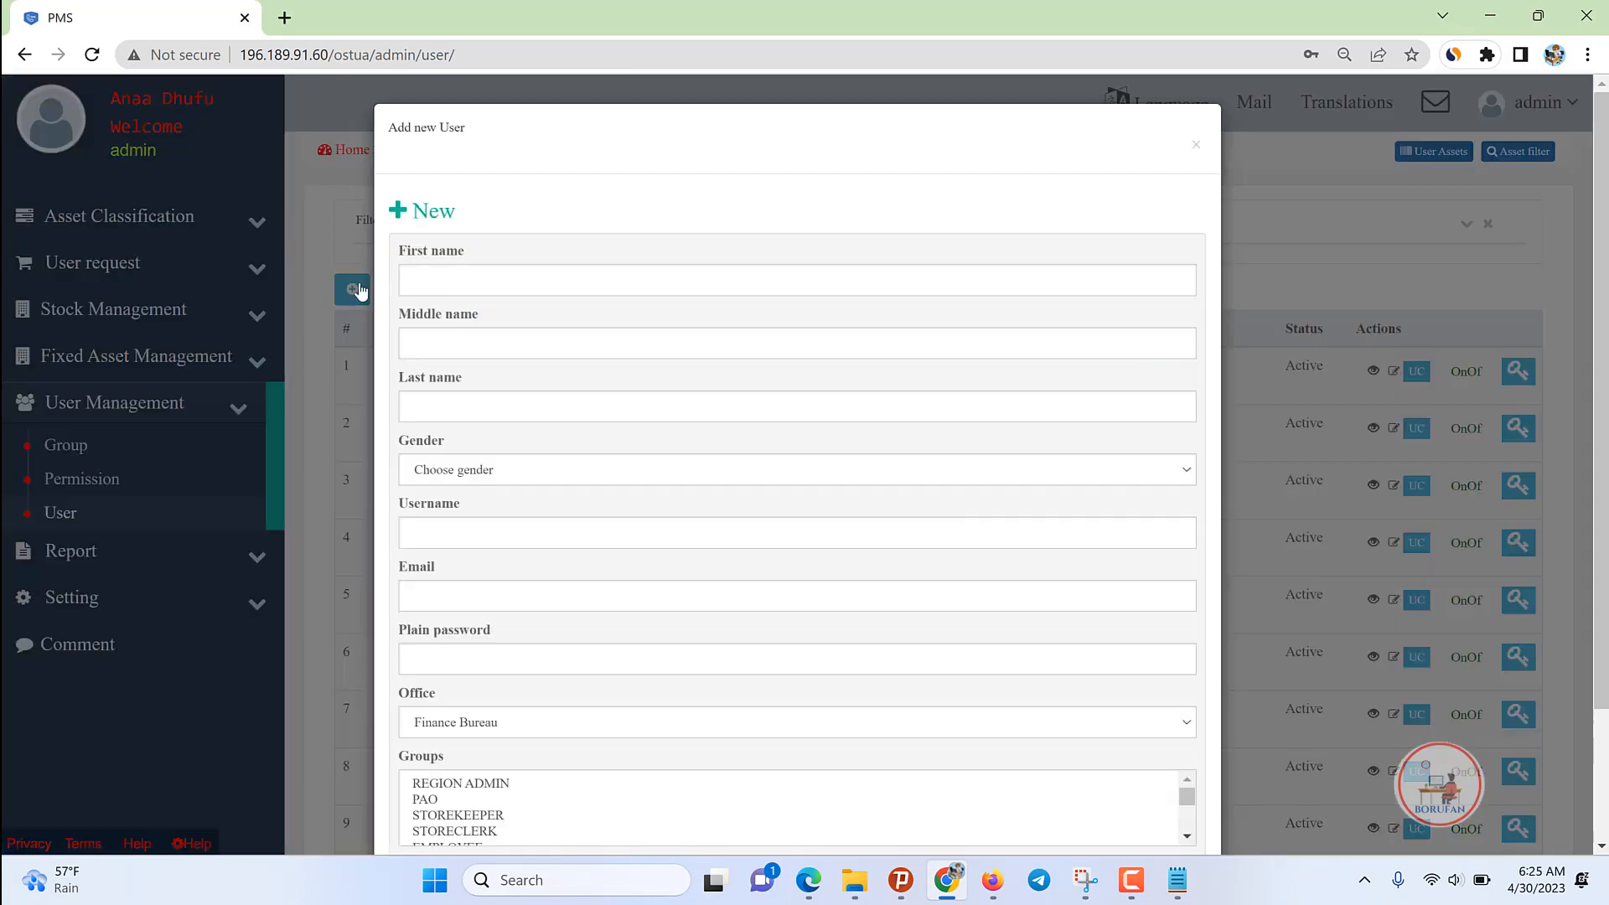
Step: Enter the user's first, middle and last name and set gender to Male
click(456, 273)
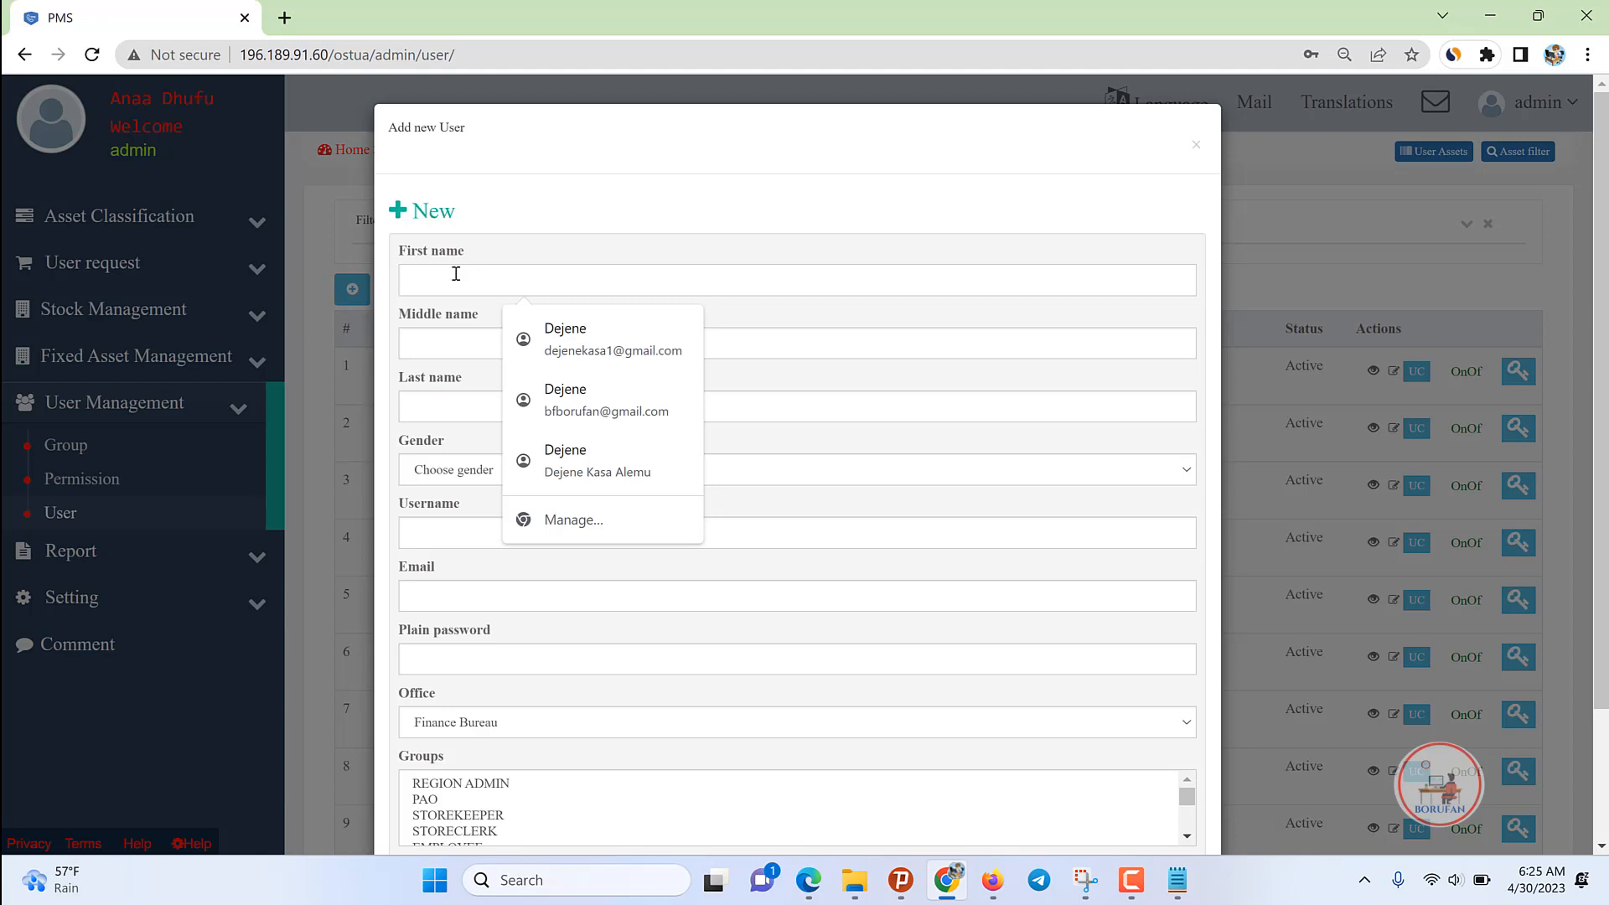
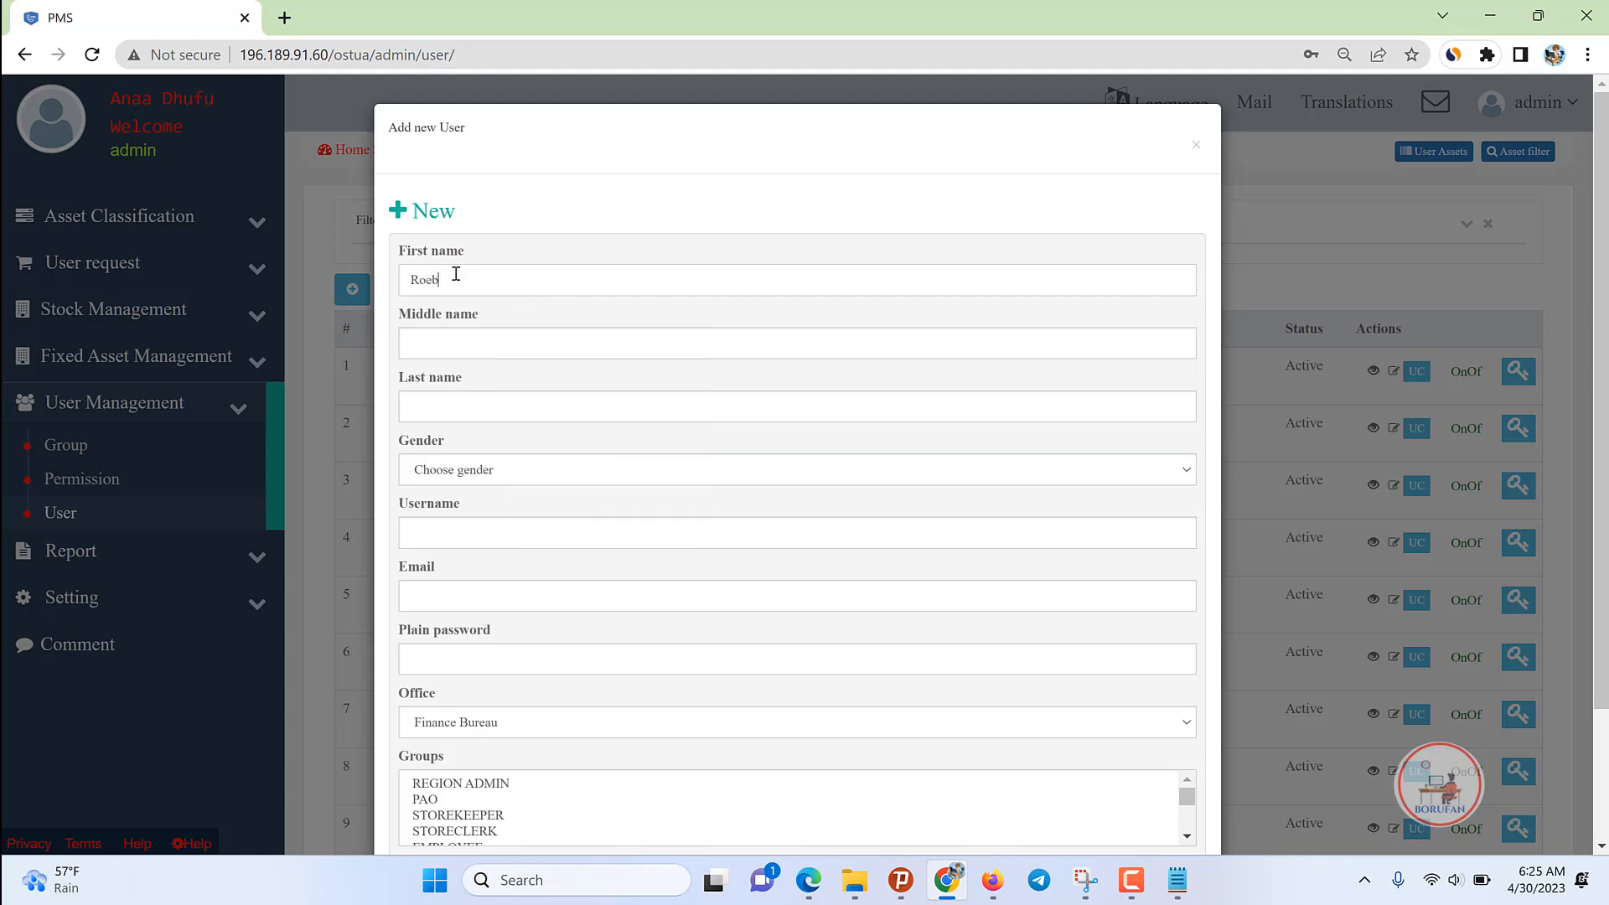
key(Tab)
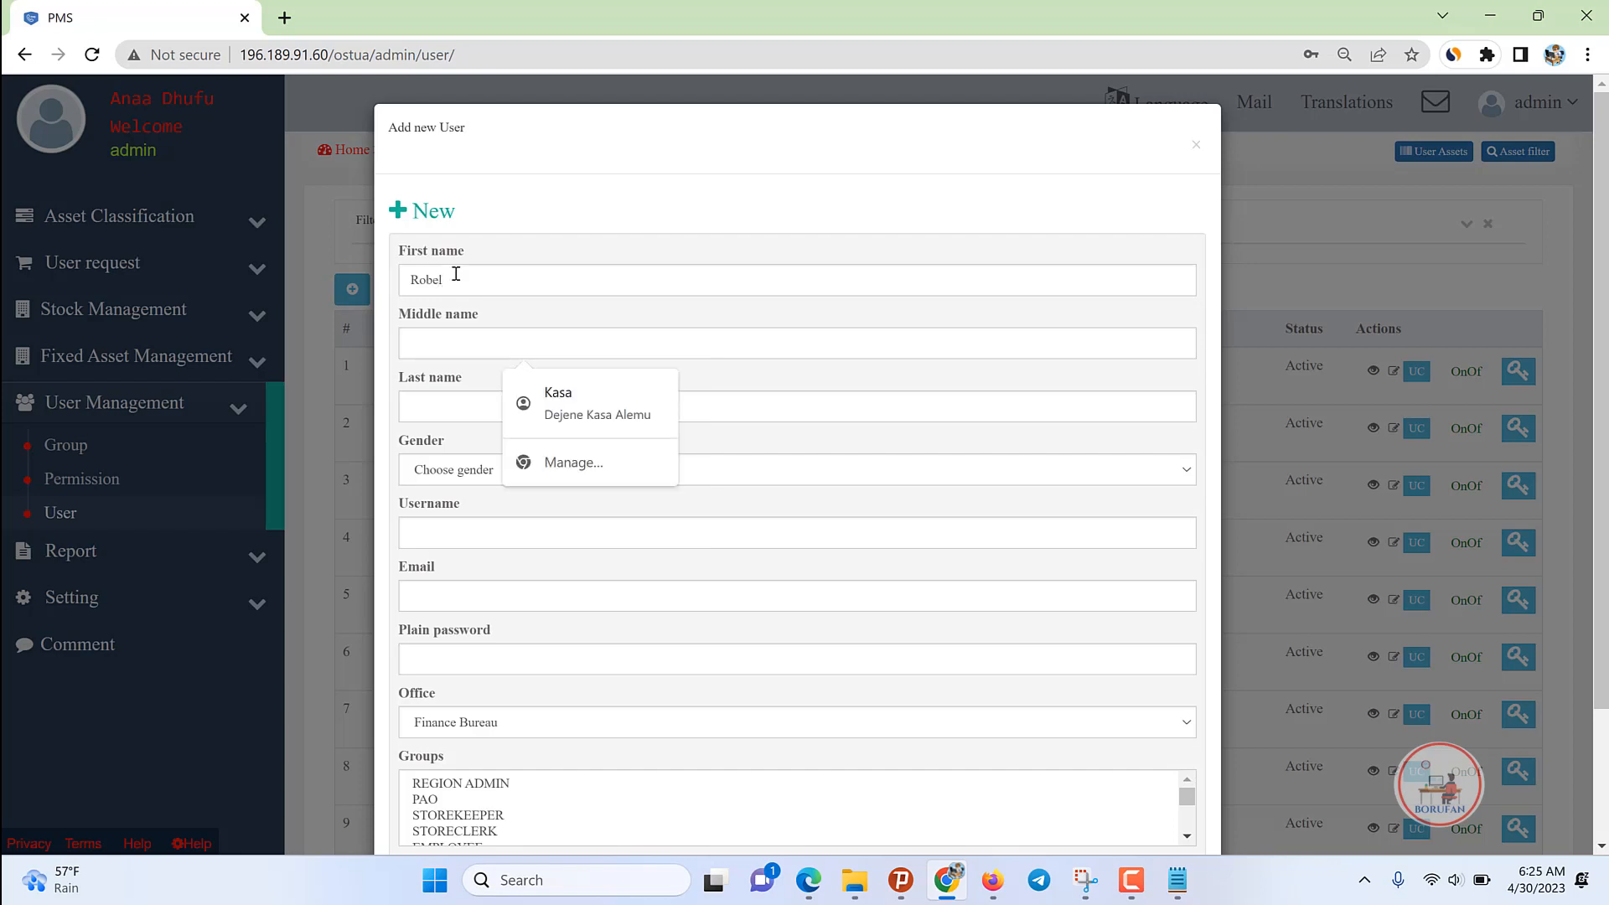
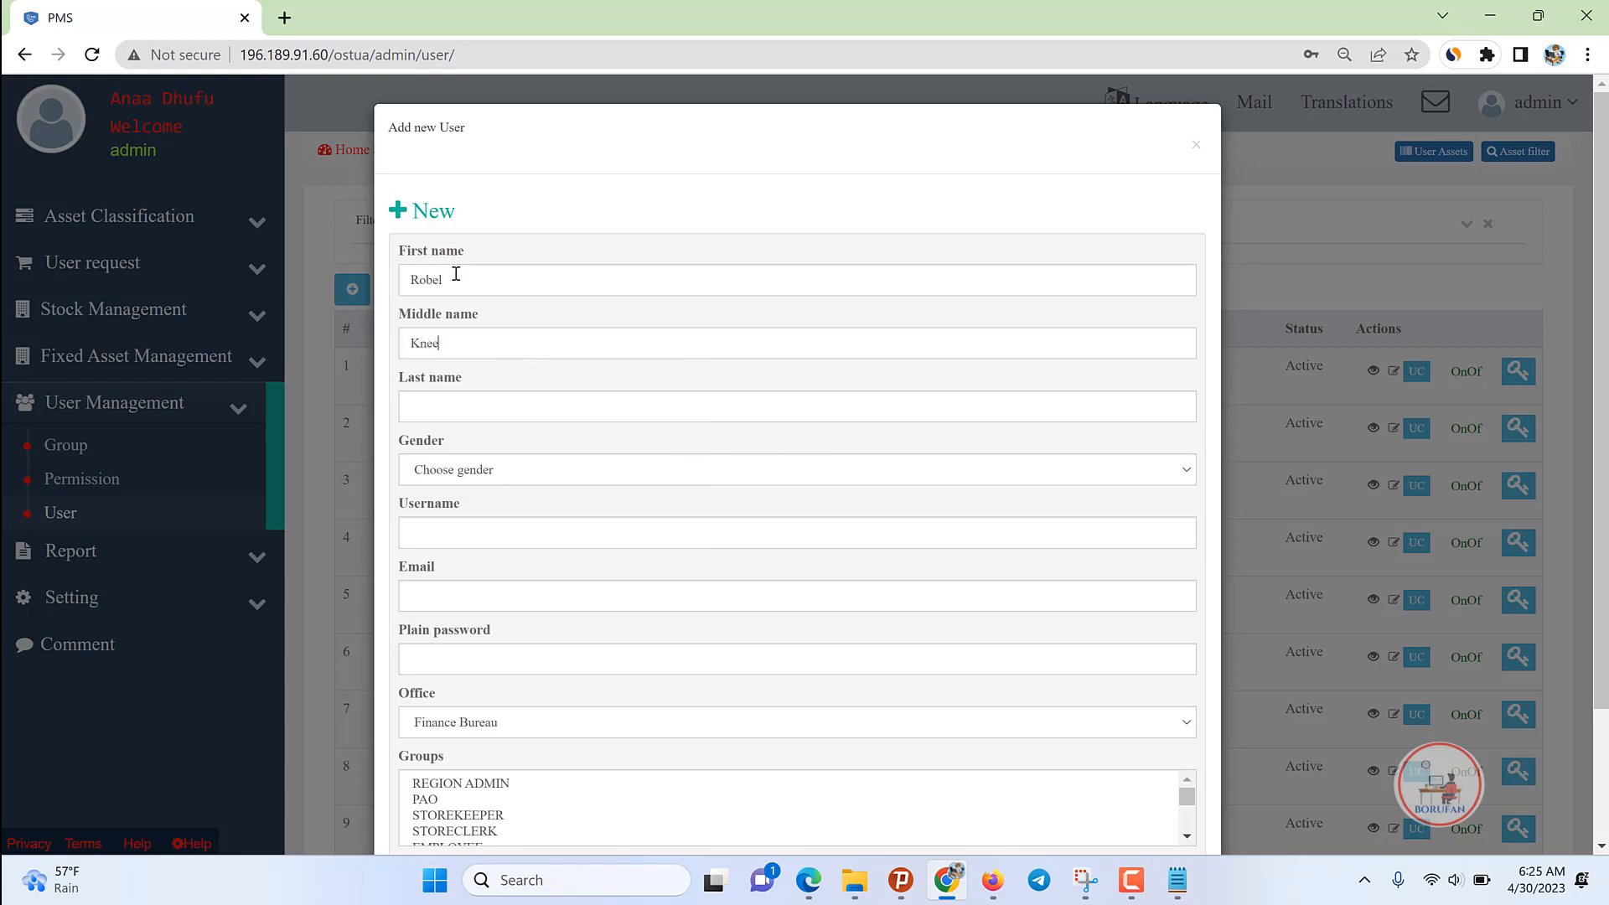
key(Tab)
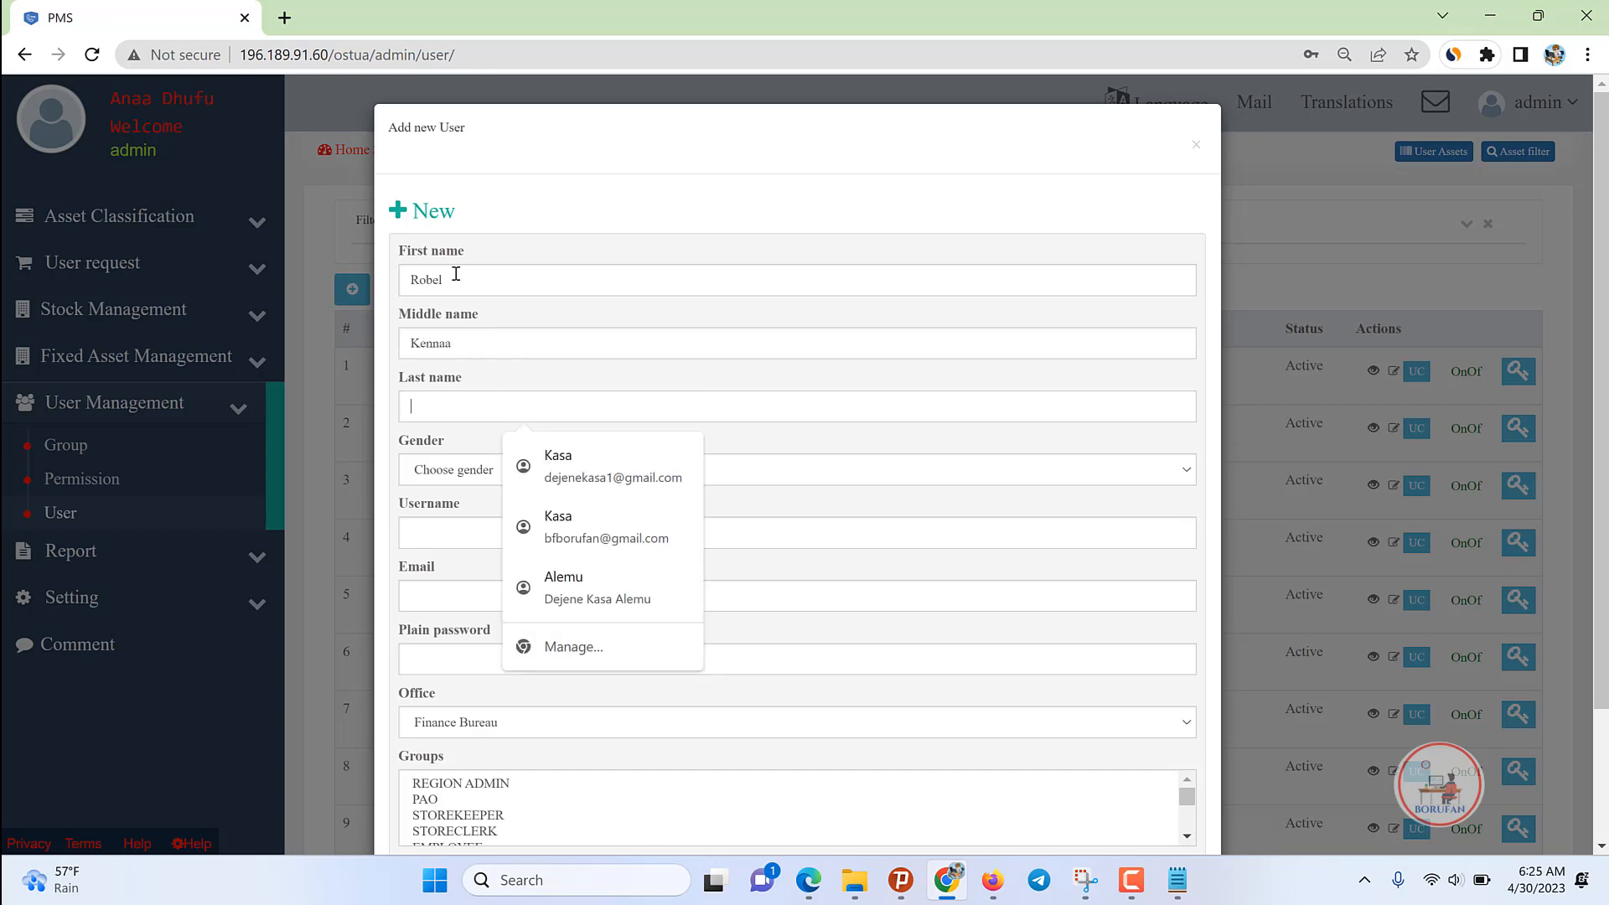
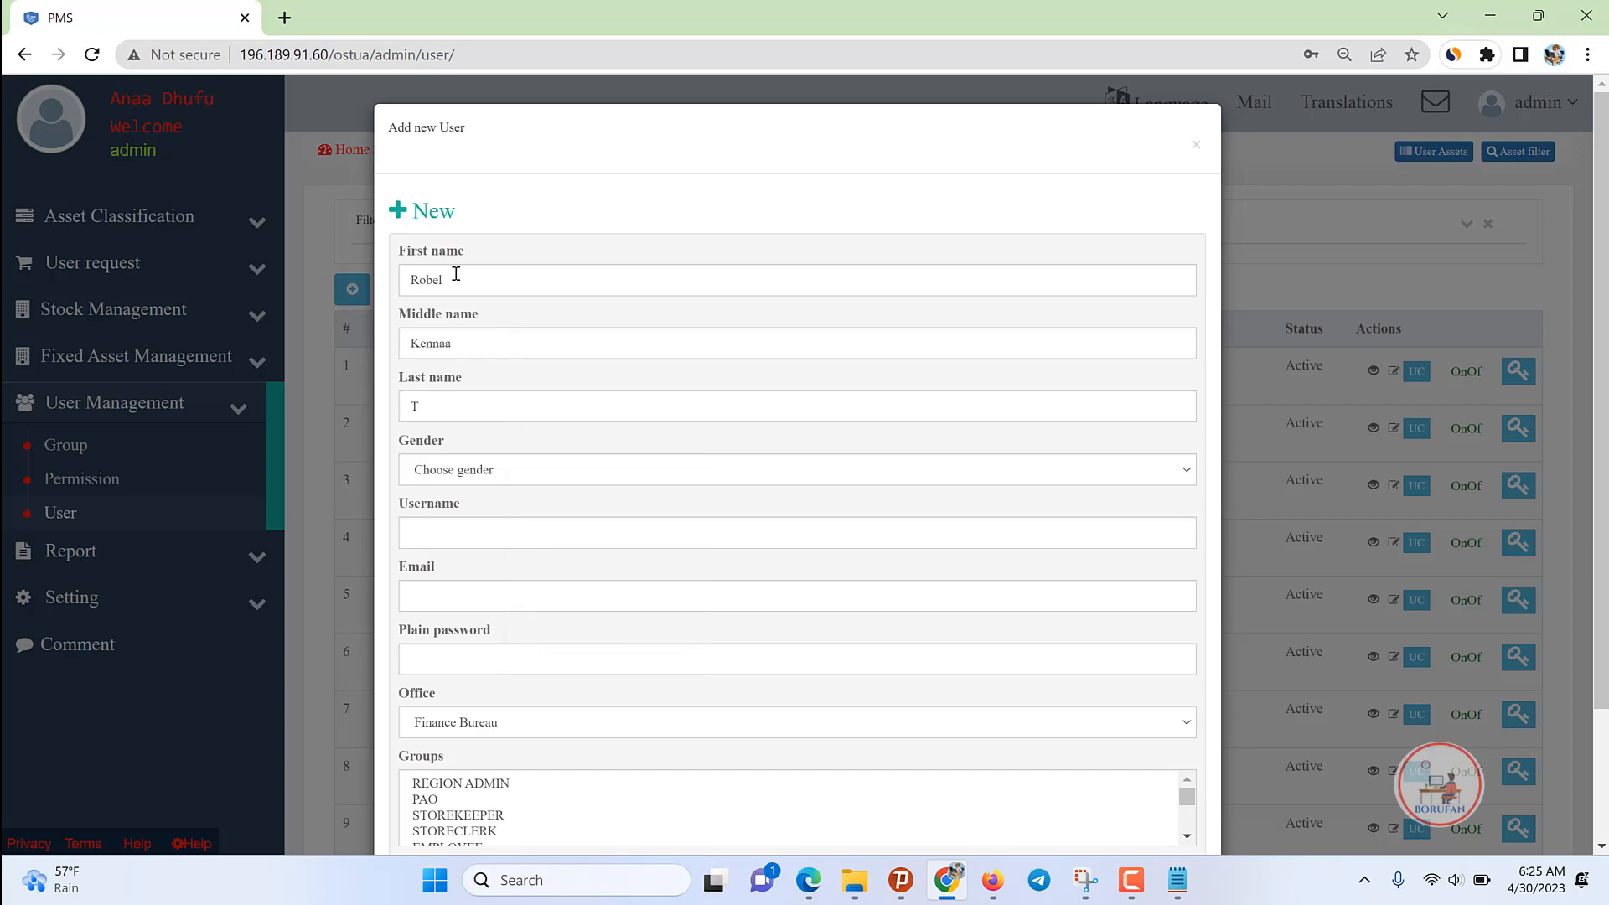
click(479, 471)
click(437, 513)
Step: Enter the username and an e-mail address built from it
click(449, 543)
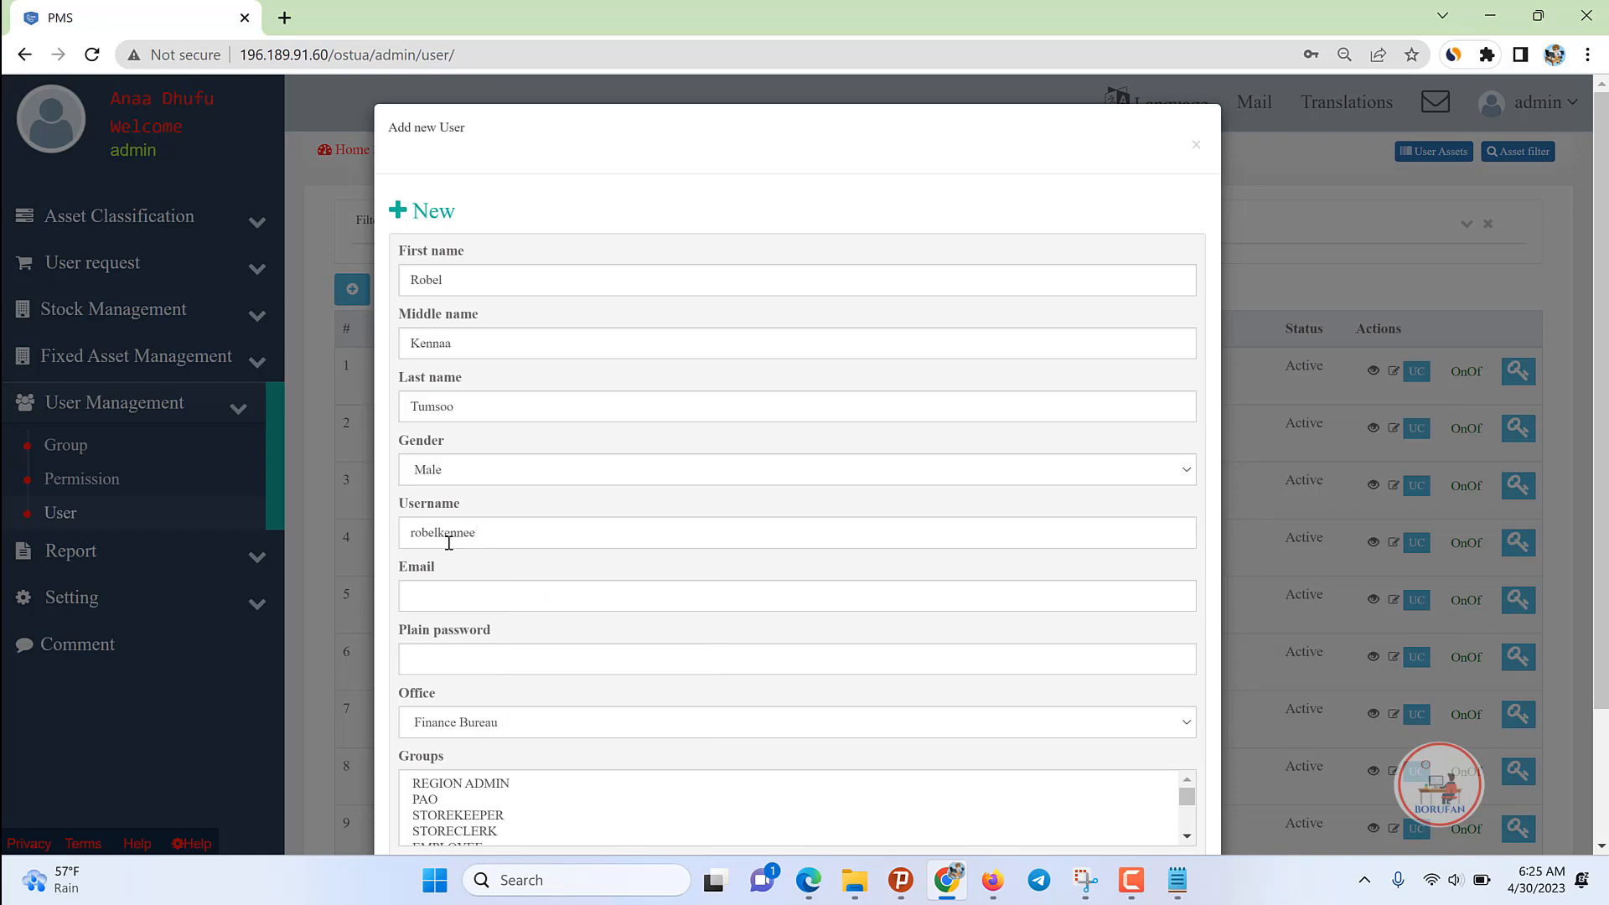
key(BackSpace)
key(BackSpace)
double_click(448, 543)
key(ctrl+c)
click(448, 597)
key(ctrl+v)
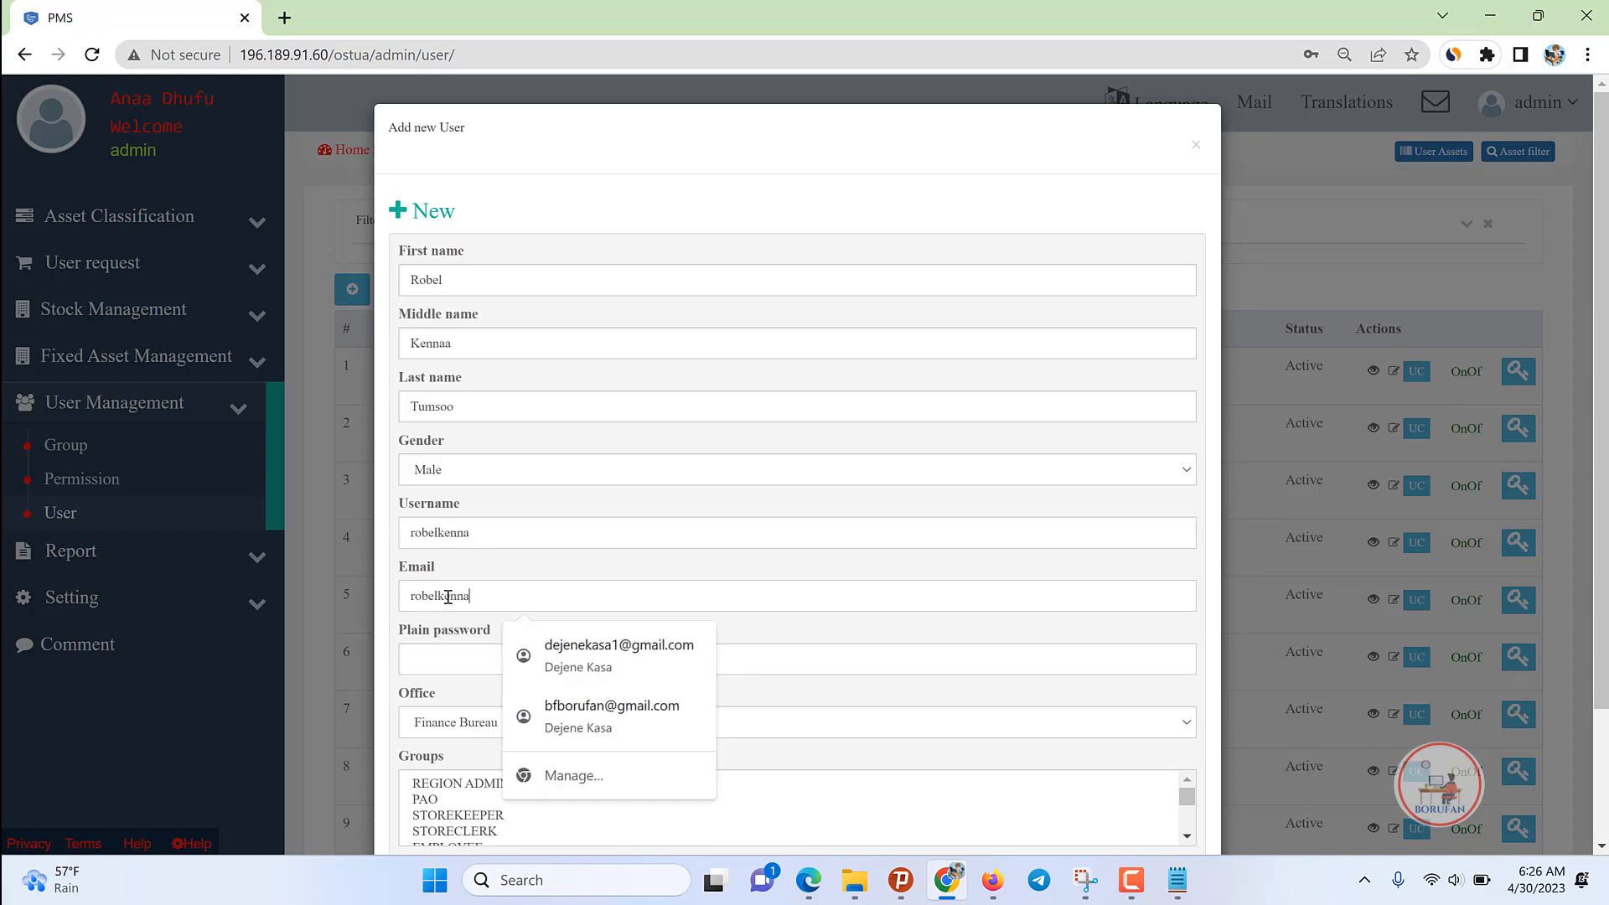
text(@gmail.com)
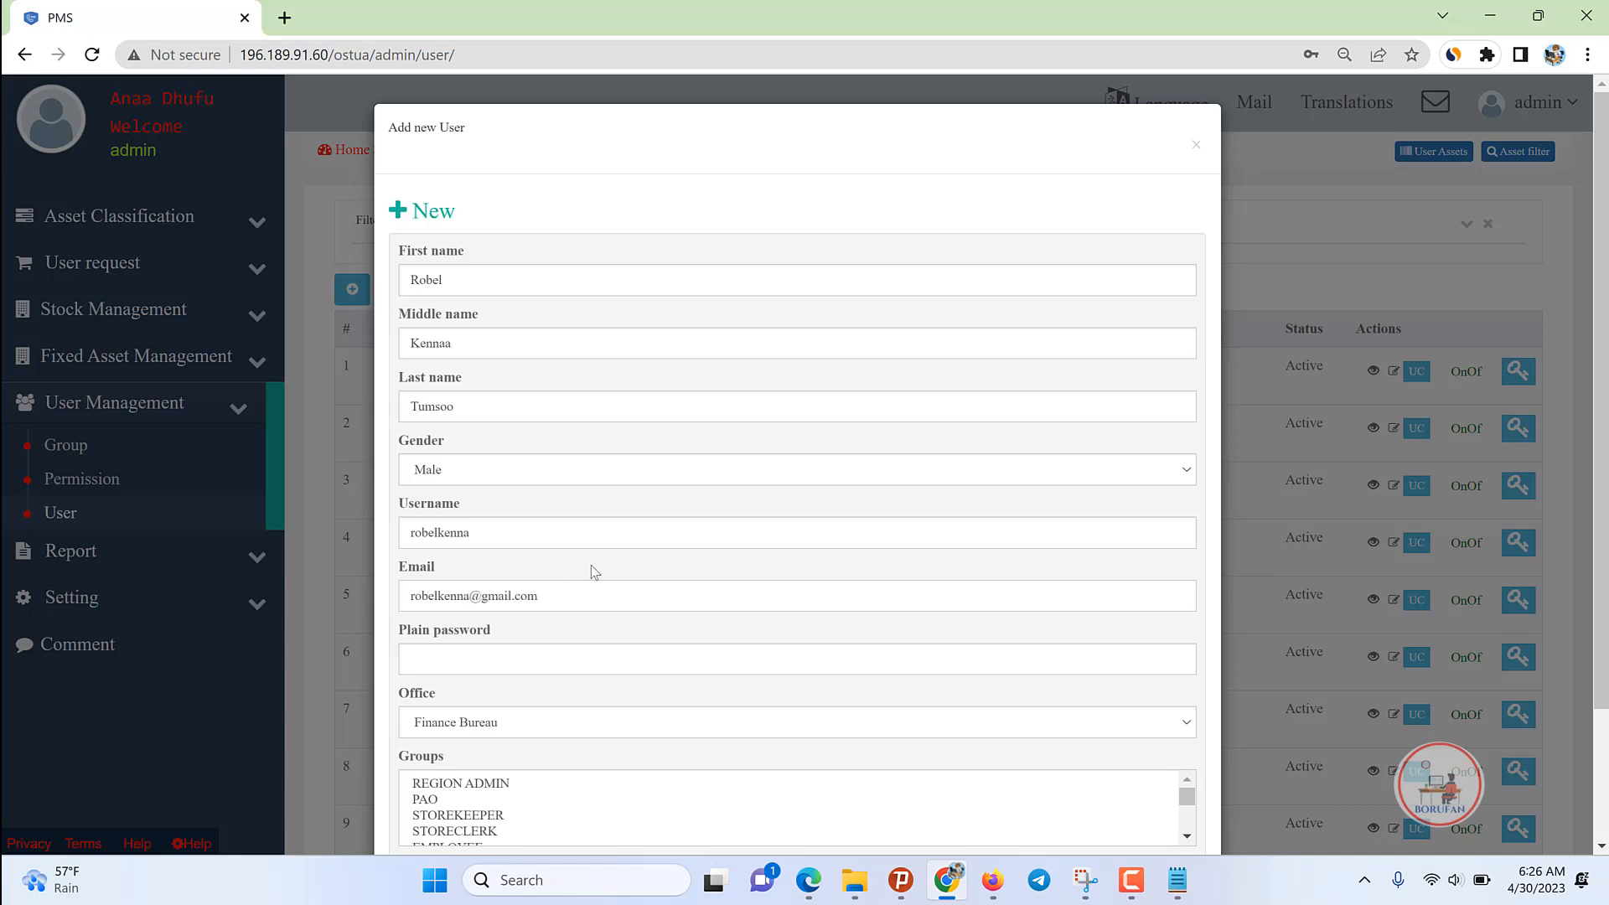
Step: Type the account password in the Plain password field
click(620, 658)
text(•)
key(ctrl+a)
key(BackSpace)
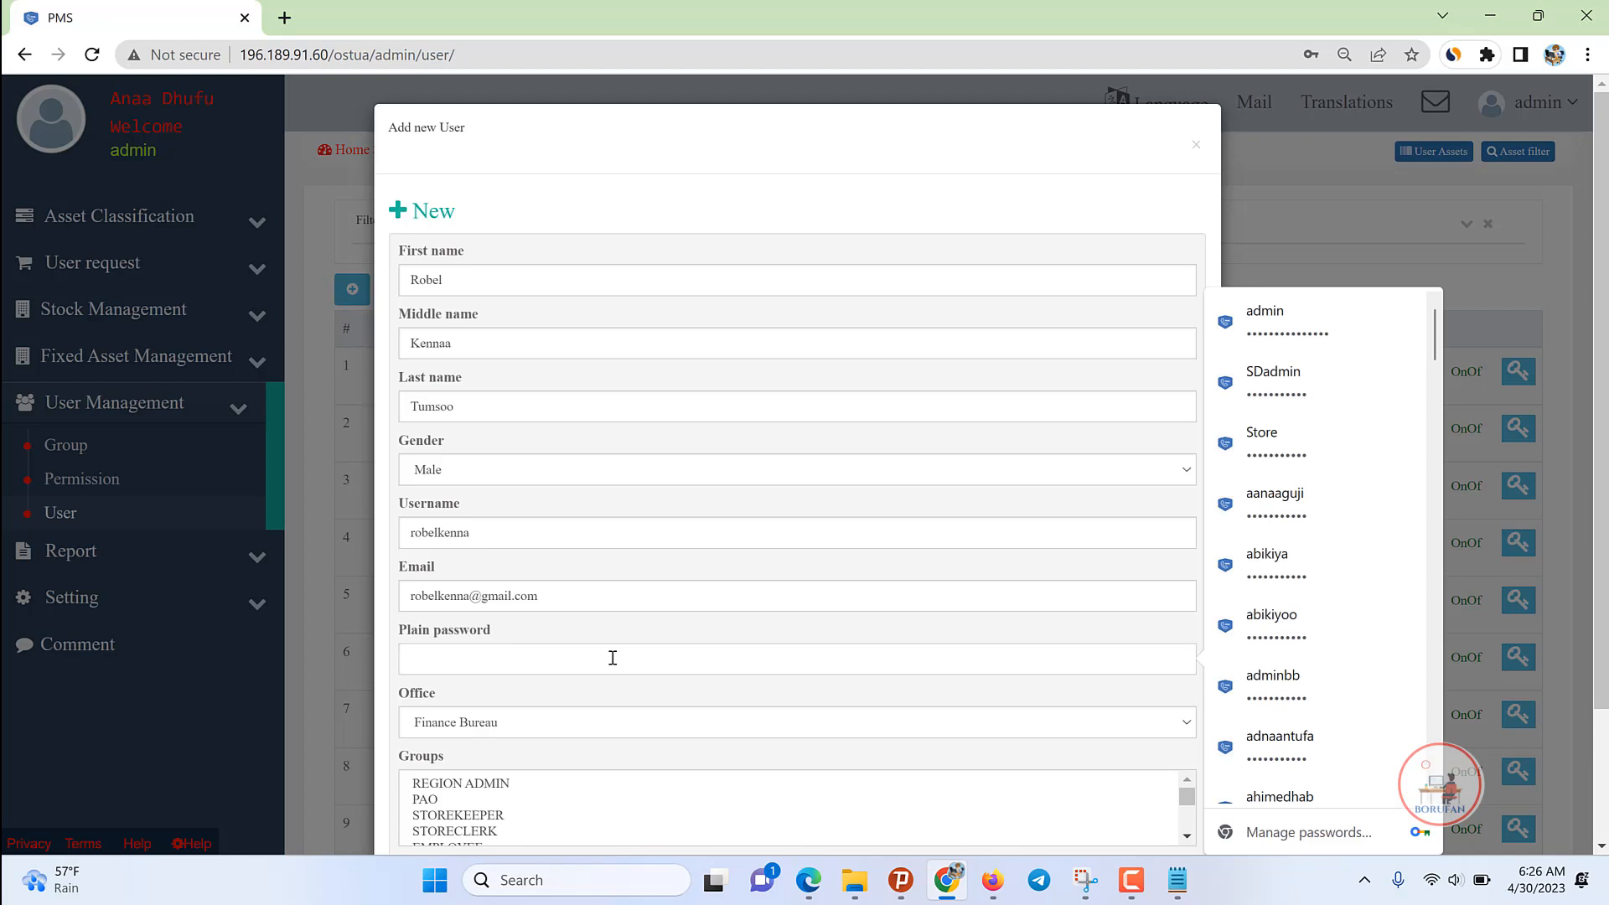
text(•)
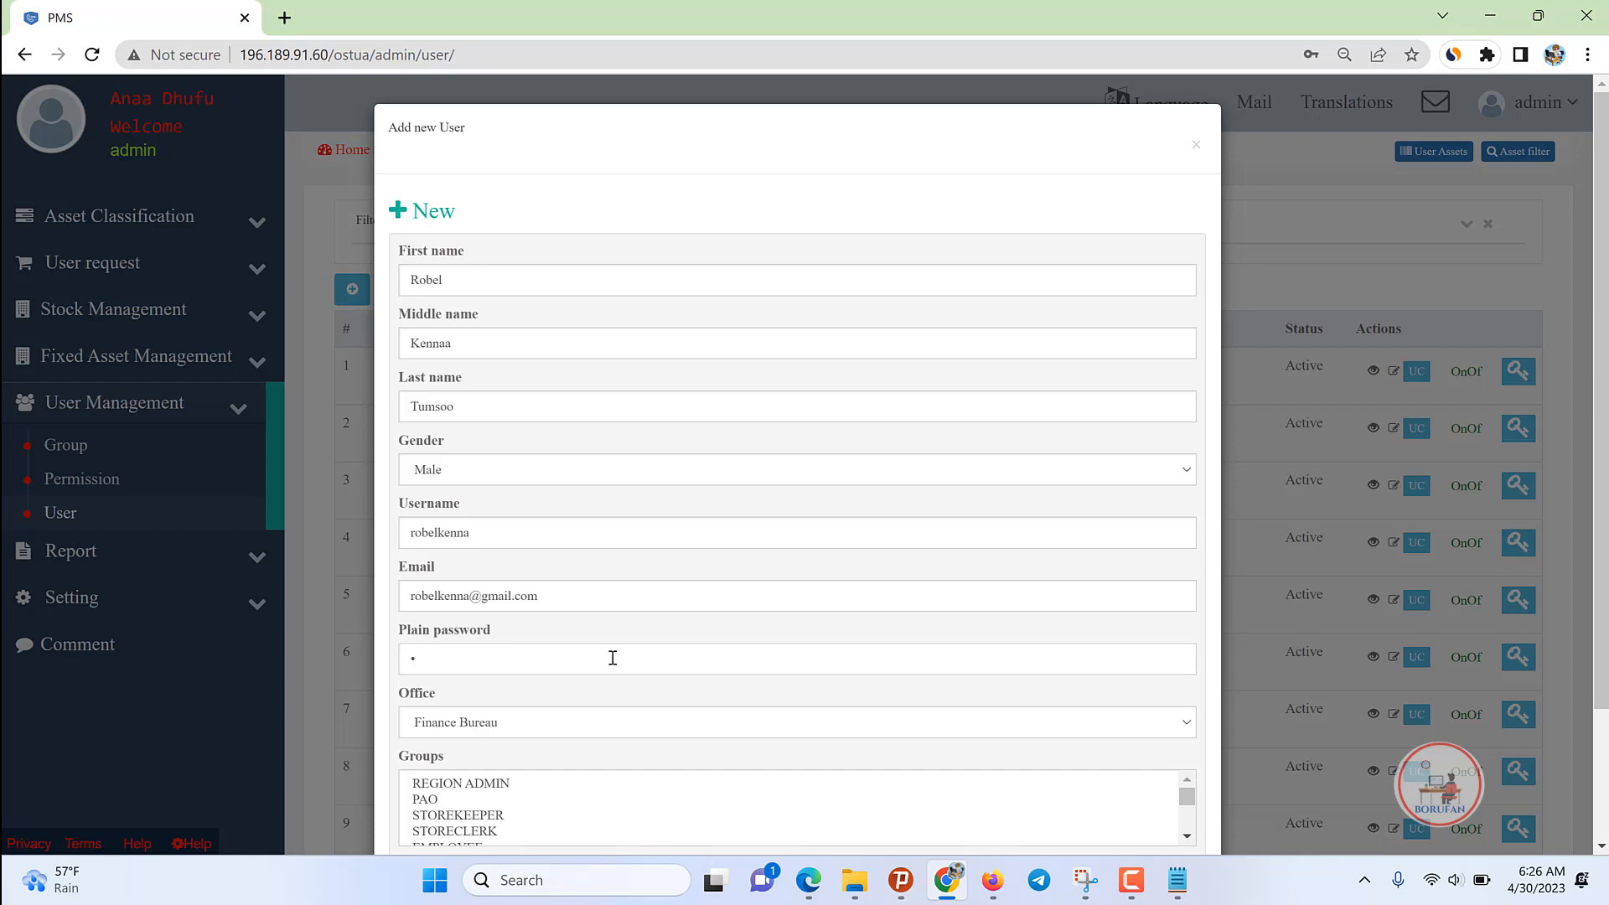
key(BackSpace)
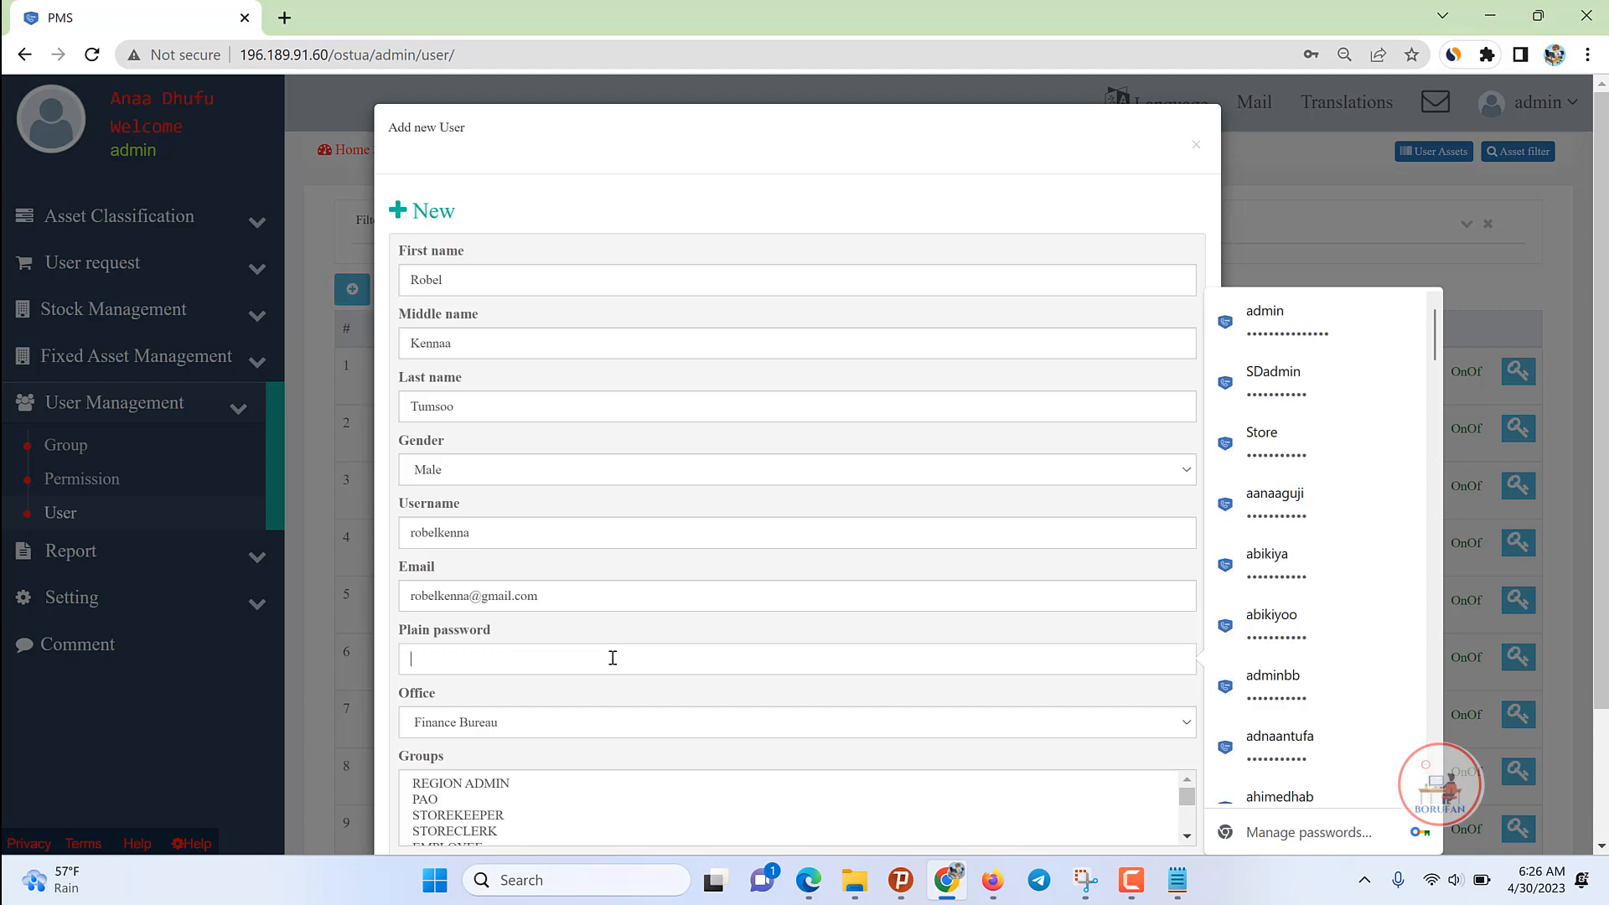
text(•)
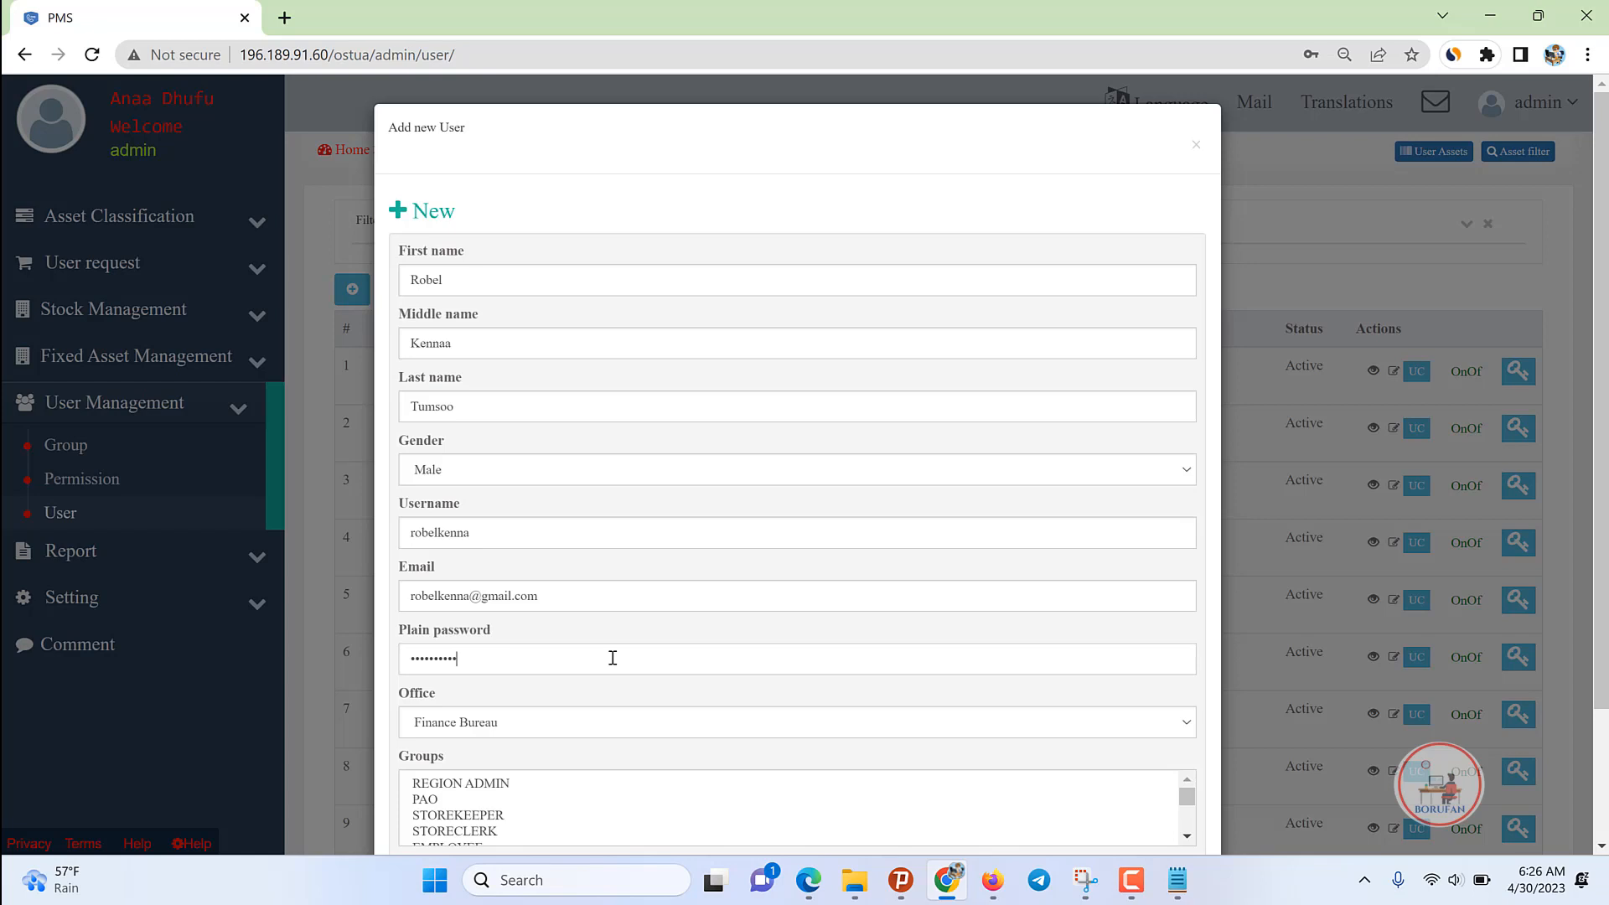
Step: Select the REGION ADMIN group and clear the extra group selections
scroll(637, 658, down, 1)
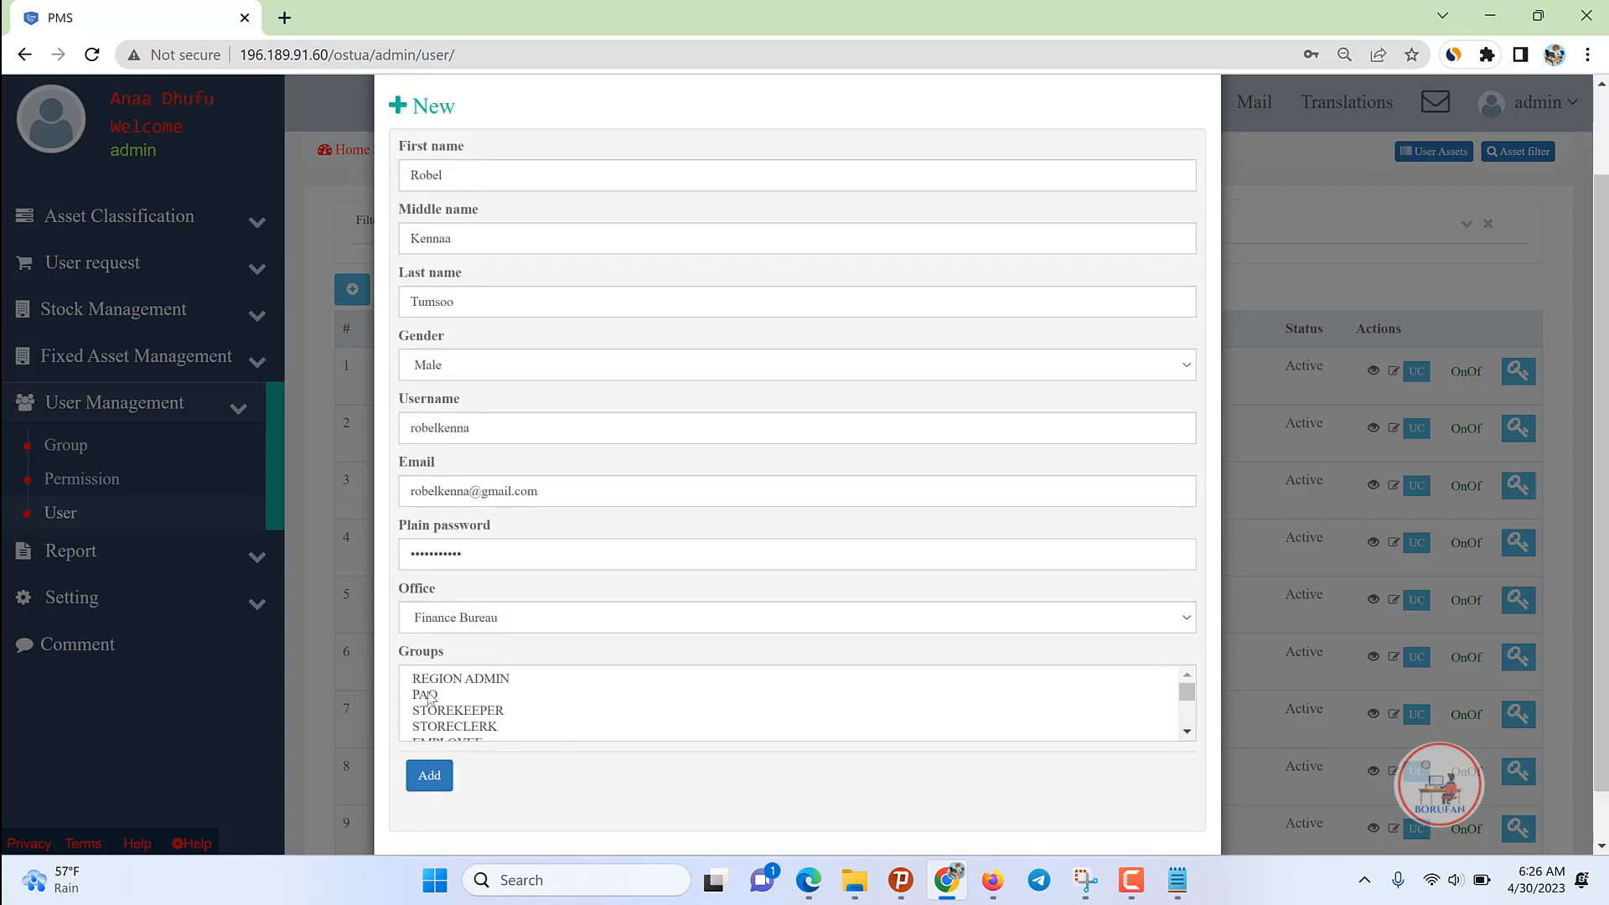
click(451, 681)
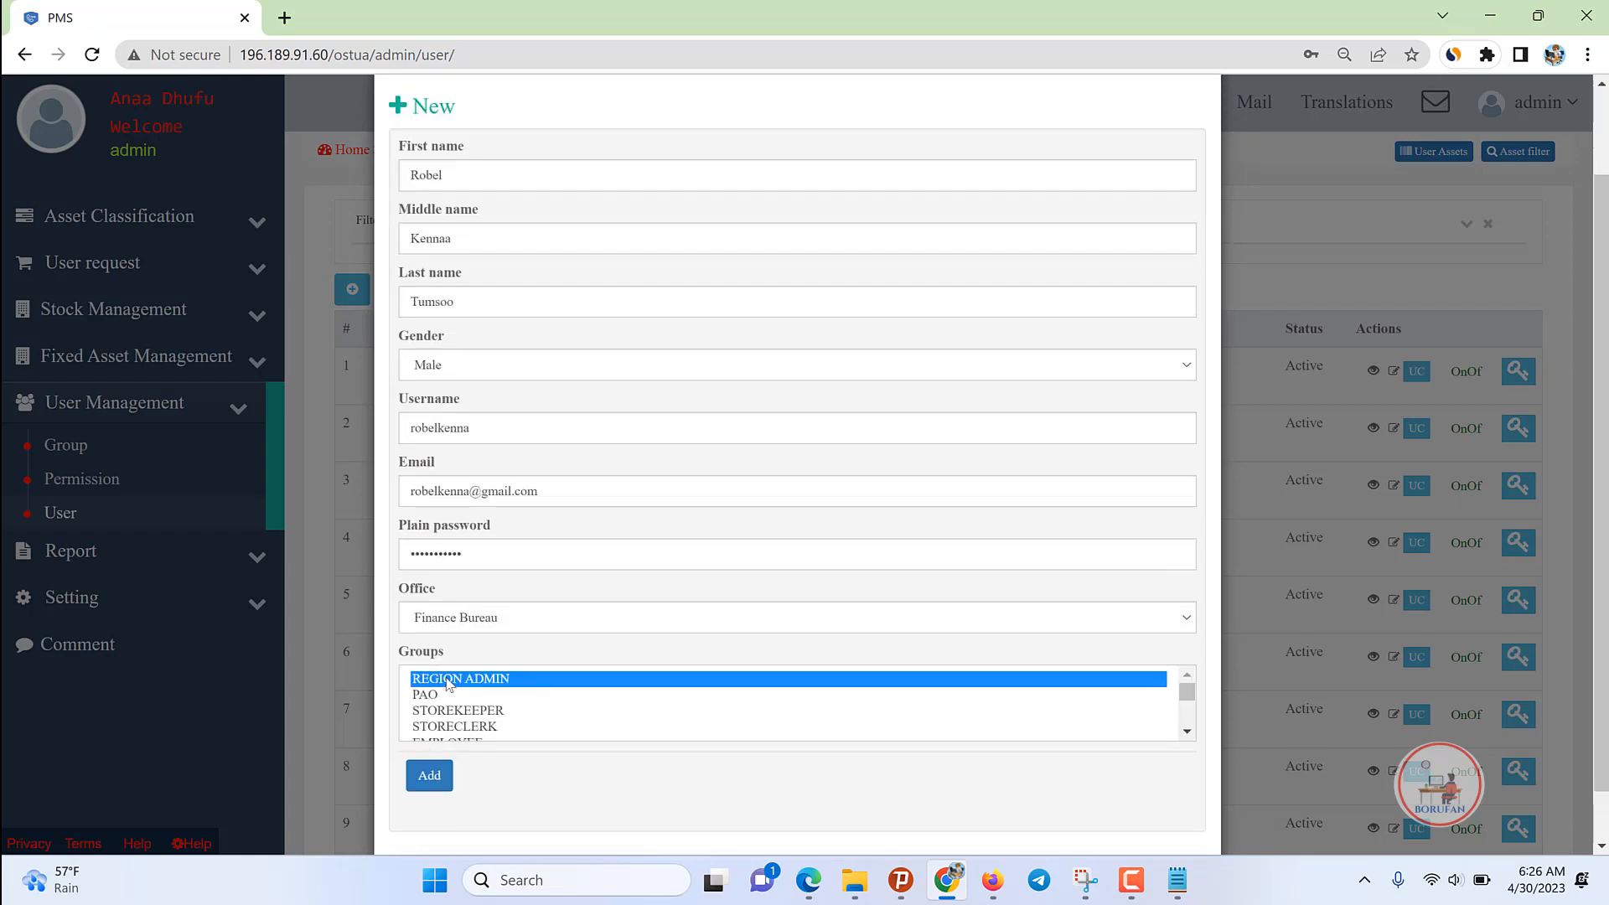
key(shift+End)
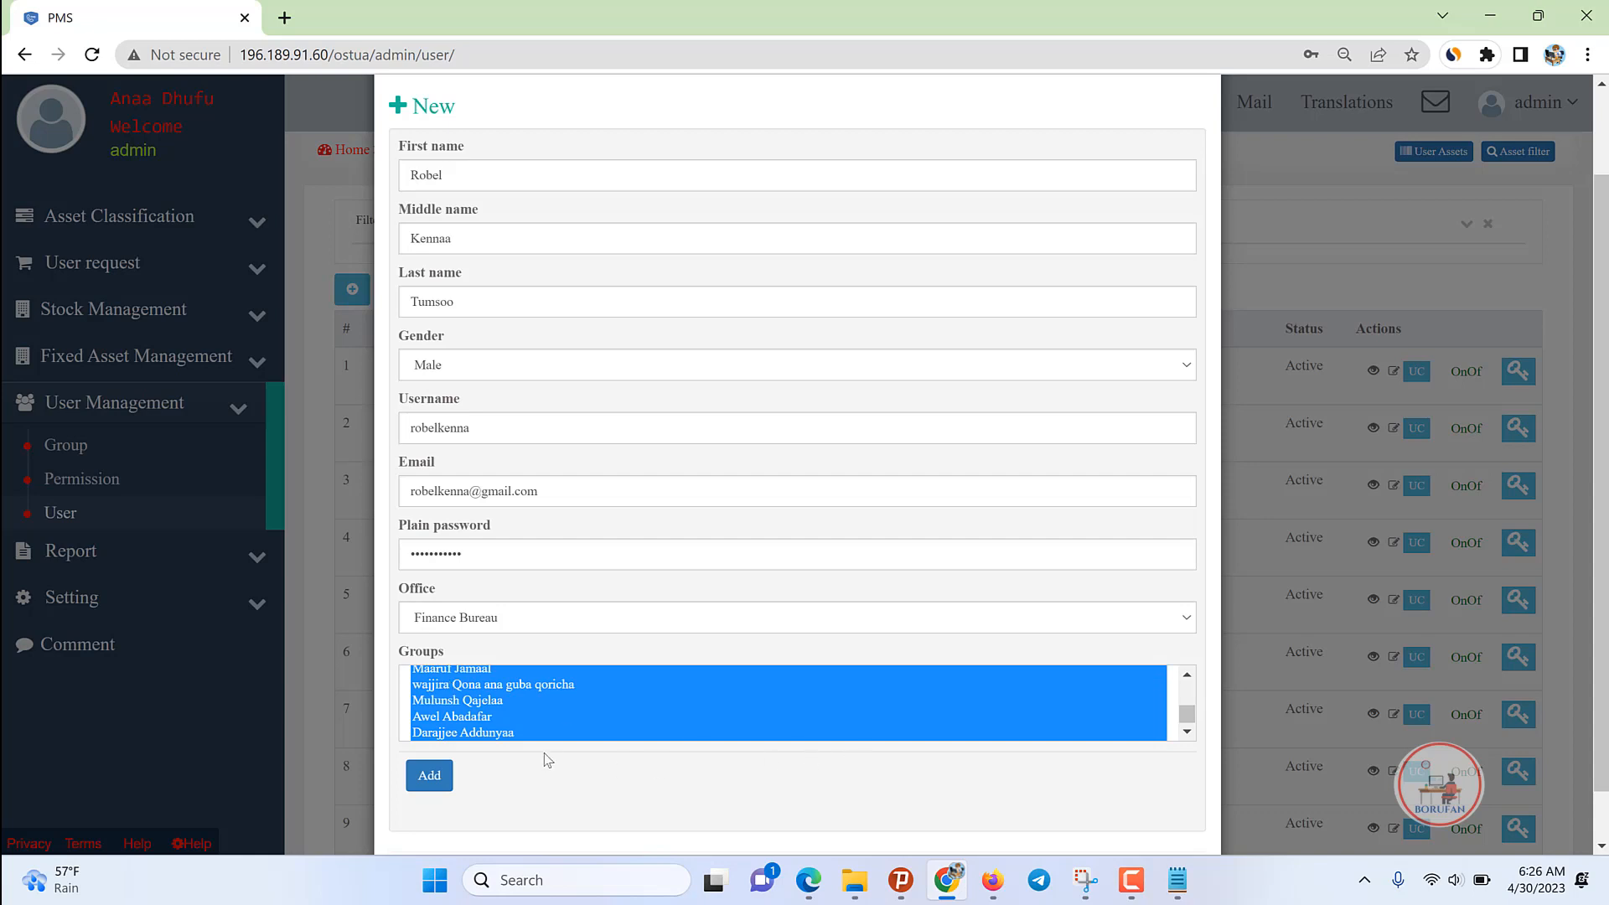
ctrl+click(460, 732)
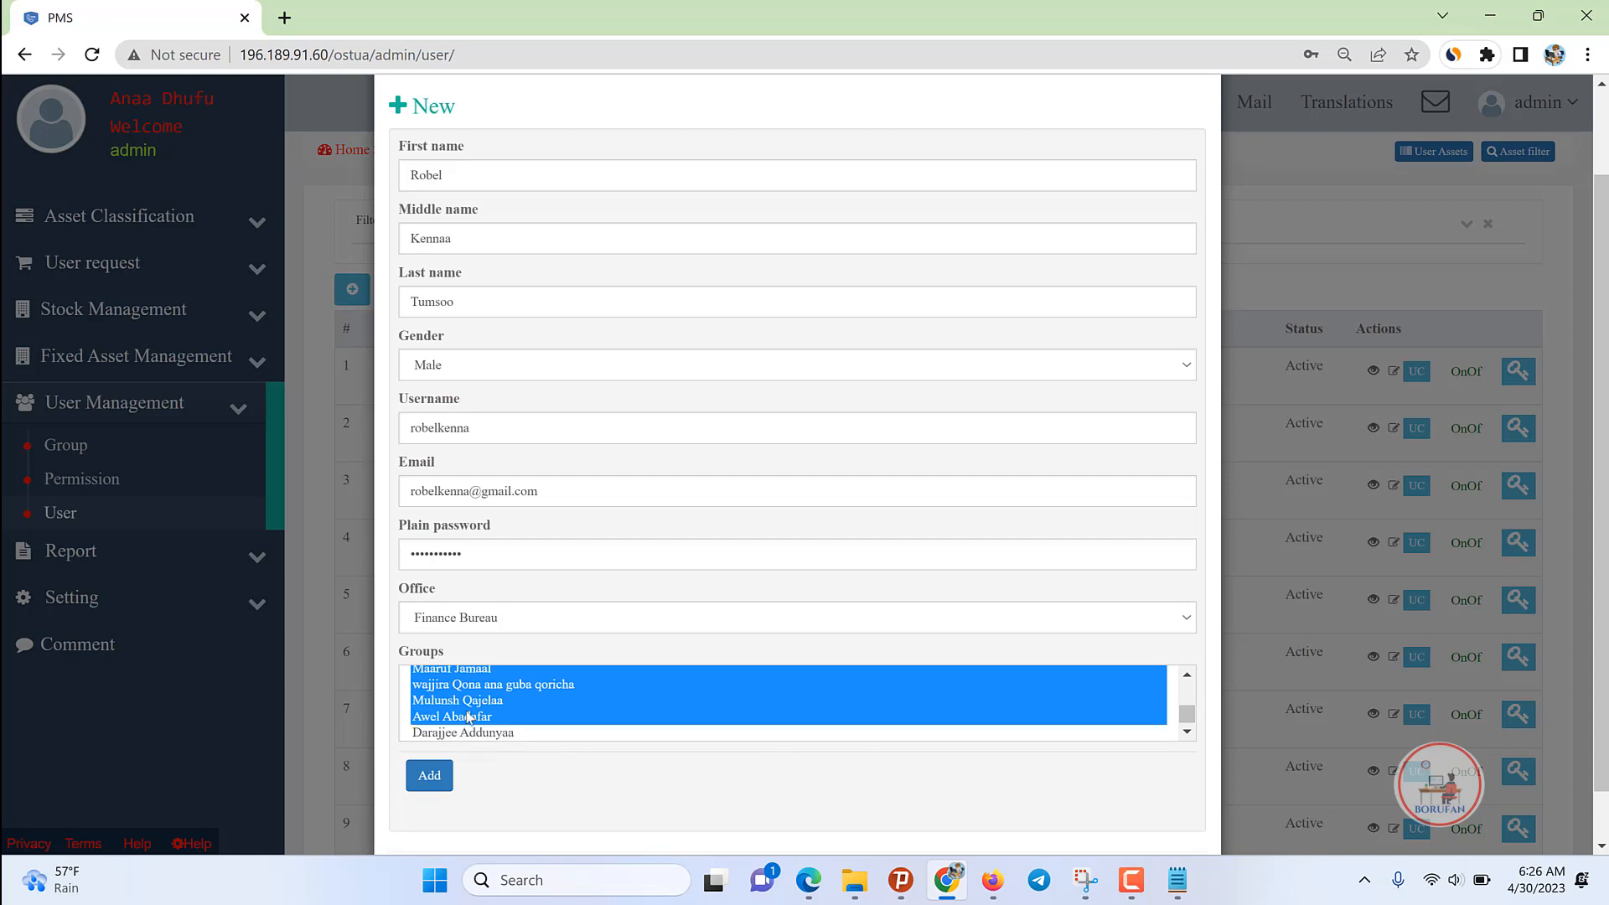
ctrl+click(470, 704)
ctrl+click(473, 713)
ctrl+click(479, 673)
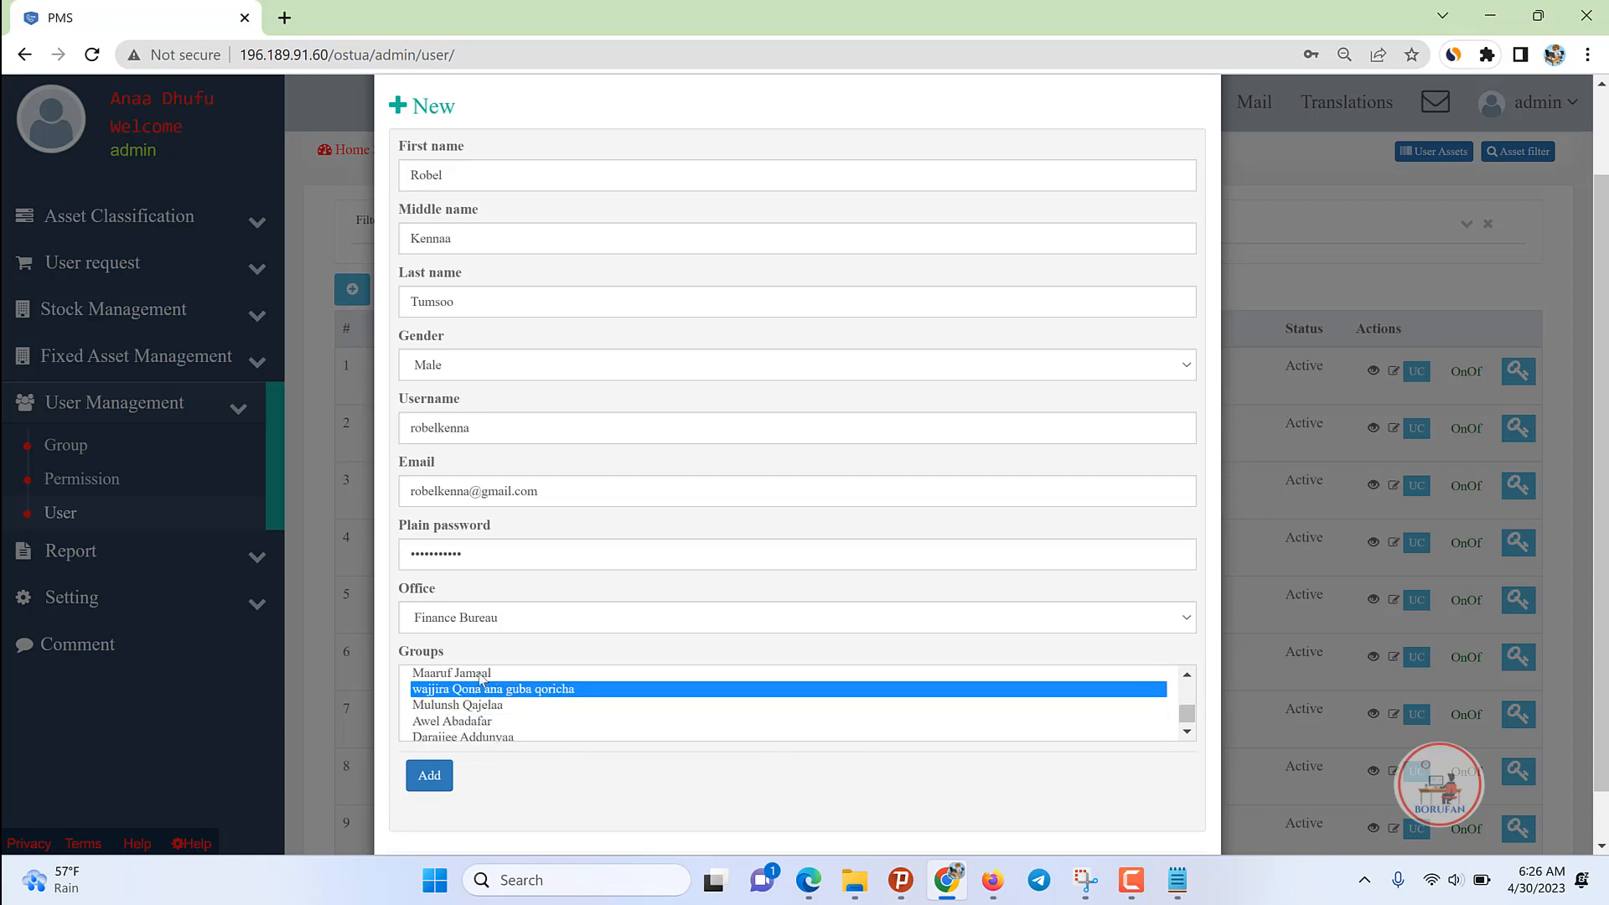
ctrl+click(478, 674)
click(479, 675)
ctrl+click(479, 675)
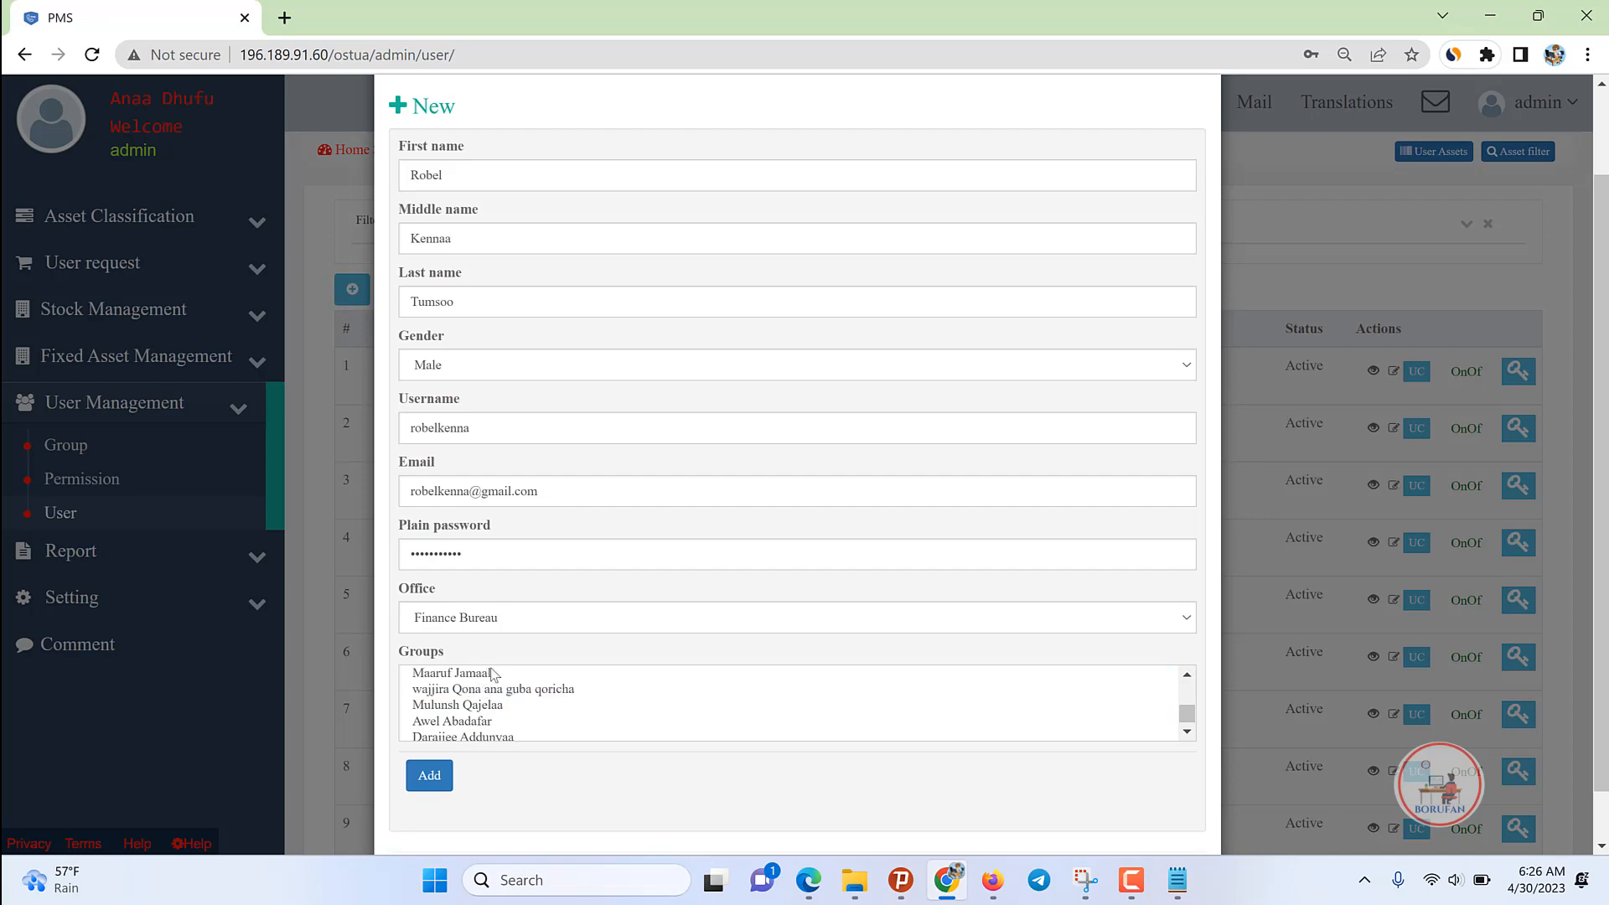
drag(481, 678, 495, 672)
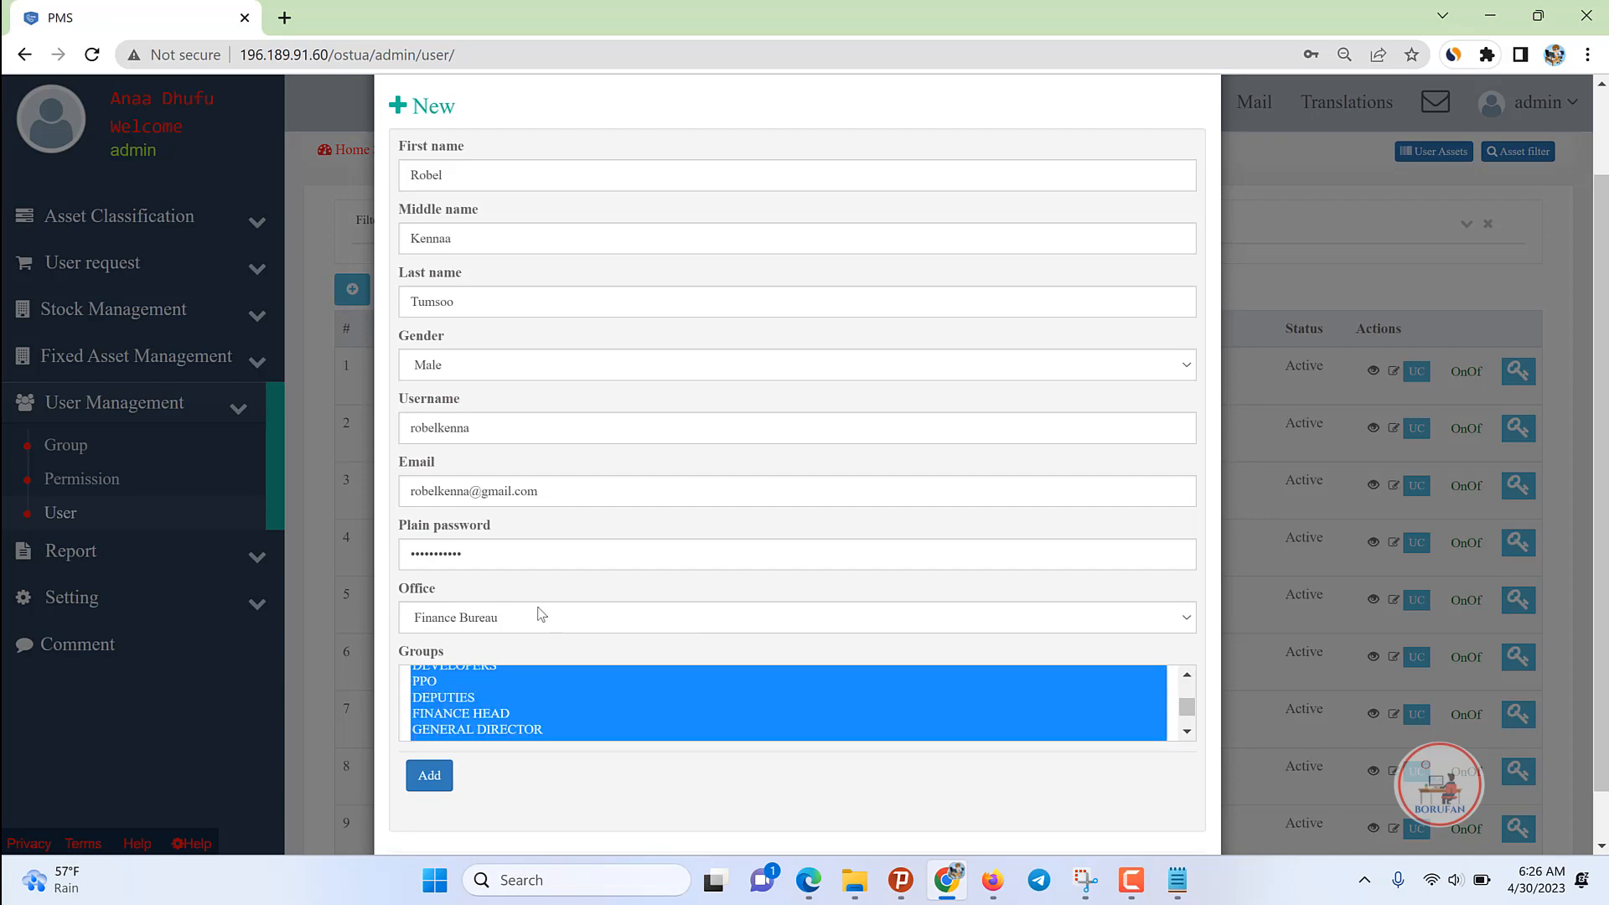
drag(431, 592, 400, 592)
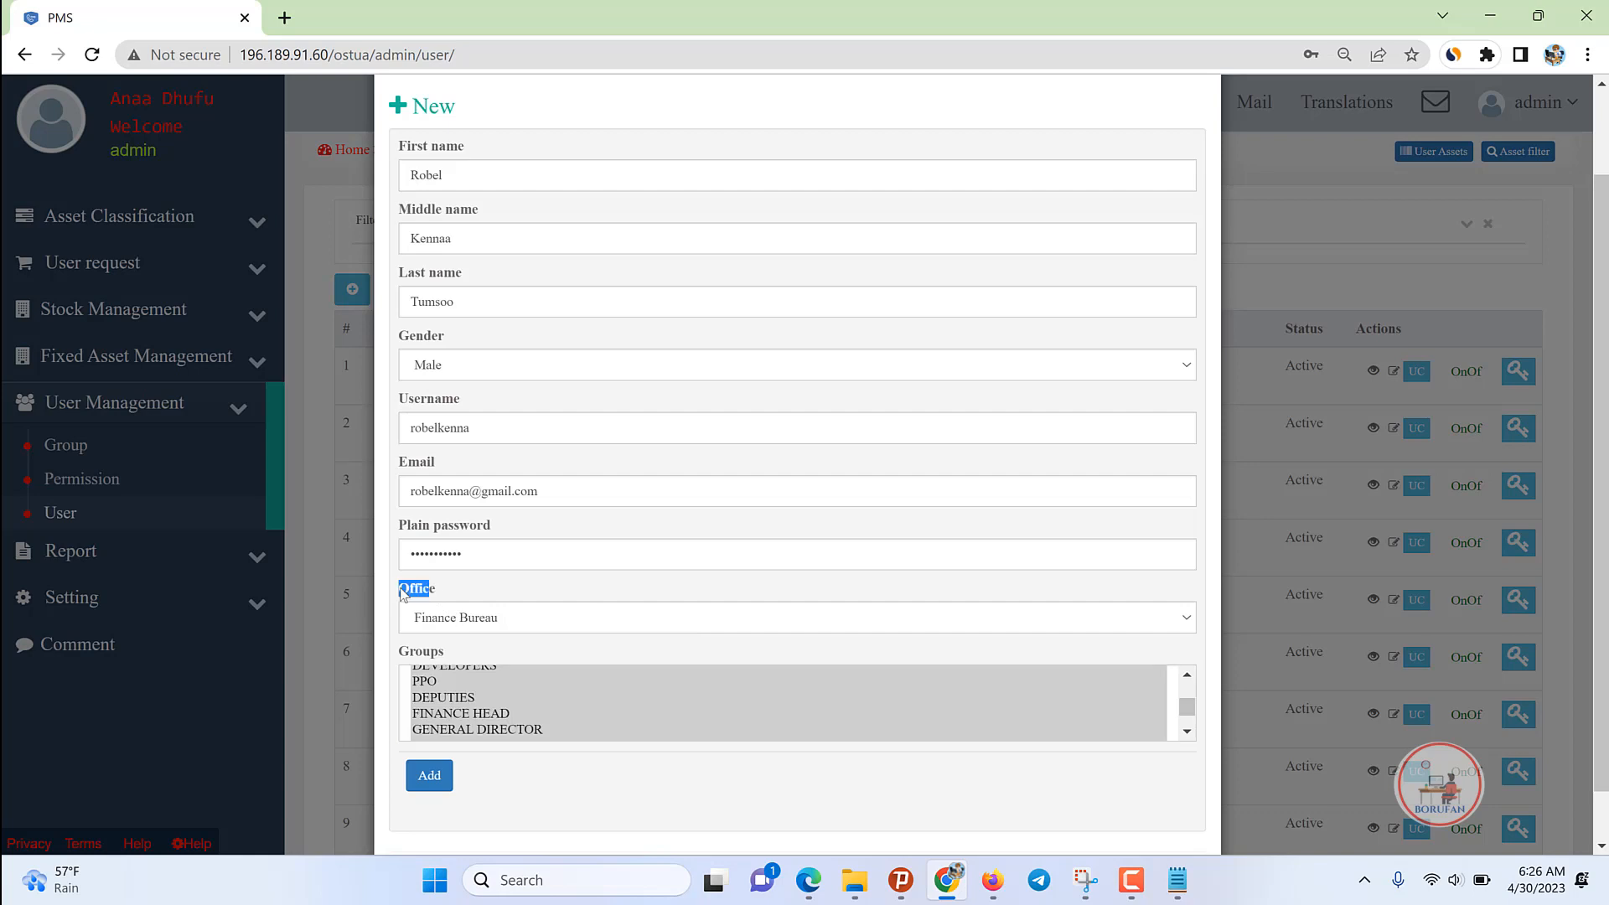
Step: Set the office to Waajjiraa Maalaqaa Godinaa Guji and add the user
click(474, 625)
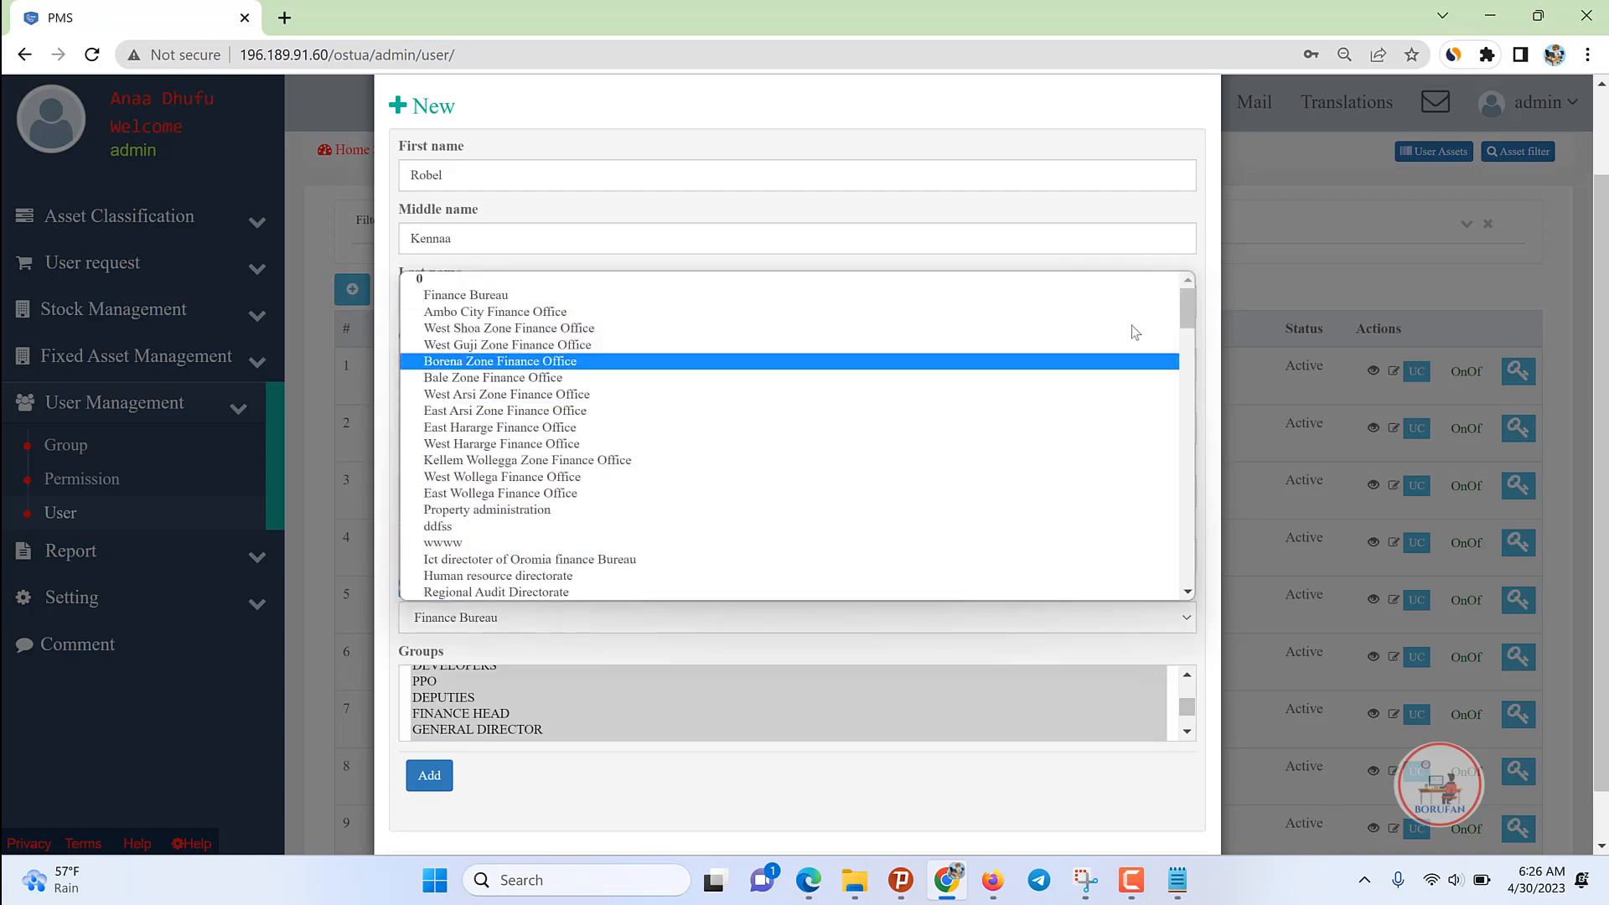
scroll(1188, 303, down, 1)
drag(1196, 452, 1200, 603)
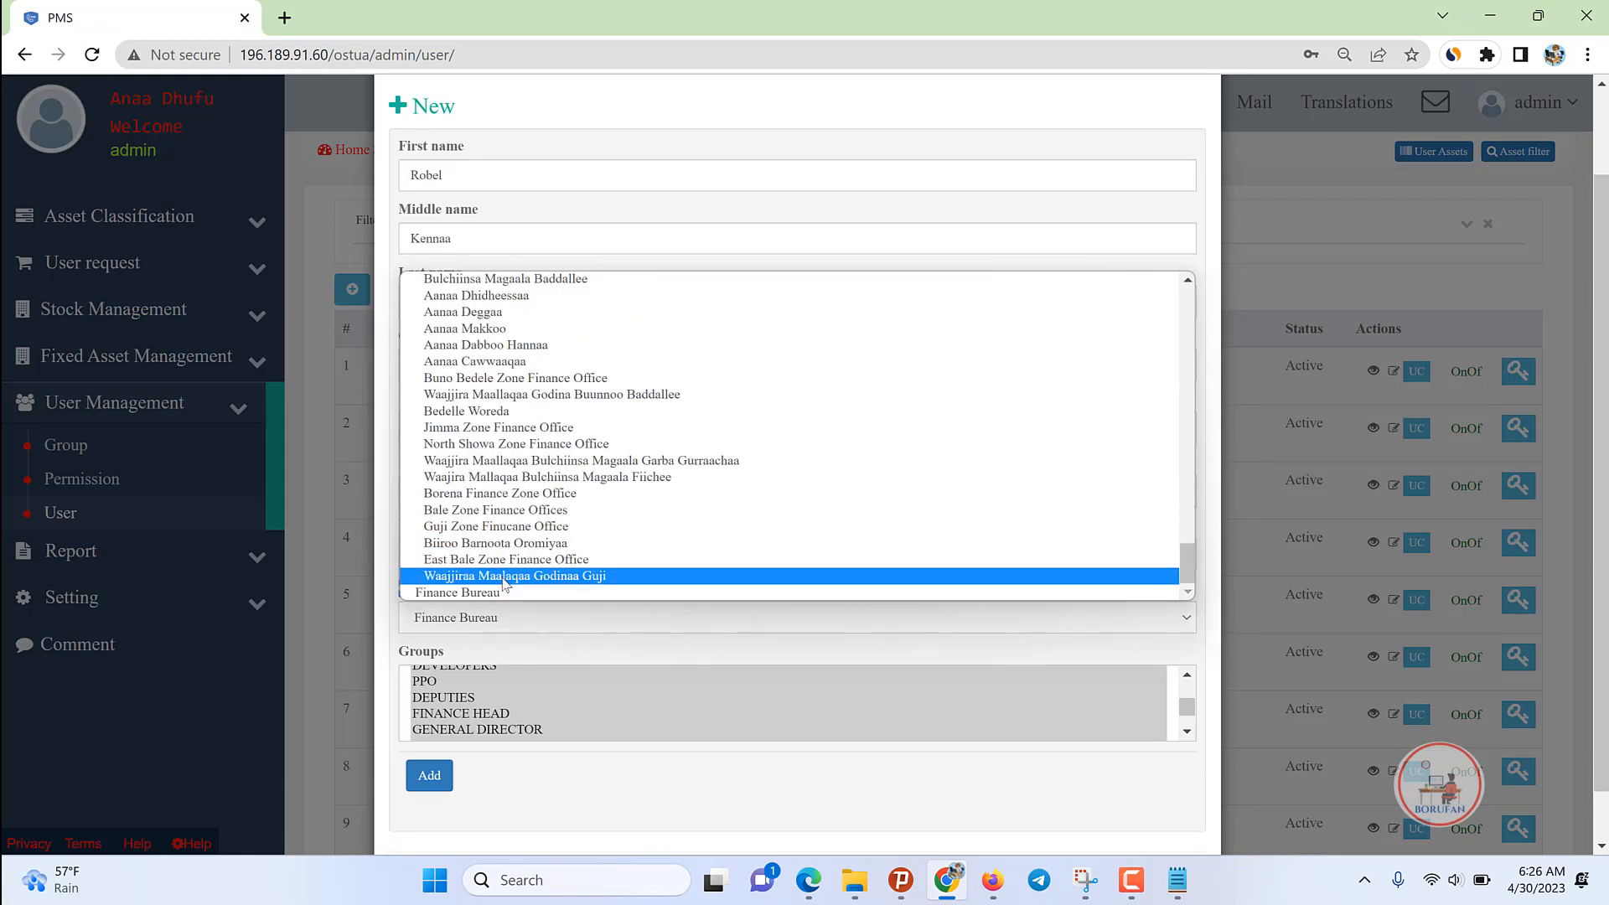
click(534, 578)
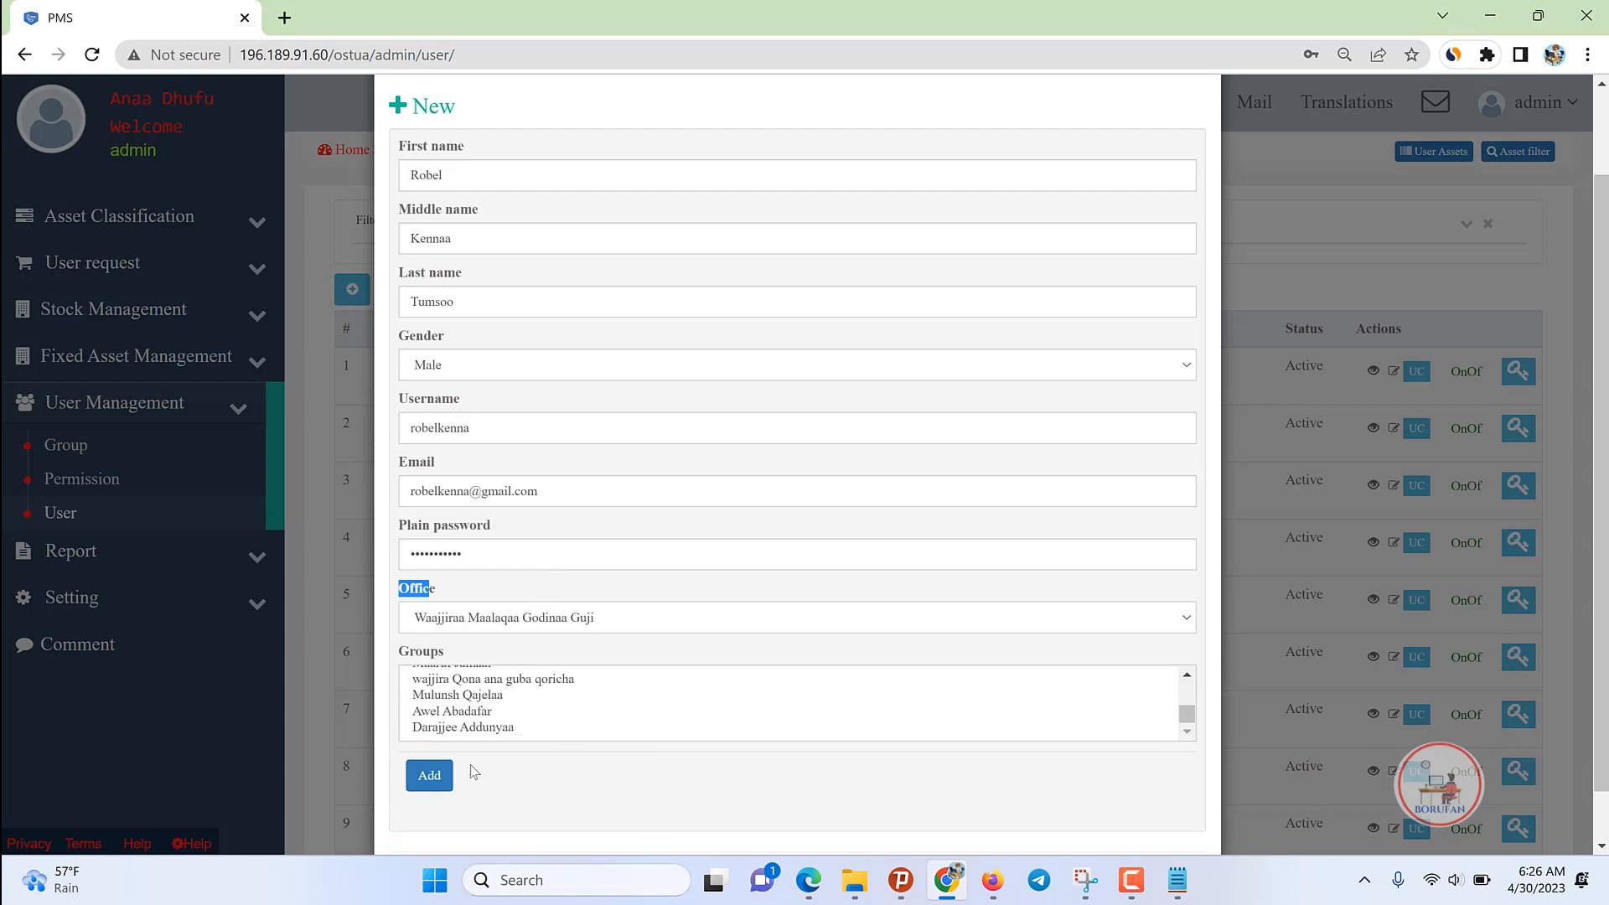
click(503, 791)
click(428, 781)
click(428, 784)
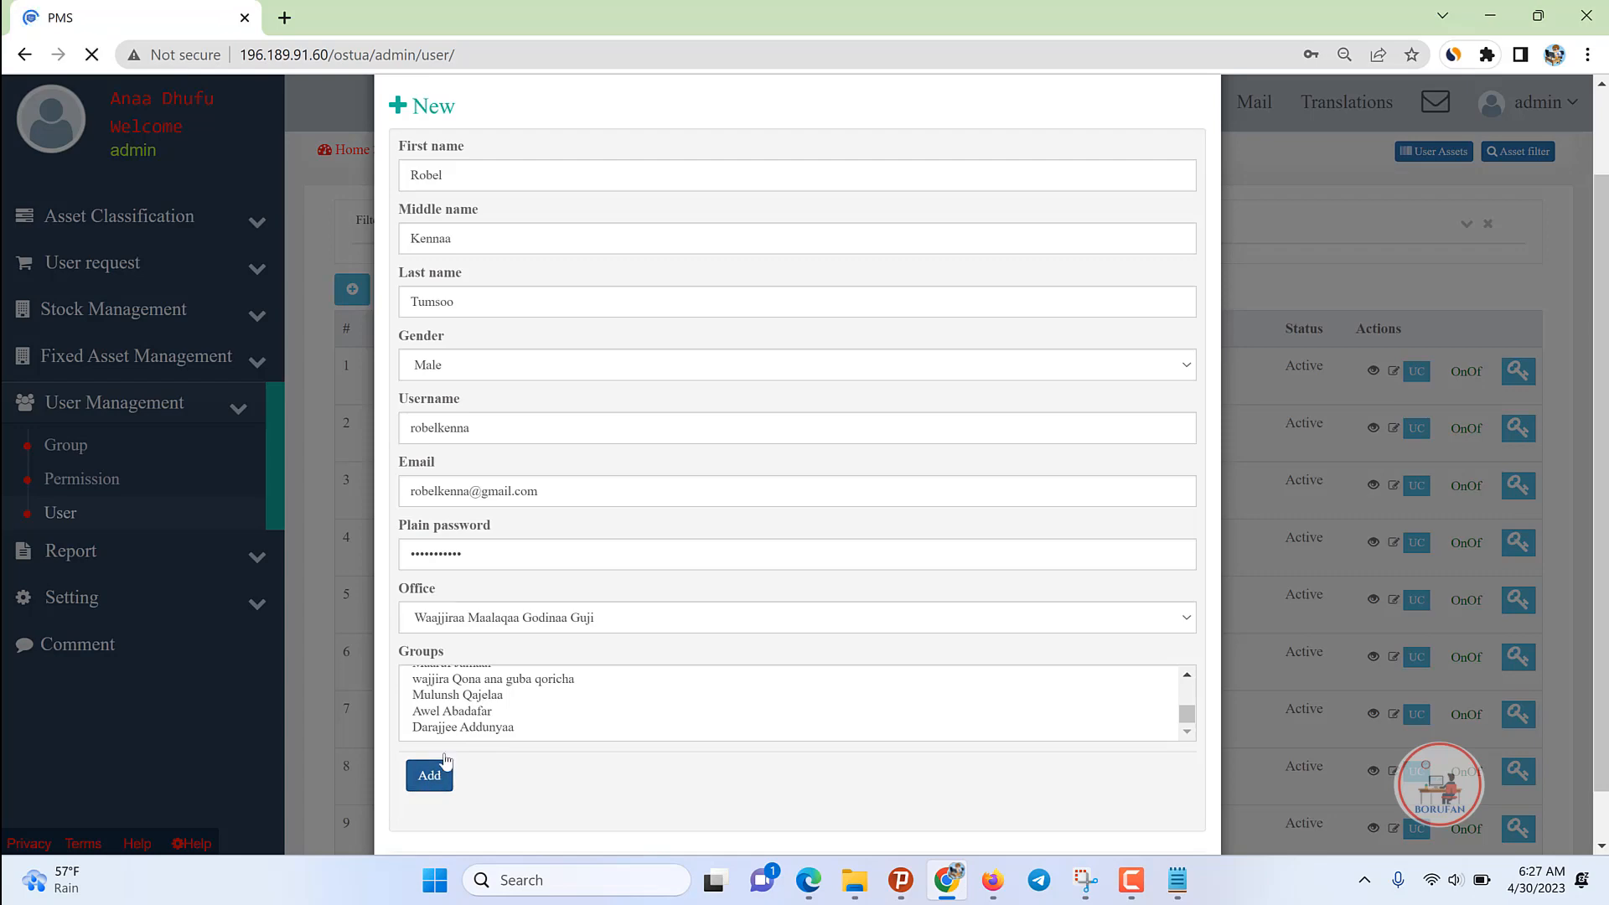
scroll(1089, 646, down, 3)
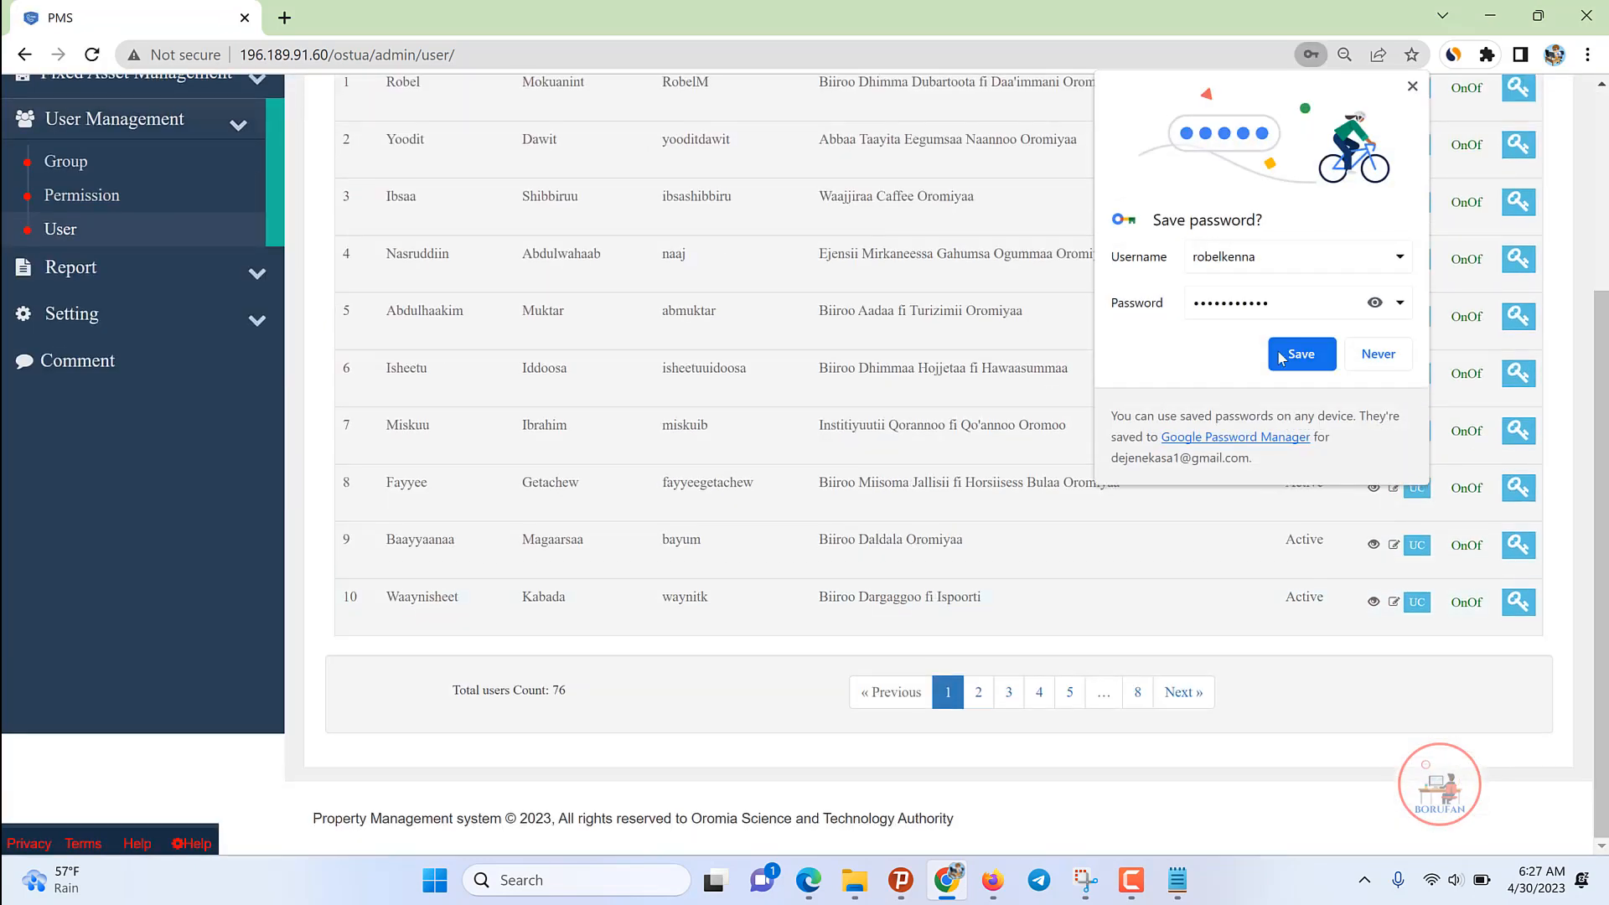
Step: Switch the new user to Active on page 8 of the user list, then log out of admin
click(1311, 352)
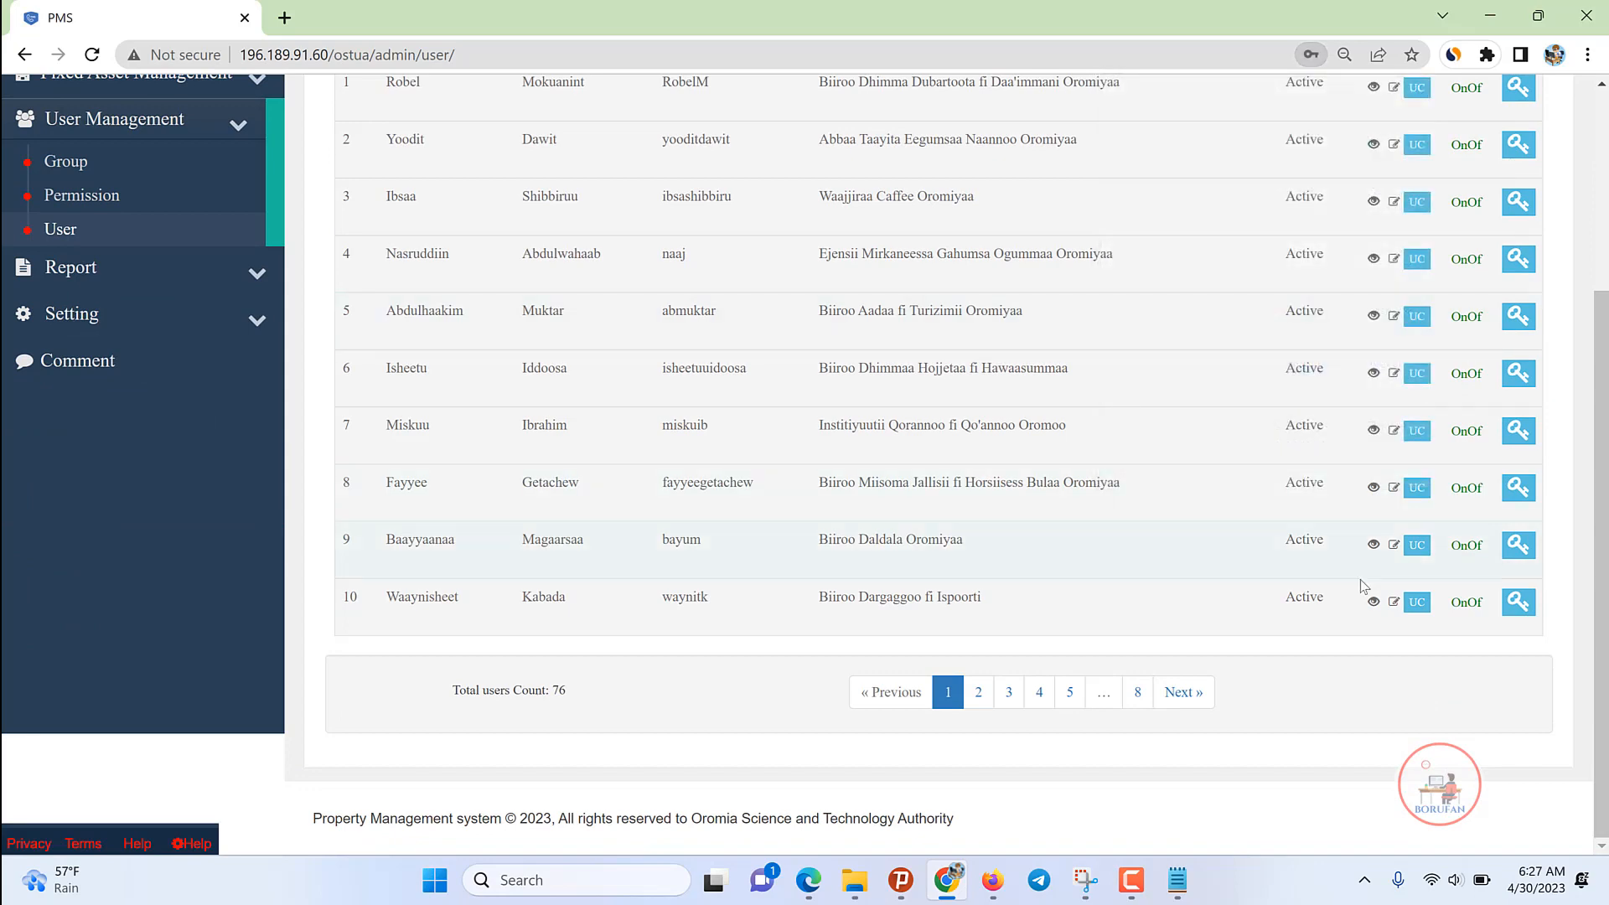
click(1130, 696)
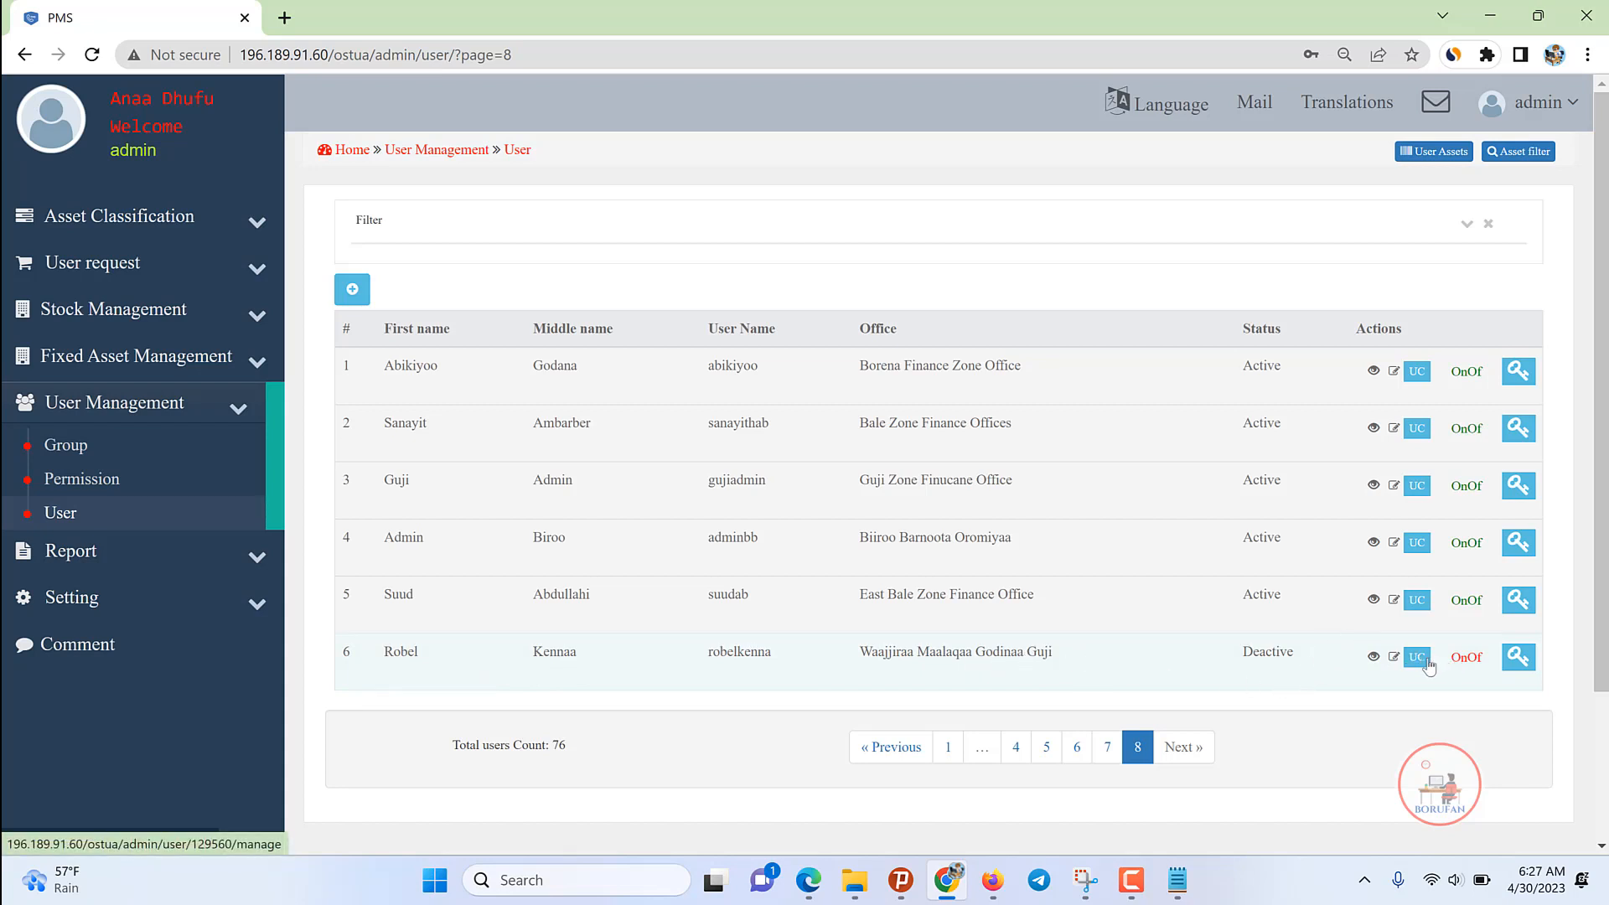
click(1467, 659)
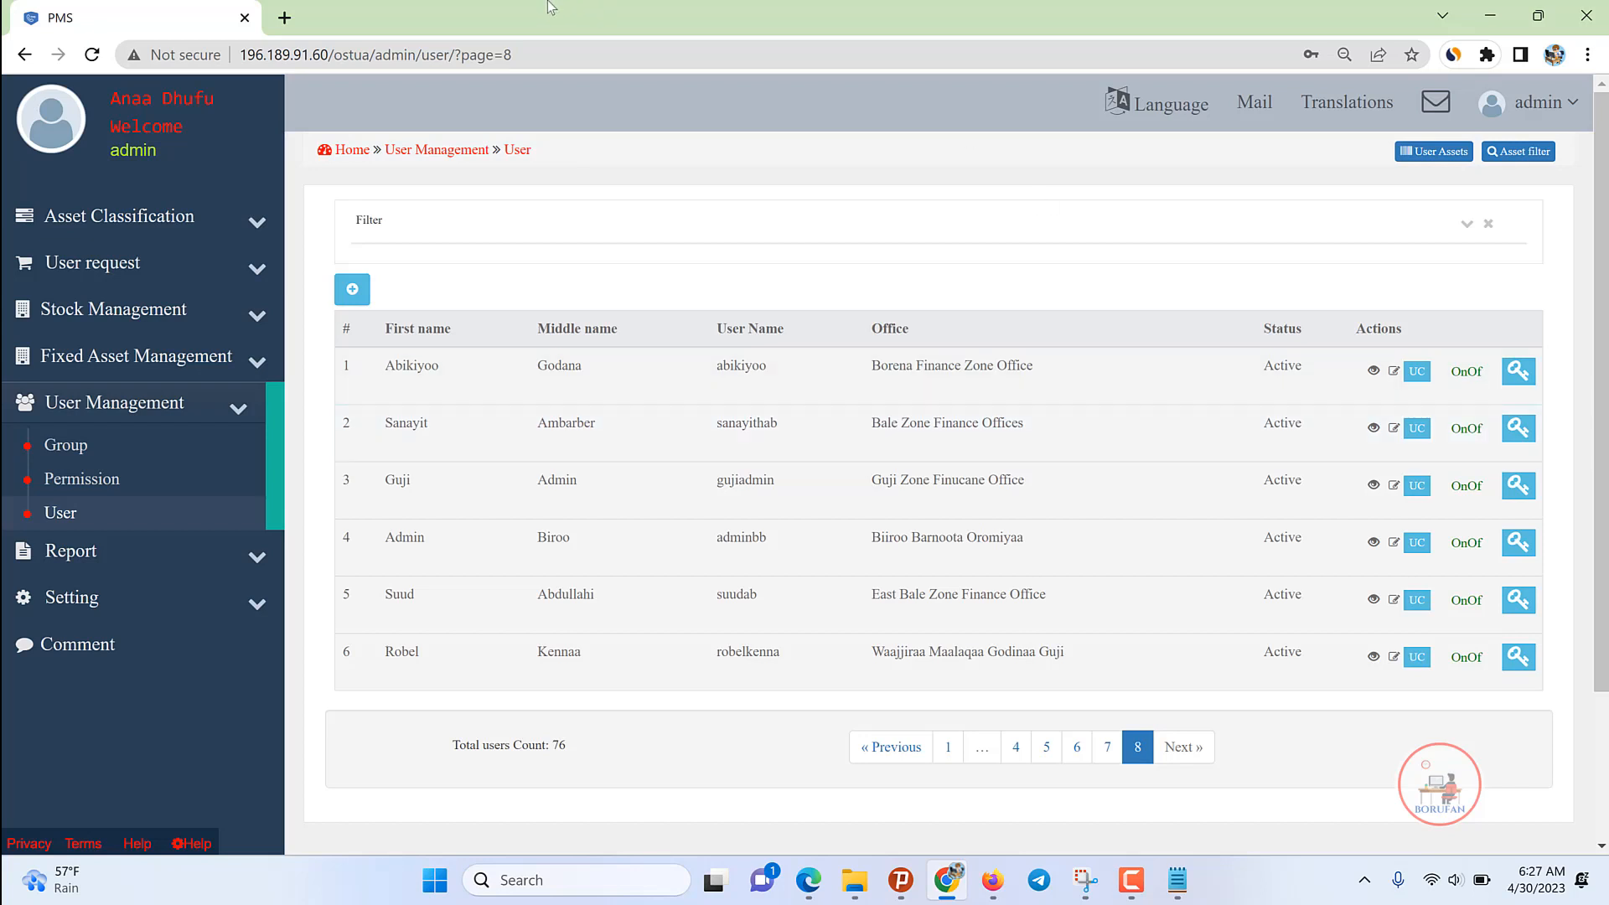
double_click(746, 651)
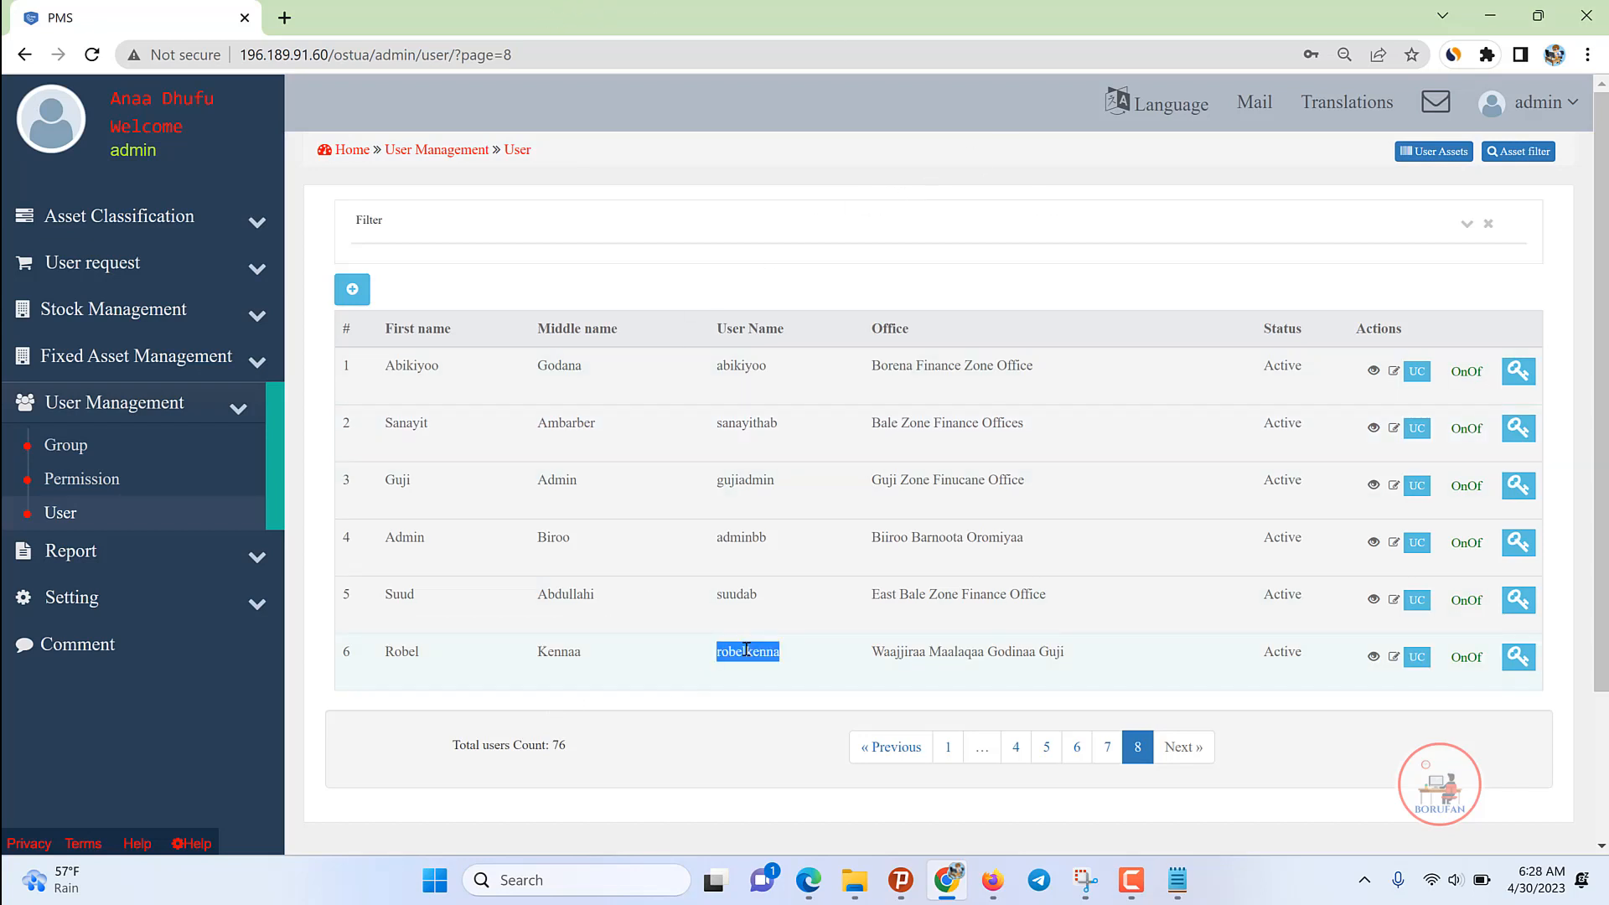
click(1549, 107)
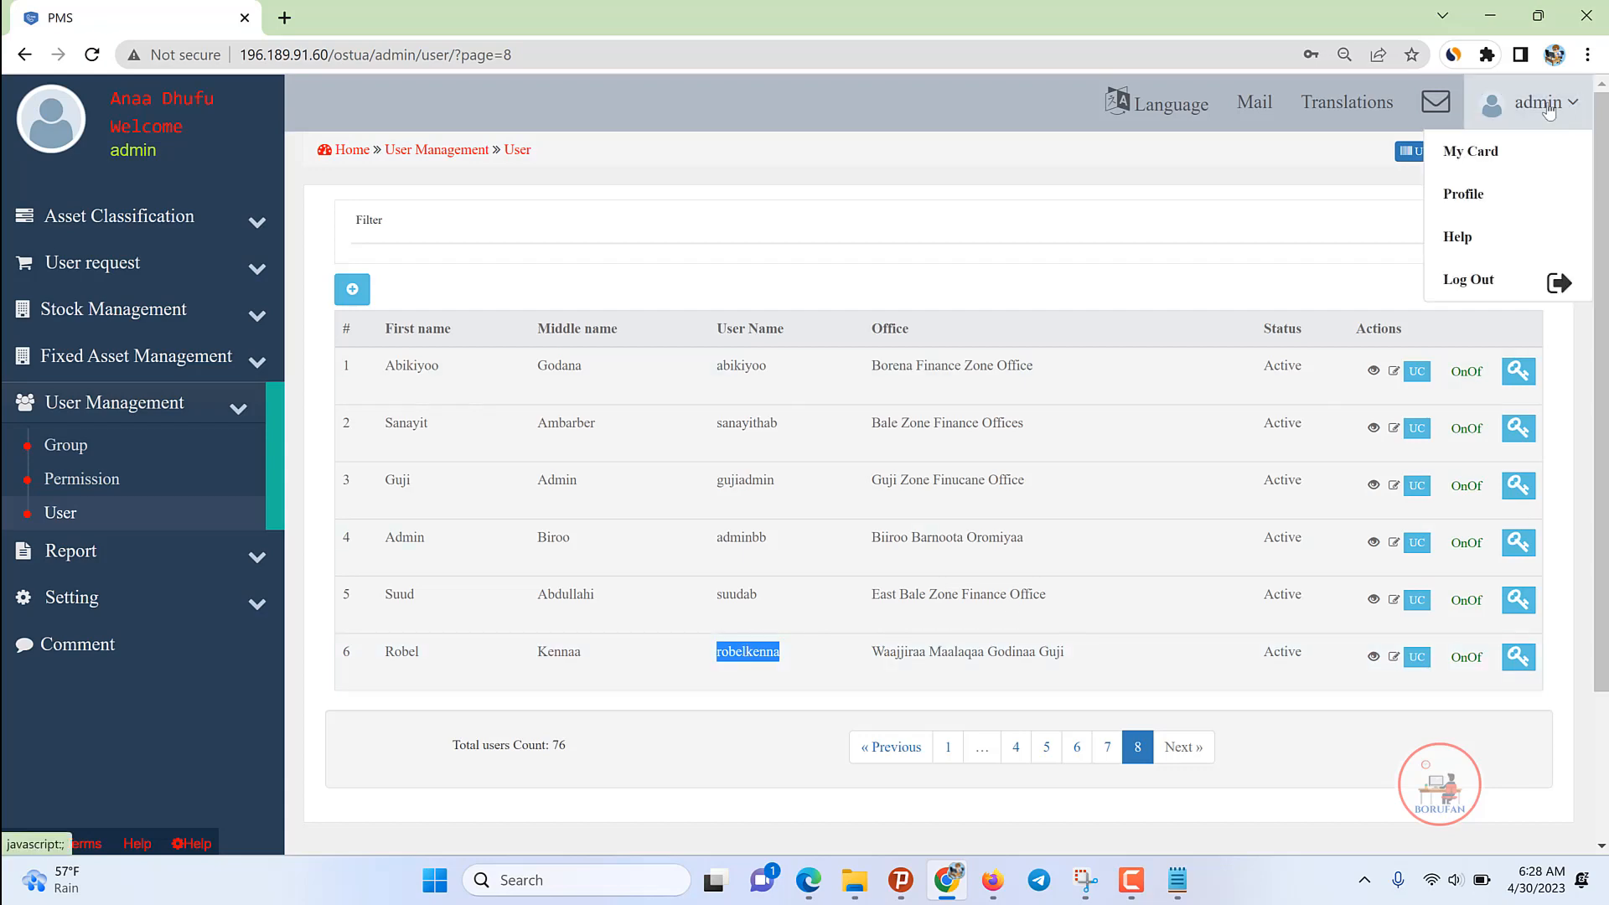
click(1461, 282)
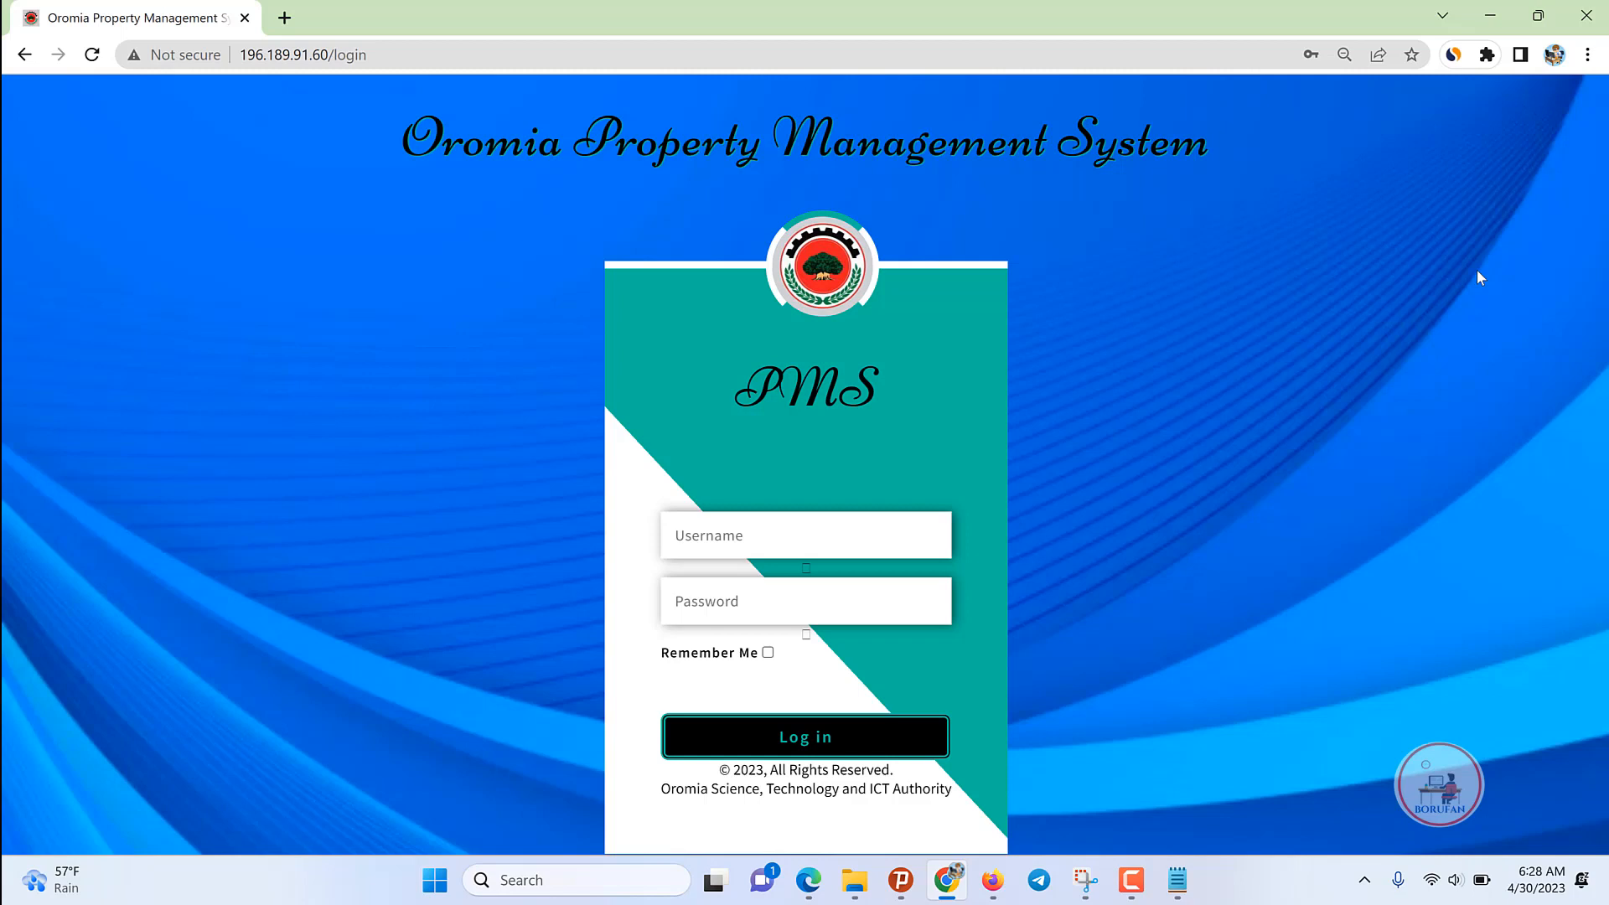
Step: Log in with the new user's username and password
click(778, 523)
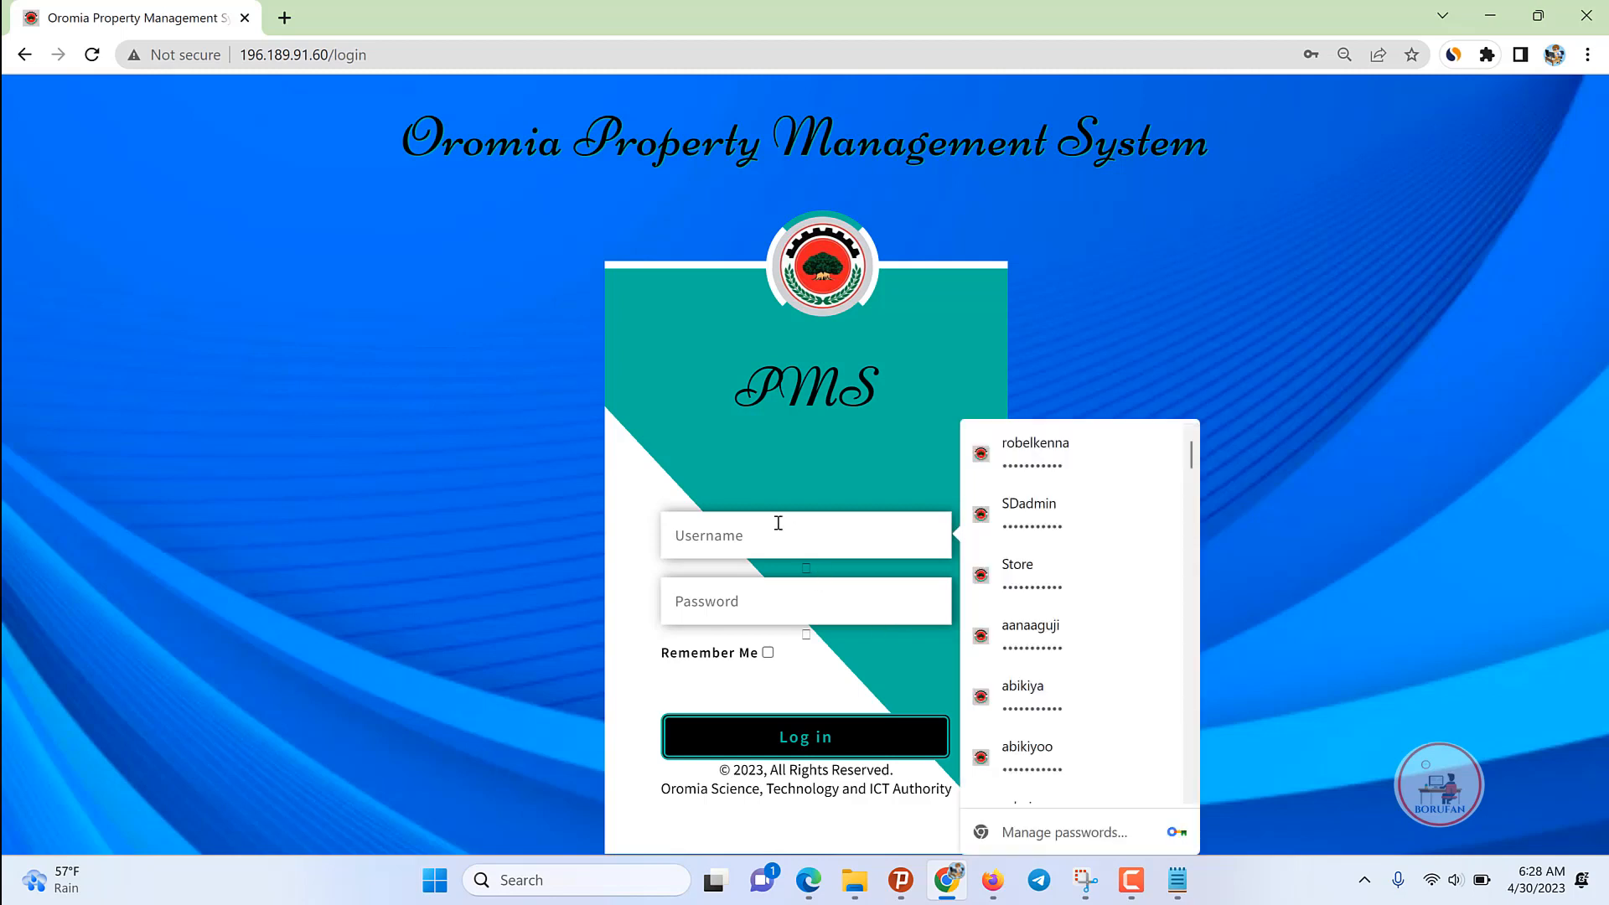
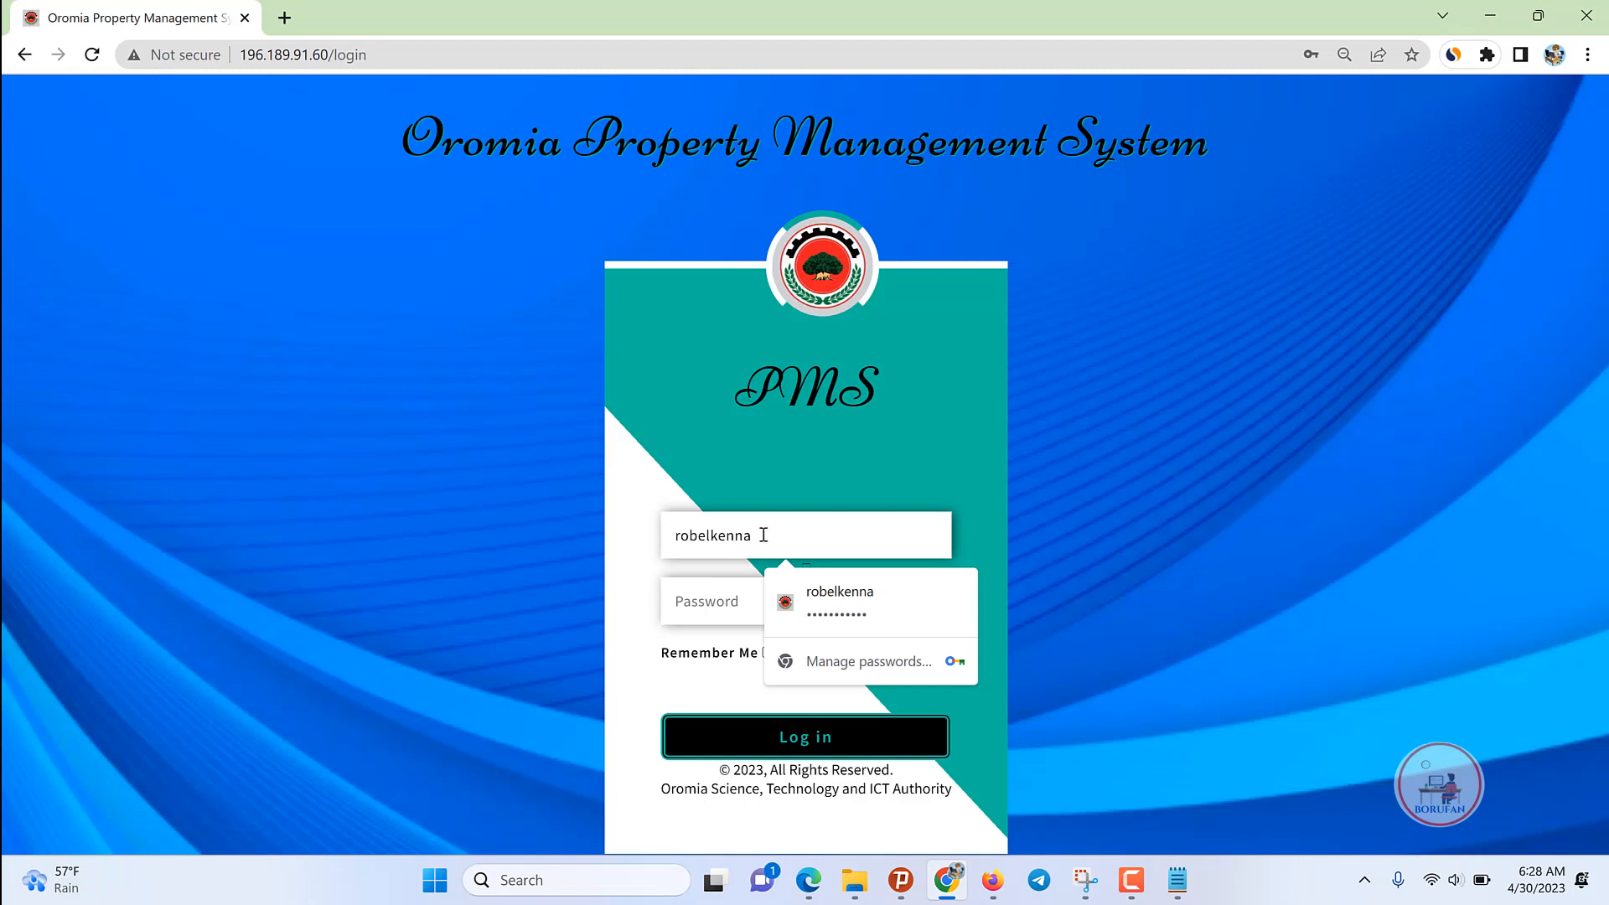
click(693, 621)
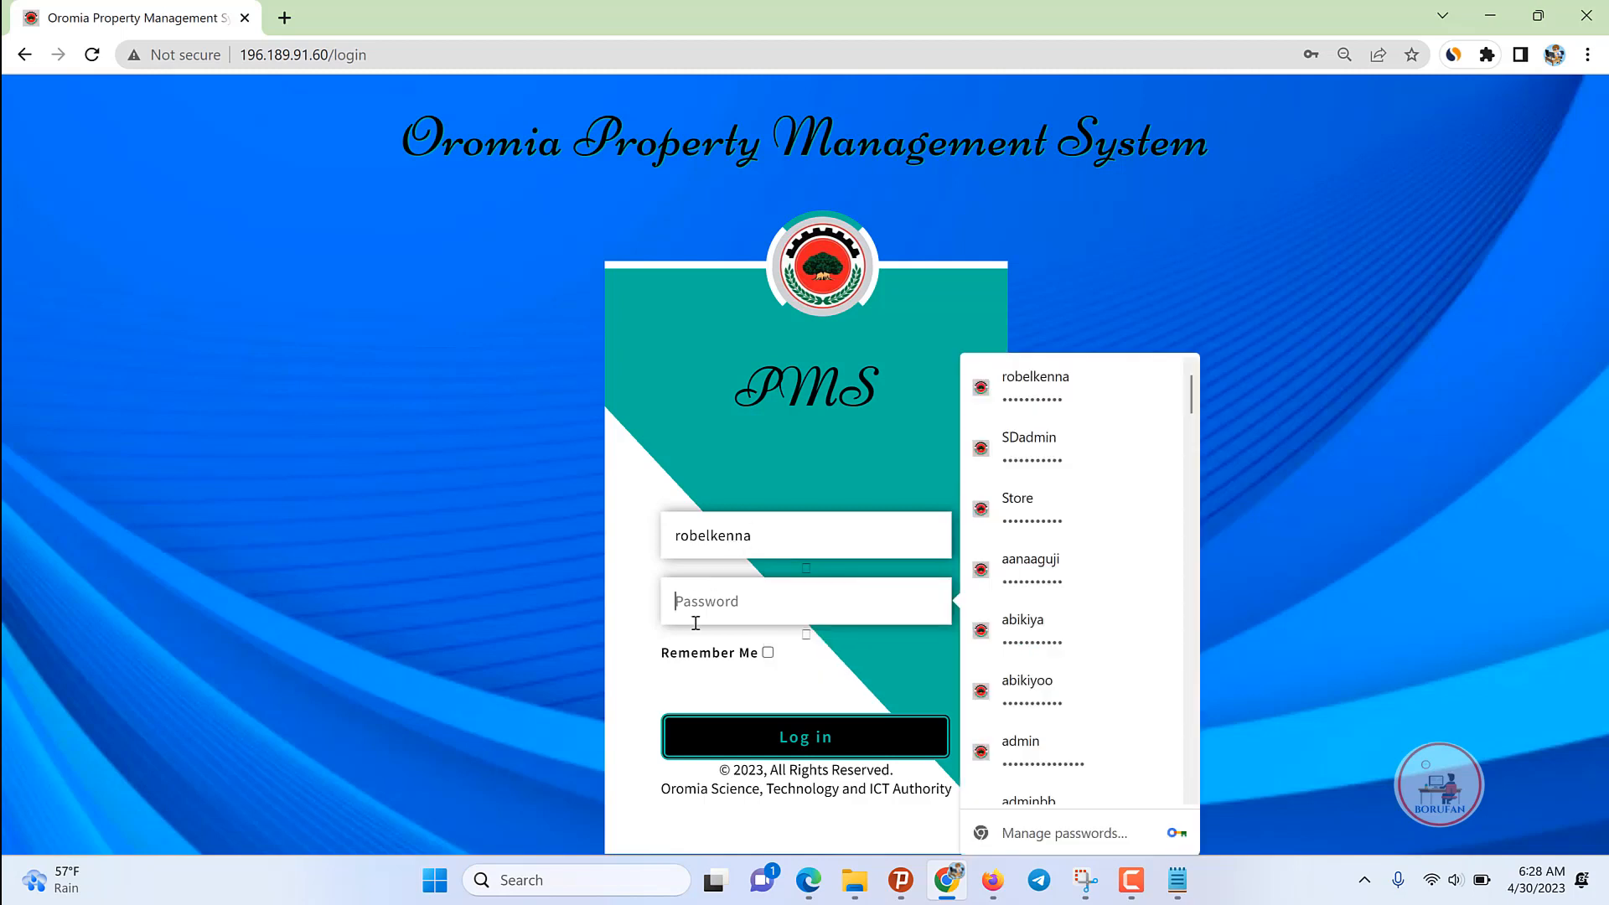
text(12)
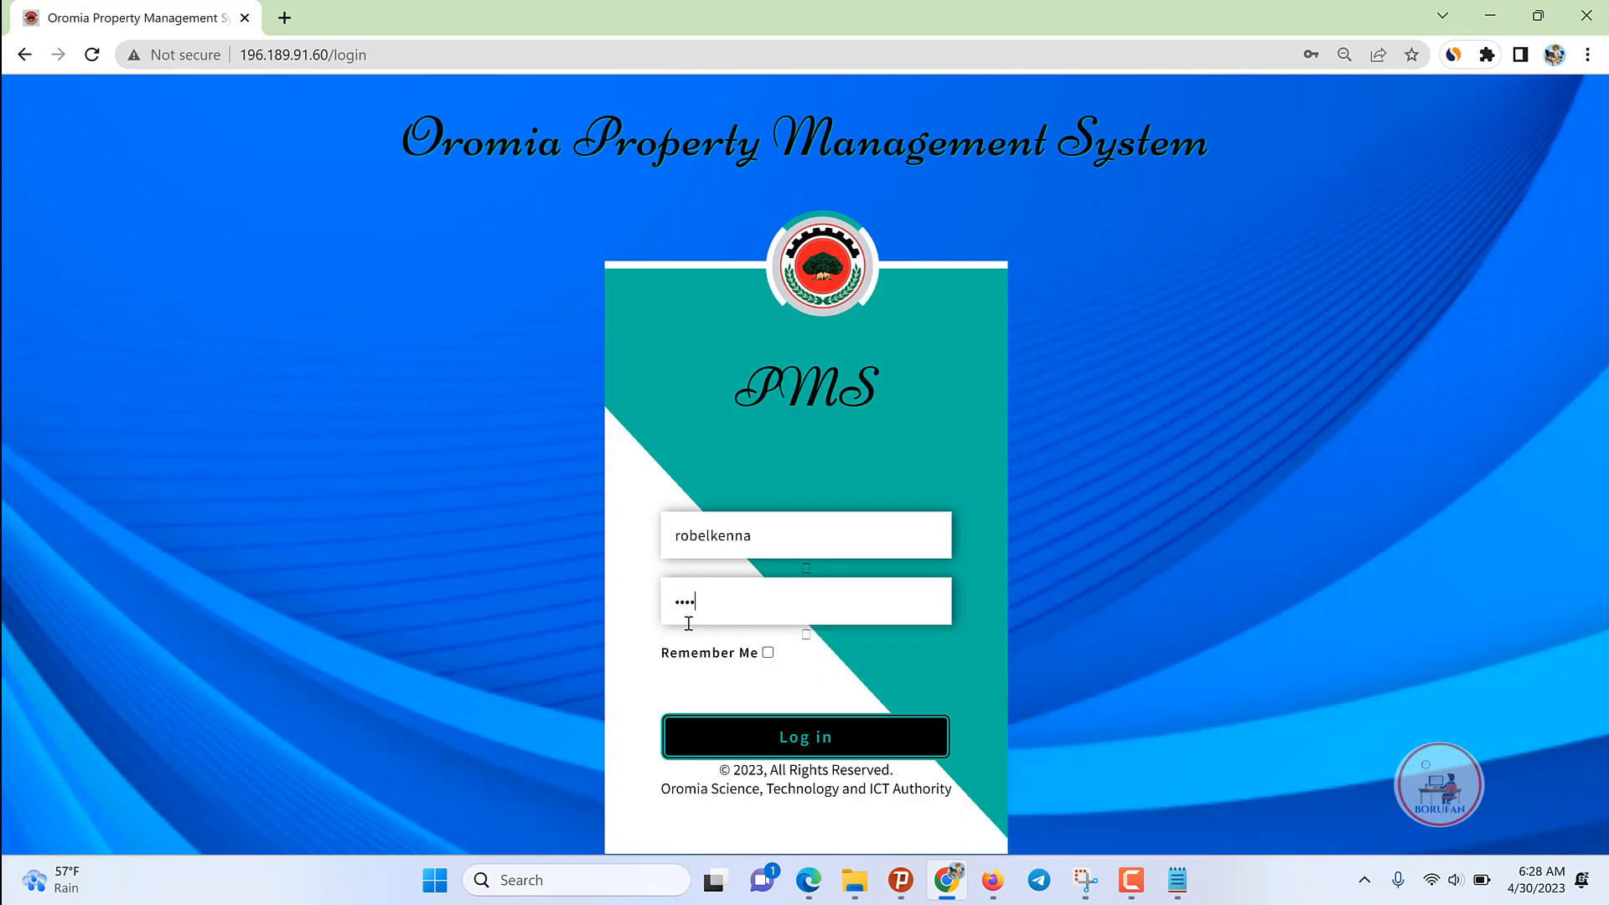
key(Return)
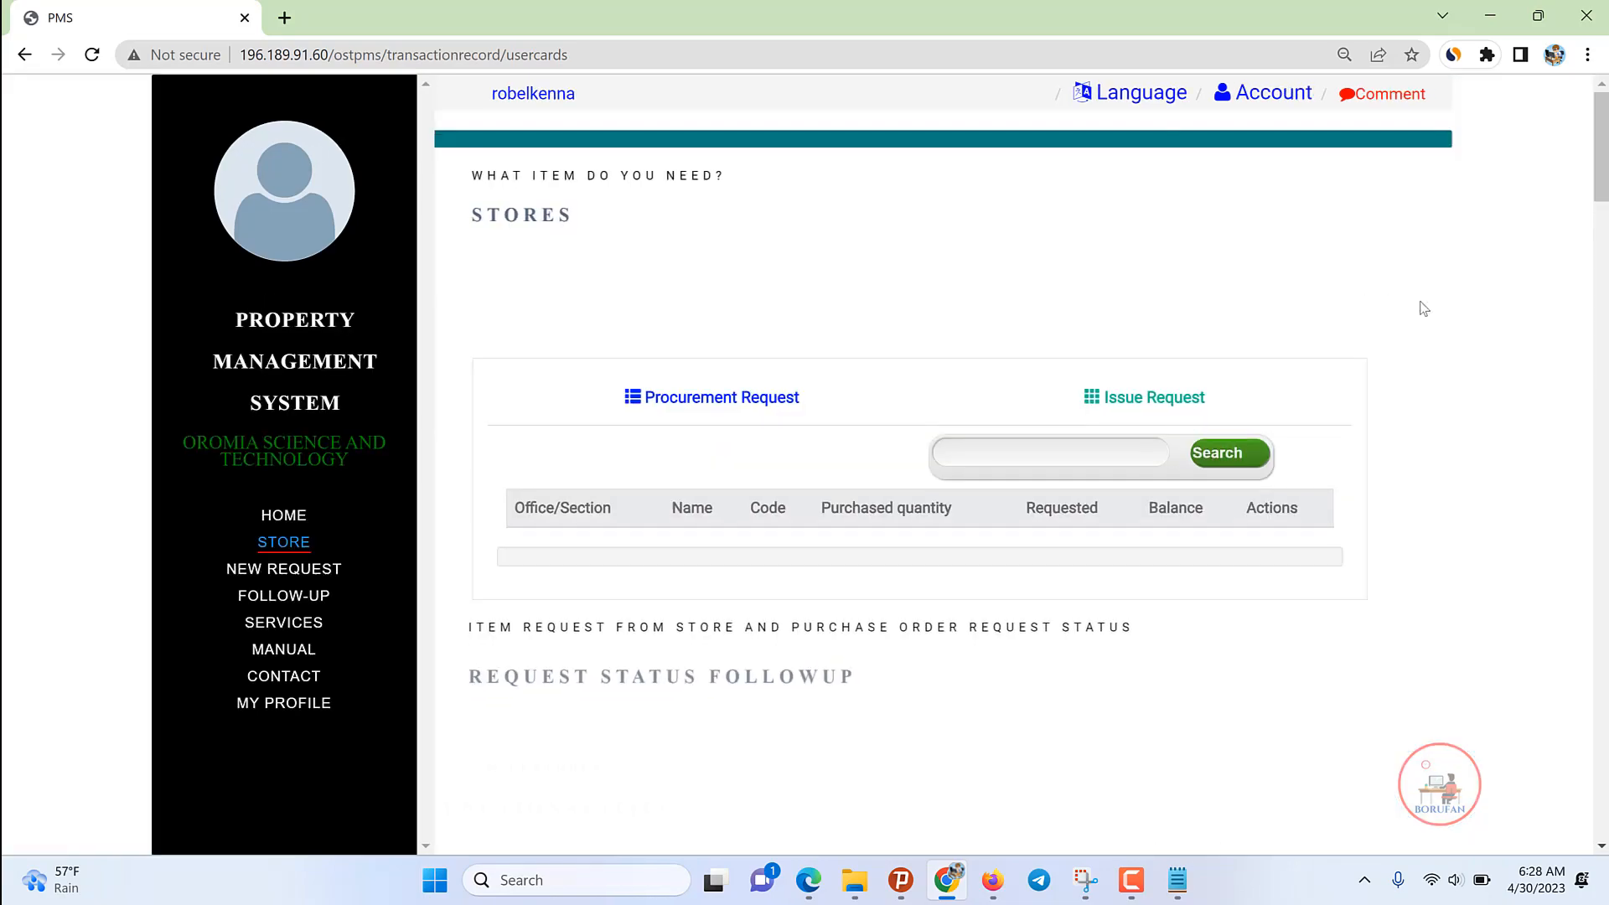
Step: Scroll through Services, Manual and My Profile, then open the management workspace
scroll(1424, 308, down, 15)
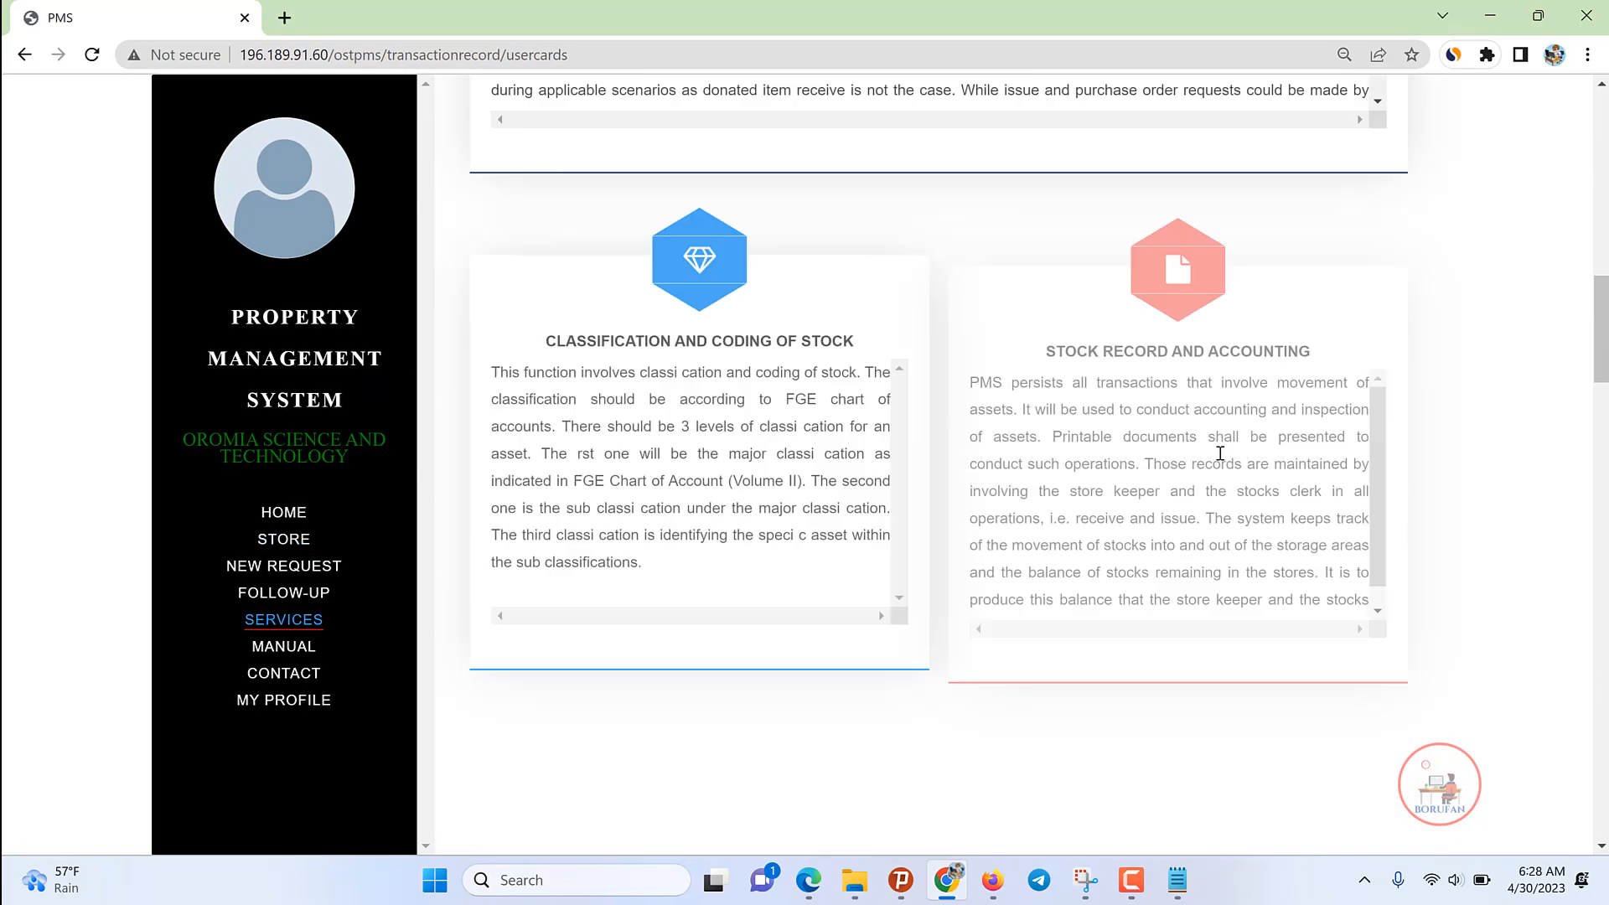
scroll(1221, 453, down, 10)
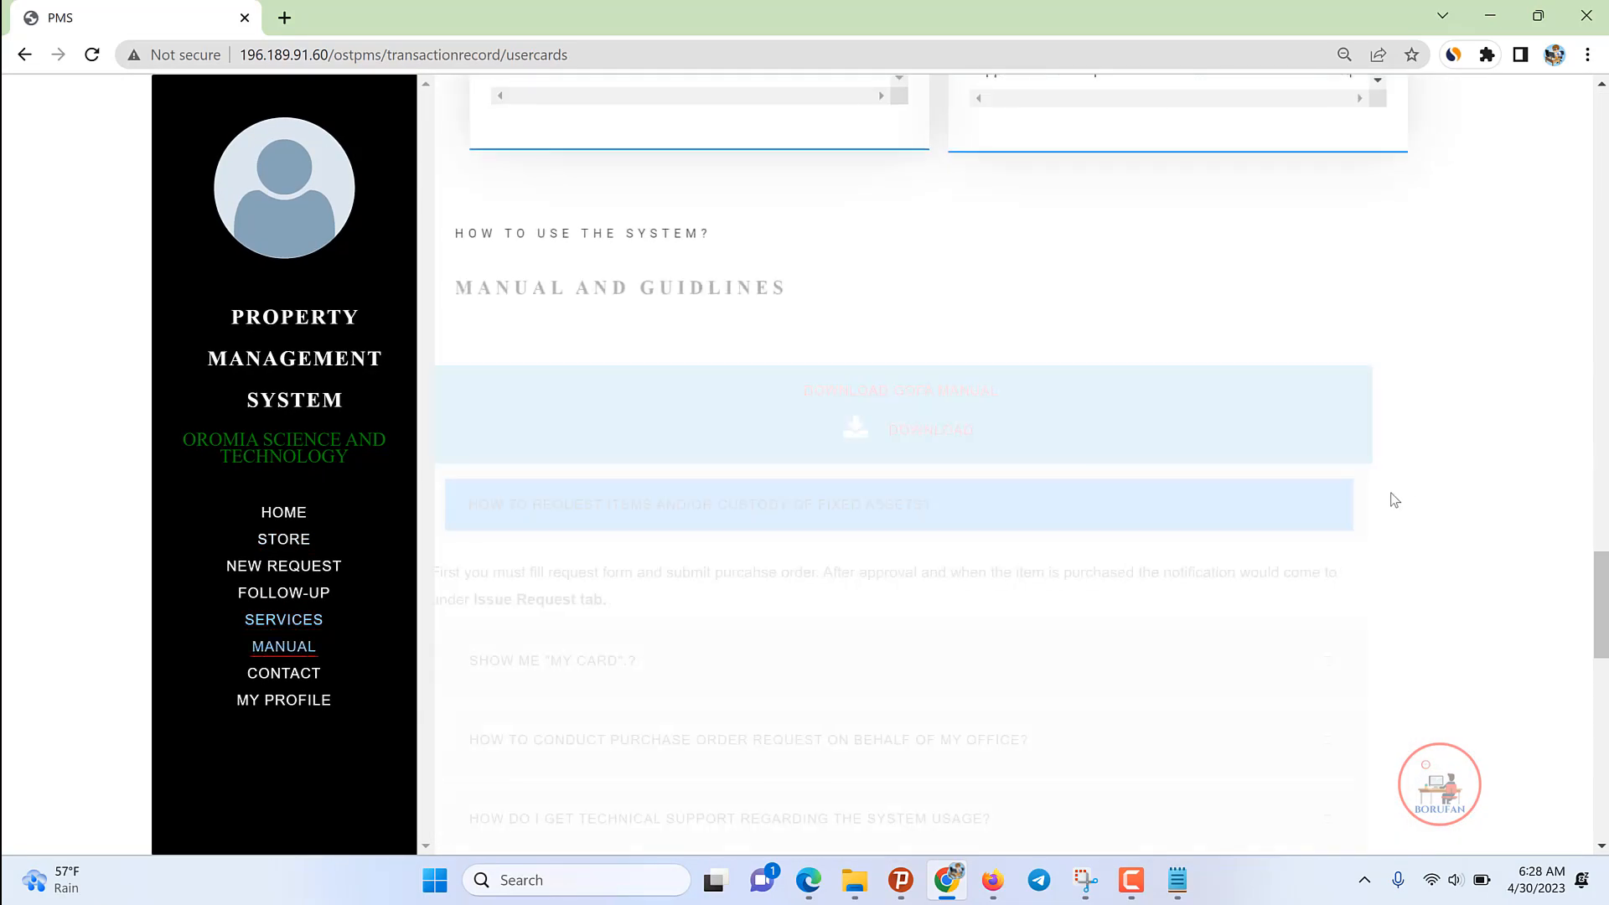
scroll(1394, 501, down, 10)
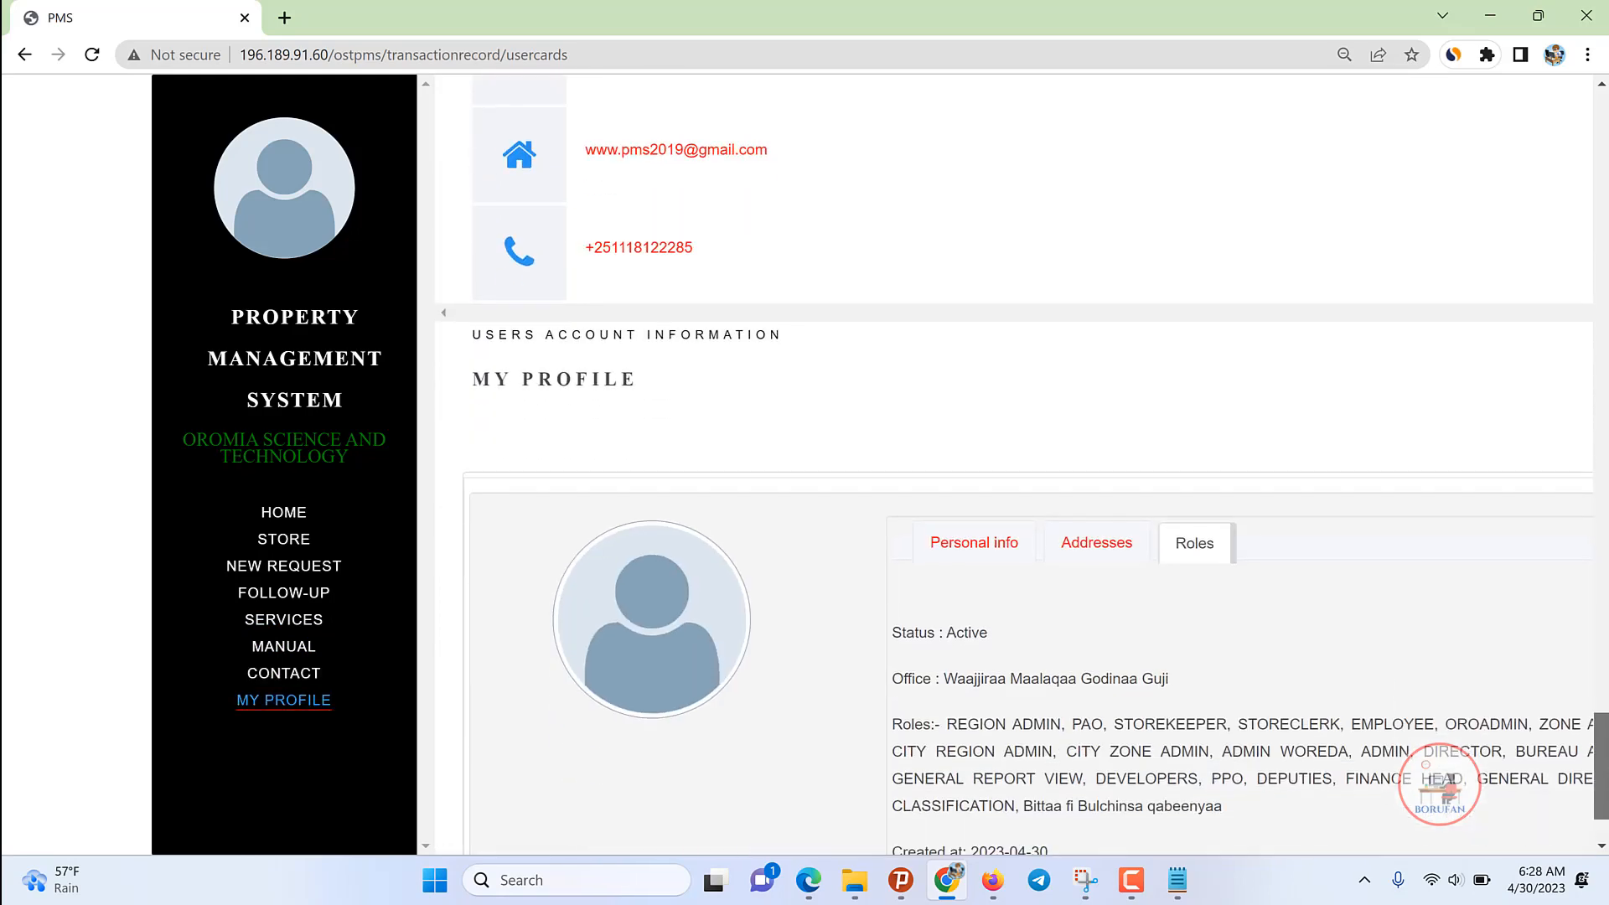
drag(1602, 766, 1602, 144)
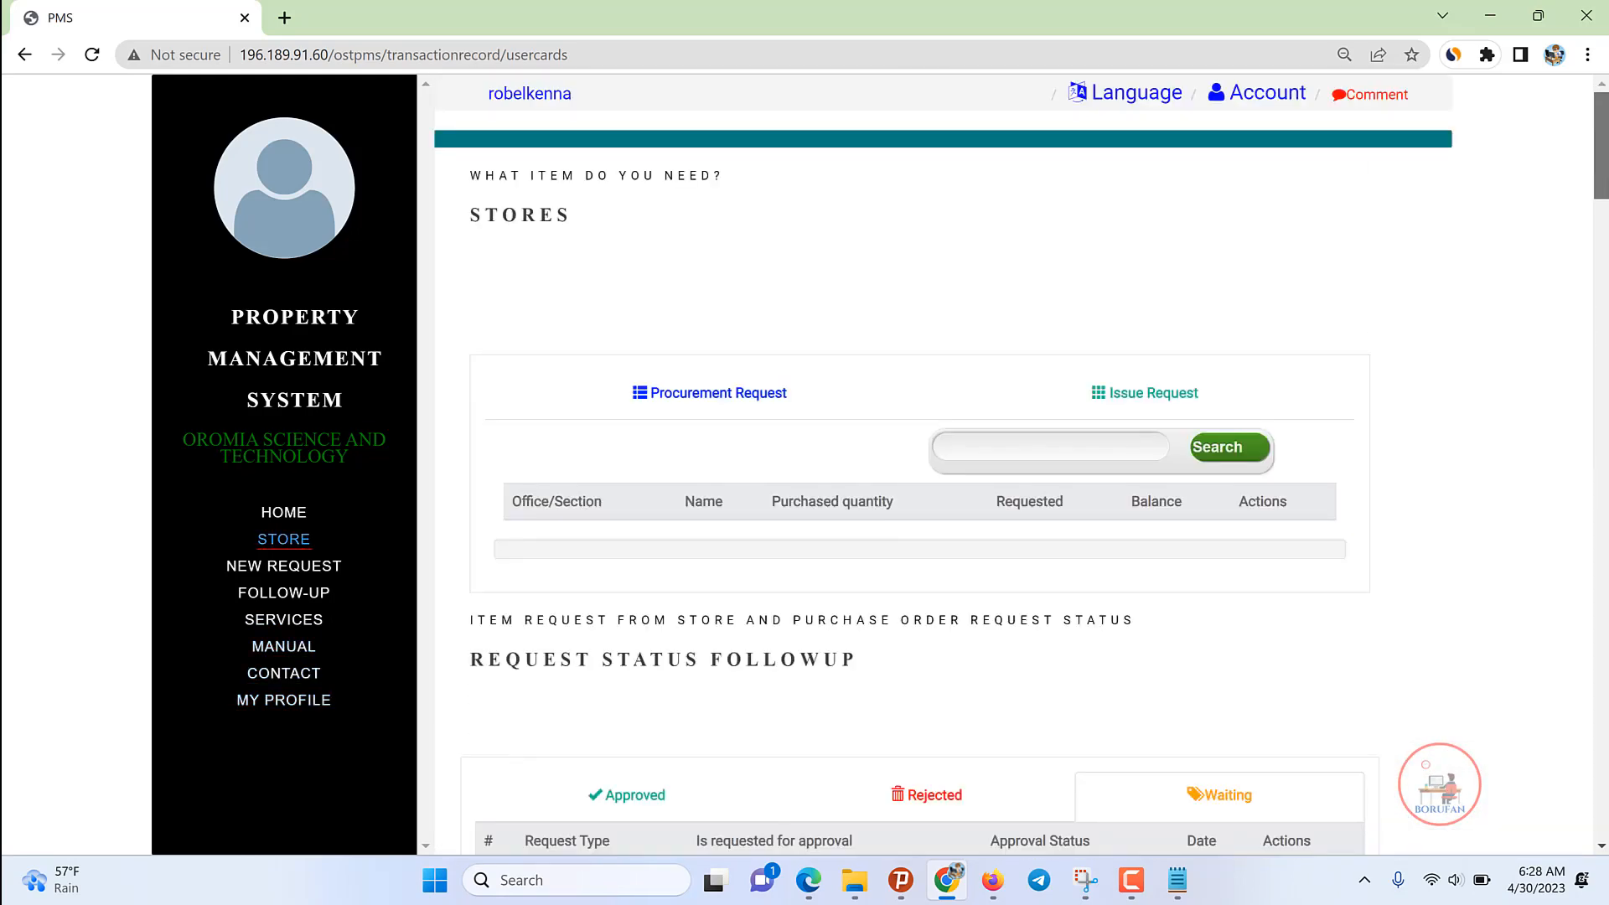
click(529, 97)
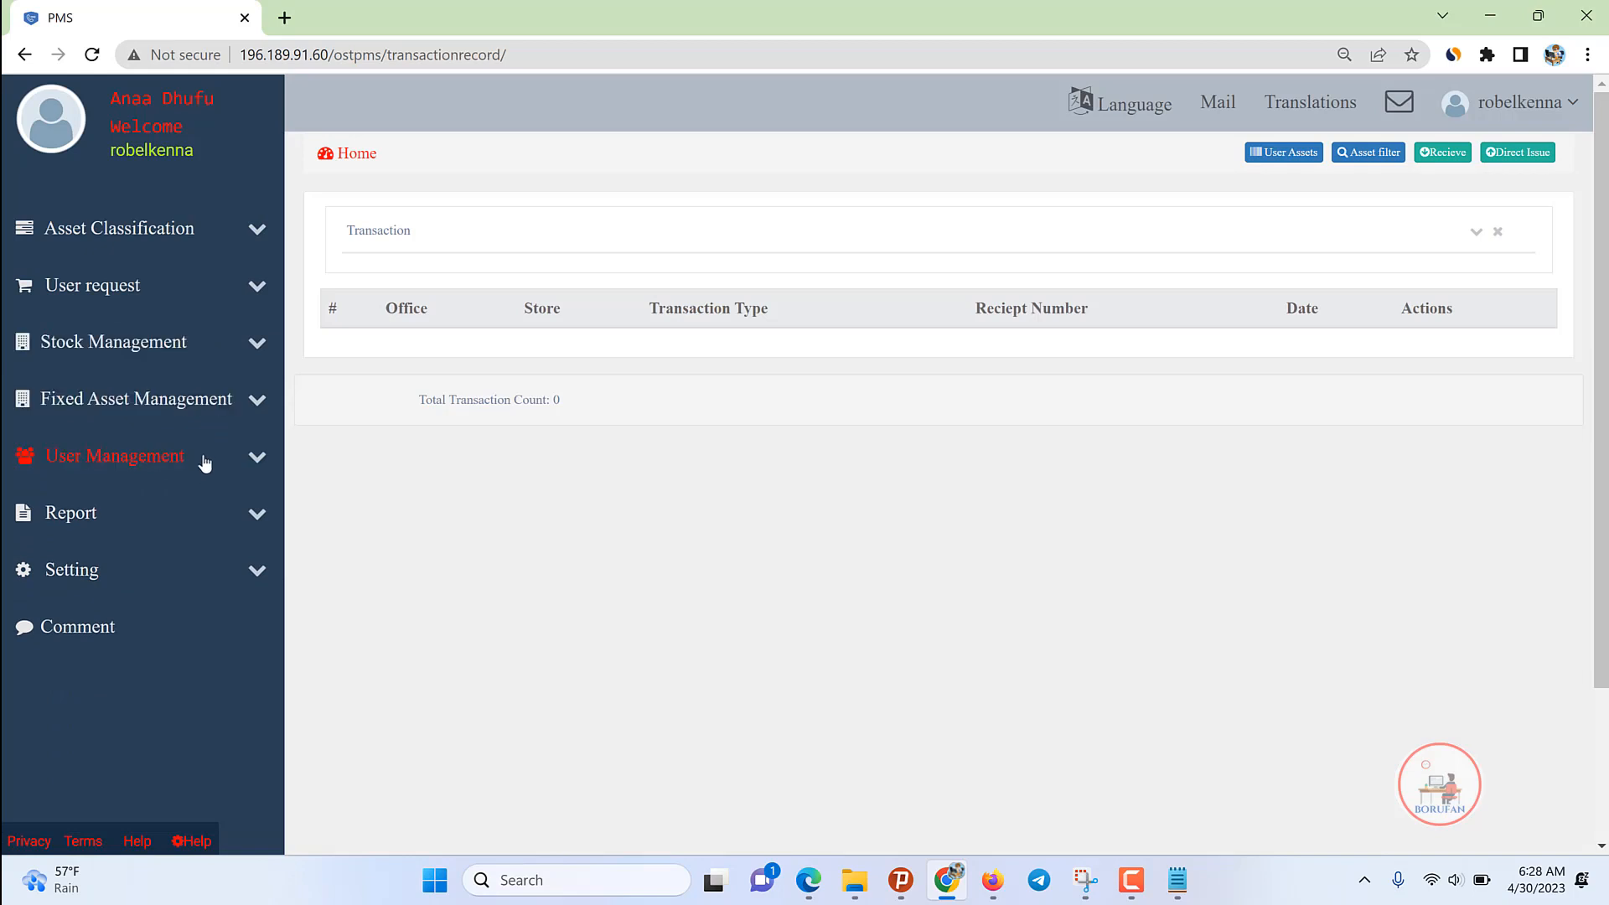
Step: Open a blank Add Office form from the Setting › Organization page
click(93, 582)
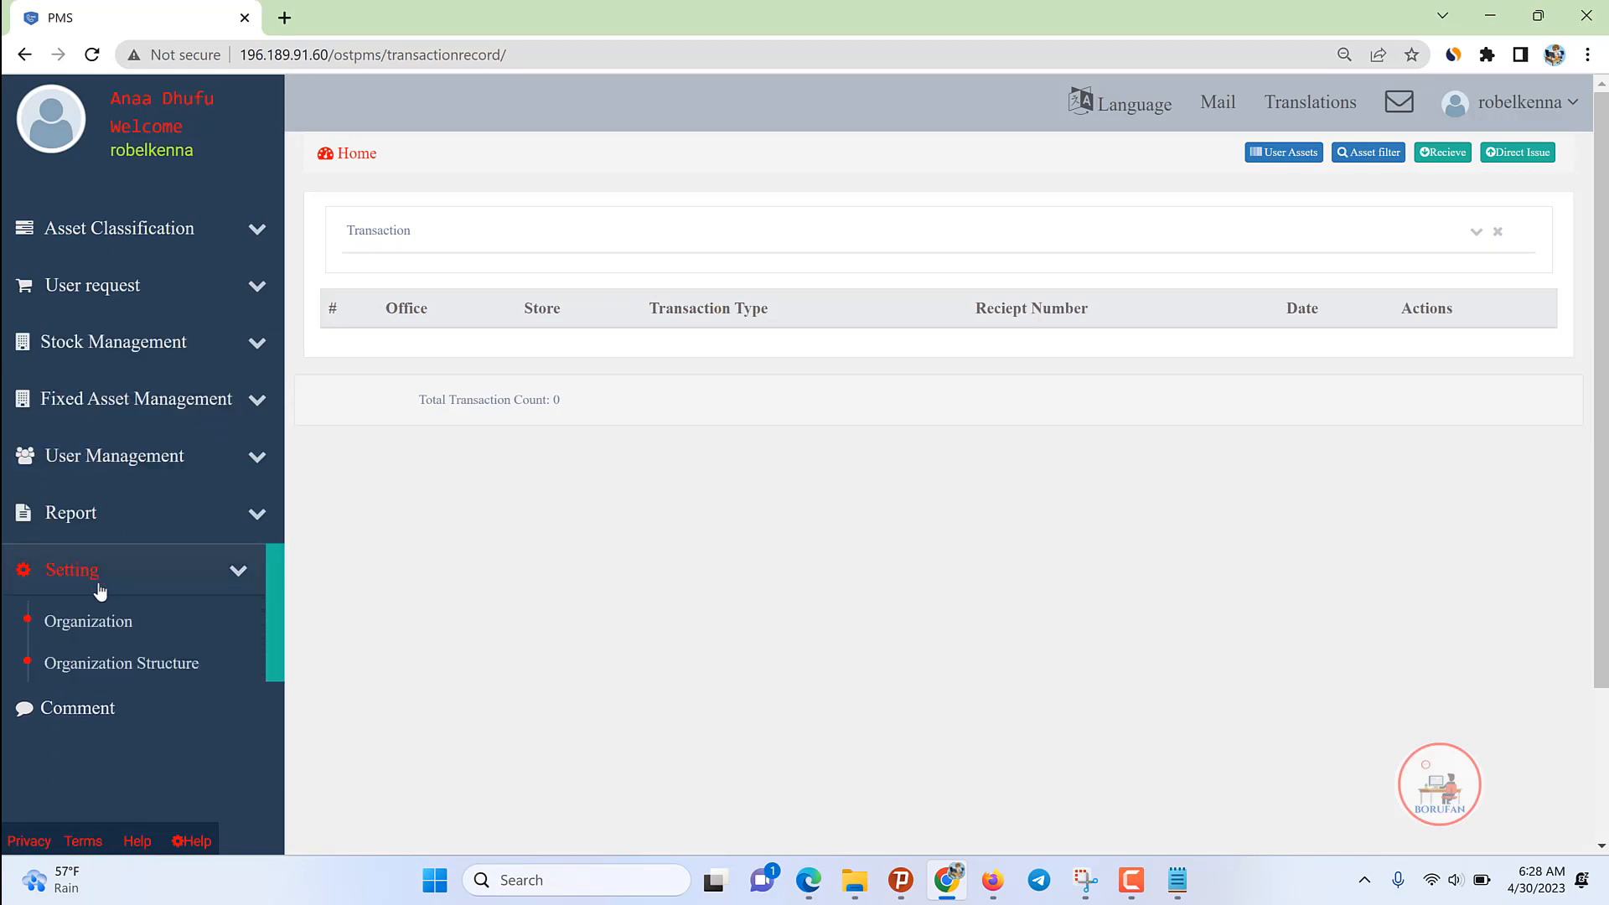
click(97, 621)
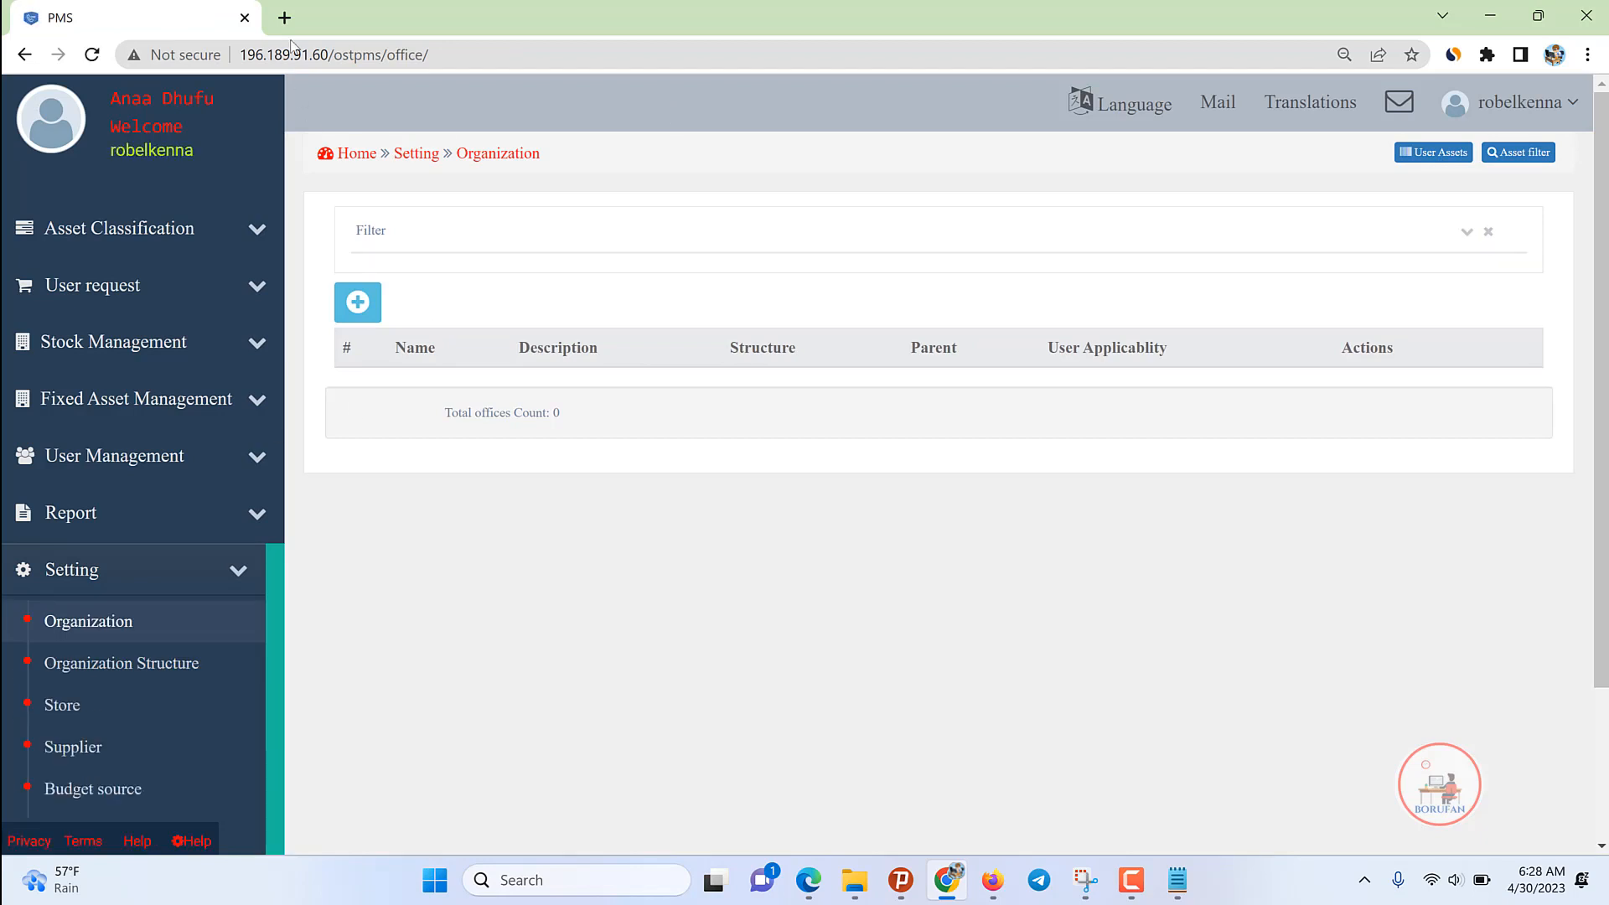
click(360, 302)
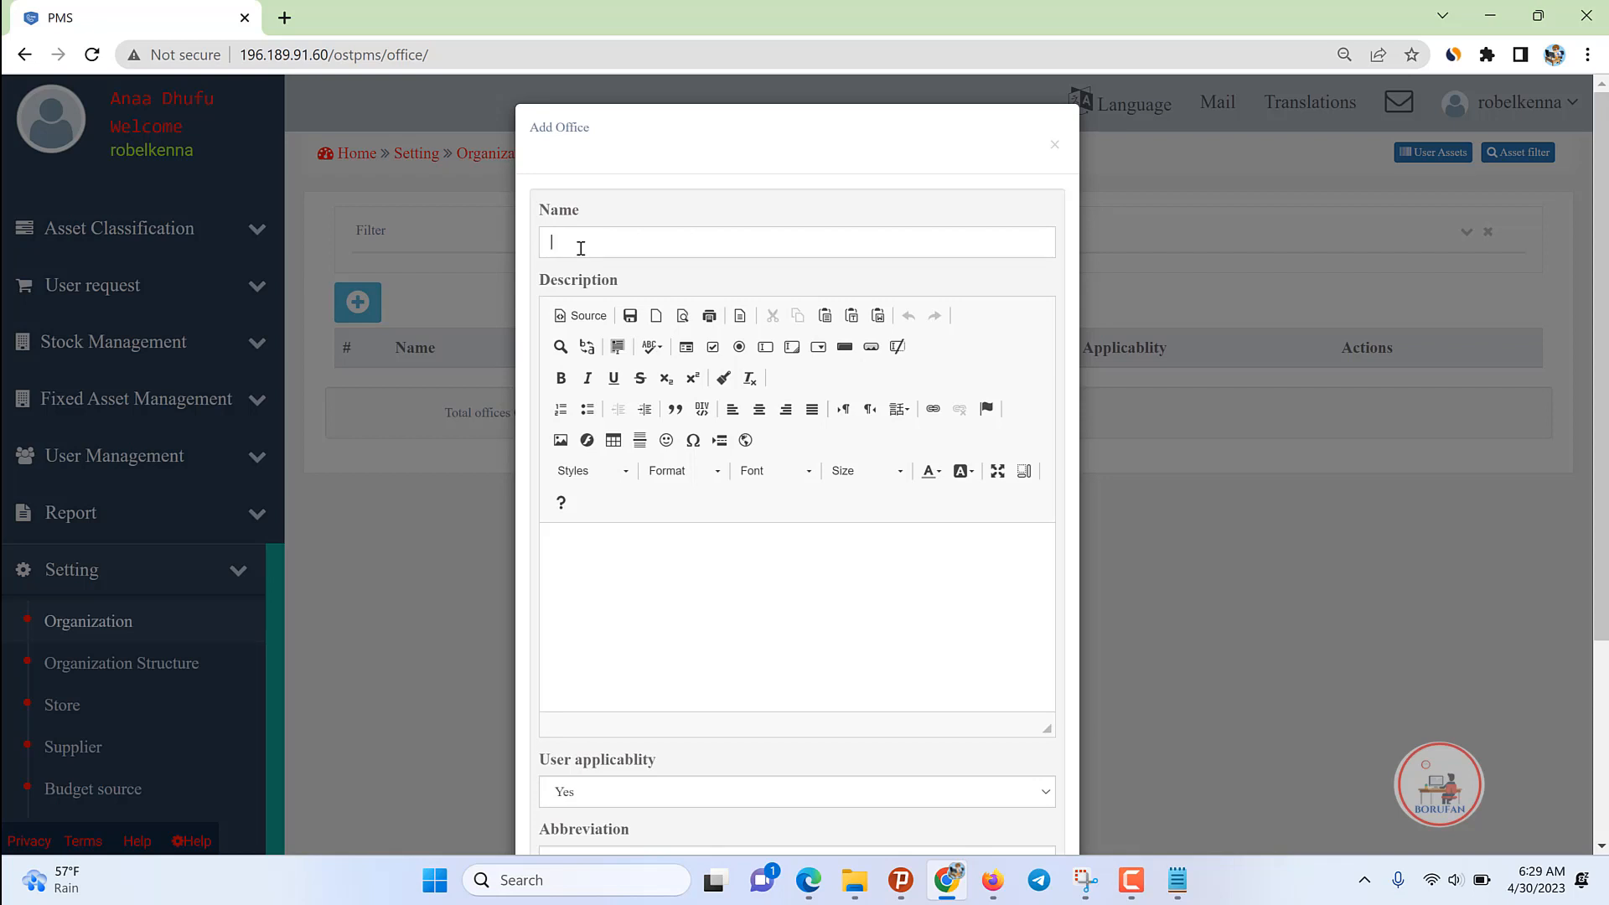
Step: Enter the office name 'Waajiraa Malaqaa Aanaa Guroo Dulaa', capitalising Dulaa
text(Waajiraa Malaqaa Aanaa Guroo dula)
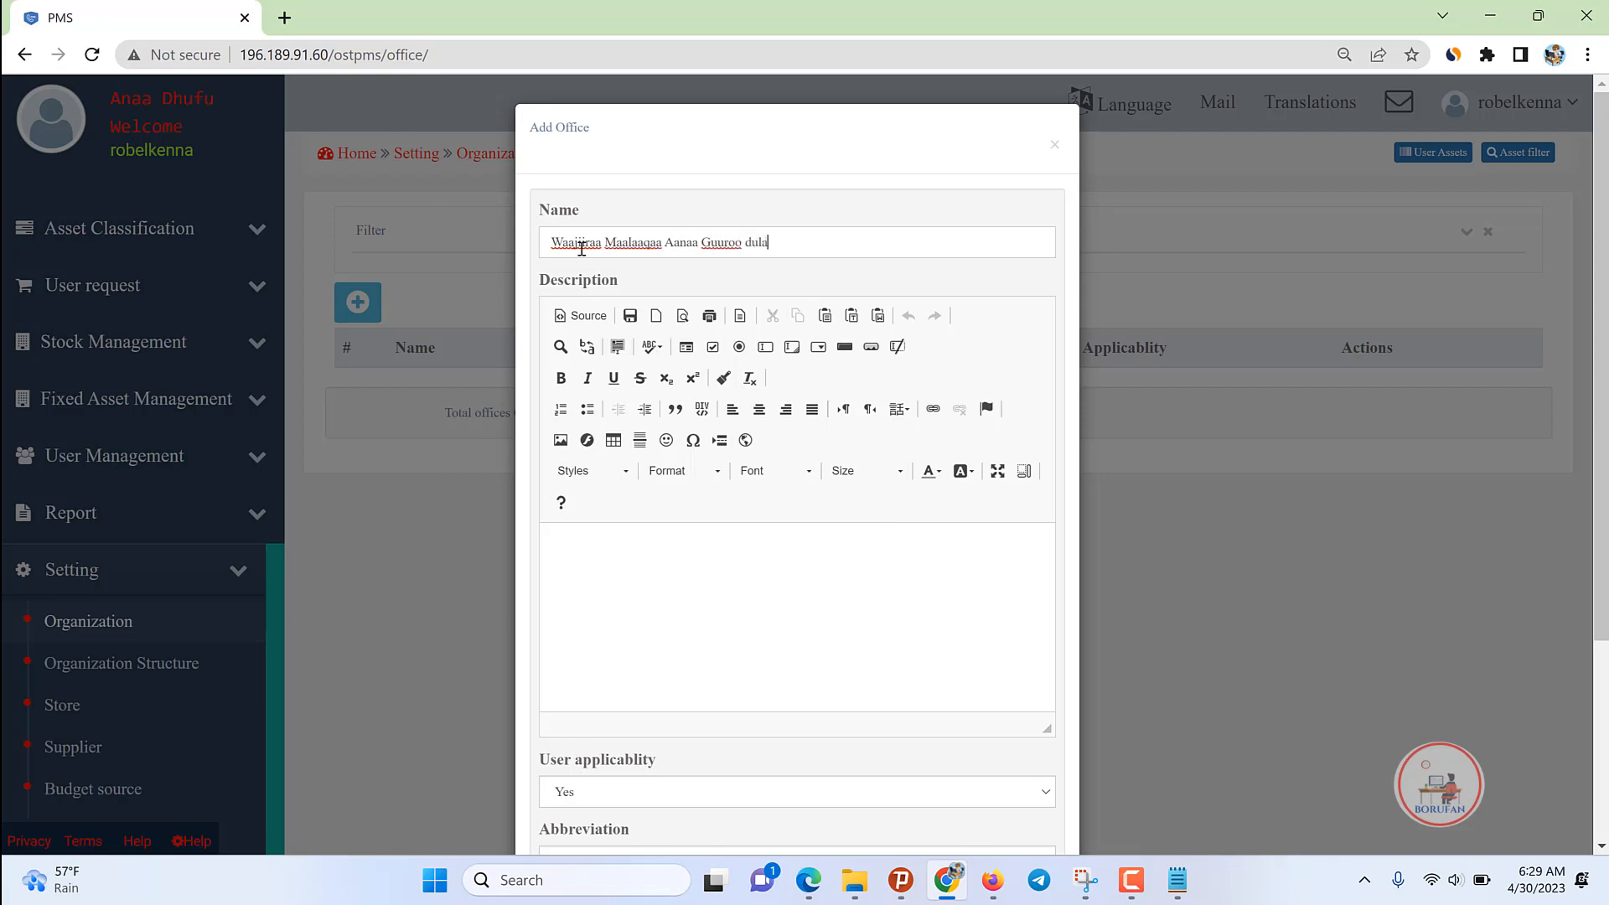
text(a)
key(Left)
key(Left)
key(Left)
key(Left)
key(BackSpace)
text(D)
drag(796, 242, 715, 240)
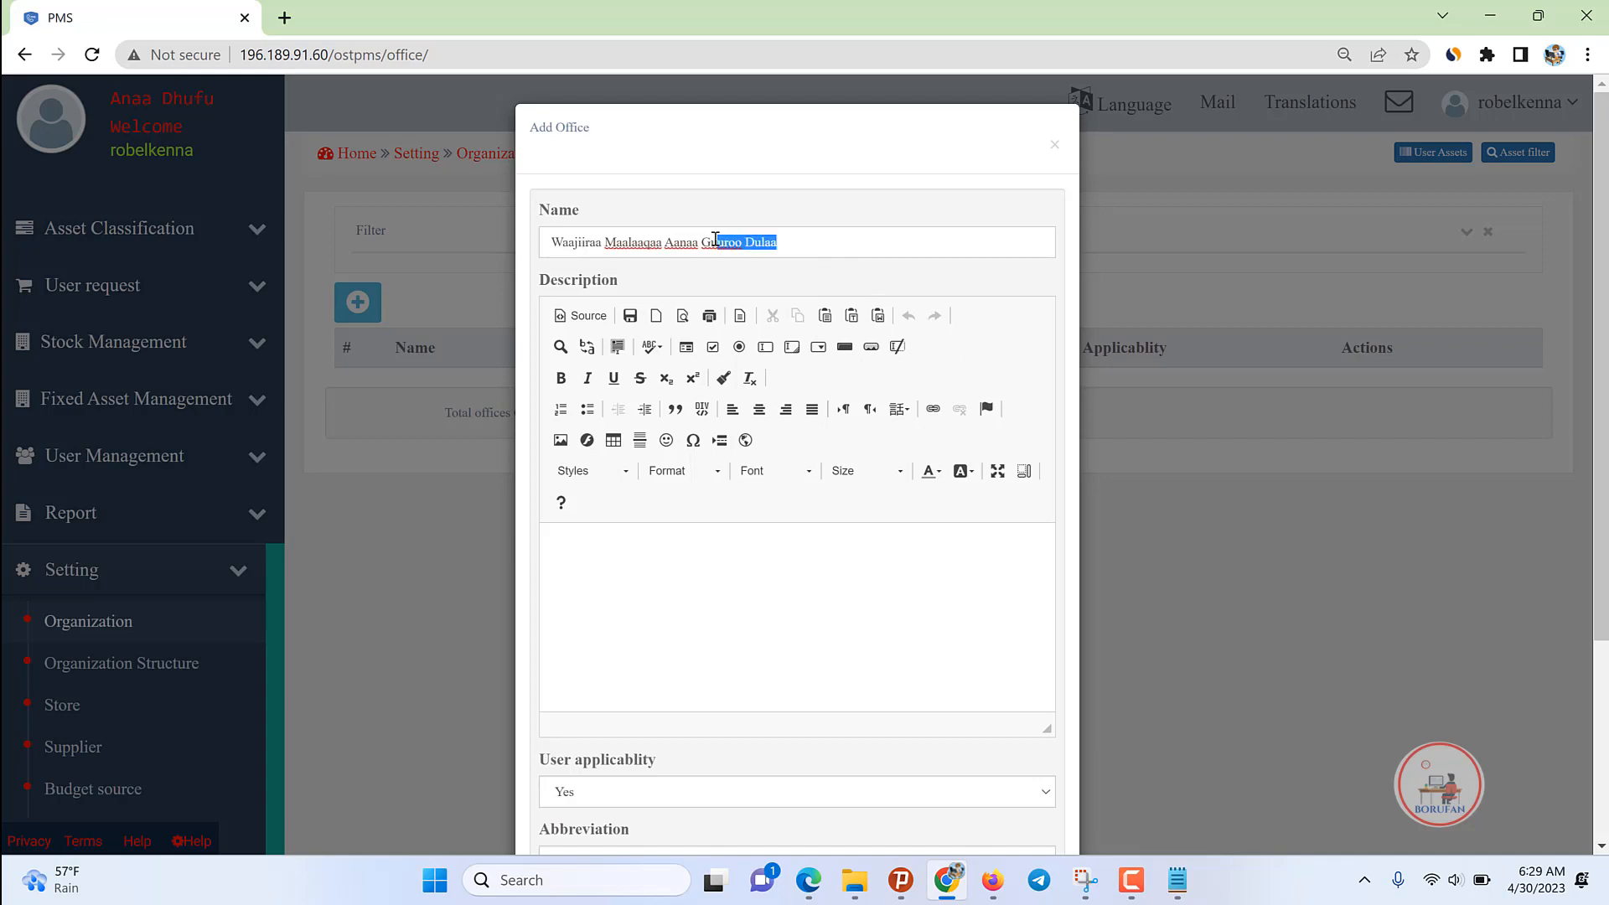
double_click(767, 242)
mouse_move(790, 243)
mouse_down()
mouse_move(688, 234)
mouse_move(793, 243)
mouse_up()
click(706, 240)
key(ctrl+a)
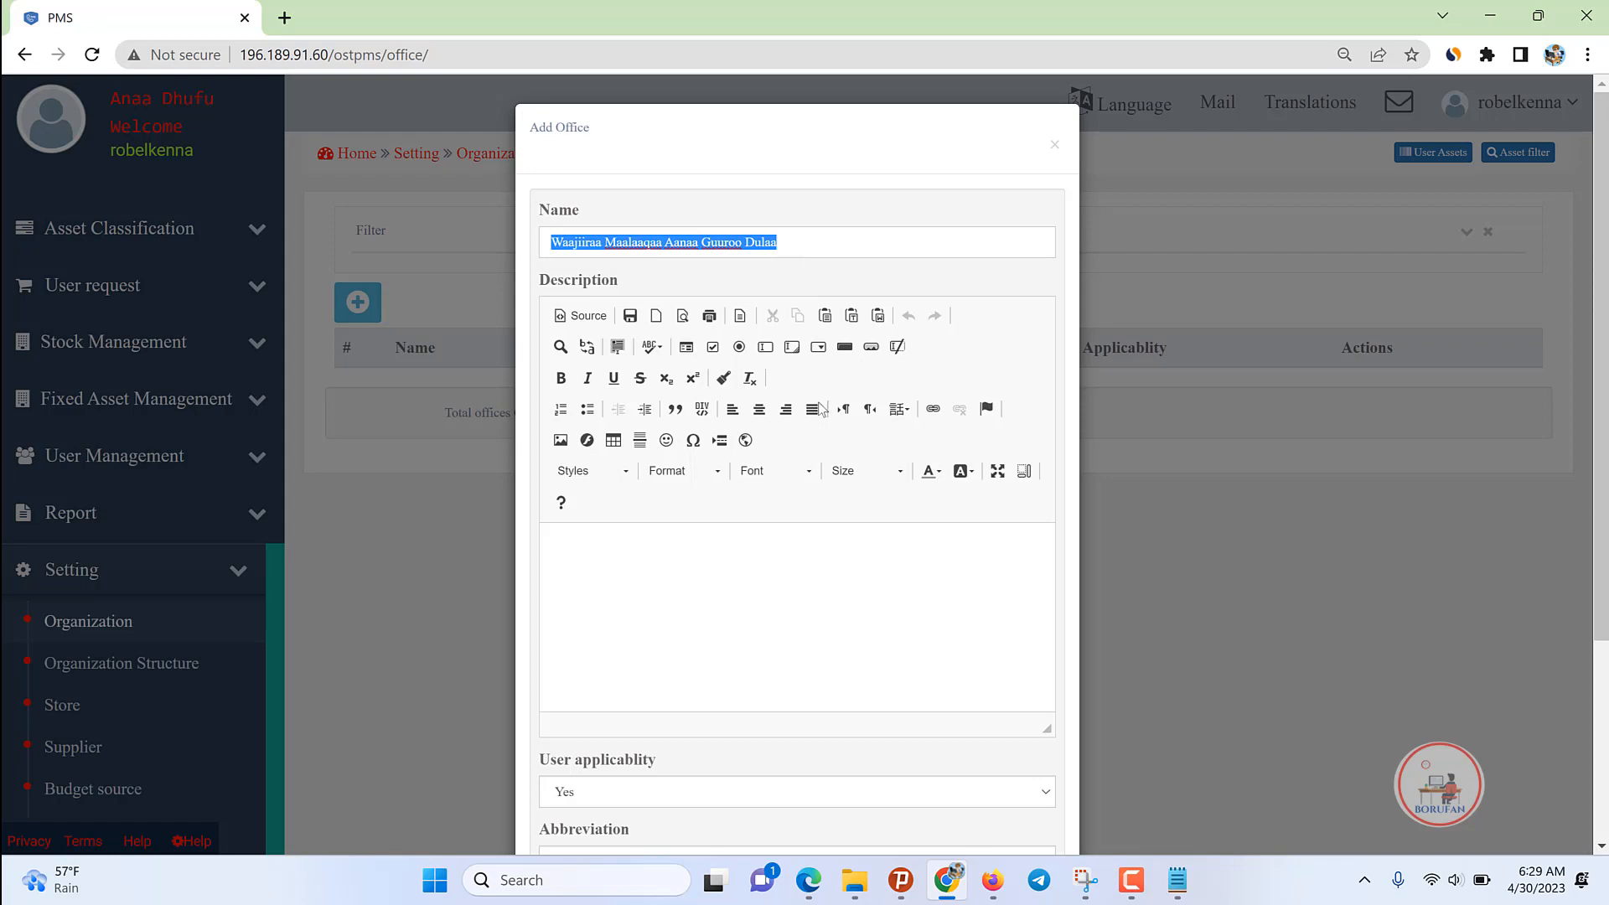
Step: Set the office abbreviation to WGD and organization type to Woreda Office
scroll(737, 507, down, 3)
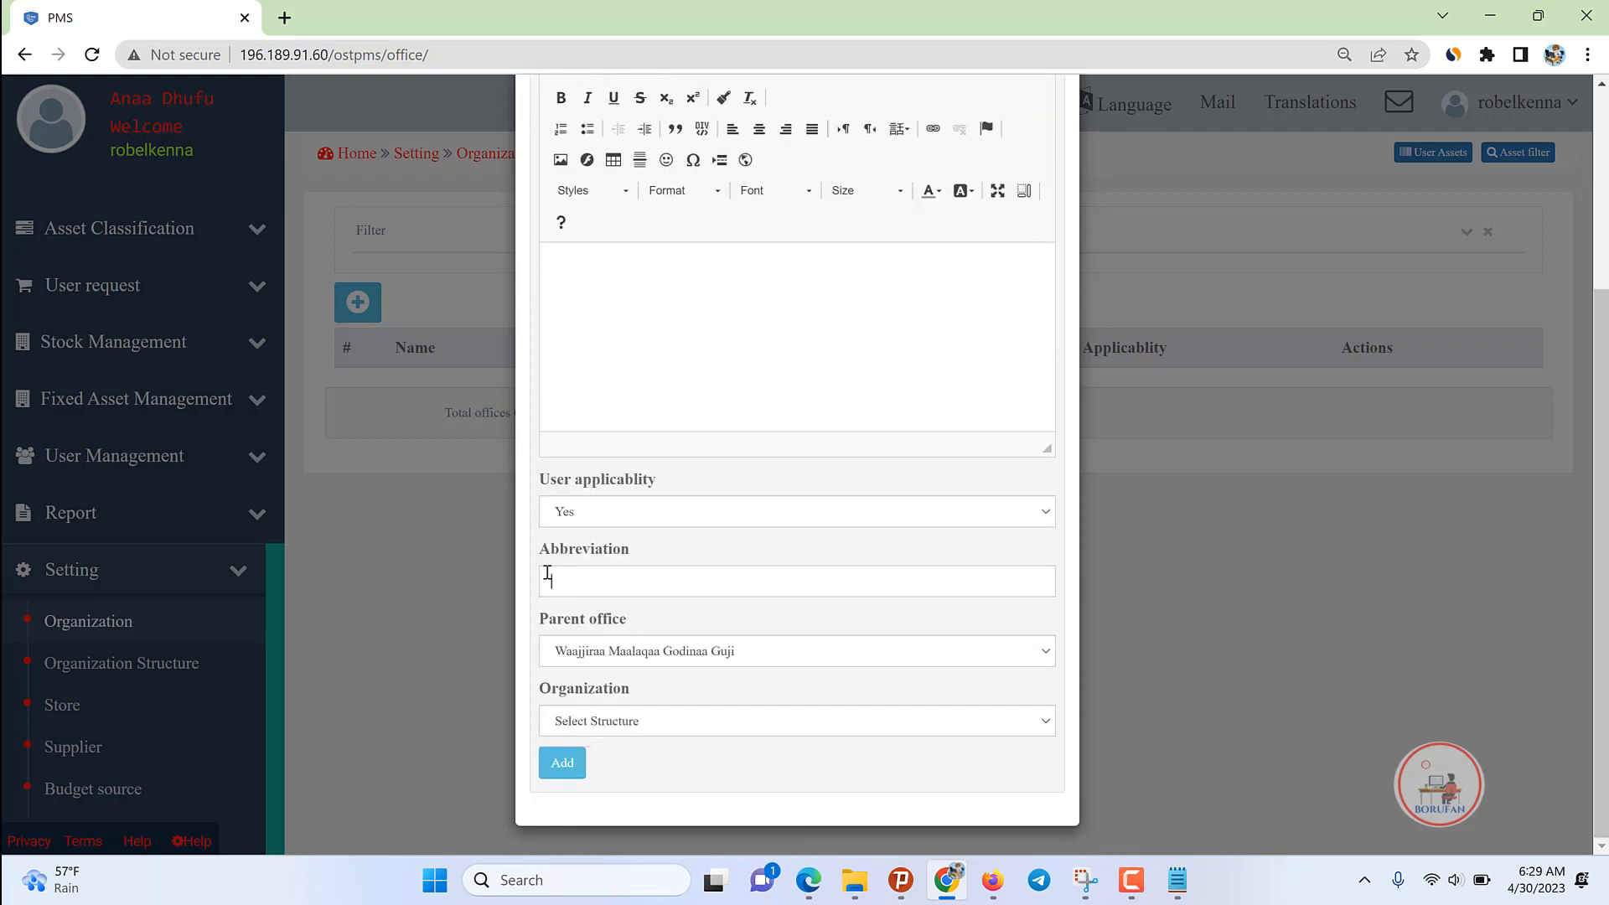
click(547, 573)
text(WGD)
scroll(748, 367, up, 3)
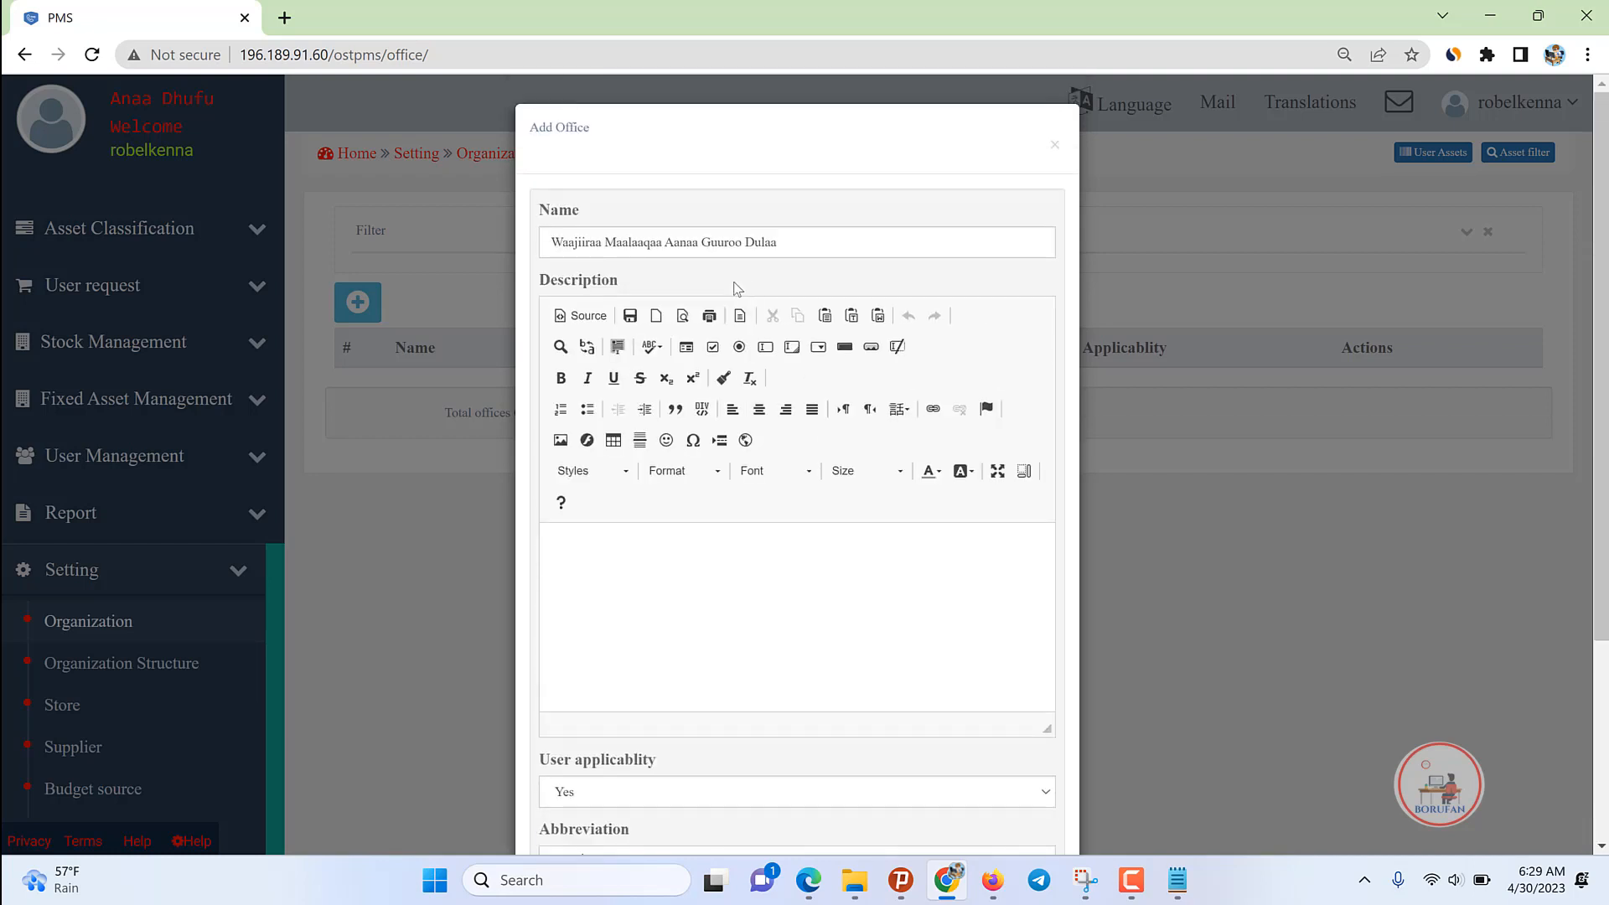
scroll(737, 287, down, 3)
click(606, 723)
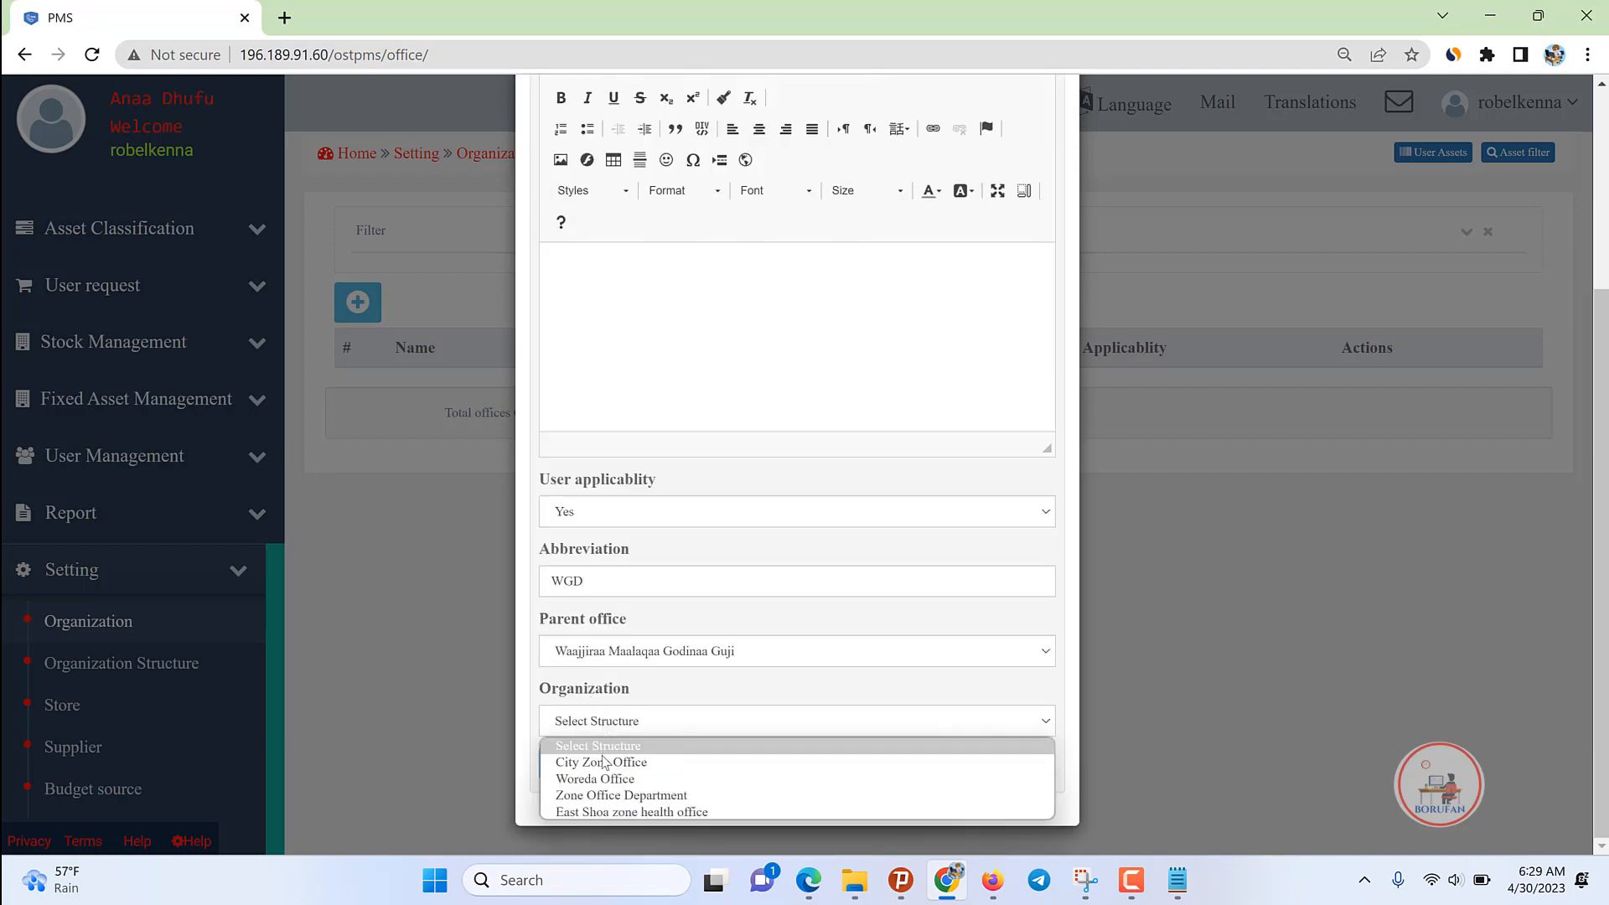
click(603, 780)
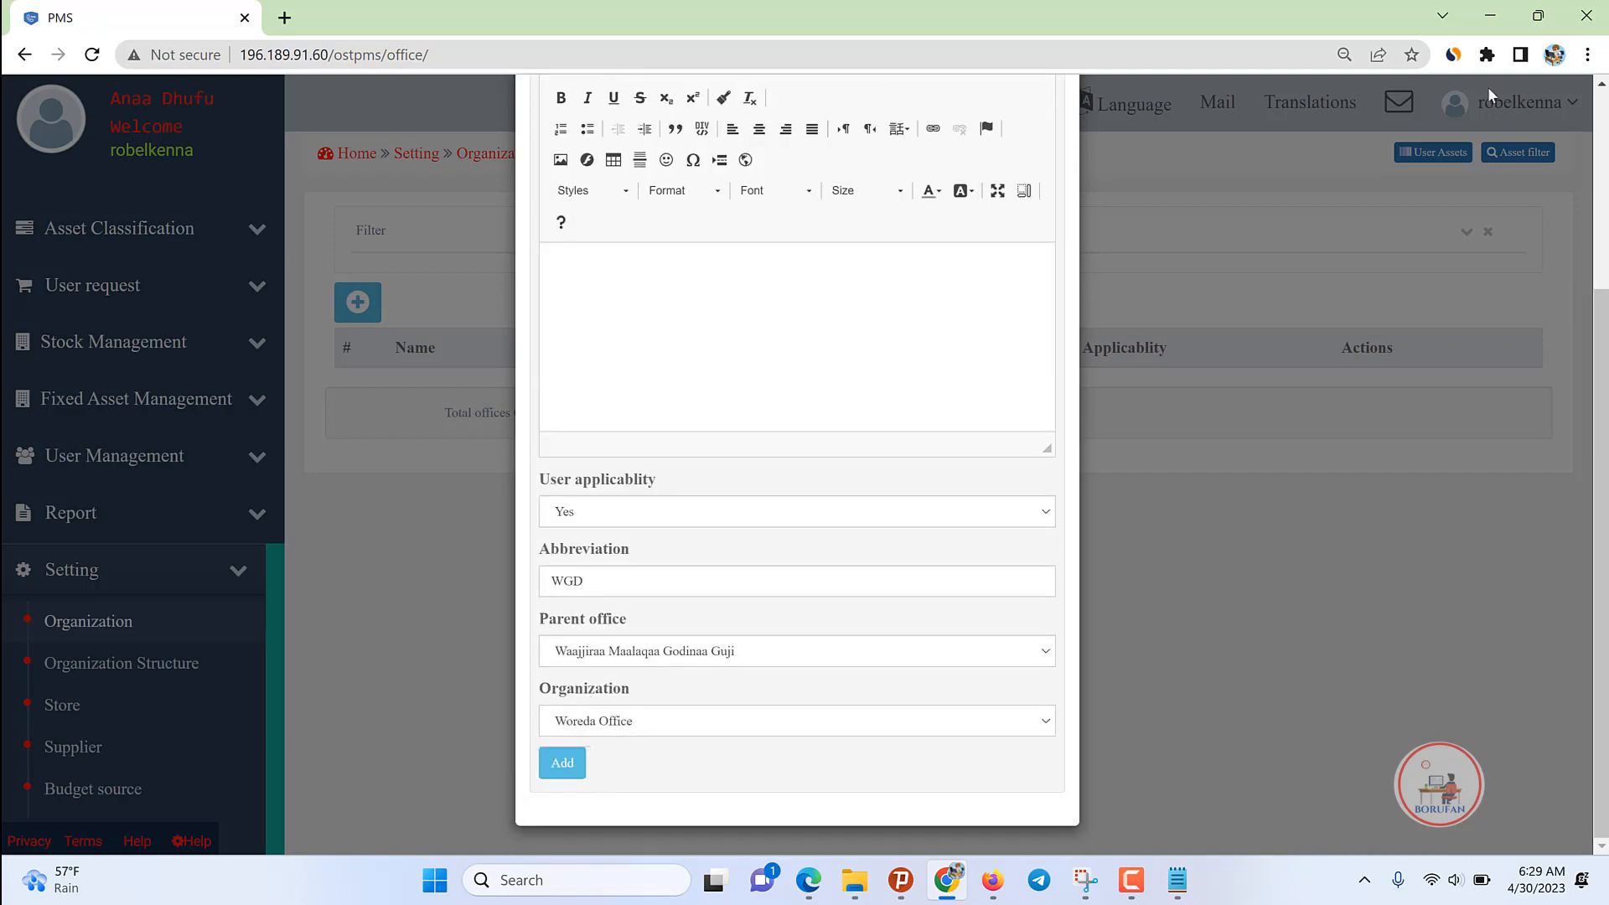
scroll(662, 411, up, 3)
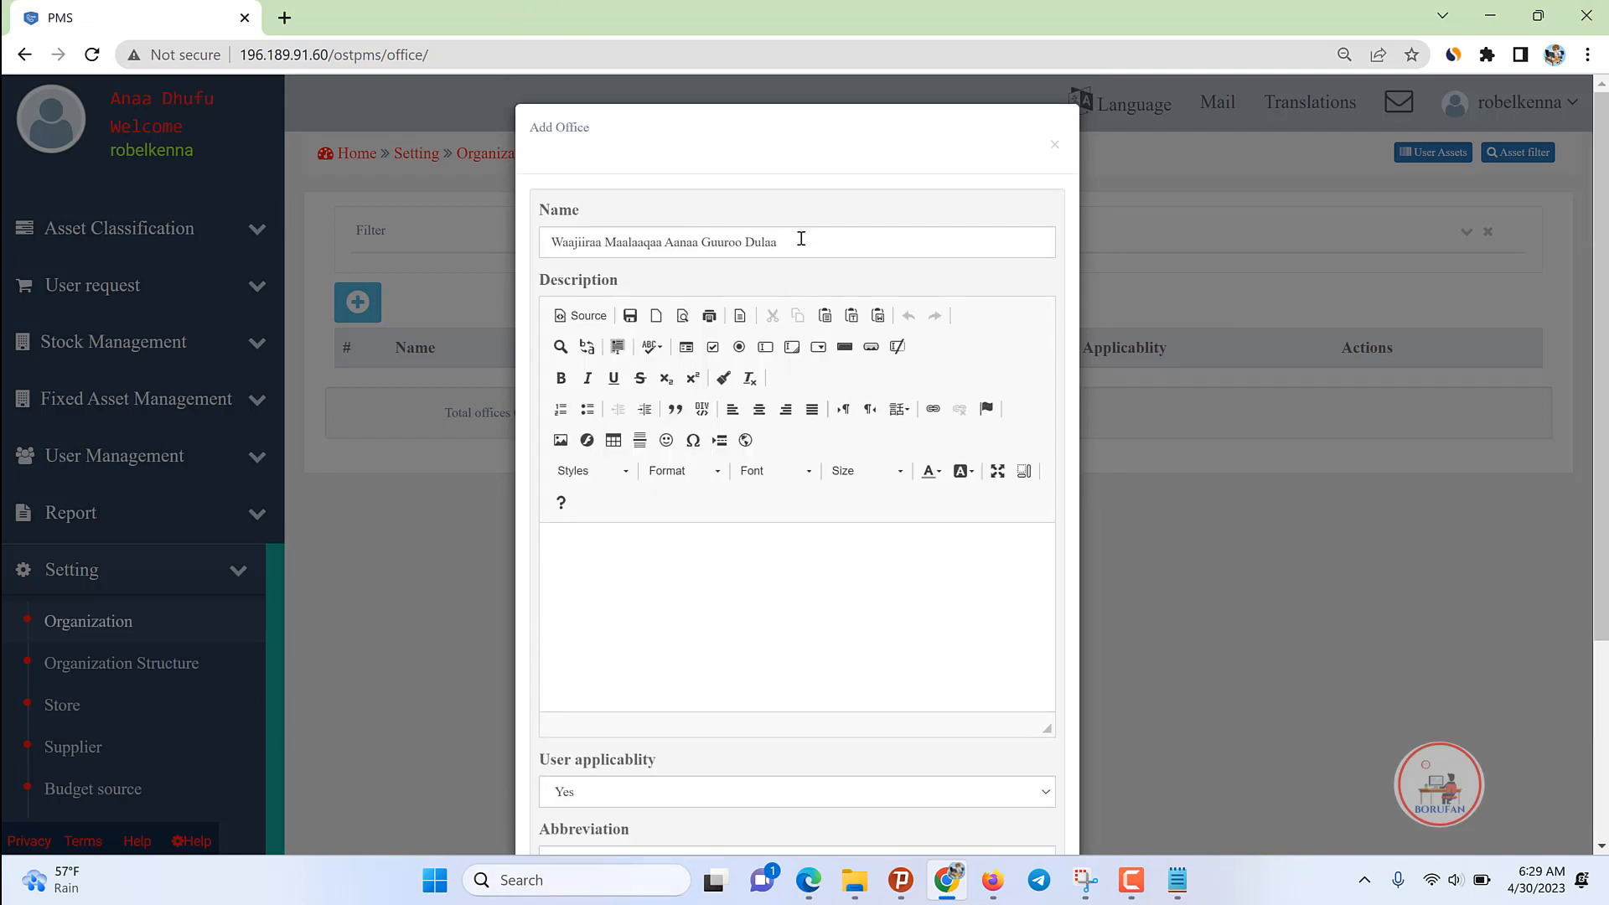
Step: Replace the office name with the correct pasted name 'Waajjiraa Maalaqaa Aanaa Guuroo Dulaa'
drag(800, 245, 537, 232)
key(BackSpace)
text(Adaam)
key(BackSpace)
key(BackSpace)
key(BackSpace)
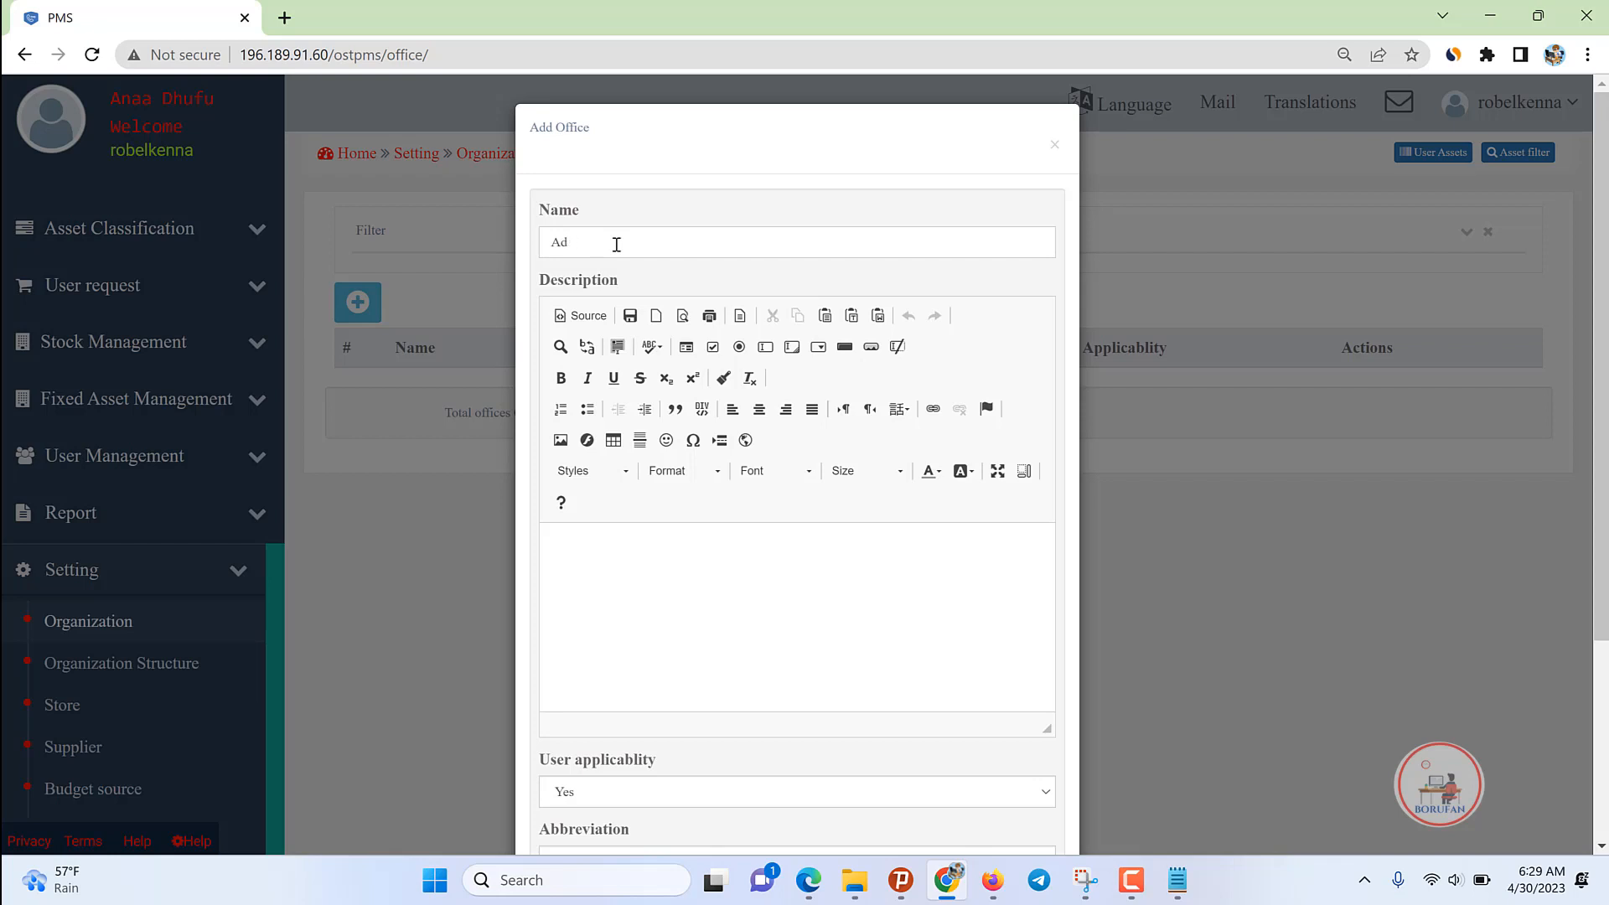
text(eemsa Hamnaa Namaa Waaji)
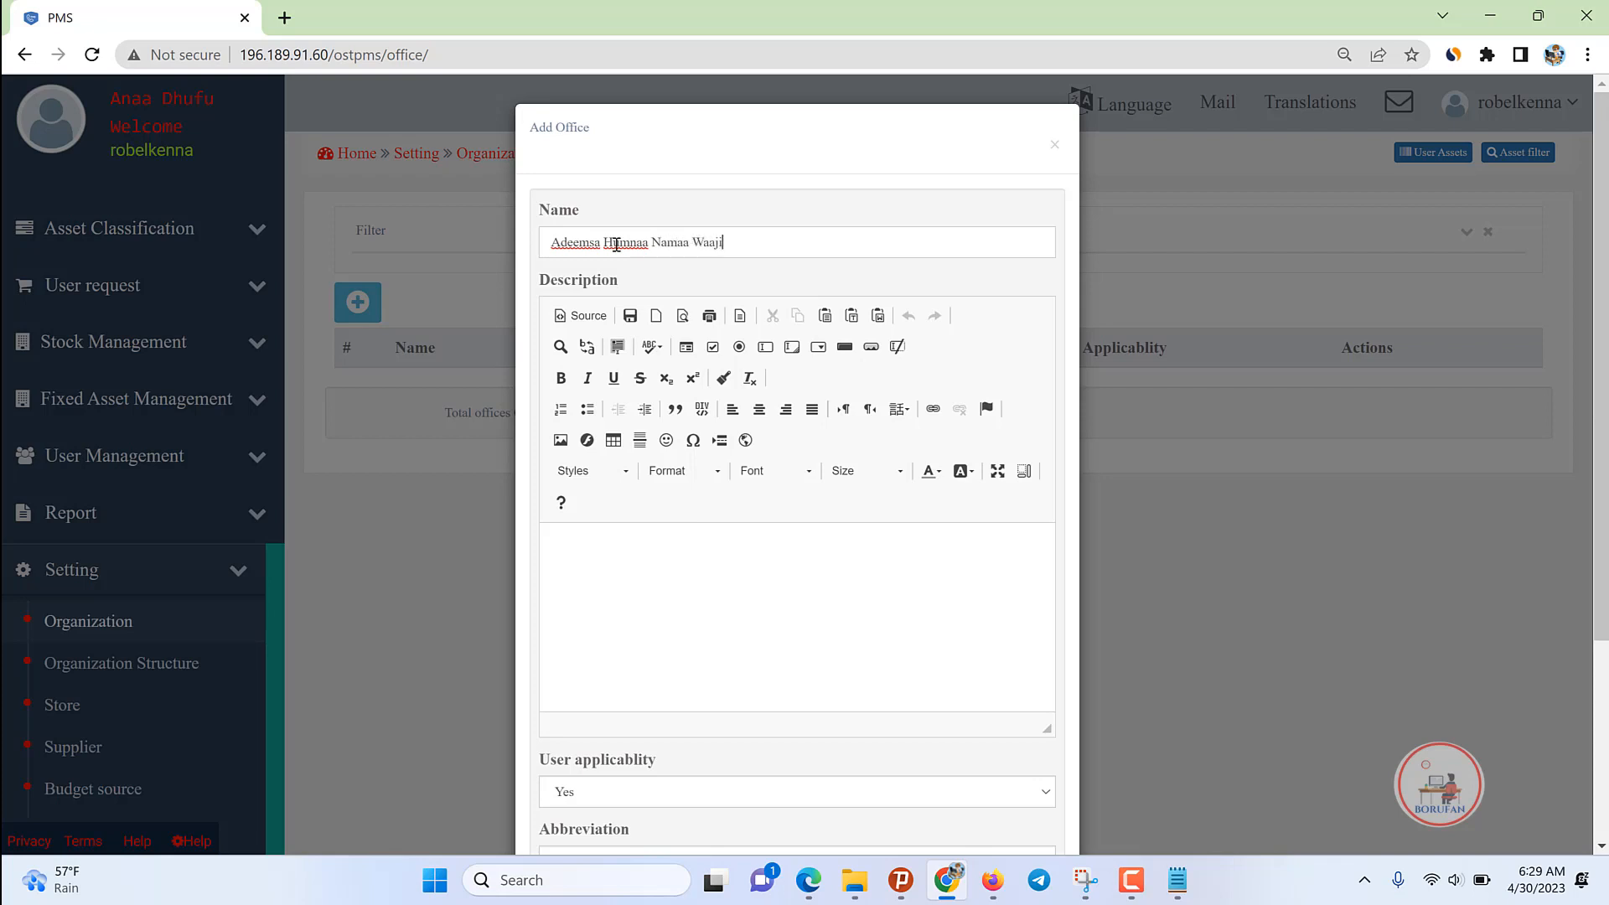
text(raa maalaqaa ana)
key(BackSpace)
text(anaa GD)
click(797, 242)
key(BackSpace)
text(A)
drag(878, 245, 496, 218)
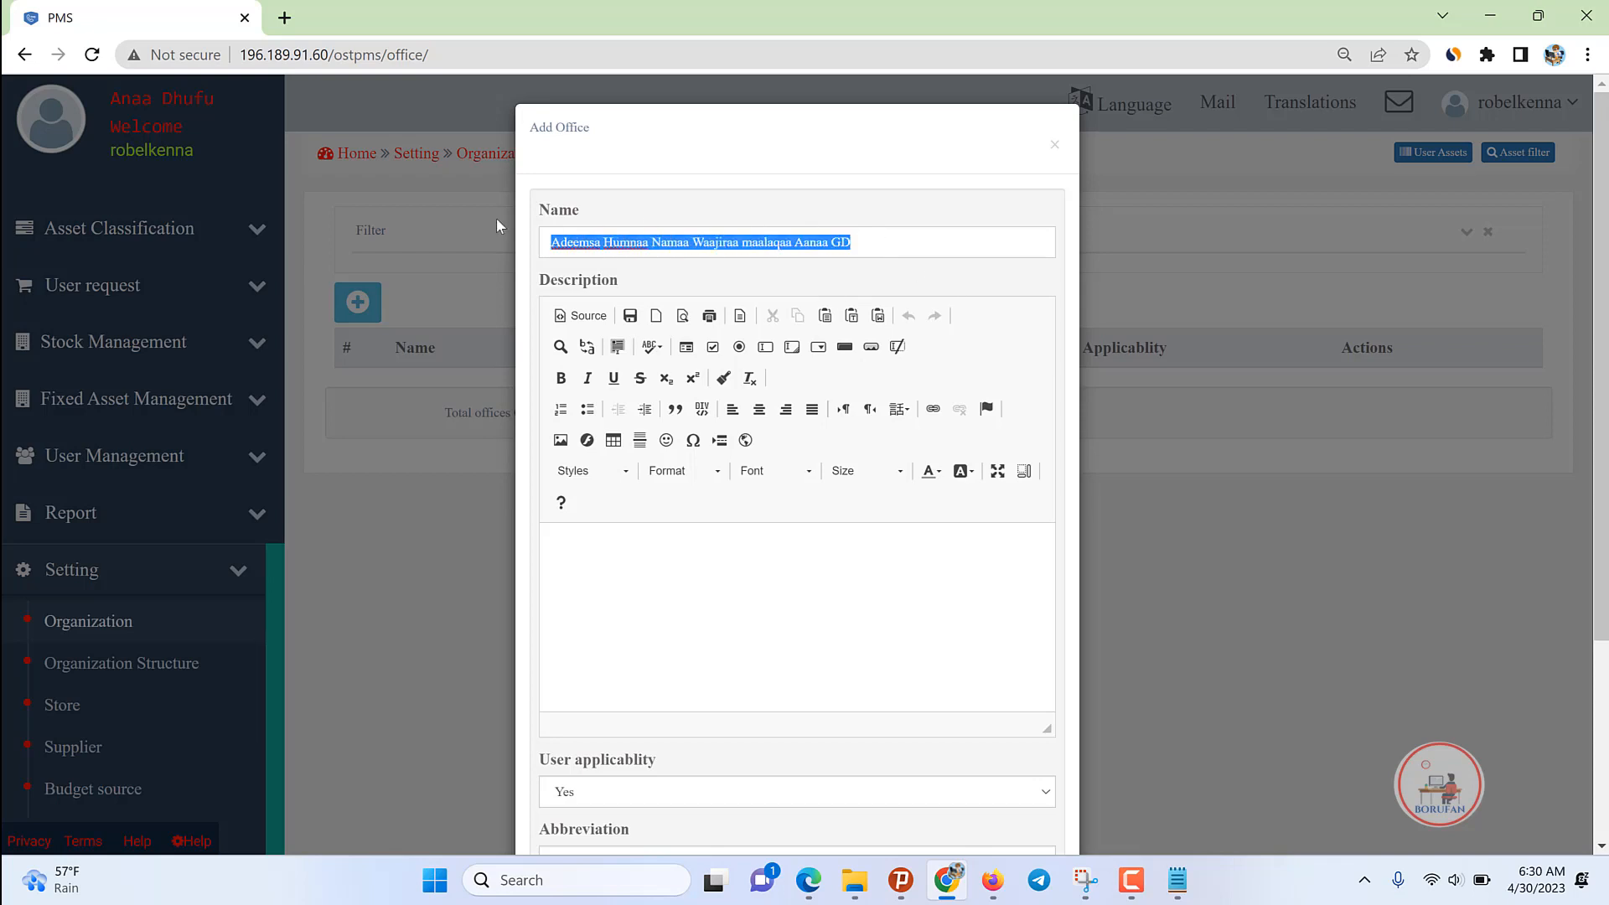
text(Waajjiraa Maallaqaa Aanaa Gumii Dibbo)
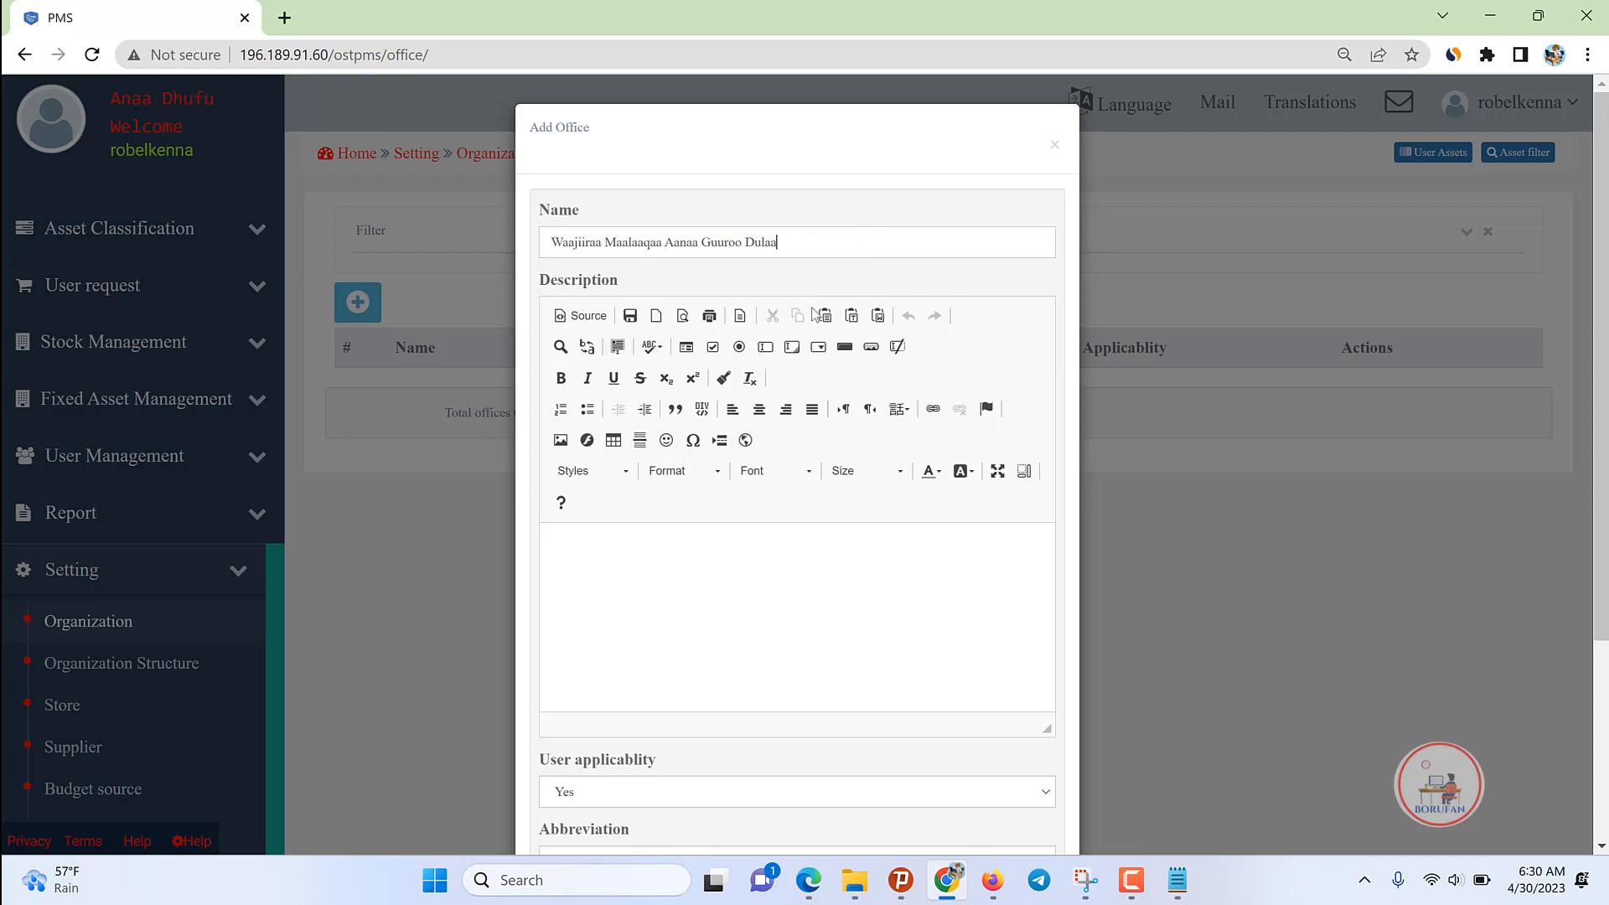
Step: Confirm the Woreda Office type and name, then add the office
scroll(718, 550, down, 3)
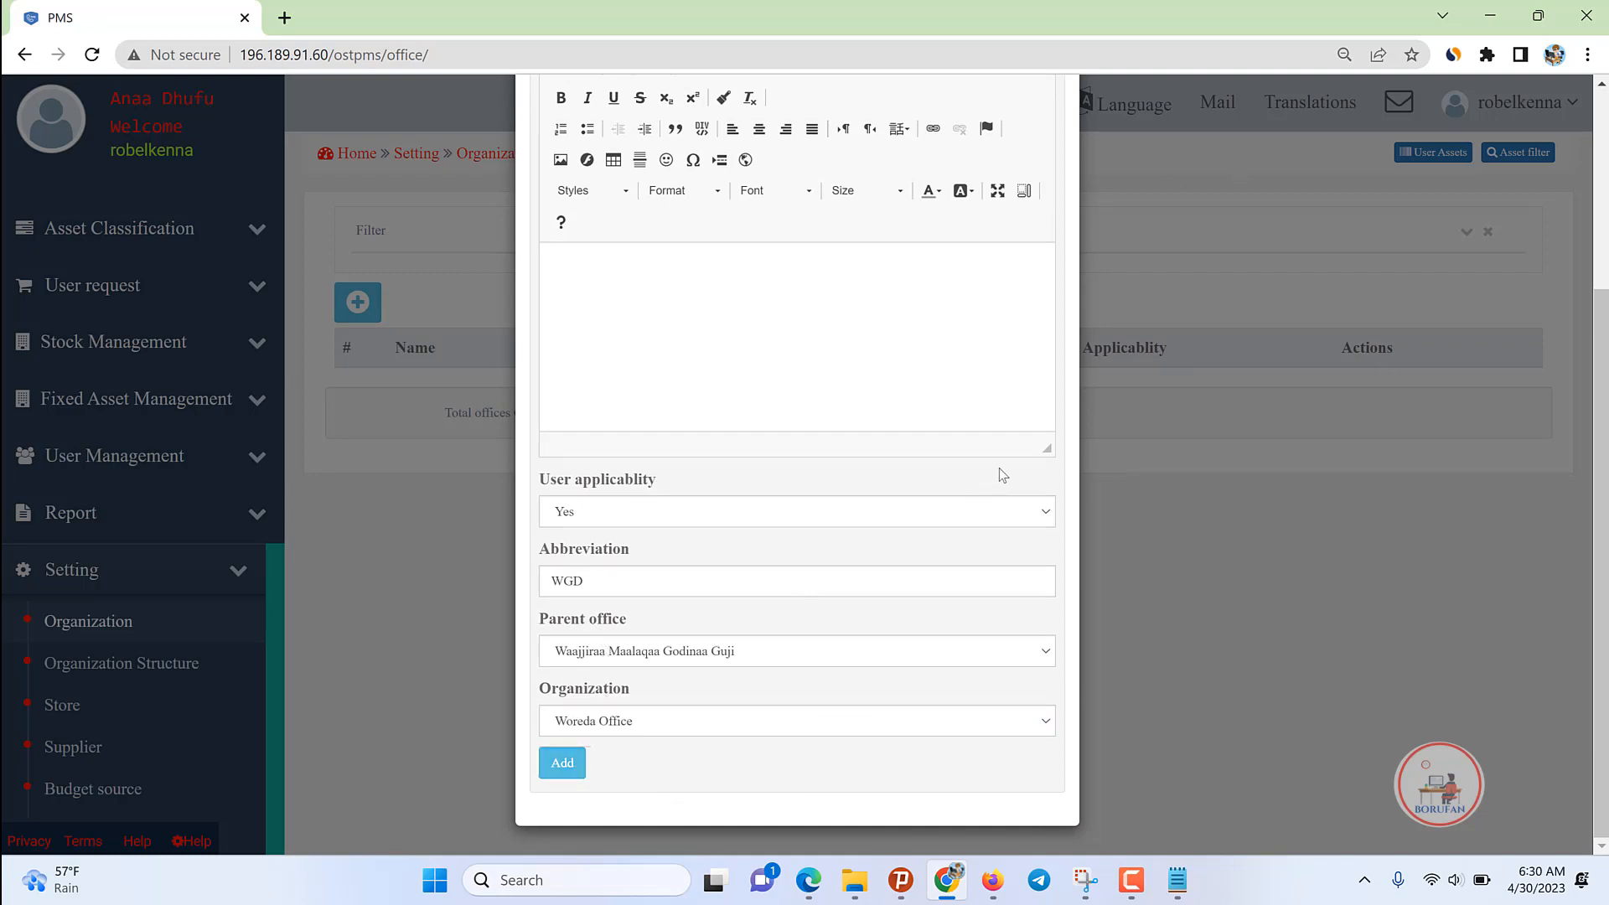
click(614, 720)
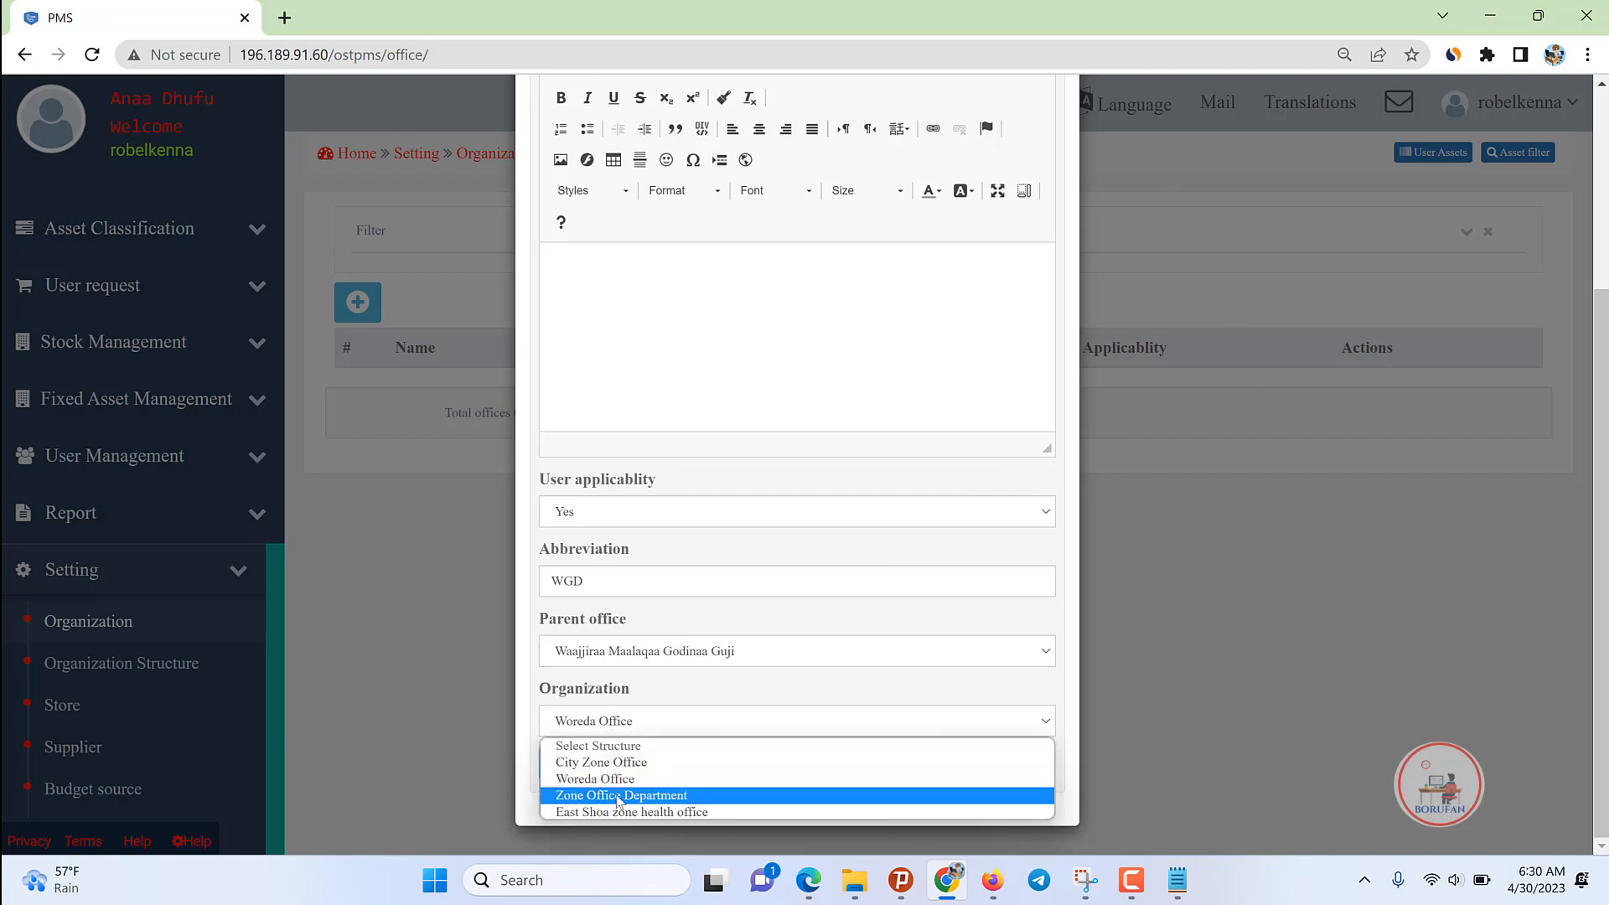
scroll(765, 255, up, 3)
drag(785, 242, 548, 229)
scroll(766, 293, down, 3)
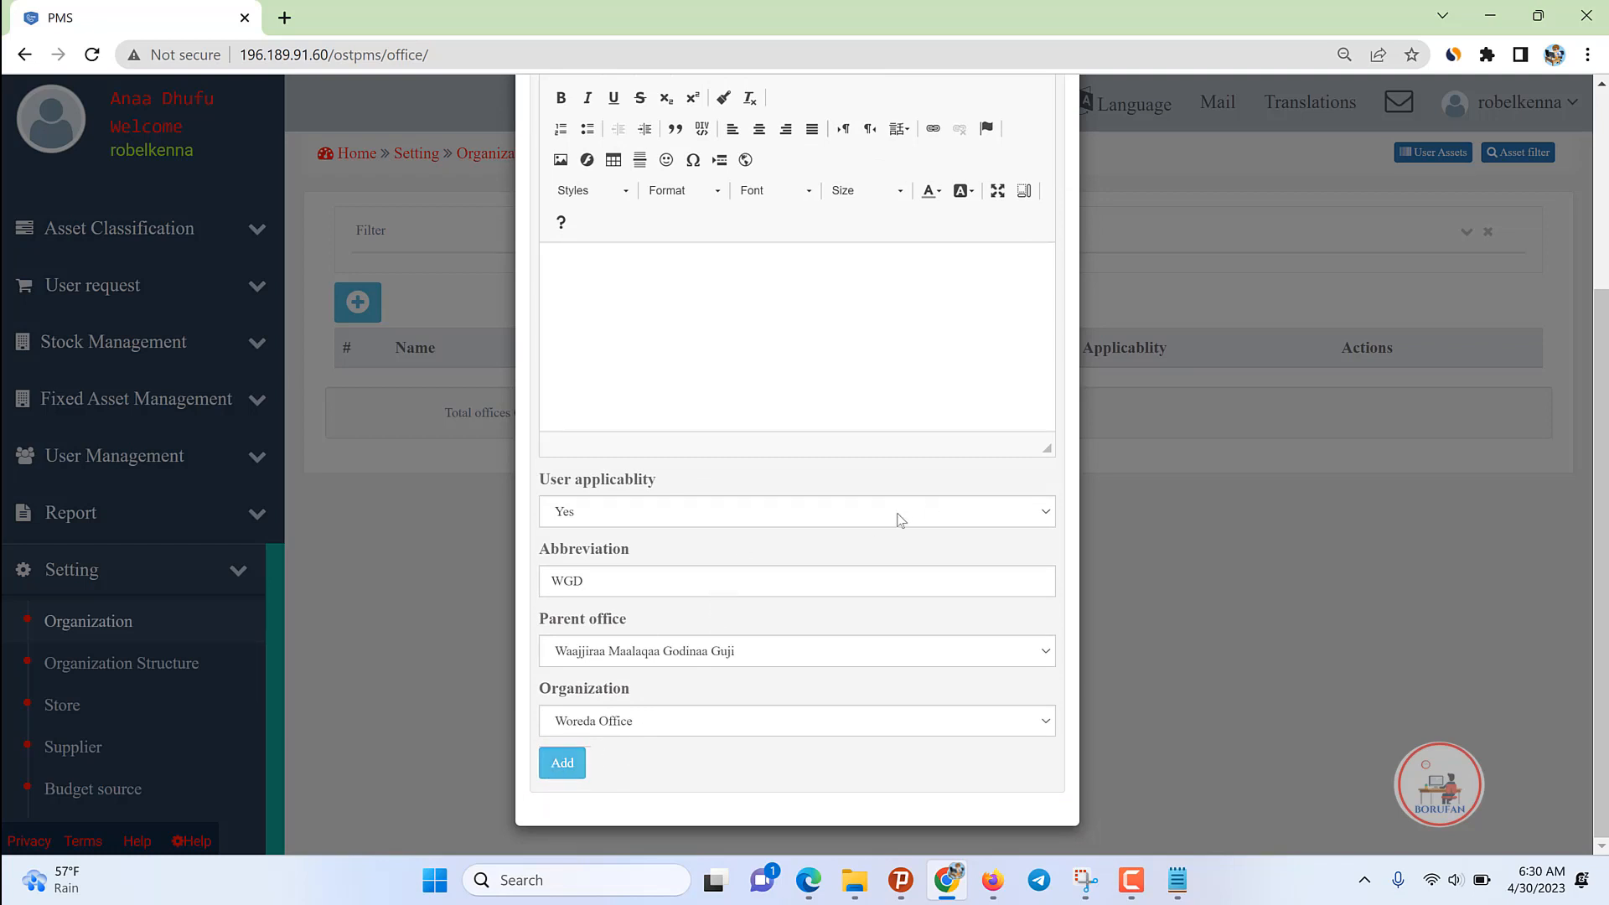
click(567, 762)
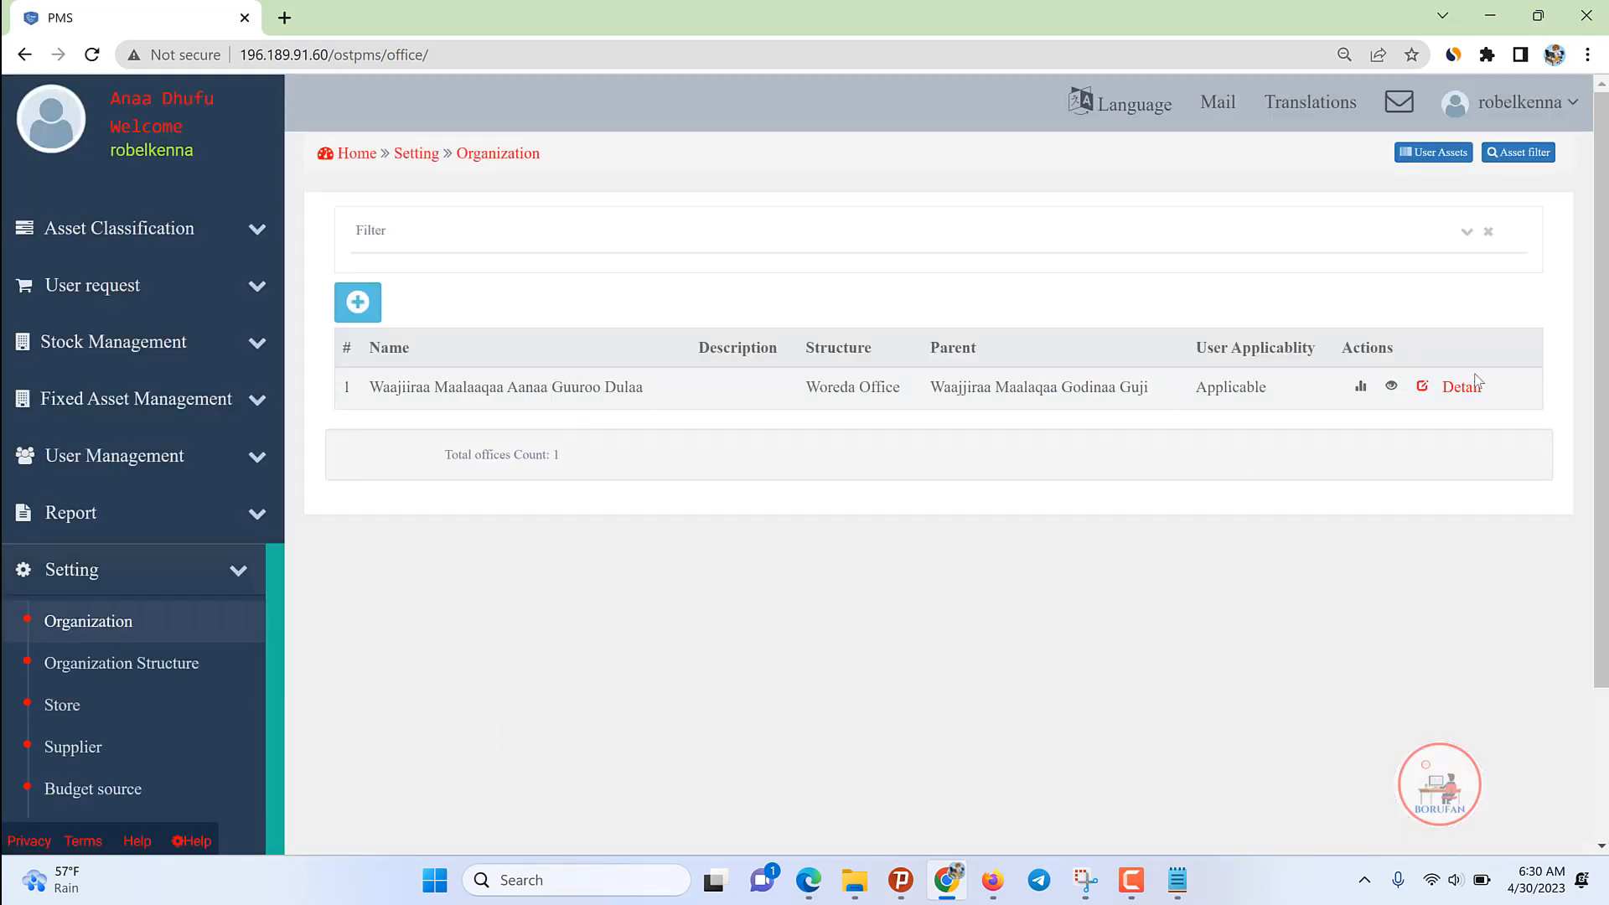
click(1391, 385)
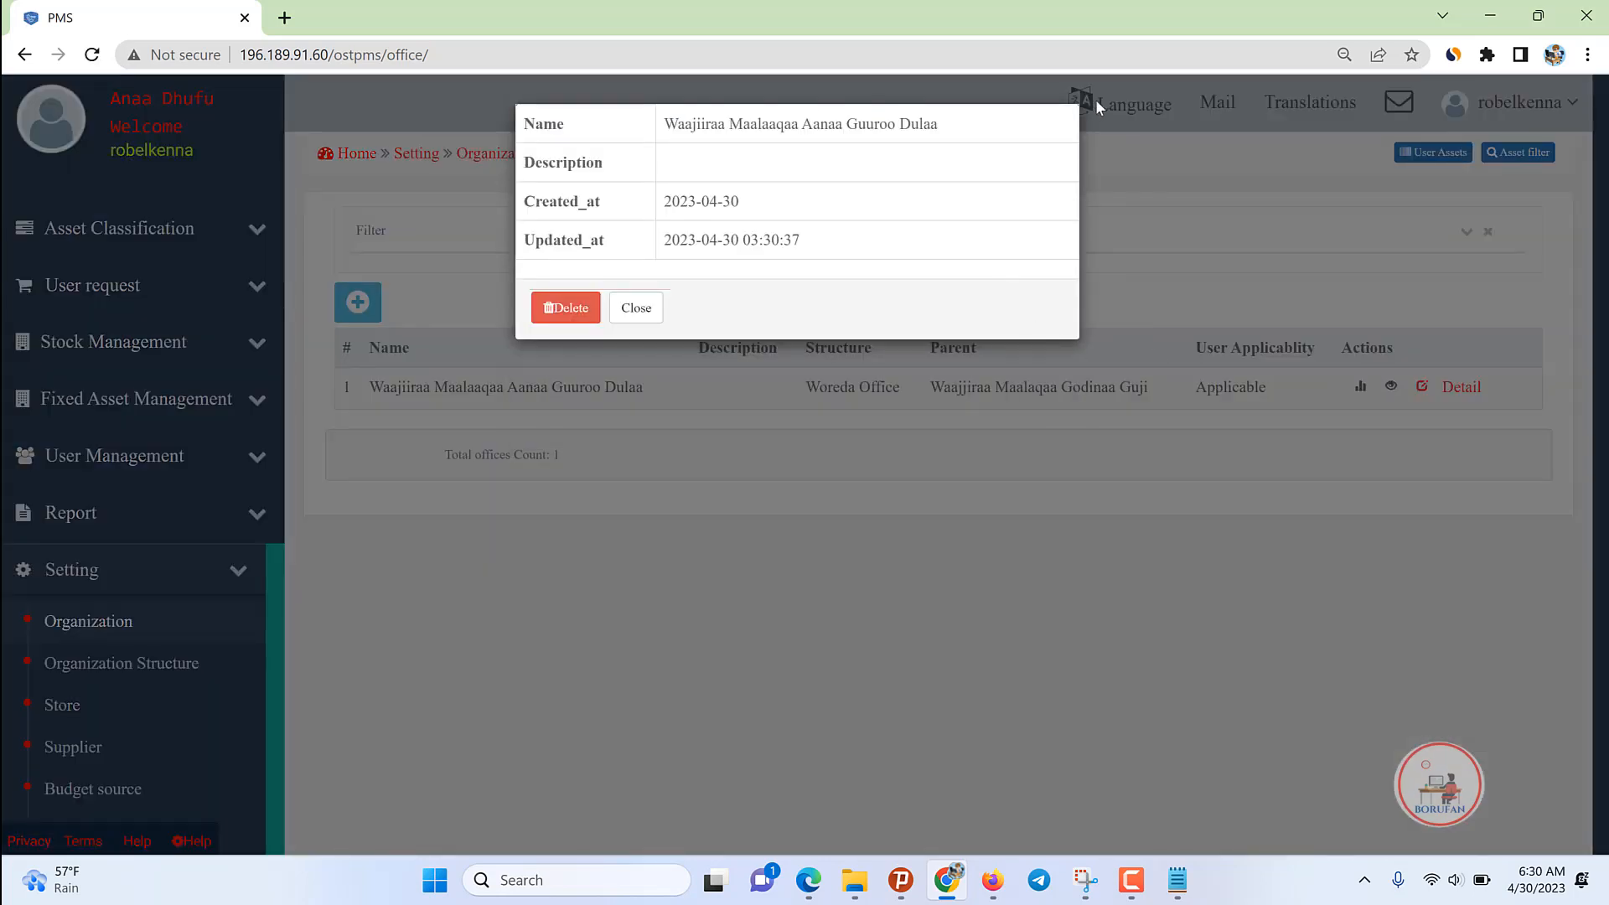
click(1197, 207)
click(1360, 387)
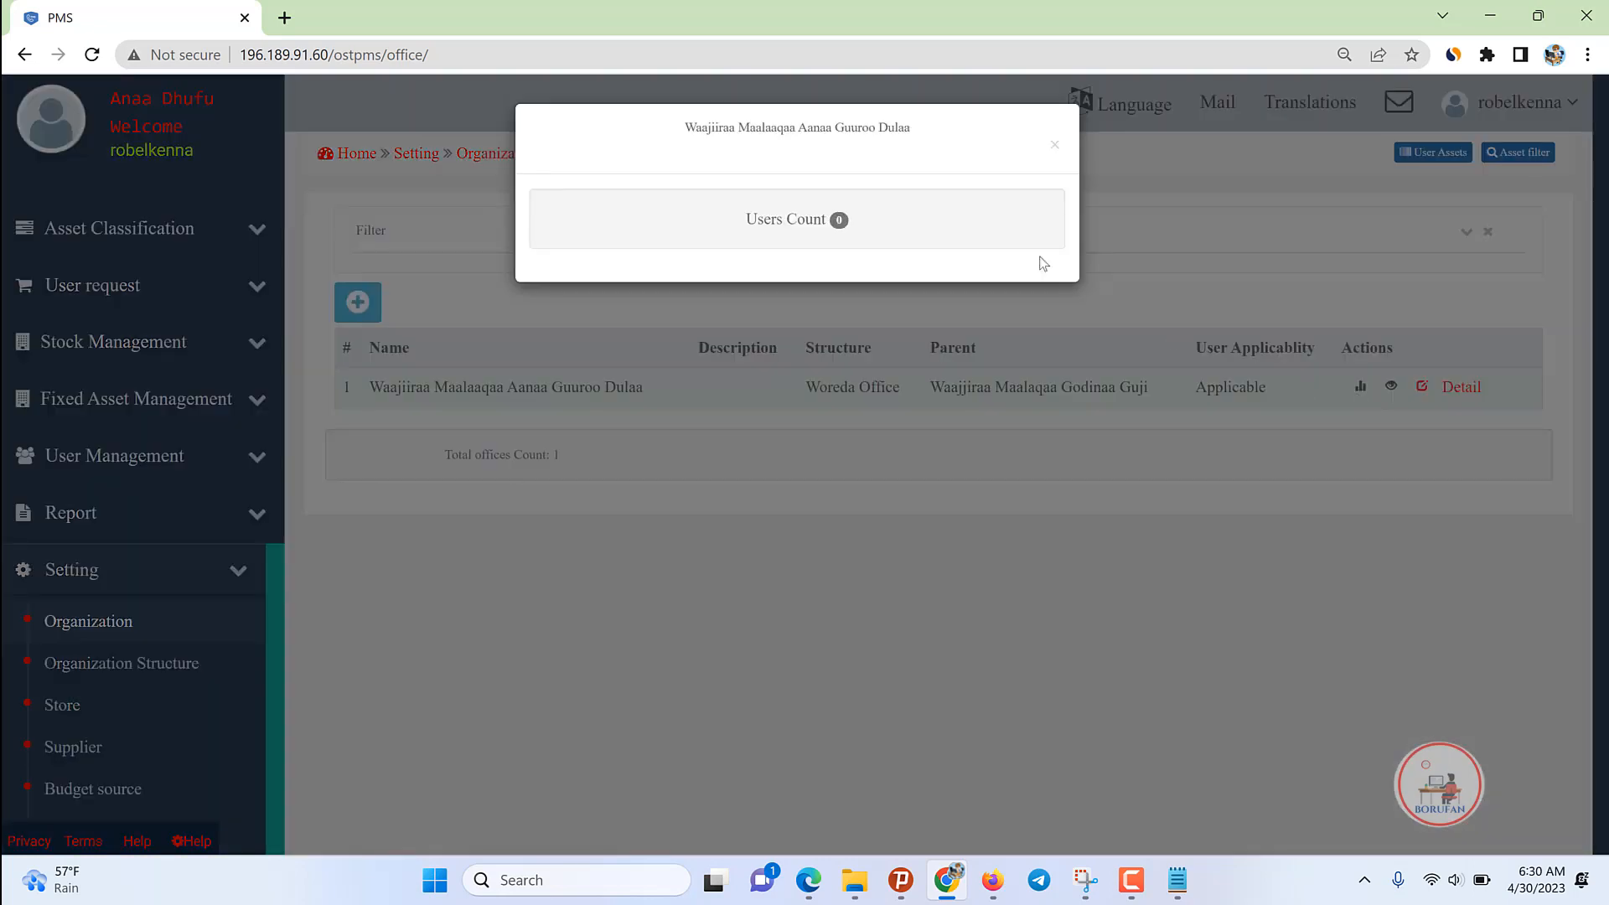
click(1055, 144)
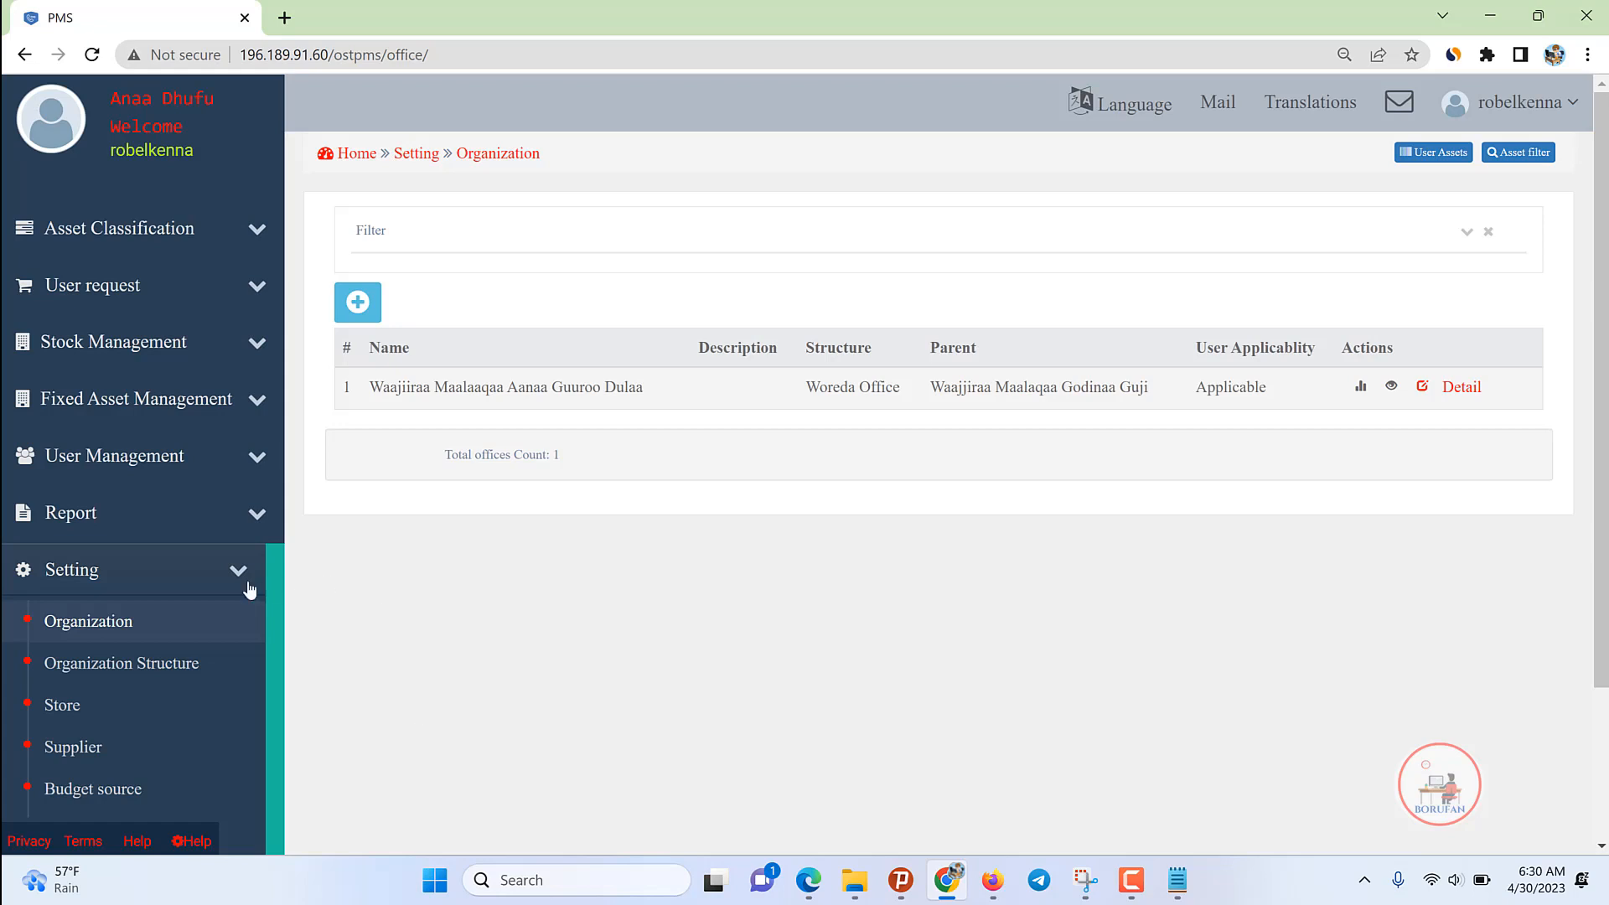
drag(551, 386, 668, 402)
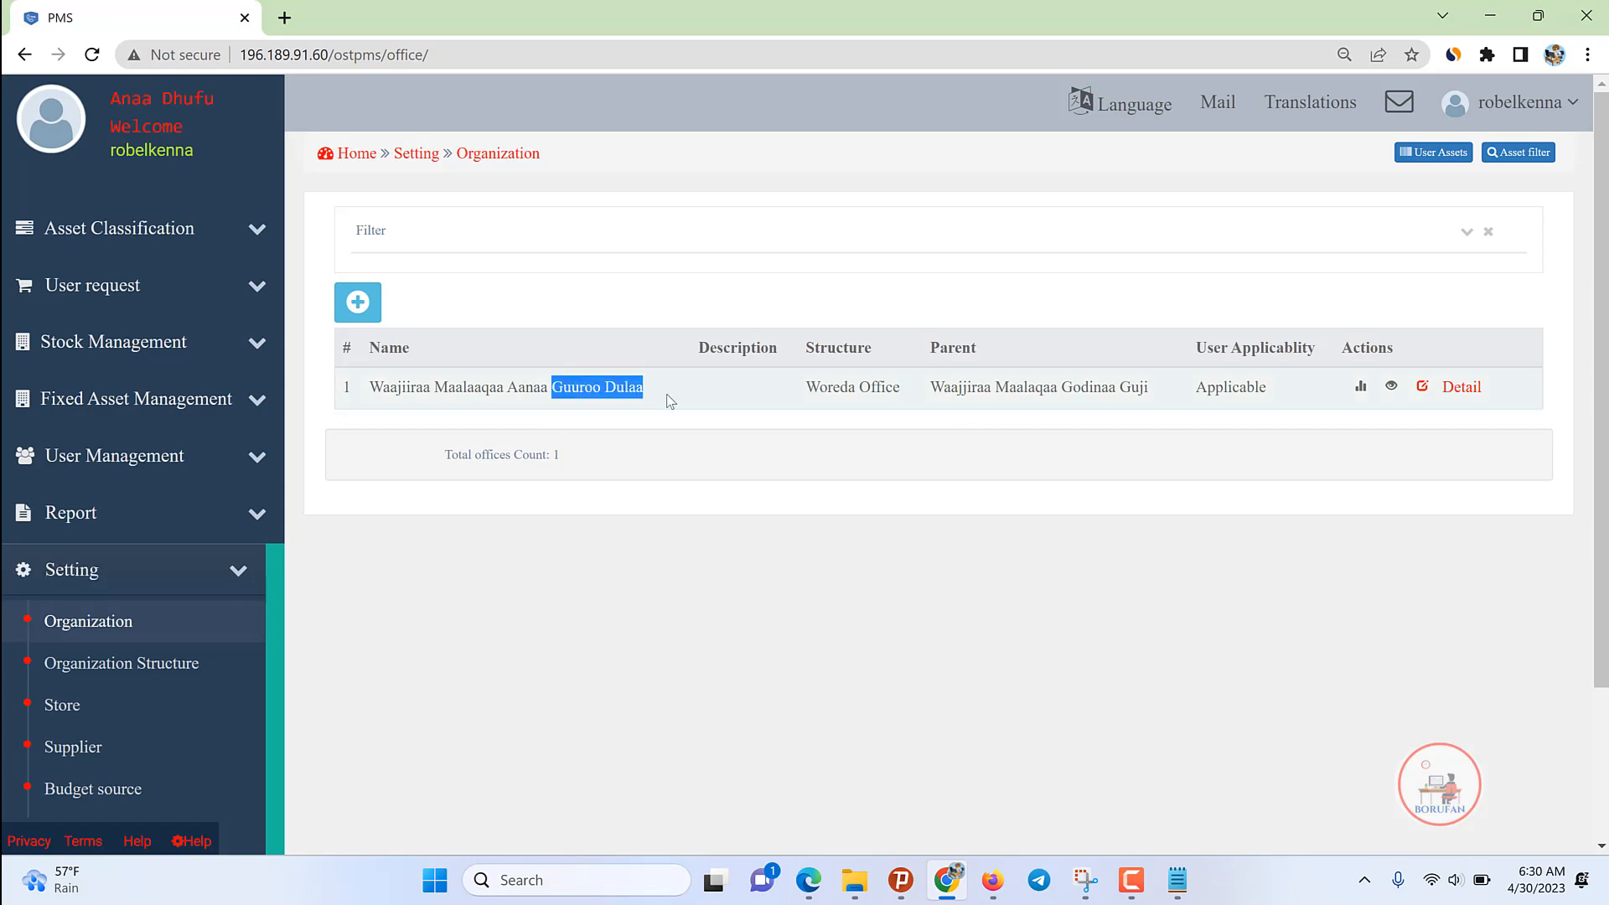
click(672, 478)
Step: Try Zone Office Department in a second office form, cancel it, and expand User Management
click(357, 302)
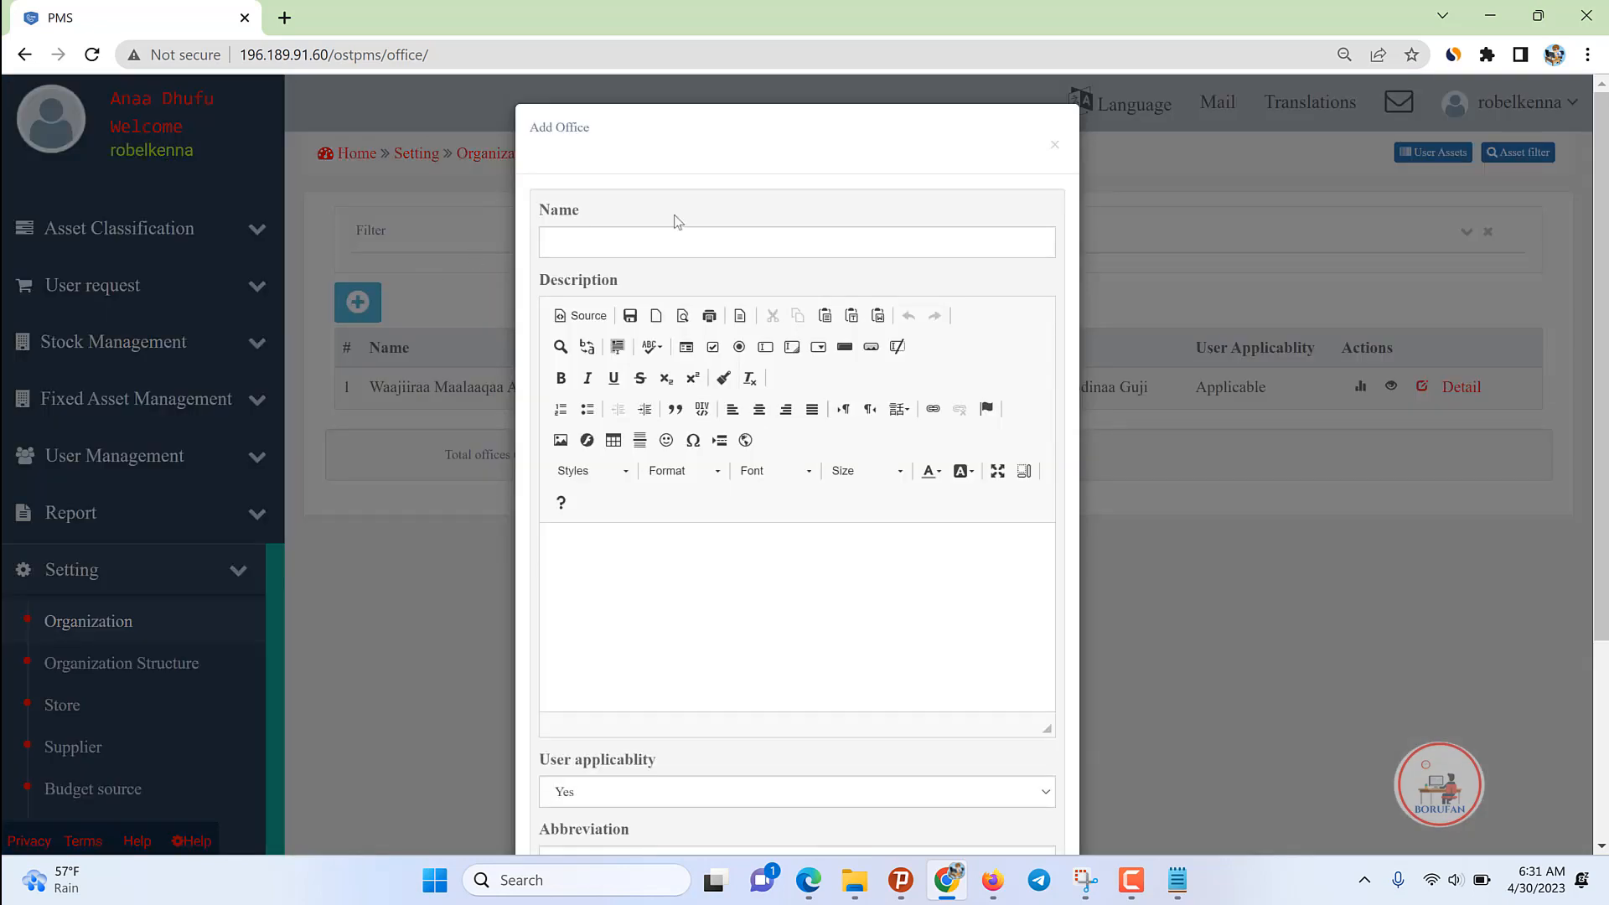
scroll(913, 653, down, 3)
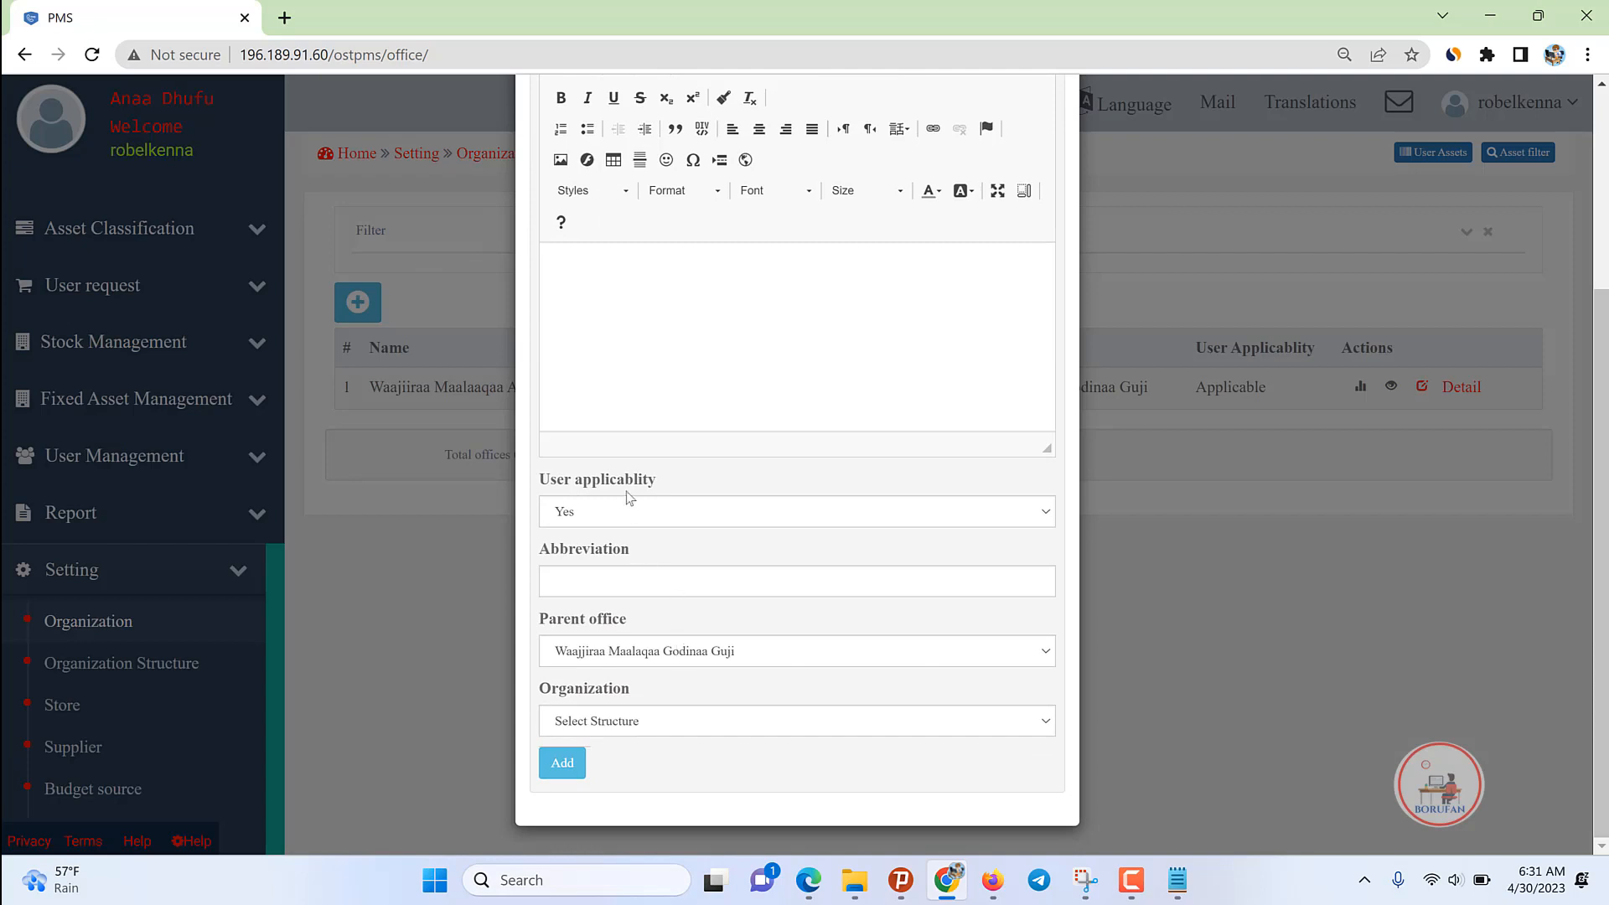
click(636, 728)
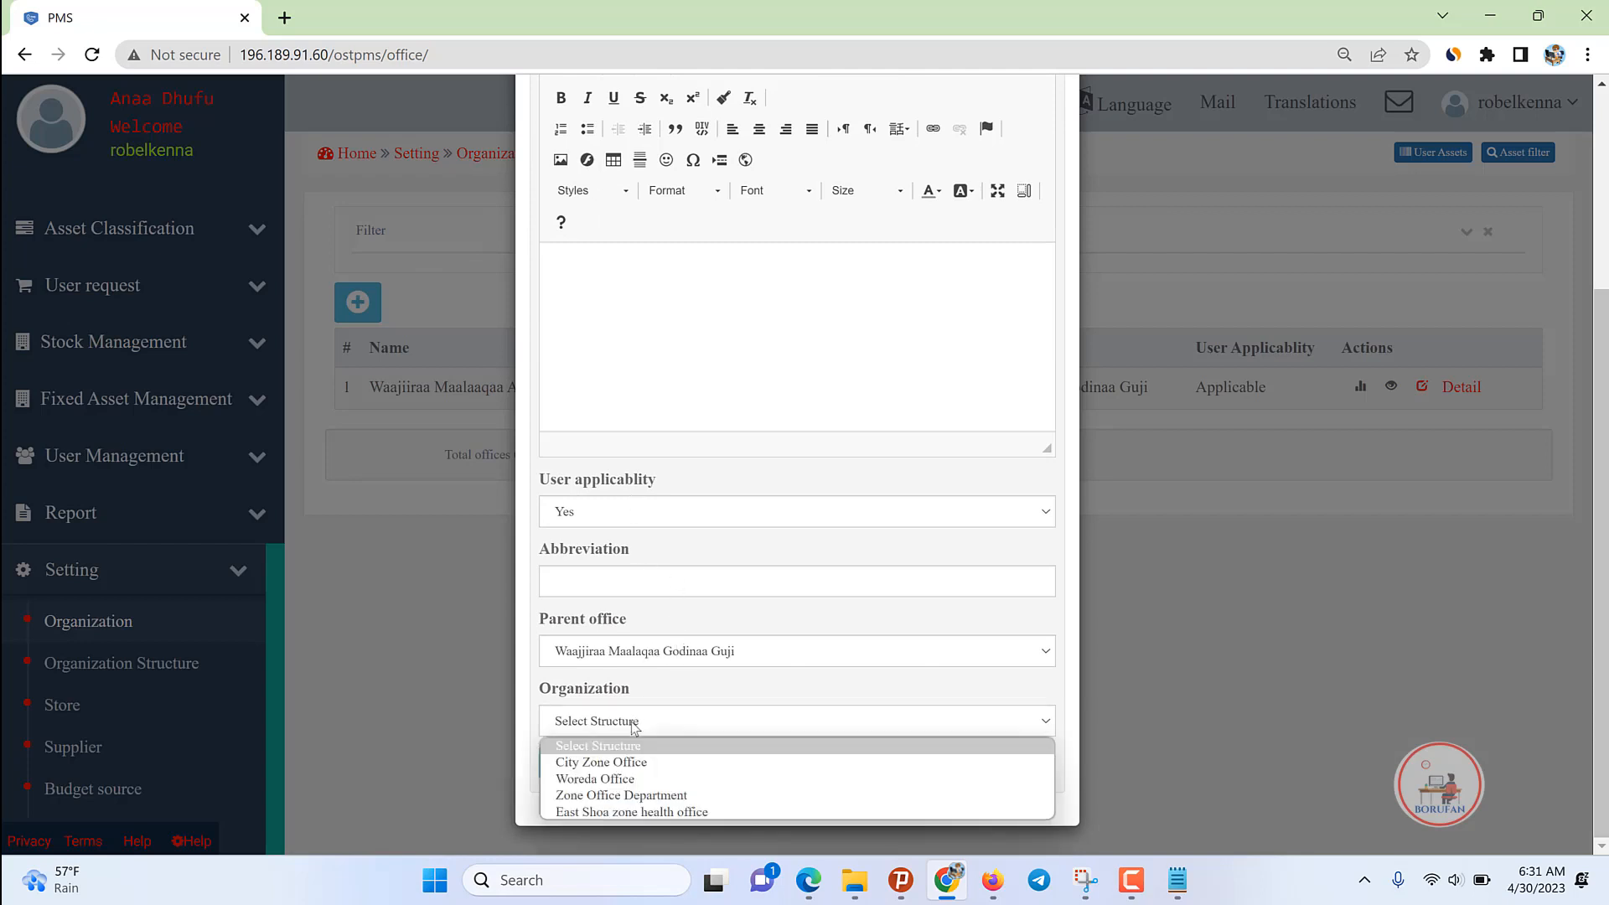
click(630, 796)
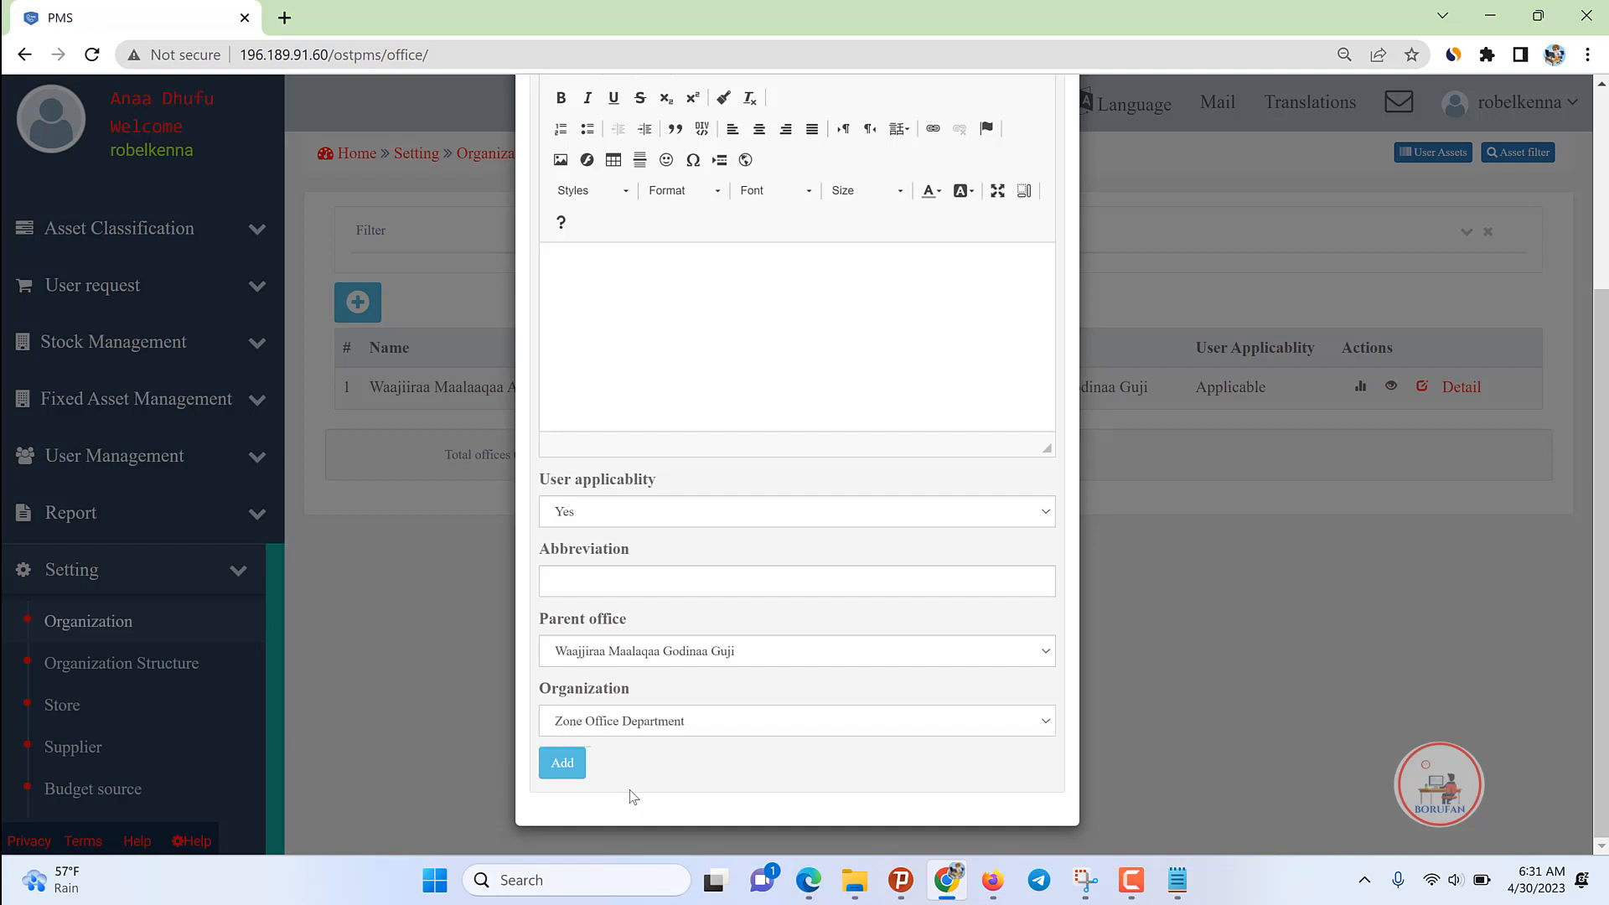
click(629, 727)
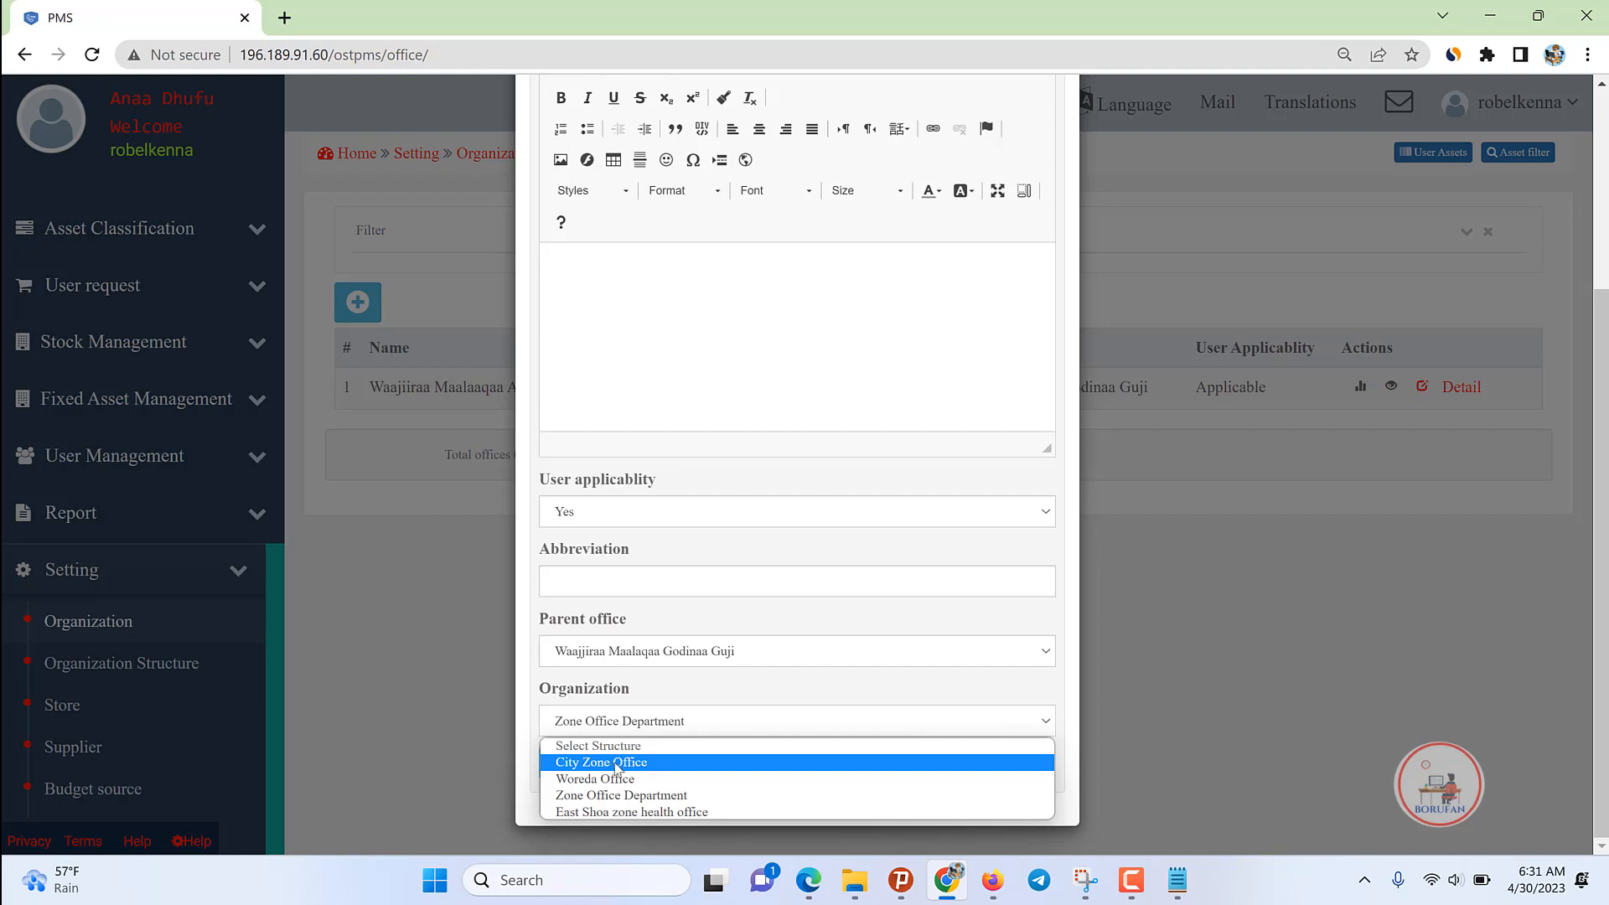
click(1212, 660)
click(1211, 660)
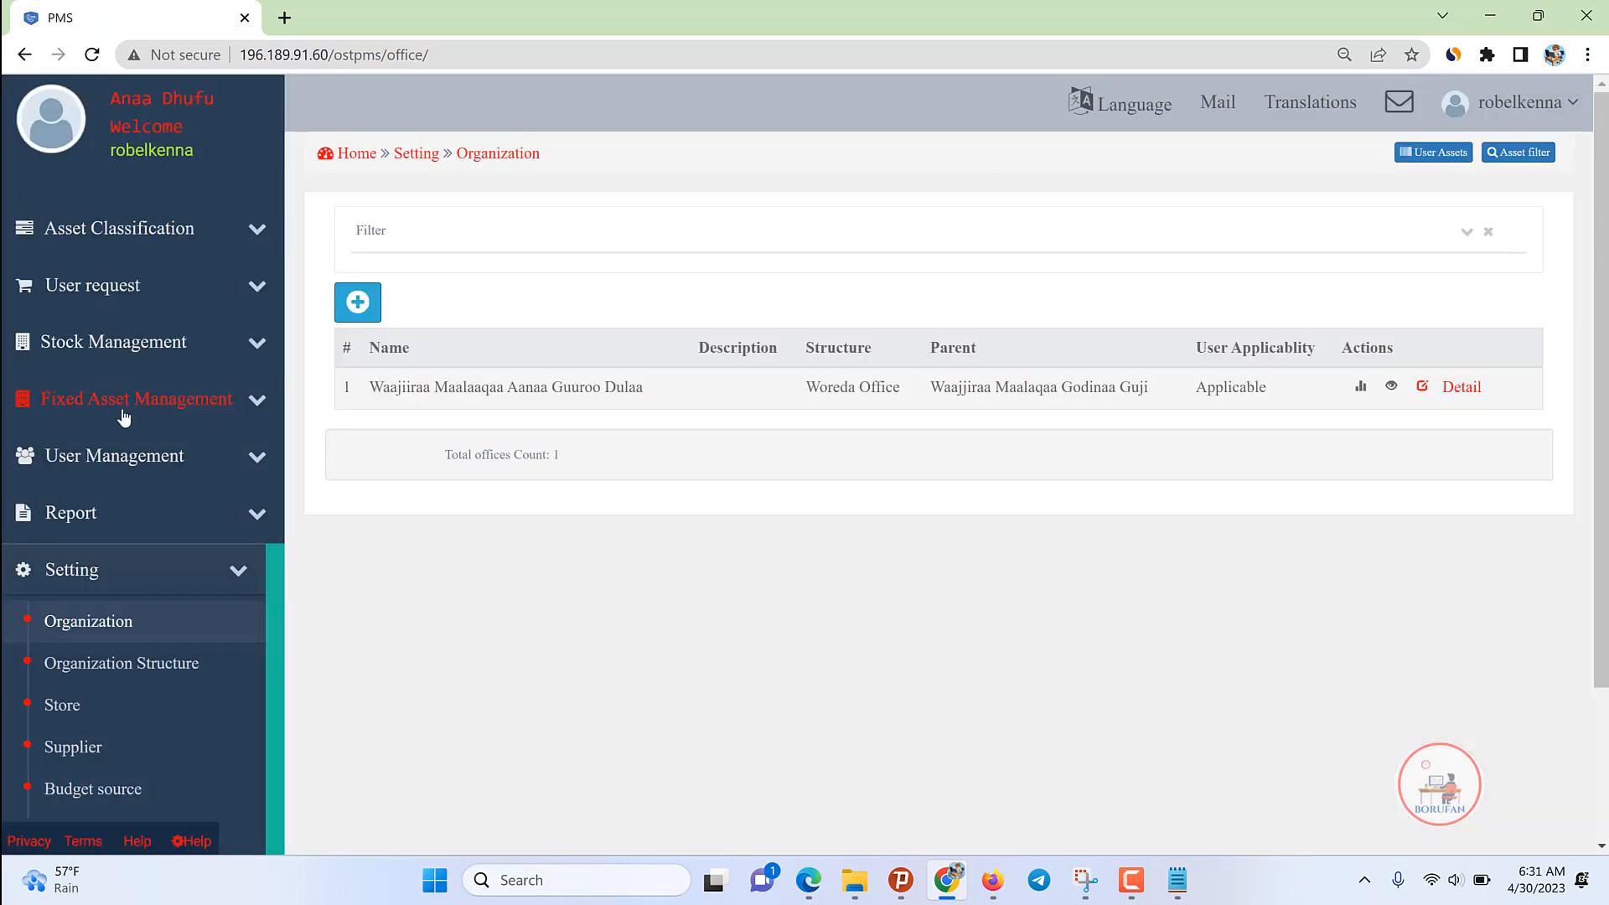
click(238, 571)
click(46, 461)
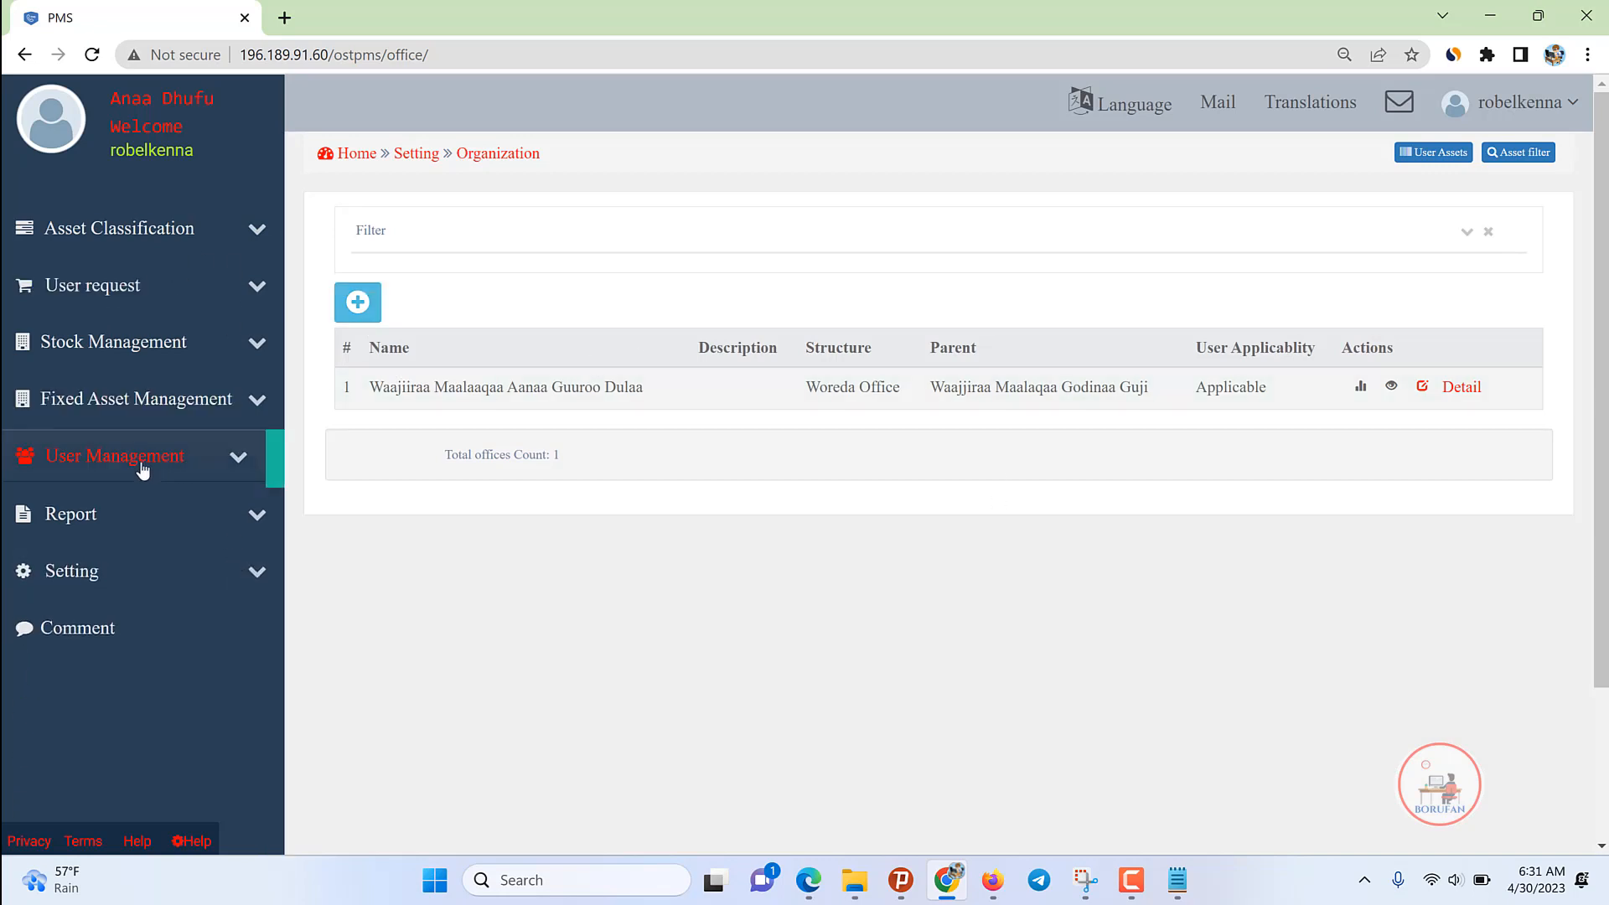
Step: Start a new user with first, middle and last names, gender Male, and a username
click(62, 595)
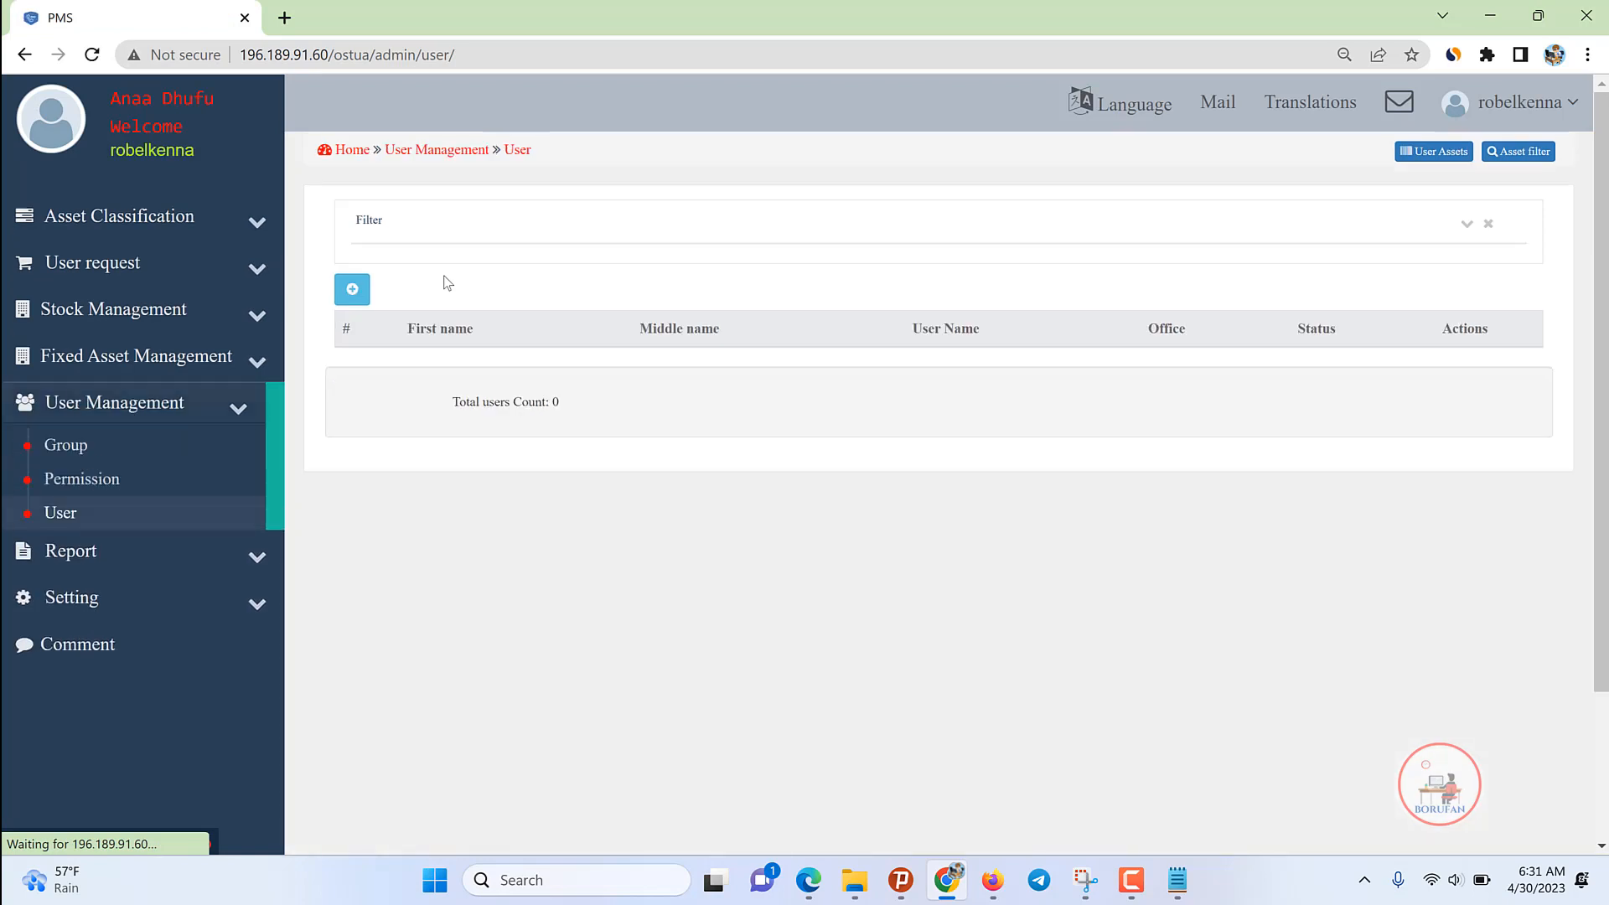
click(351, 290)
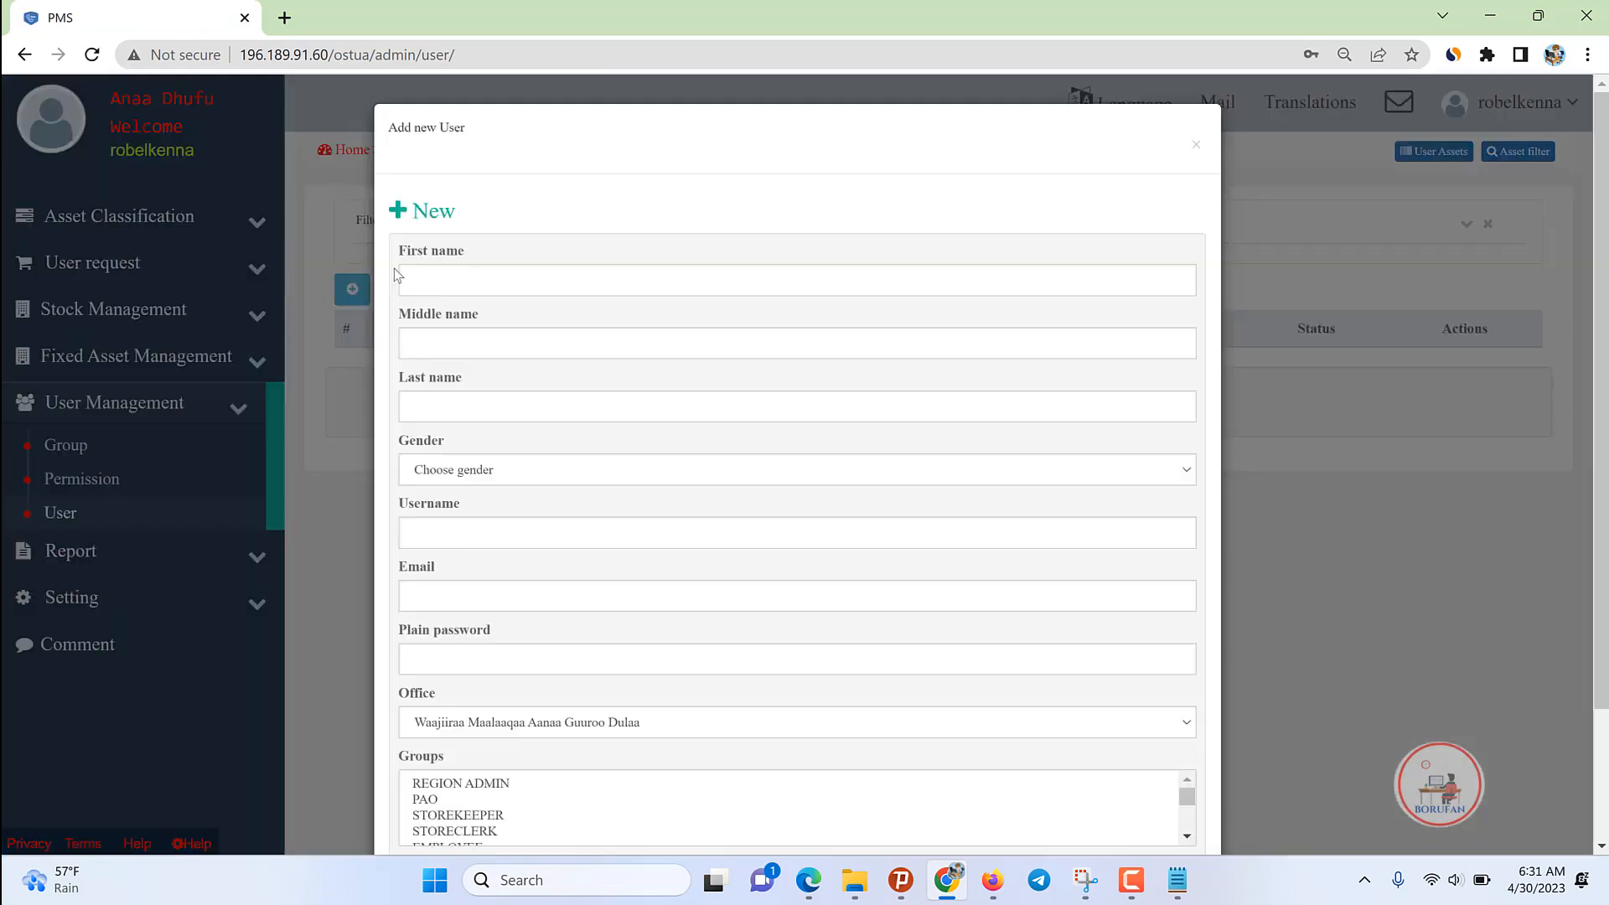
click(492, 279)
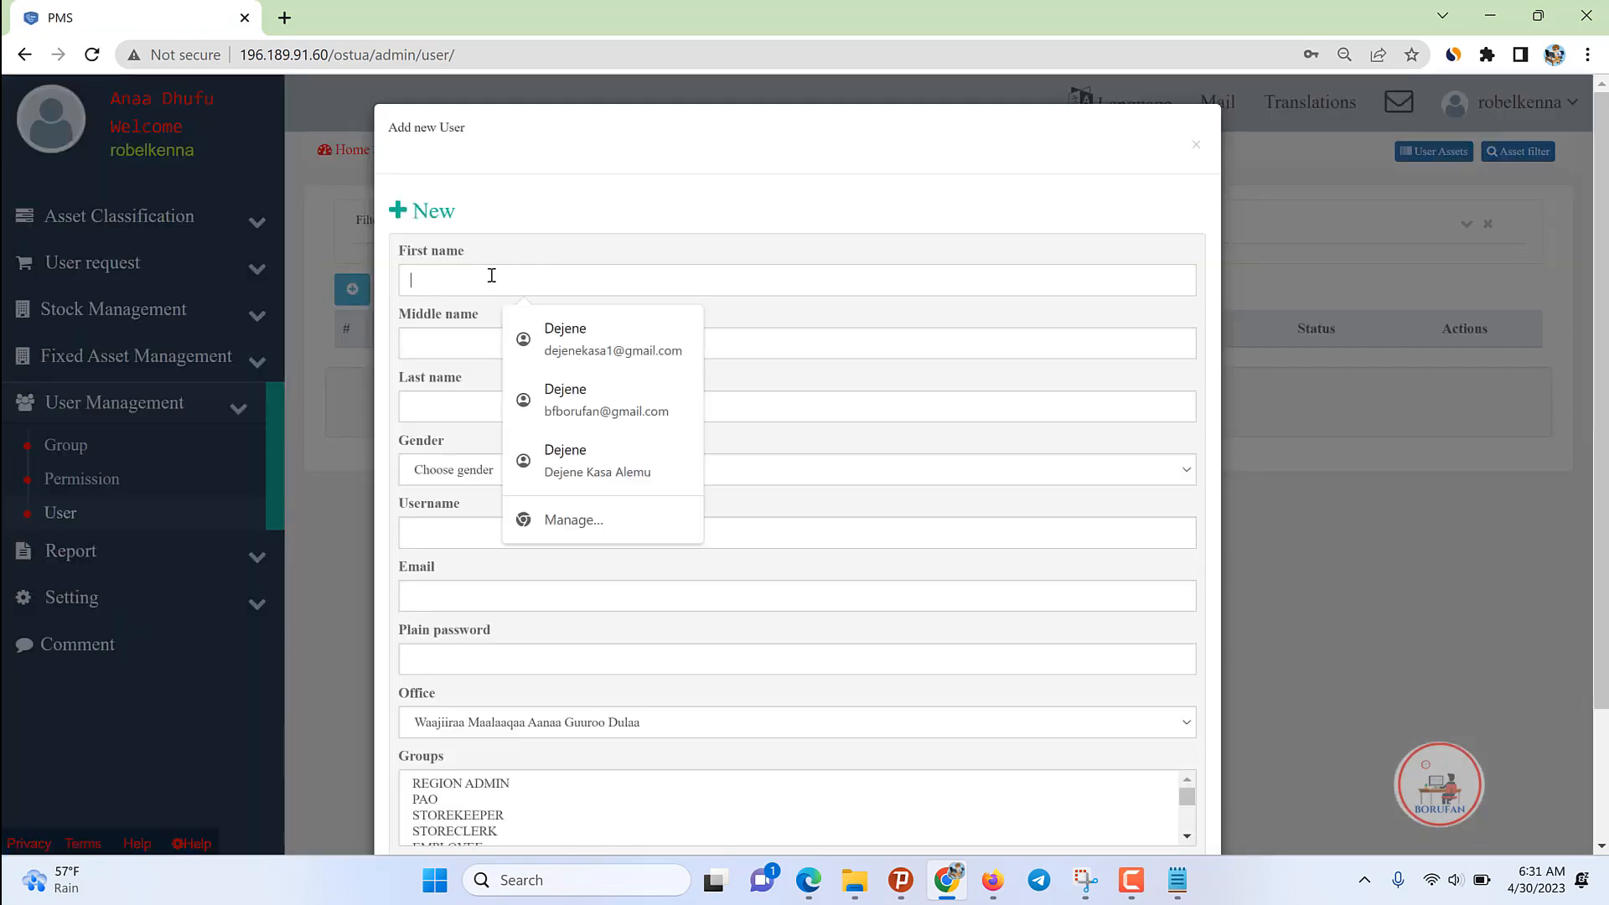
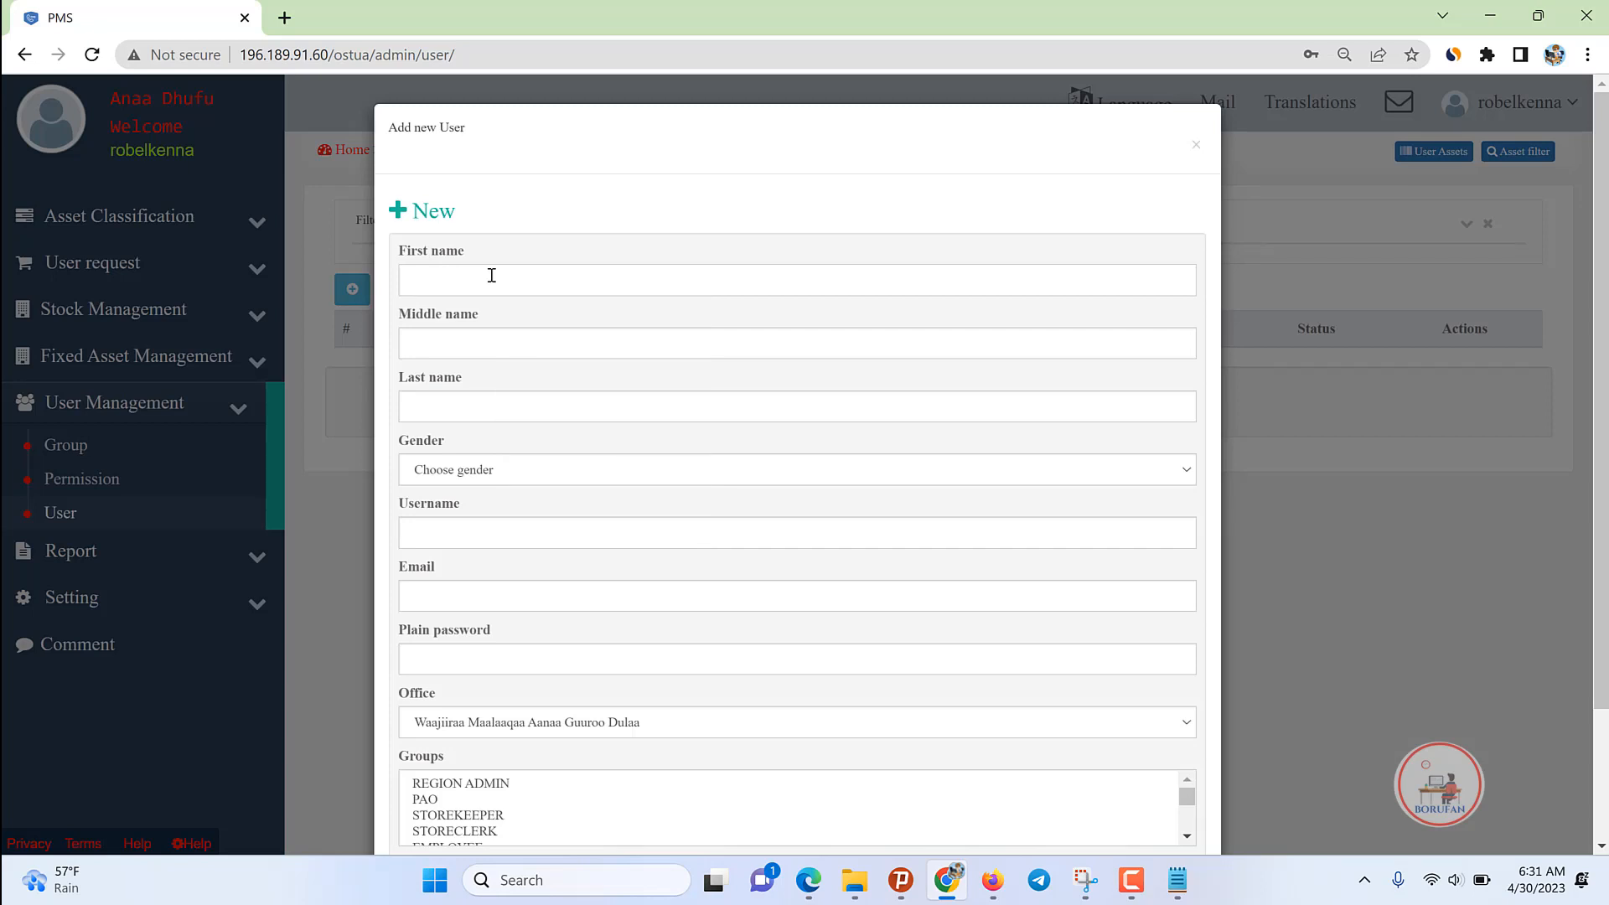
key(Tab)
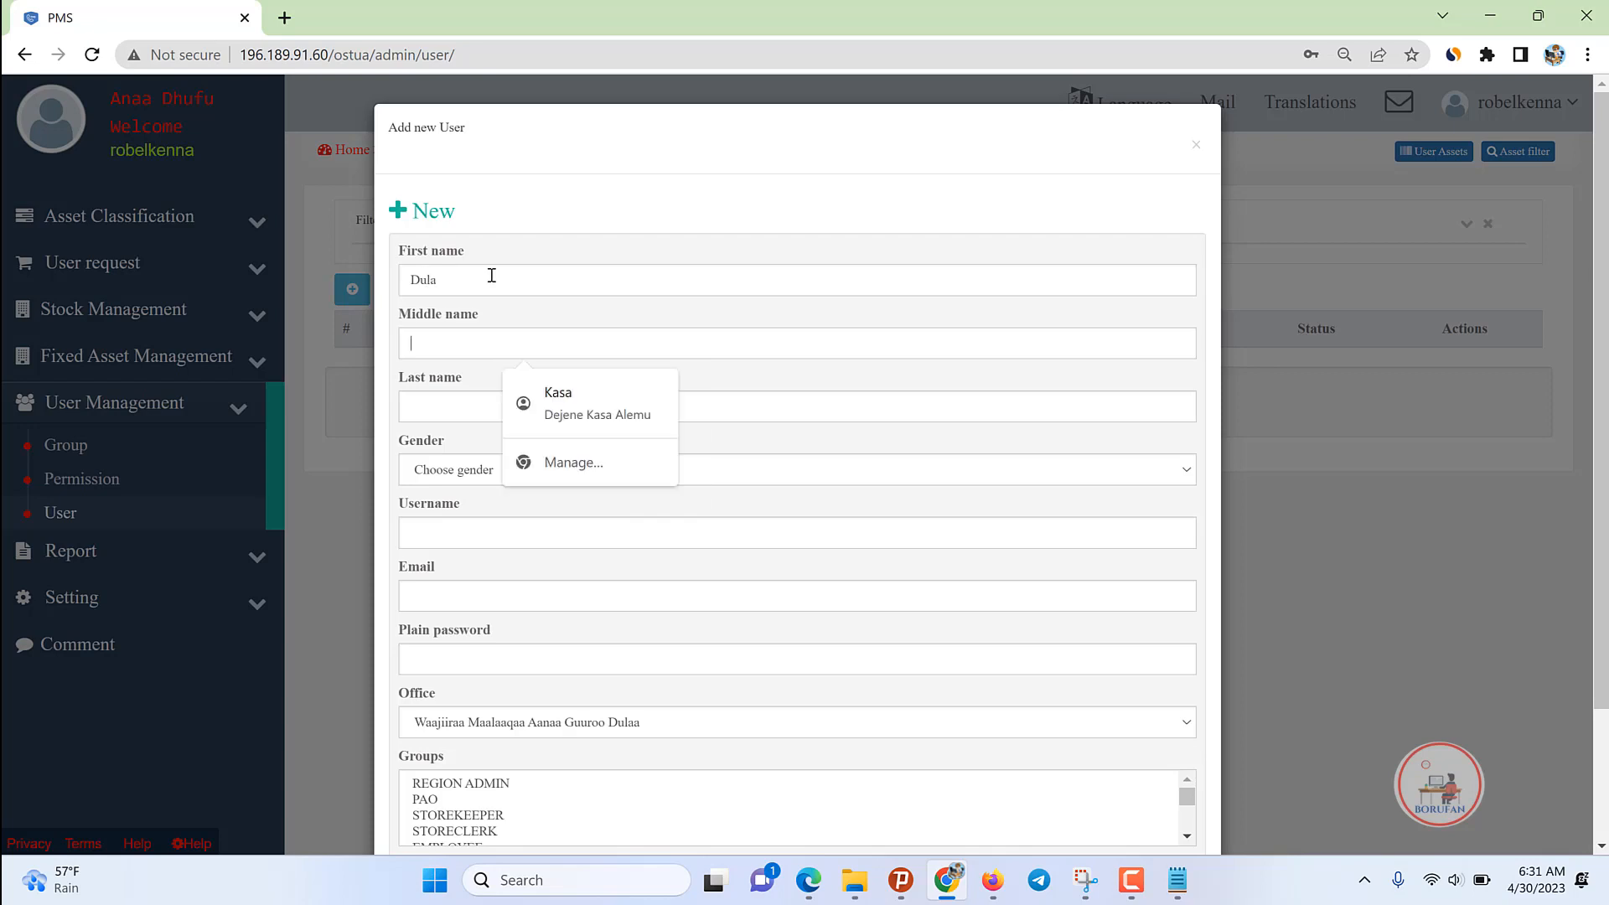
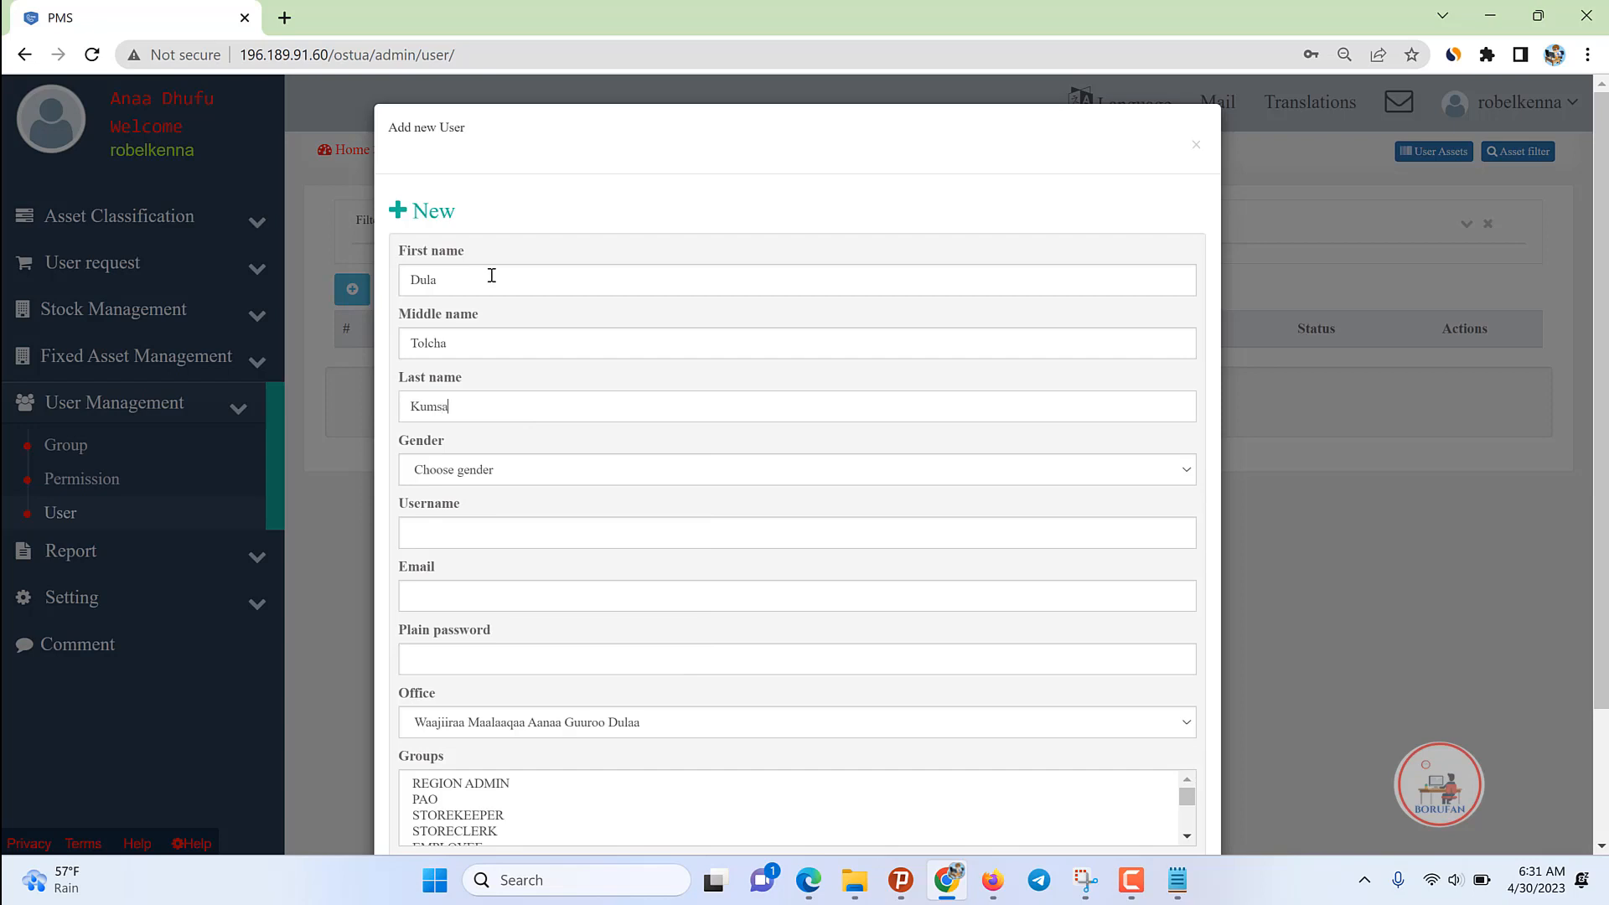
click(495, 466)
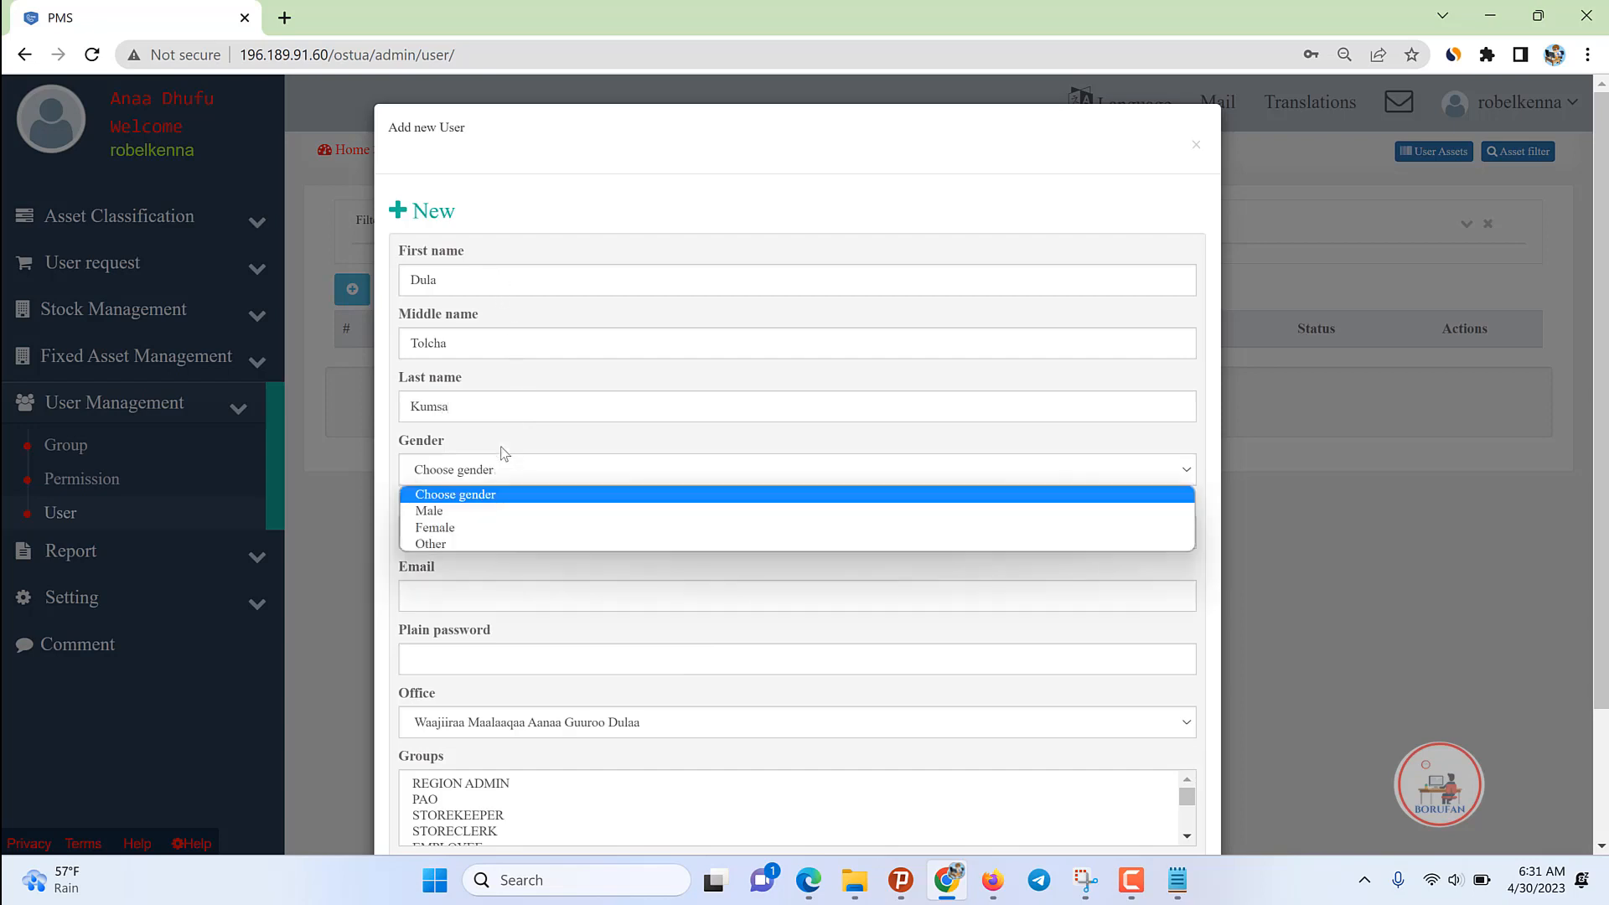
click(439, 513)
click(414, 536)
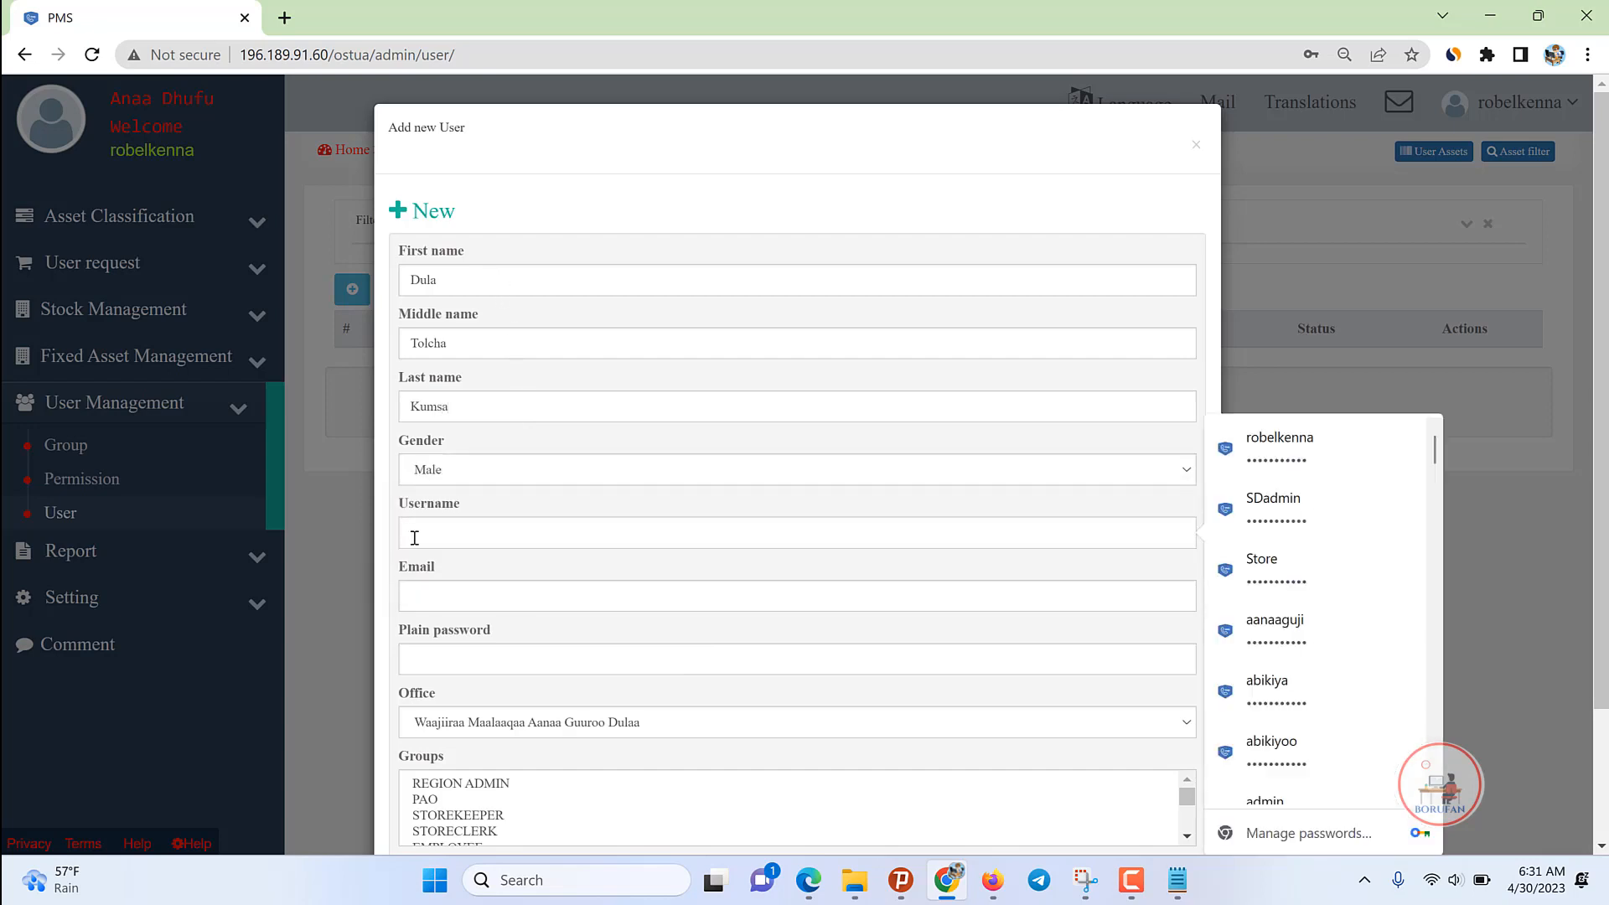
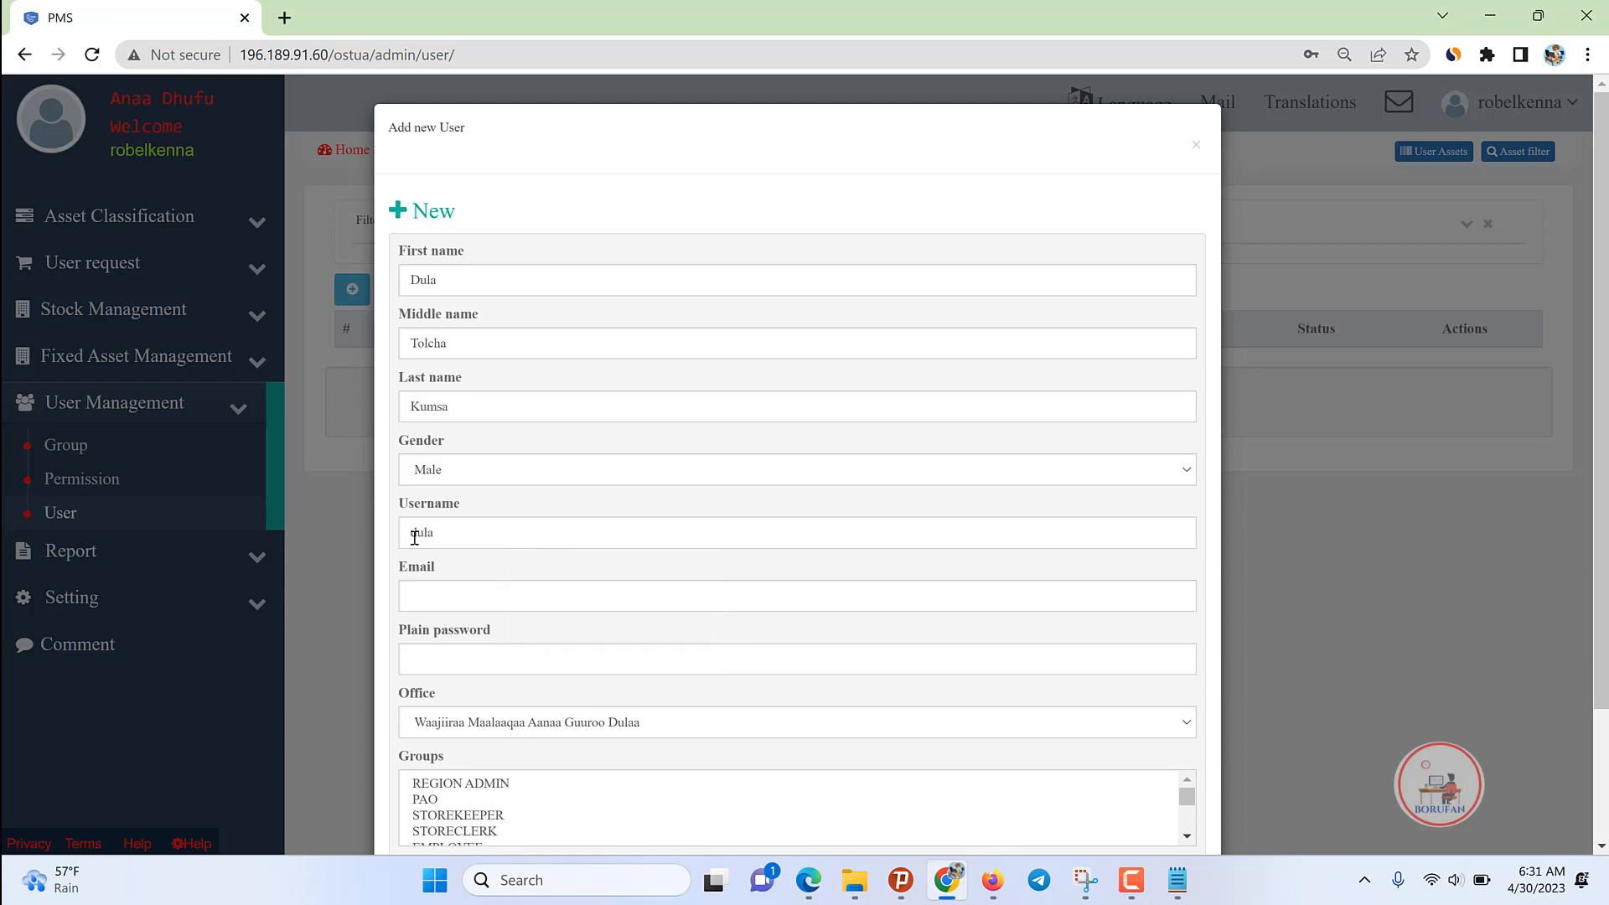
double_click(435, 533)
key(ctrl+c)
click(437, 600)
key(ctrl+v)
text(@gm)
click(425, 646)
text(••)
Step: Select all groups, then deselect CLASSIFICATION, GENERAL DIRECTOR, FINANCE HEAD, DEPUTIES, DEVELOPERS and others
scroll(593, 787, down, 1)
scroll(1217, 620, down, 1)
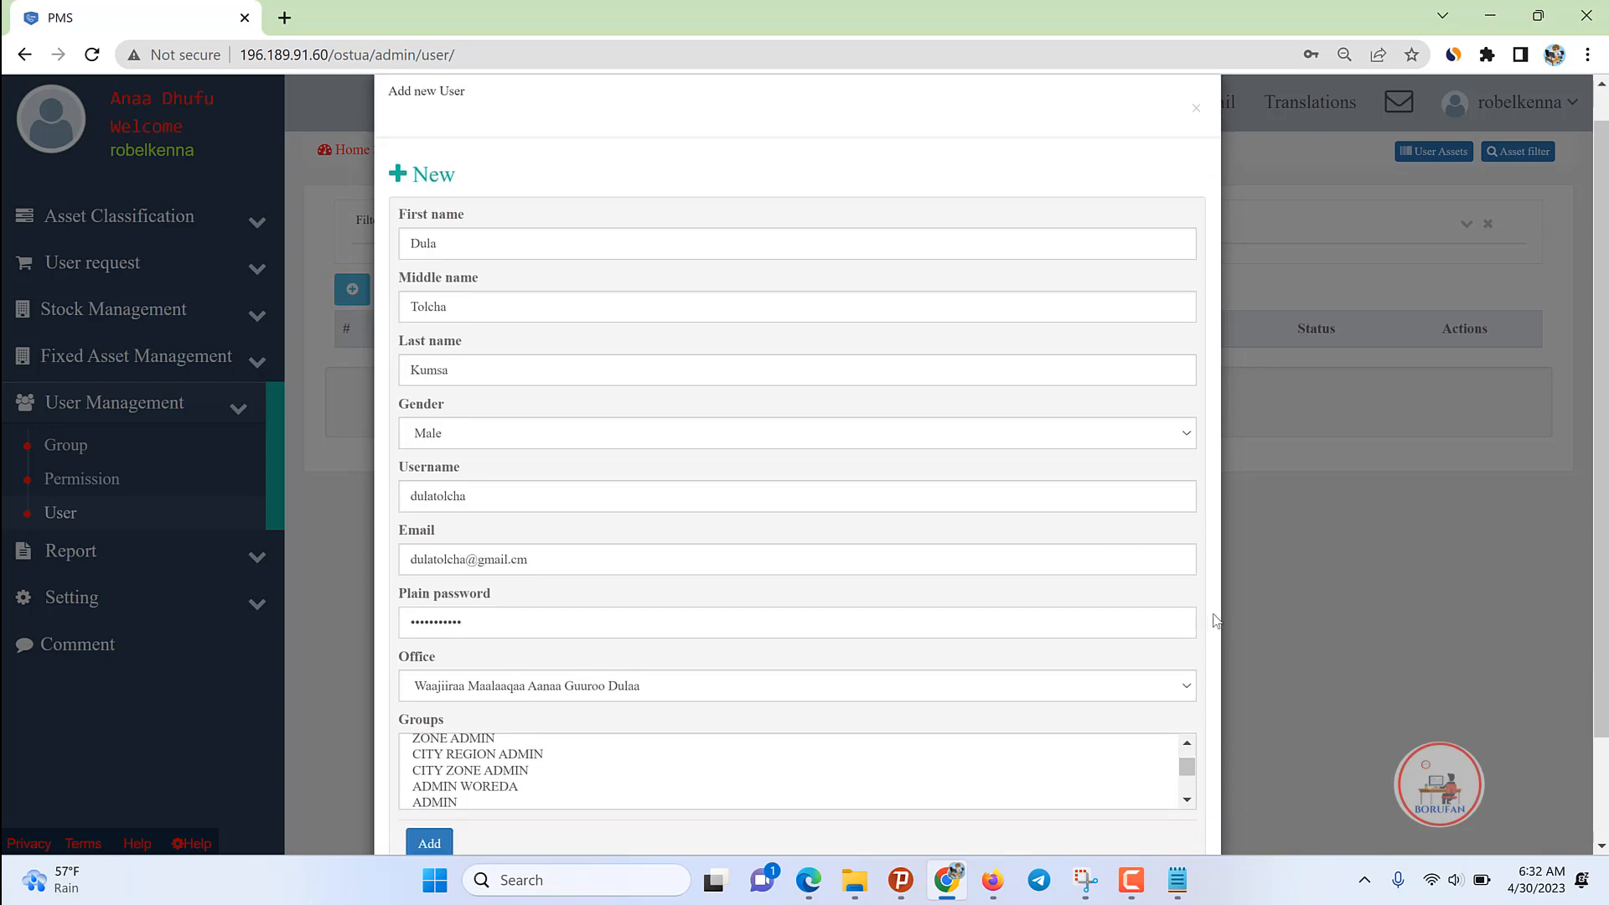
scroll(1217, 620, down, 1)
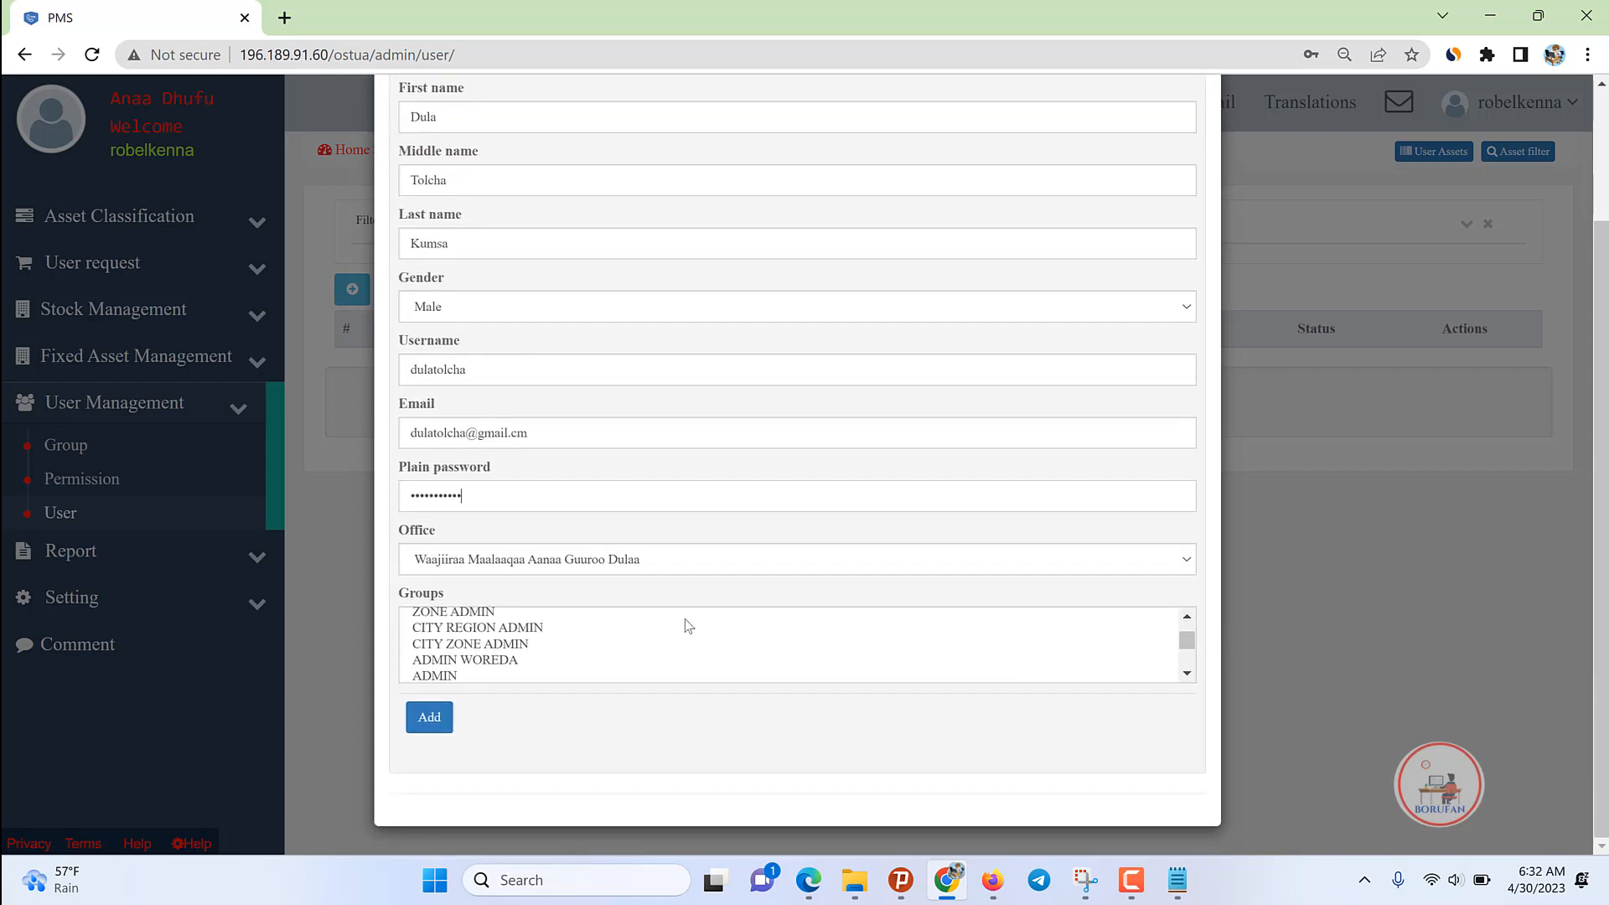
click(462, 620)
scroll(464, 622, up, 1)
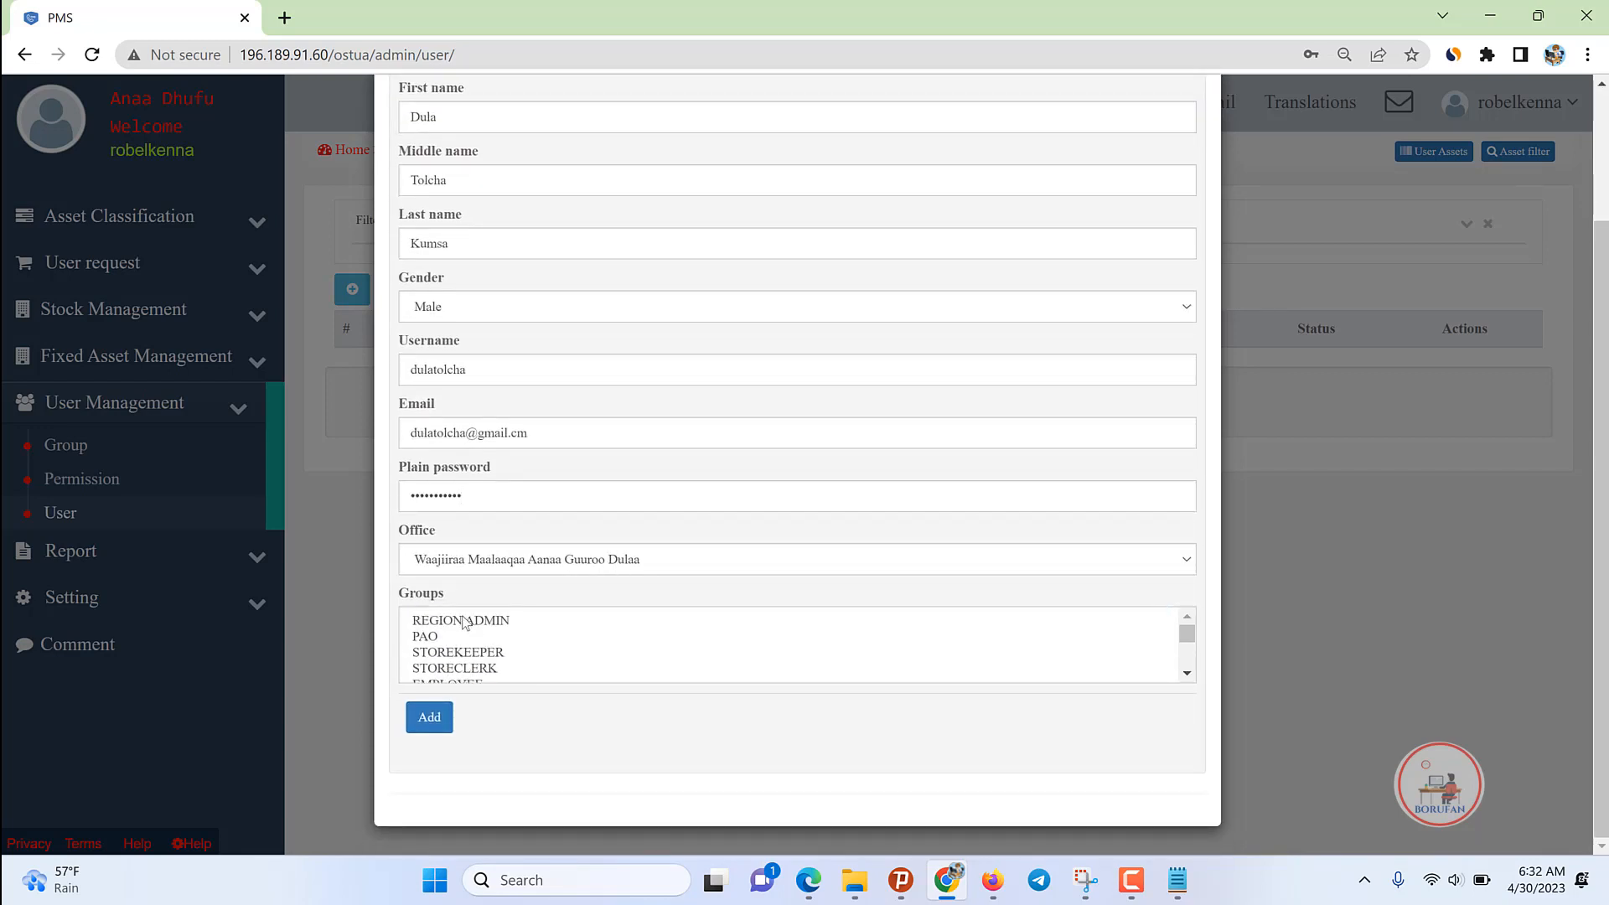
key(ctrl+a)
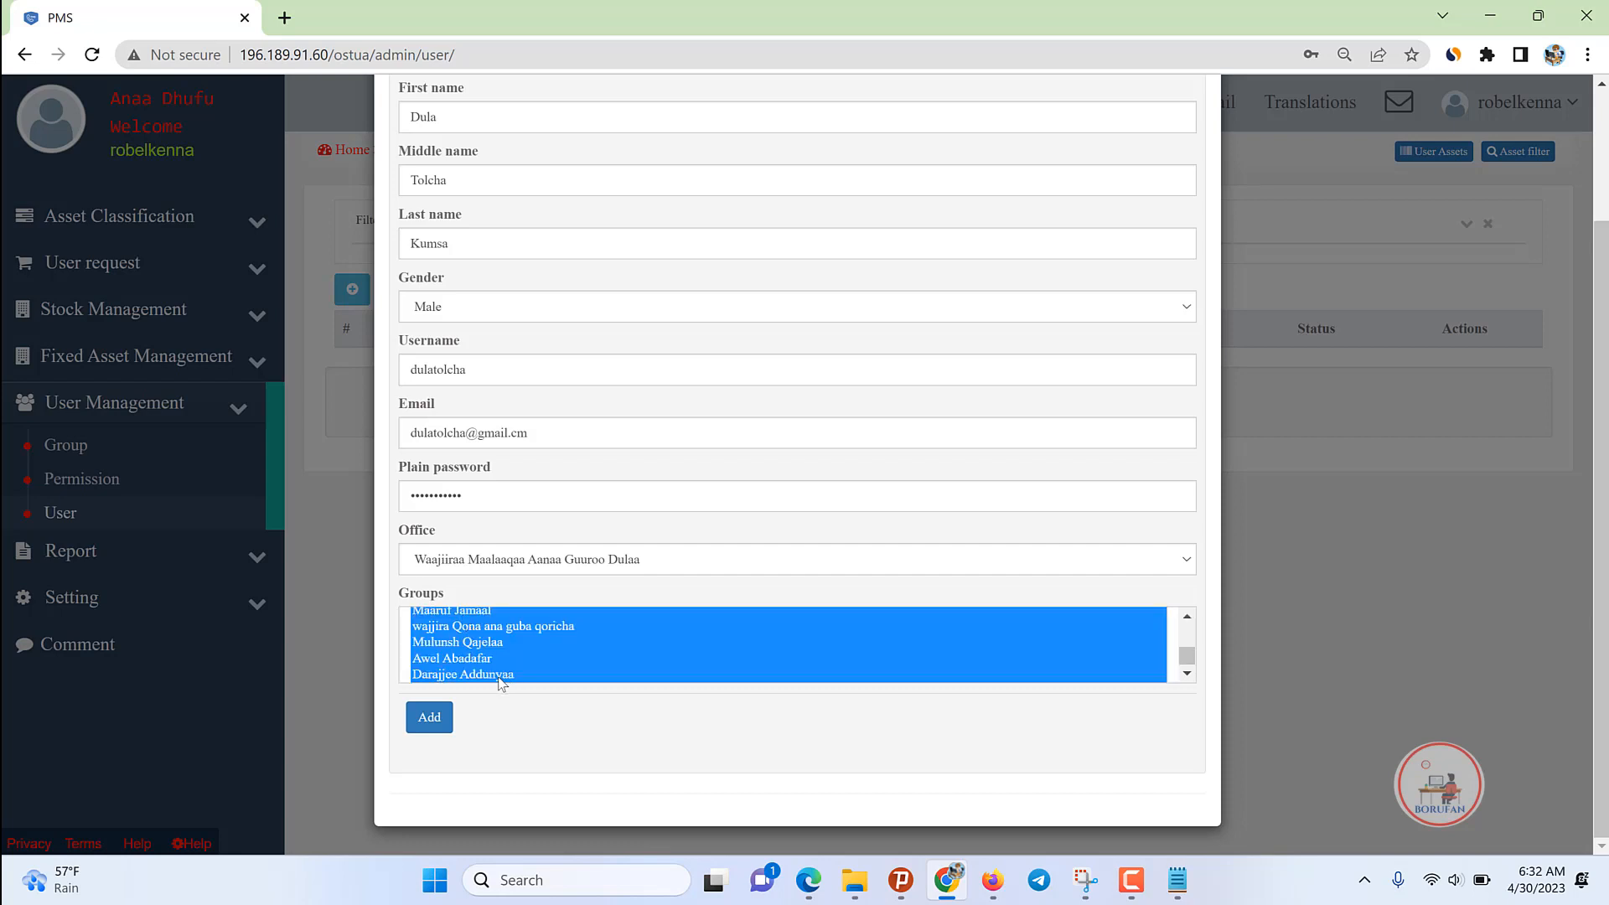
click(1187, 676)
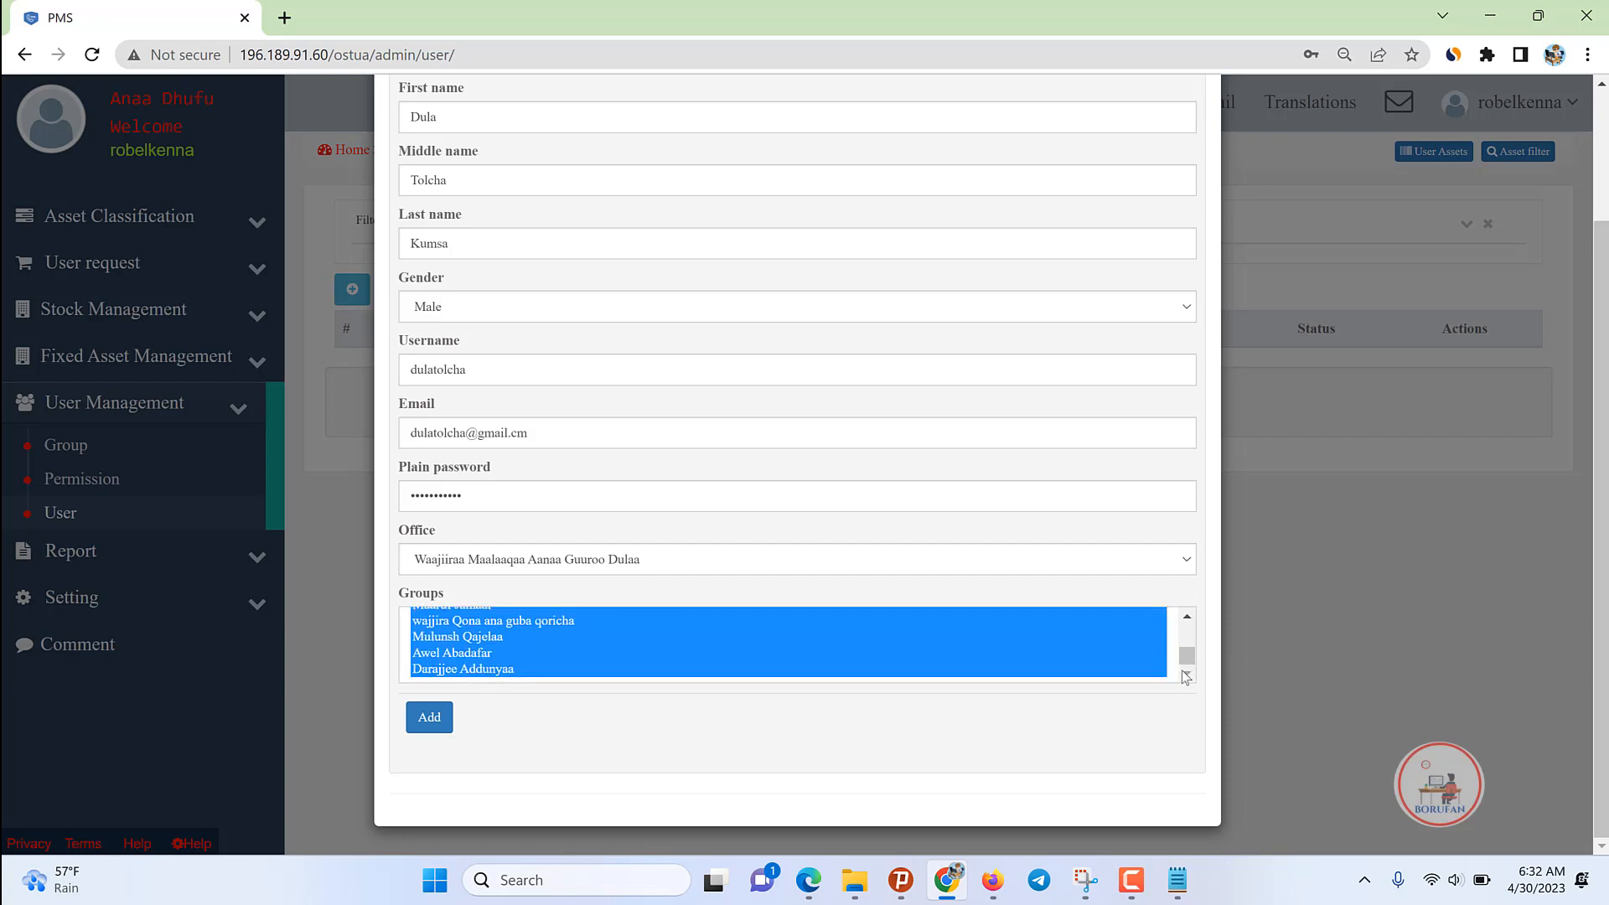
ctrl+click(479, 653)
ctrl+click(479, 668)
ctrl+click(475, 637)
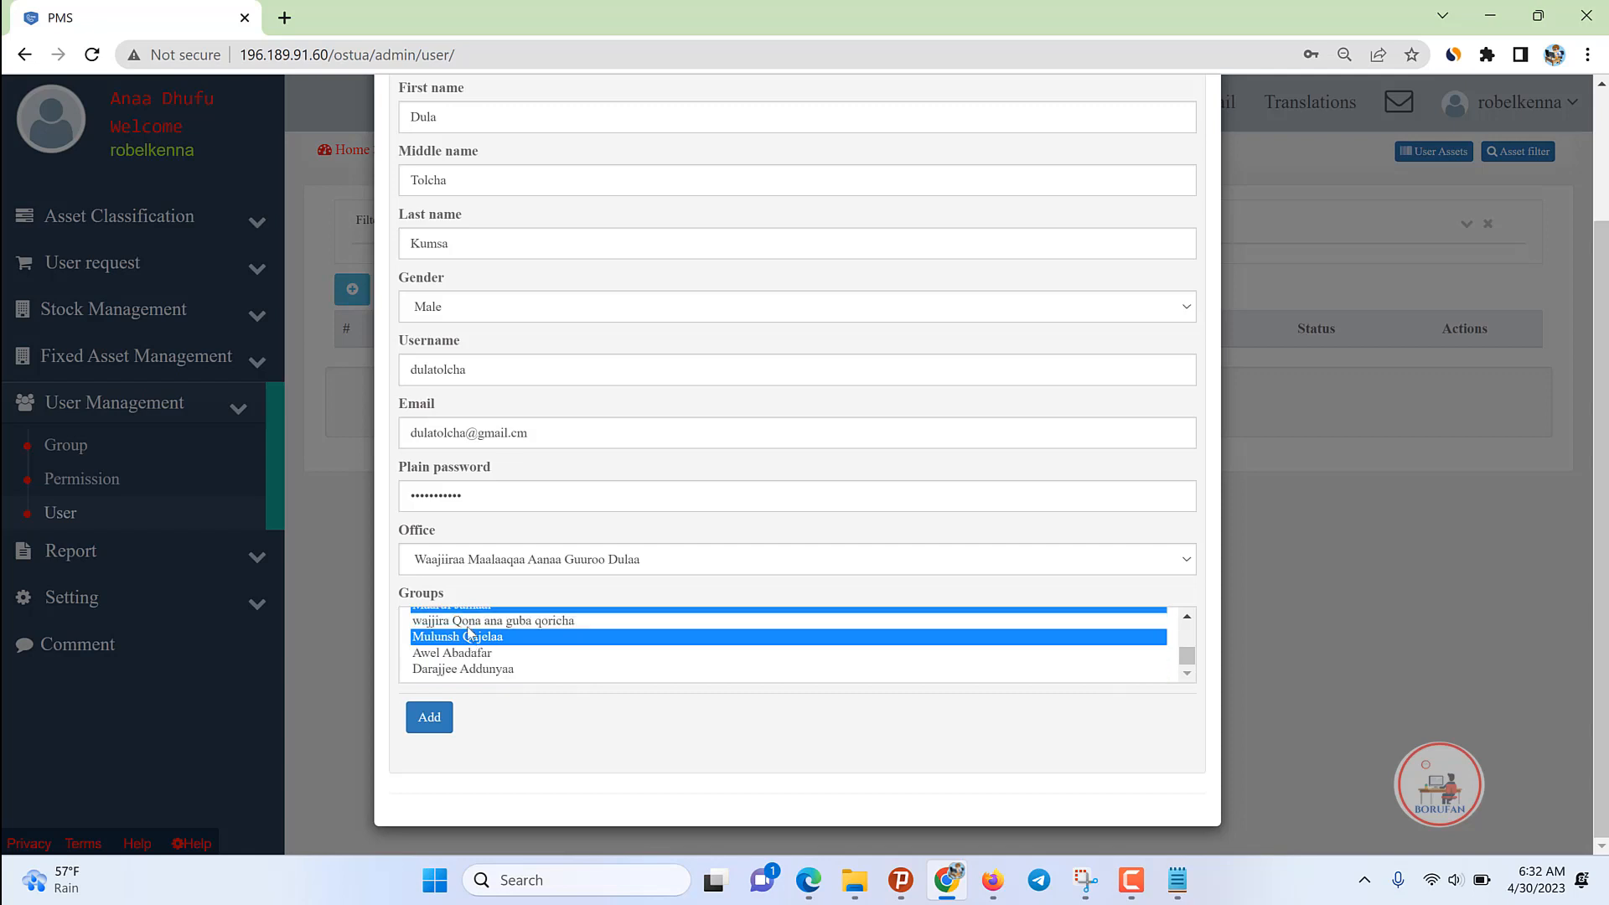
ctrl+click(474, 621)
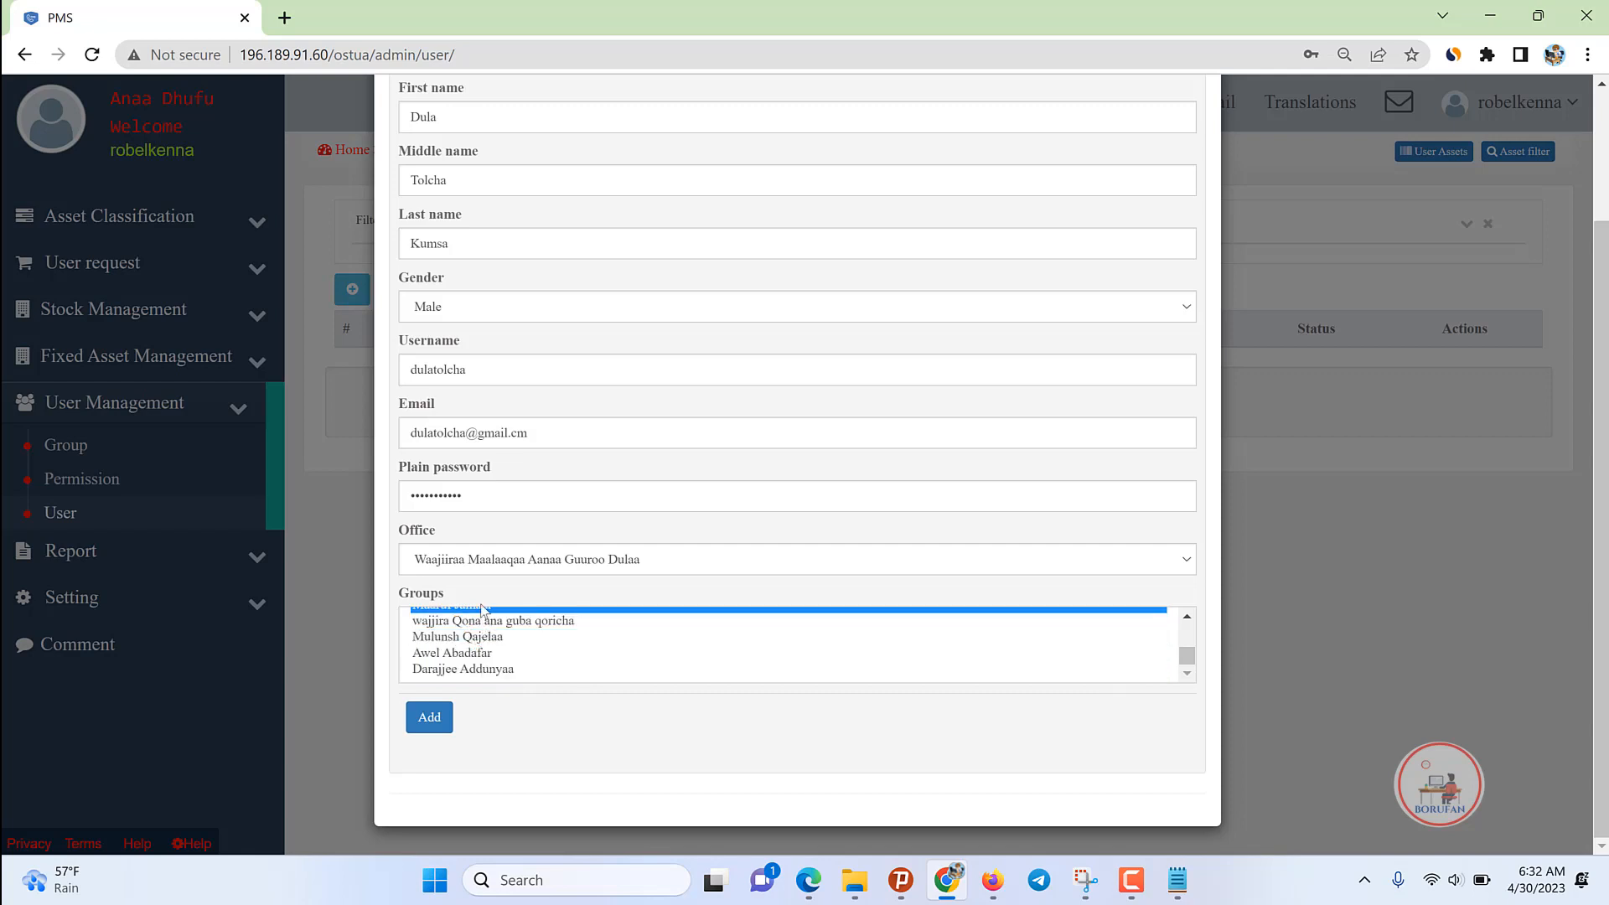
click(1186, 616)
ctrl+click(470, 648)
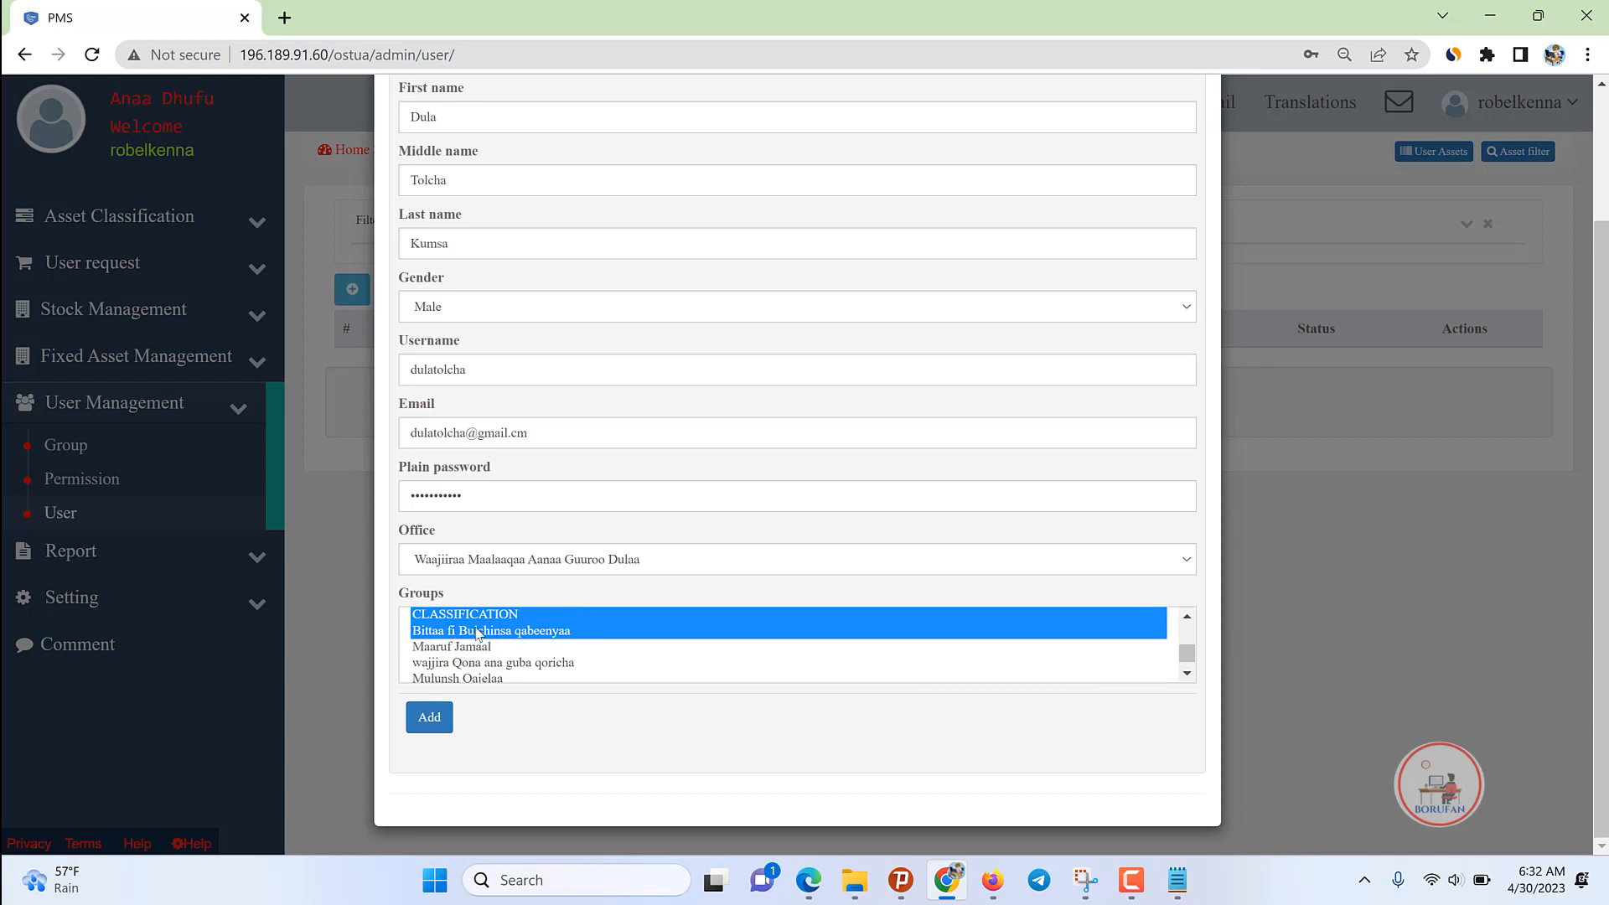
ctrl+click(476, 632)
ctrl+click(481, 617)
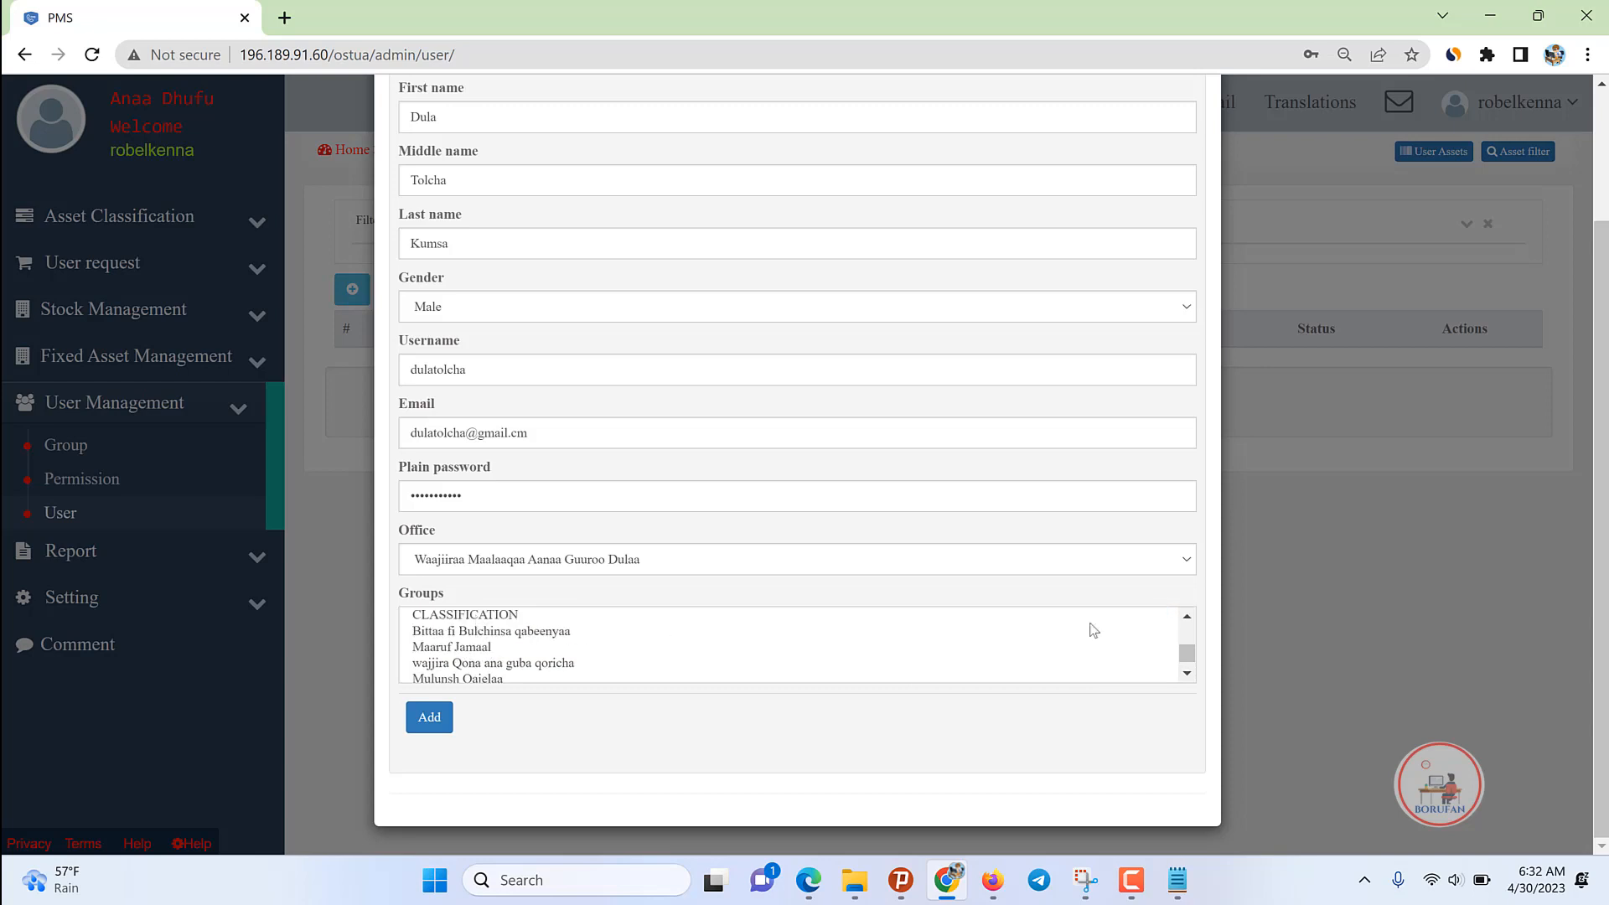
click(1187, 616)
ctrl+click(524, 642)
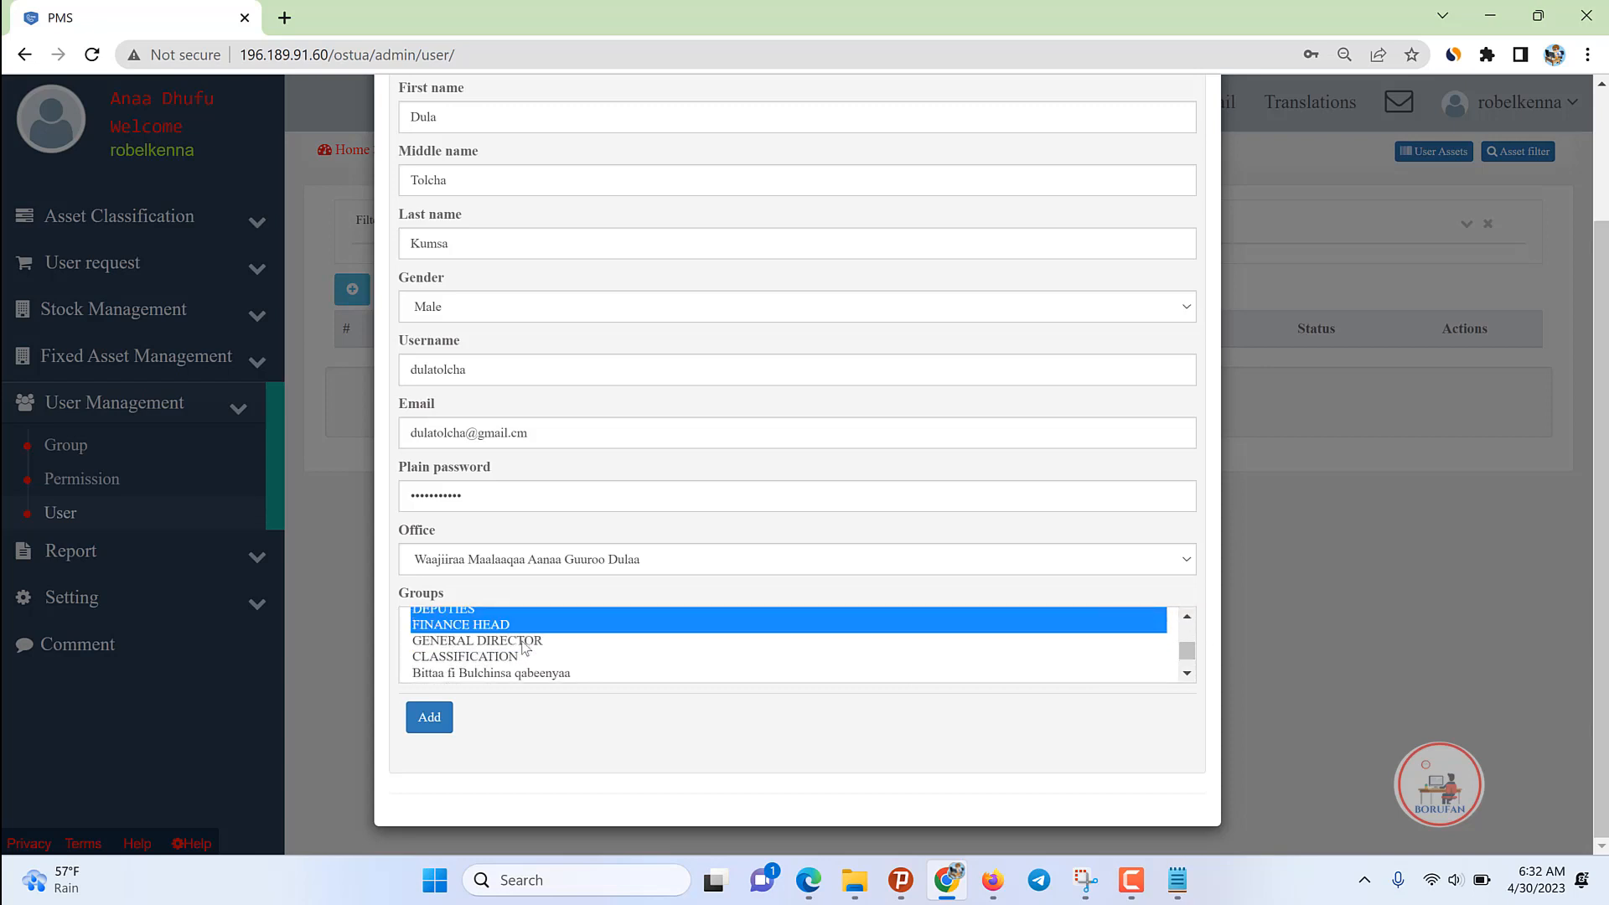
ctrl+click(496, 627)
click(1187, 616)
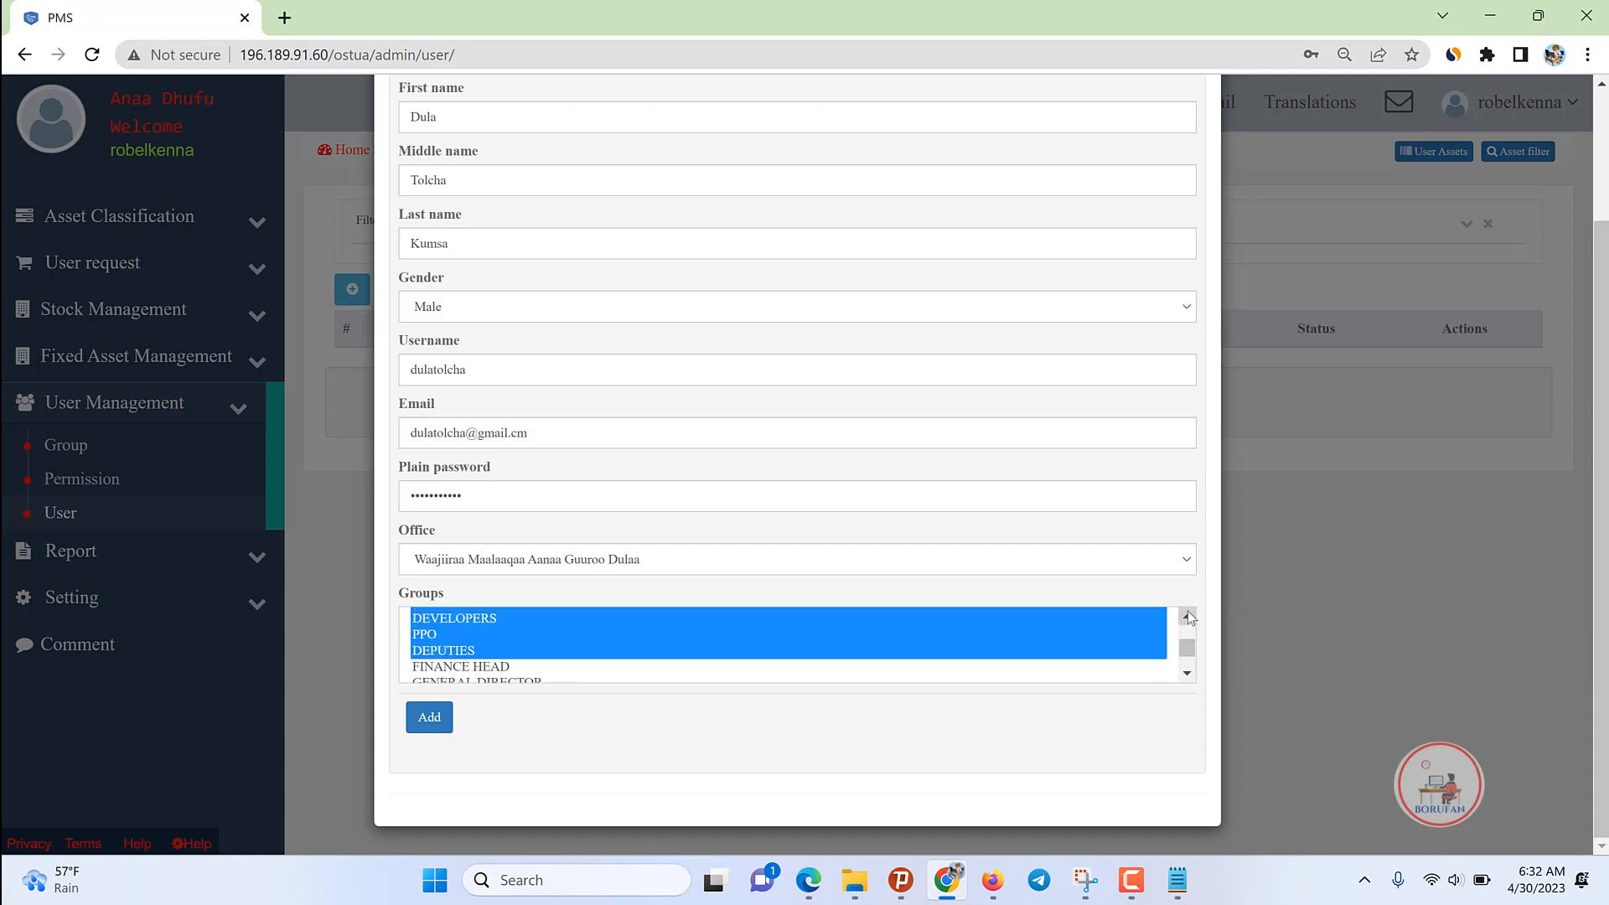
ctrl+click(446, 650)
ctrl+click(425, 634)
ctrl+click(450, 622)
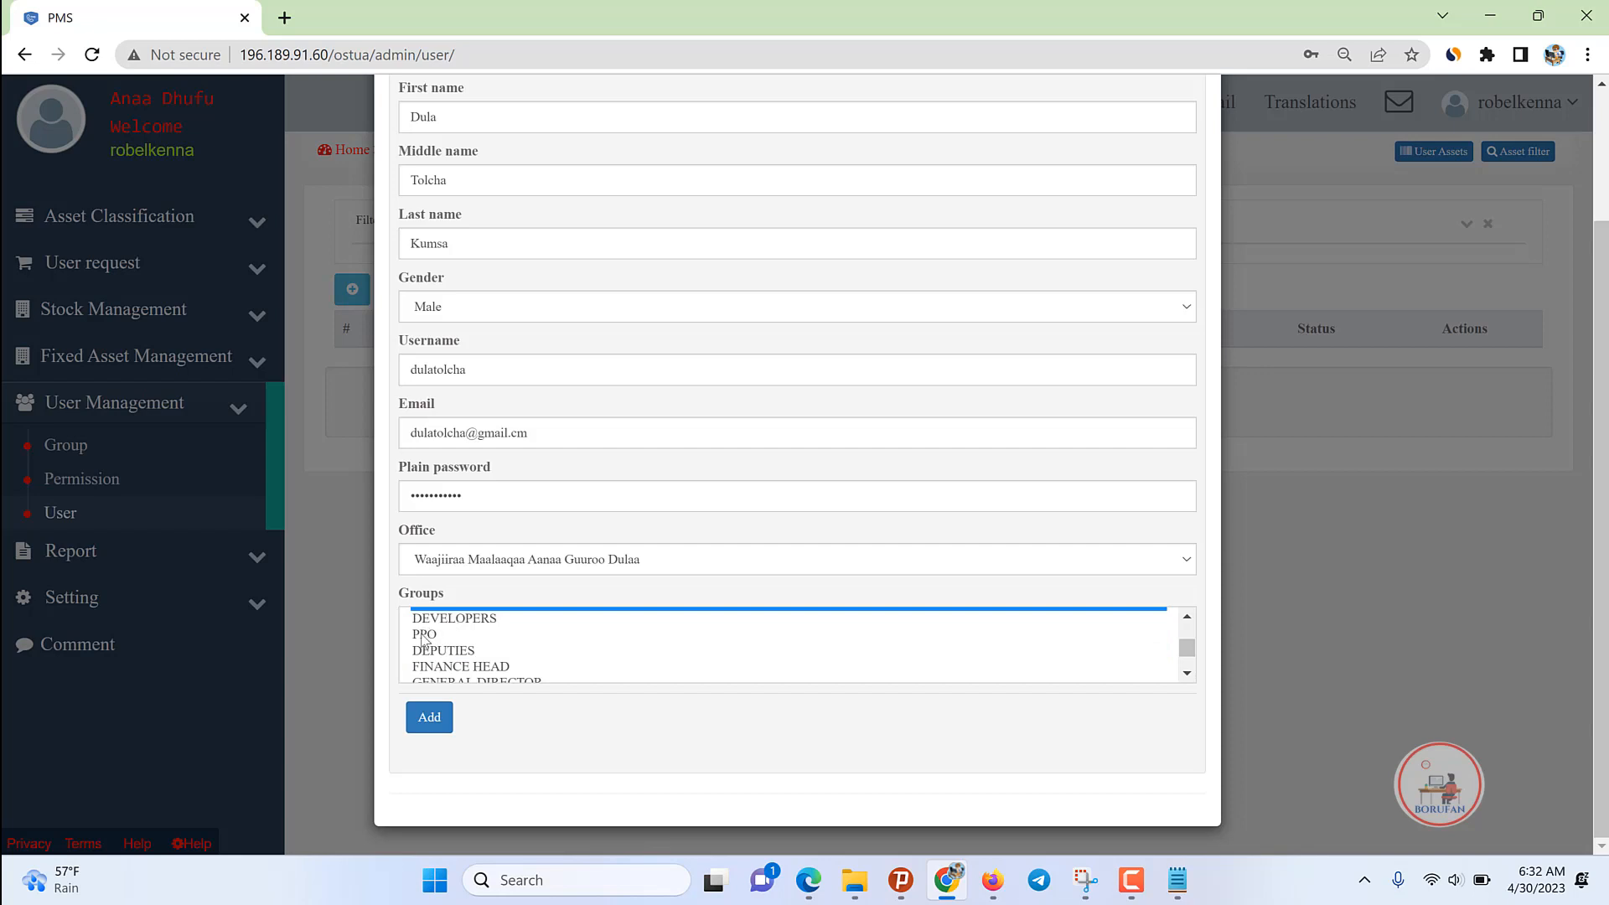
Step: Keep PPO, deselect GENERAL REPORT VIEW, BUREAU, REGION, CITY ZONE and CITY REGION ADMIN, then add the user
click(423, 635)
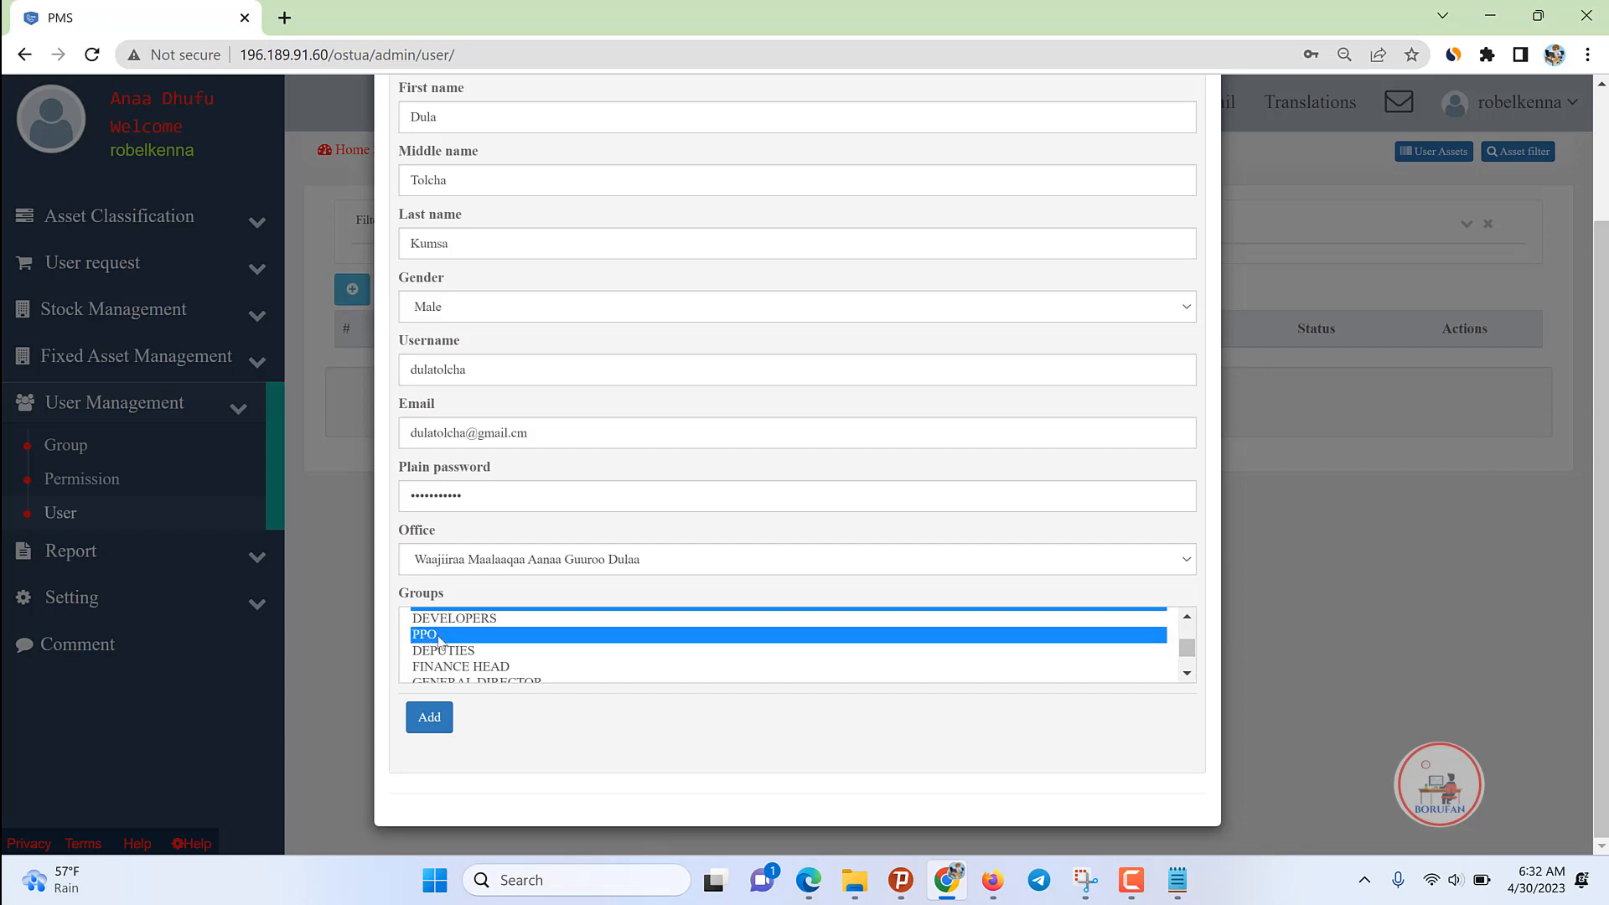
click(1187, 616)
ctrl+click(538, 647)
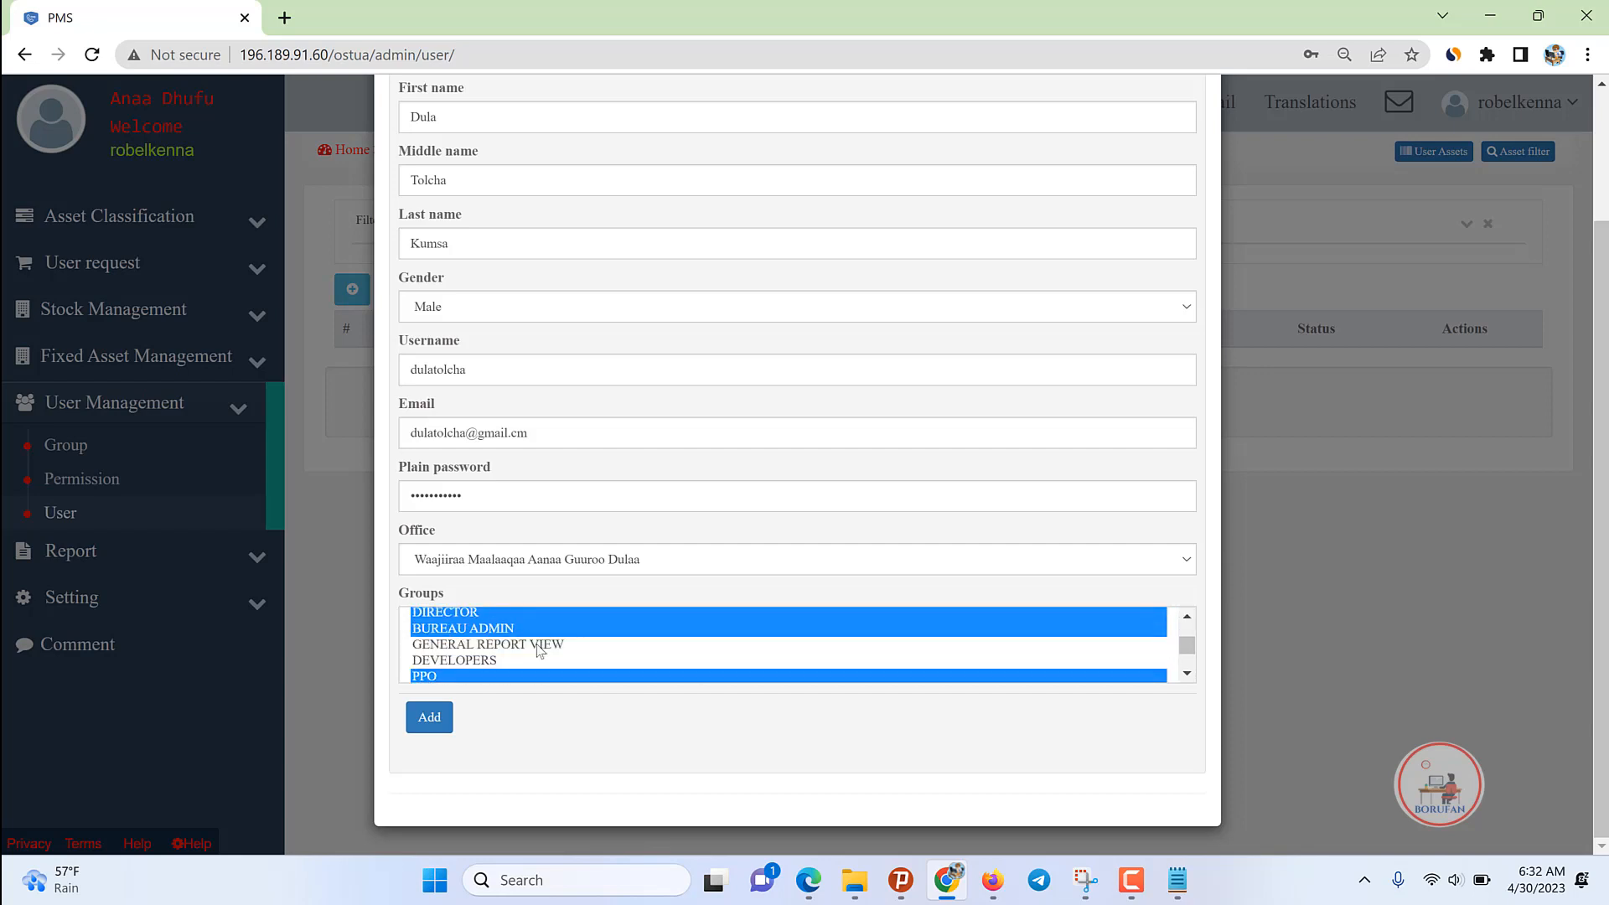
ctrl+click(489, 633)
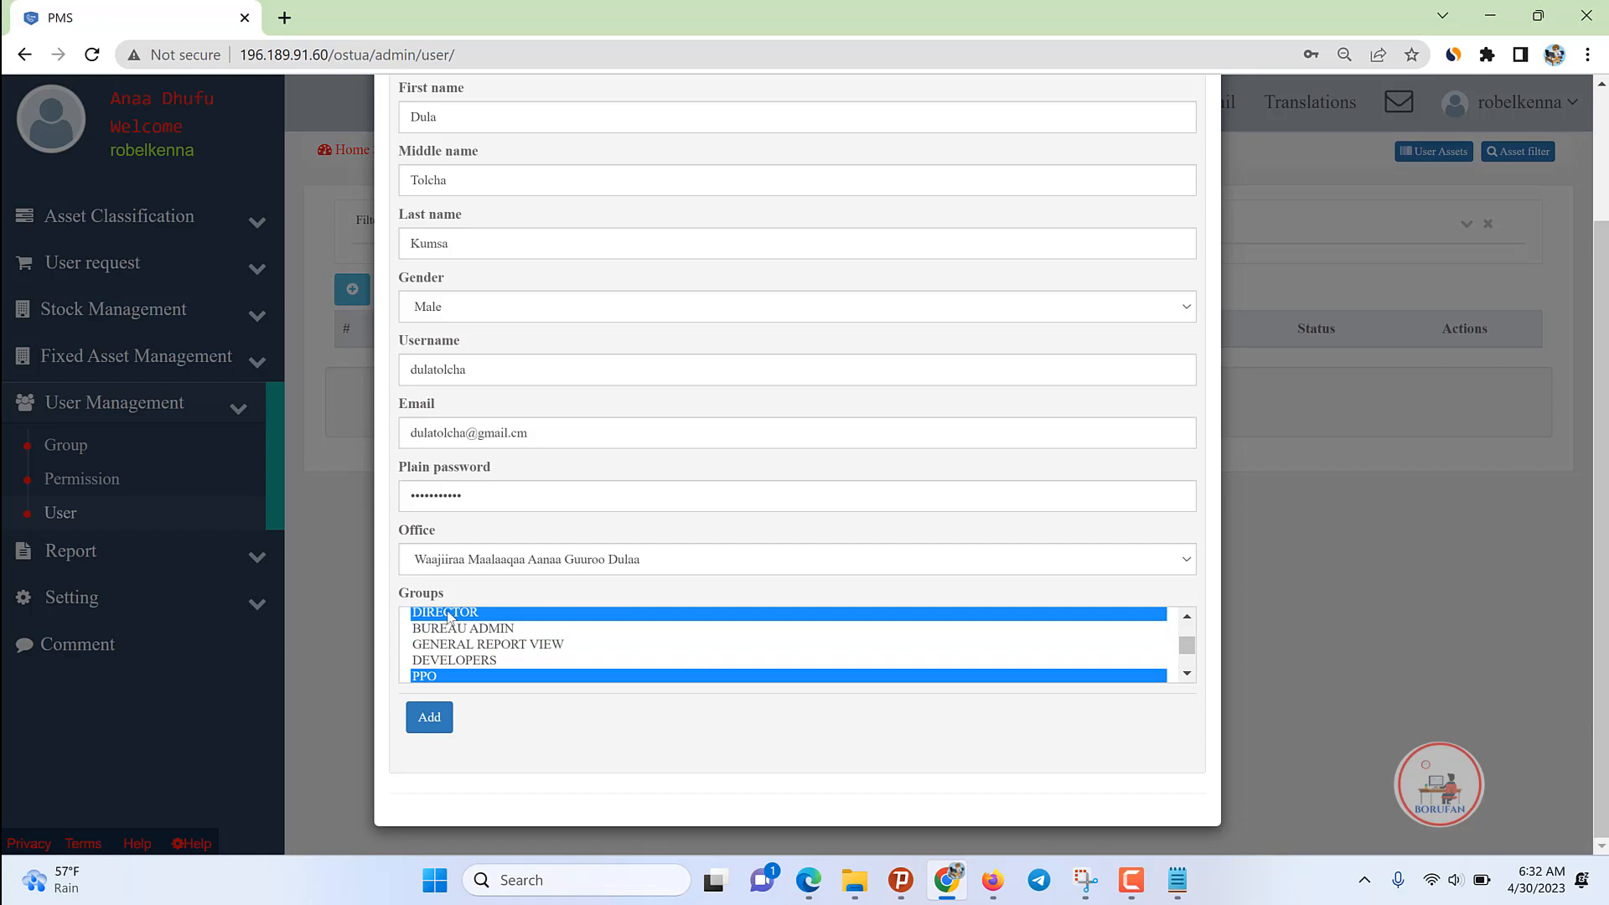
click(1187, 617)
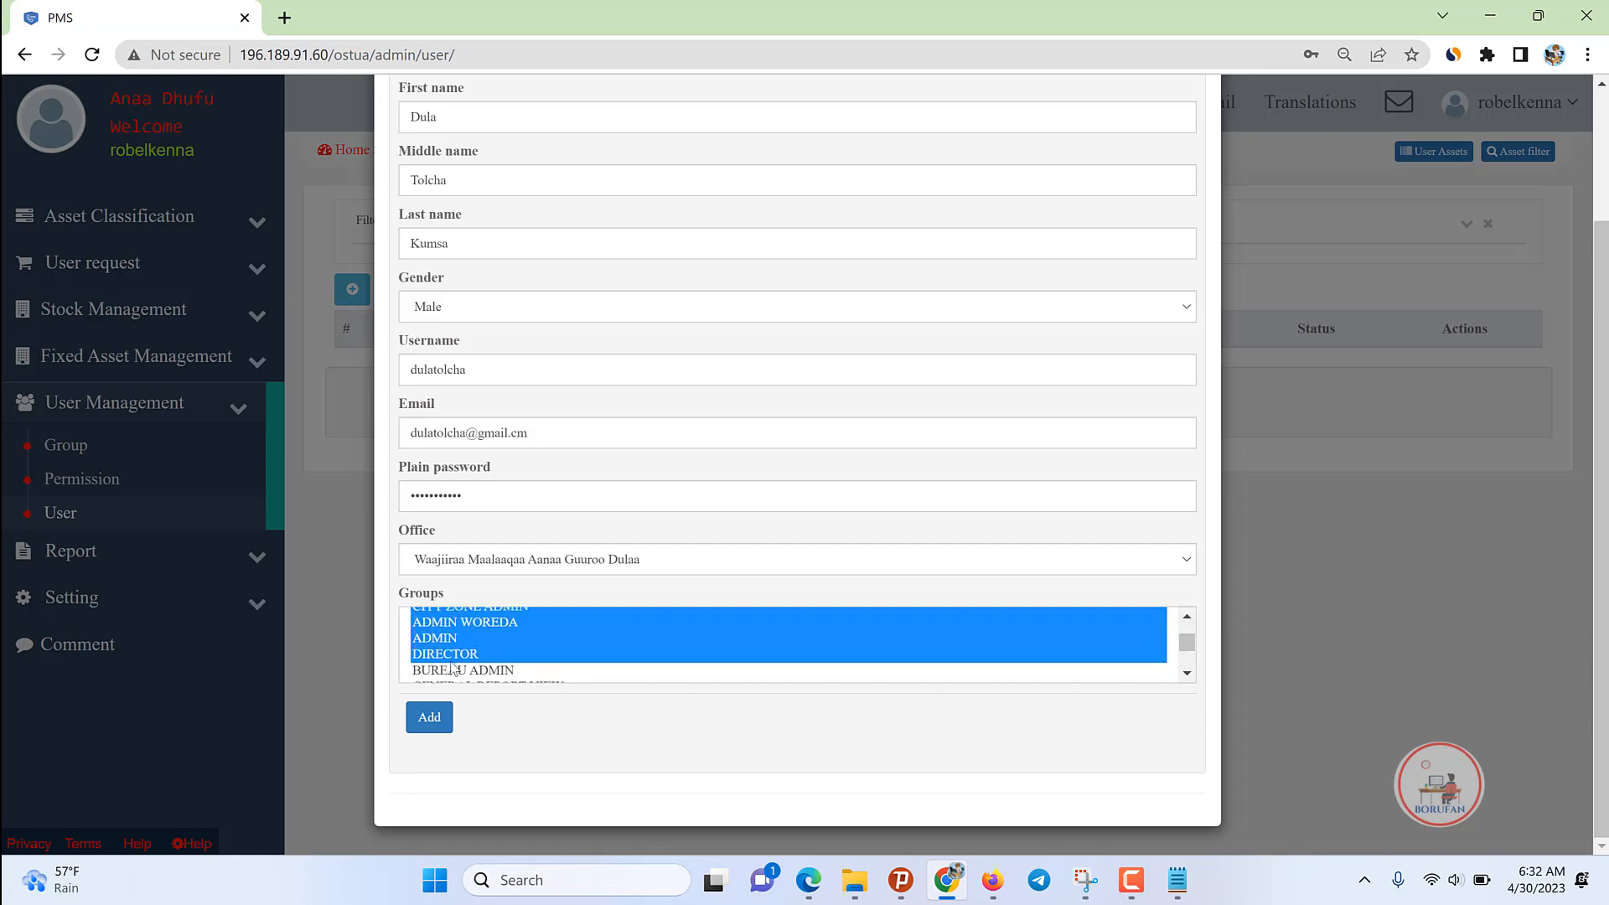
click(1187, 617)
click(1187, 617)
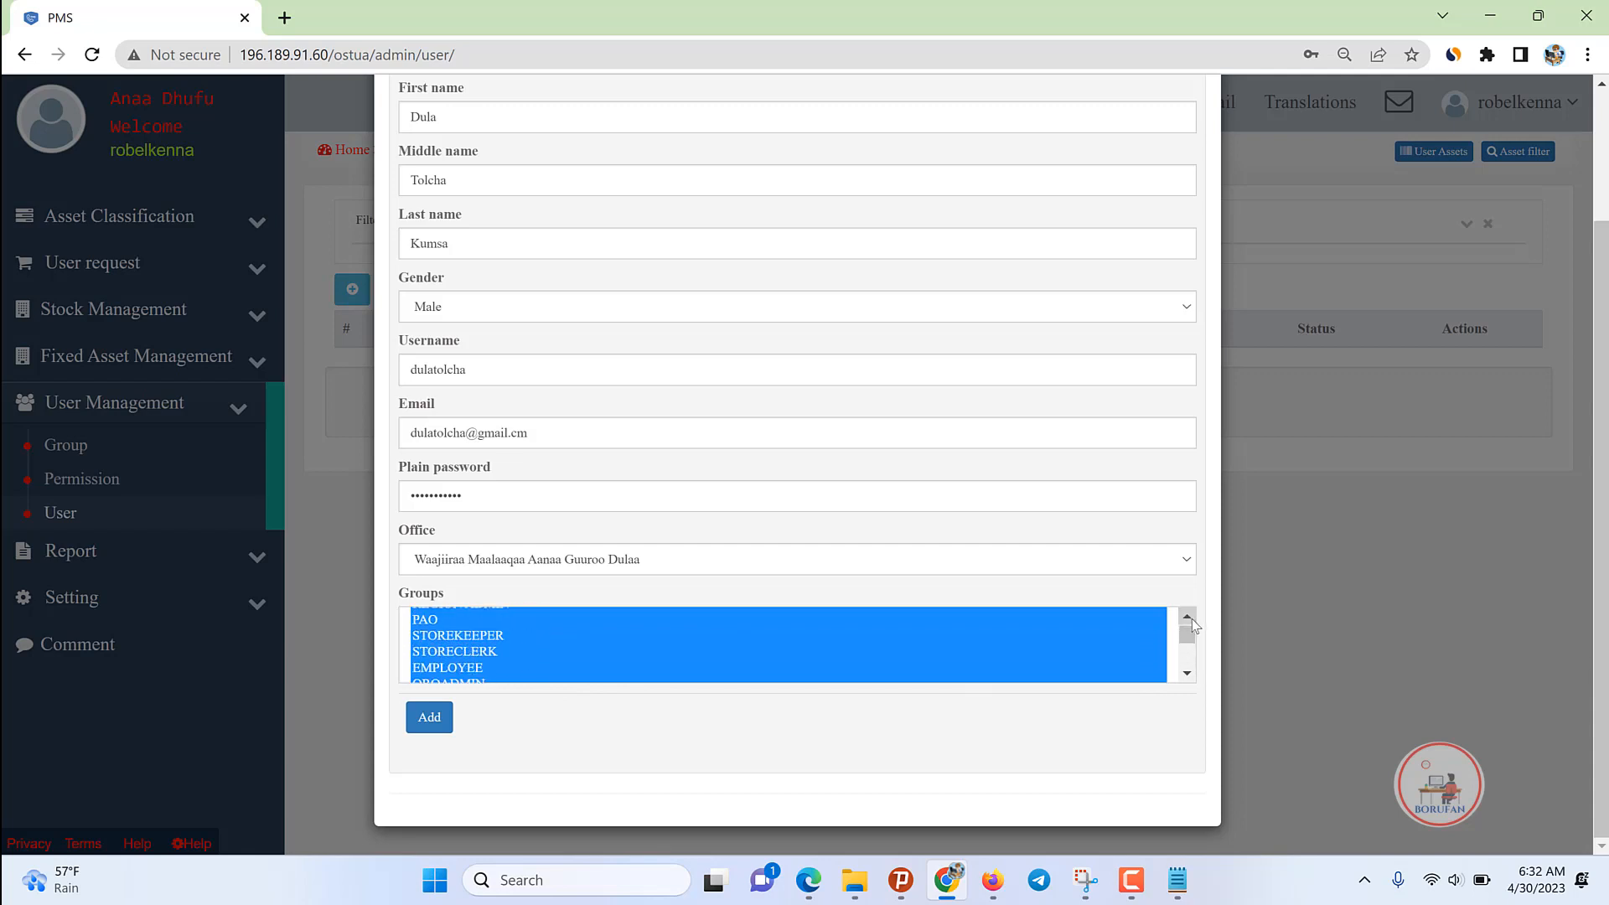
click(1187, 618)
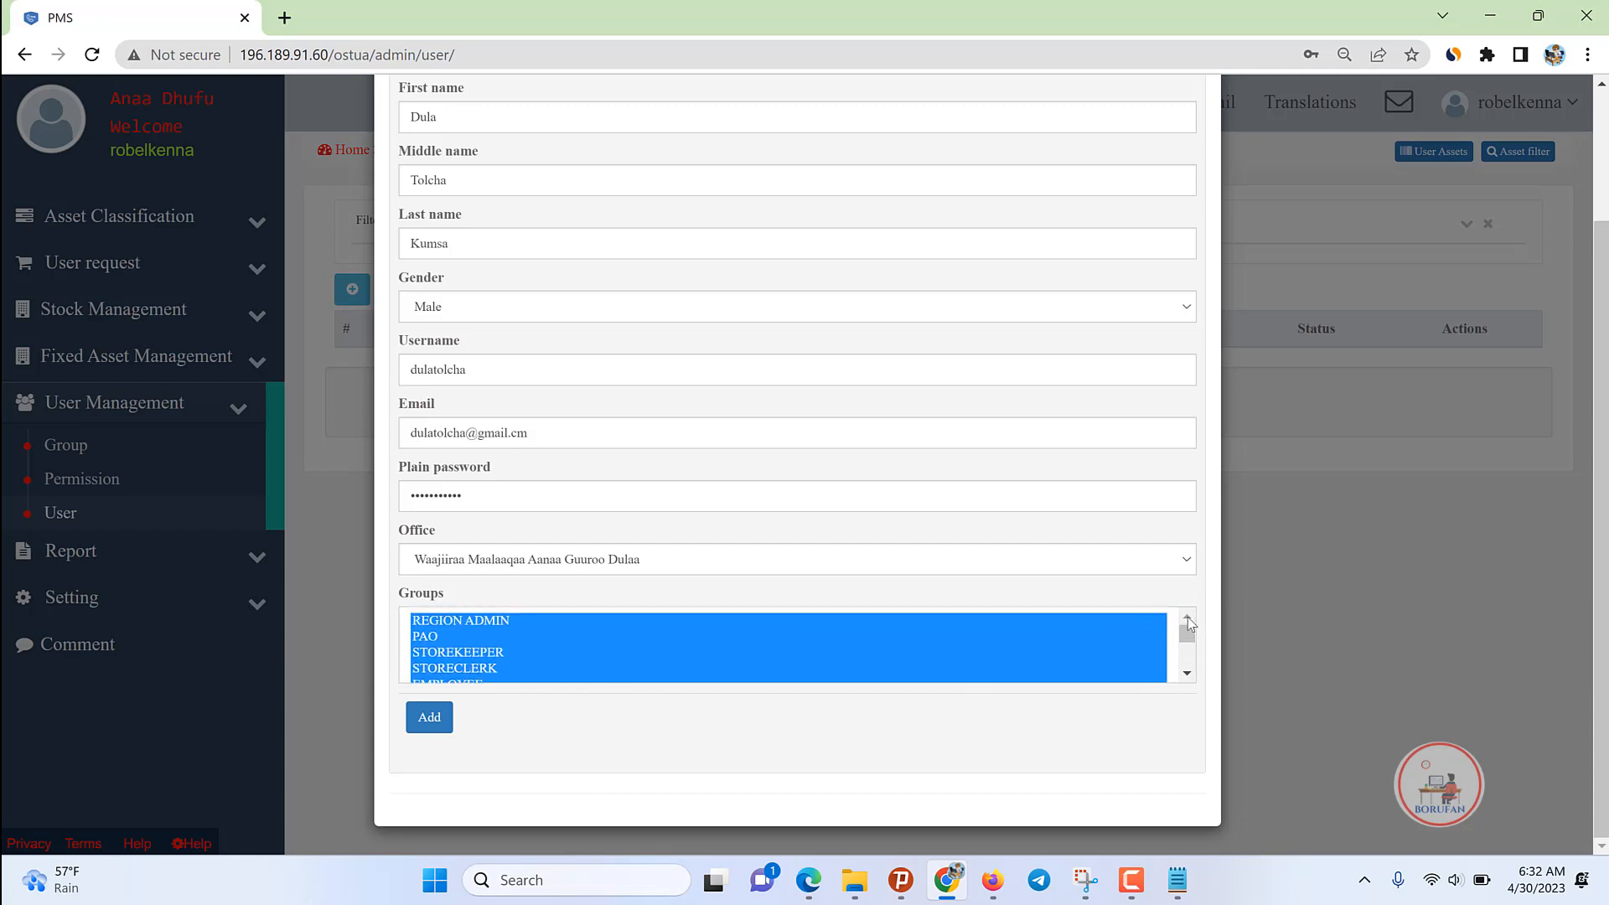
ctrl+click(492, 625)
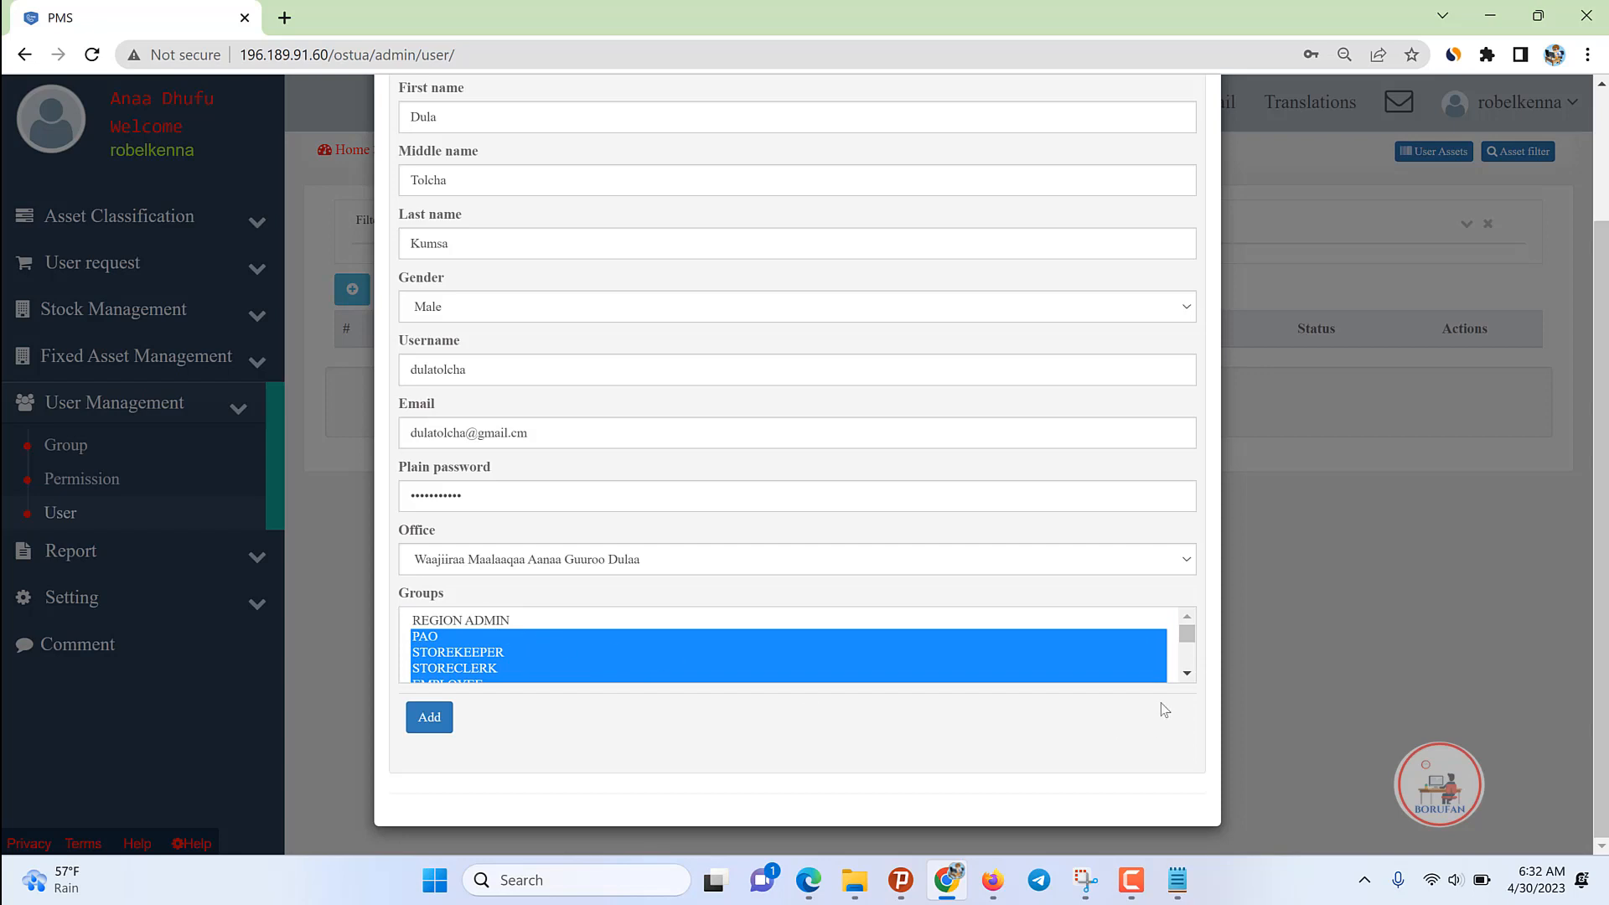
click(1187, 673)
click(1186, 673)
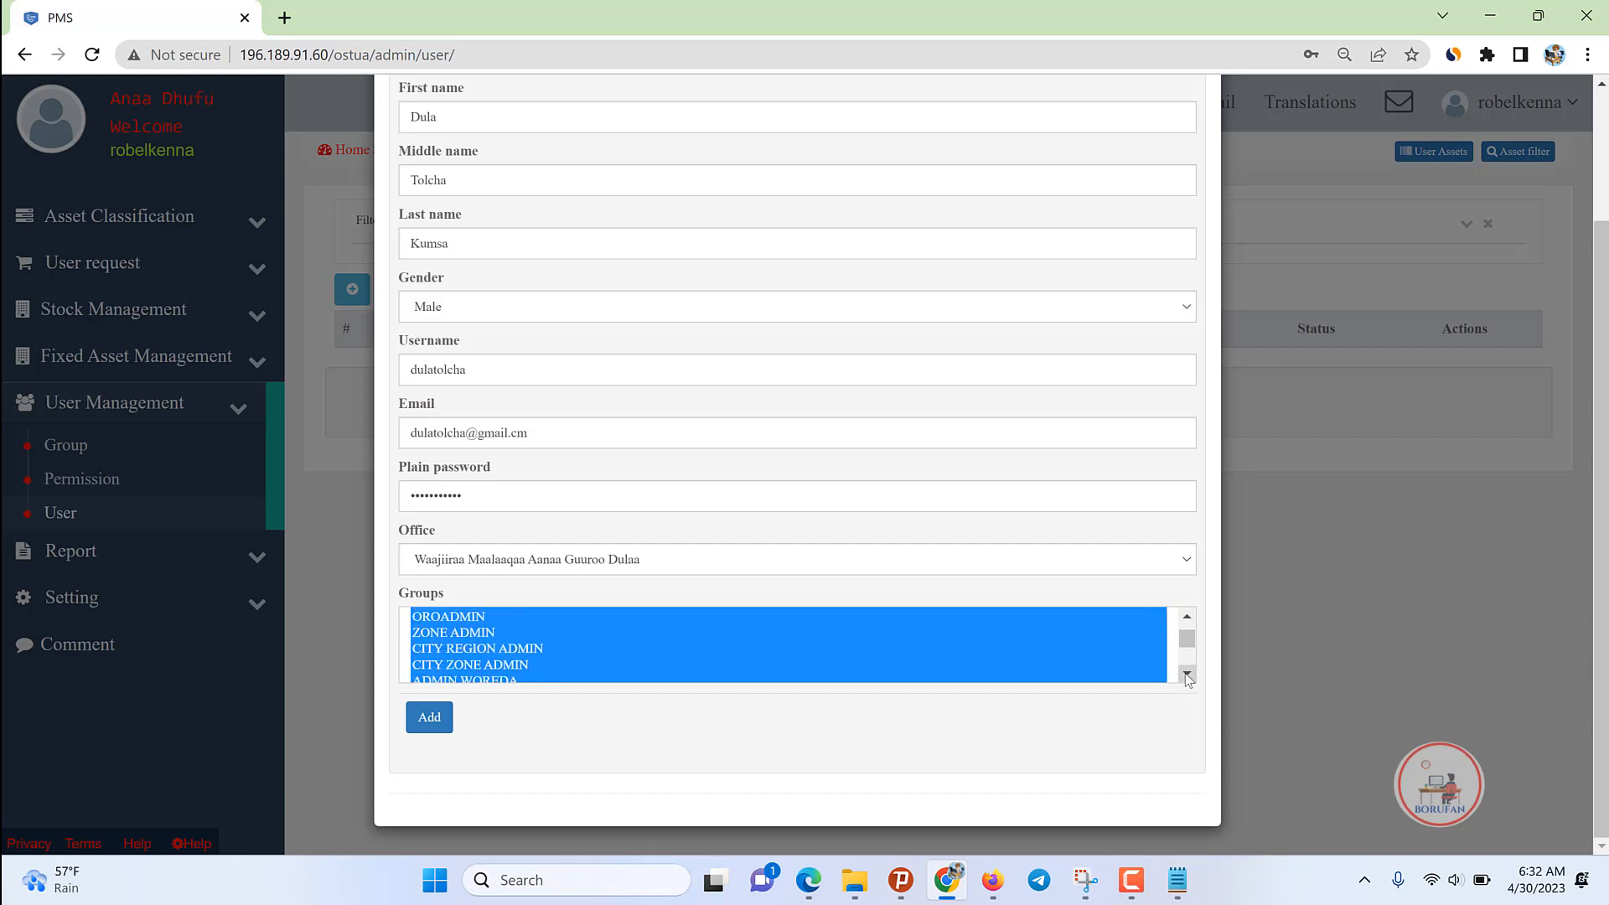
click(1187, 673)
ctrl+click(496, 624)
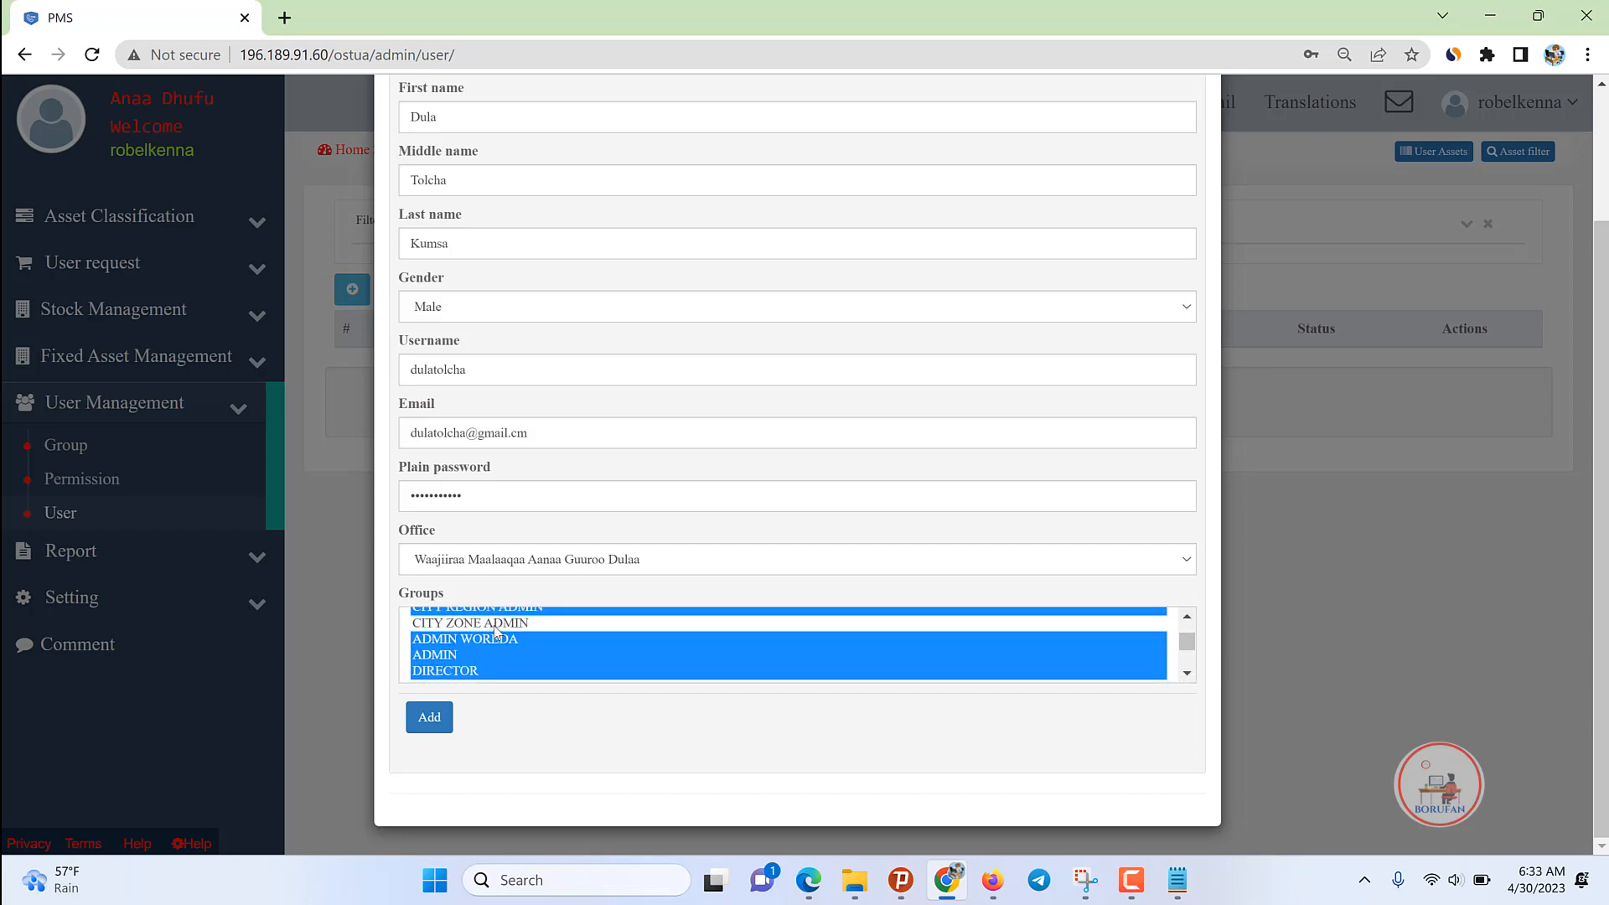
click(1187, 617)
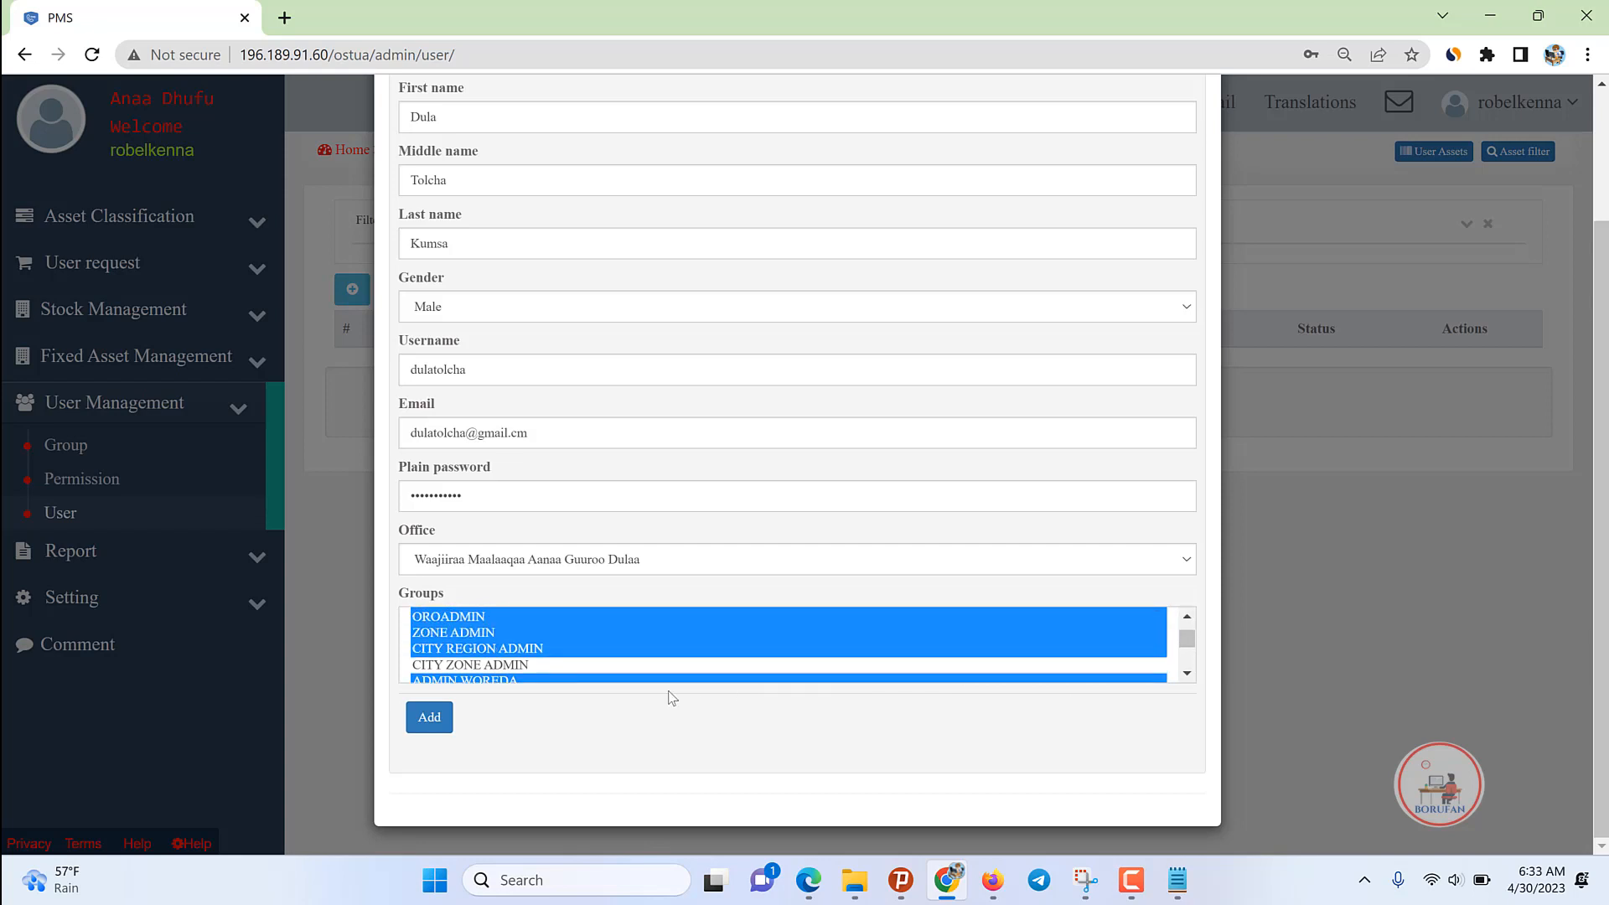
ctrl+click(504, 651)
scroll(506, 653, down, 2)
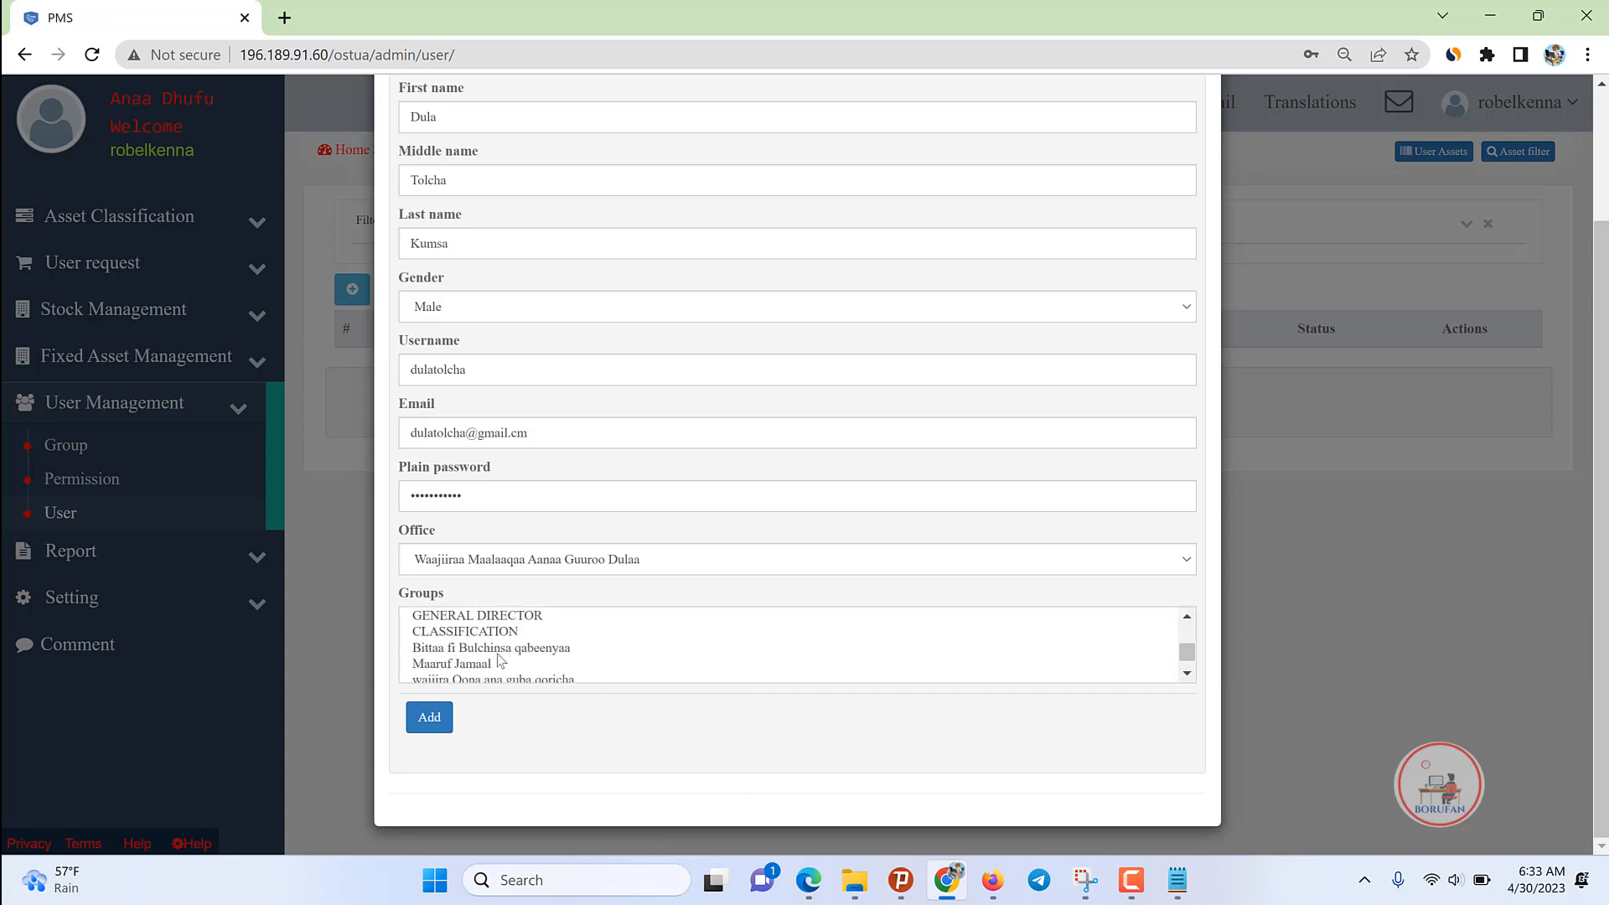
click(443, 729)
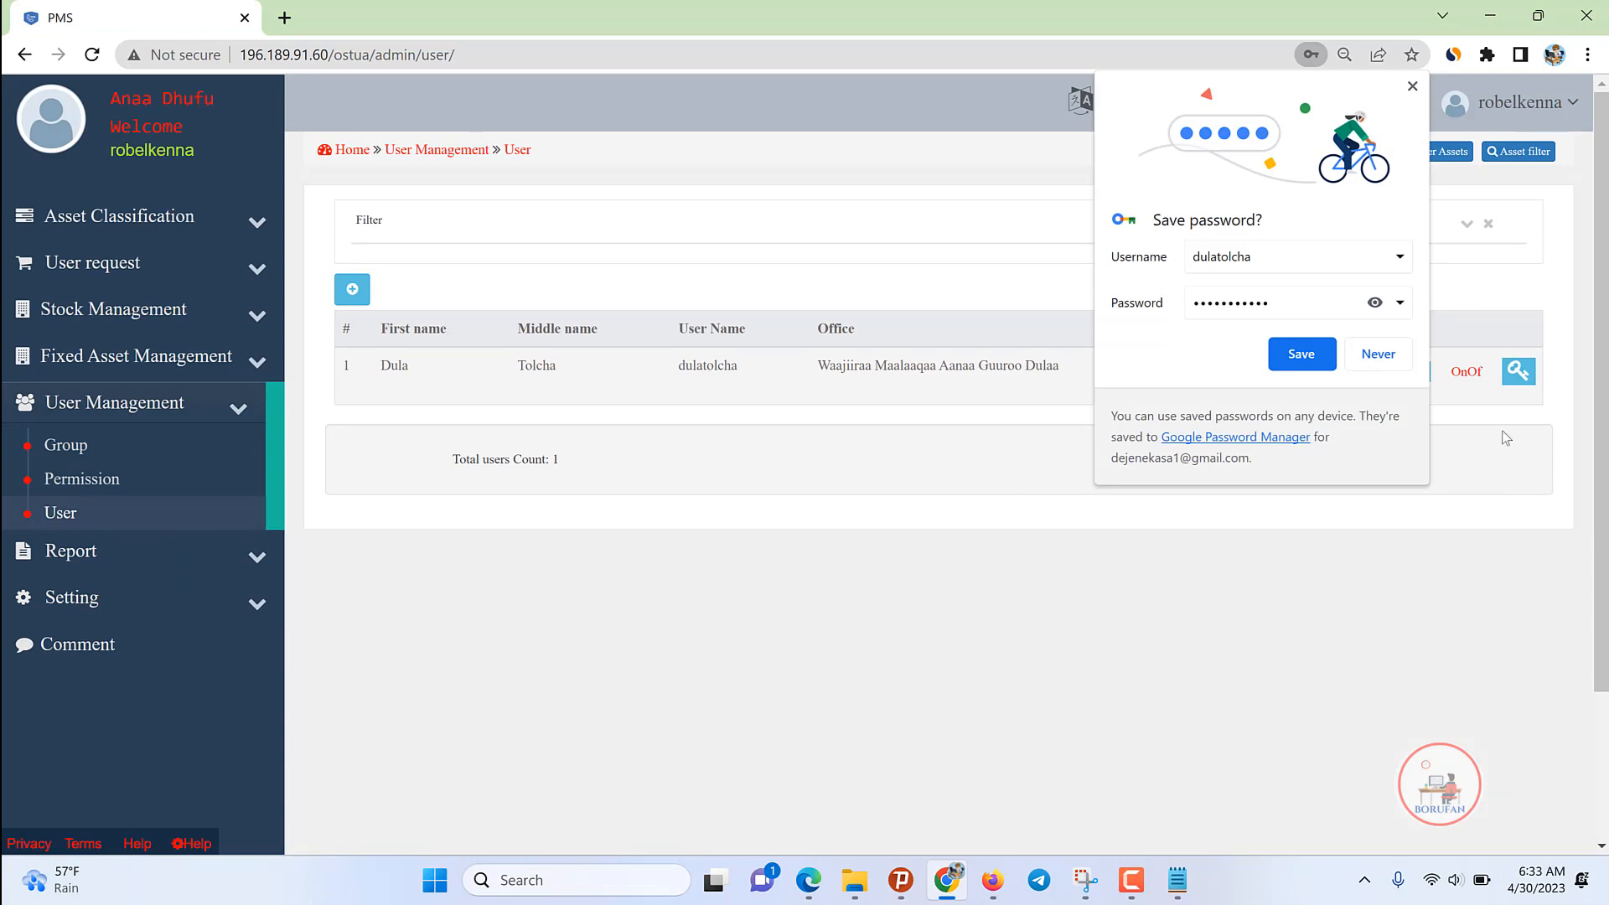
Step: Save the password in Chrome, switch the new user to Active, and review its Roles
click(1296, 355)
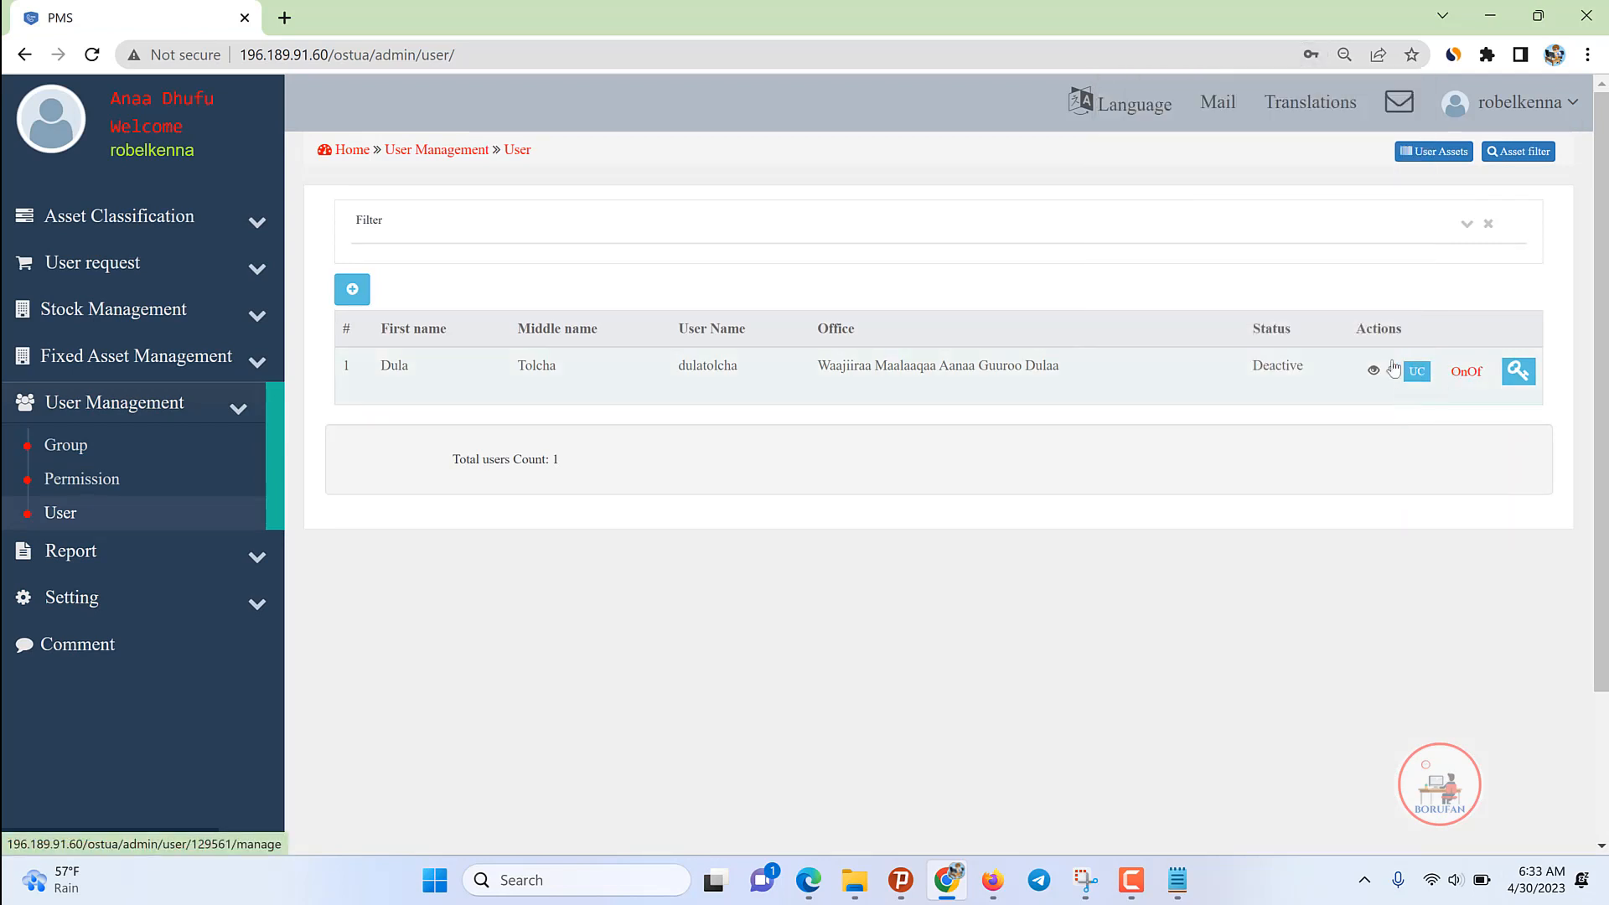
click(1460, 373)
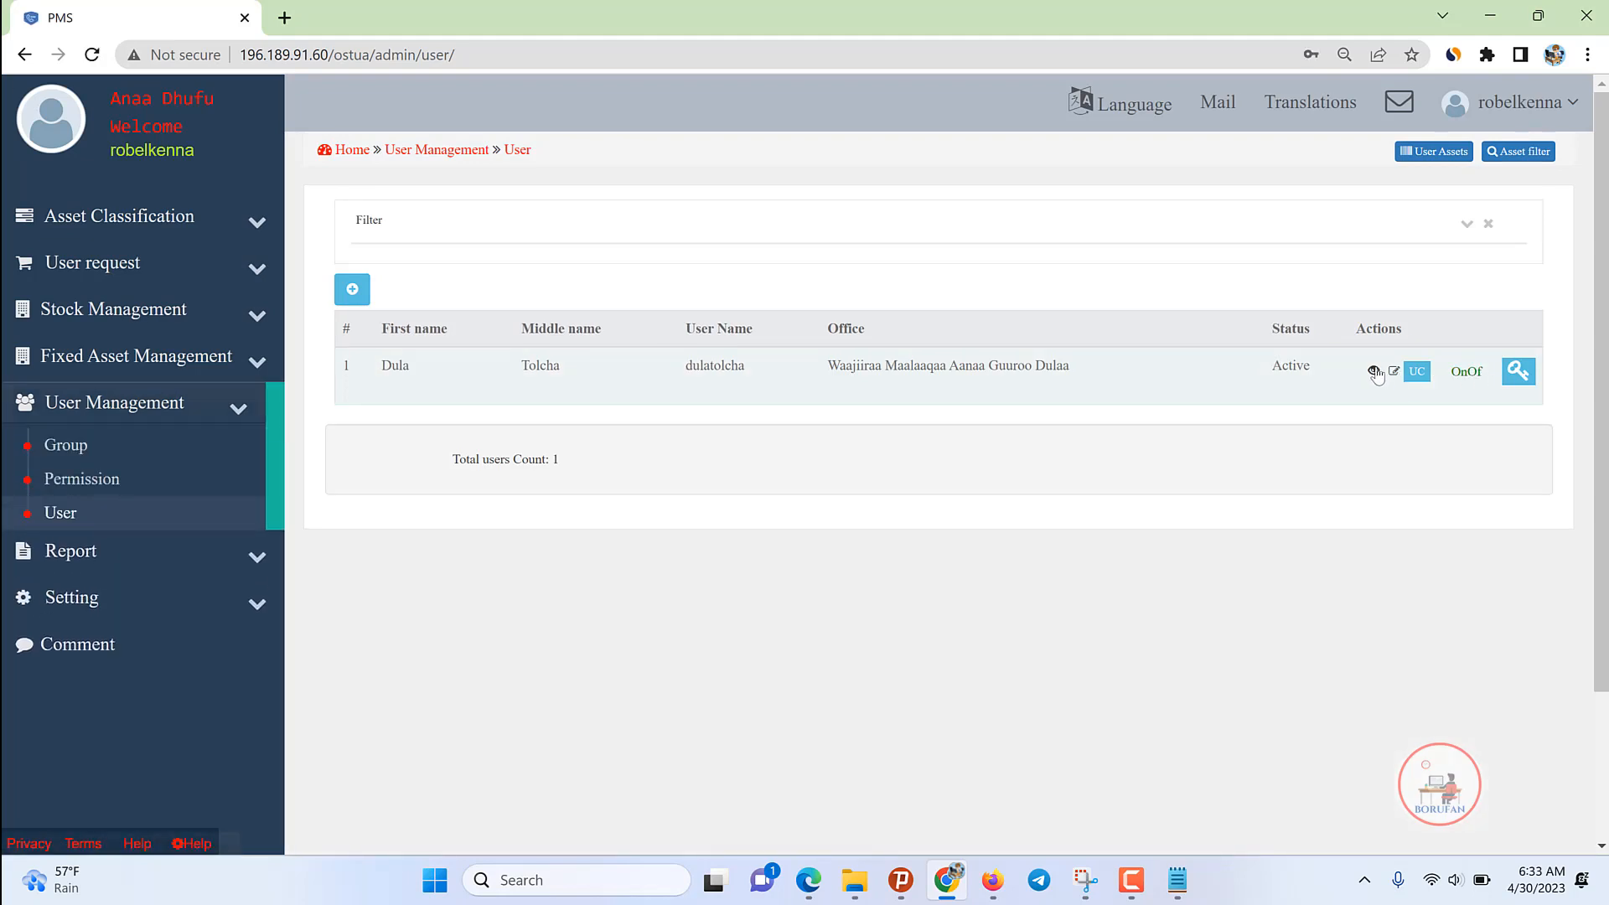
click(1372, 369)
click(957, 253)
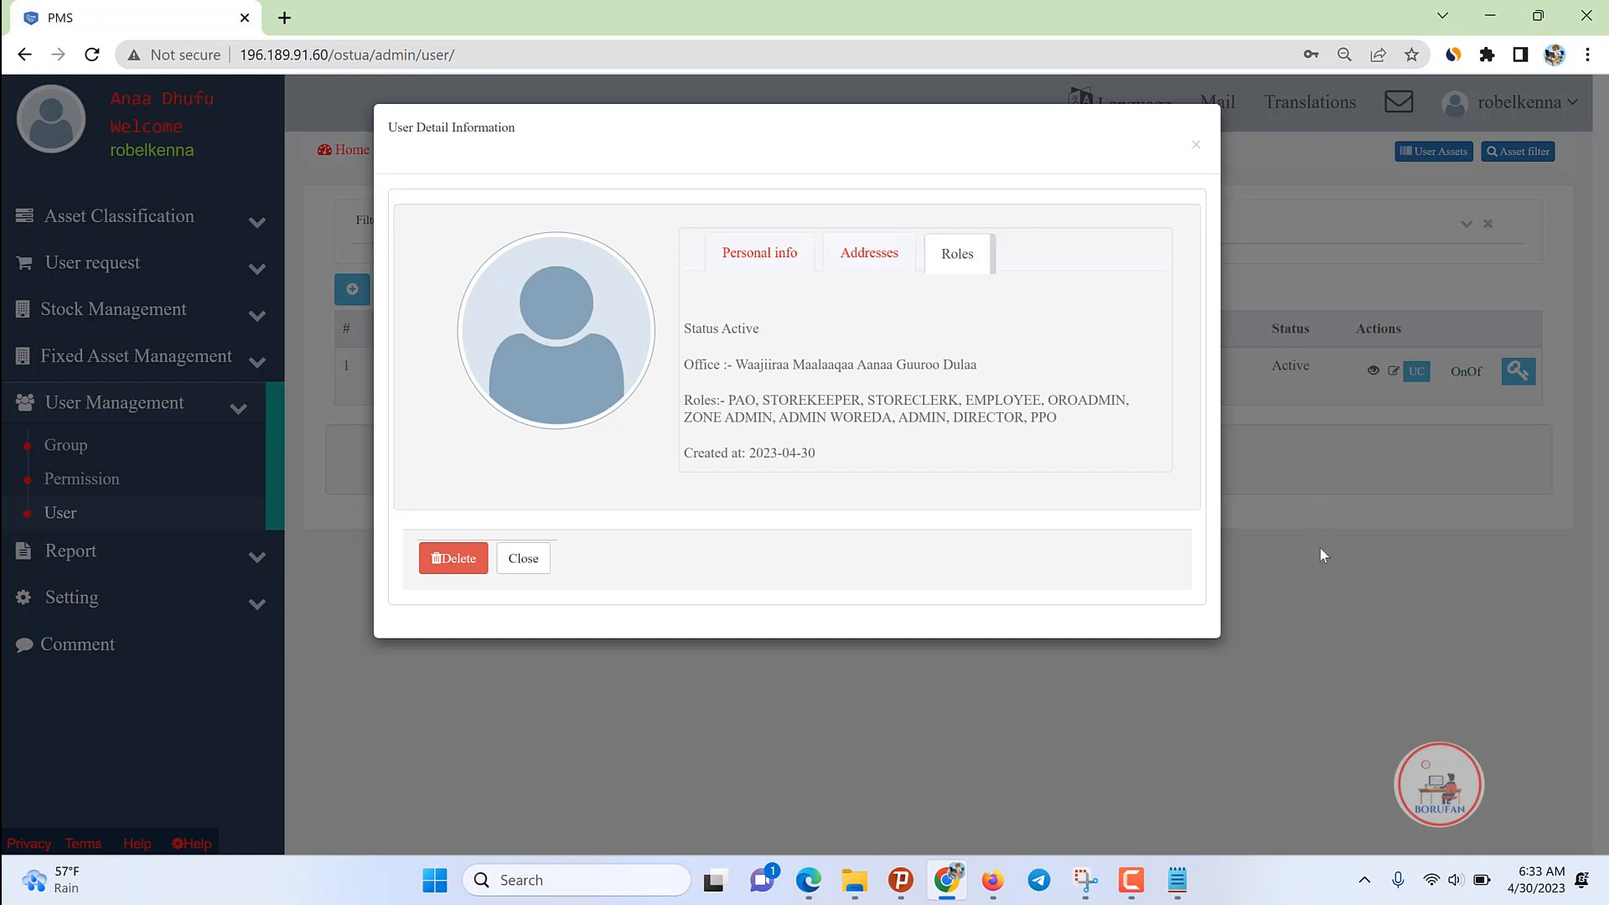
click(1327, 478)
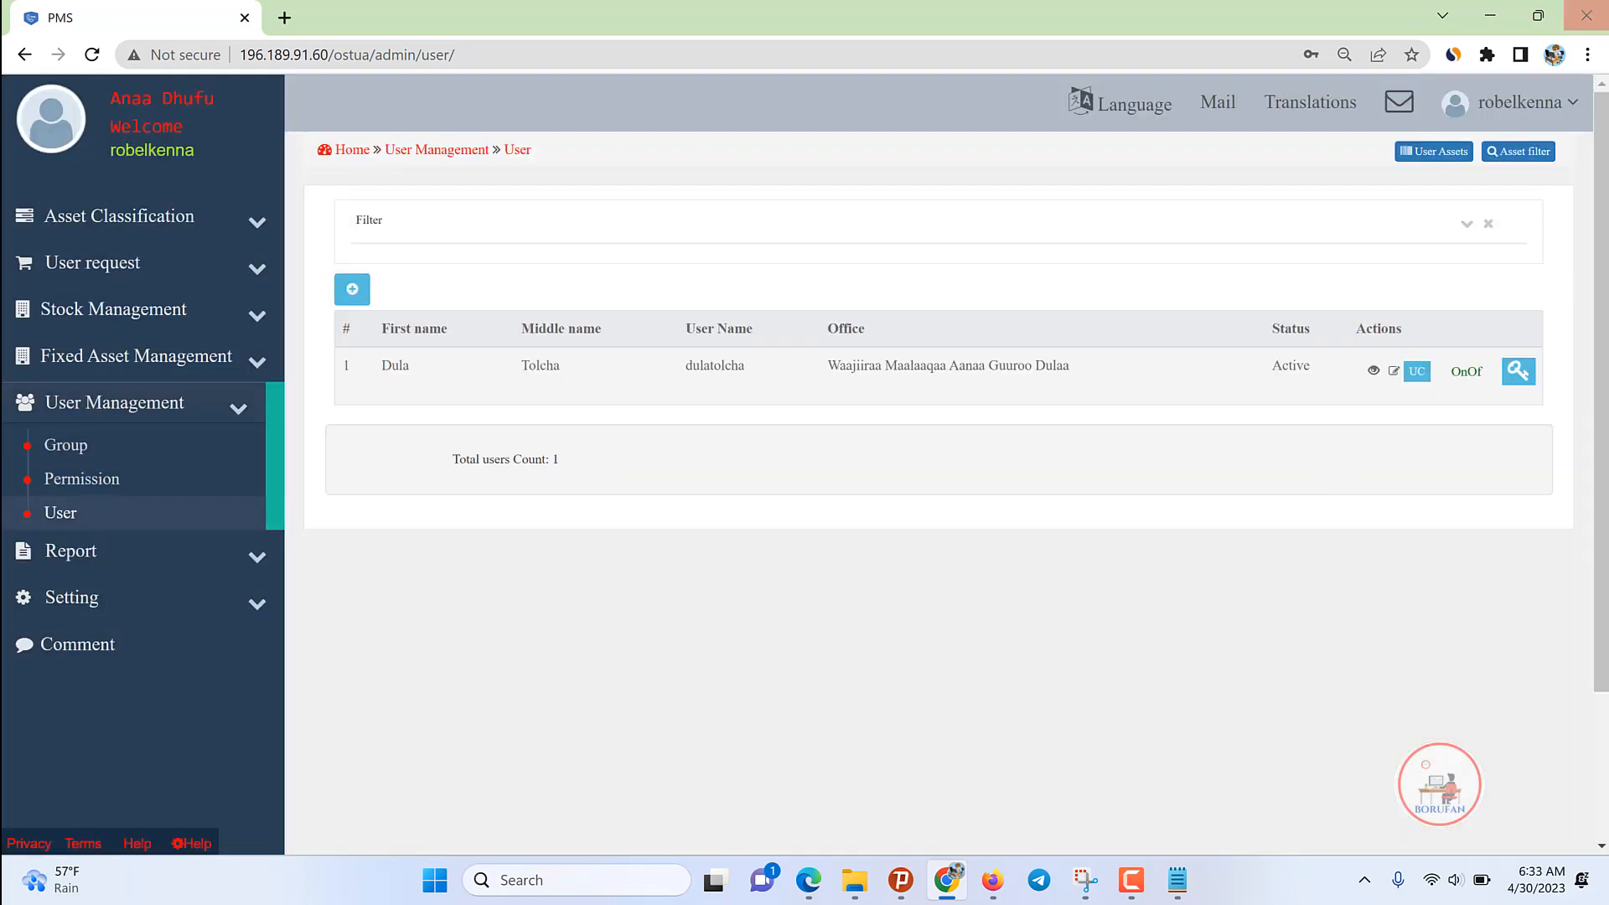
double_click(710, 360)
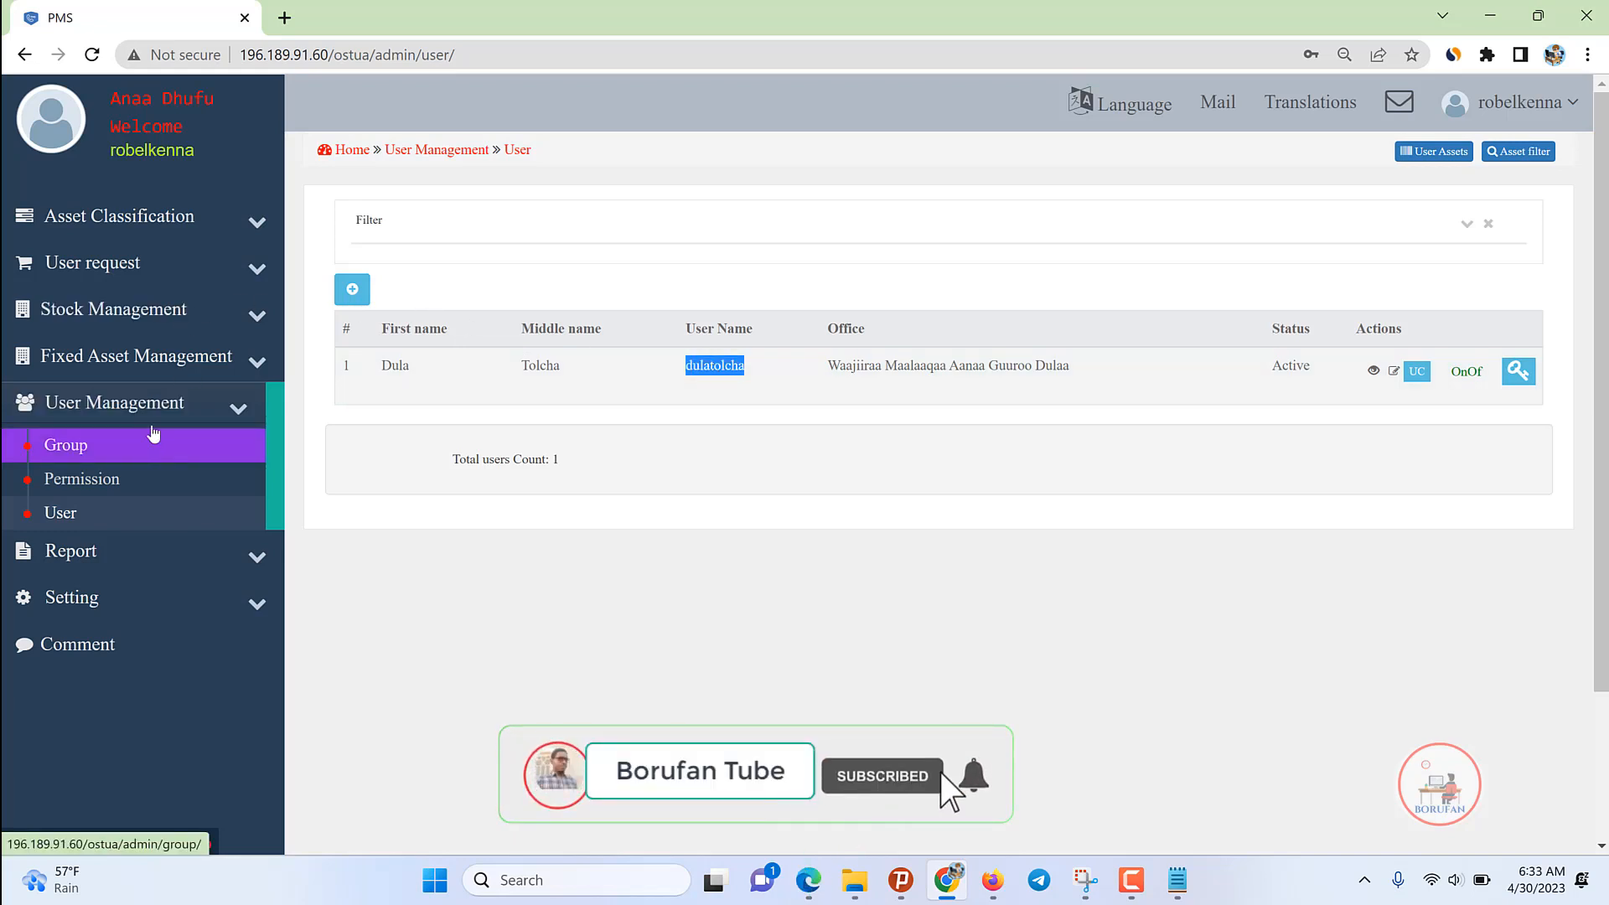
click(26, 409)
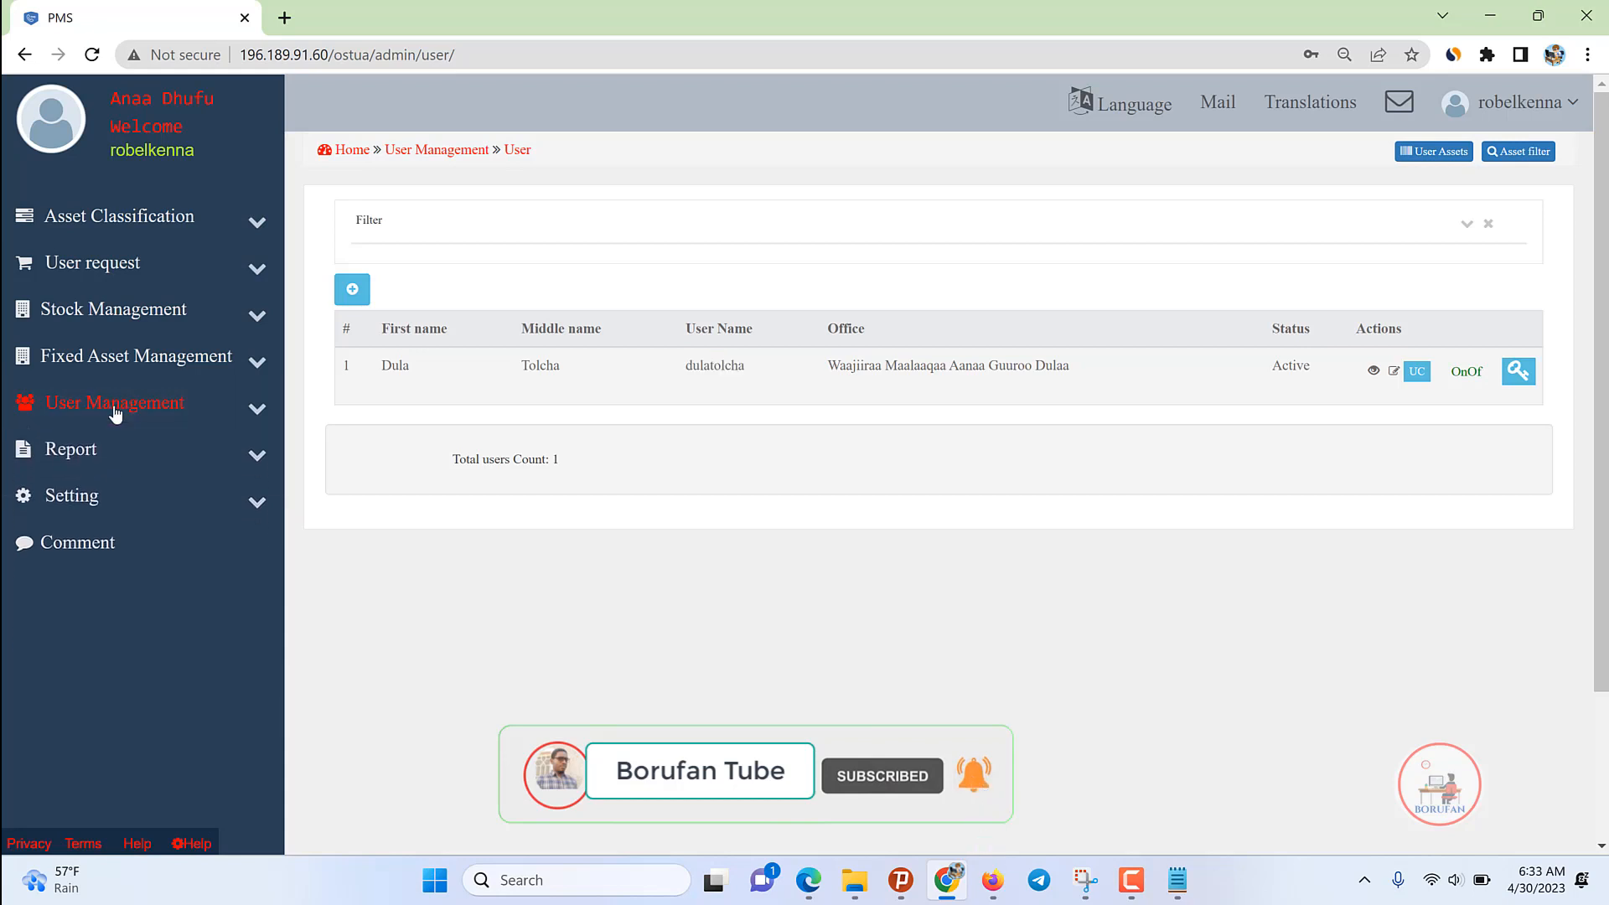
click(100, 404)
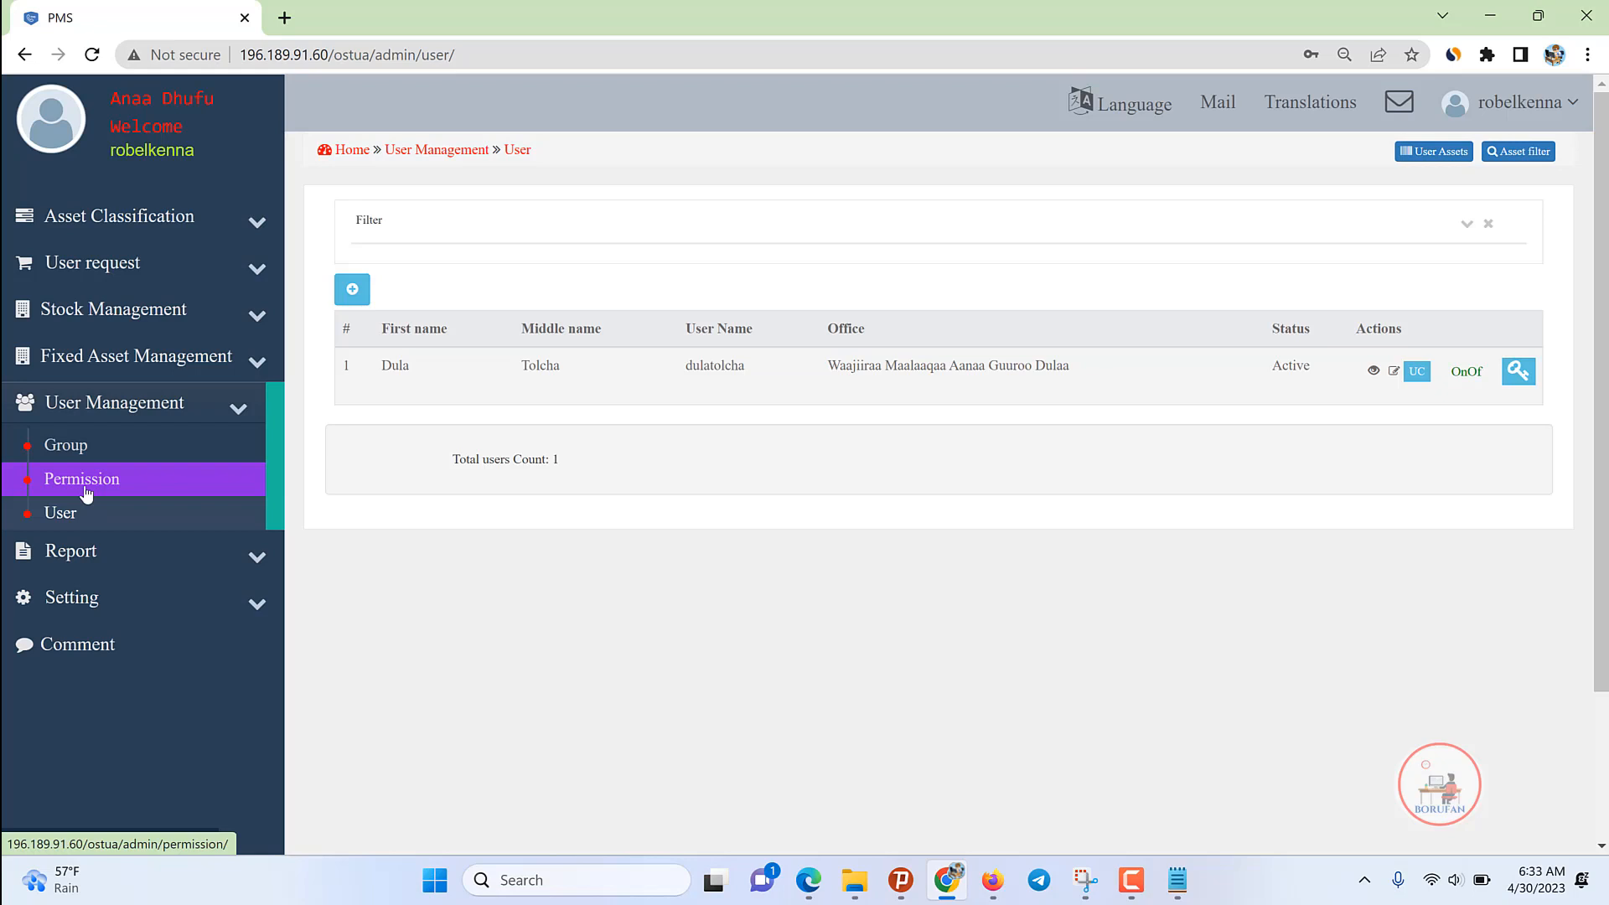
click(352, 289)
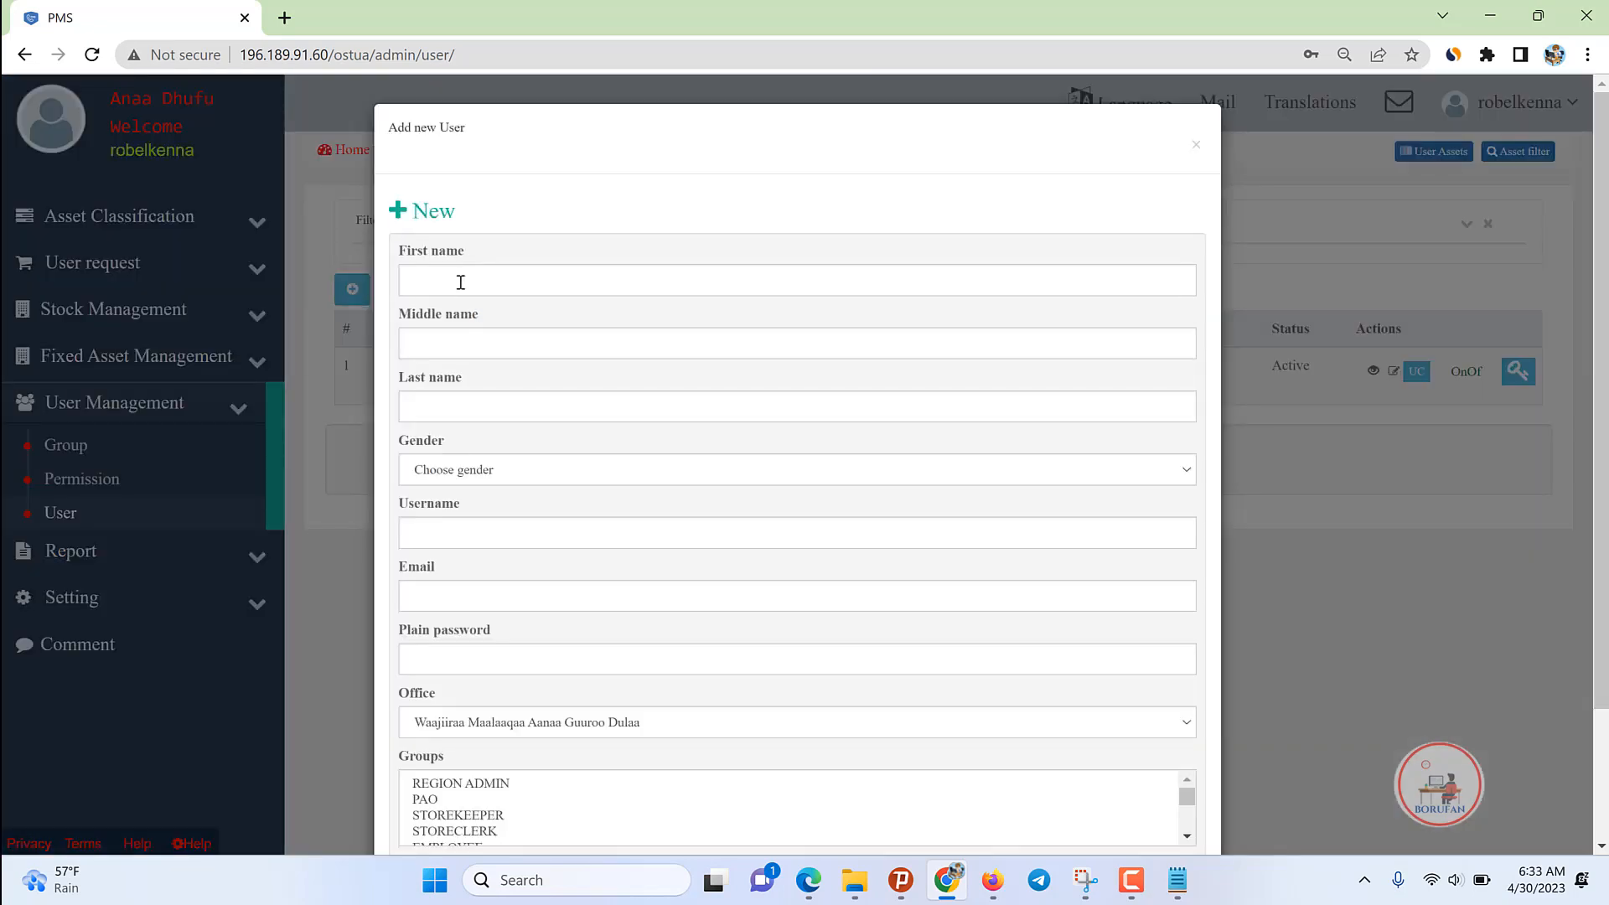
scroll(406, 491, down, 2)
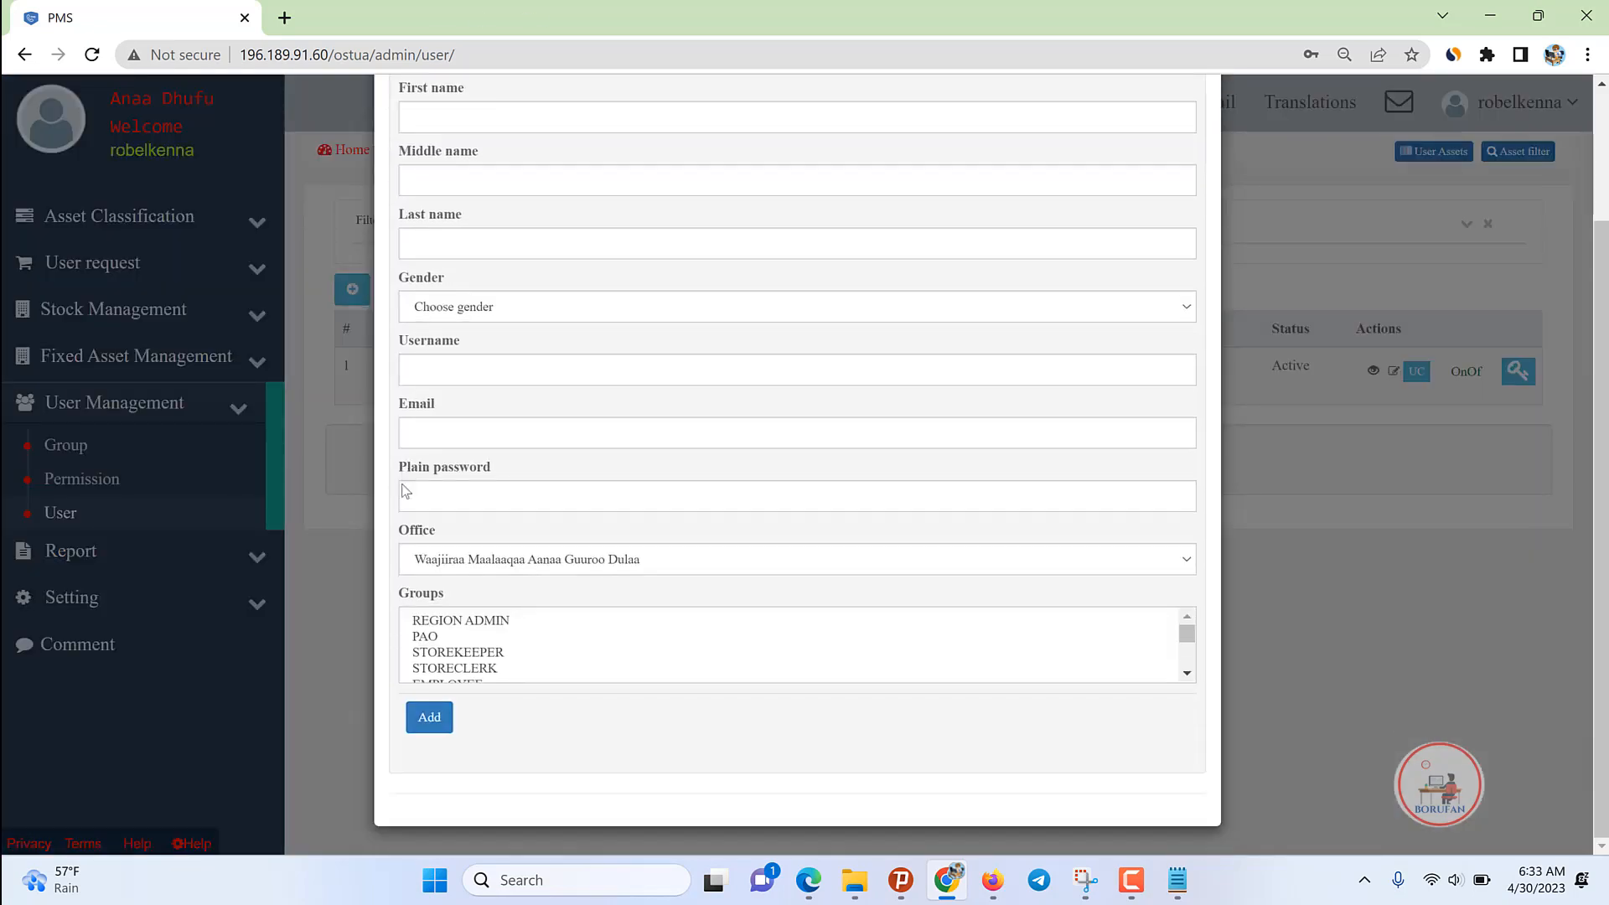
click(458, 653)
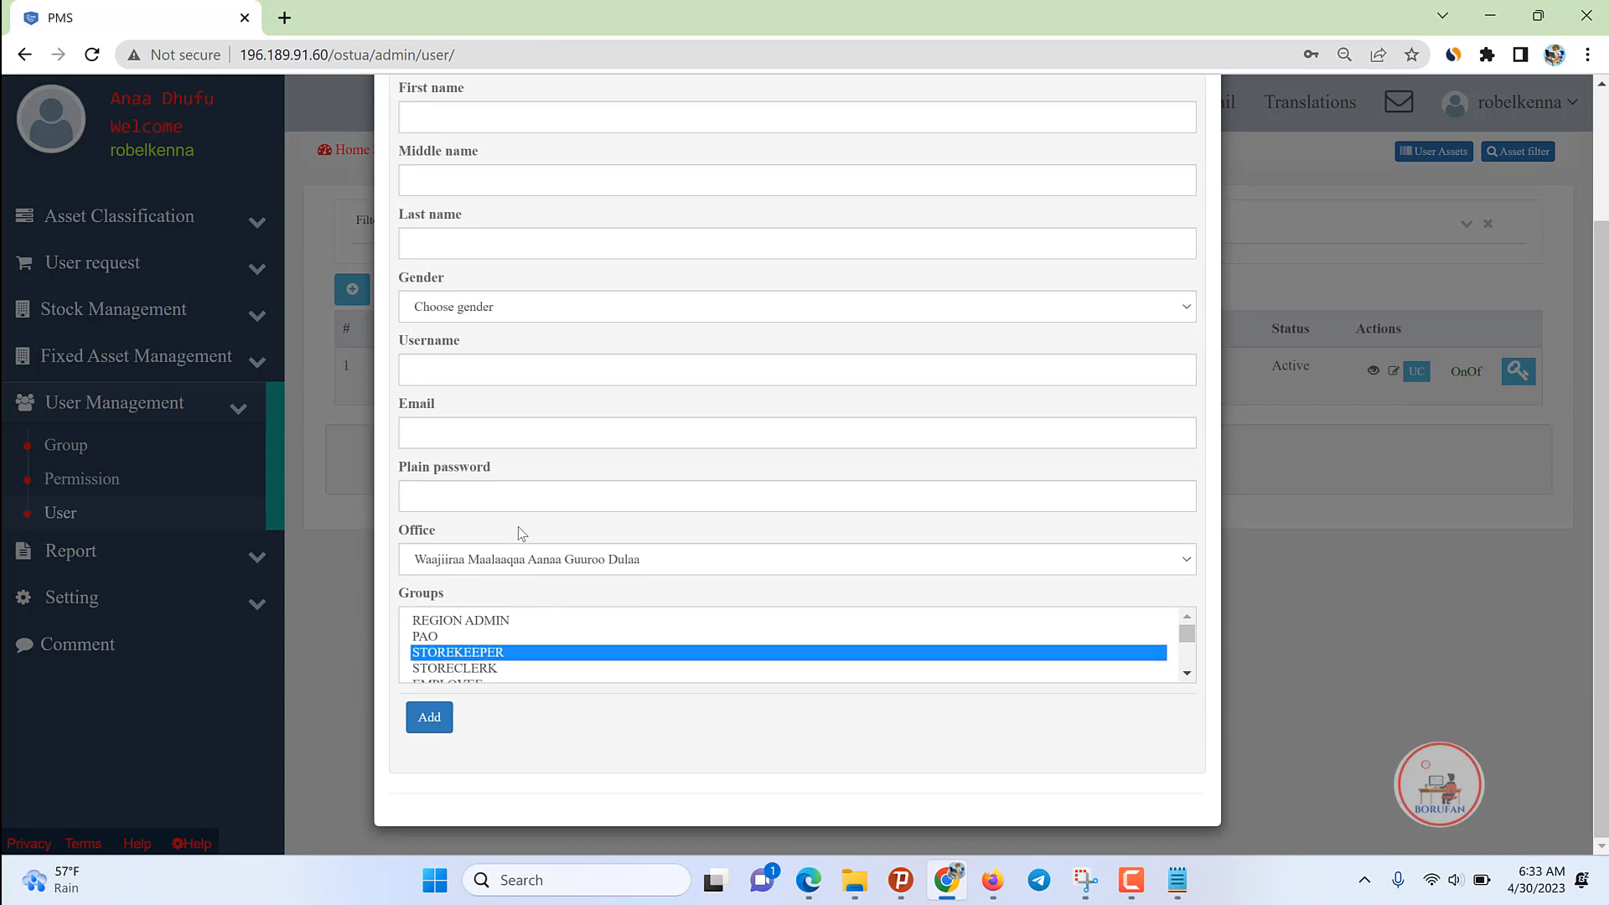
click(533, 560)
click(491, 623)
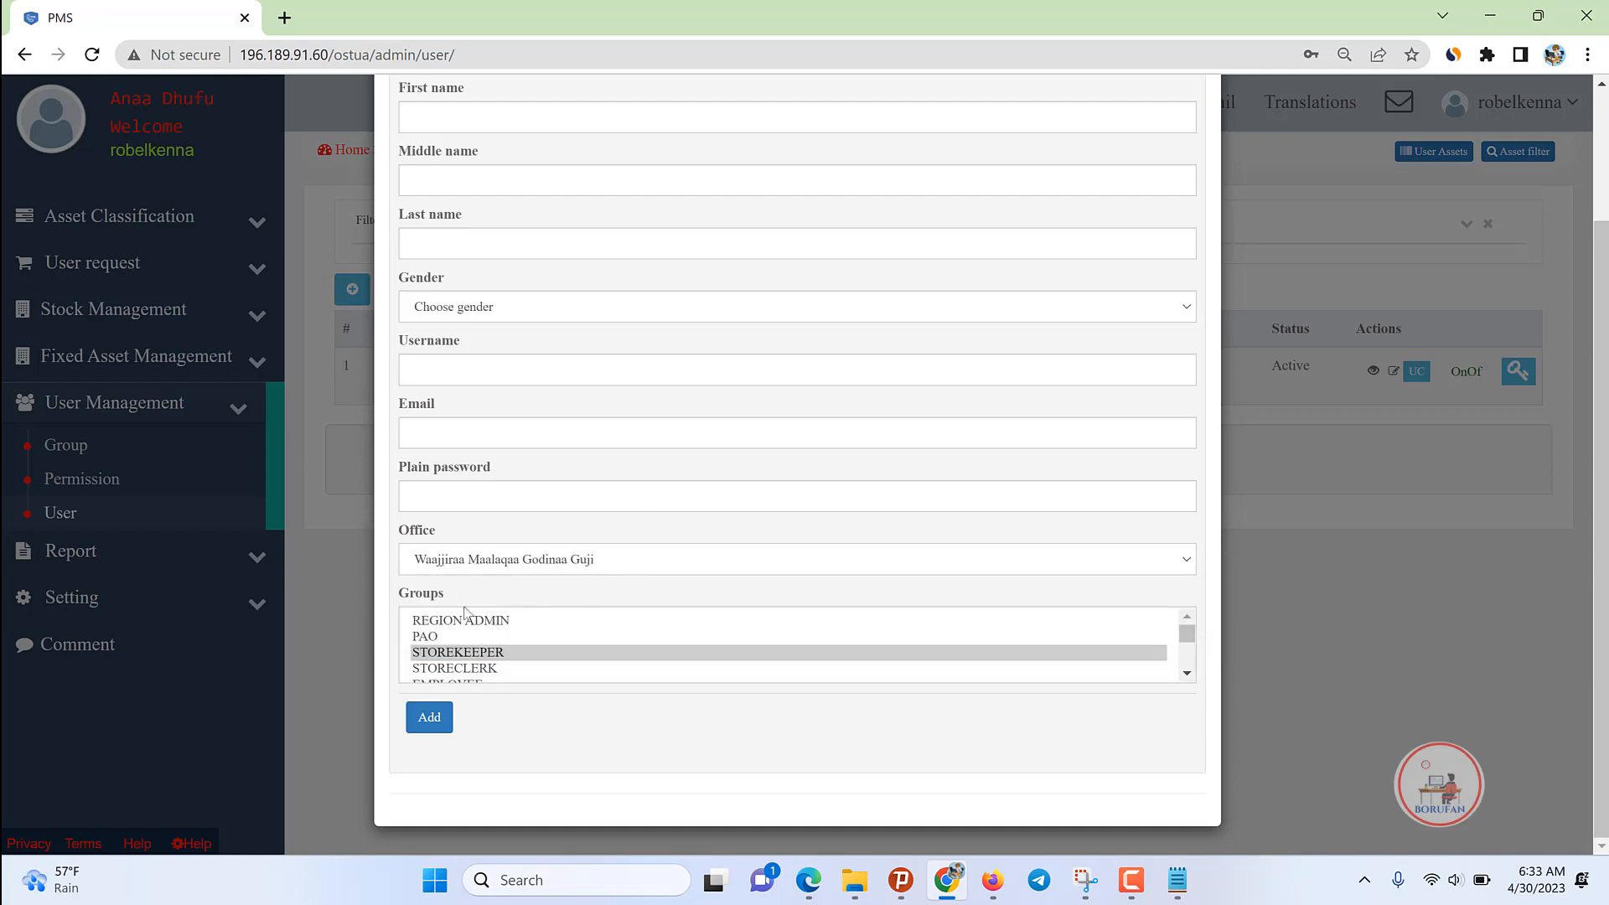
click(537, 570)
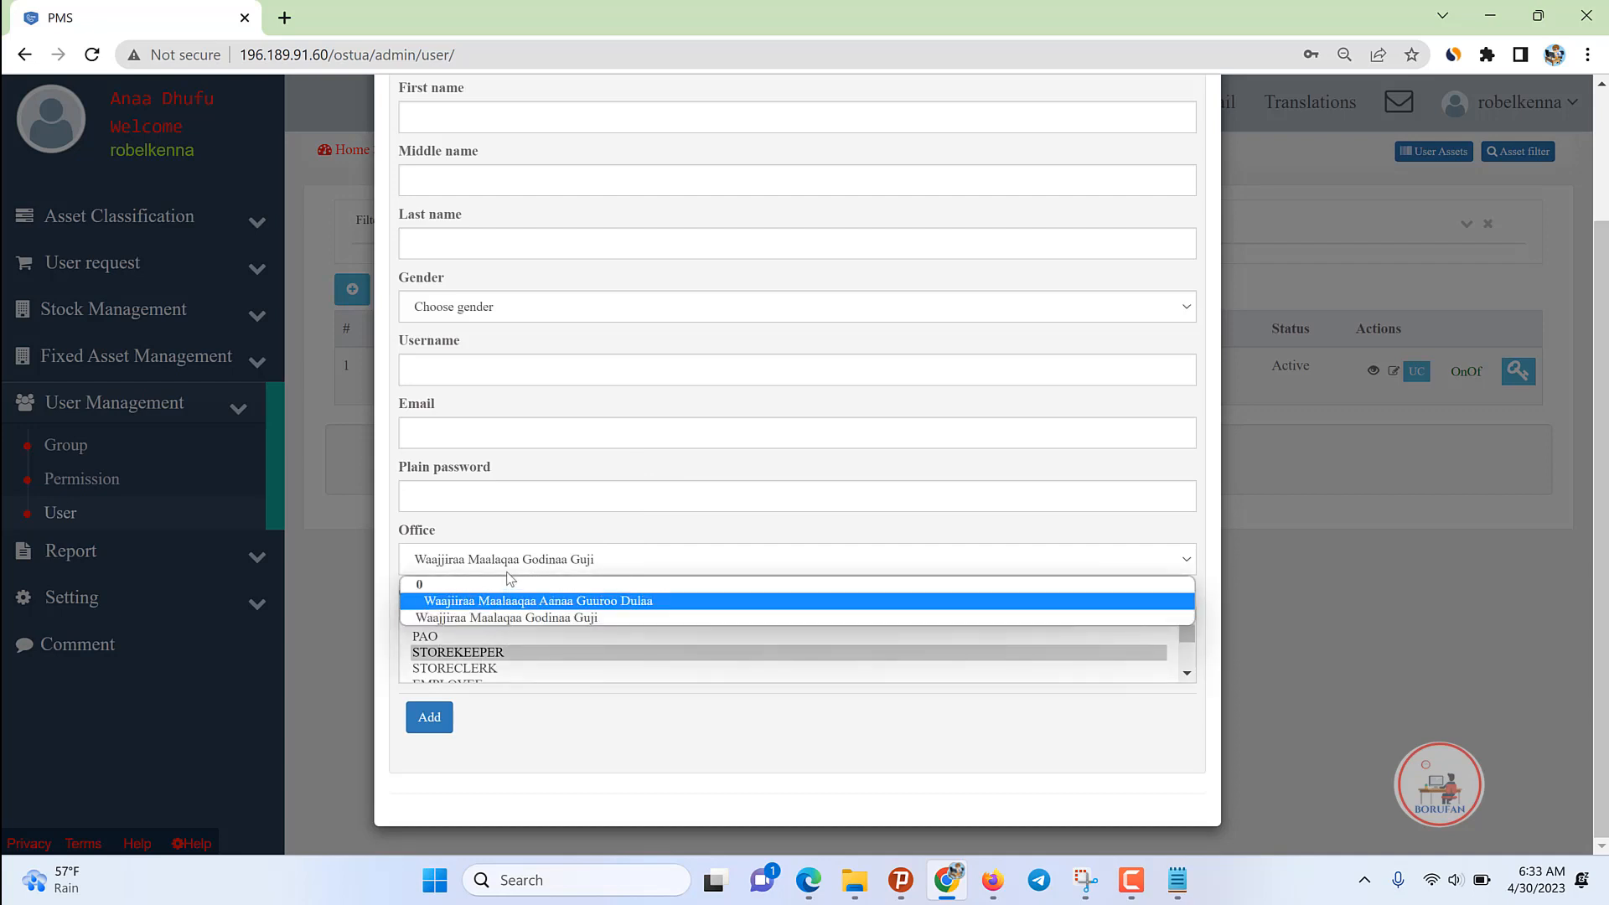
click(436, 652)
click(426, 621)
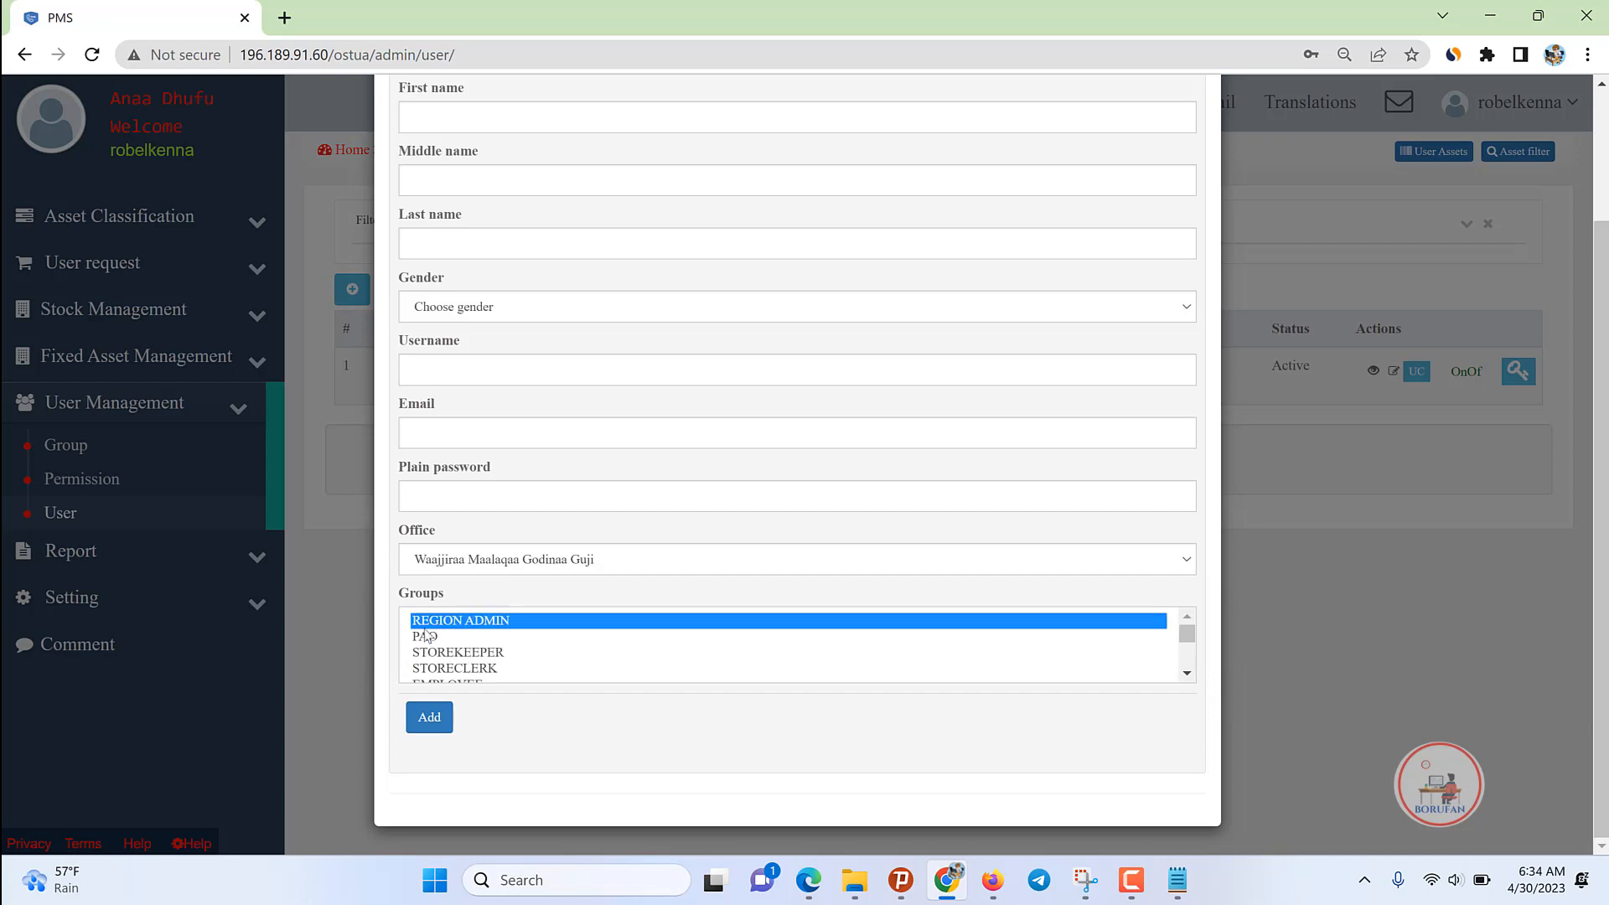
click(589, 559)
click(474, 620)
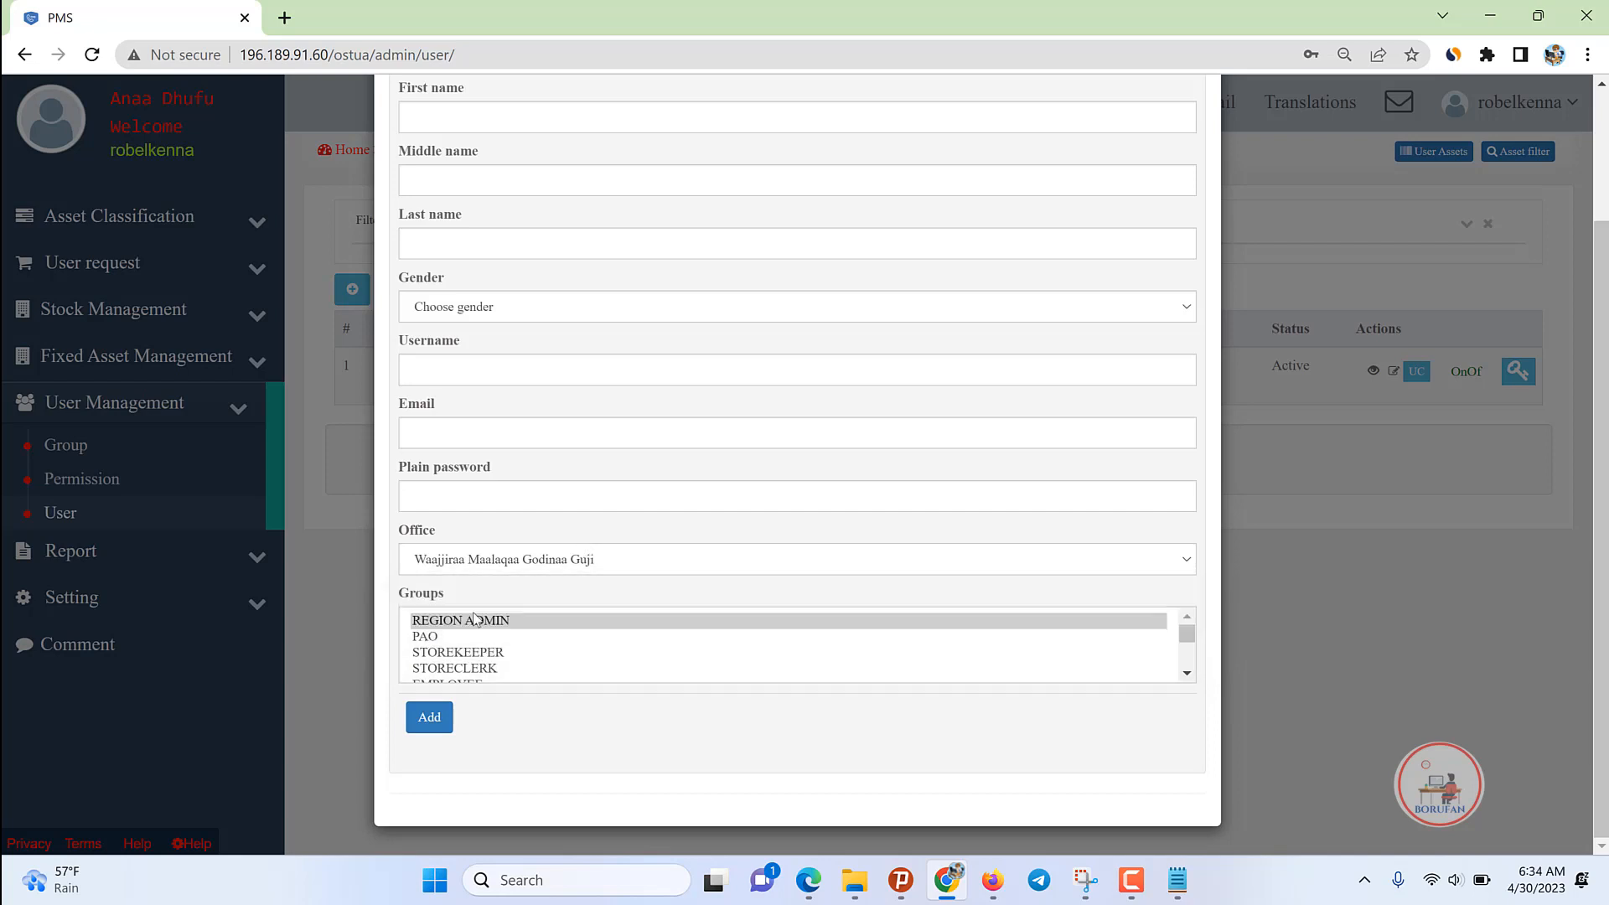
click(428, 639)
click(468, 656)
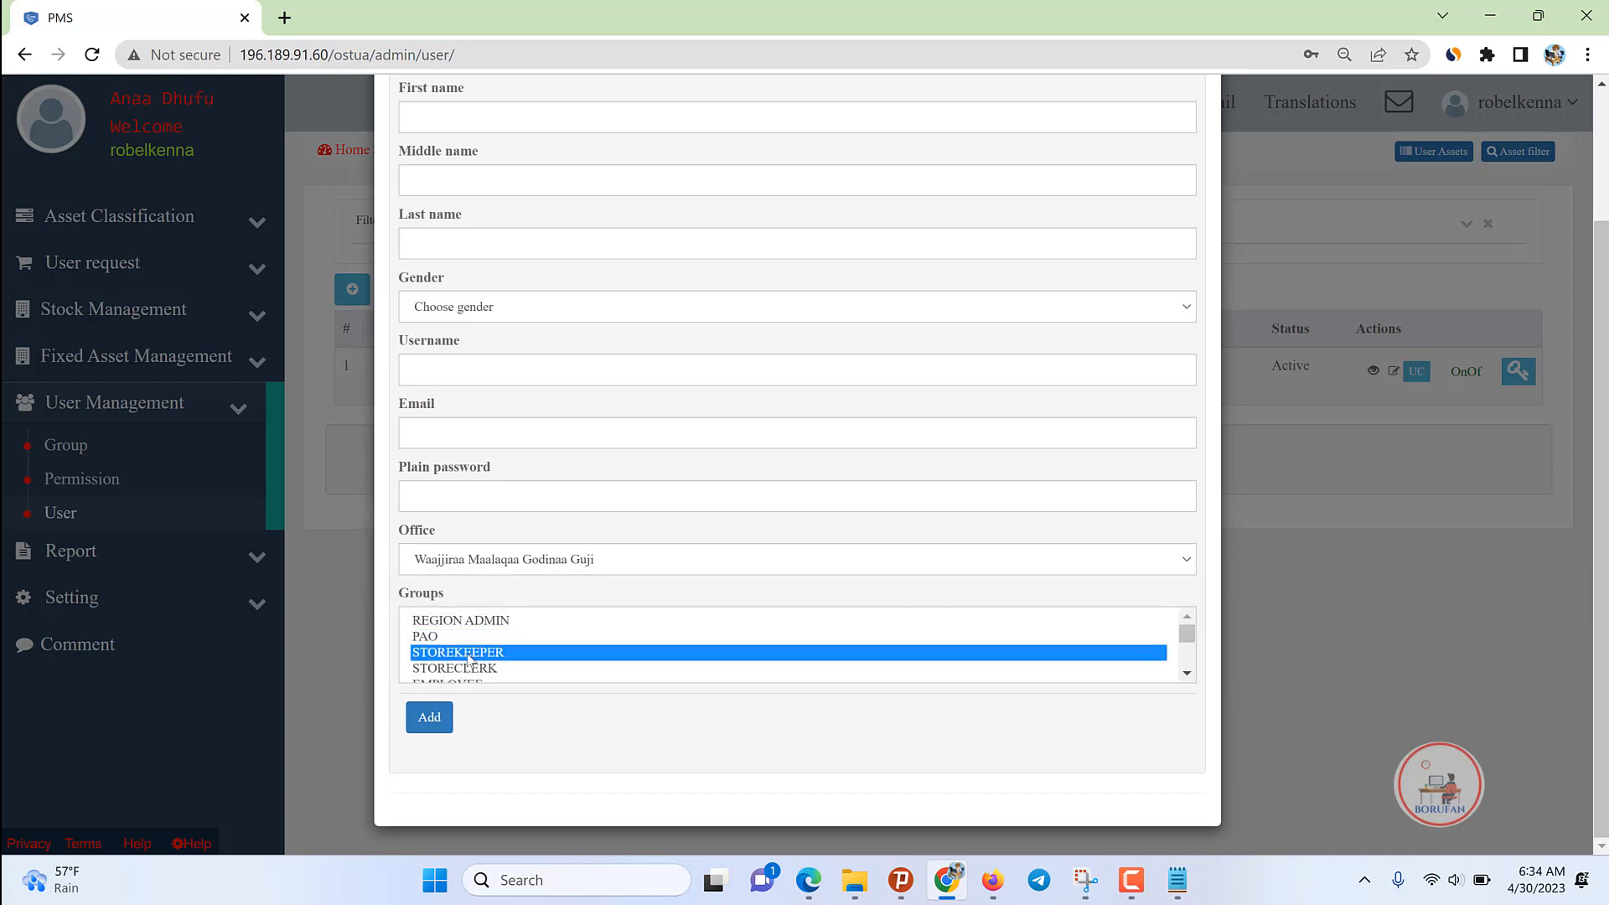
click(463, 669)
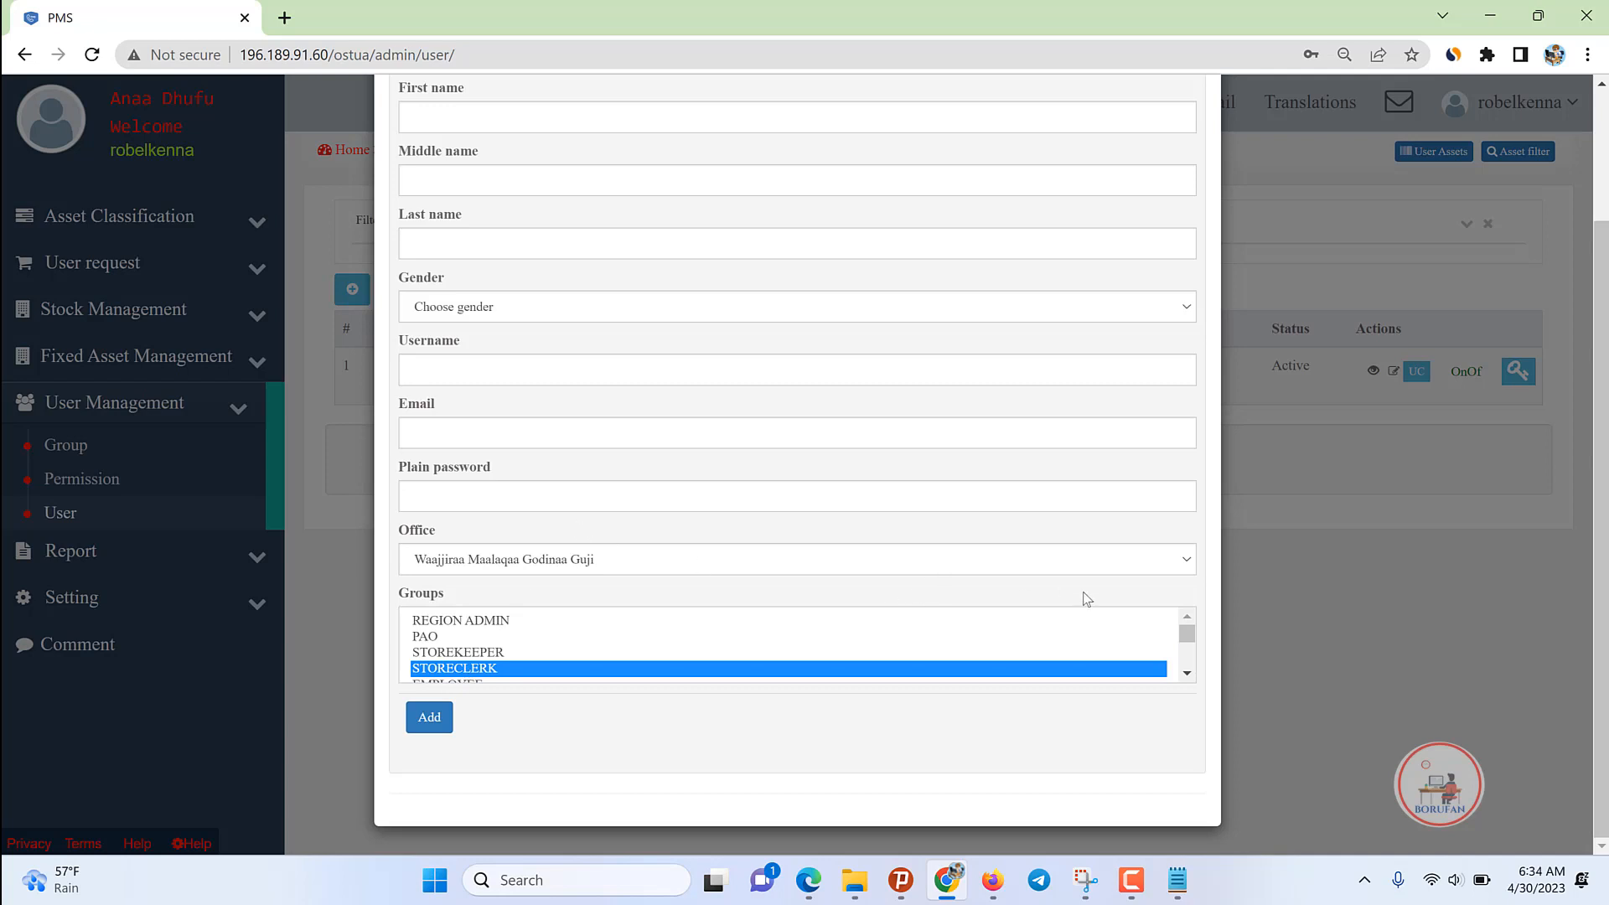
click(1282, 606)
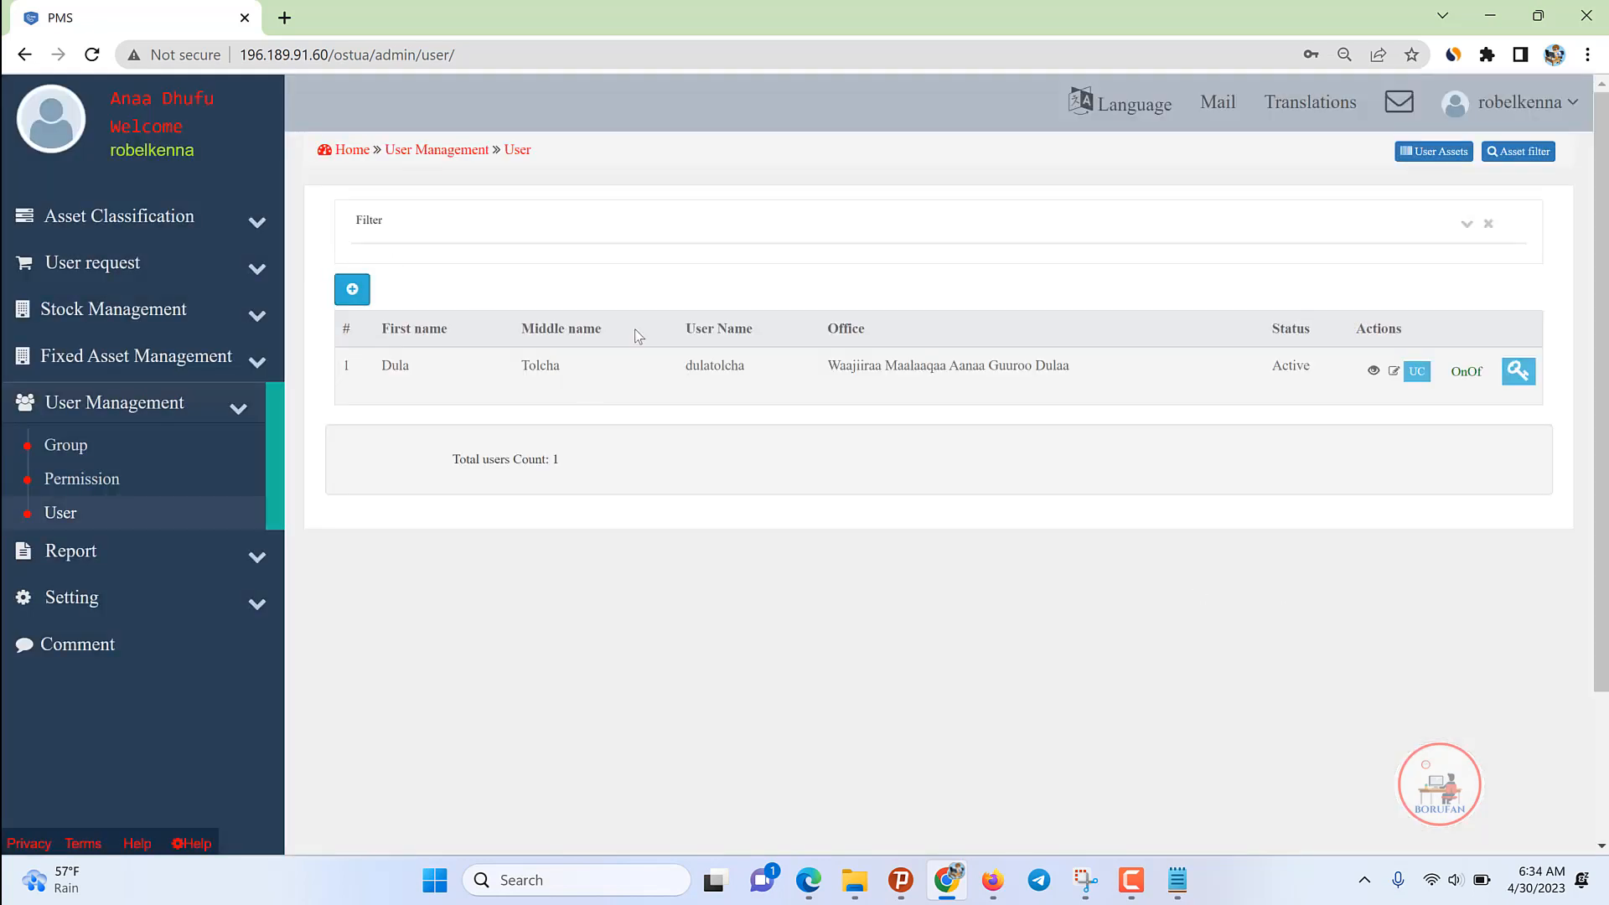
Step: Copy the existing user's username and log out of the administrator account
double_click(720, 367)
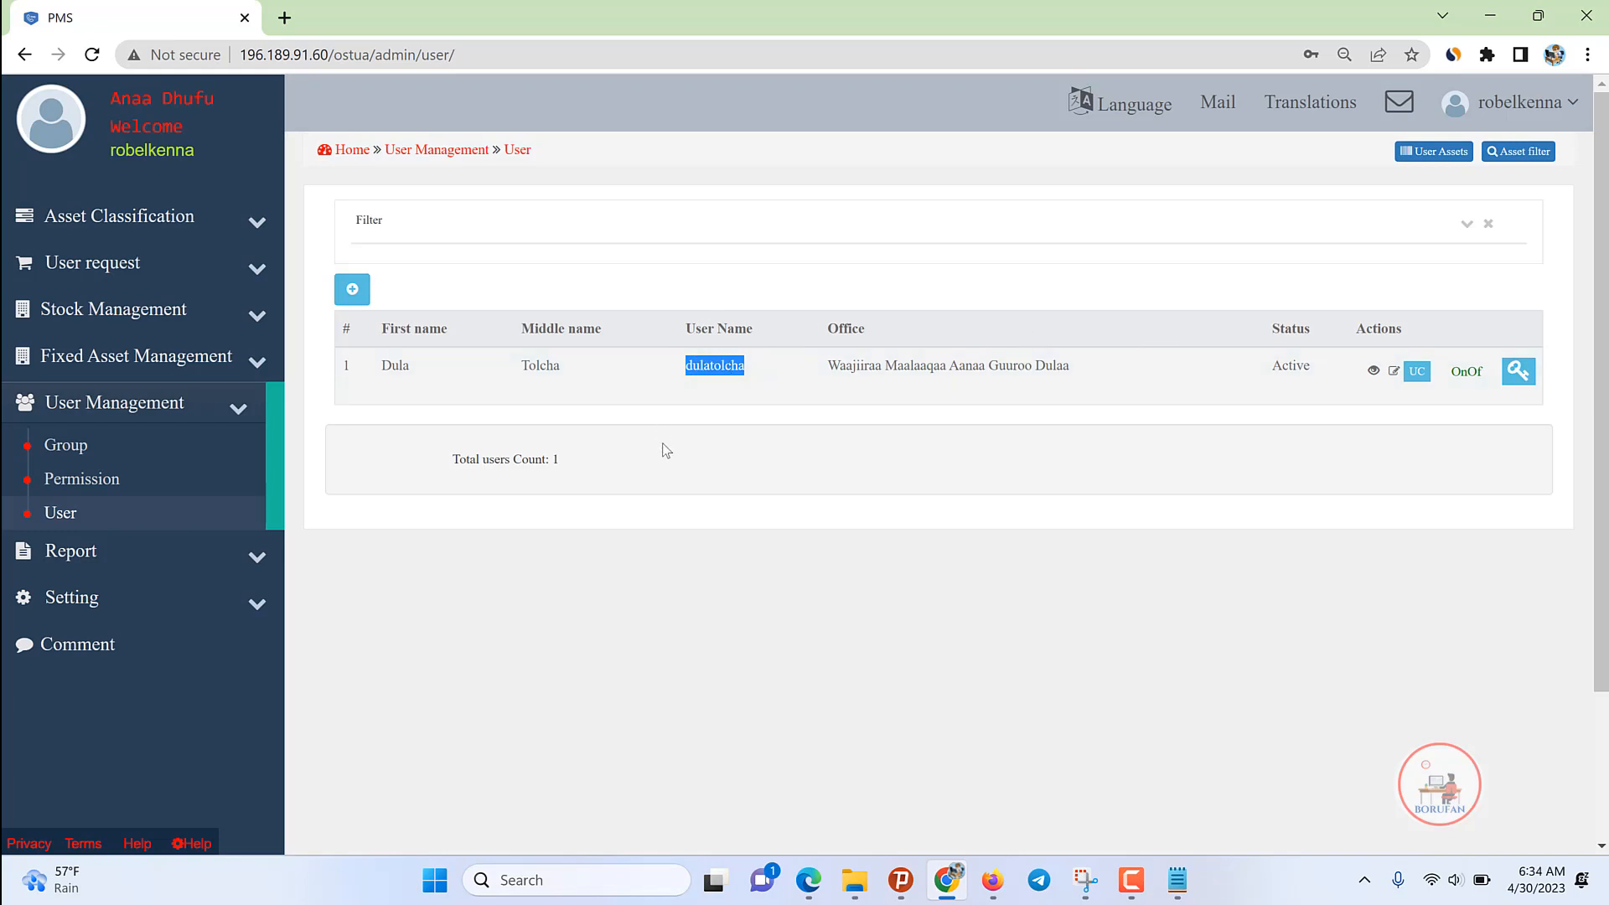
click(721, 439)
double_click(702, 373)
key(ctrl+c)
click(1519, 102)
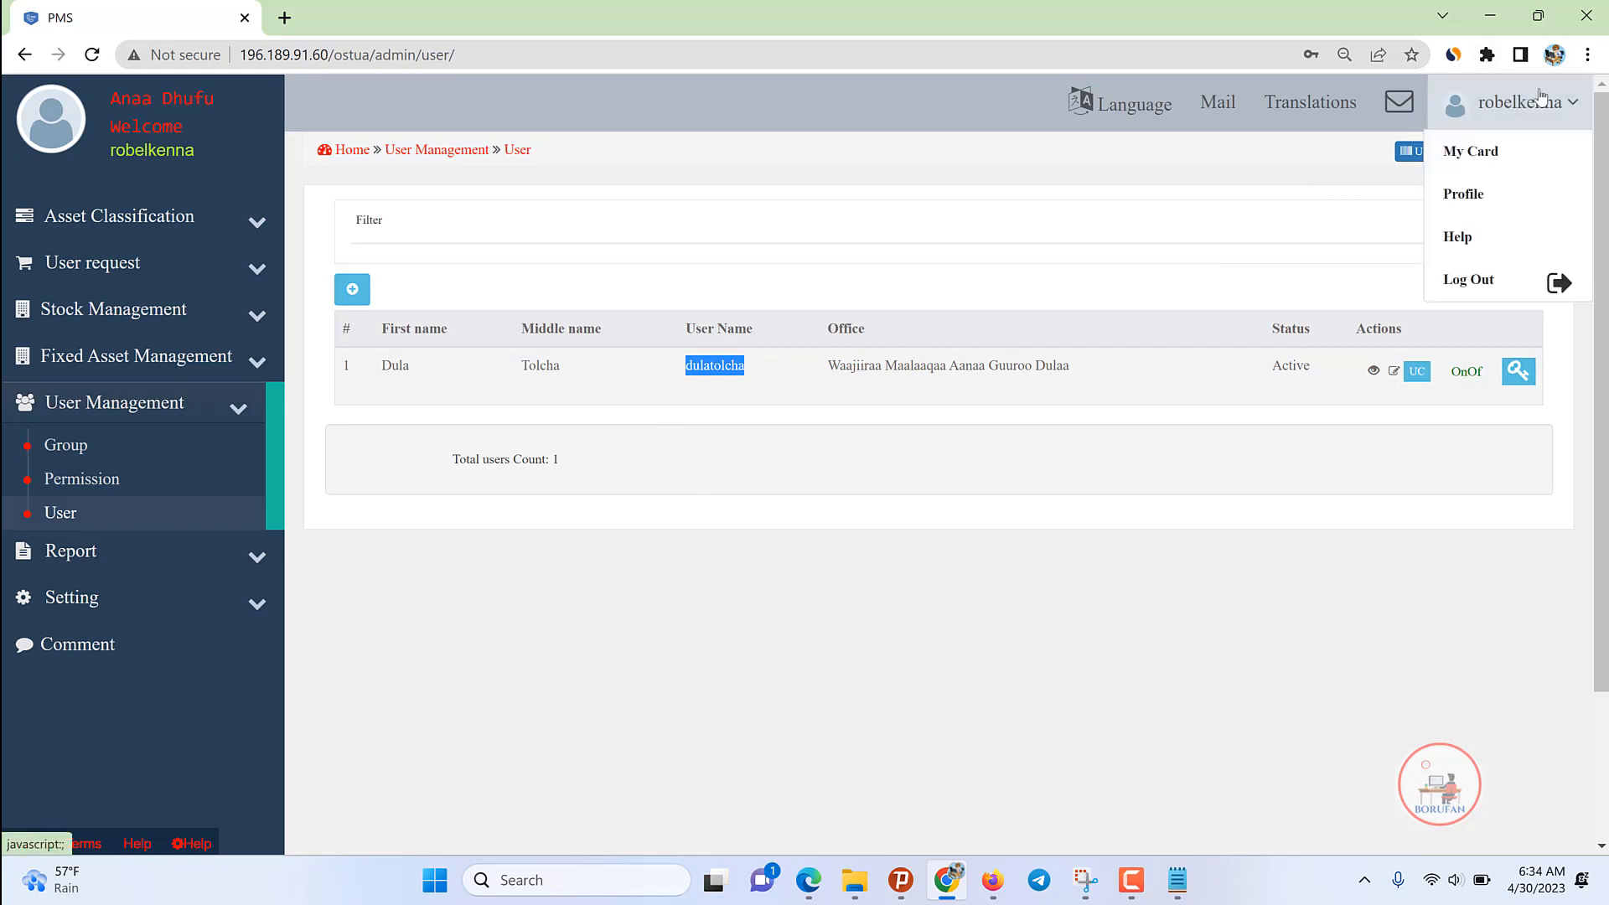
click(1462, 277)
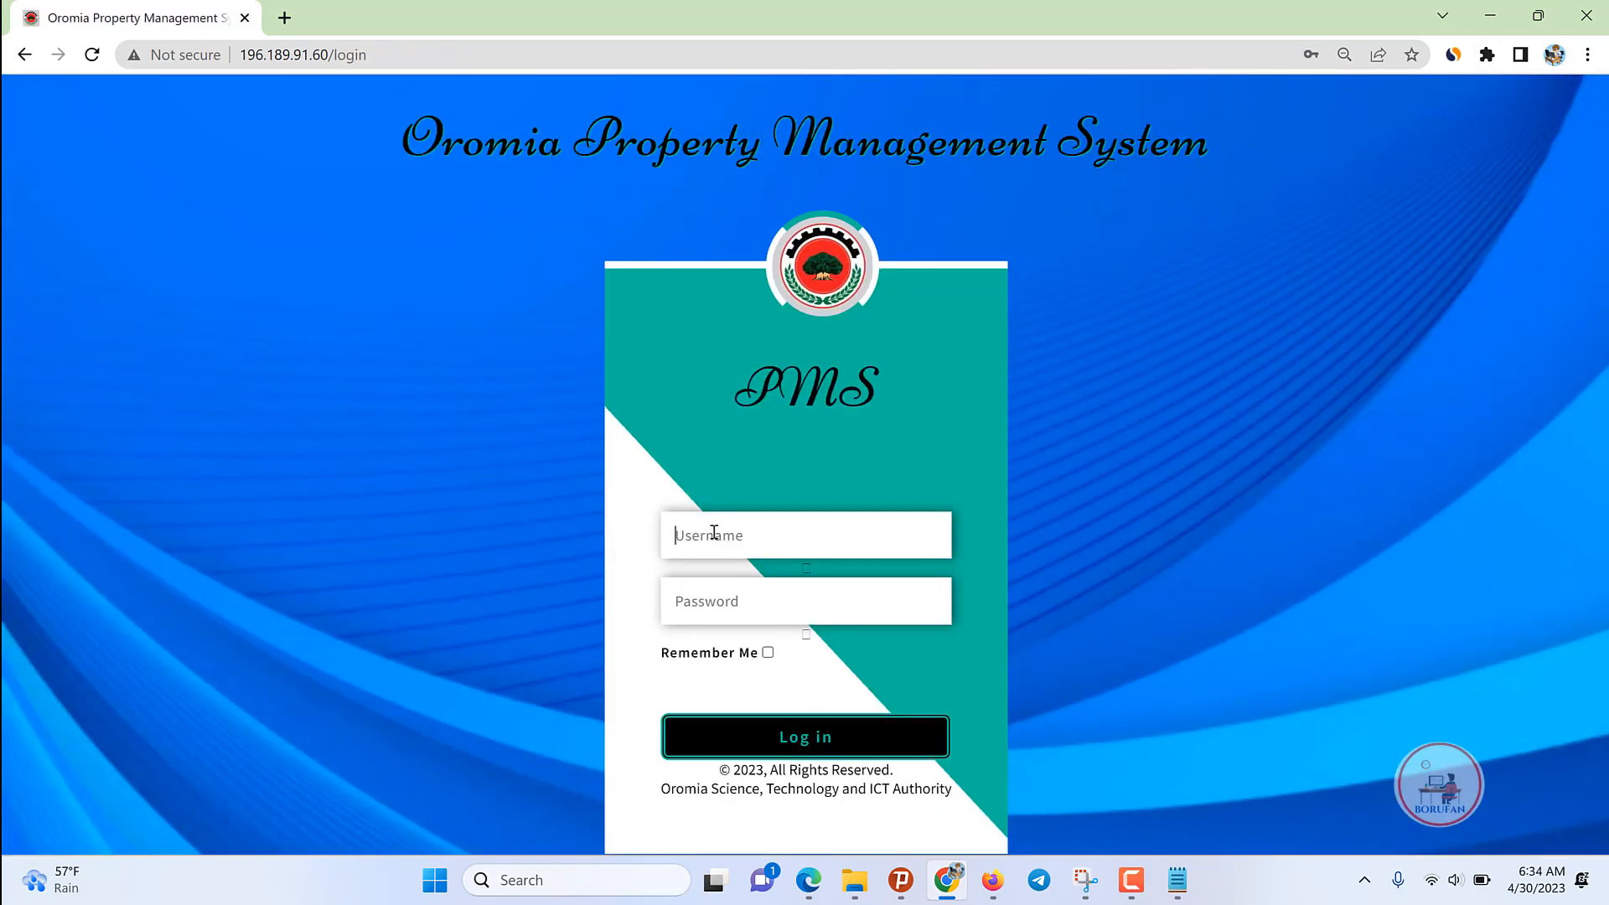
Step: Log in as the woreda user with the copied username and saved password
click(714, 533)
key(ctrl+v)
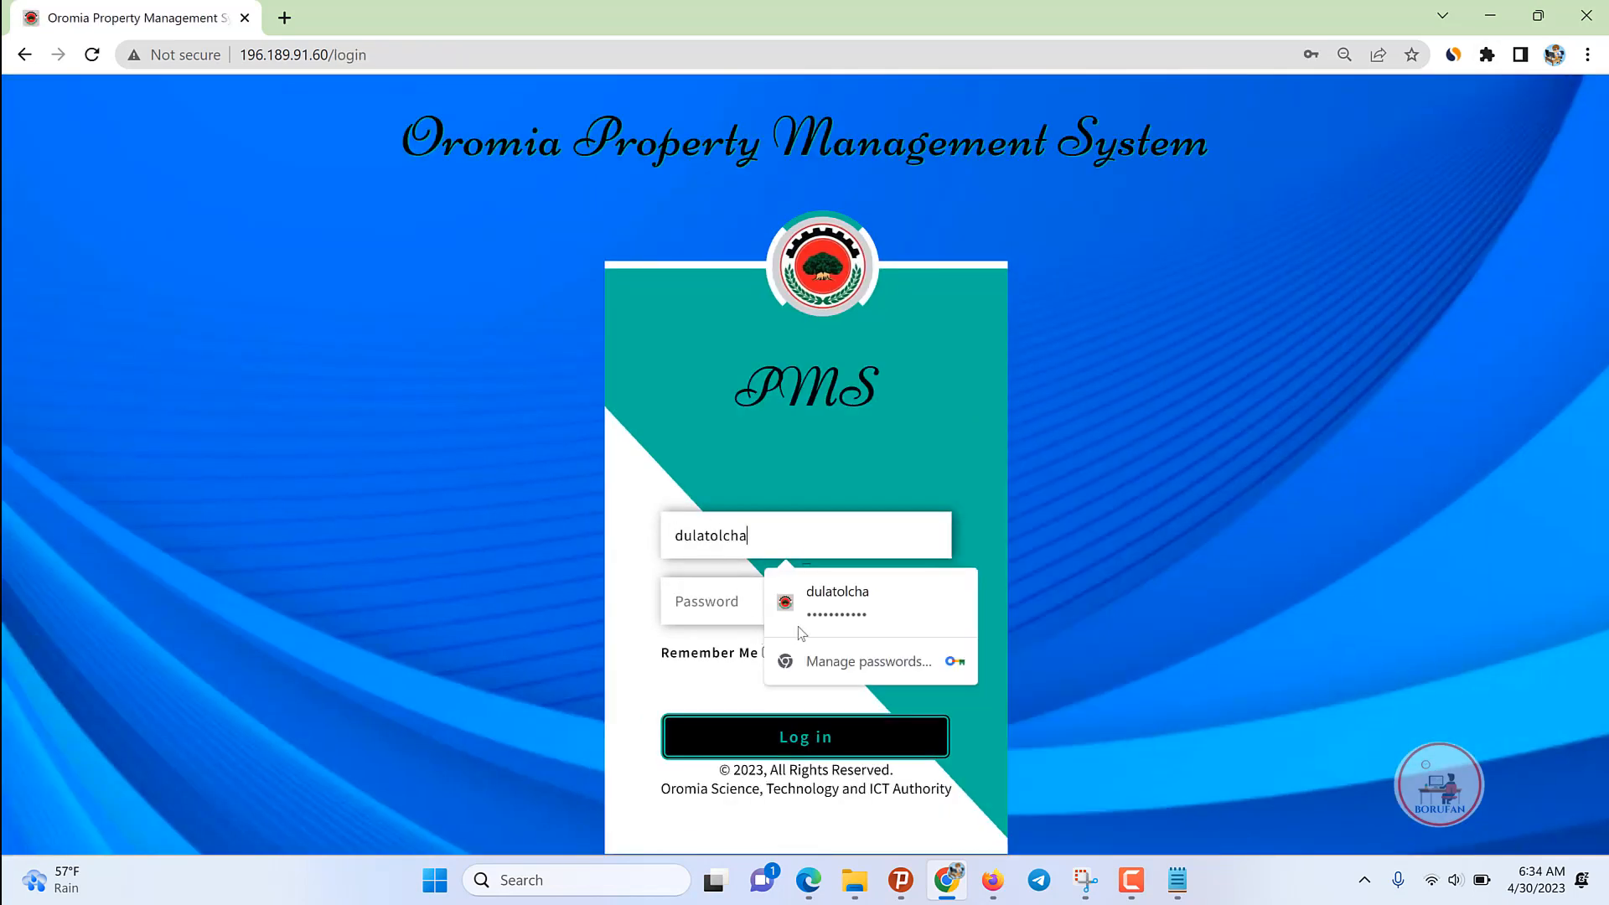
click(821, 614)
click(784, 737)
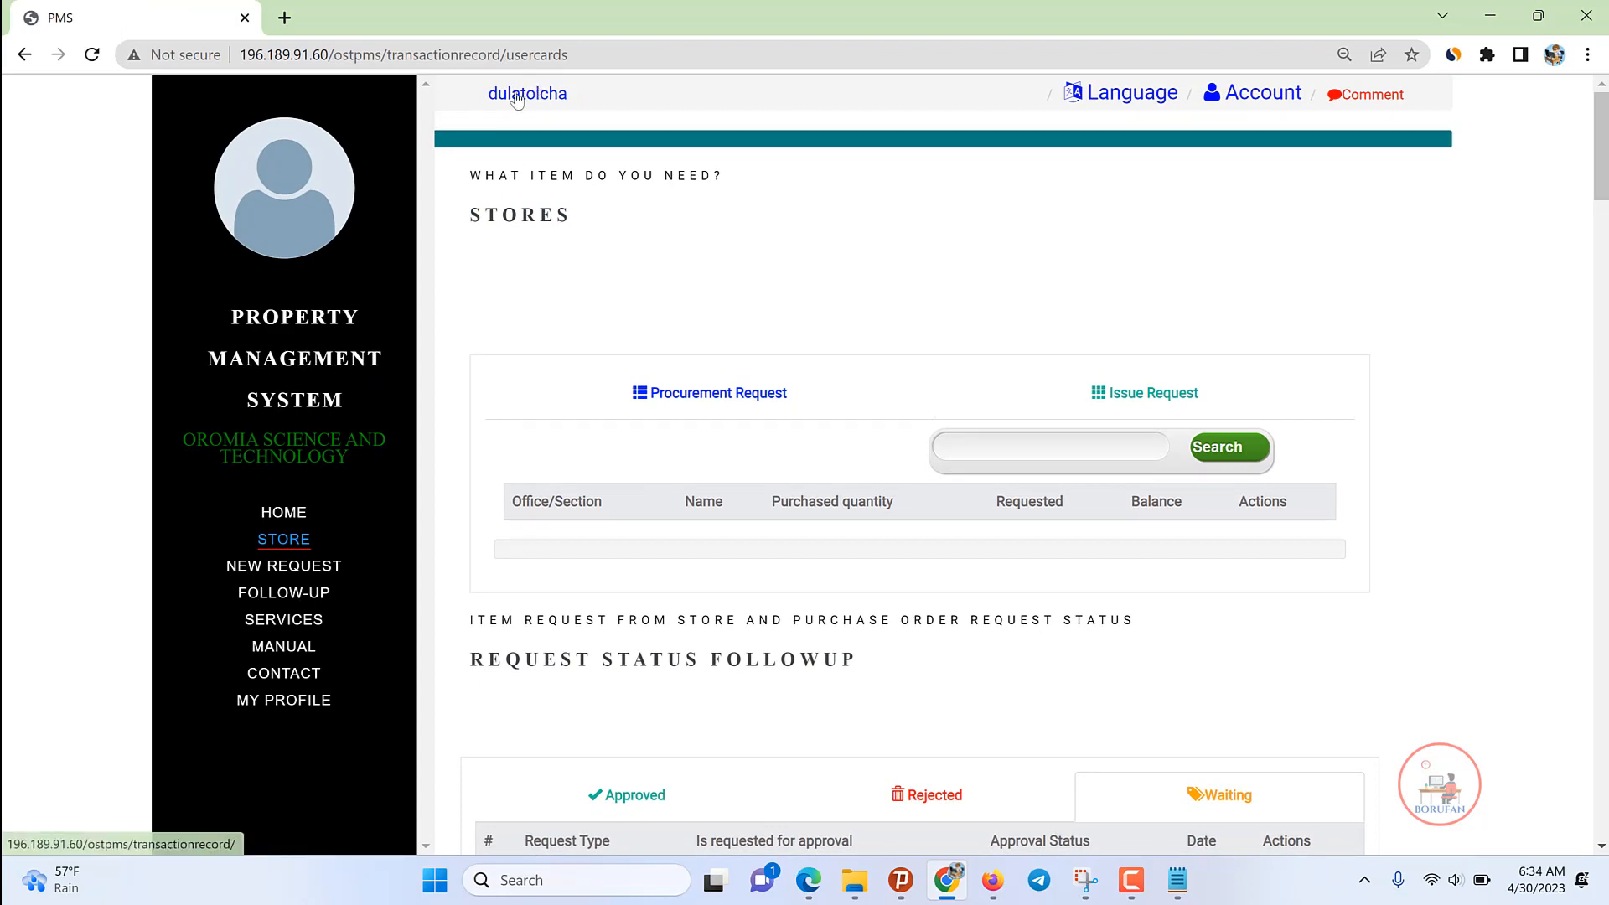
Step: Go to the user's dashboard, collapse Stock Management, and bring up the Notepad notes
click(530, 92)
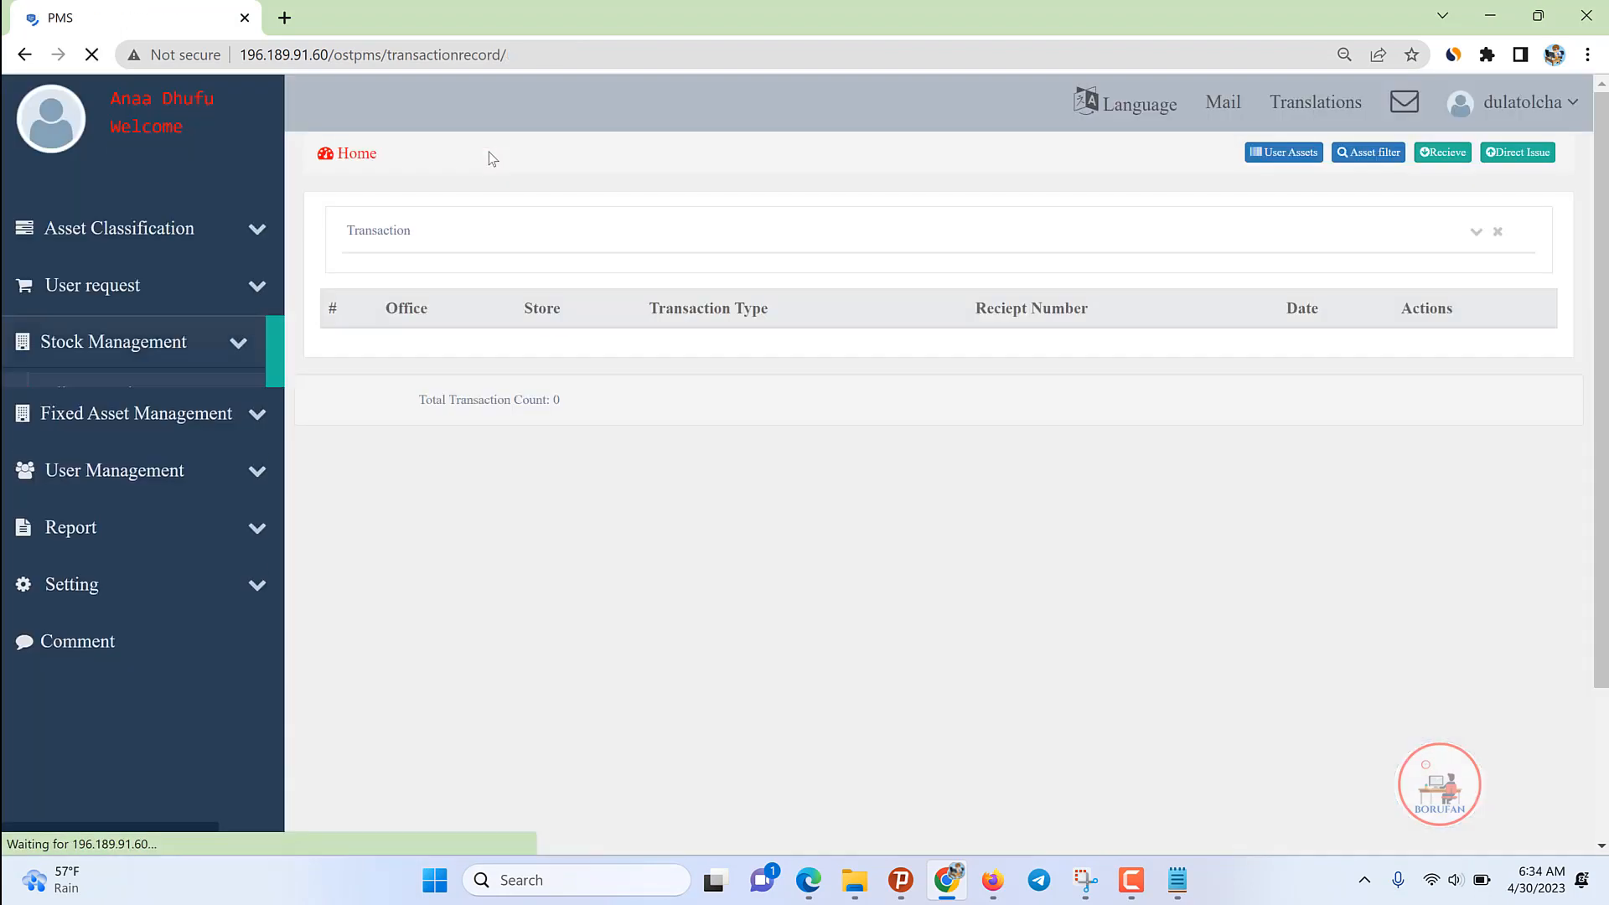
click(233, 348)
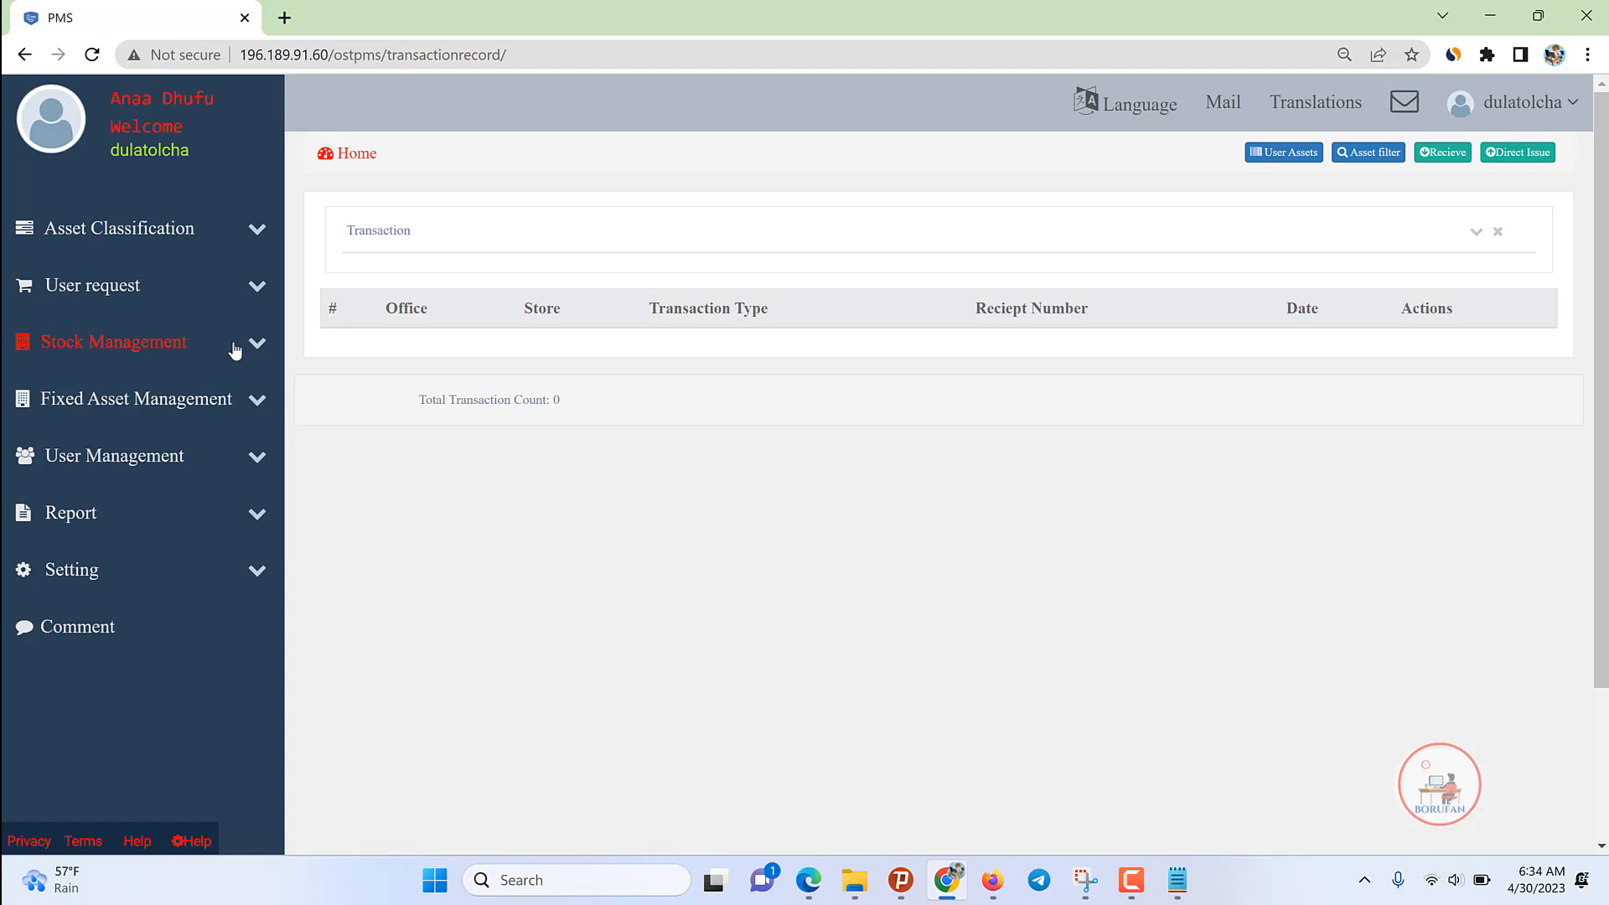
click(1177, 880)
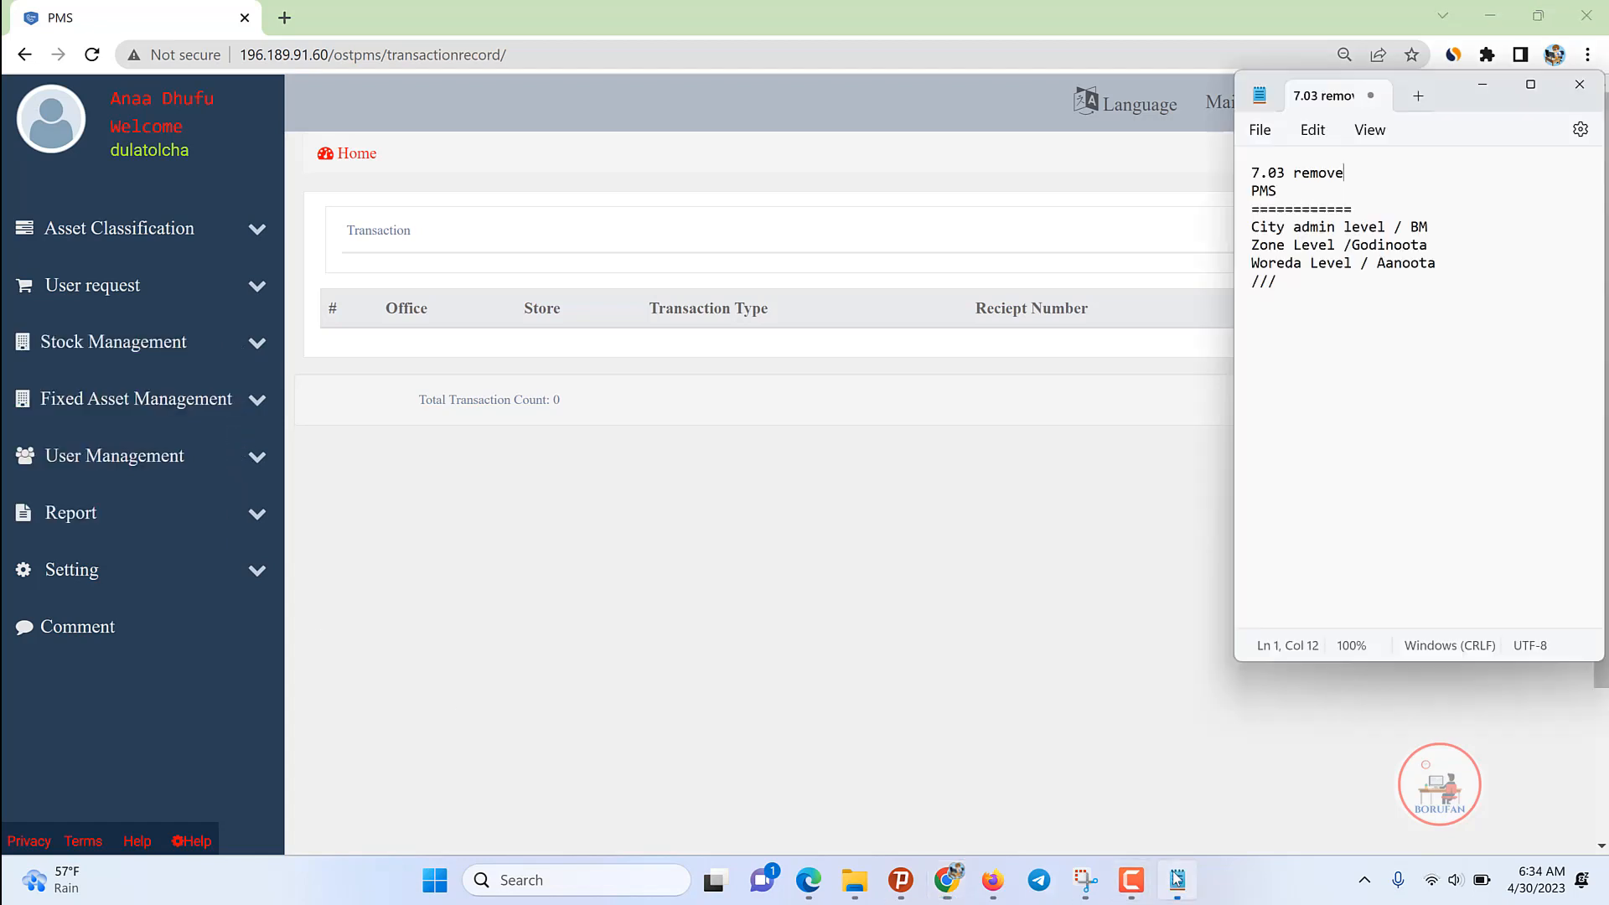
Step: In Notepad, write 'System Admin Aanaa' and 'Account Create' with roles PAO, PPO, Store Keeper, Store Cleck
click(1462, 267)
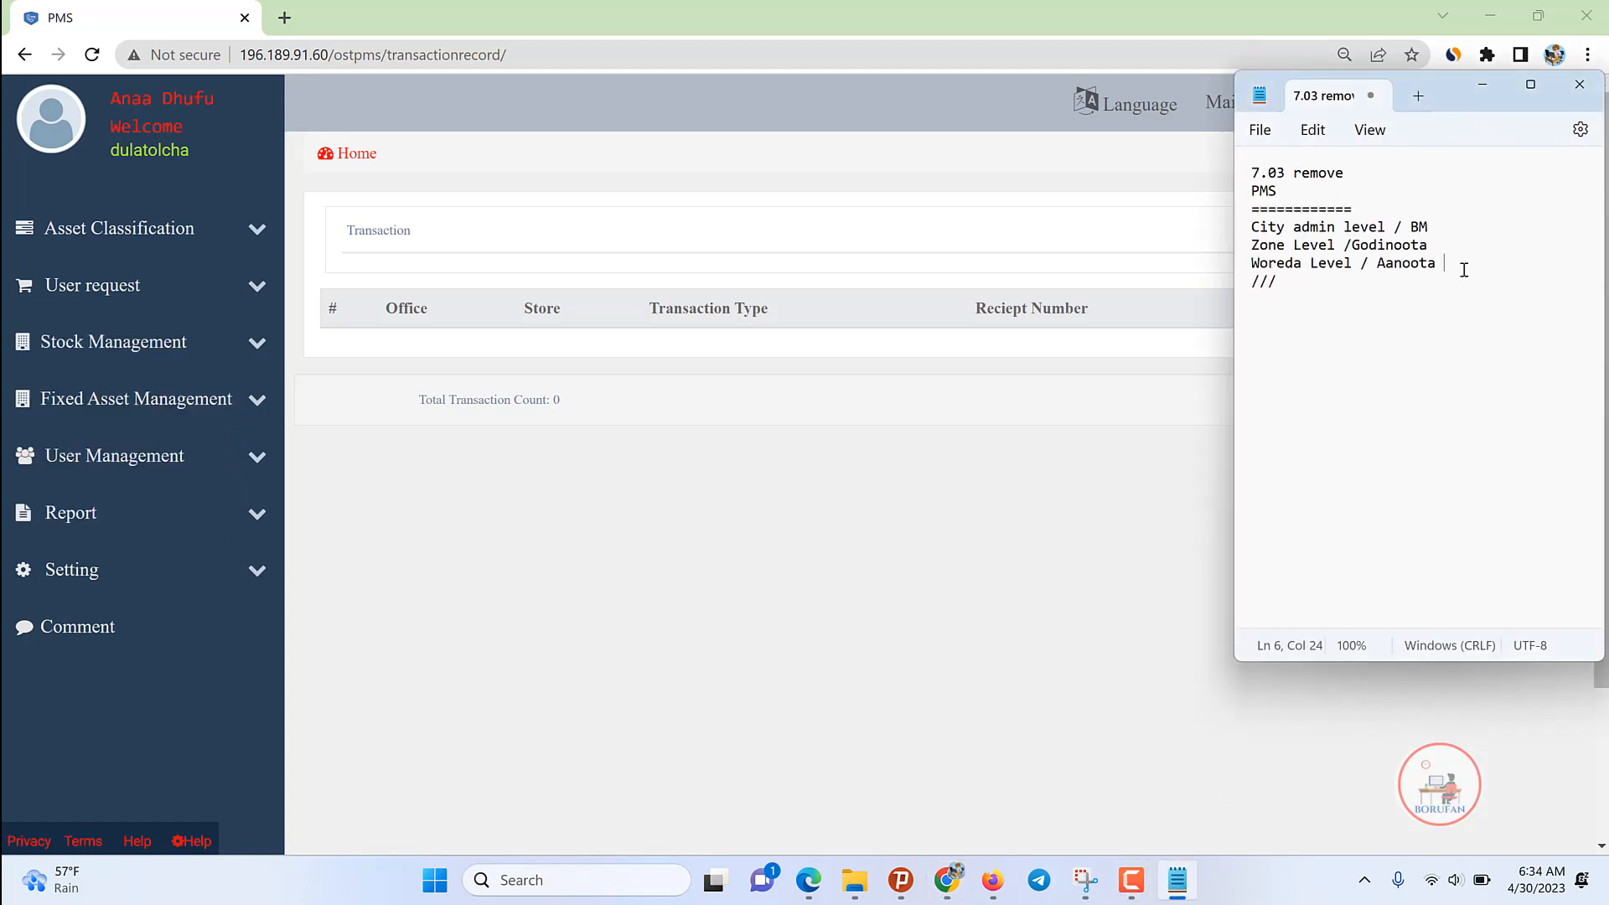
click(1315, 303)
text(Admin)
text(Syst)
text(em A)
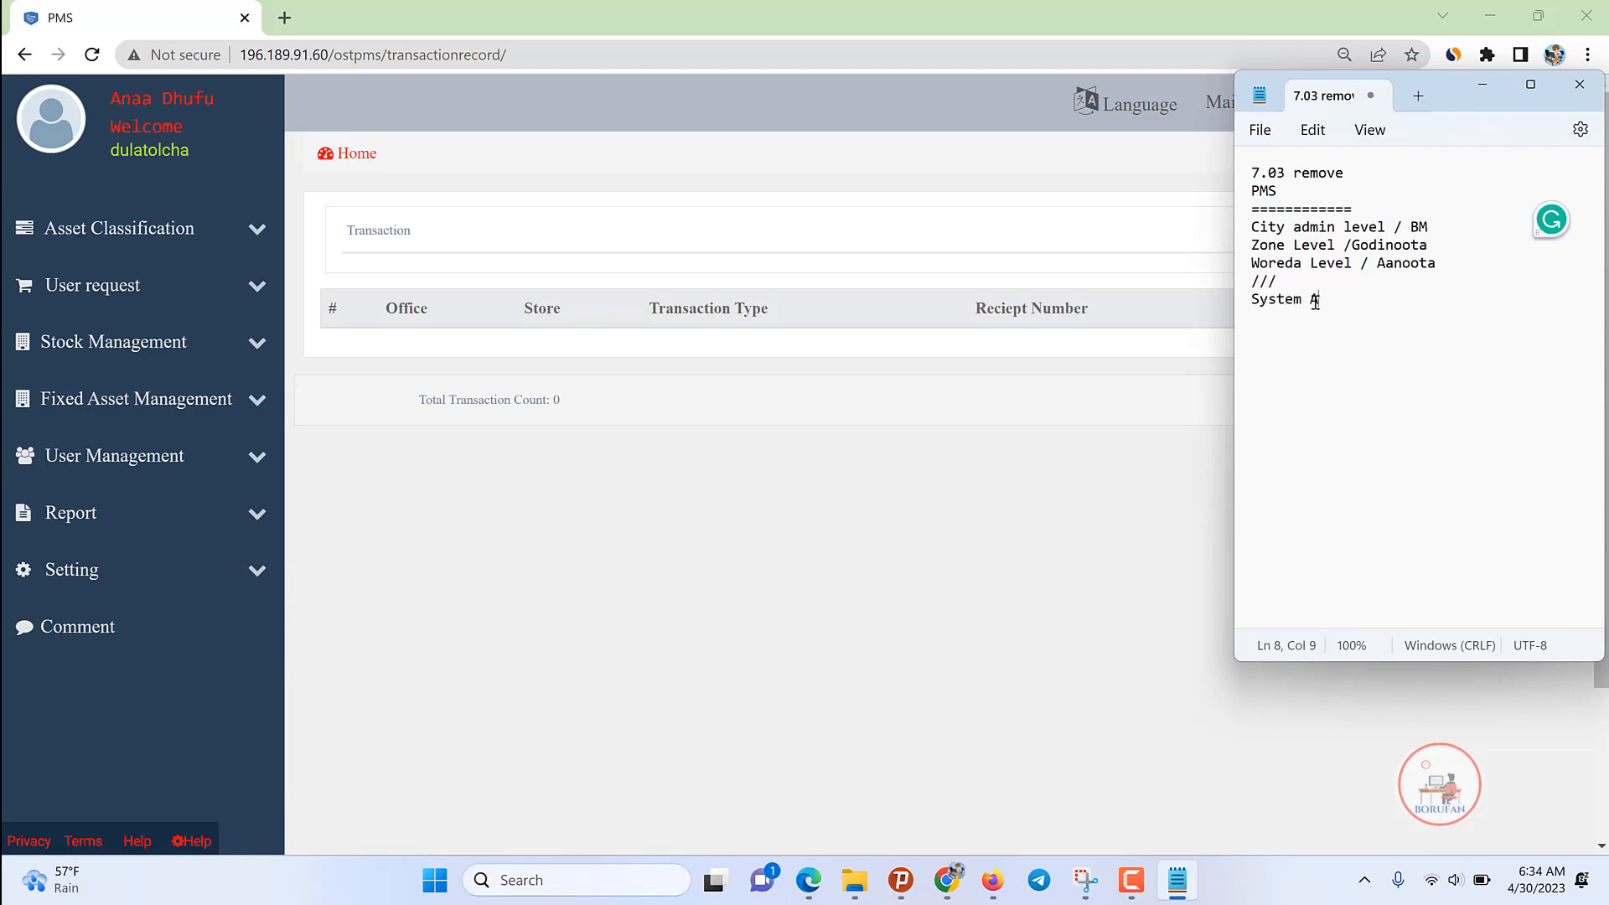
text(dmin)
text( Aanaa)
key(Return)
key(Return)
text(Accou)
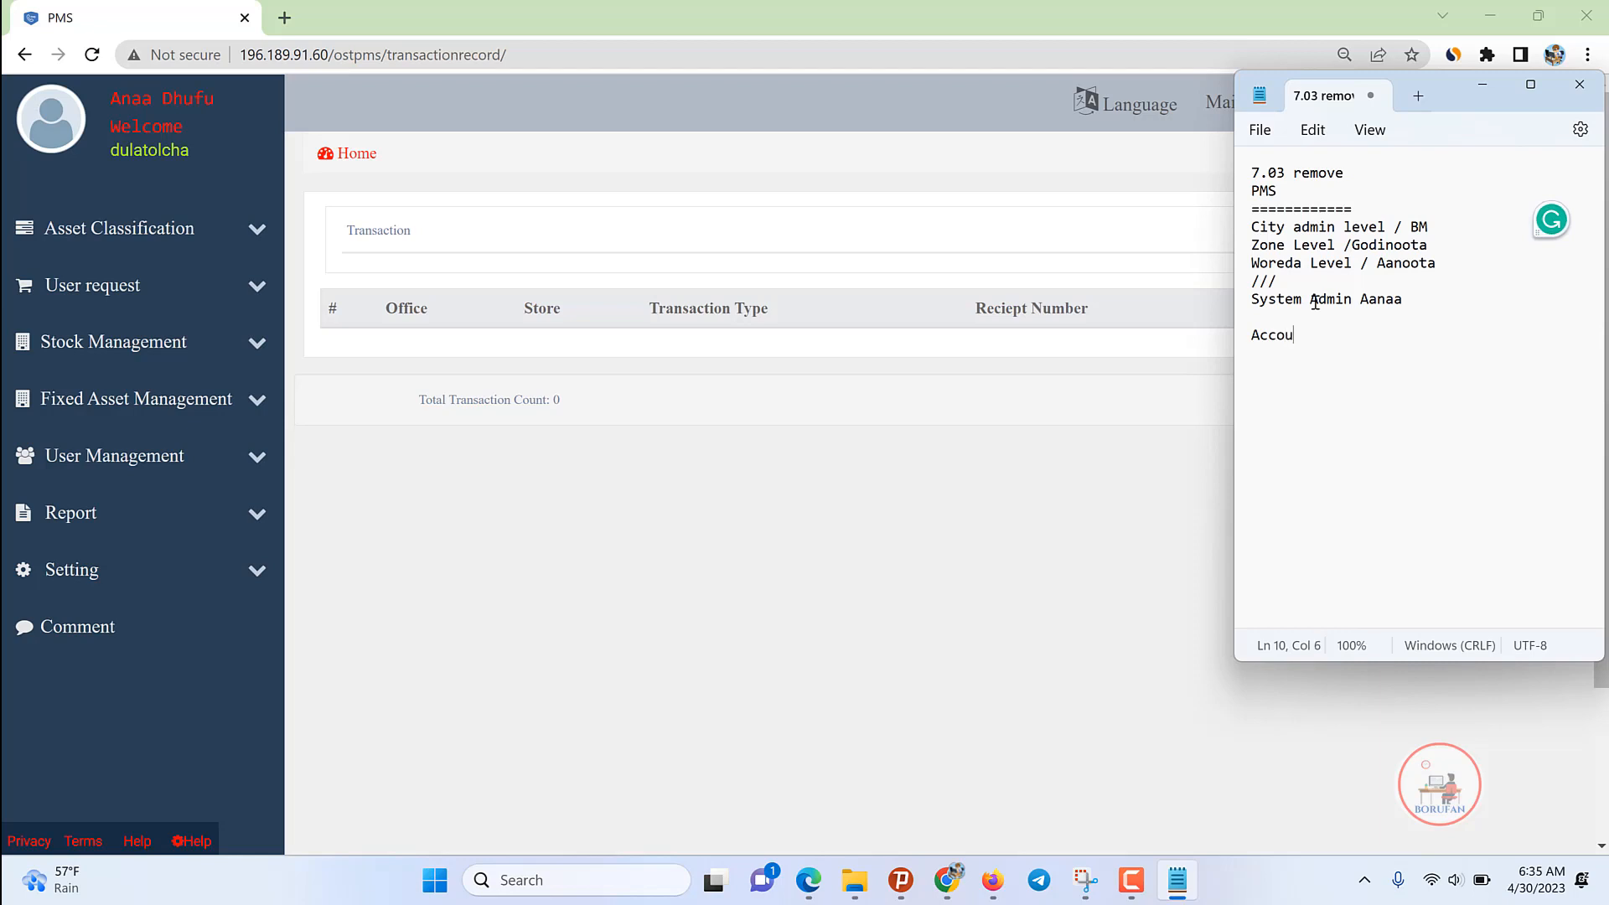
text(nt Create)
key(Return)
text(PAO)
key(Return)
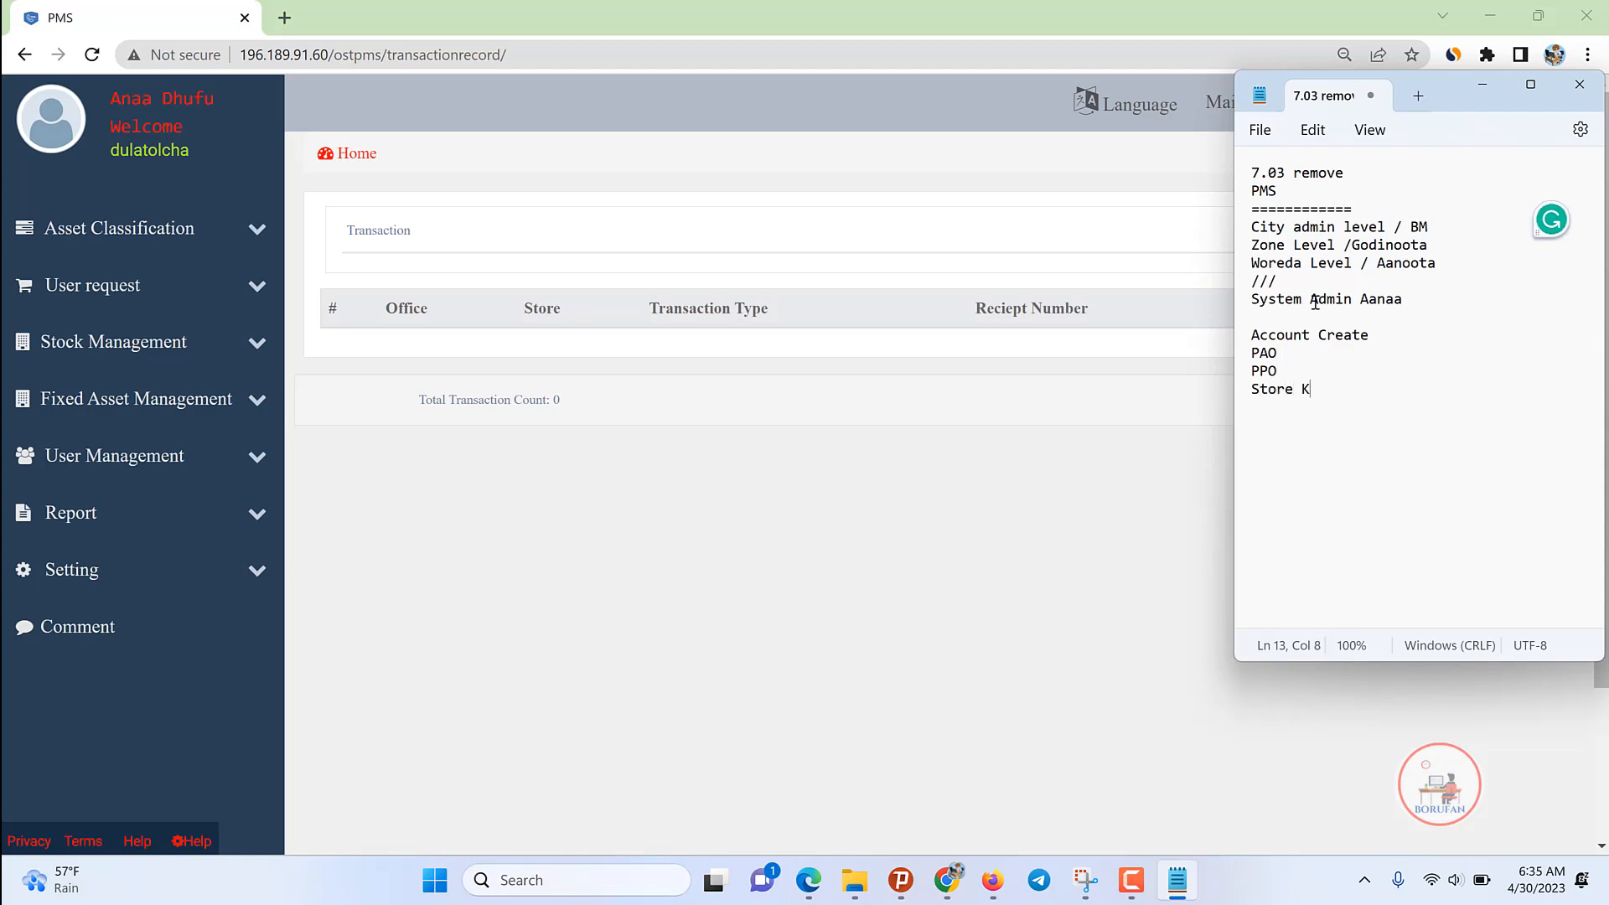
text(eeper St)
text(ore Cl)
text(eck)
Step: Underline the Account Create heading and the role list with = lines, then return to the PMS
drag(1345, 411, 1252, 356)
click(1370, 345)
key(Return)
text(=)
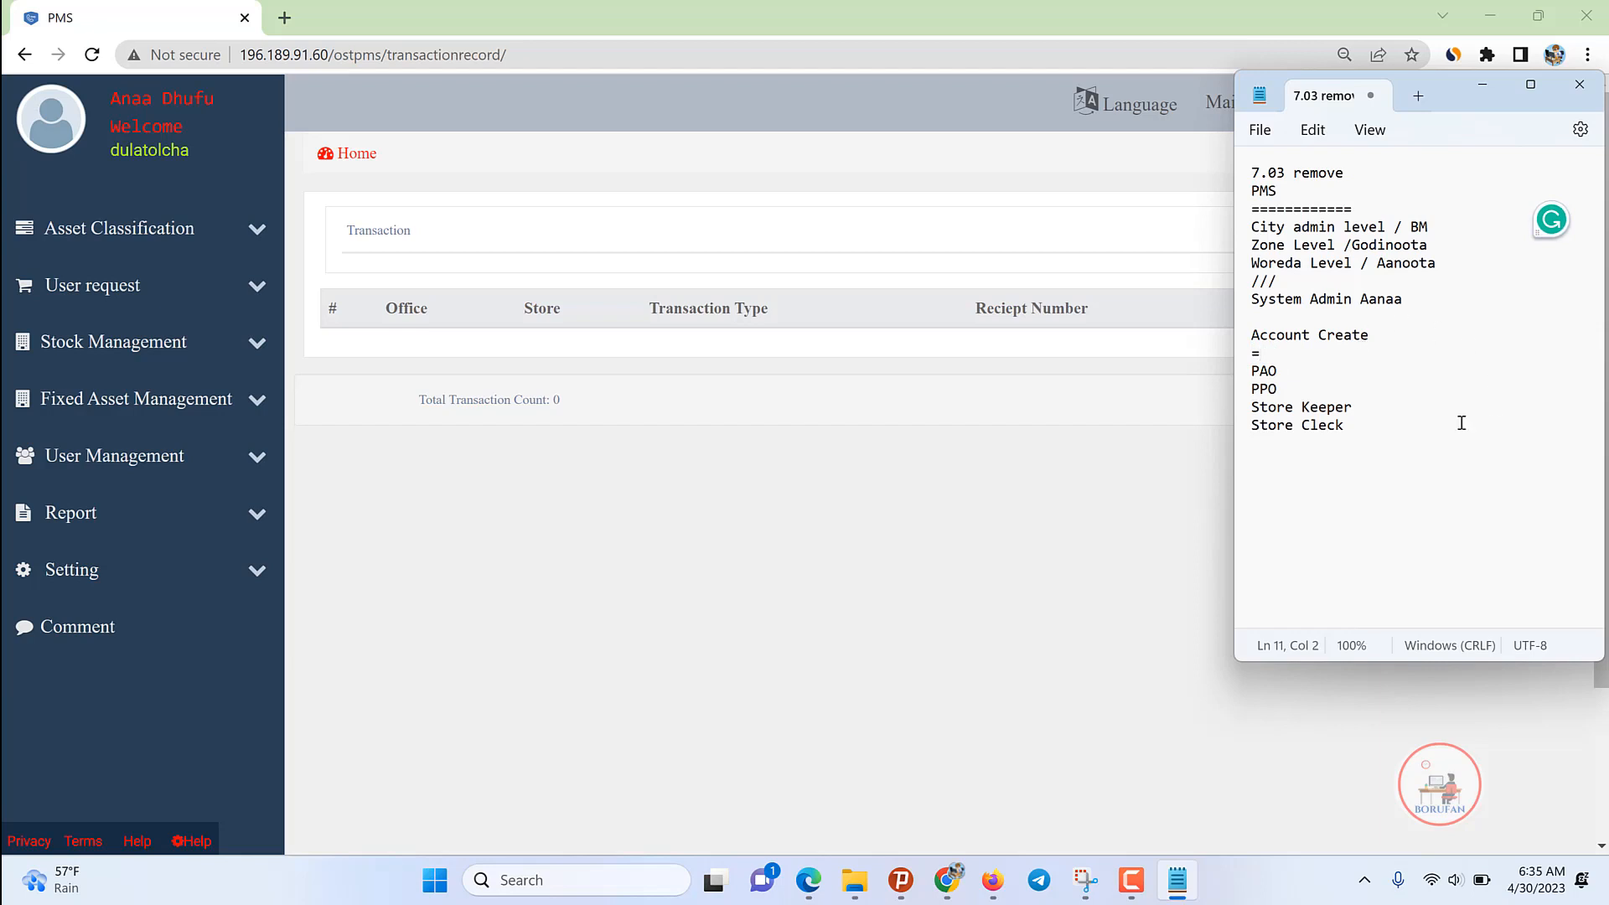
click(1346, 431)
text(========)
click(1309, 361)
text(===)
click(893, 168)
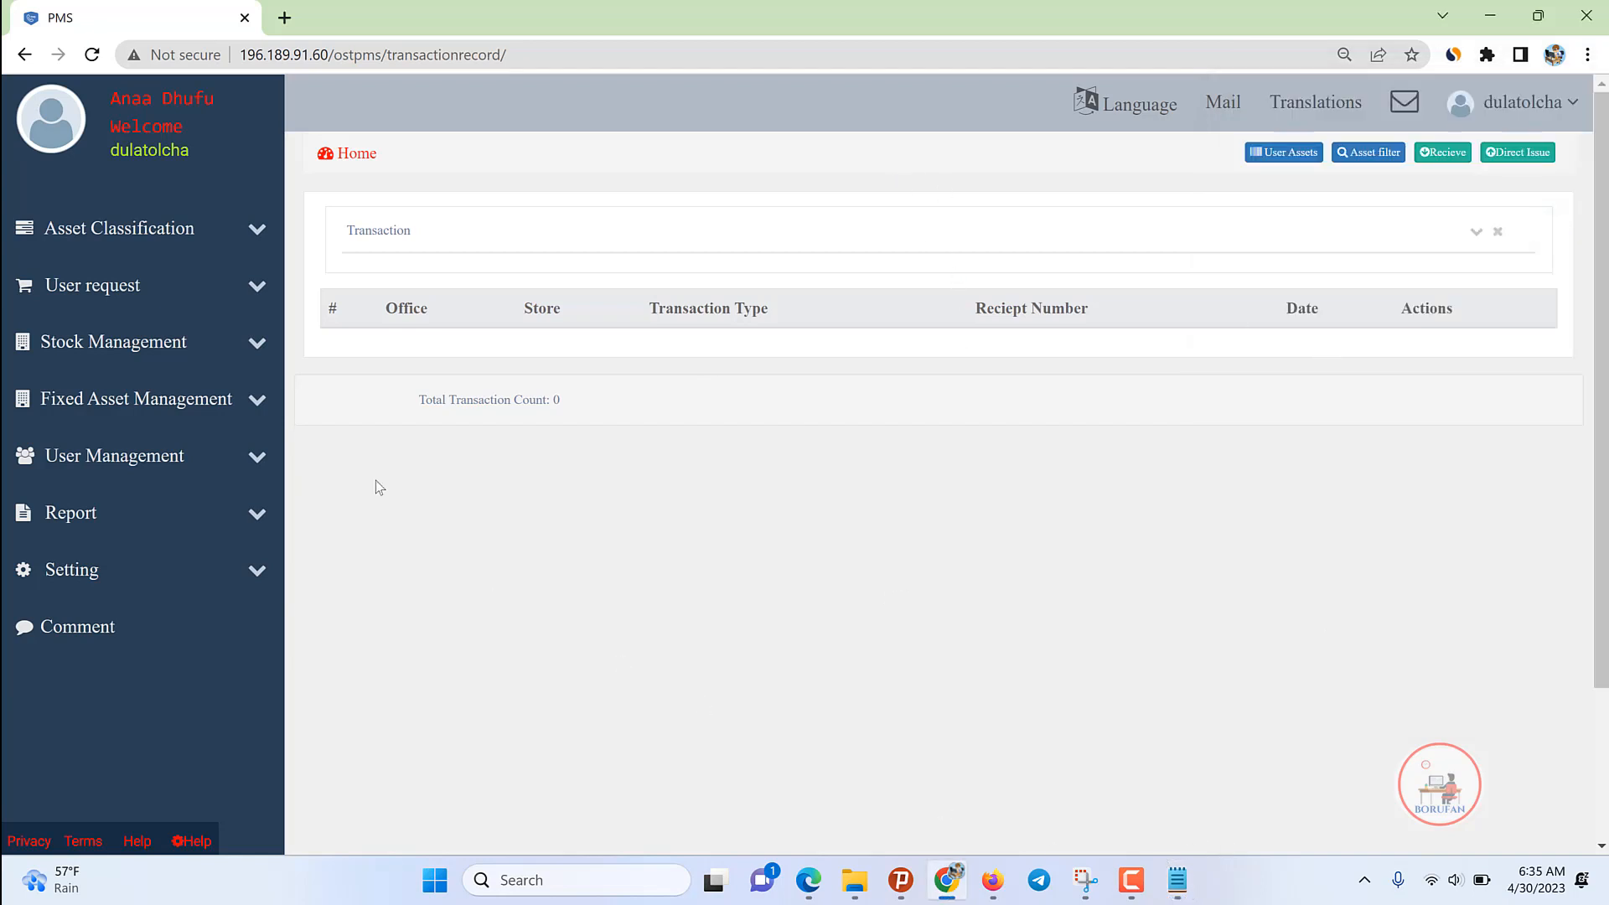
click(1176, 878)
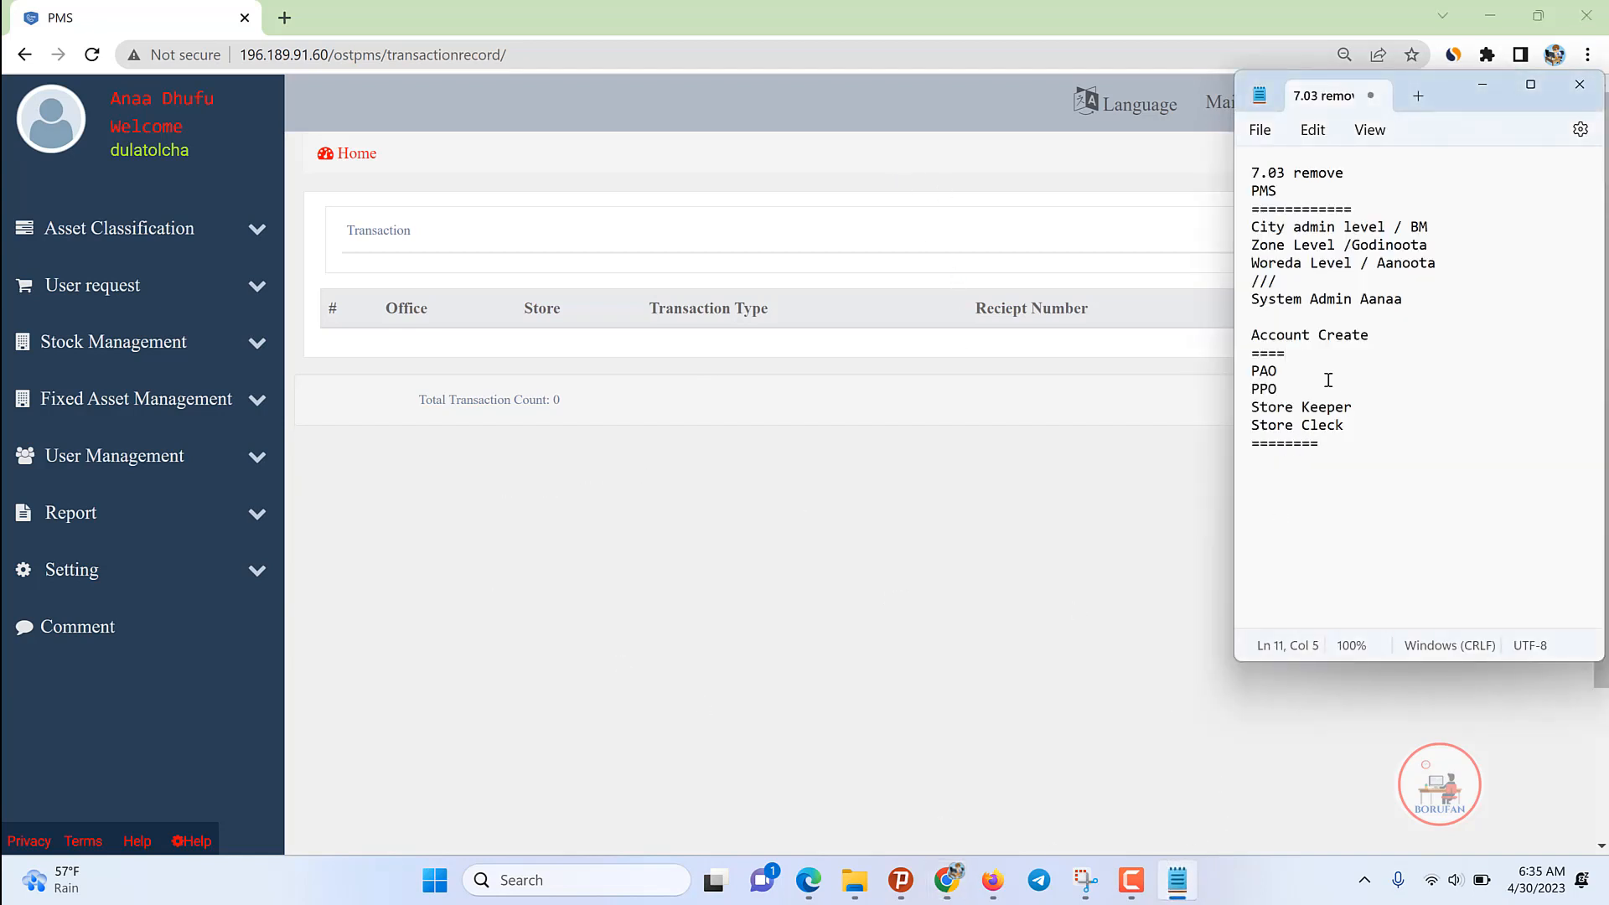
text(=====)
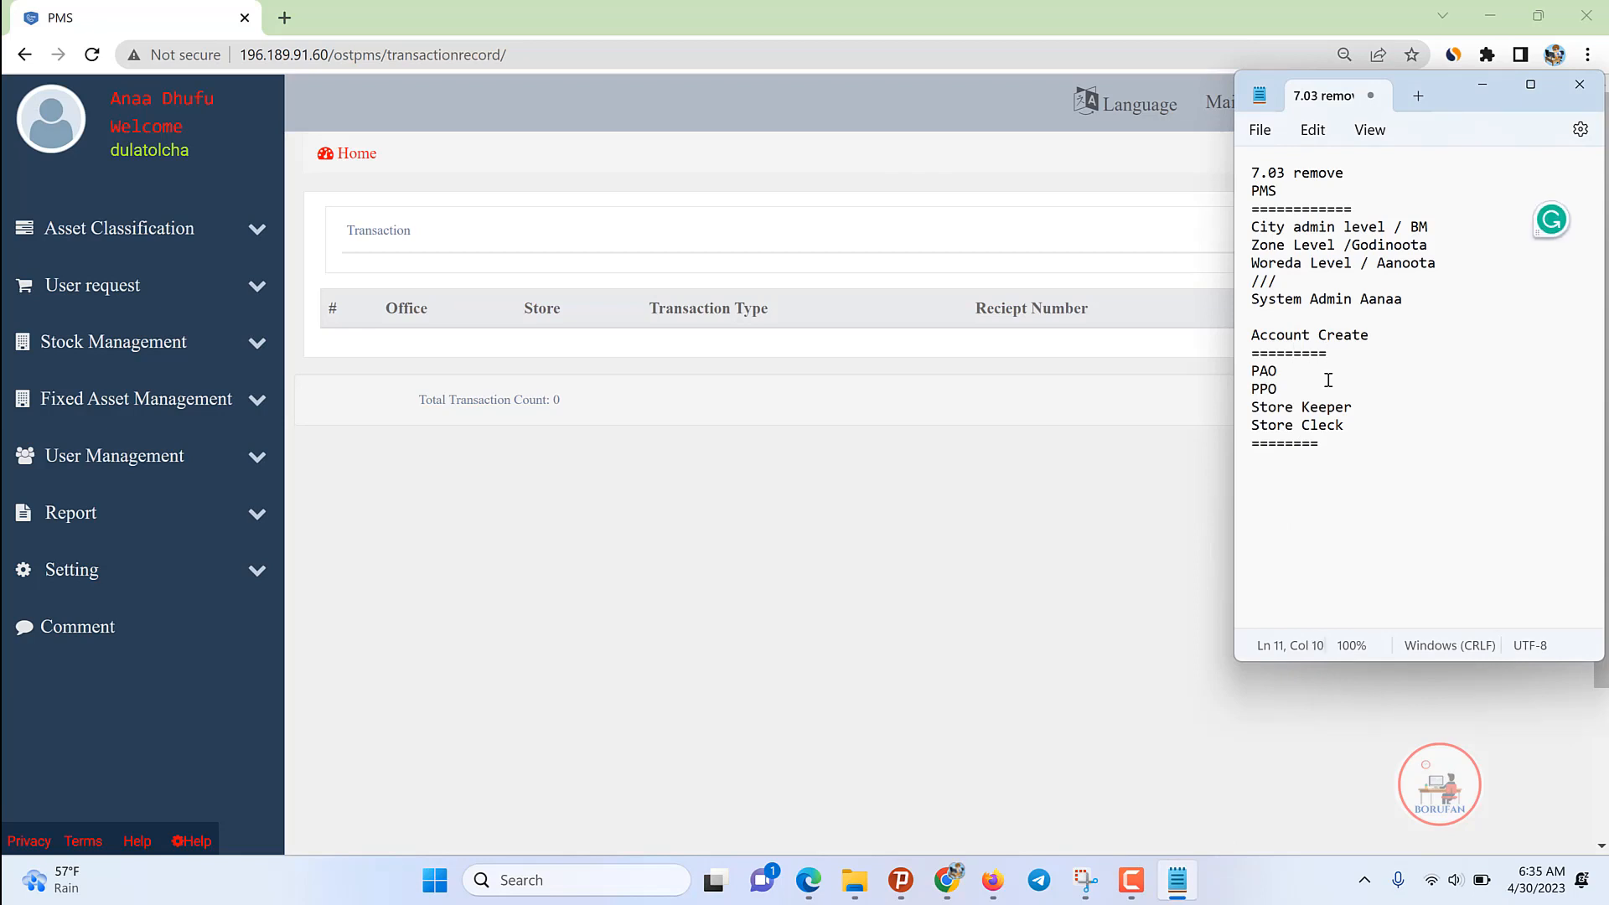
drag(1345, 425, 1219, 371)
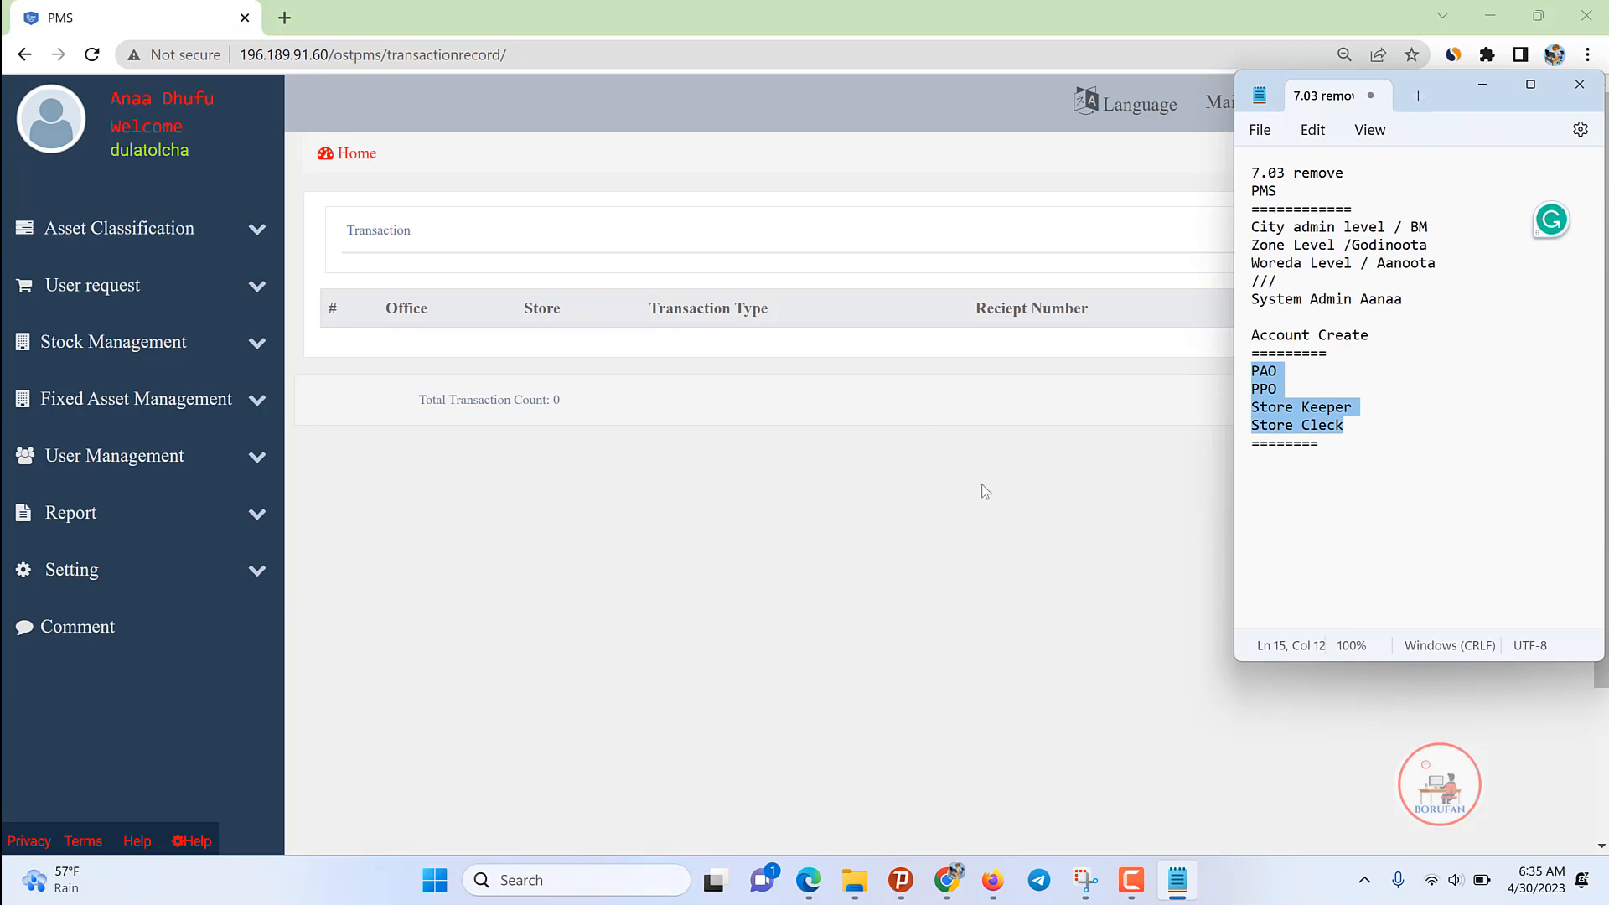
click(956, 494)
click(119, 569)
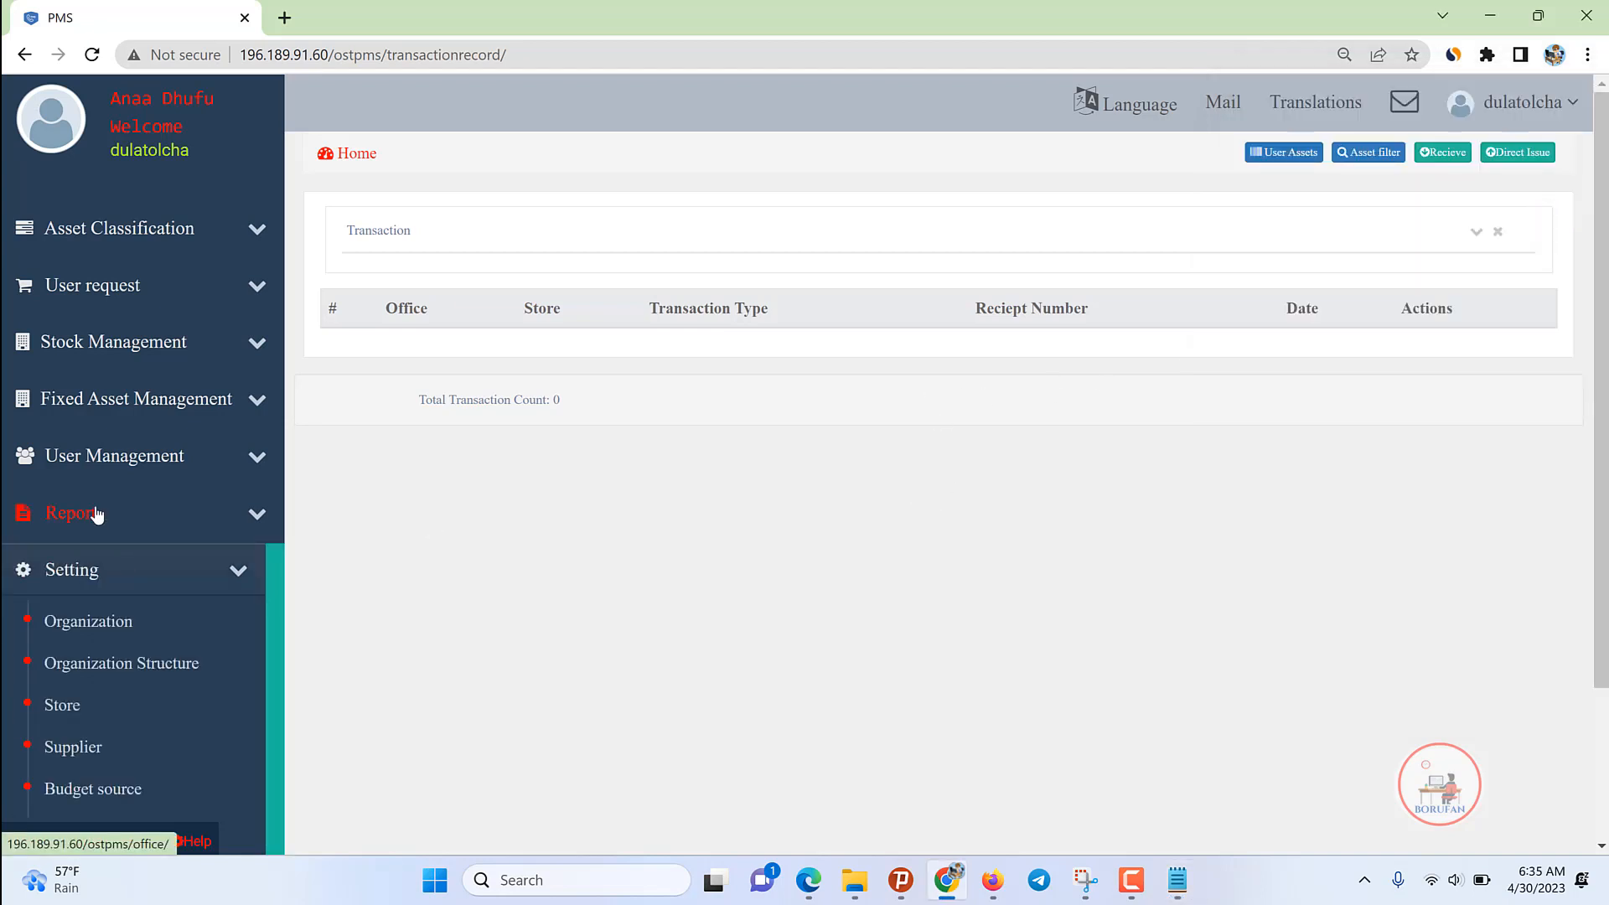
Step: Open the Add new User form from the user management list
click(113, 456)
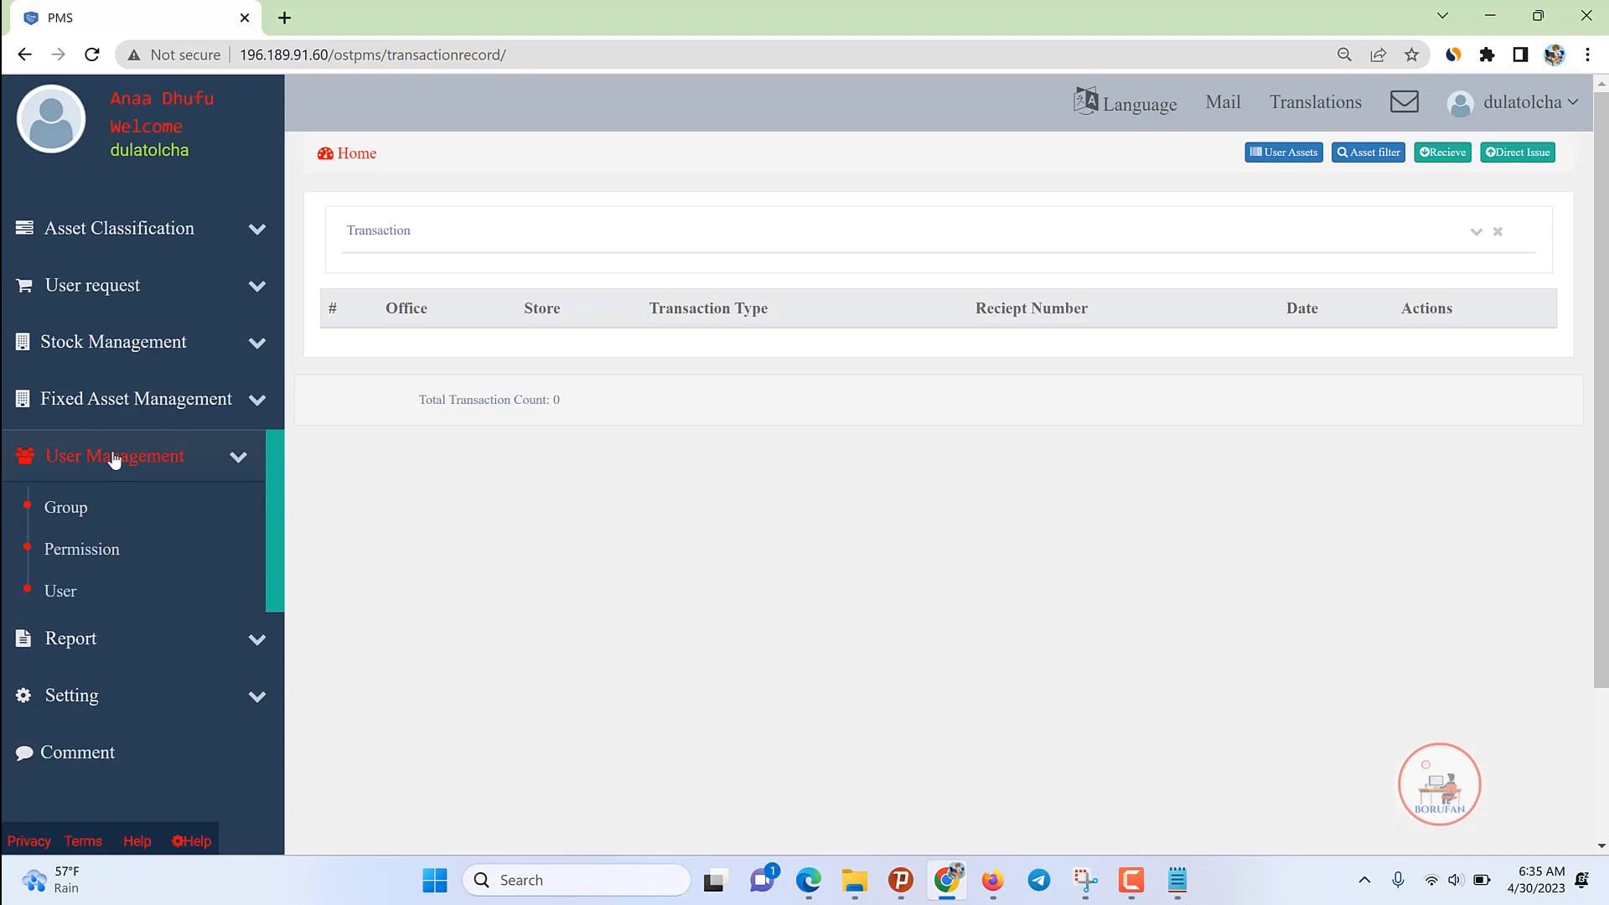
click(58, 595)
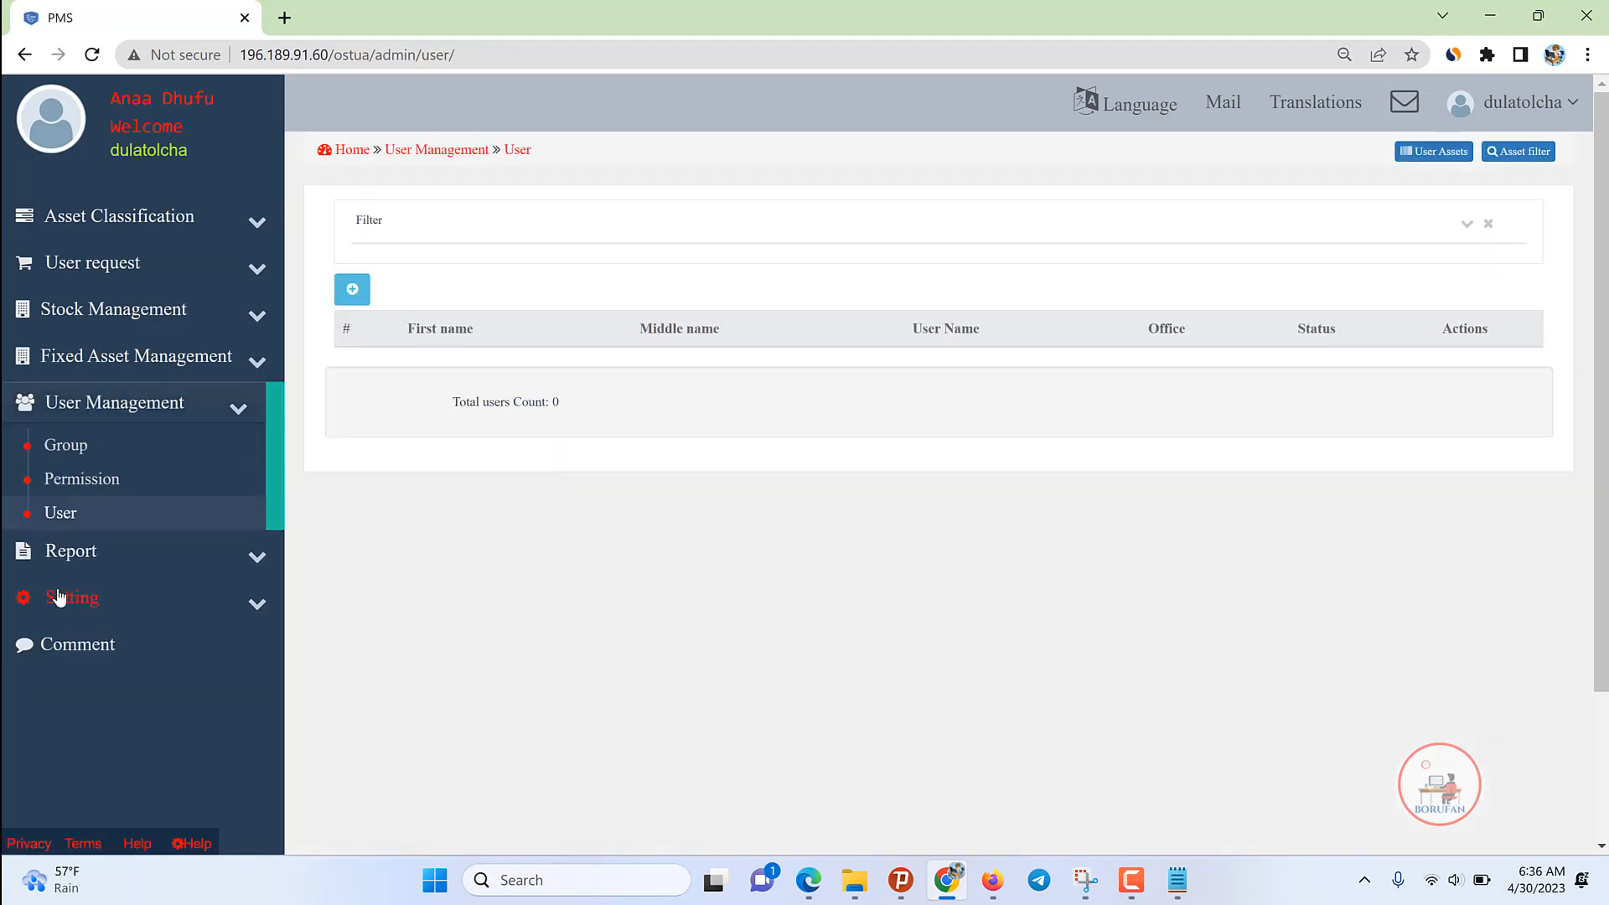
click(355, 290)
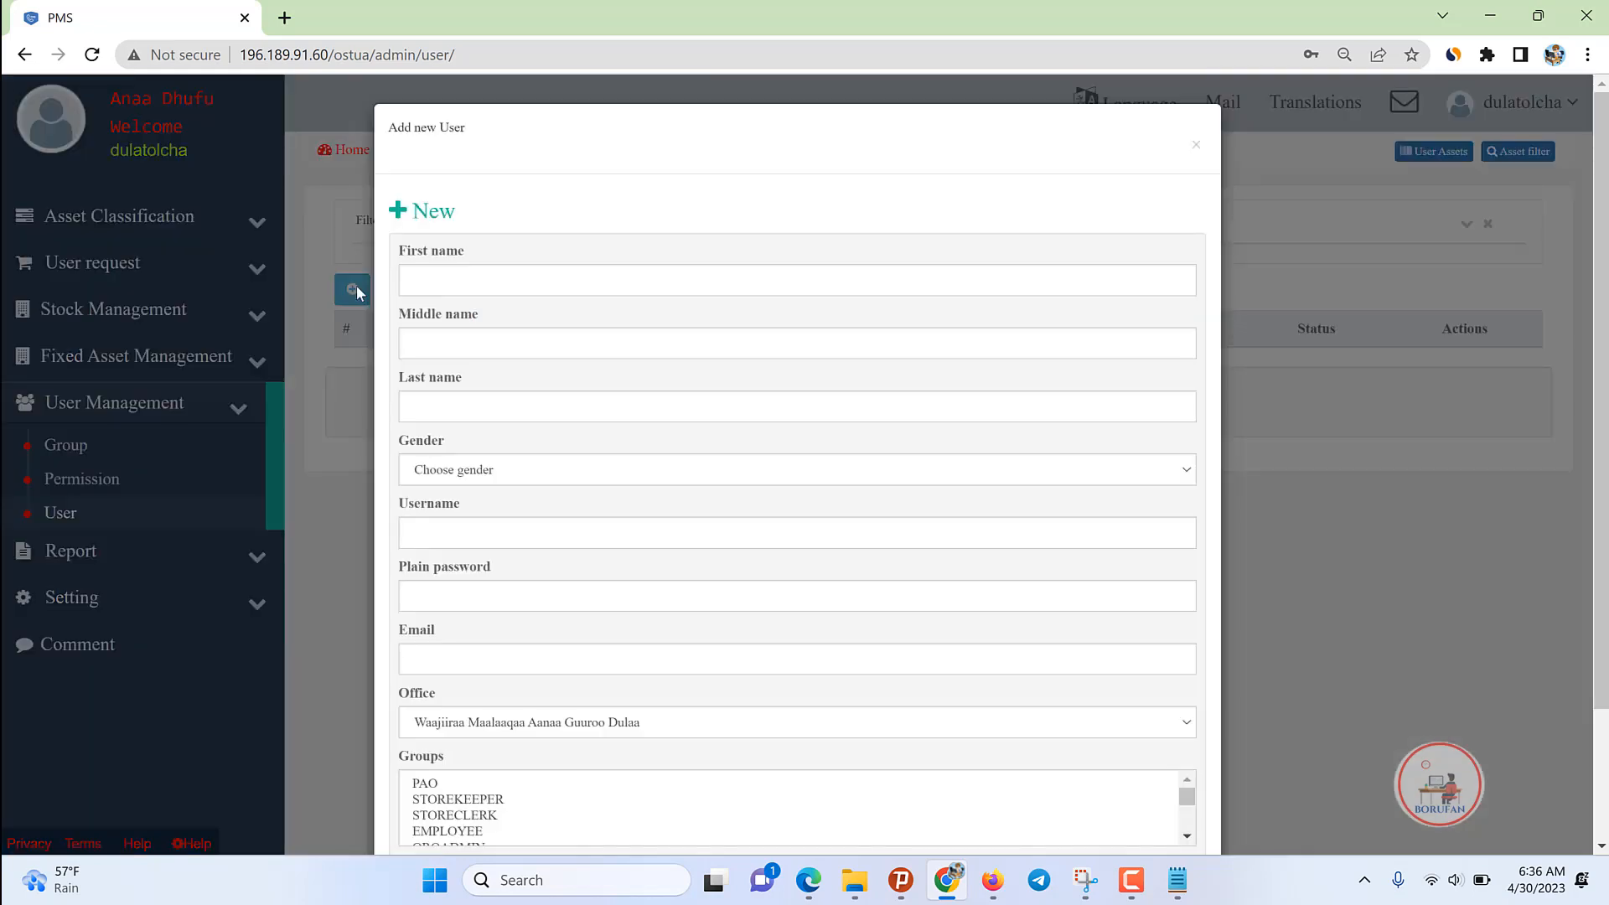
Step: Enter the new user's first, middle and last names
click(538, 279)
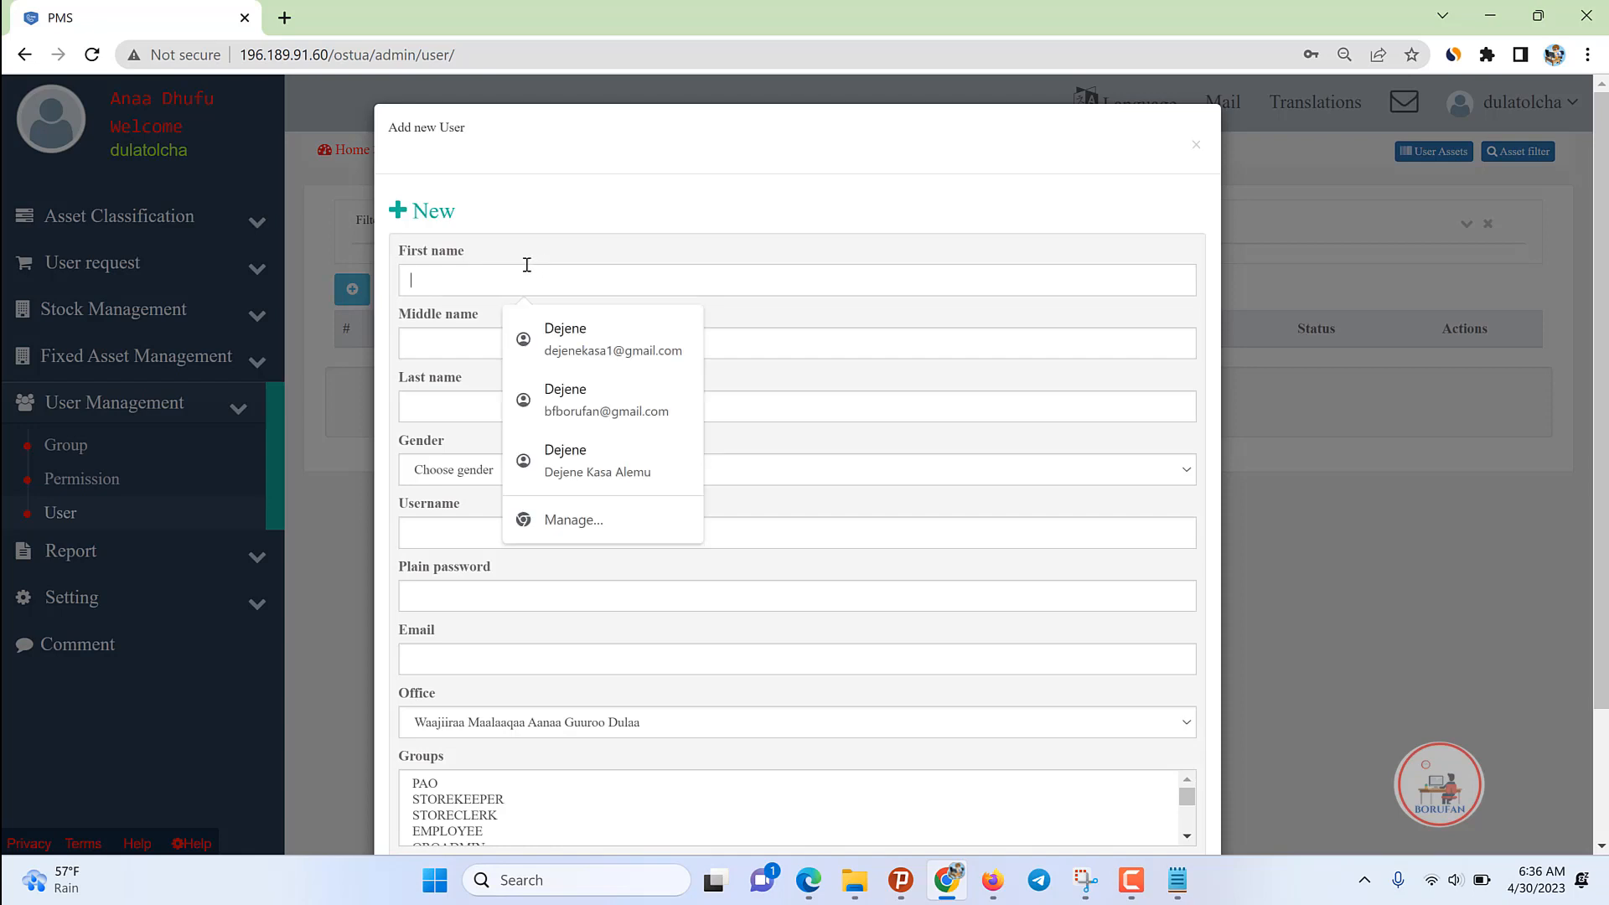
text(Bo)
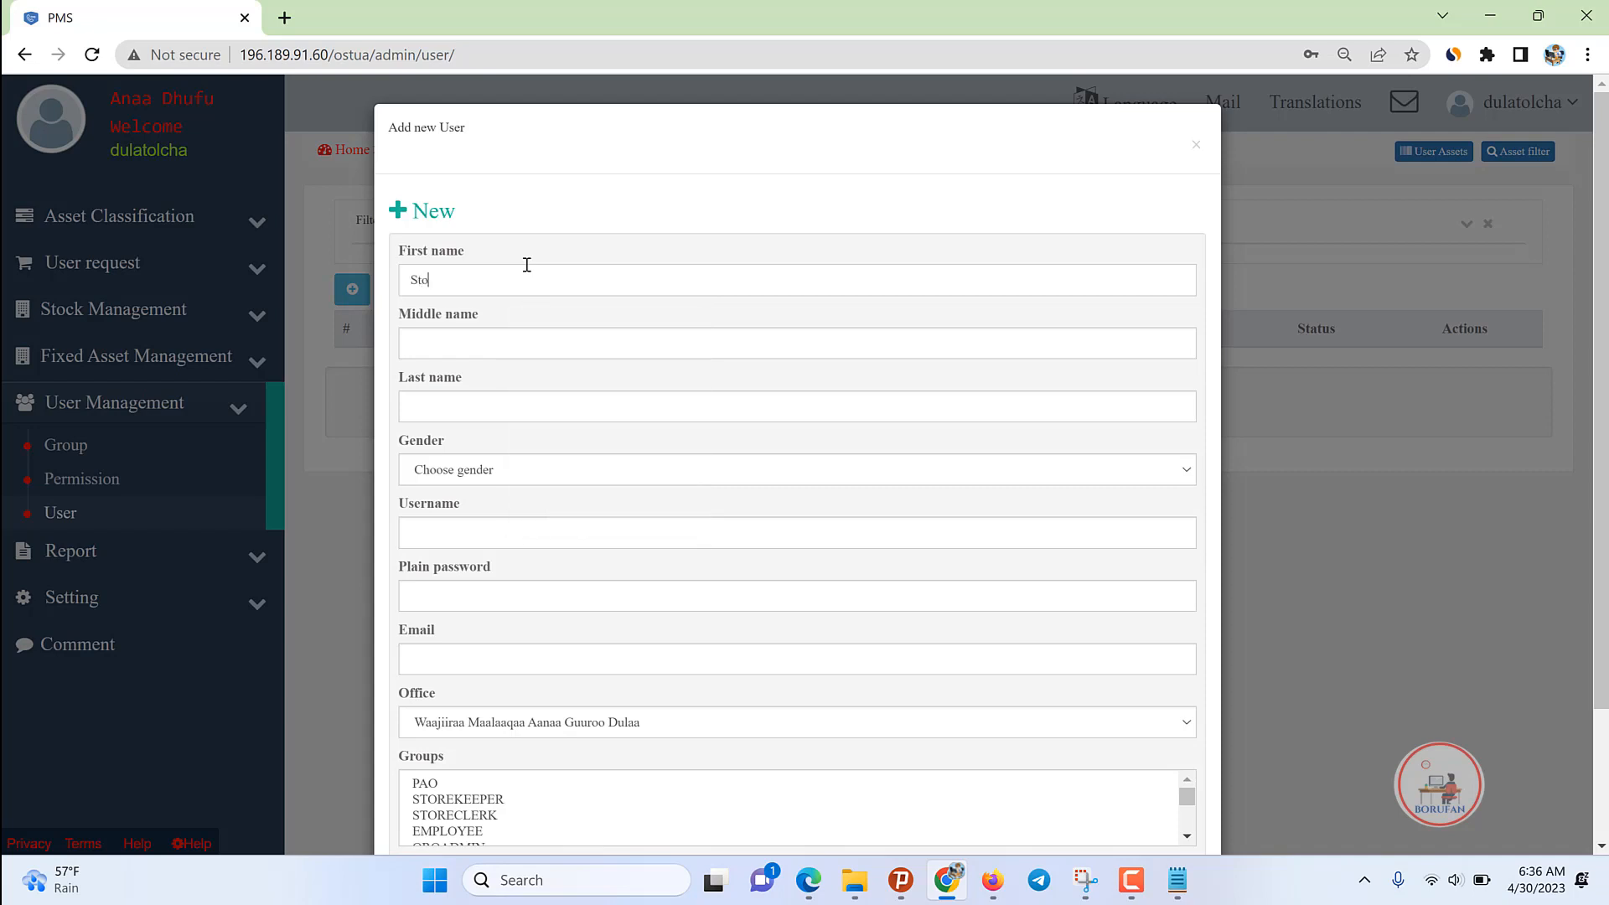
key(BackSpace)
key(BackSpace)
key(Tab)
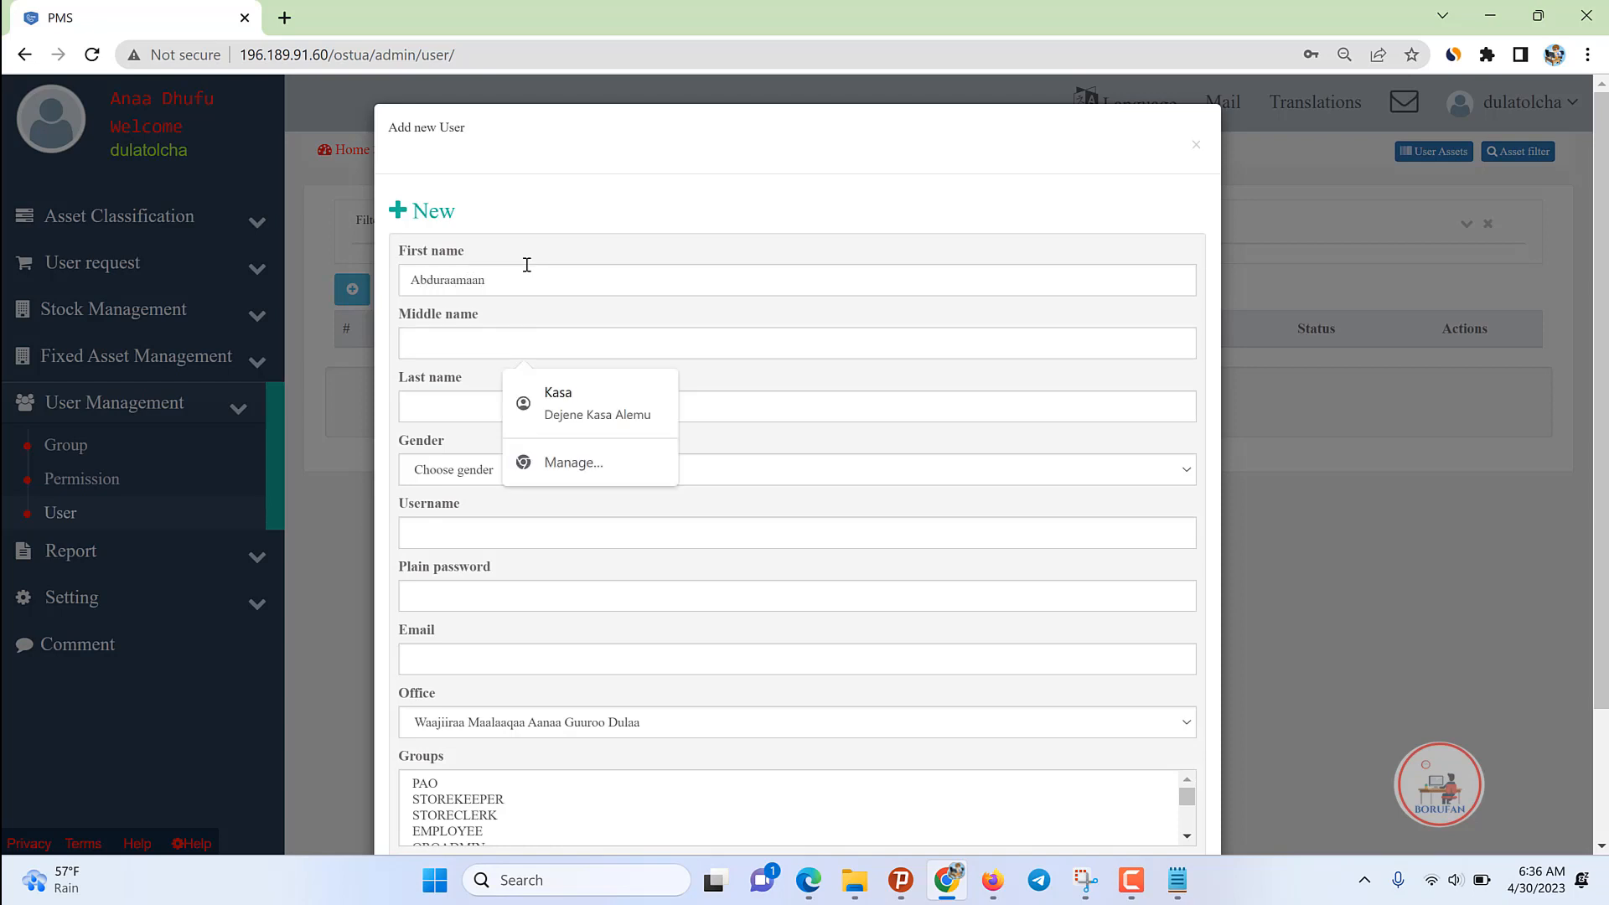
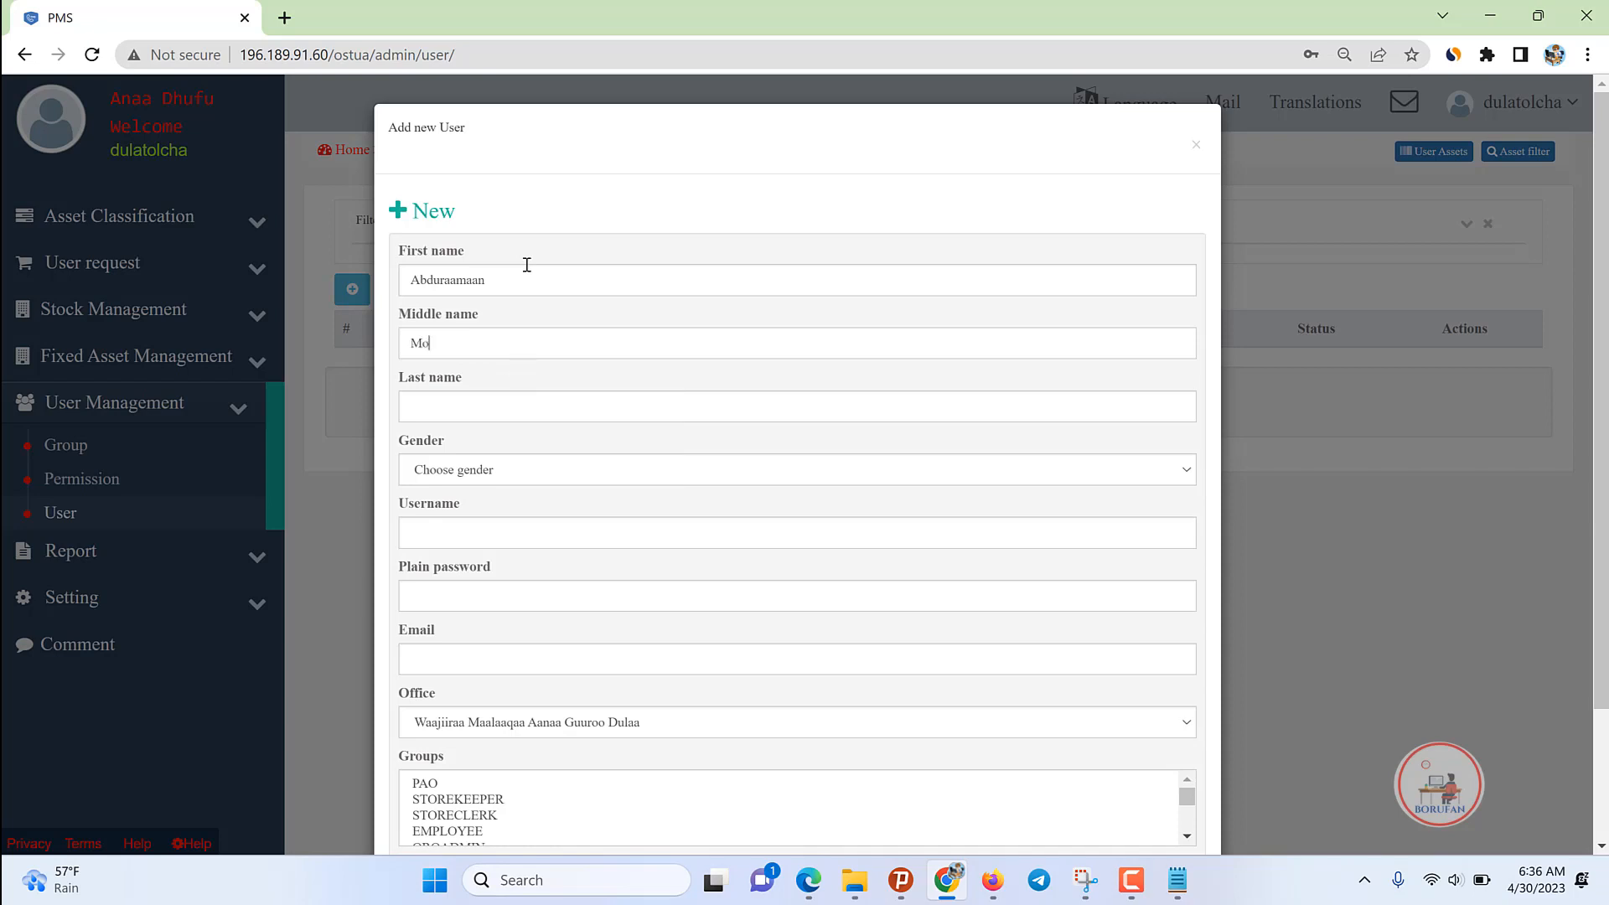
key(Tab)
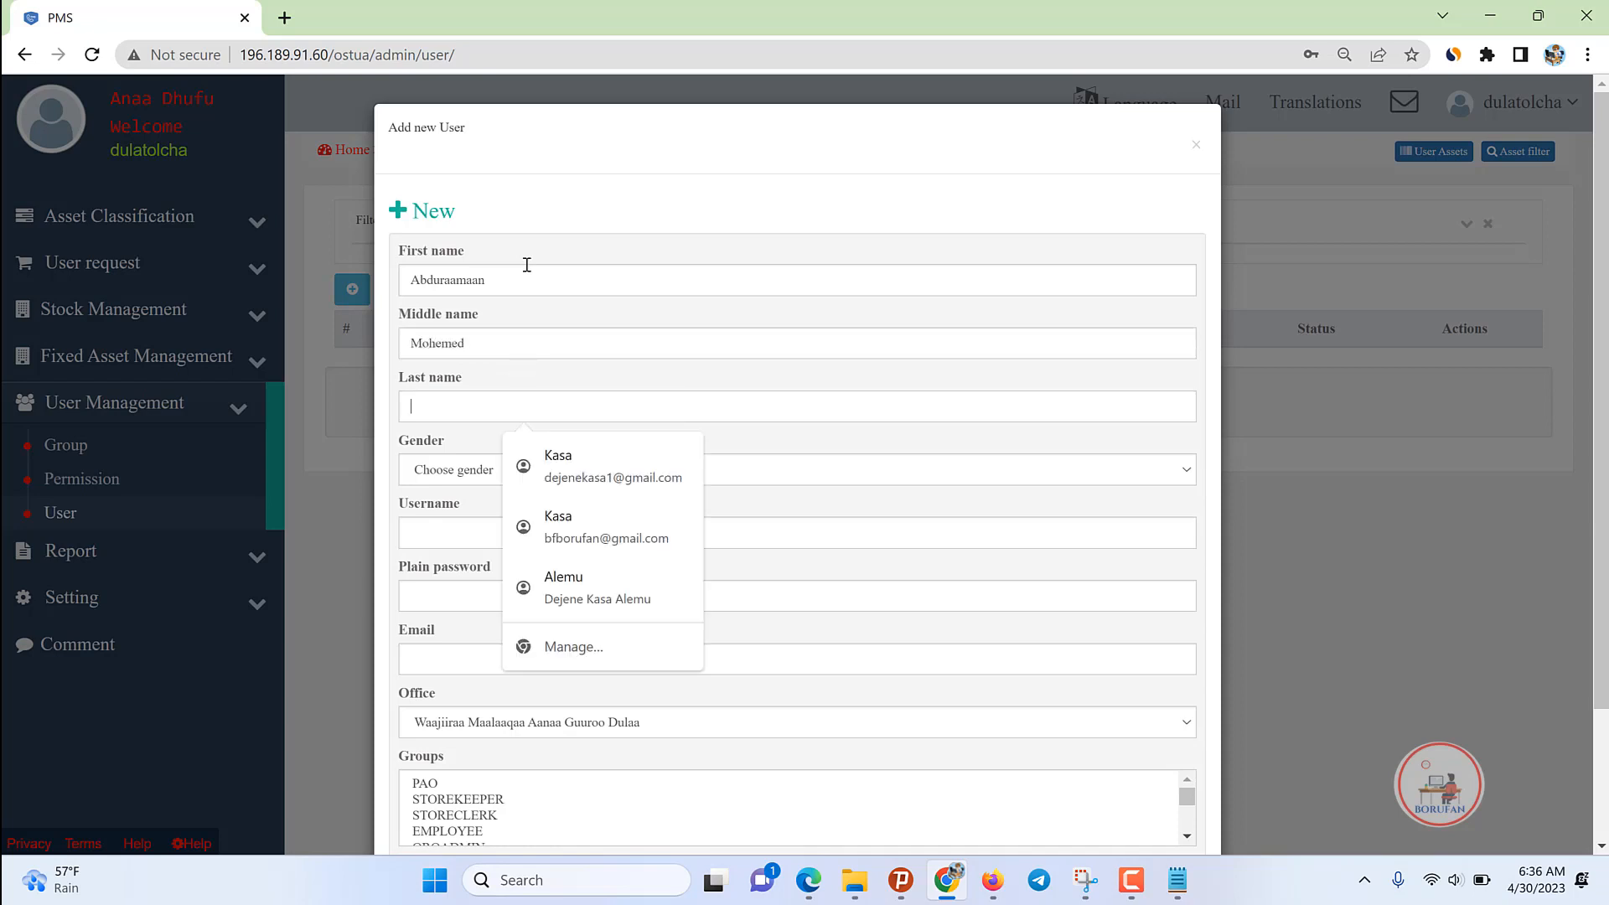
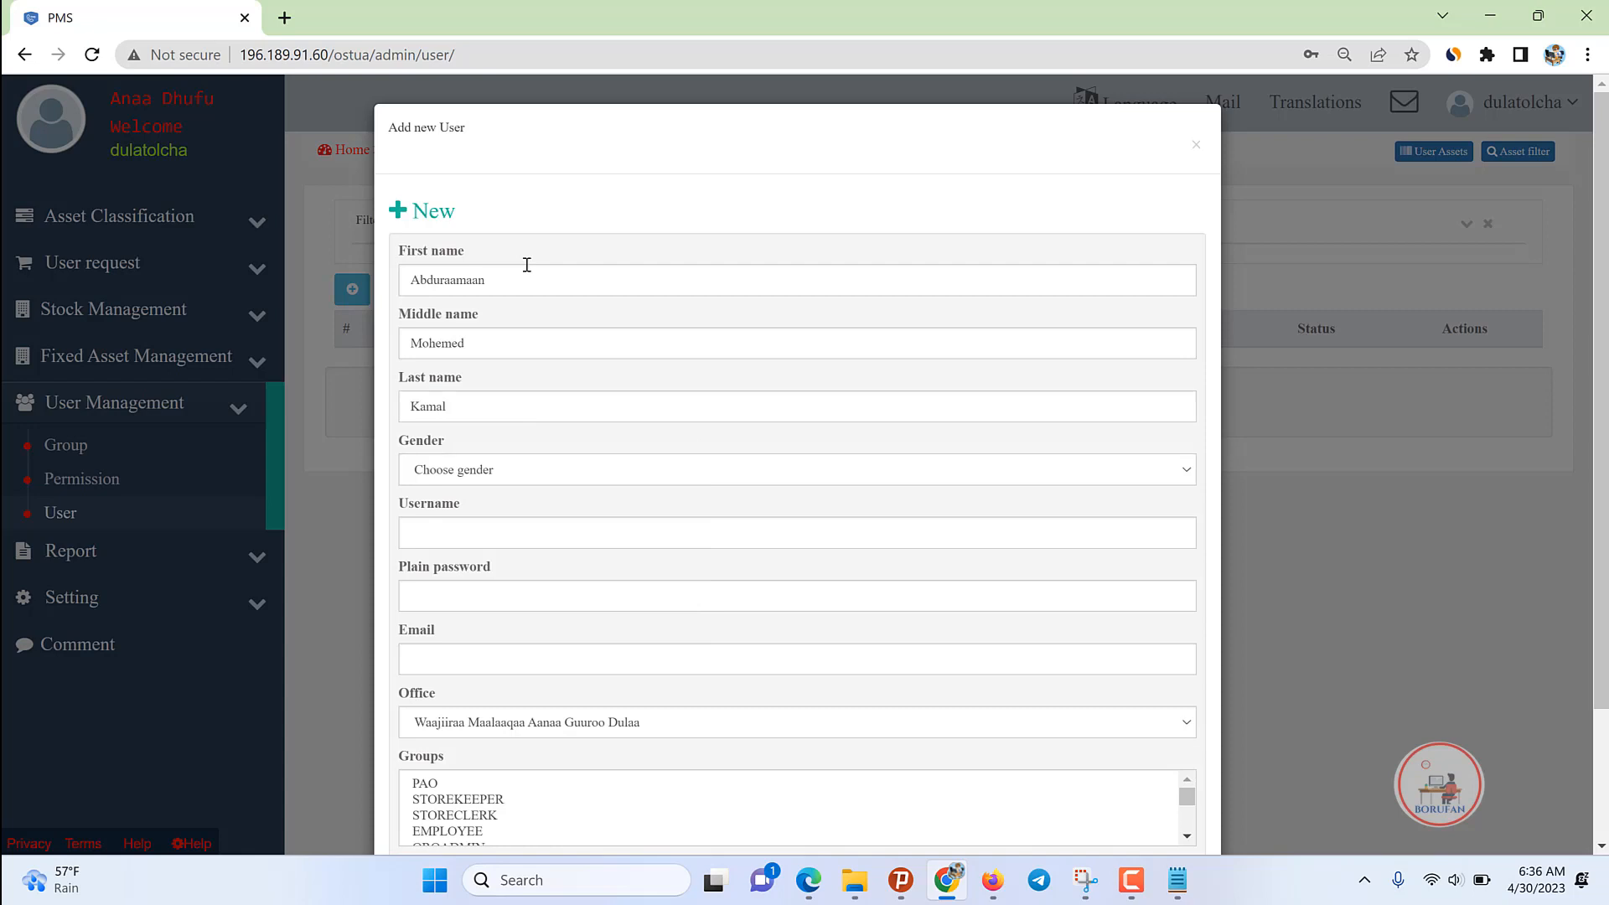
click(475, 482)
Step: Set gender to Male and fill in the user's username and password
click(449, 513)
click(447, 534)
text(ad)
key(BackSpace)
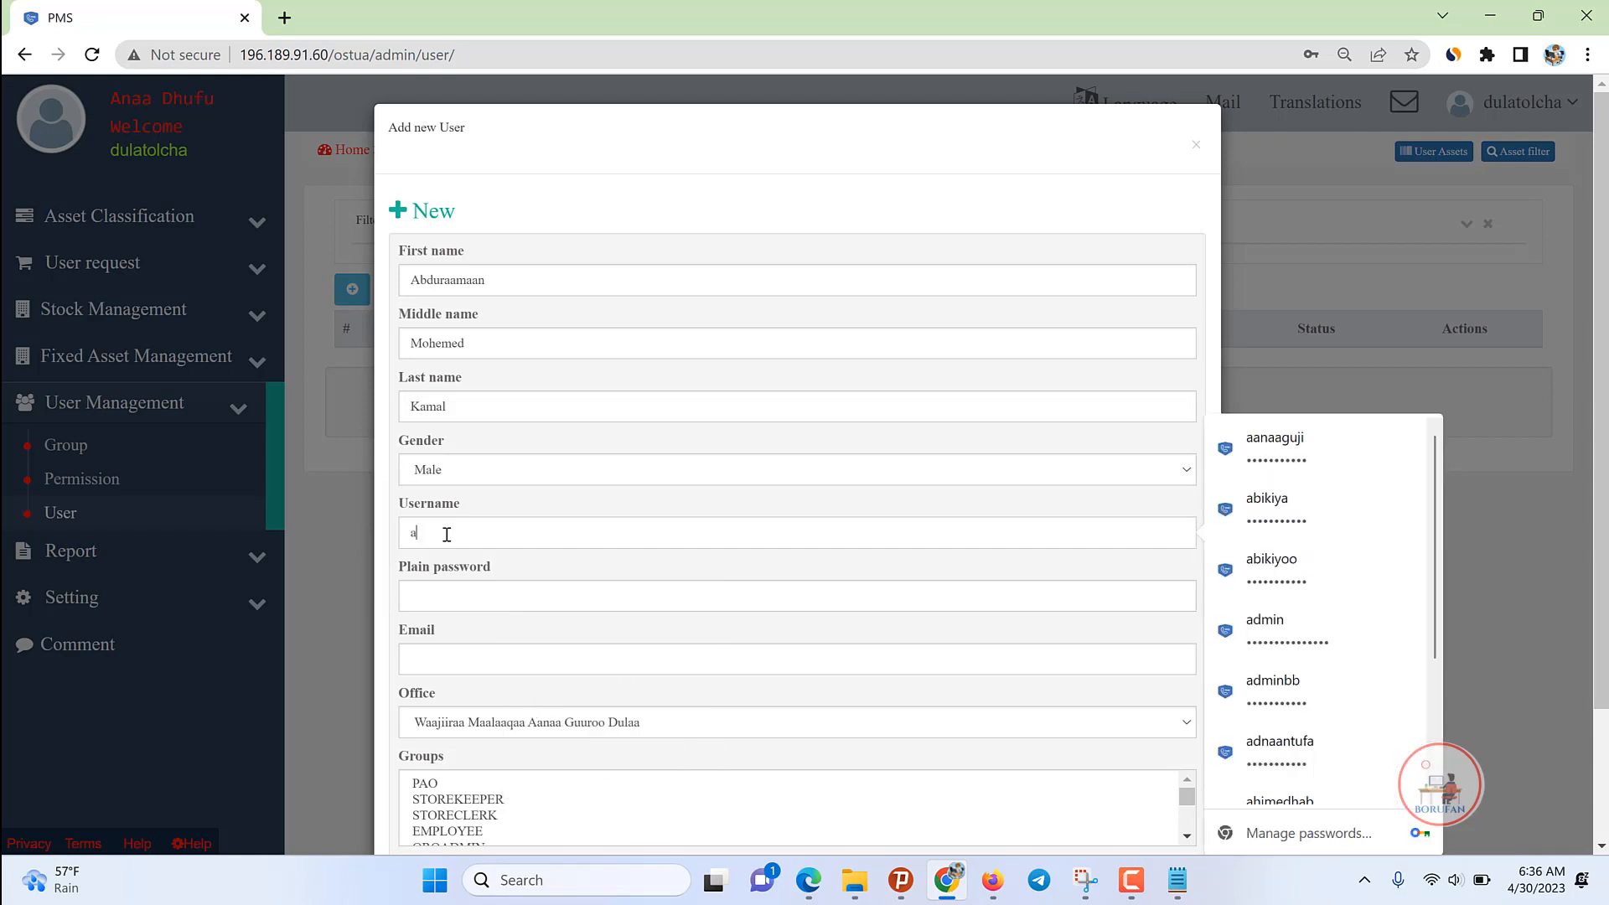
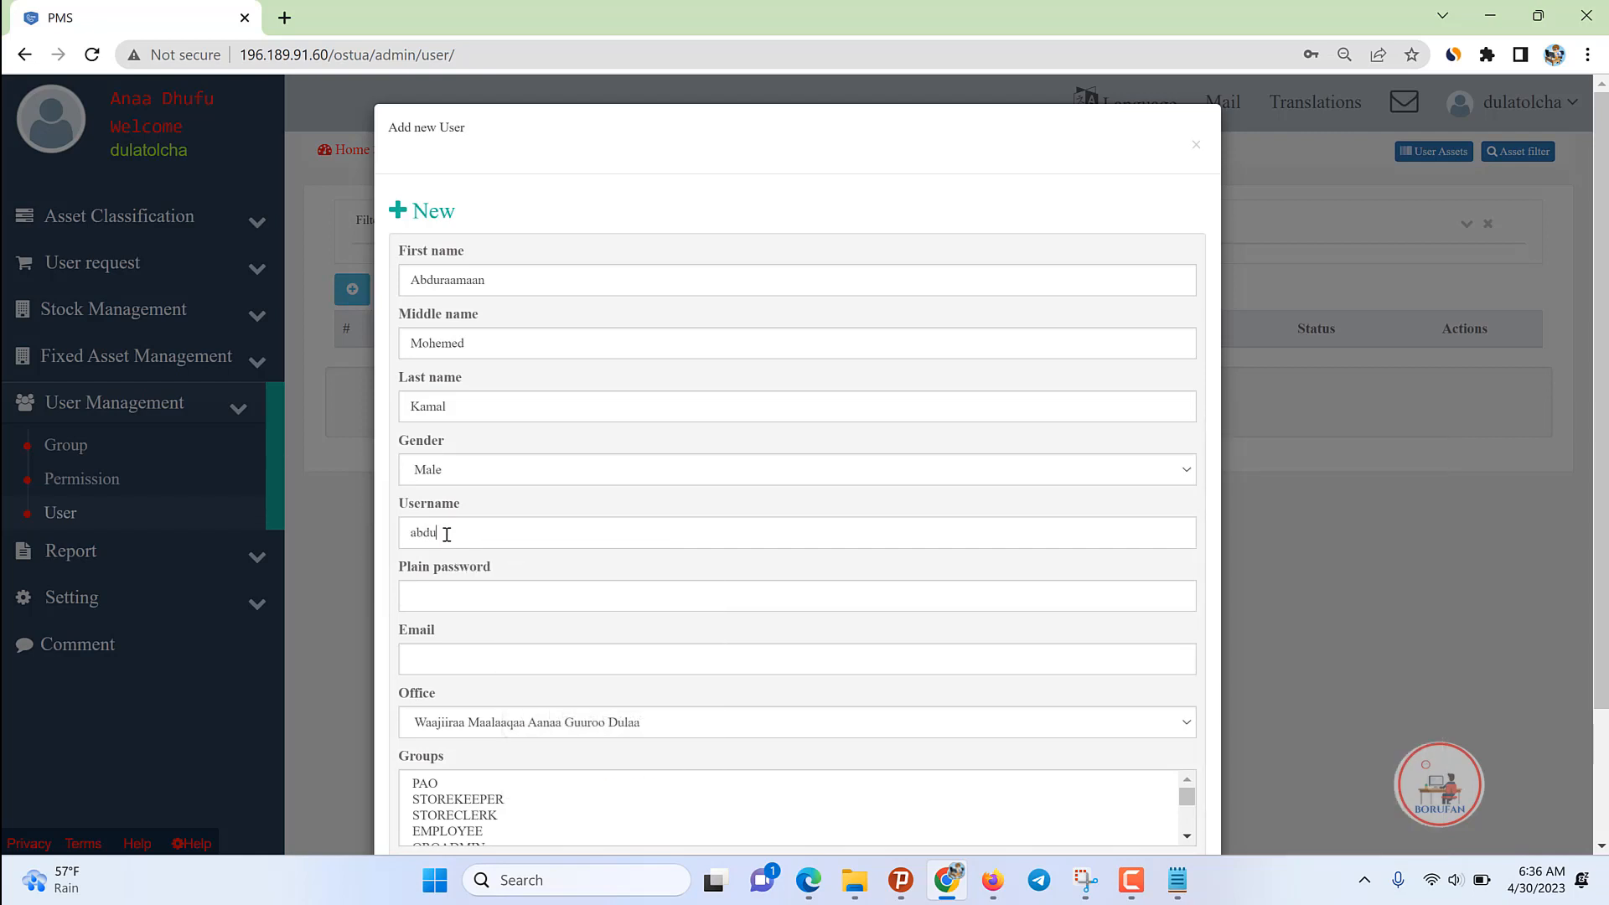
drag(482, 532, 357, 545)
click(436, 596)
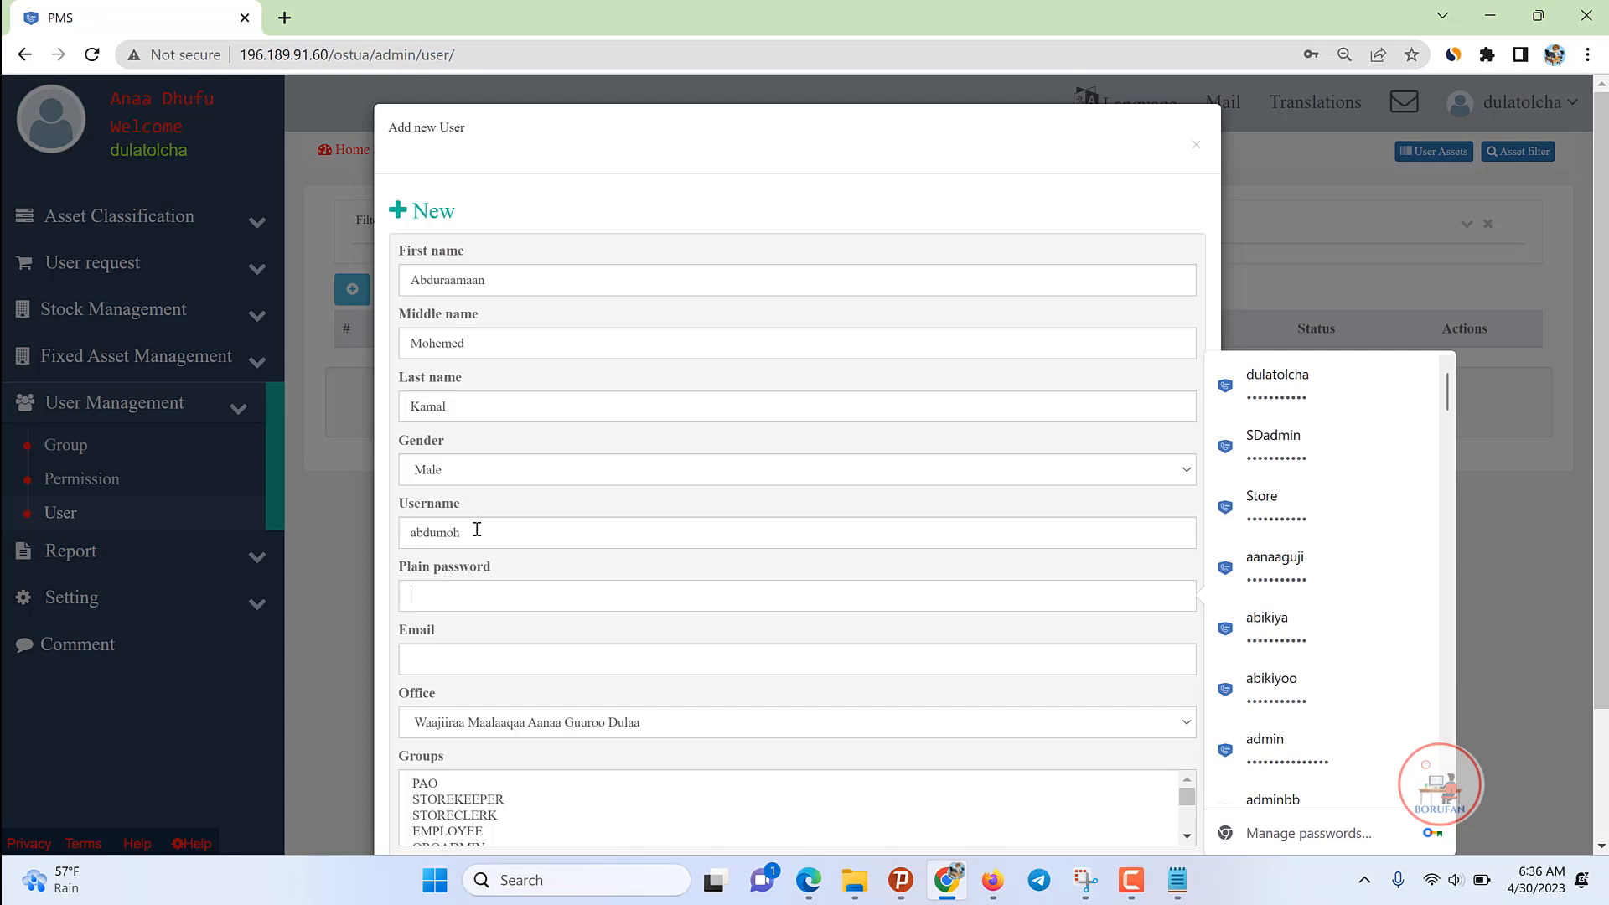
drag(474, 536, 360, 535)
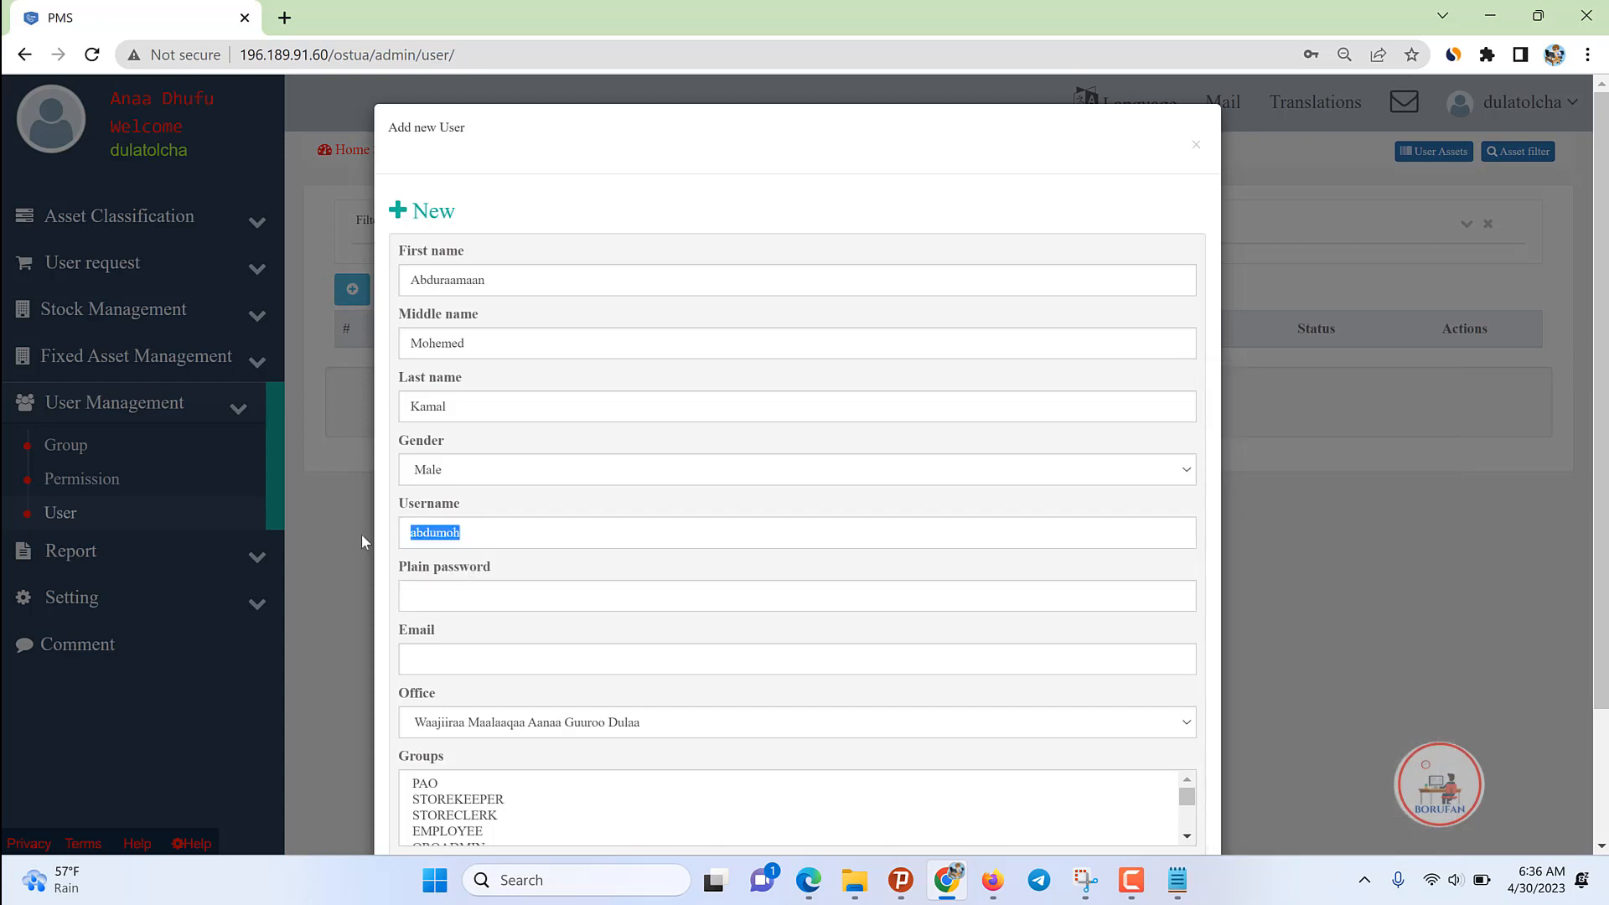
click(421, 601)
key(ctrl+v)
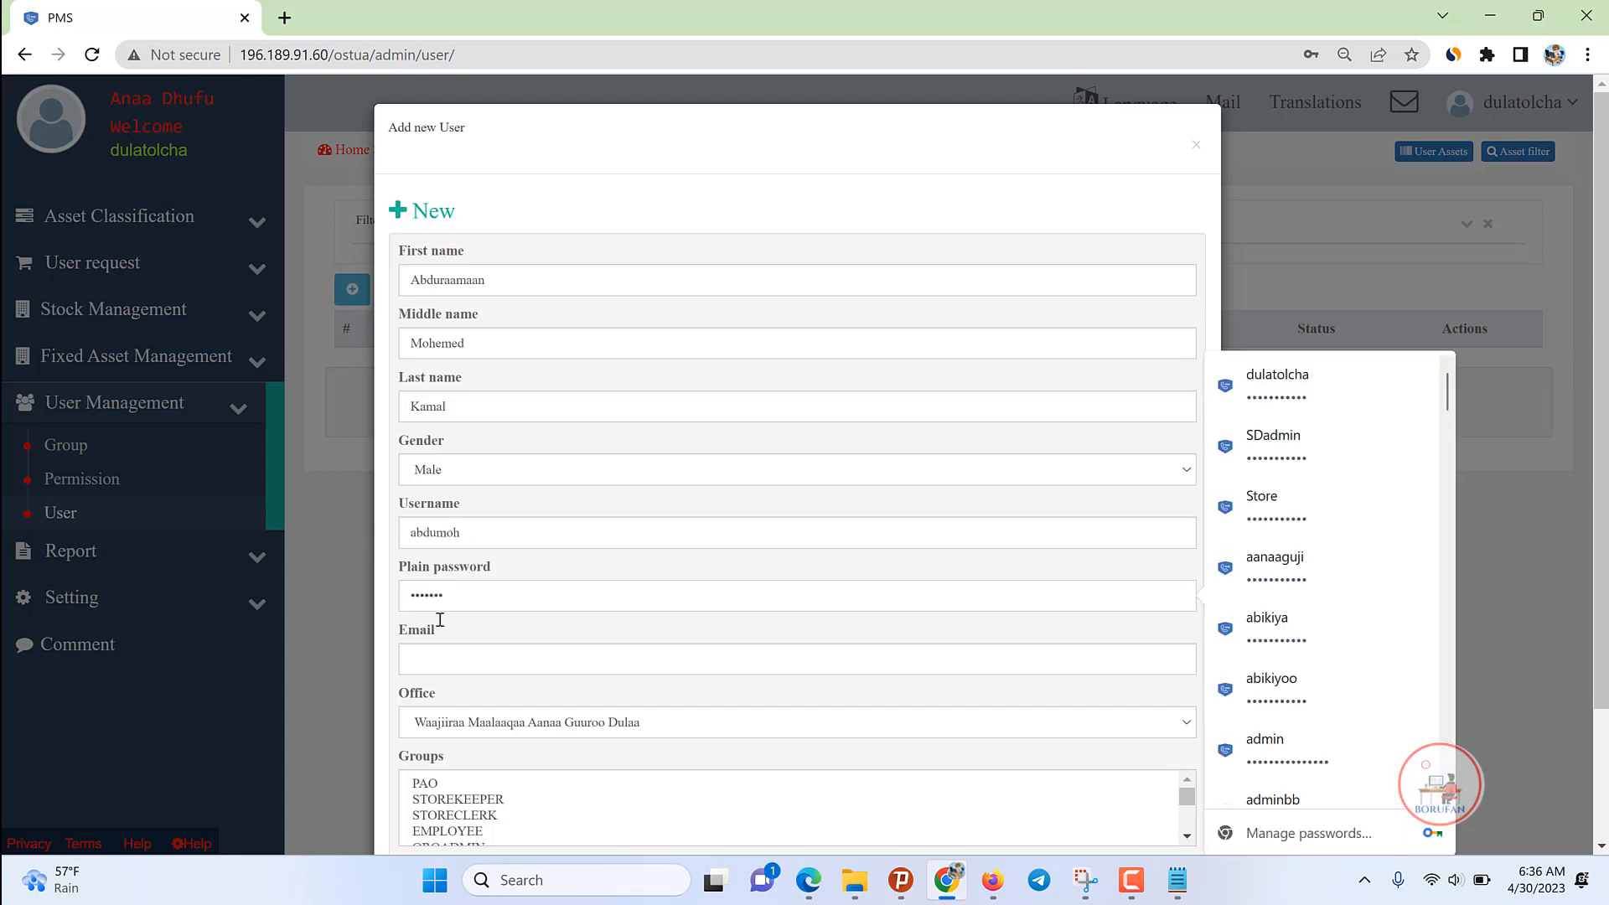
key(BackSpace)
key(BackSpace)
key(BackSpace)
key(BackSpace)
key(BackSpace)
key(BackSpace)
text(•••••••••••)
Step: Enter the user's e-mail address and assign the STOREKEEPER group
click(508, 654)
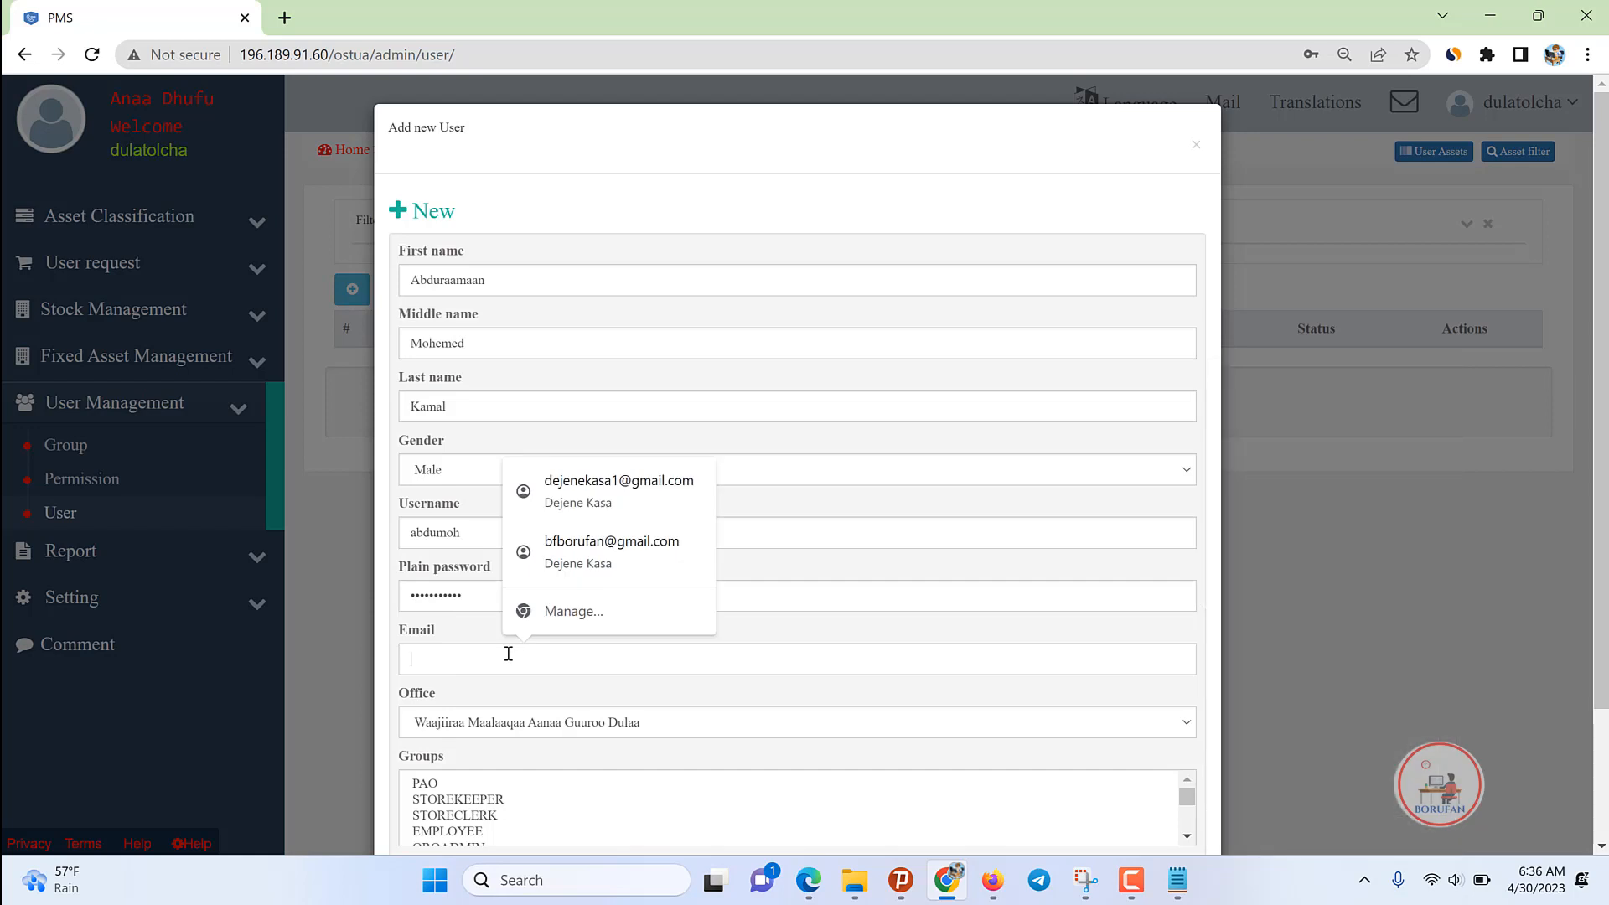
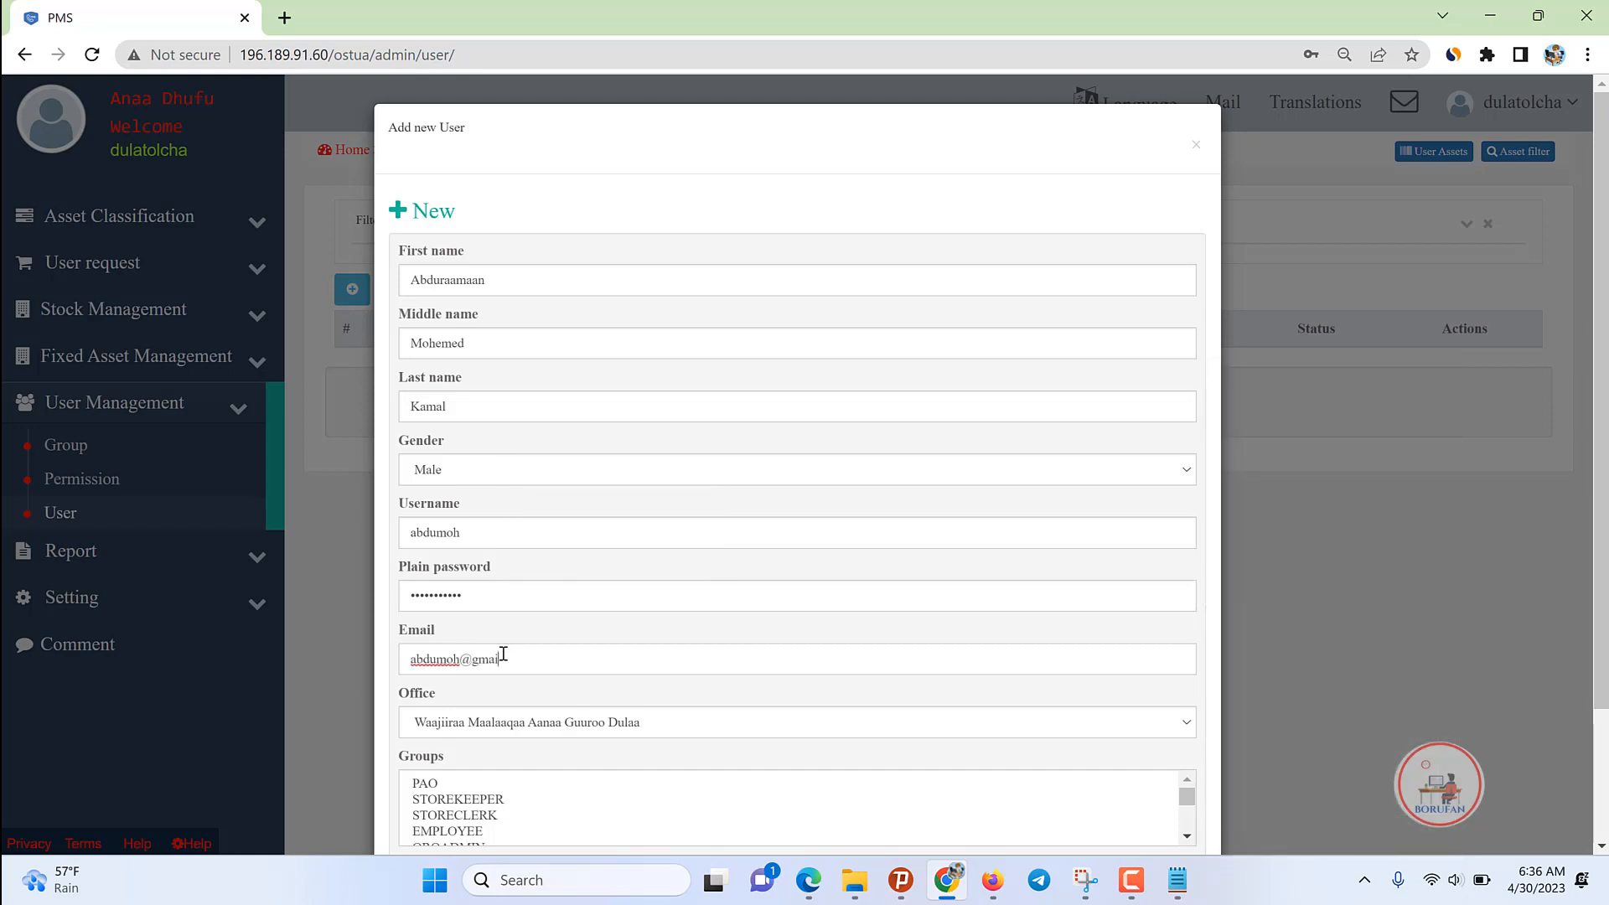
click(460, 800)
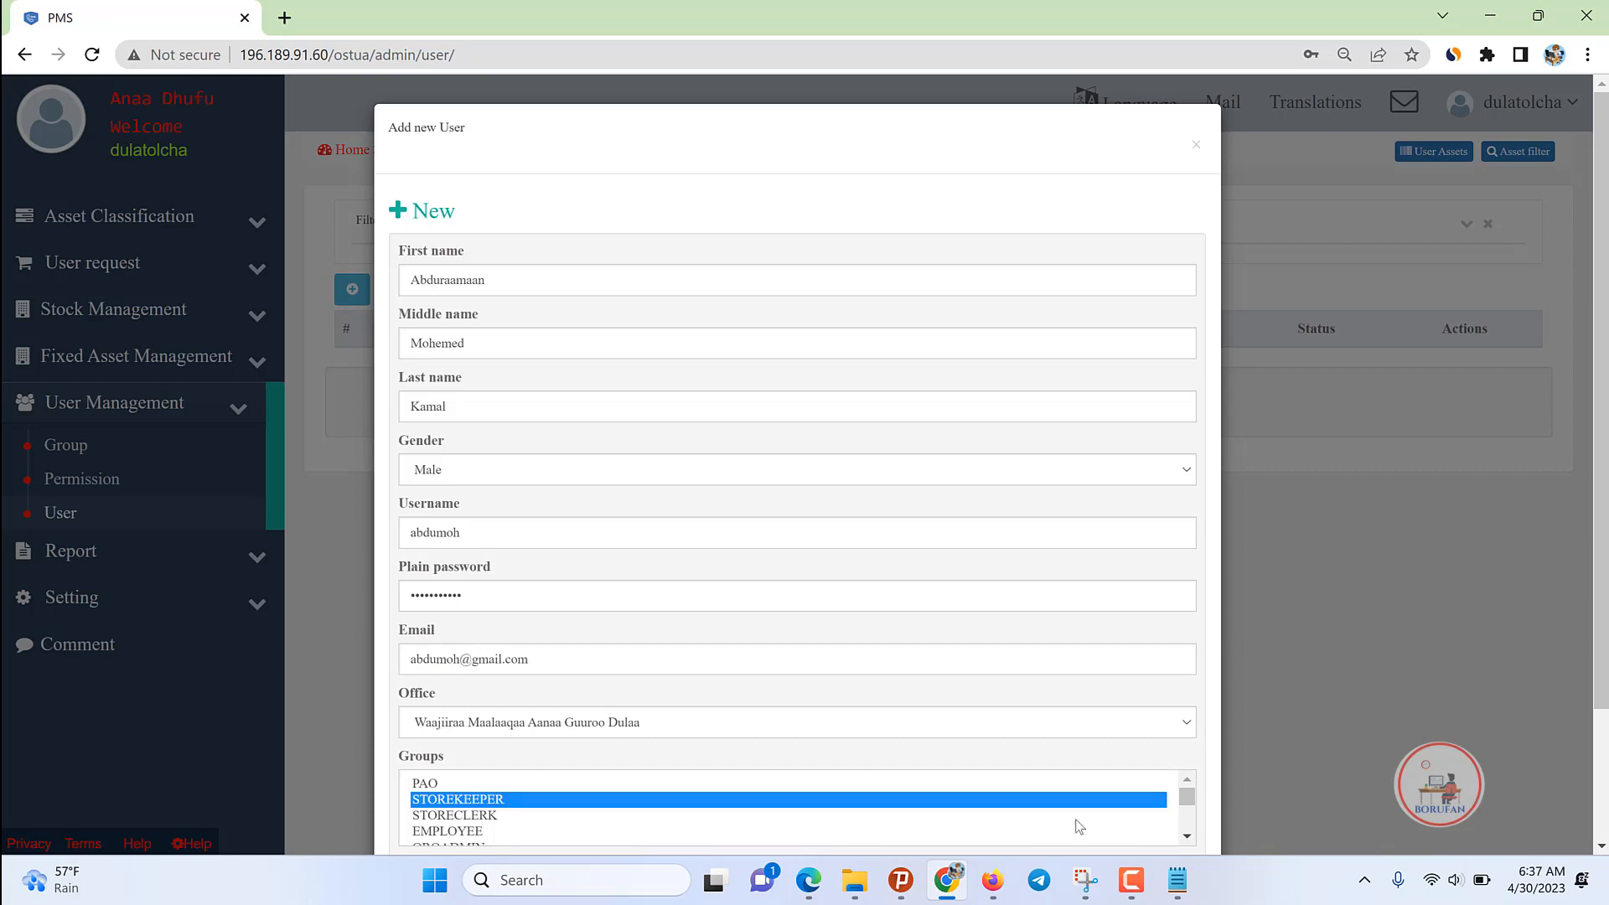
scroll(1496, 726, down, 2)
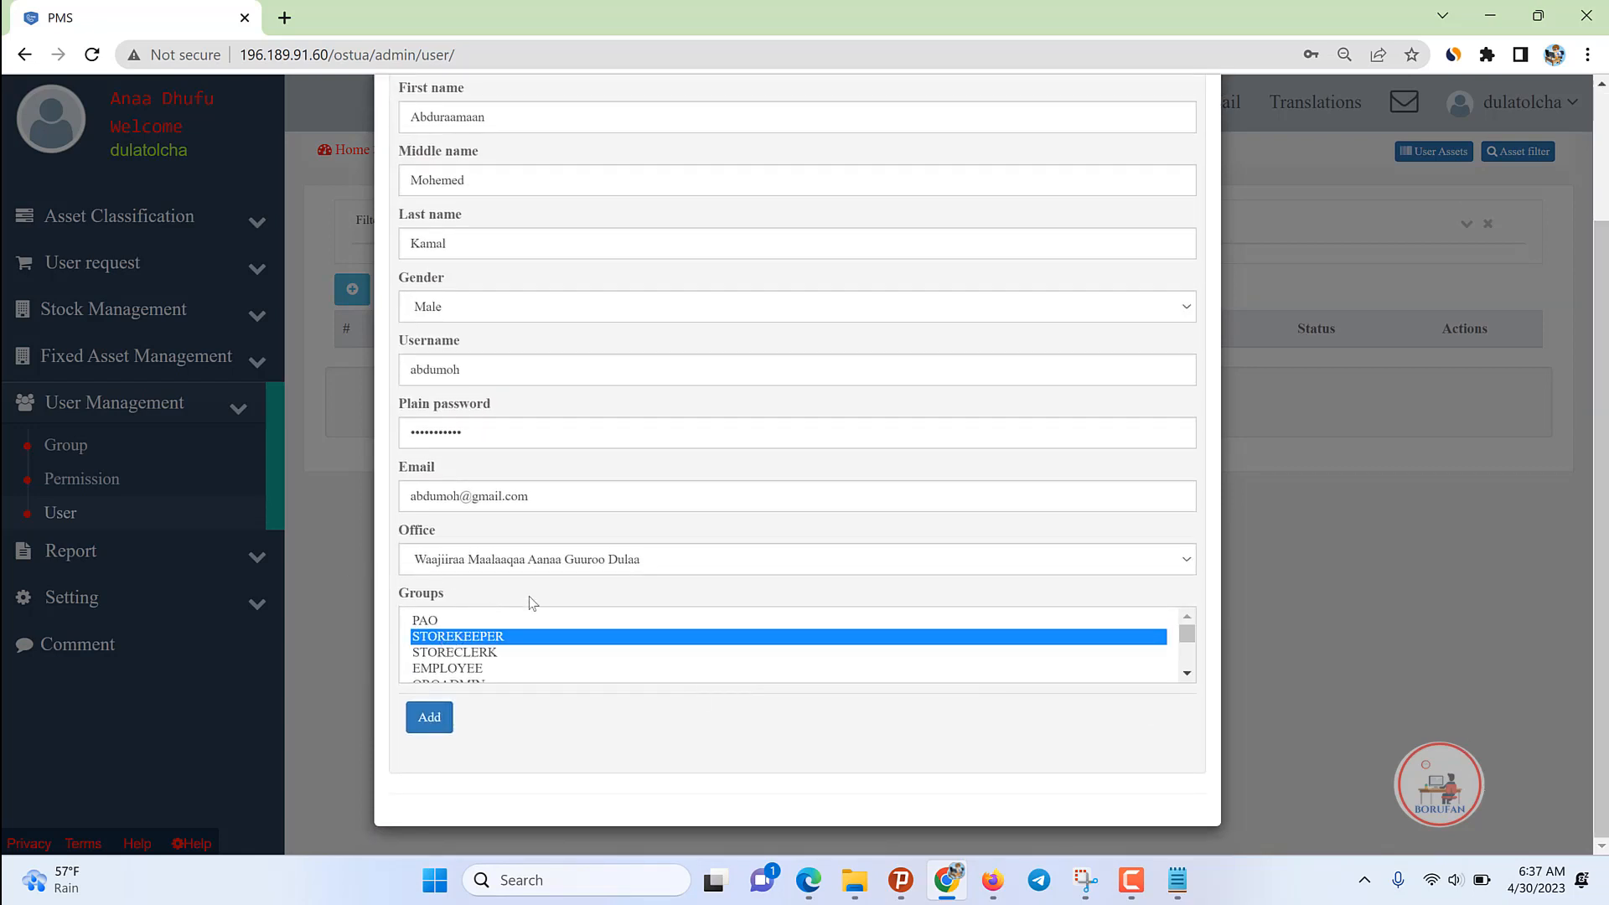
scroll(457, 434, up, 2)
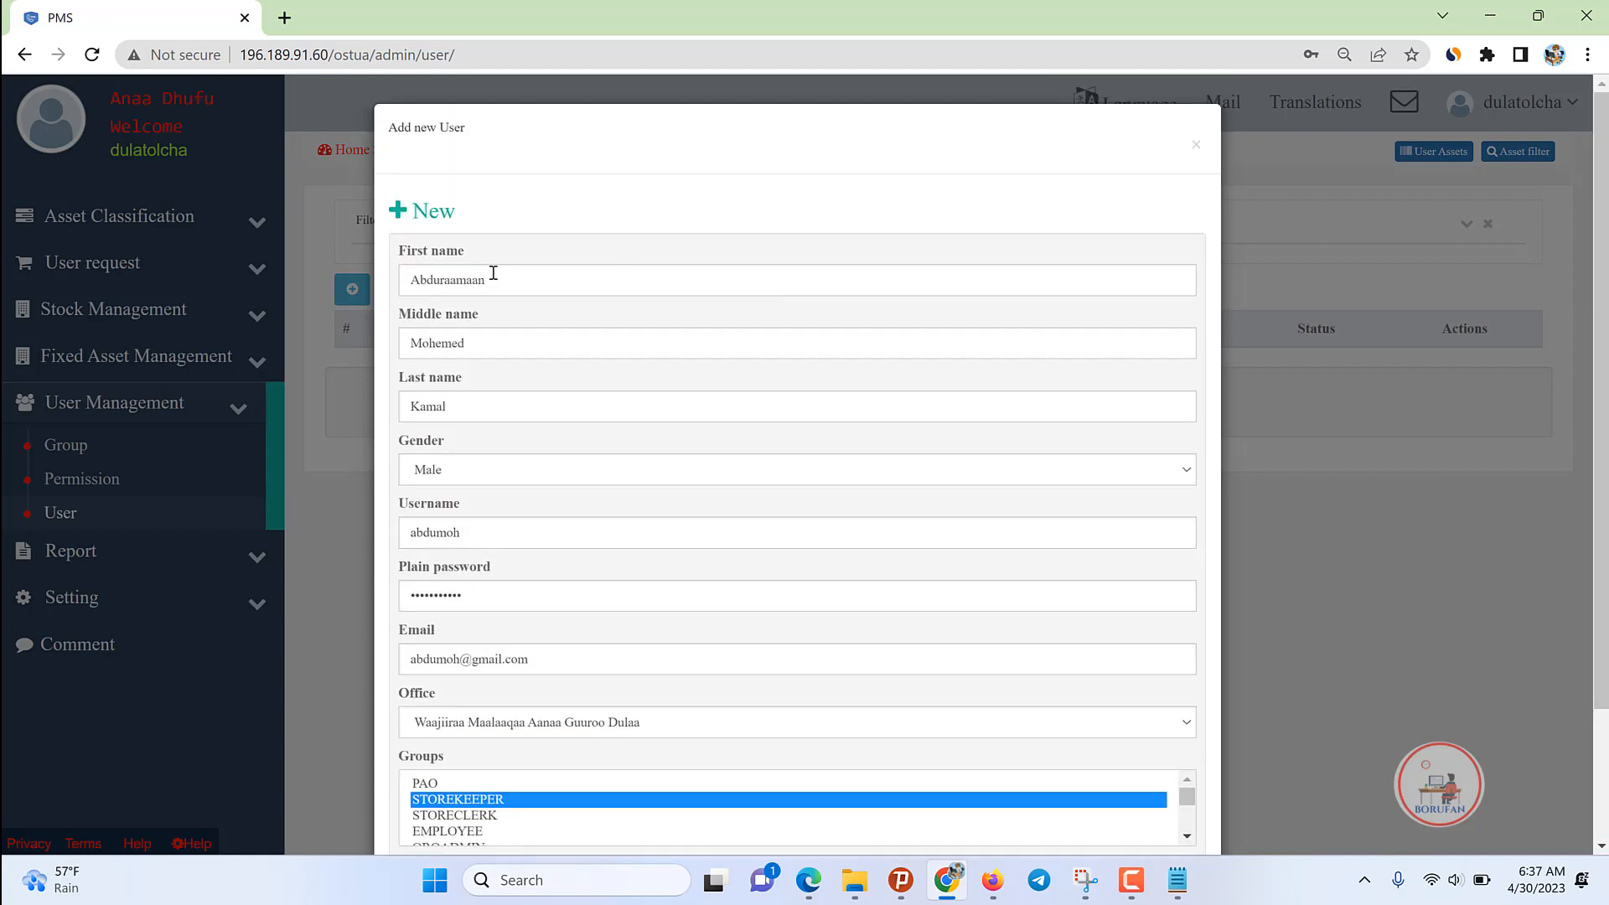
click(516, 280)
key(ctrl+a)
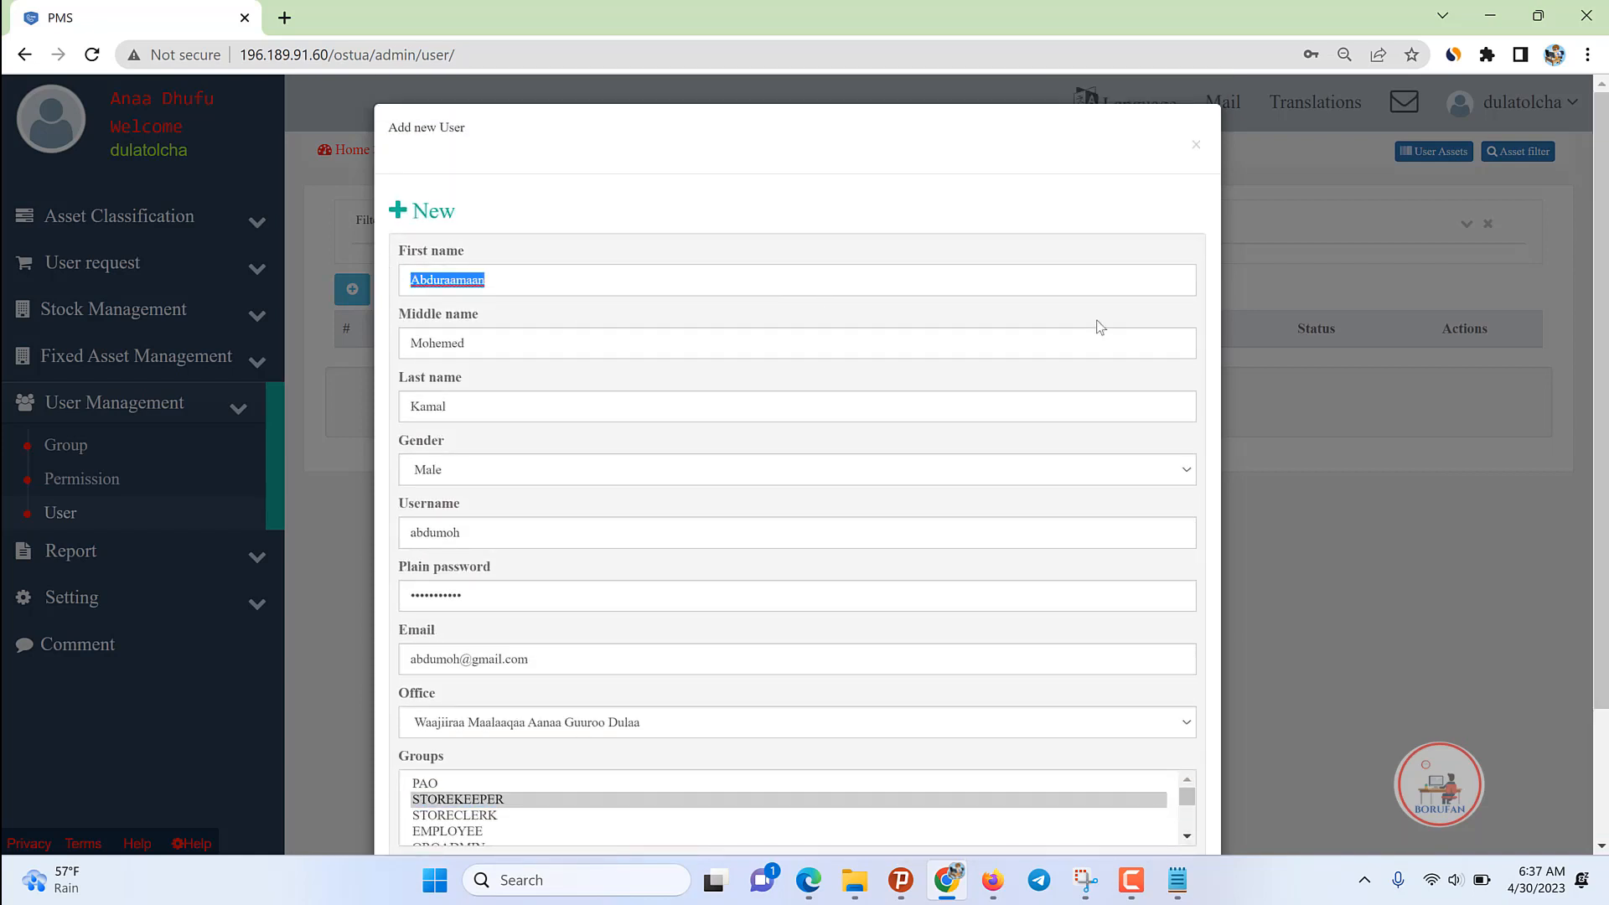
scroll(1197, 226, down, 2)
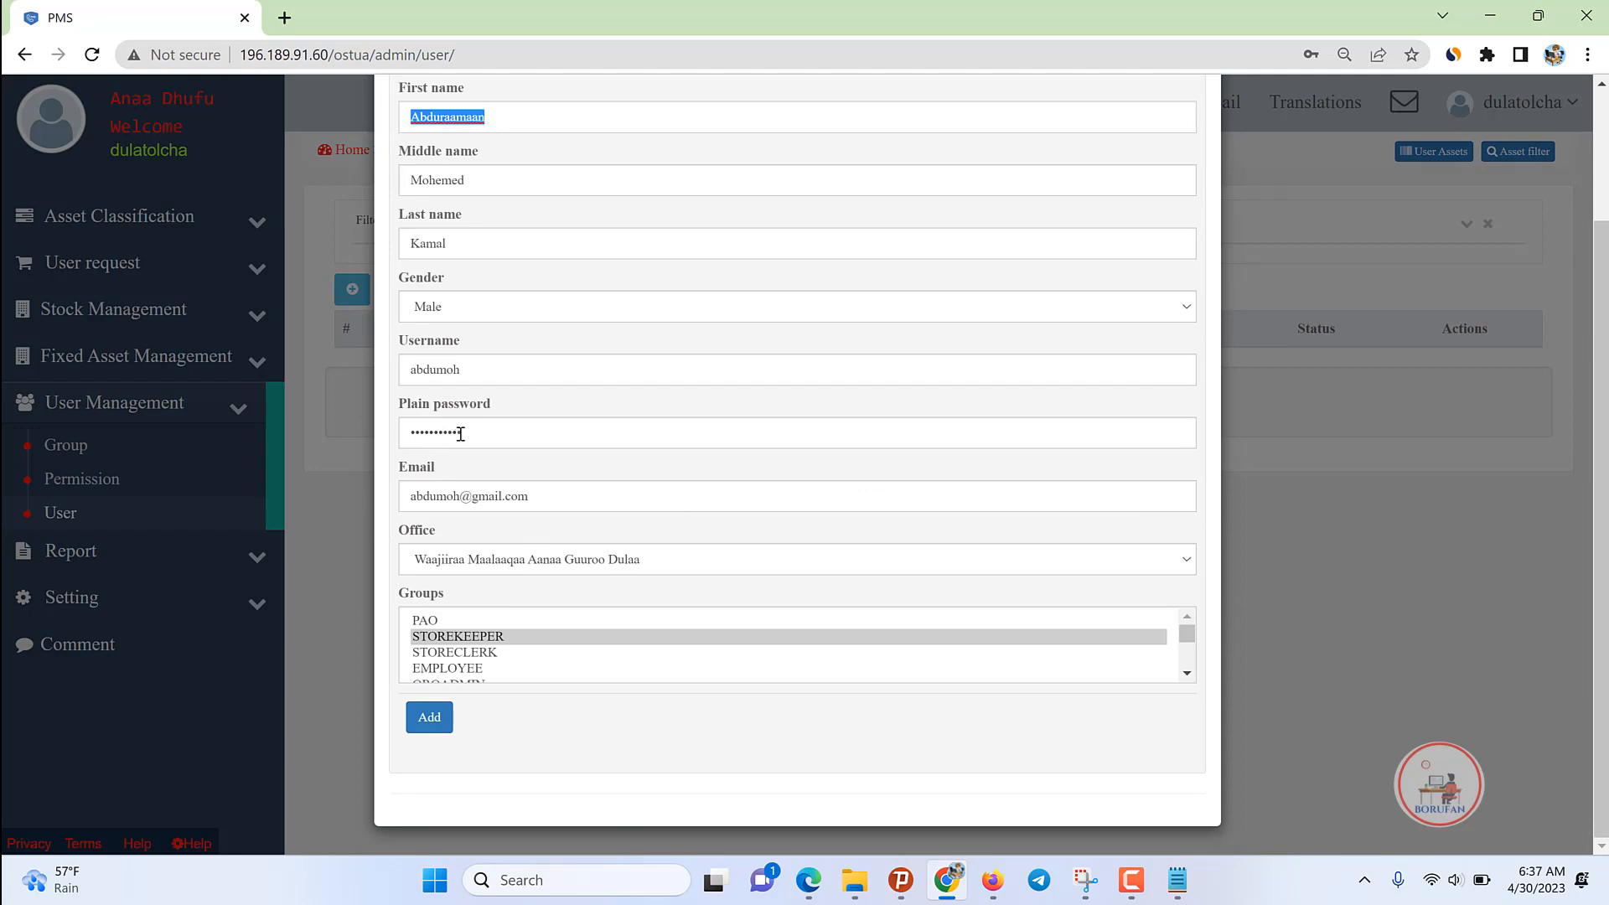
scroll(509, 281, up, 2)
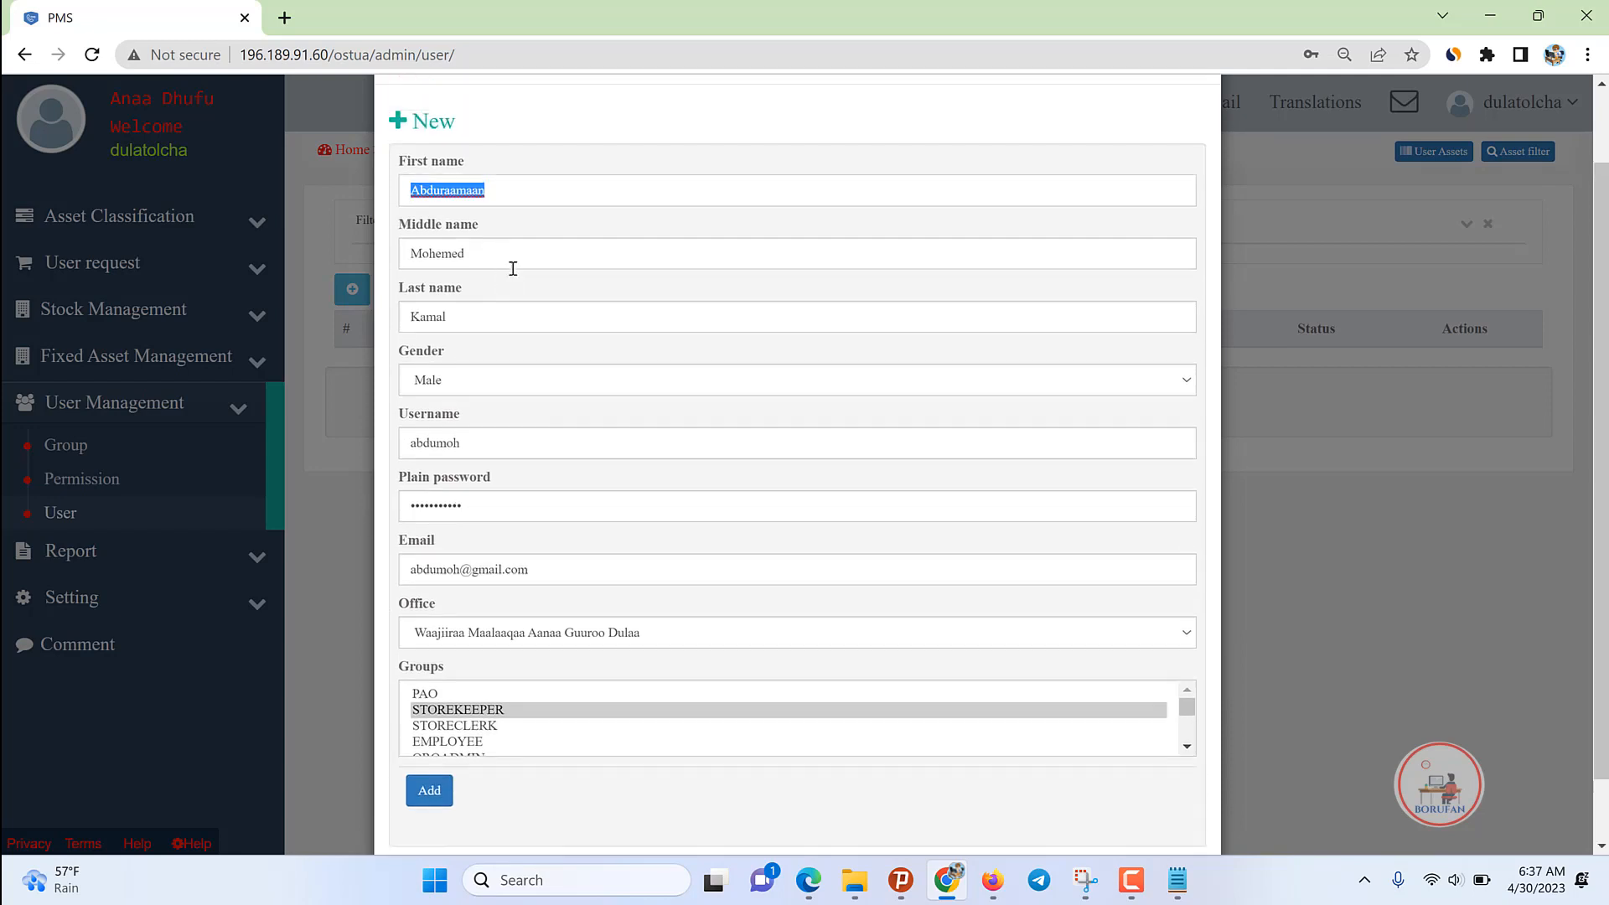
scroll(621, 513, down, 1)
scroll(539, 679, down, 1)
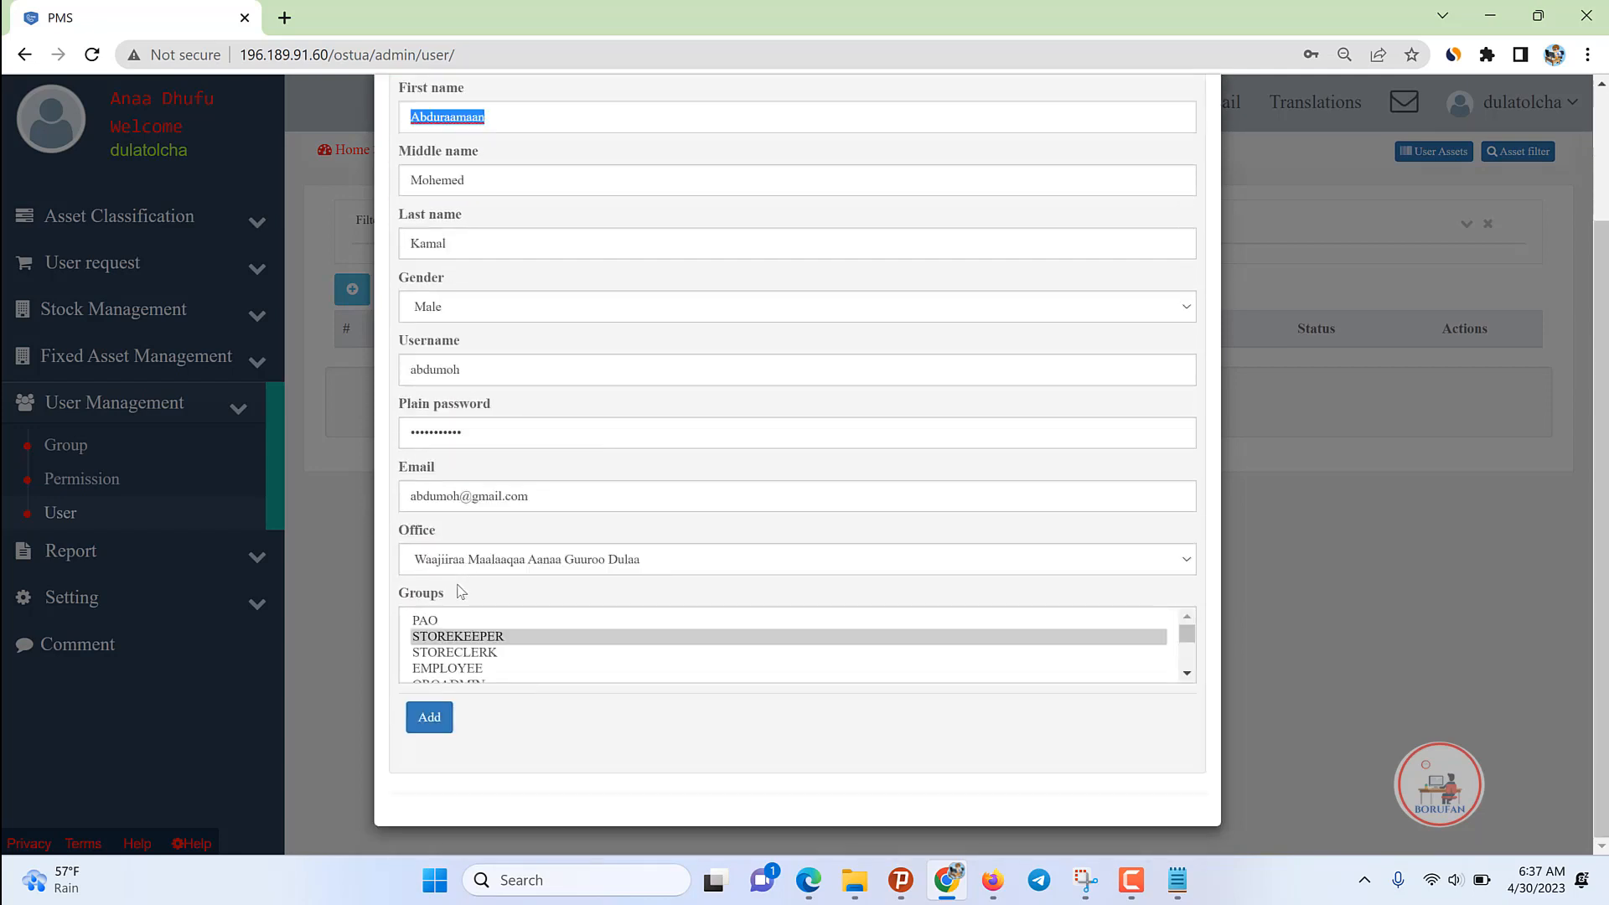
click(461, 637)
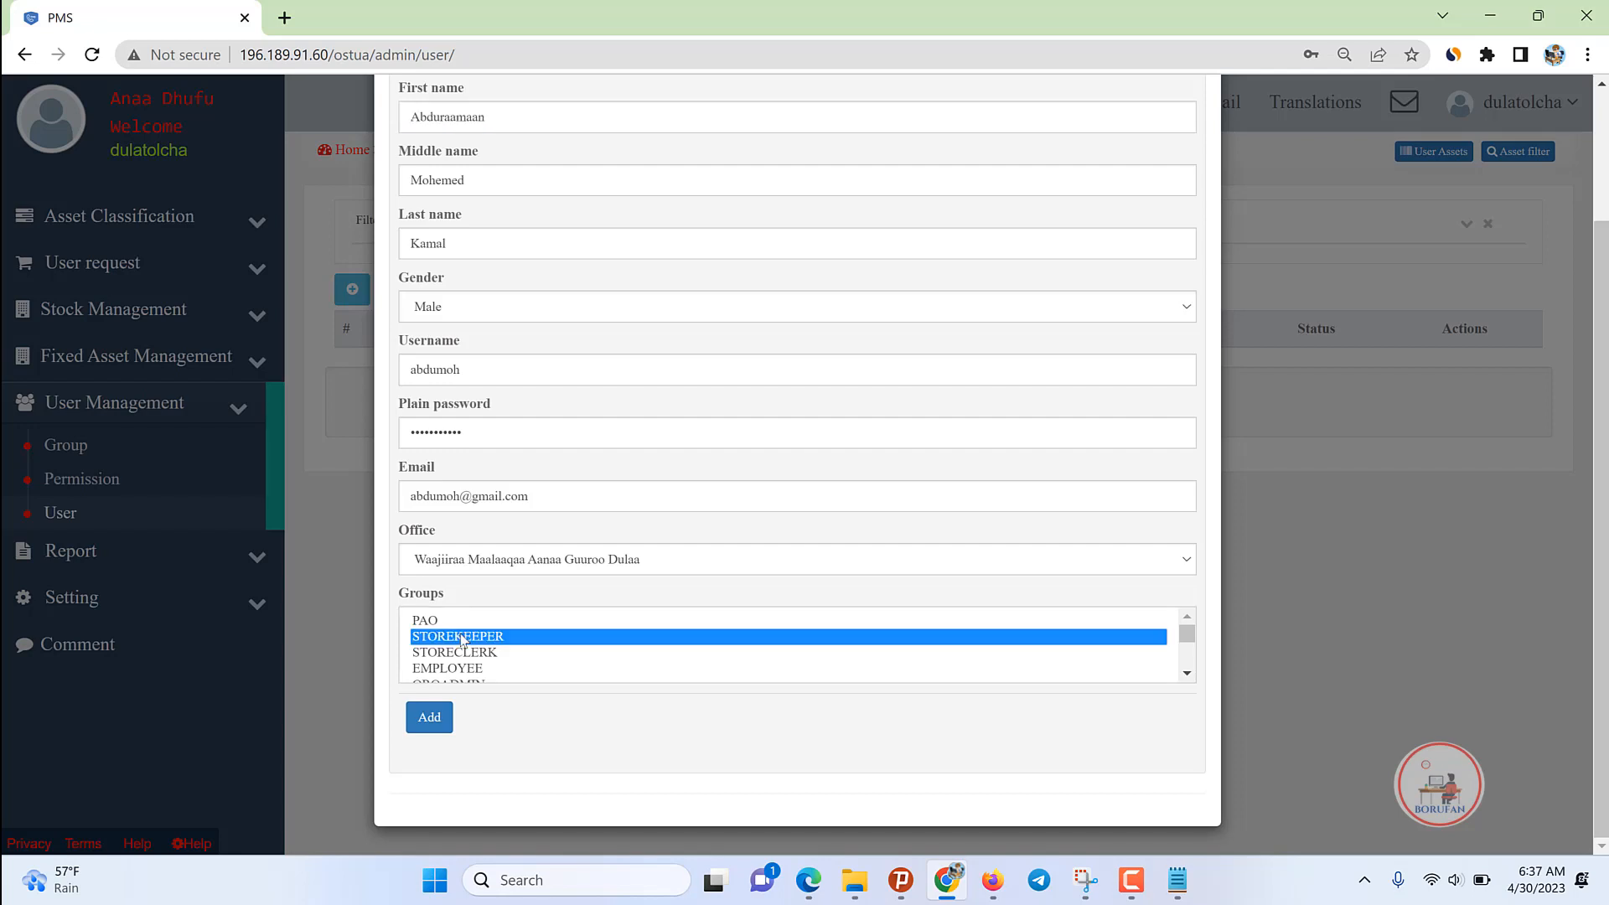
Step: Add the storekeeper user, switch its status to Active, and start a new user's first name
click(424, 723)
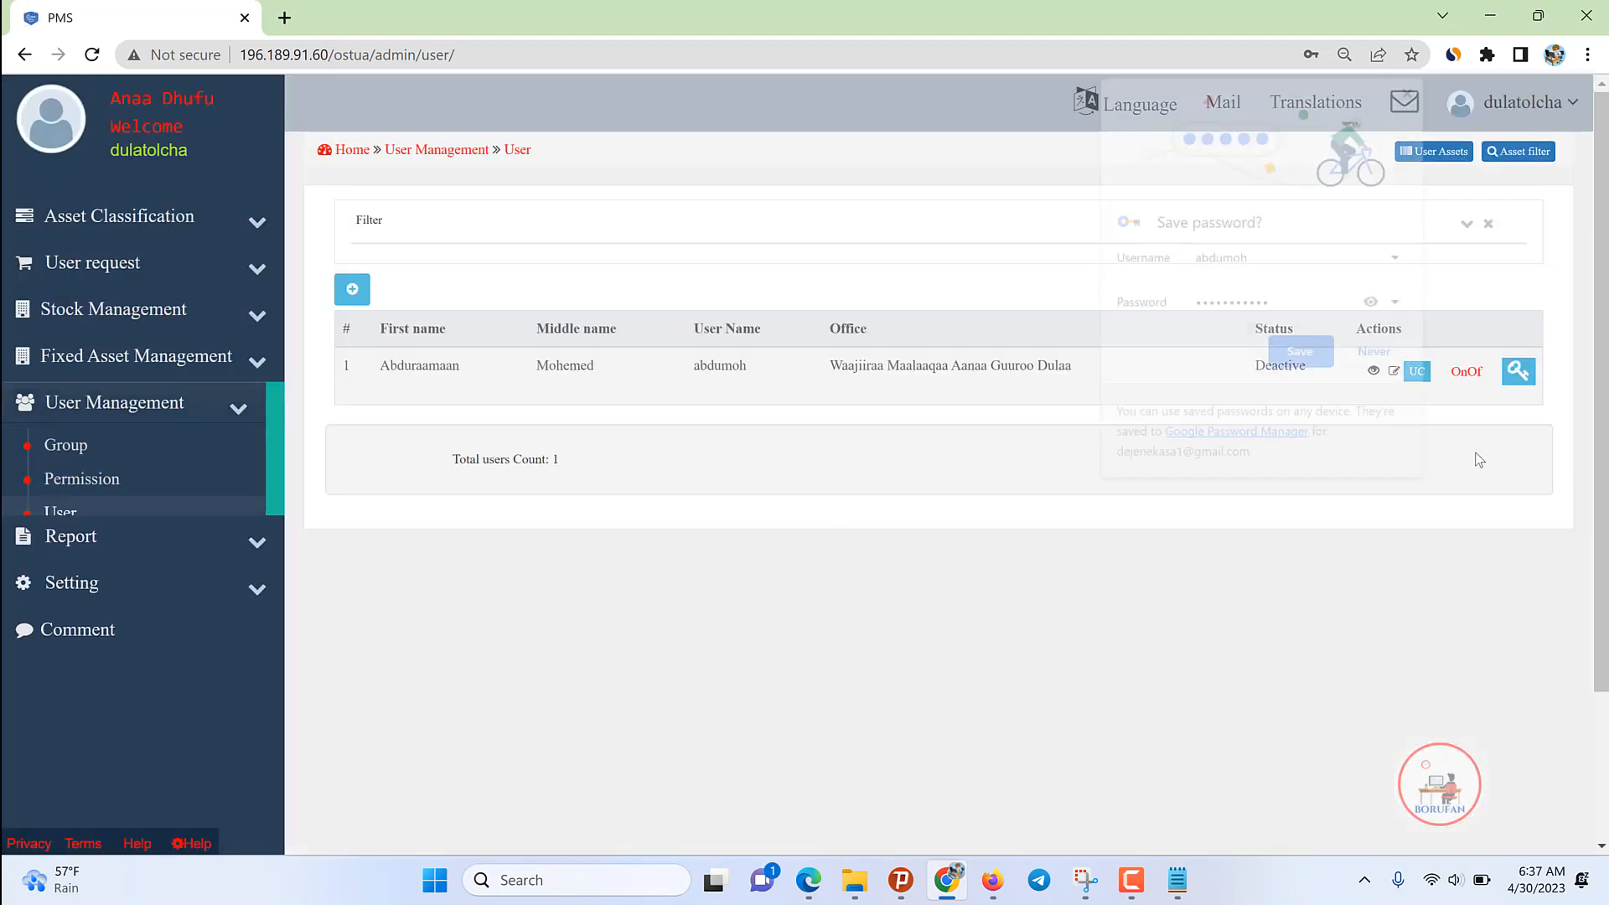
click(1370, 360)
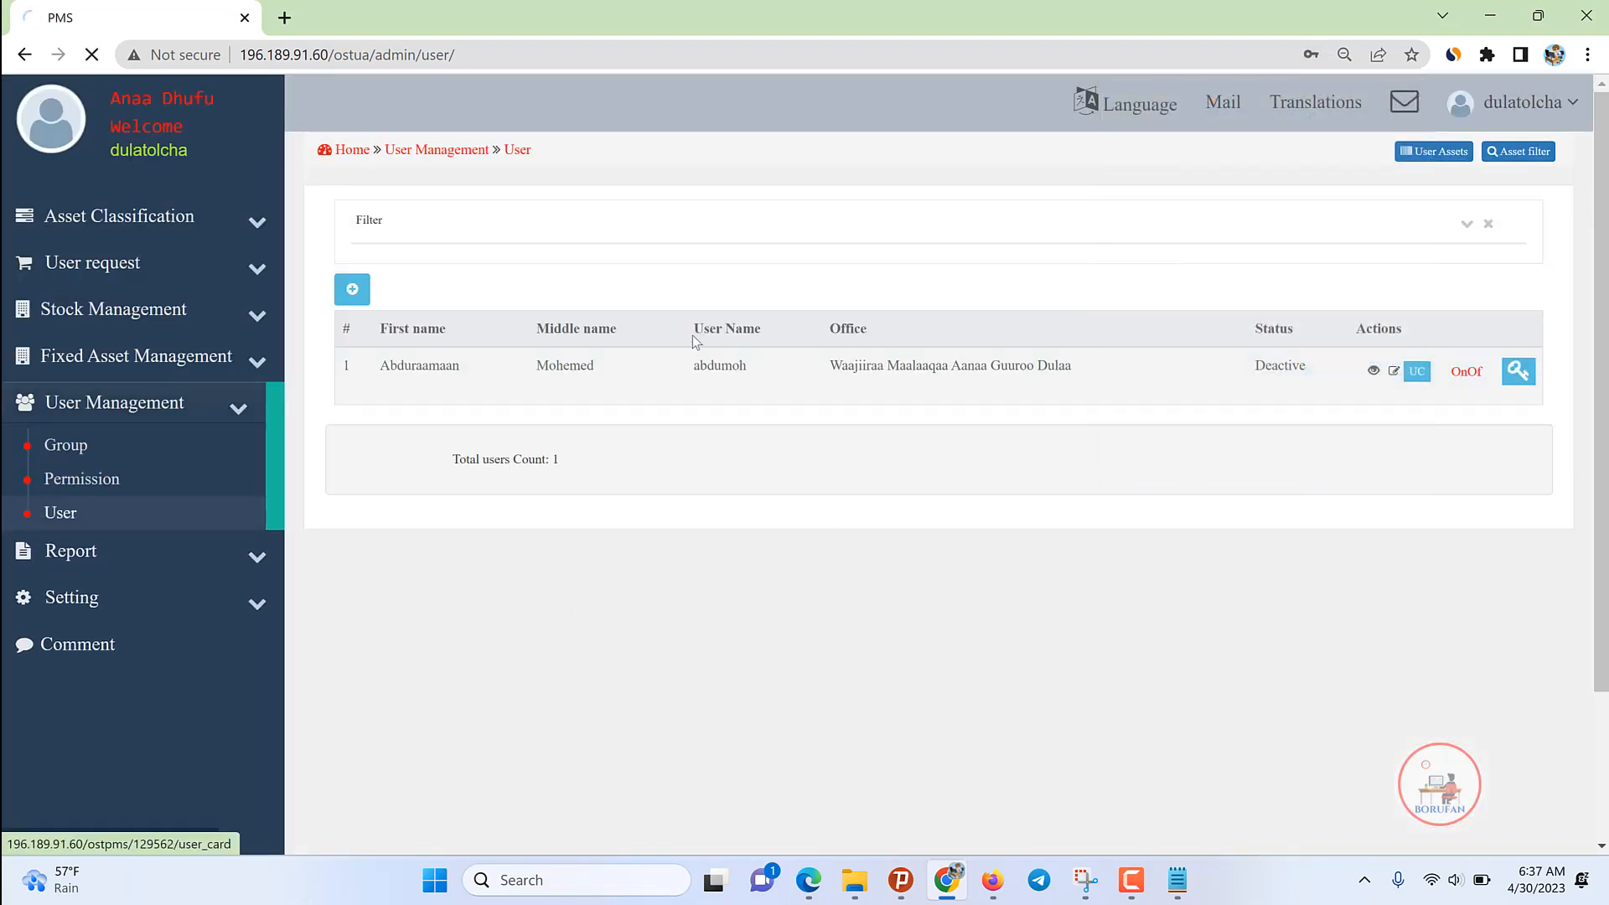
click(352, 289)
click(410, 282)
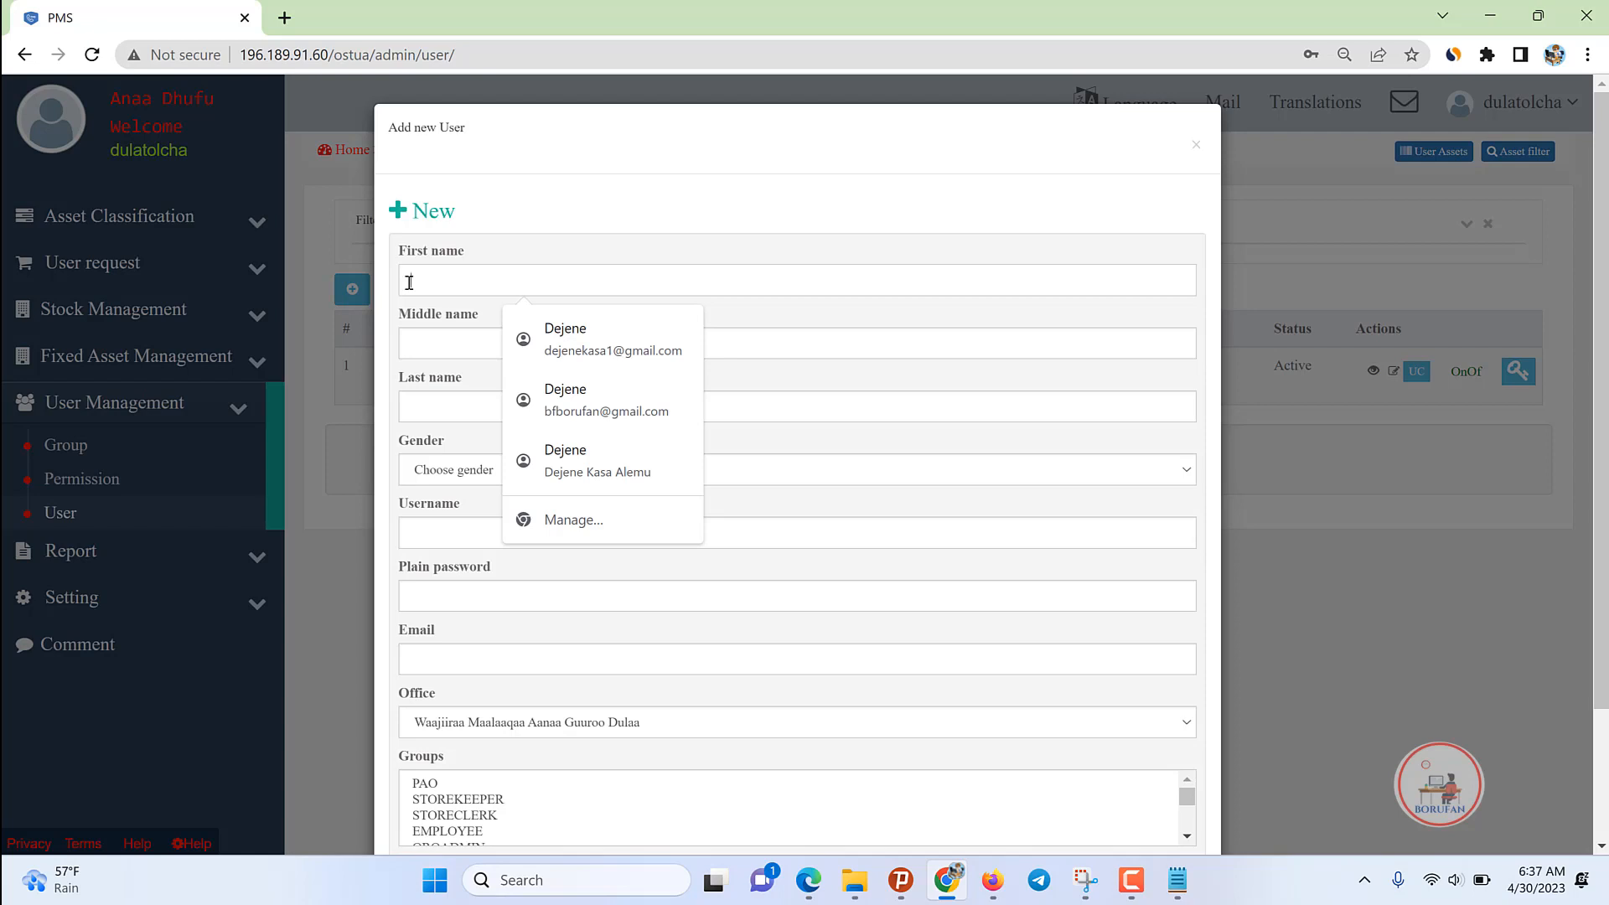
Step: Enter the new user's first, middle and last names, correcting typos in the first name
text(A)
key(BackSpace)
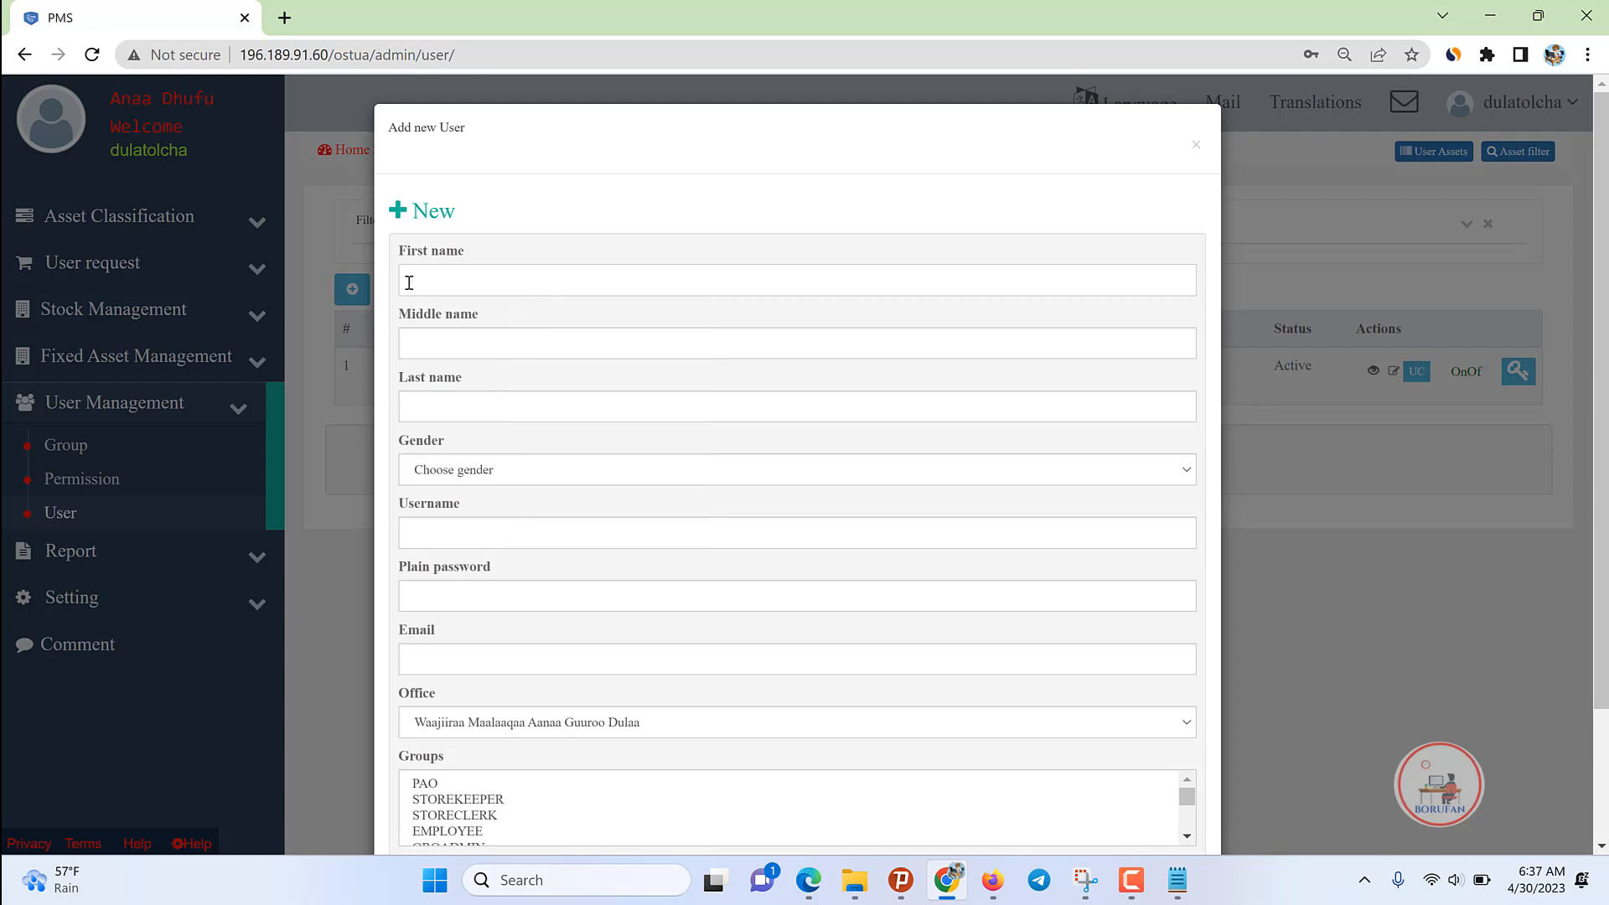
key(Tab)
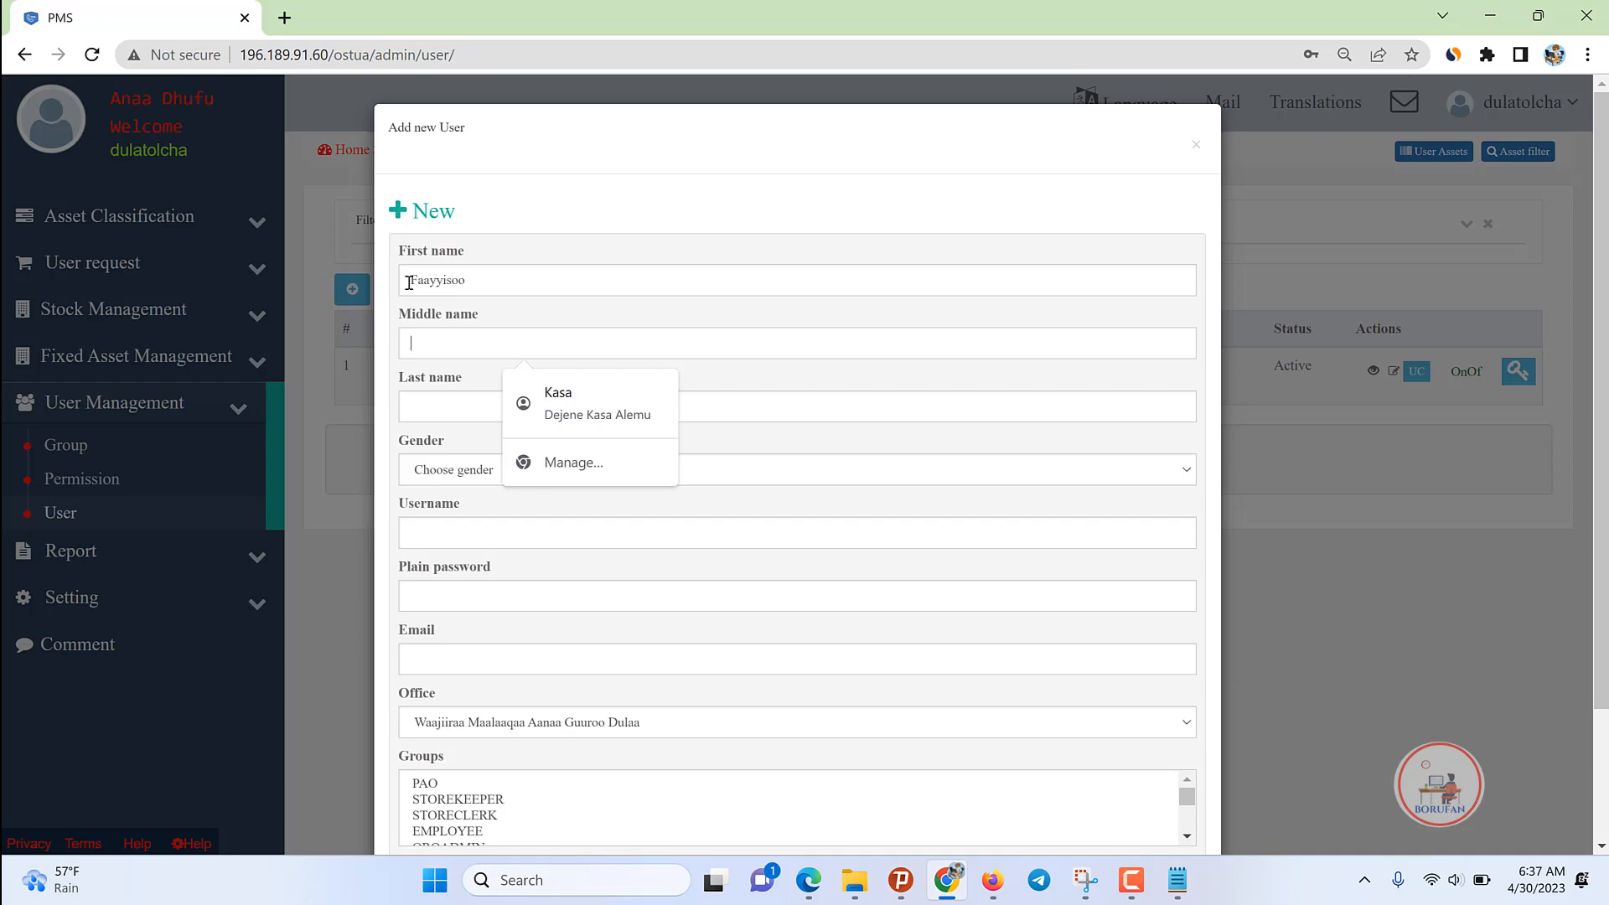
key(Tab)
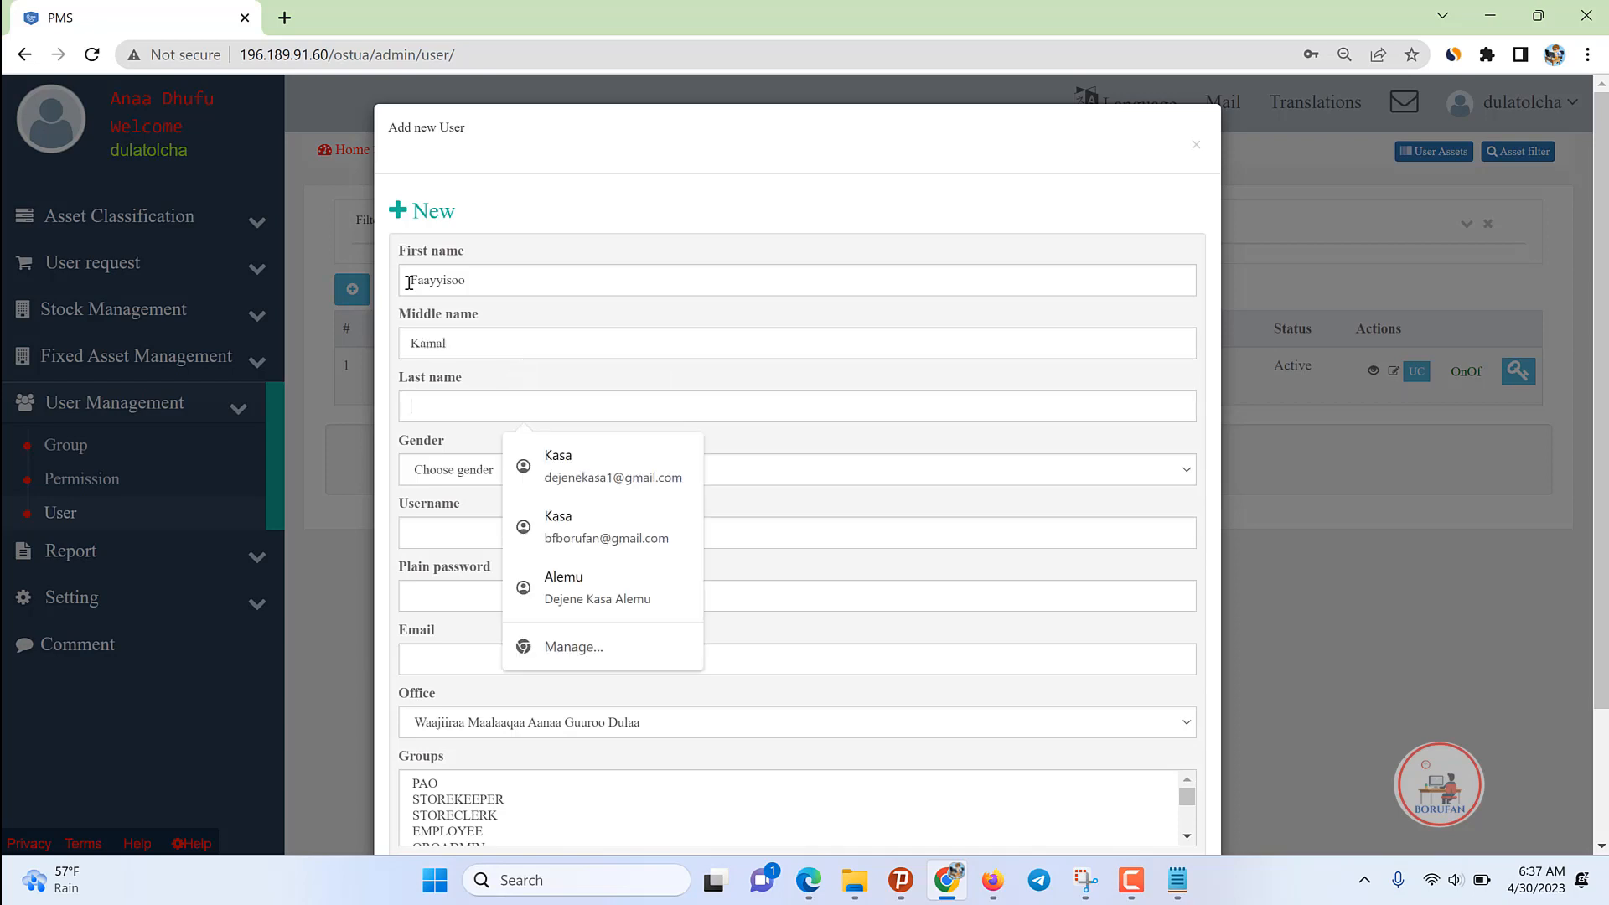
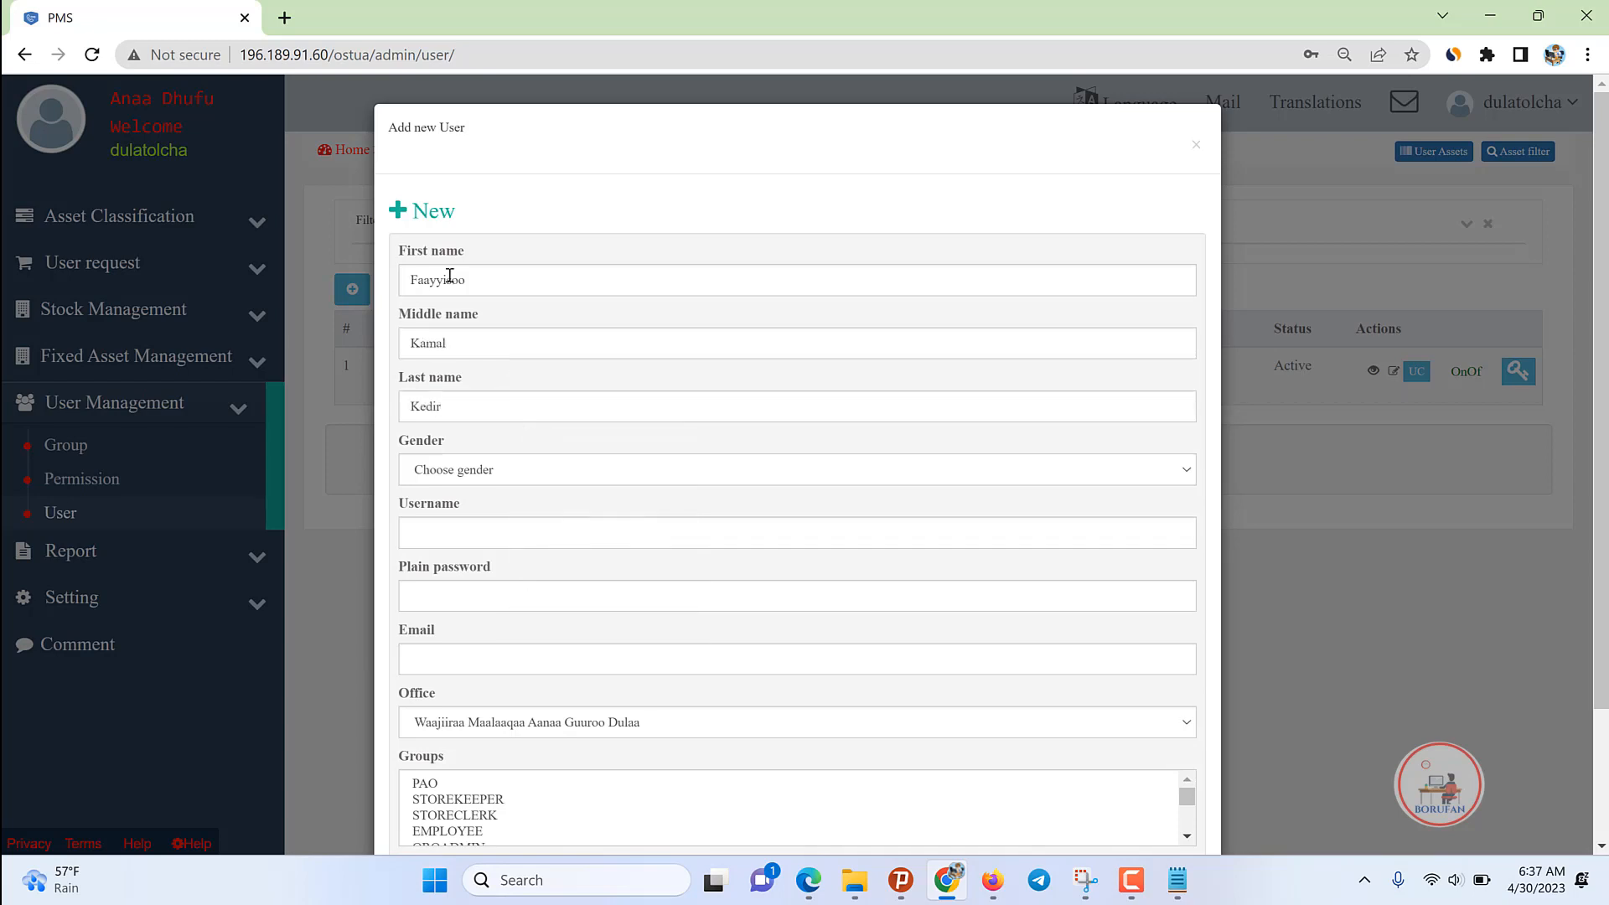
Step: Set the gender to Male and enter the user's pao-prefixed username
click(483, 475)
click(436, 513)
click(443, 539)
text(fayyiiroka)
double_click(442, 536)
click(488, 532)
drag(488, 532, 400, 522)
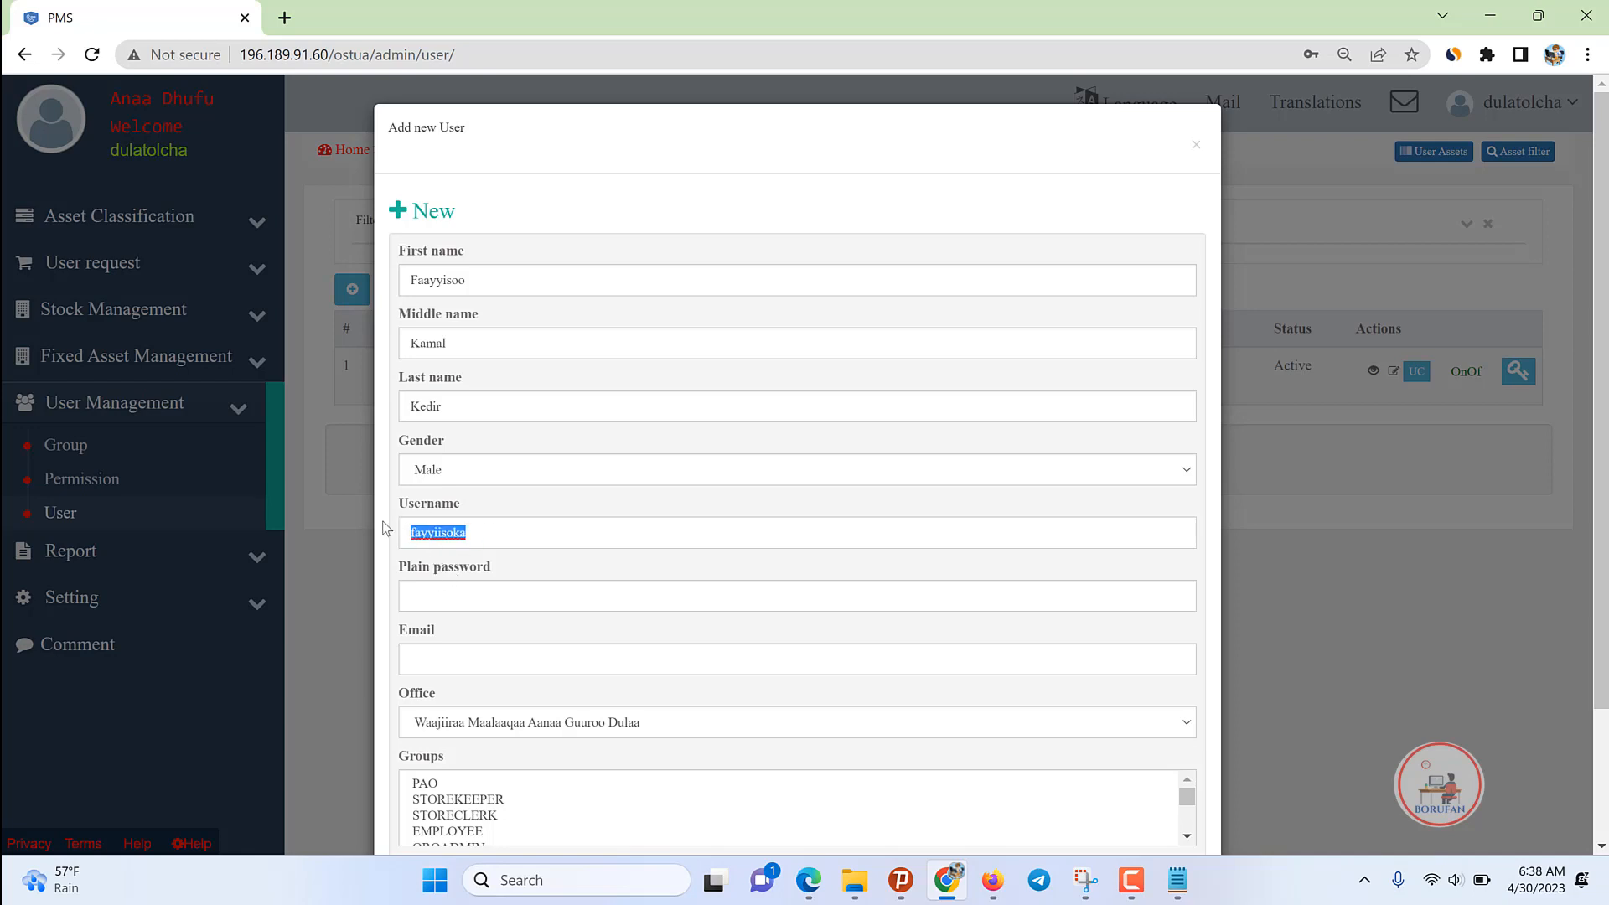
text(cle)
key(BackSpace)
key(BackSpace)
text(paofay)
key(BackSpace)
key(BackSpace)
key(BackSpace)
text(gd)
key(ctrl+a)
key(ctrl+c)
Step: Enter the user's password and e-mail address, and assign the PAO group
click(426, 594)
key(ctrl+v)
key(ctrl+a)
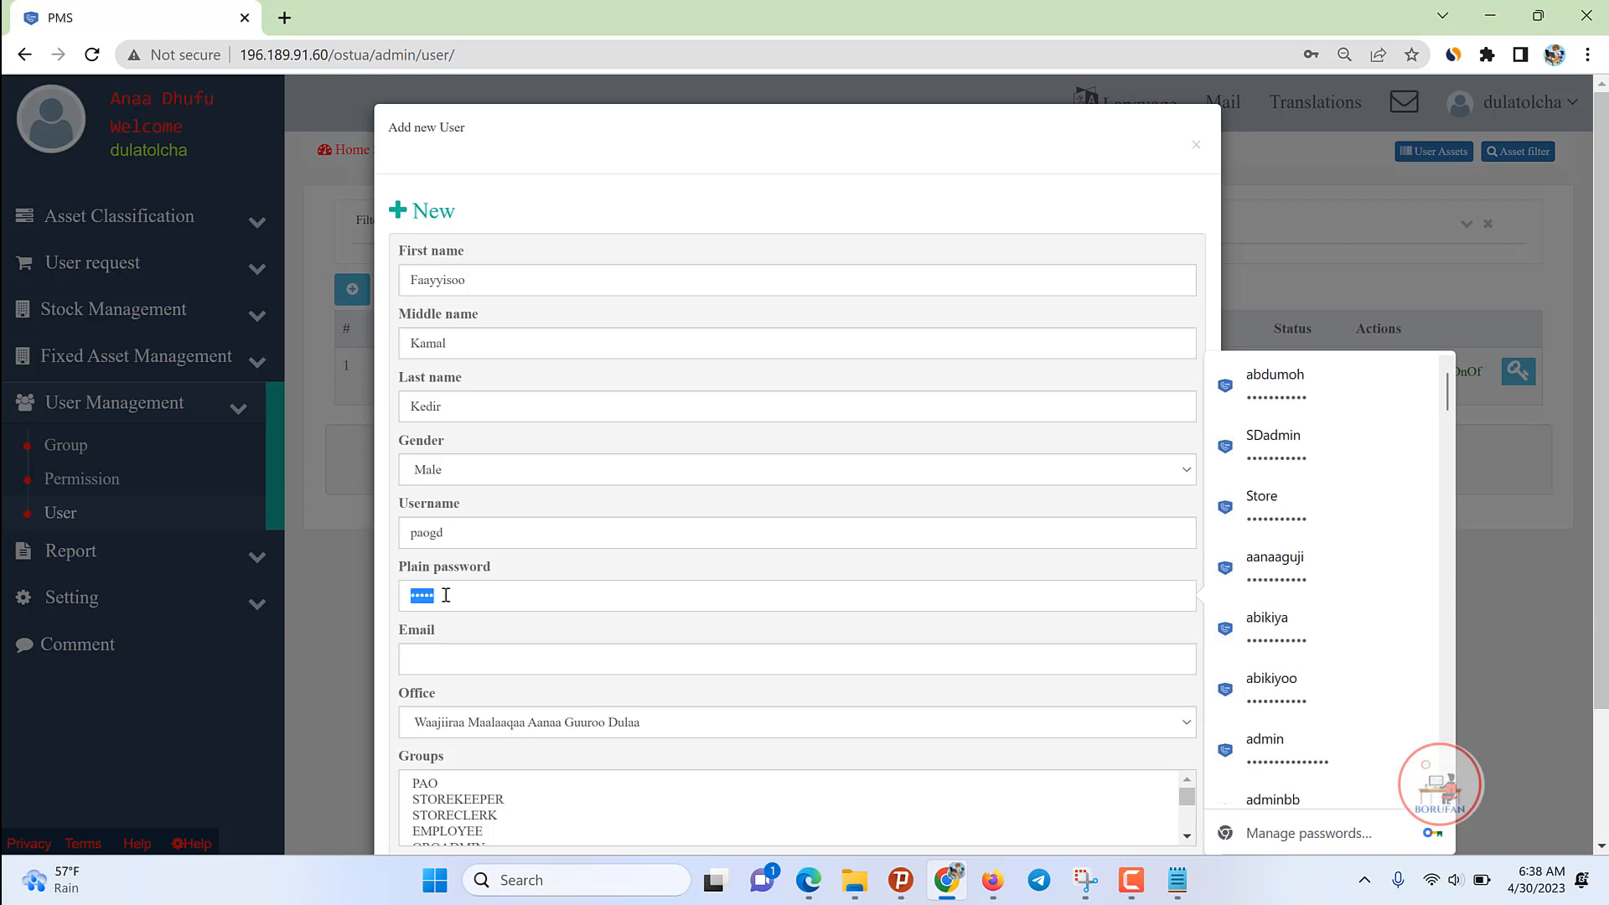
text(12123456789)
click(463, 652)
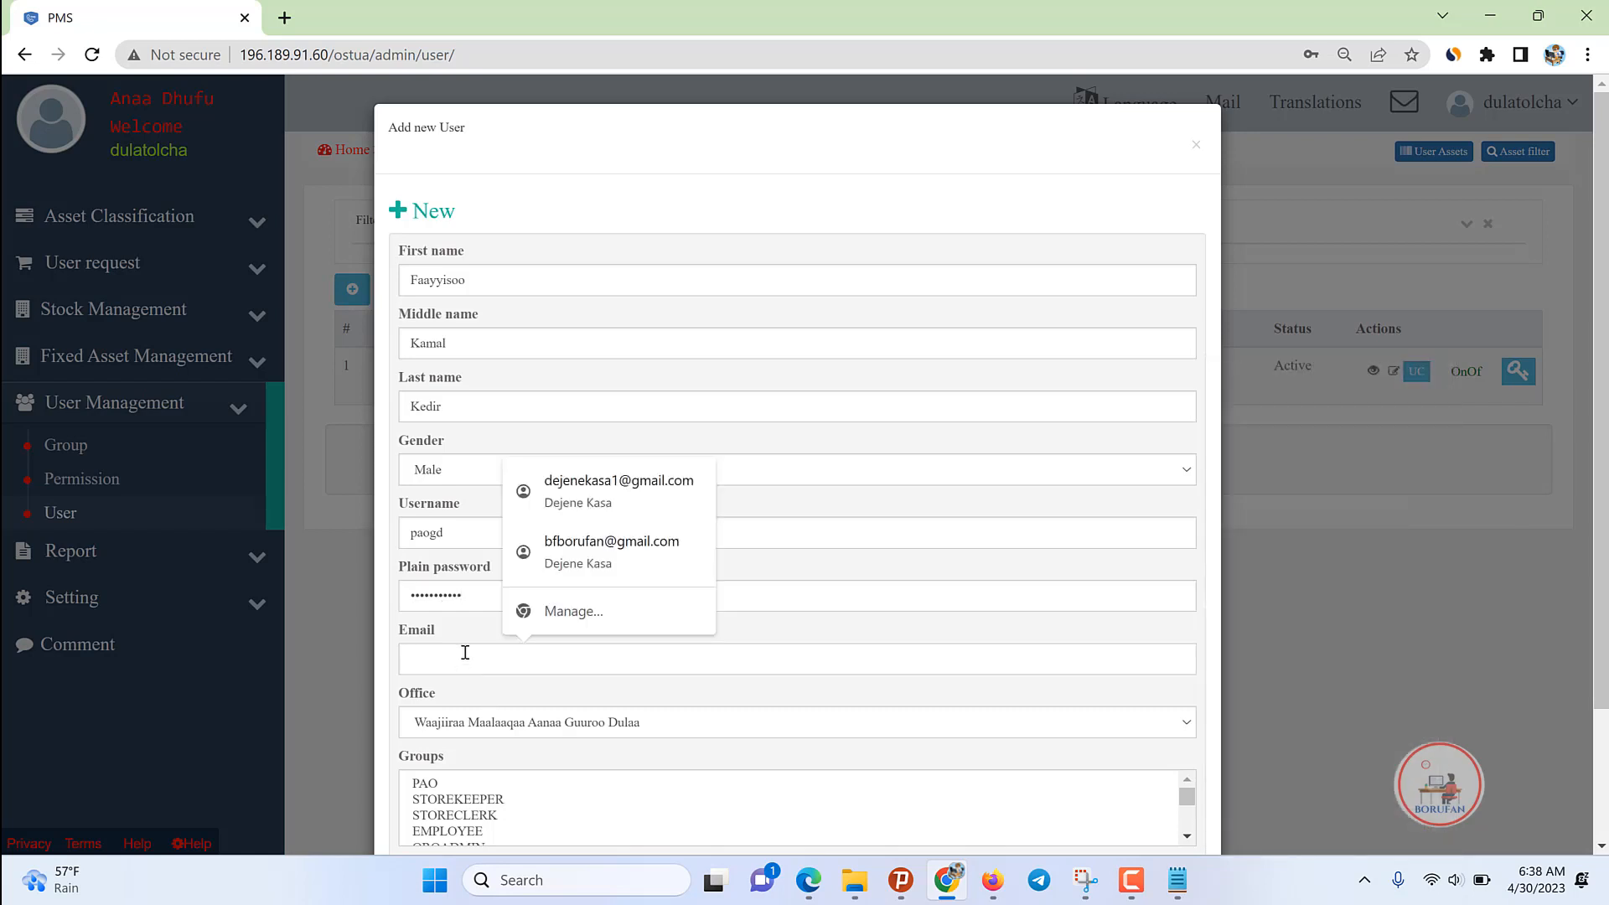
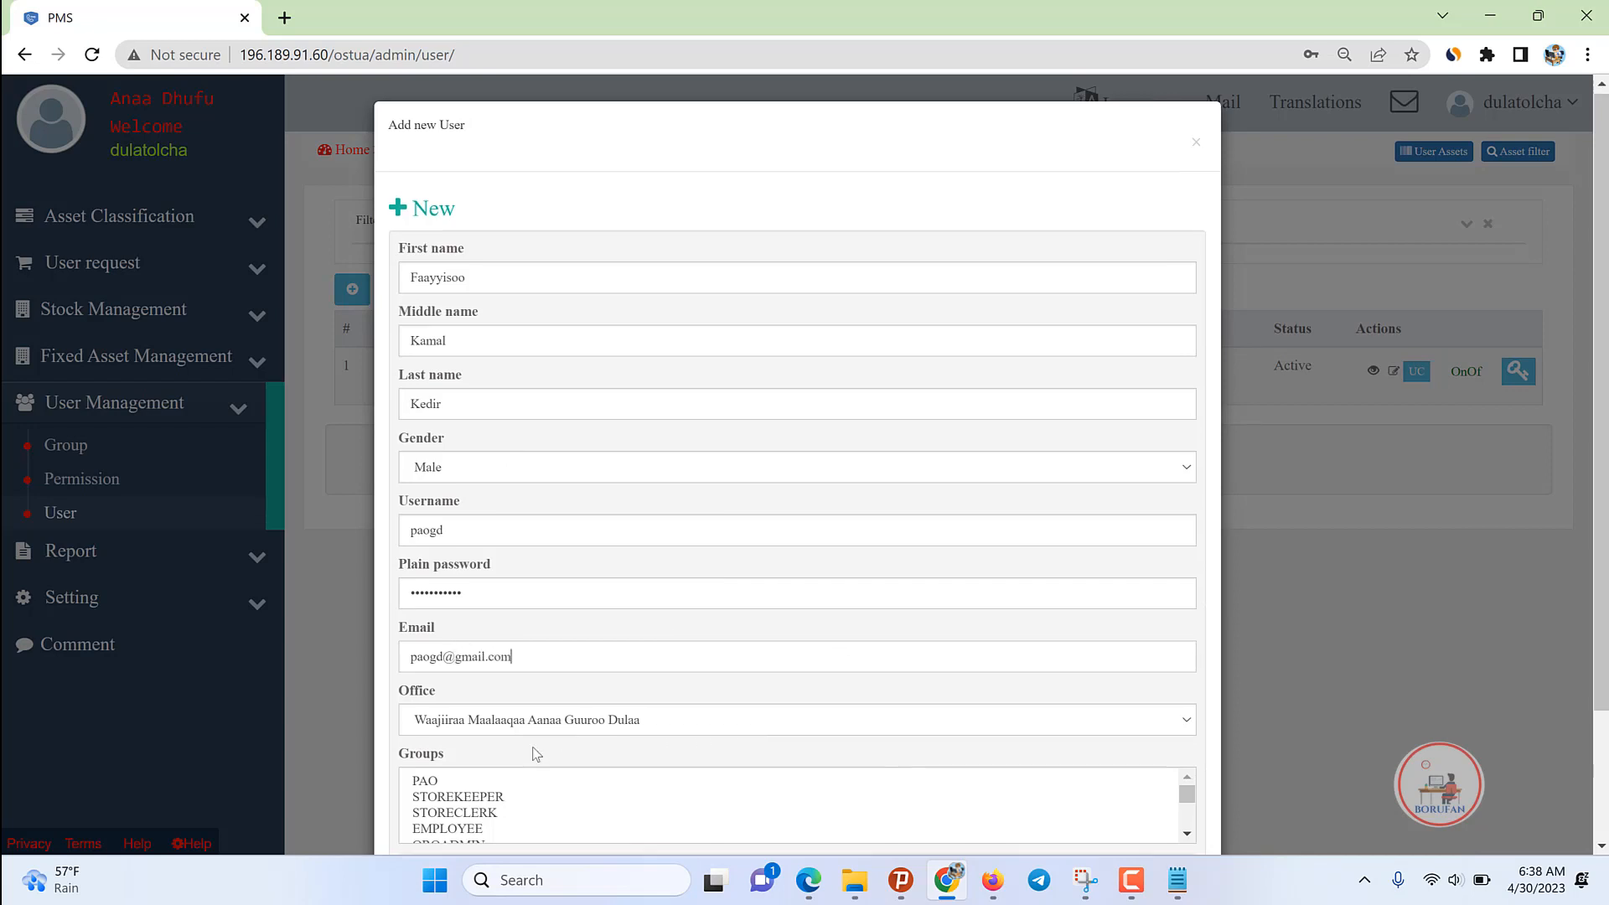
scroll(532, 754, down, 1)
click(421, 679)
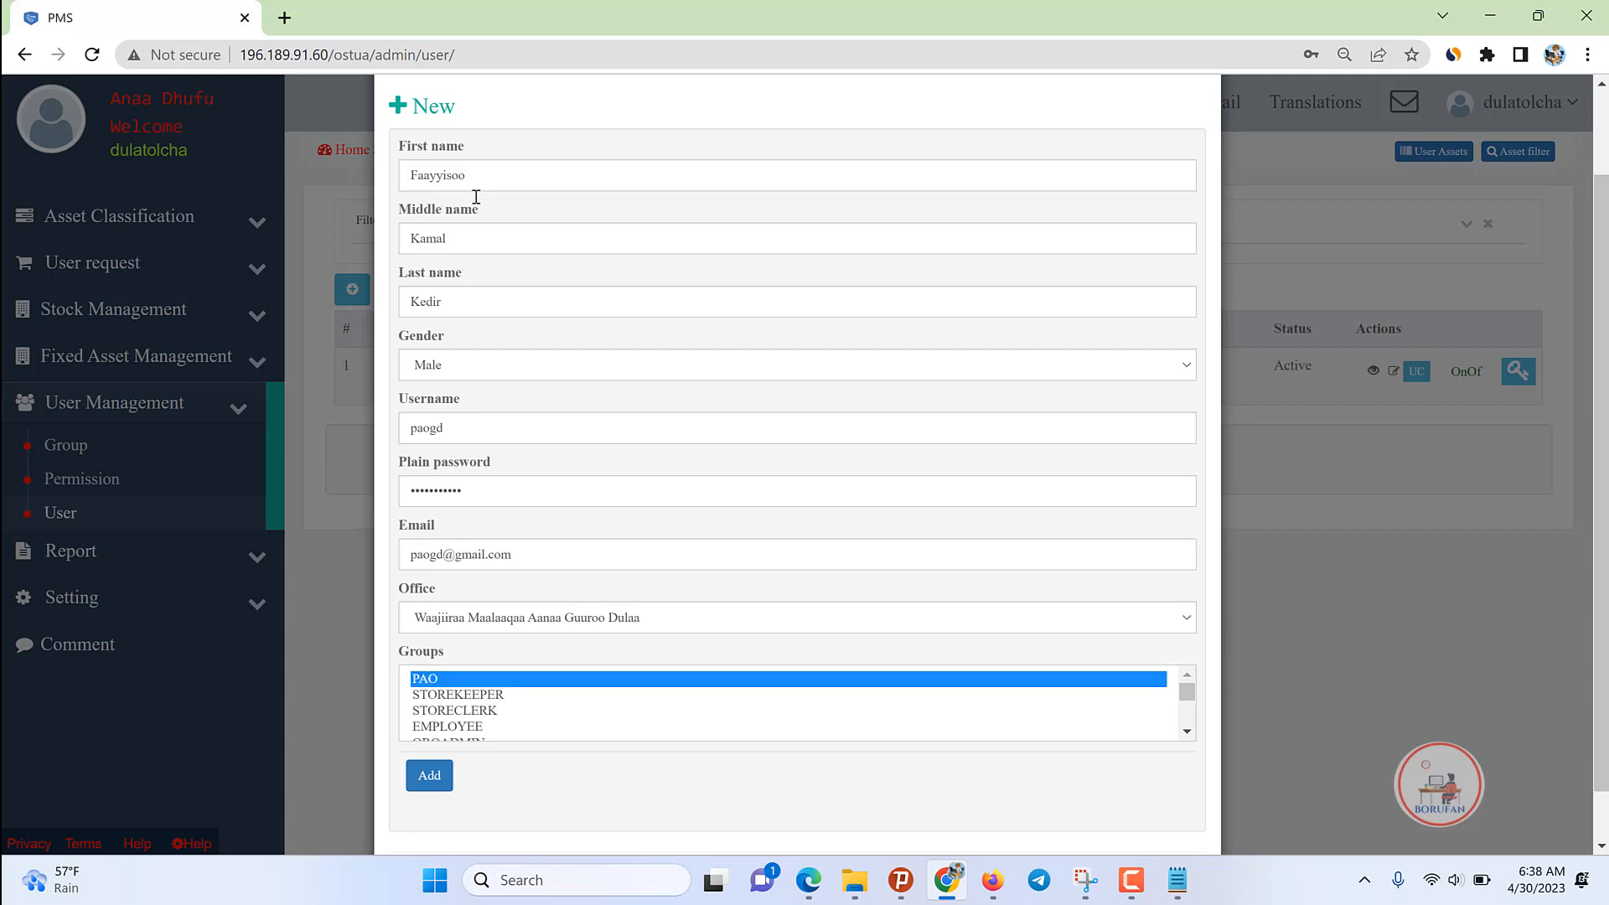
Step: Add the PAO user, save its password in the browser, and log out
click(429, 777)
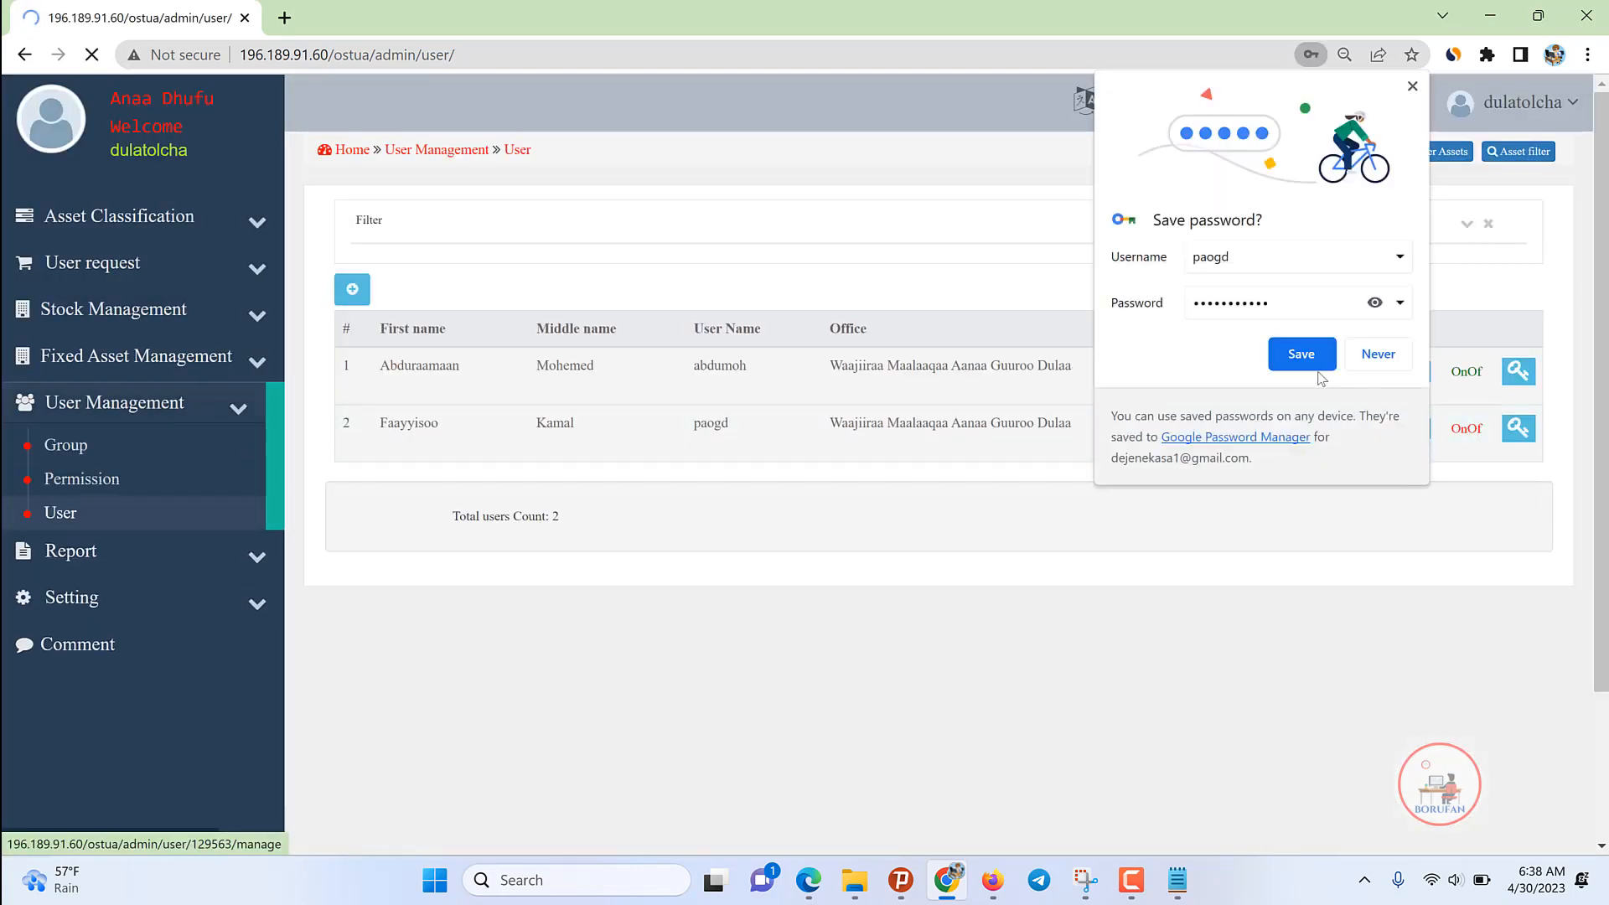
click(1301, 354)
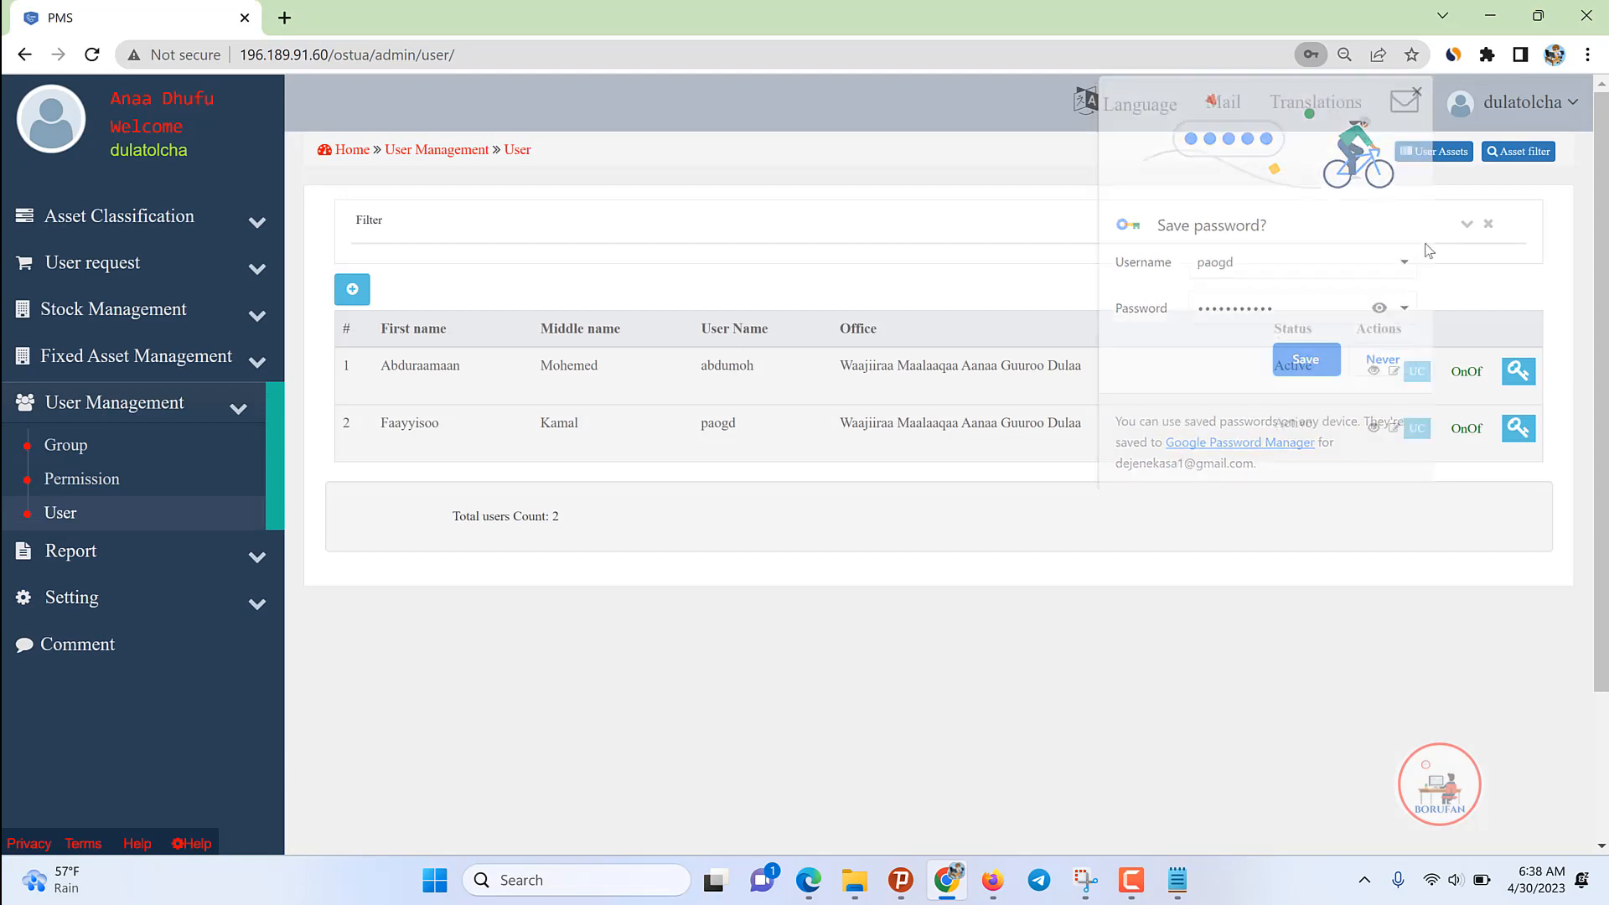
click(1521, 102)
click(1461, 284)
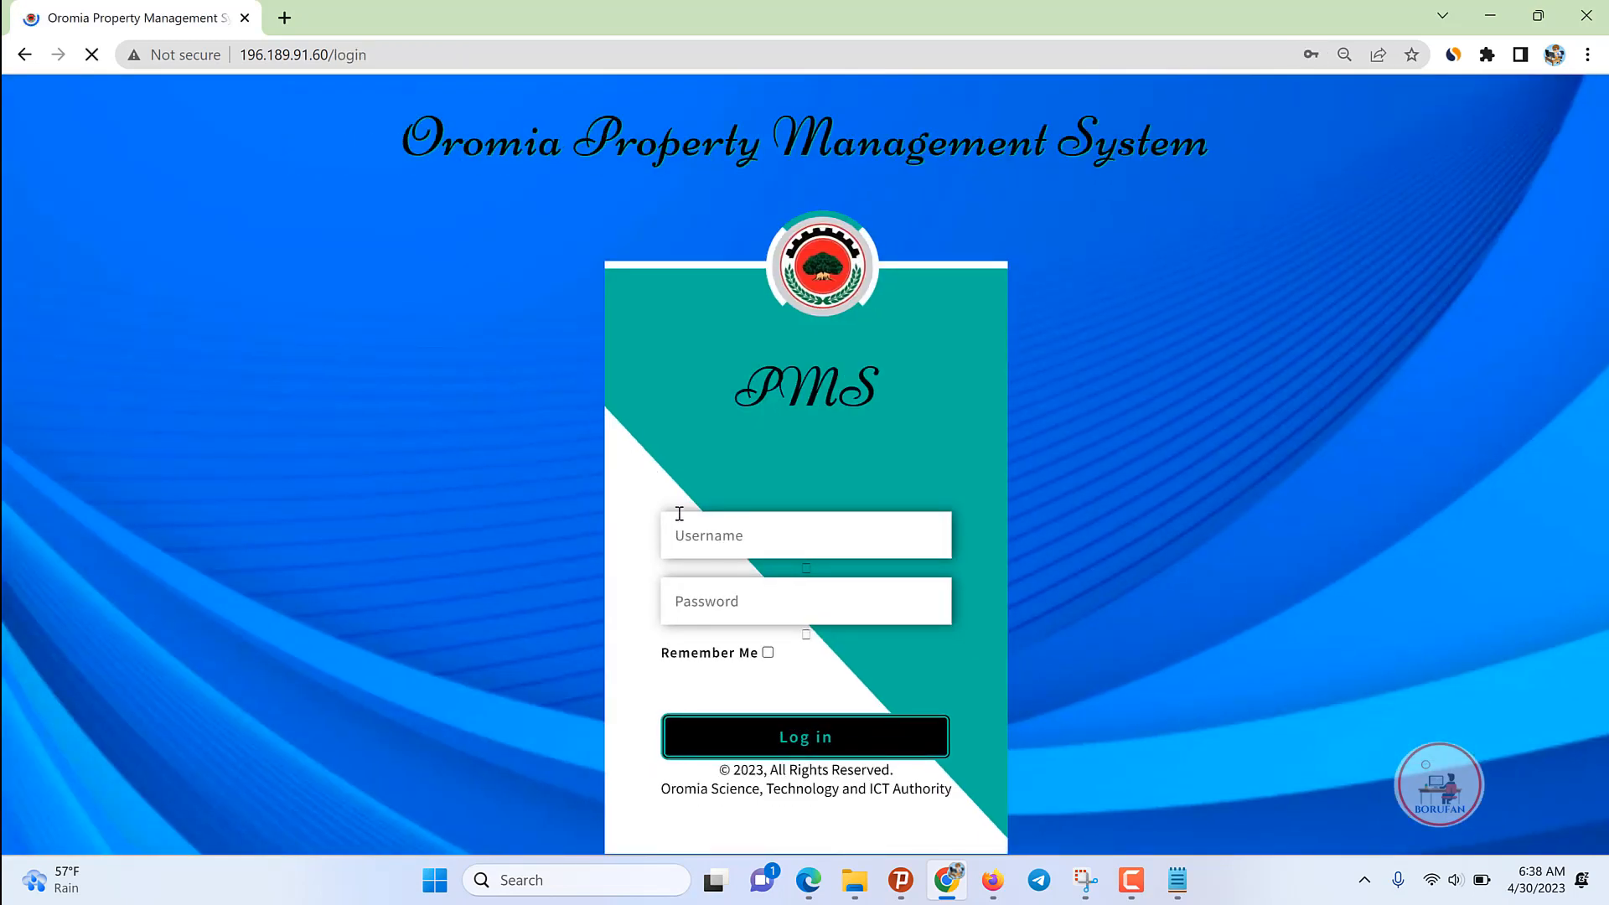
Step: Log back in with a saved account and expand the User Management section
click(707, 536)
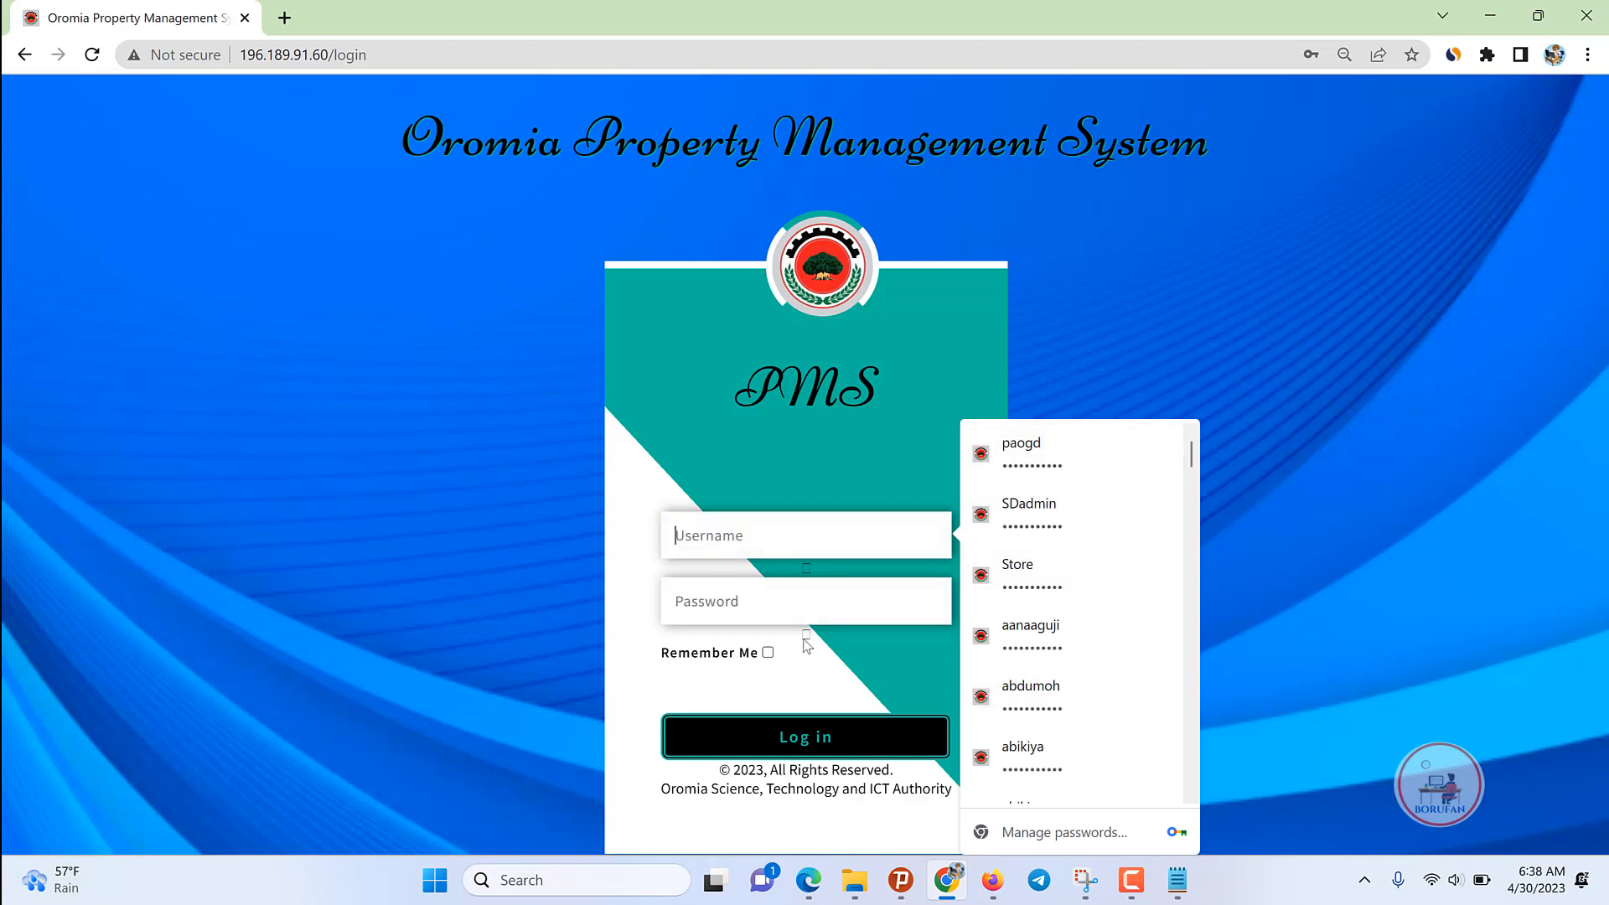
click(1048, 693)
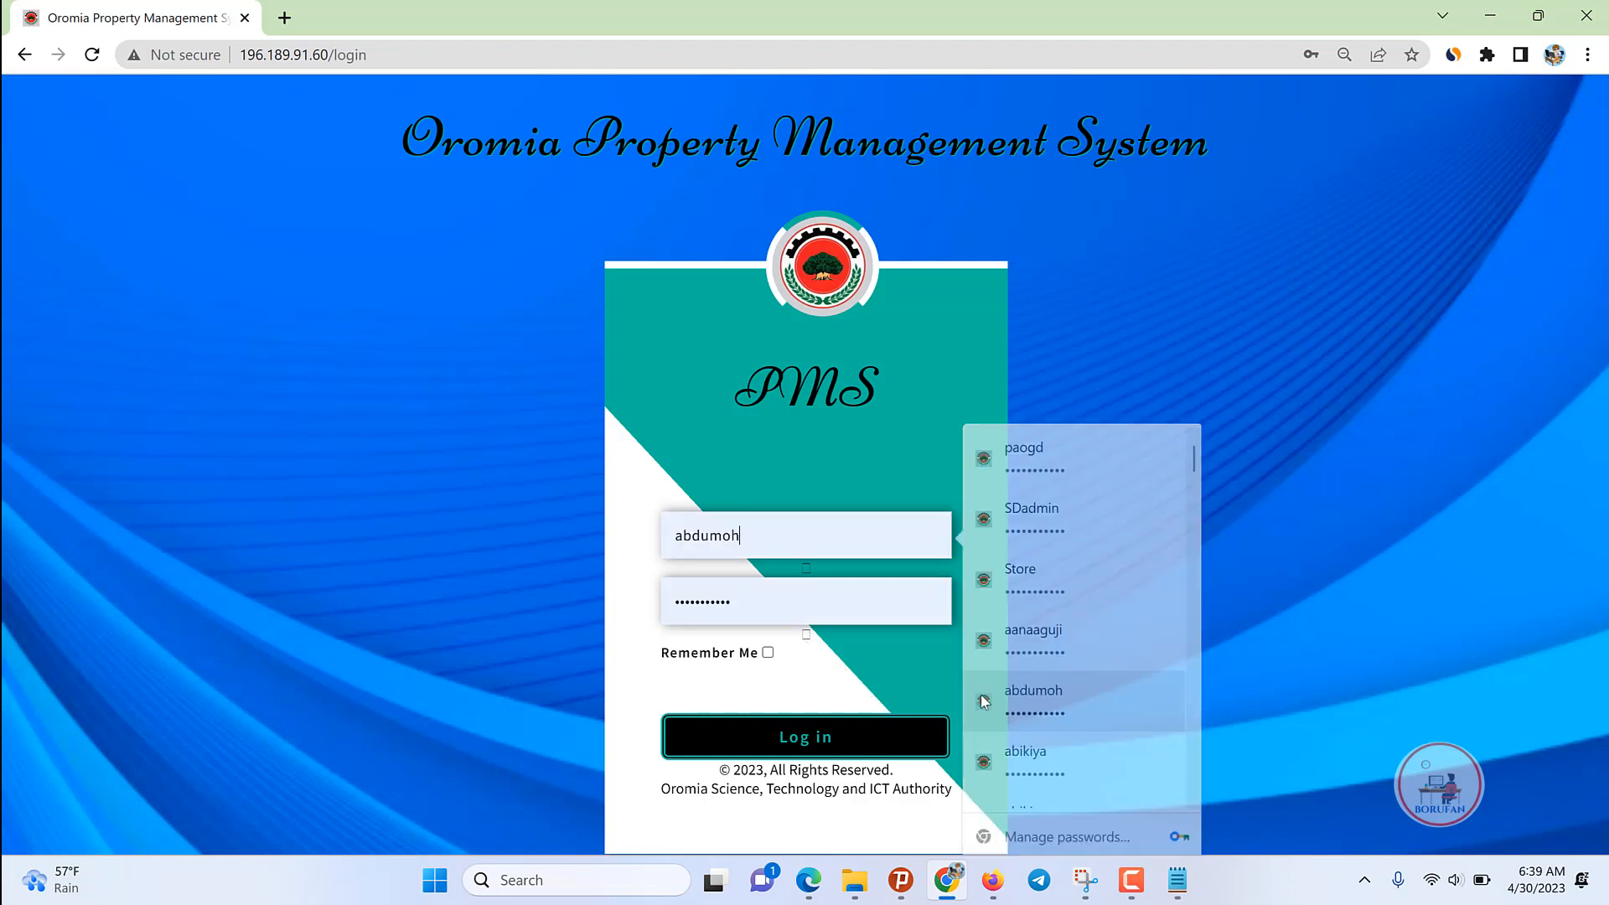
click(792, 737)
mouse_move(1129, 883)
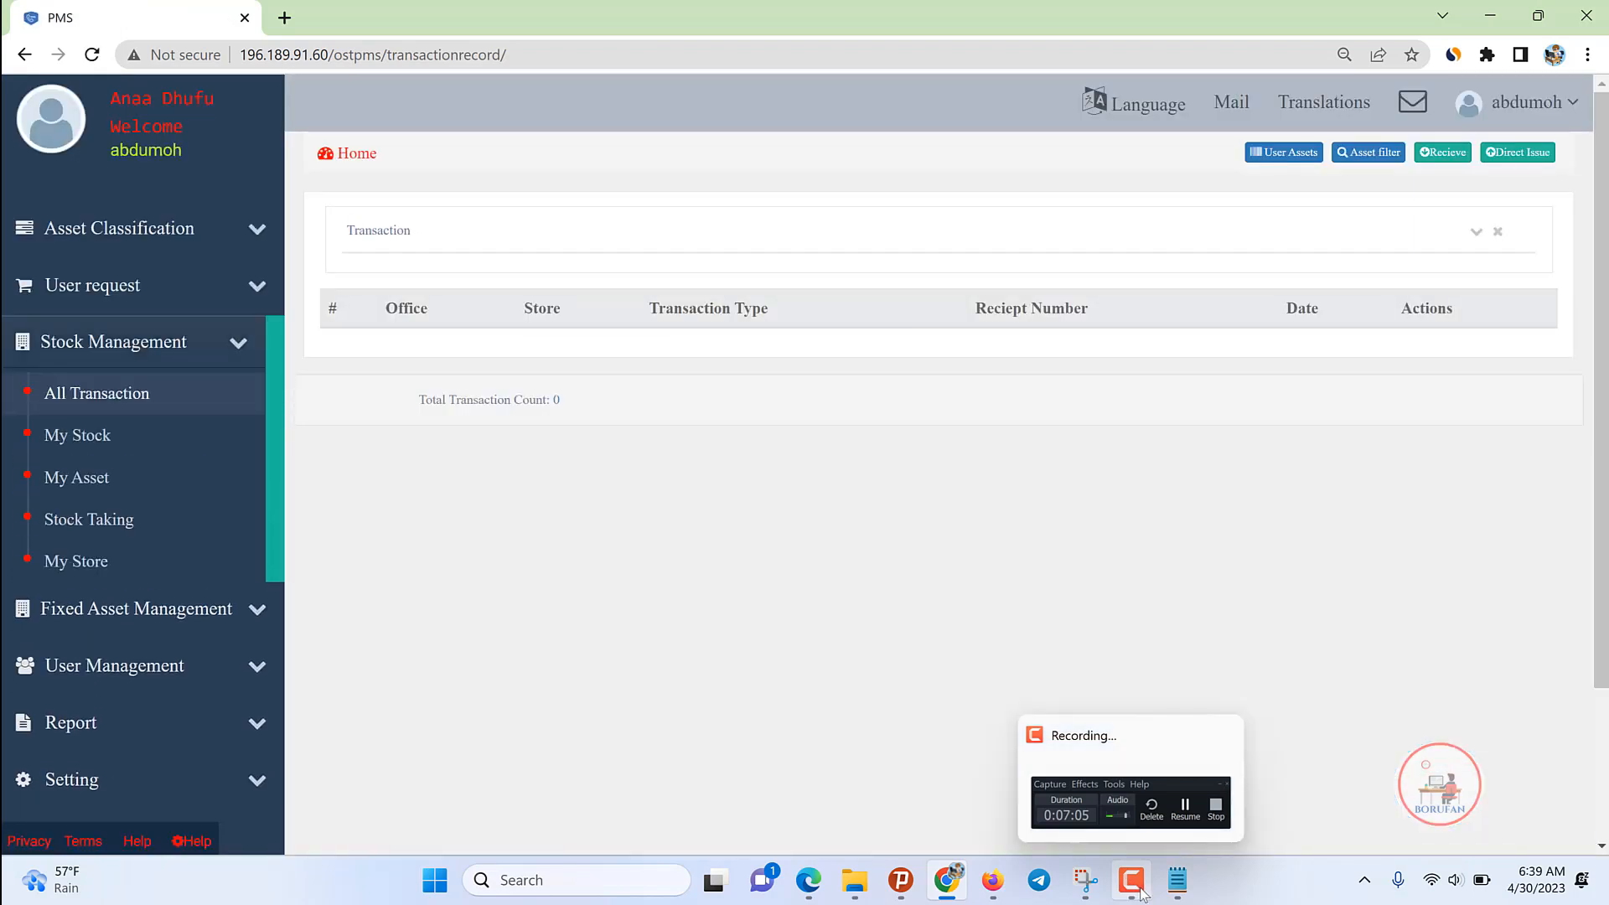
click(99, 352)
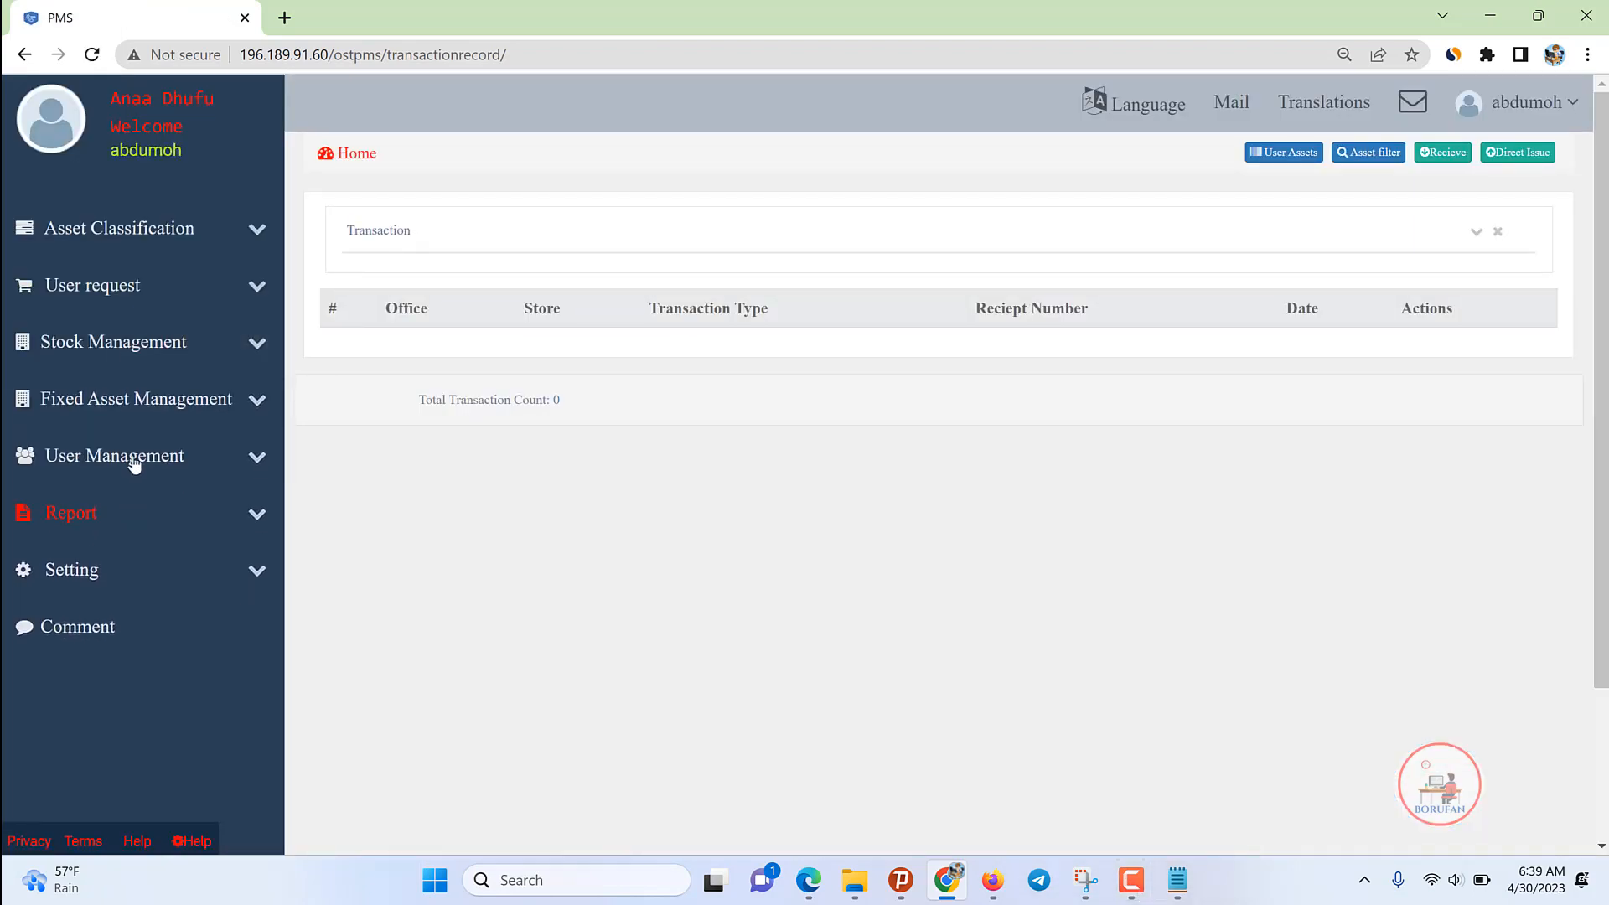
click(132, 457)
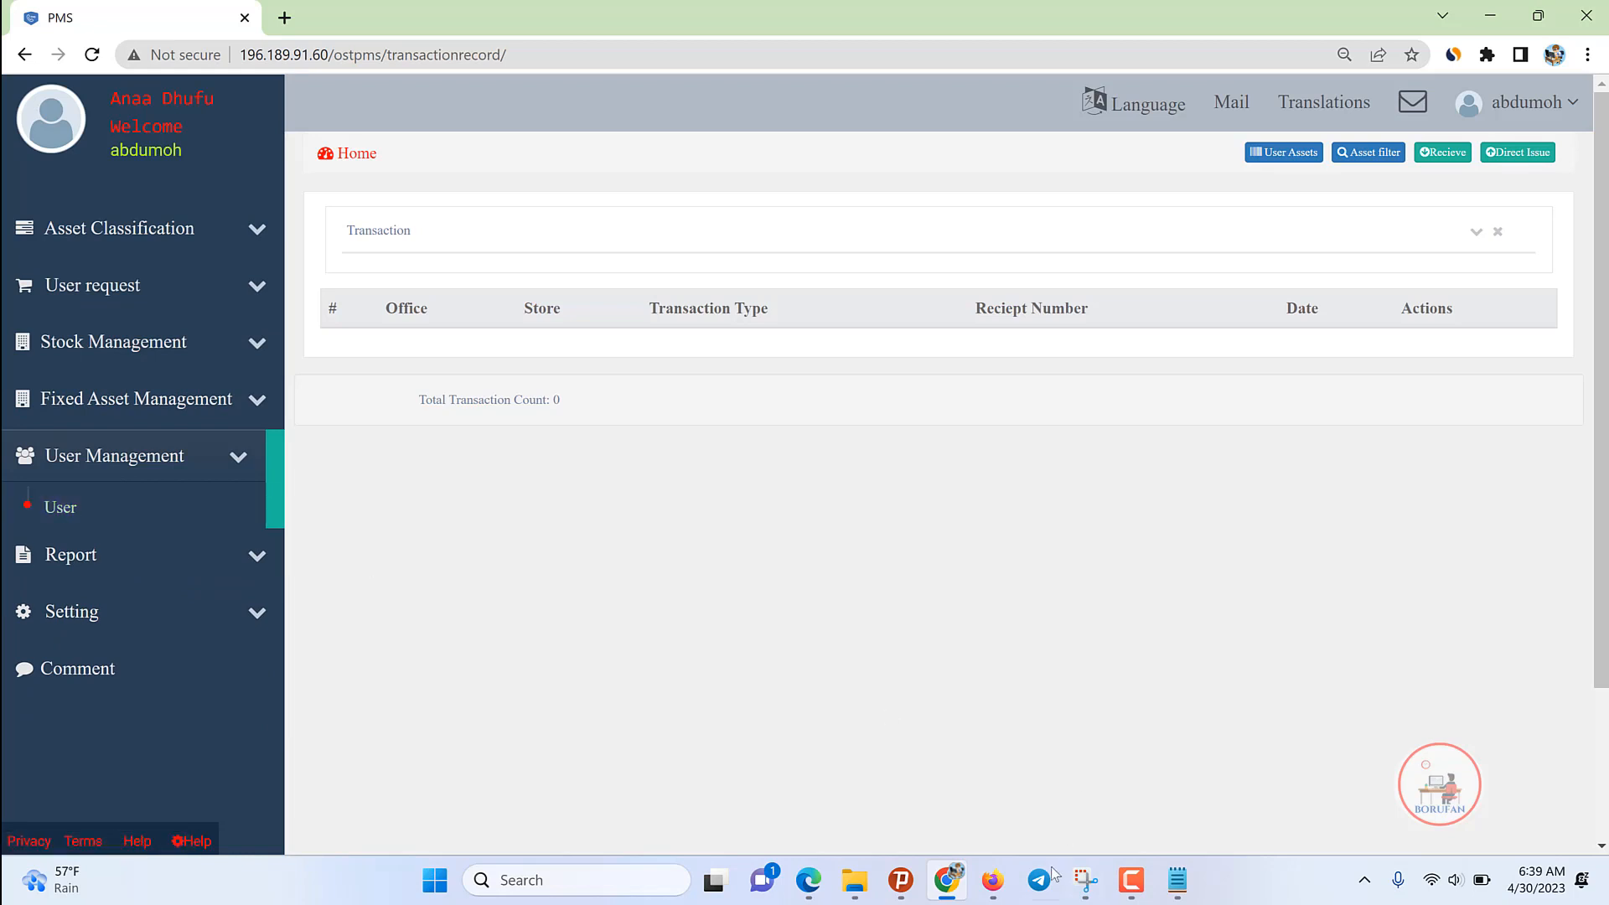
click(1132, 880)
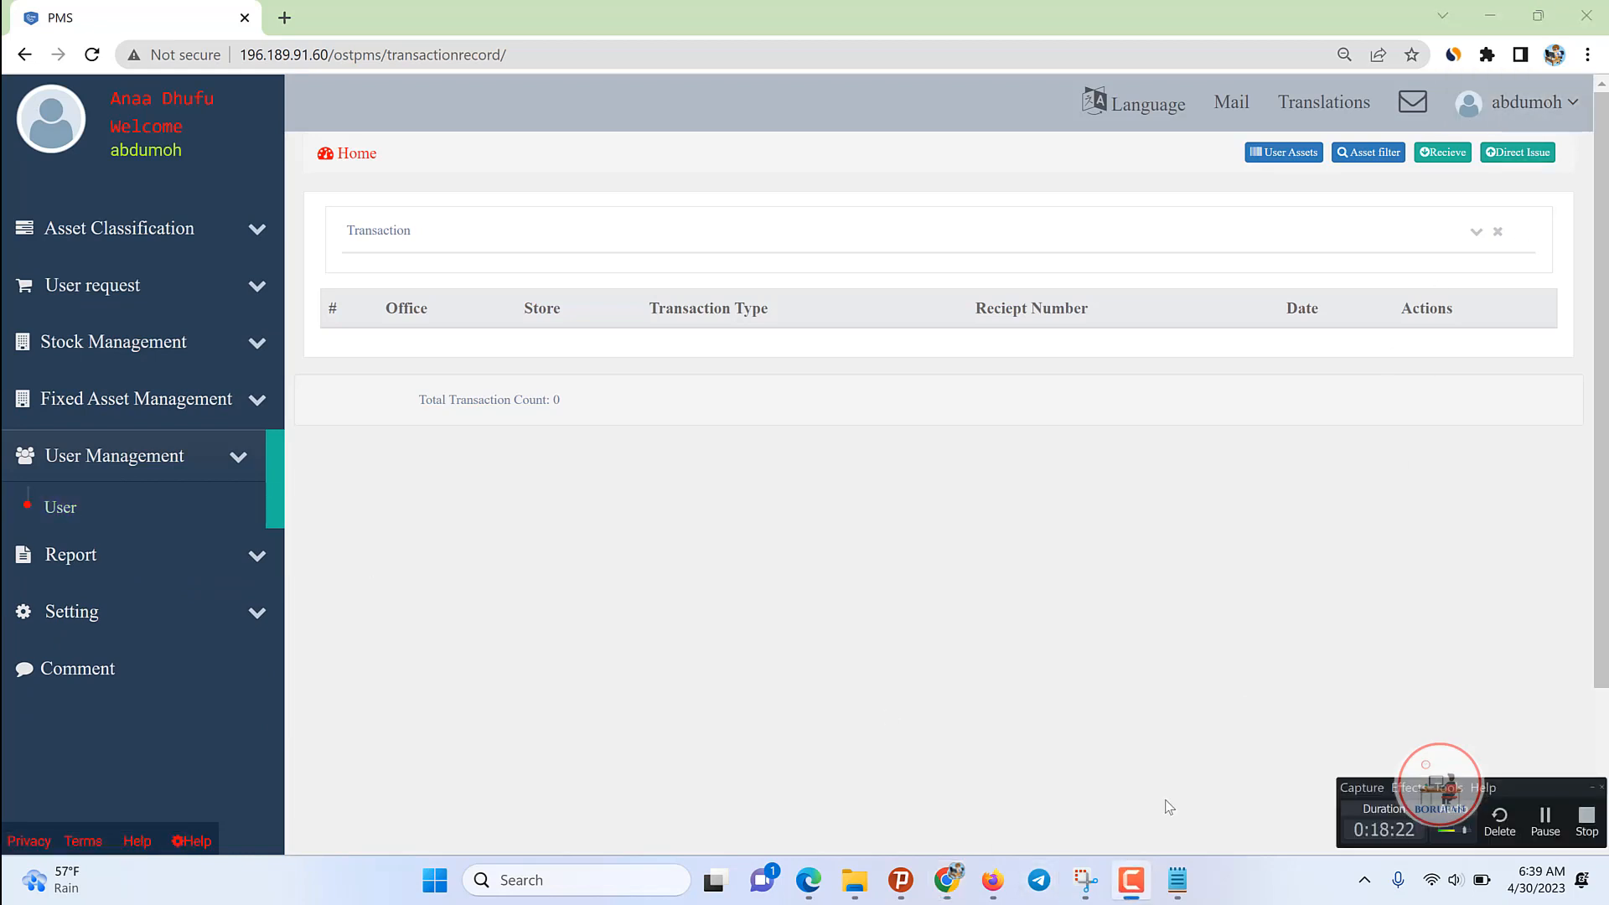
click(1544, 819)
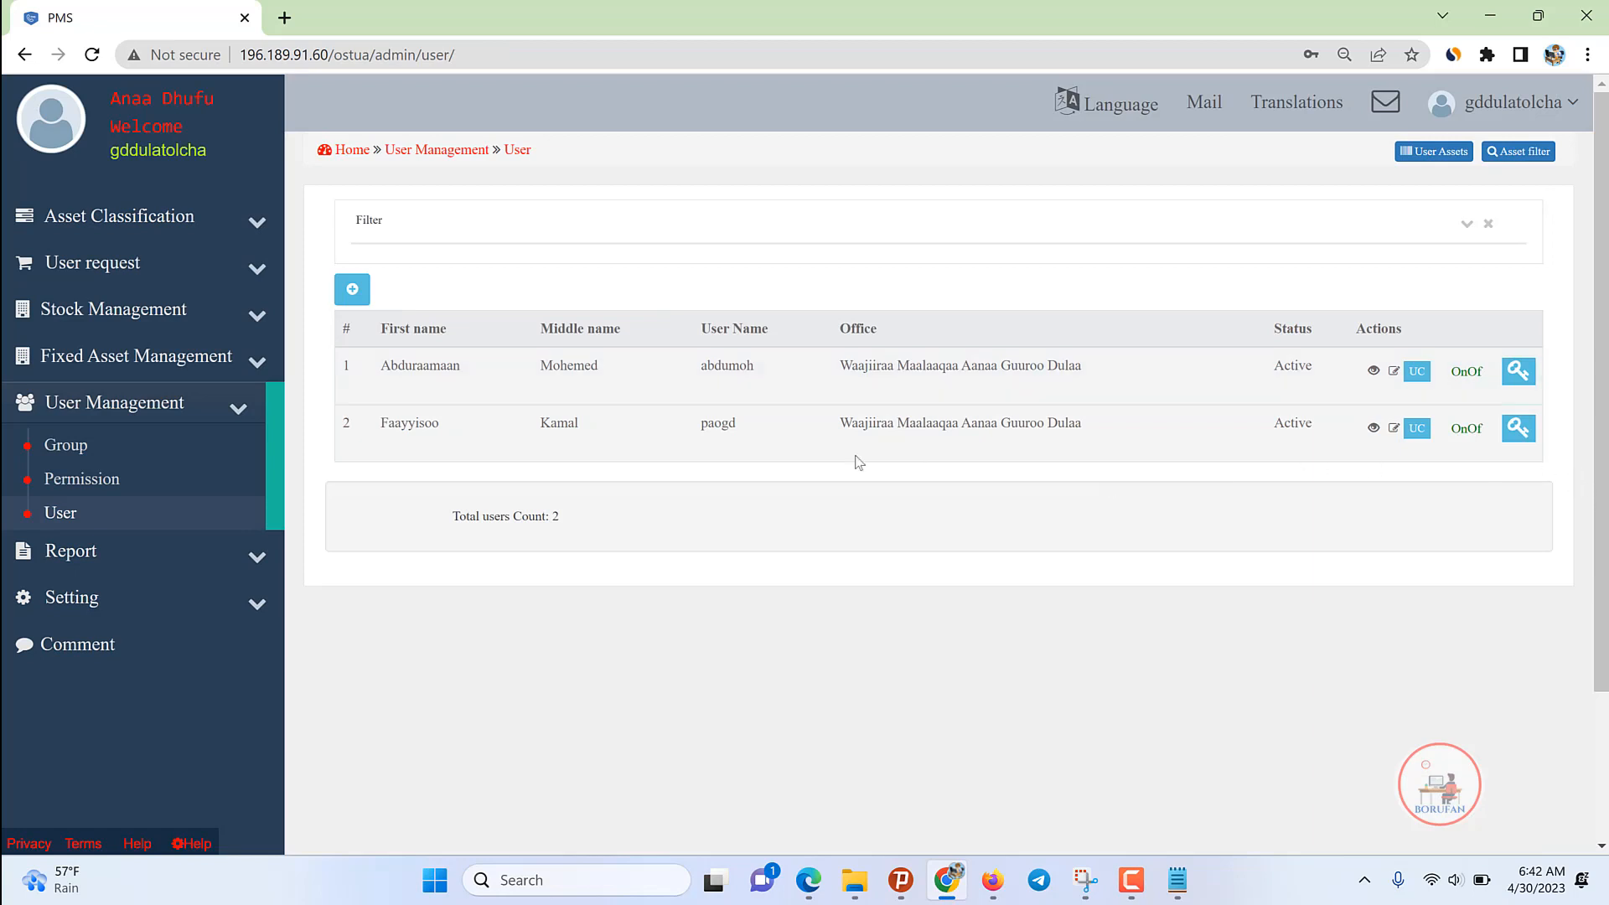
Step: Start a new user and enter the first, middle and last names
click(352, 291)
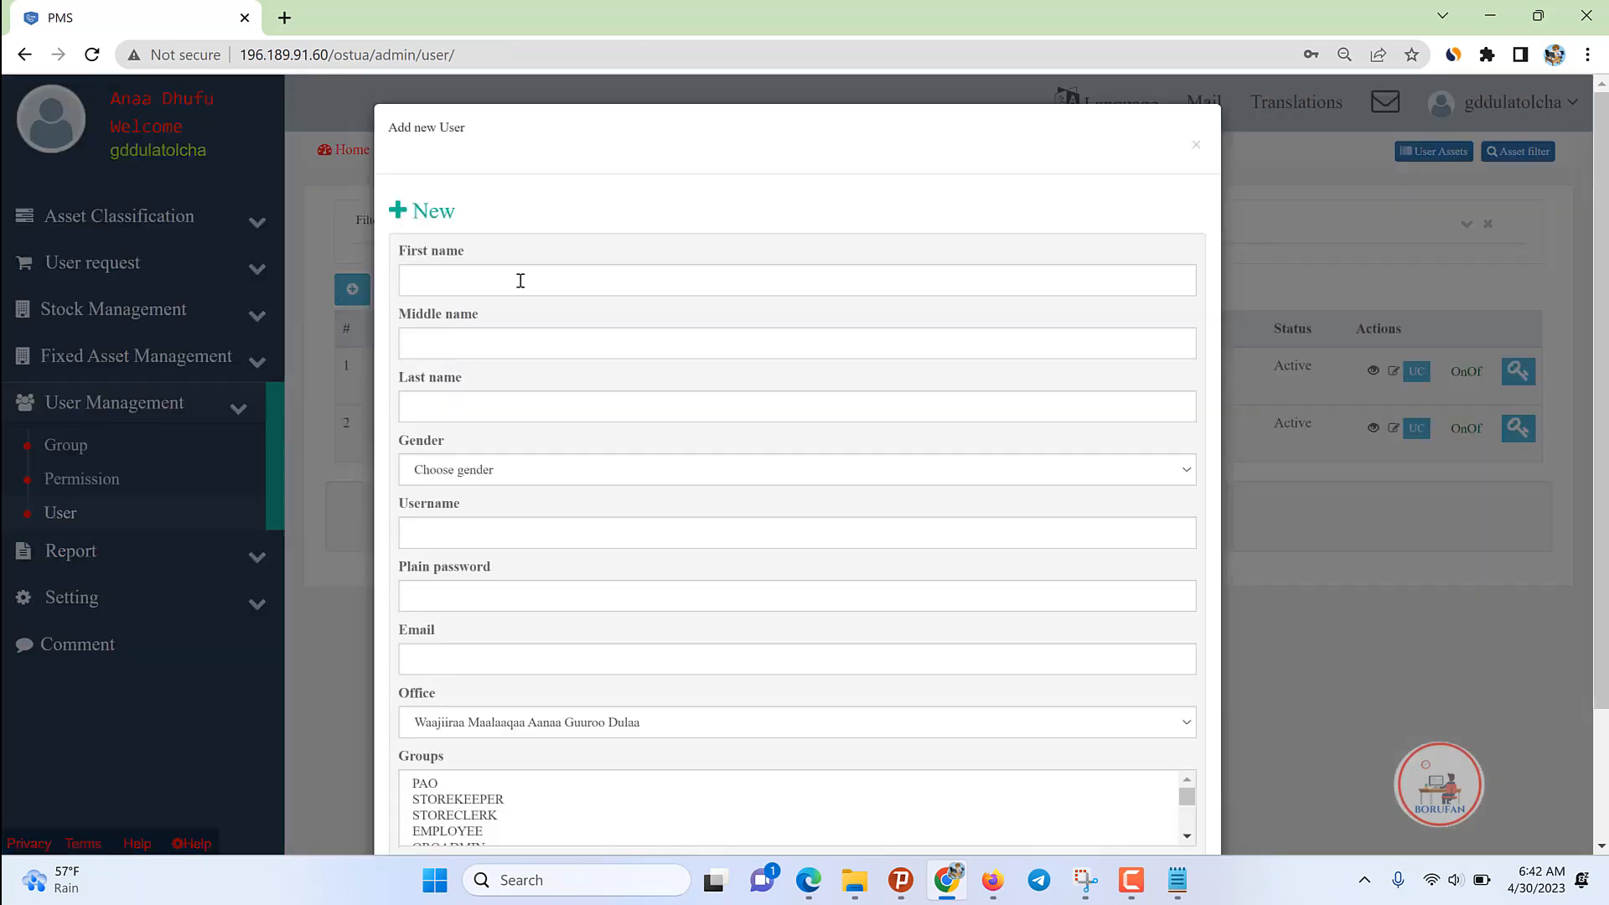
click(436, 281)
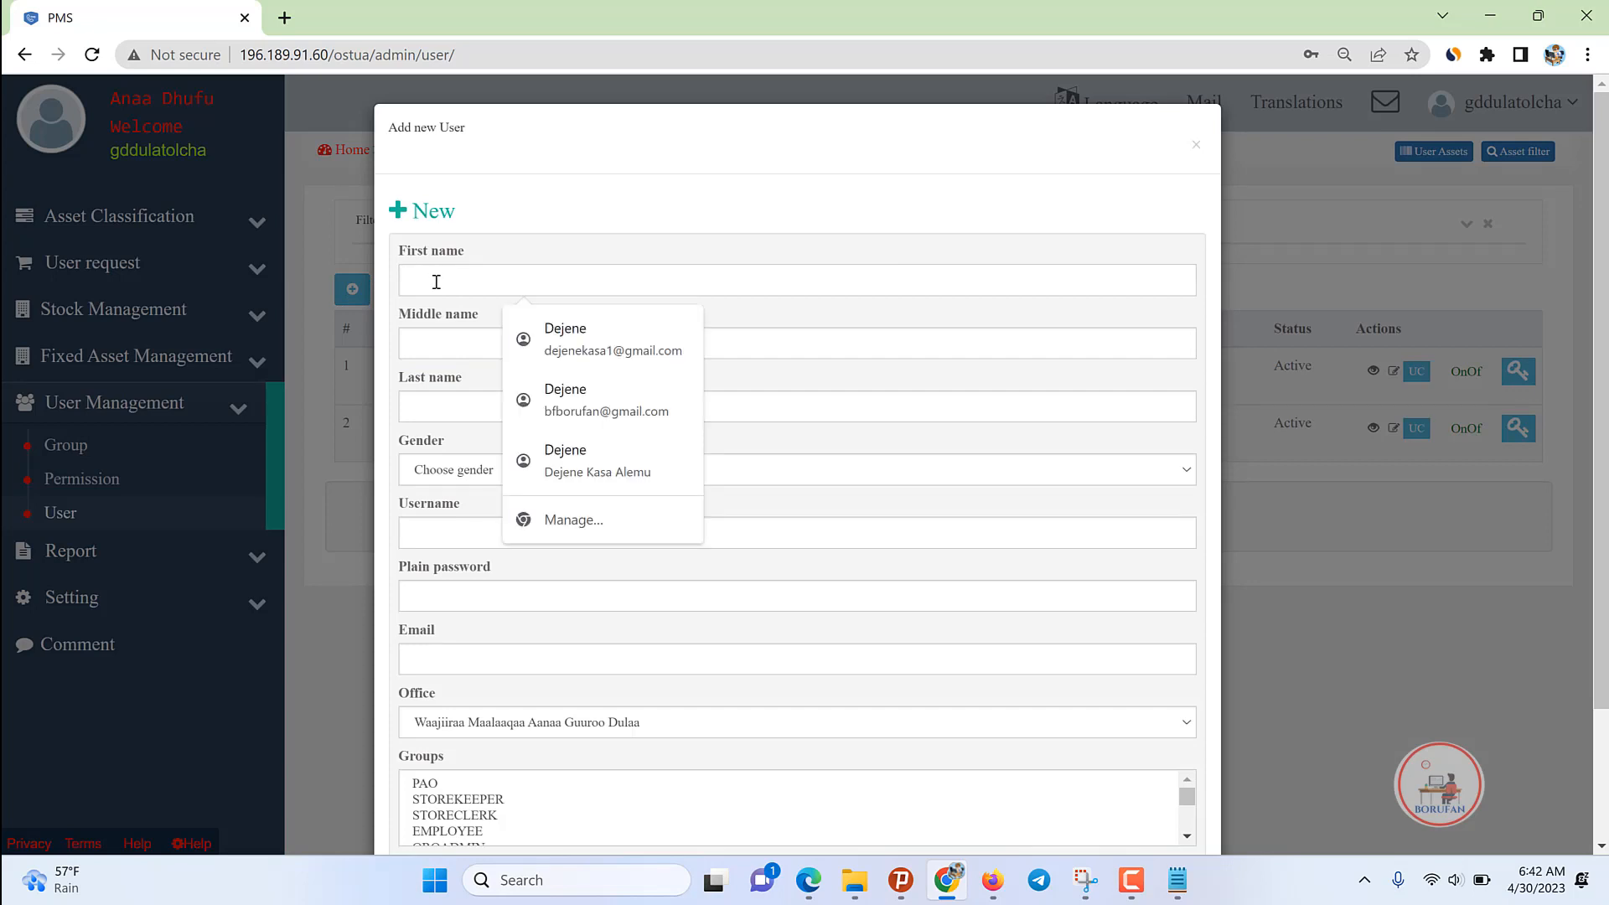
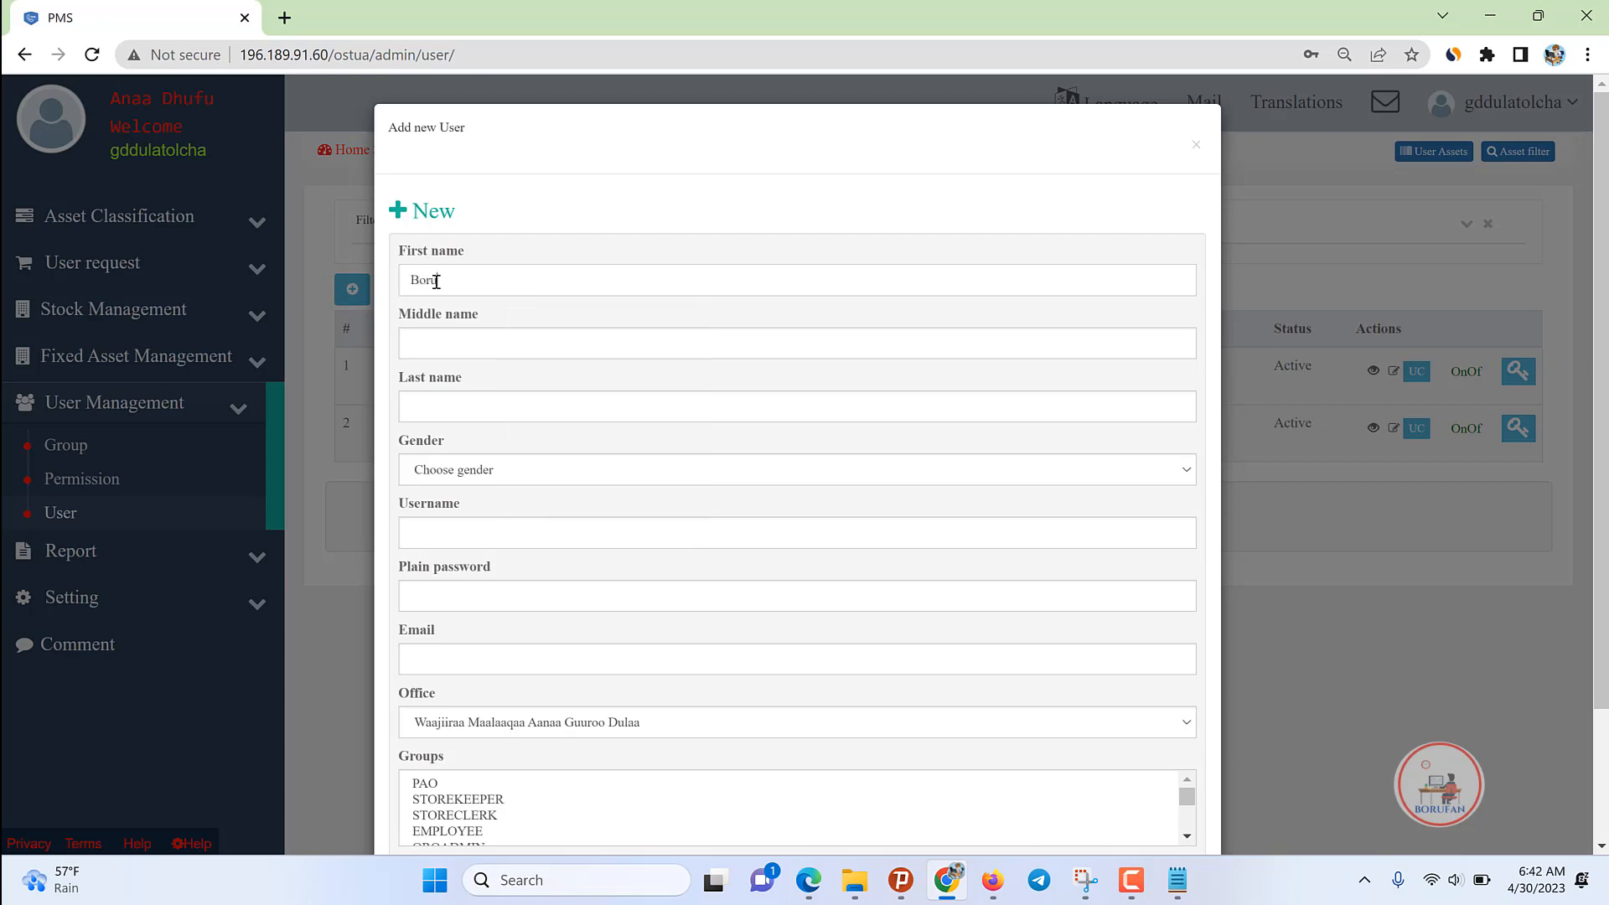
key(Tab)
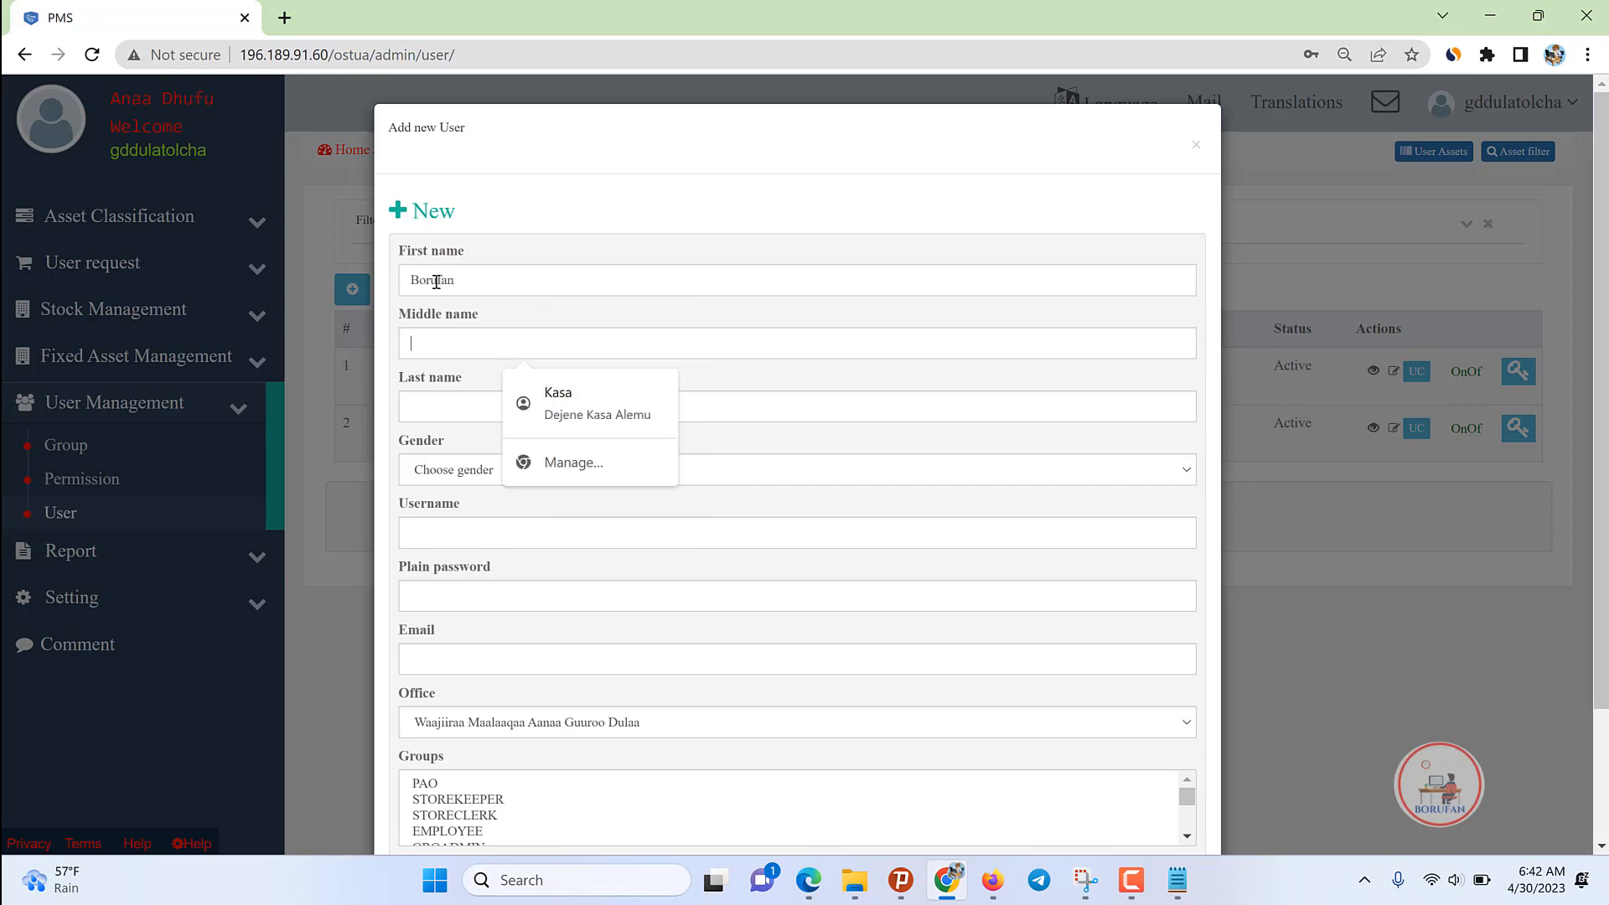
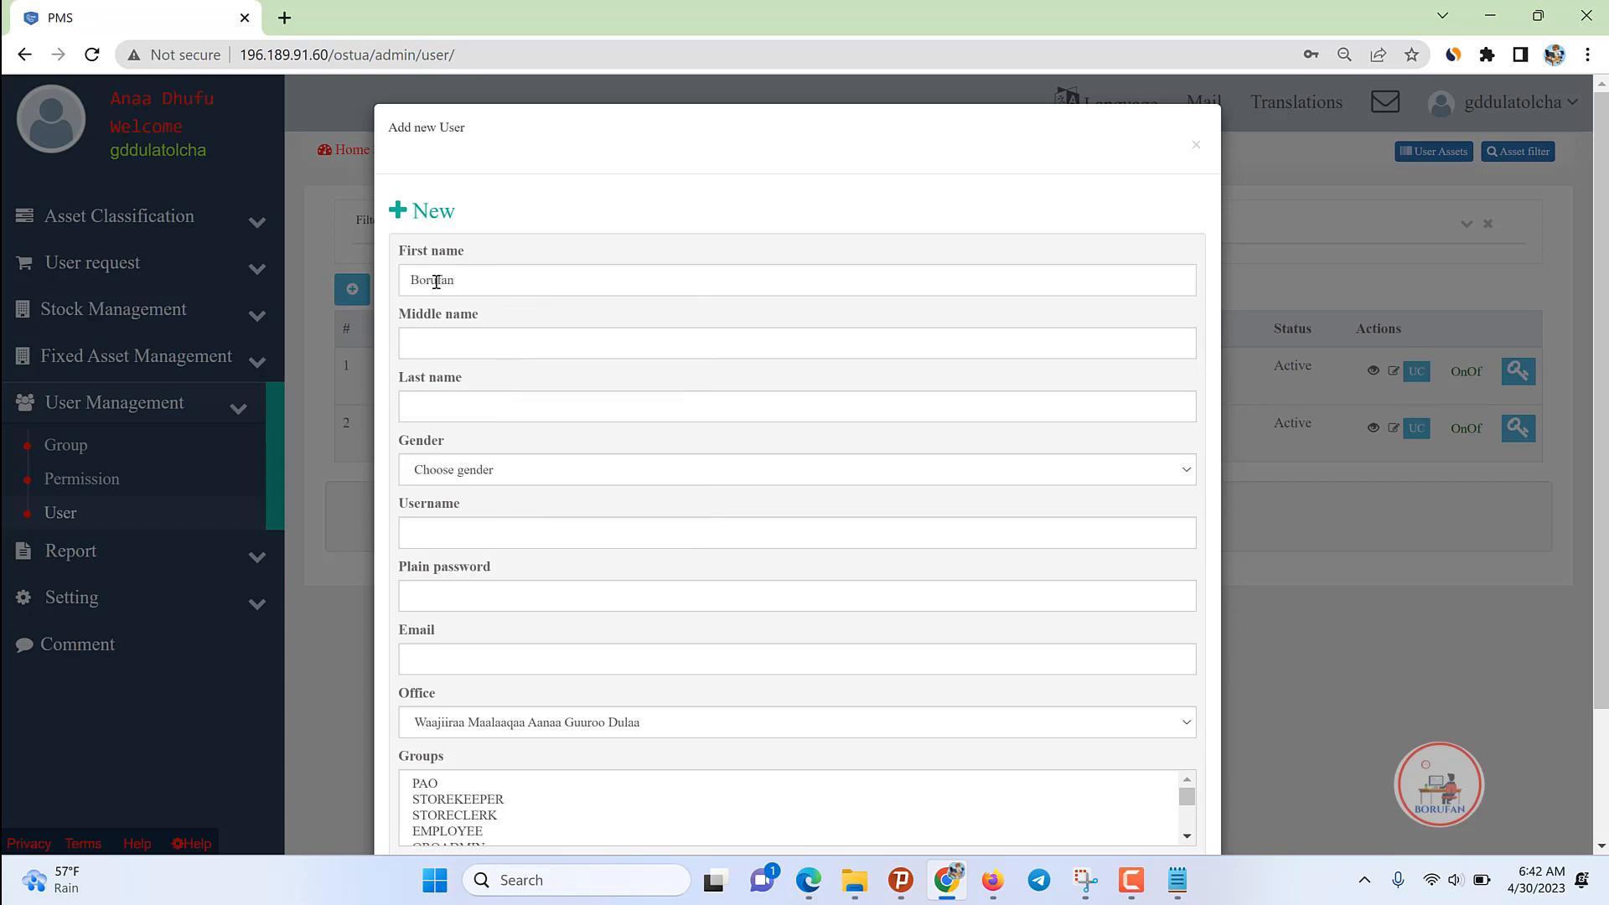
key(Tab)
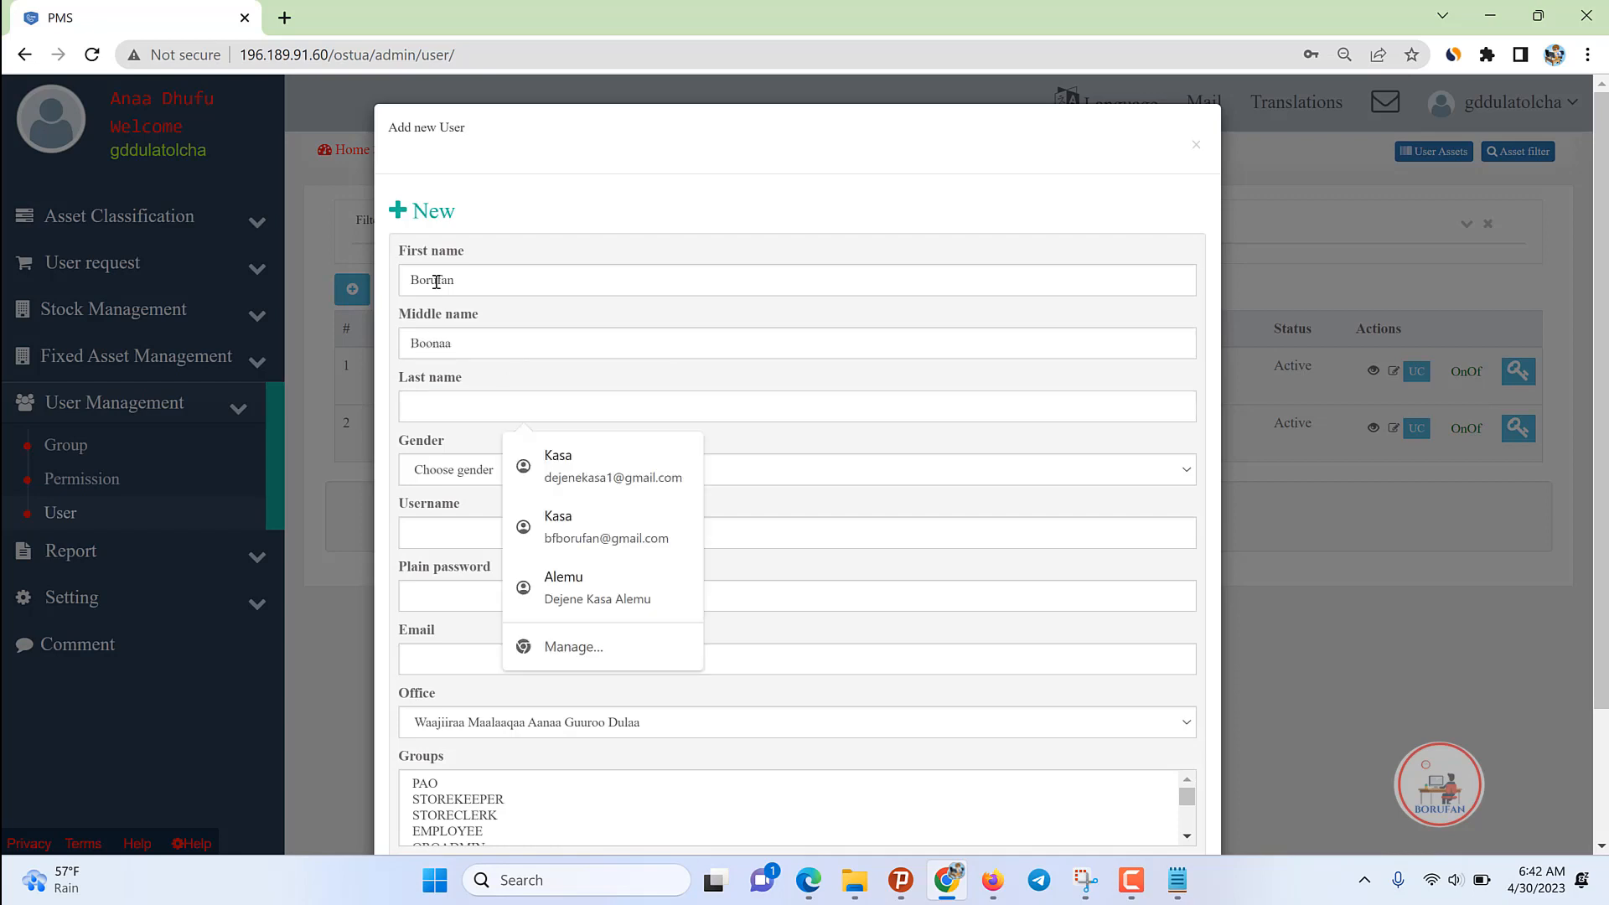
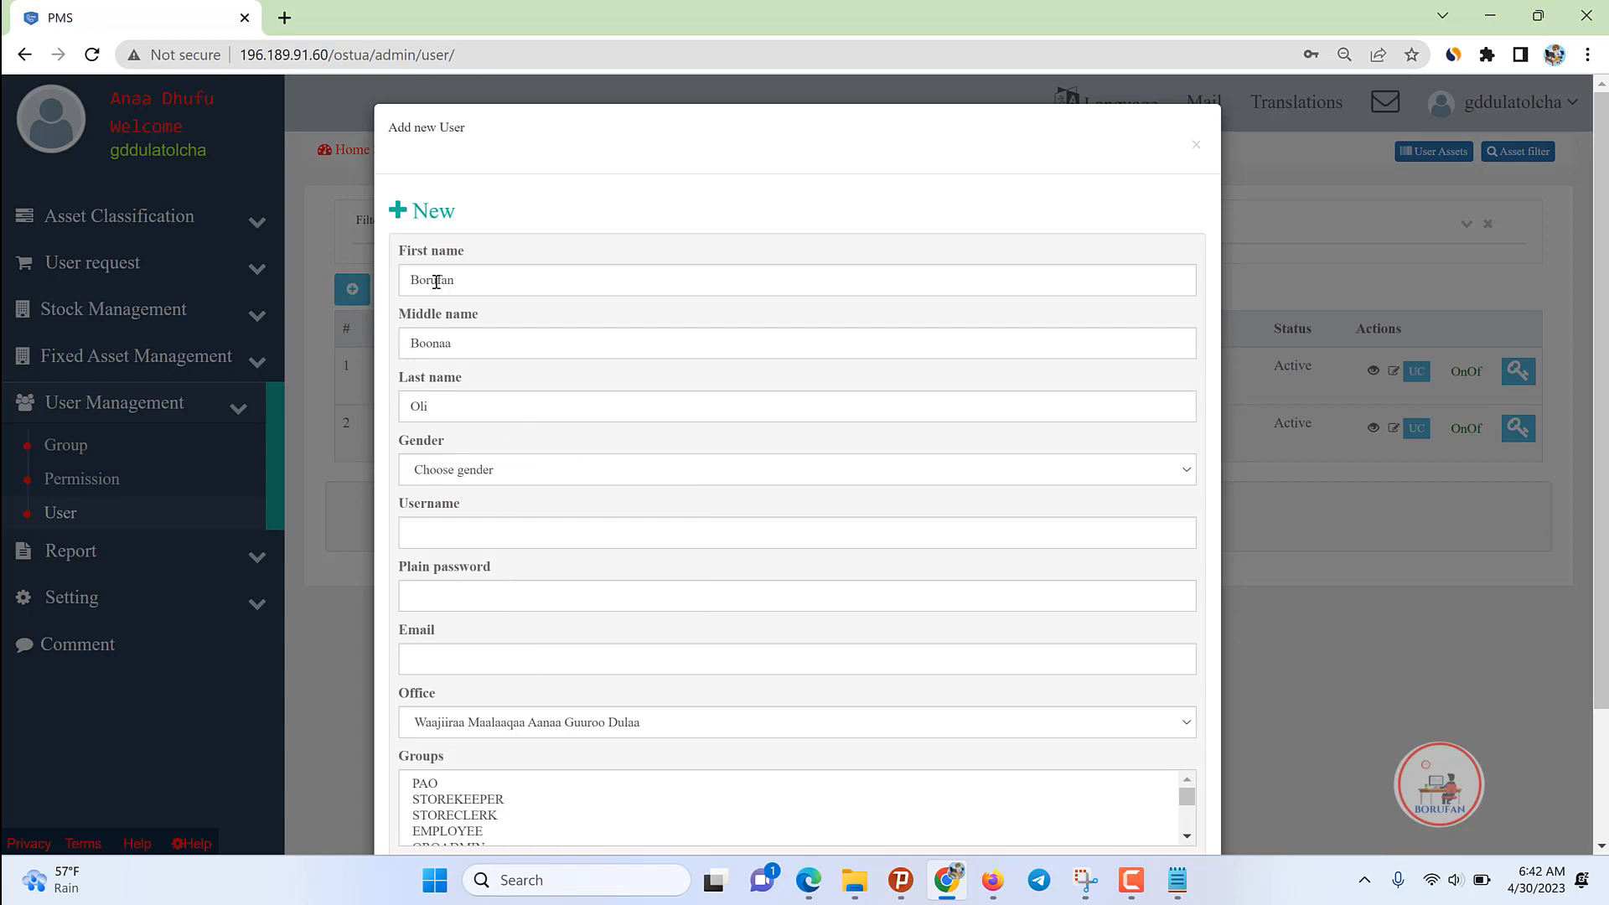
Step: Set the gender to Male, keep the suggested username, and enter the user's password
key(Down)
key(ctrl+a)
key(ctrl+c)
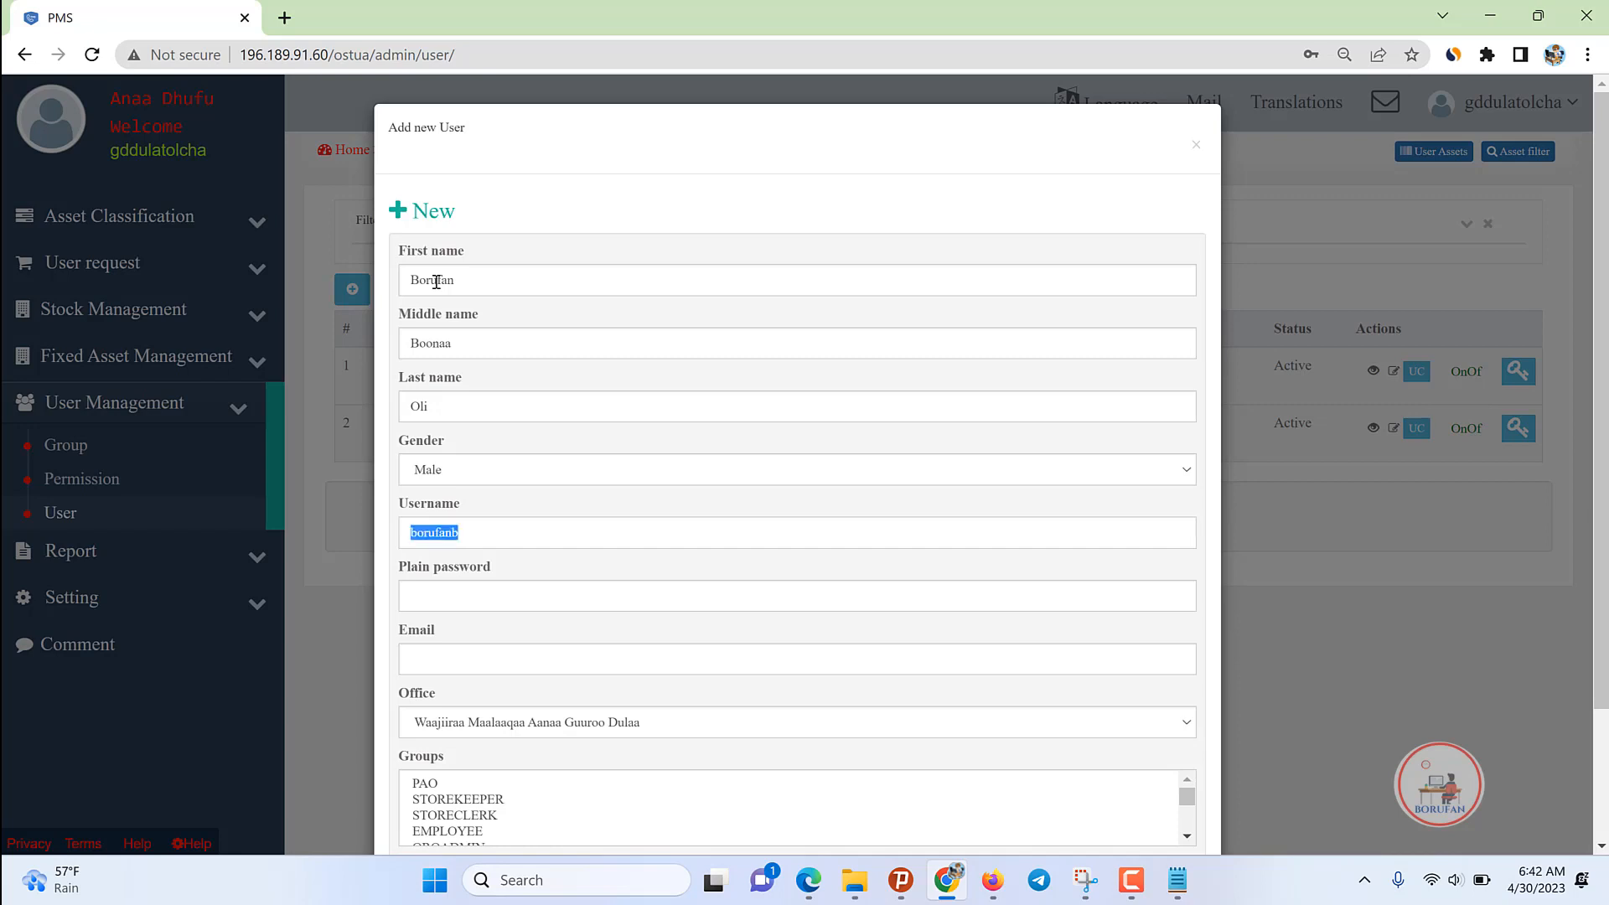
click(574, 586)
key(ctrl+v)
key(BackSpace)
key(BackSpace)
key(BackSpace)
key(BackSpace)
key(BackSpace)
key(BackSpace)
key(BackSpace)
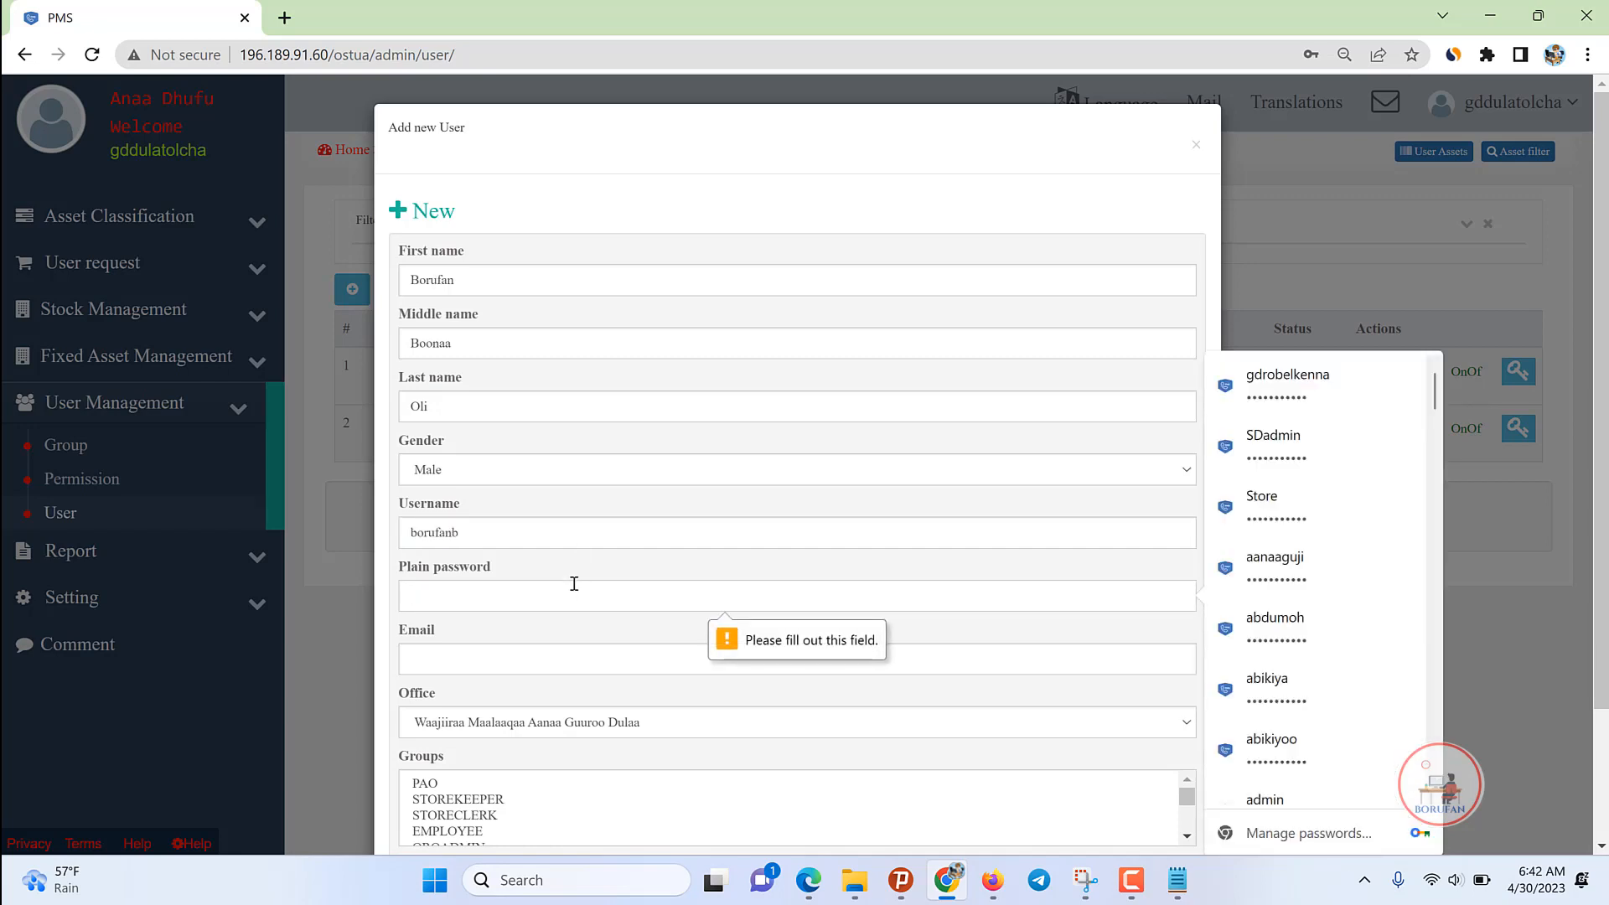
text(••••)
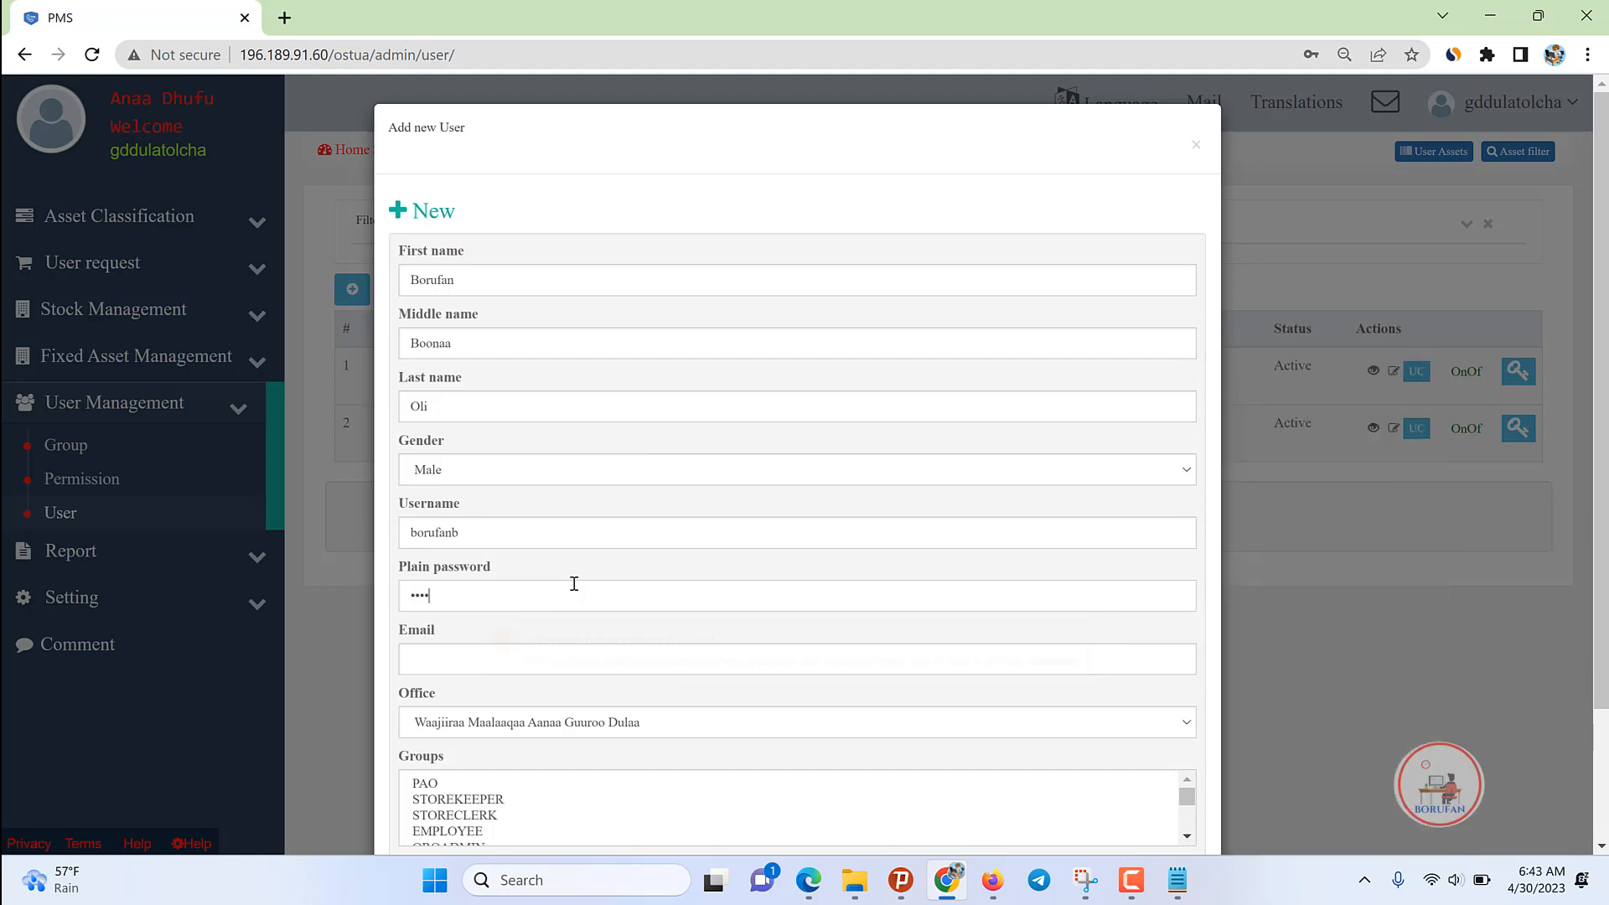
text(••••••)
Step: Assign the STORECLERK group, add a clerk suffix to the username, and save the user
scroll(545, 736, down, 2)
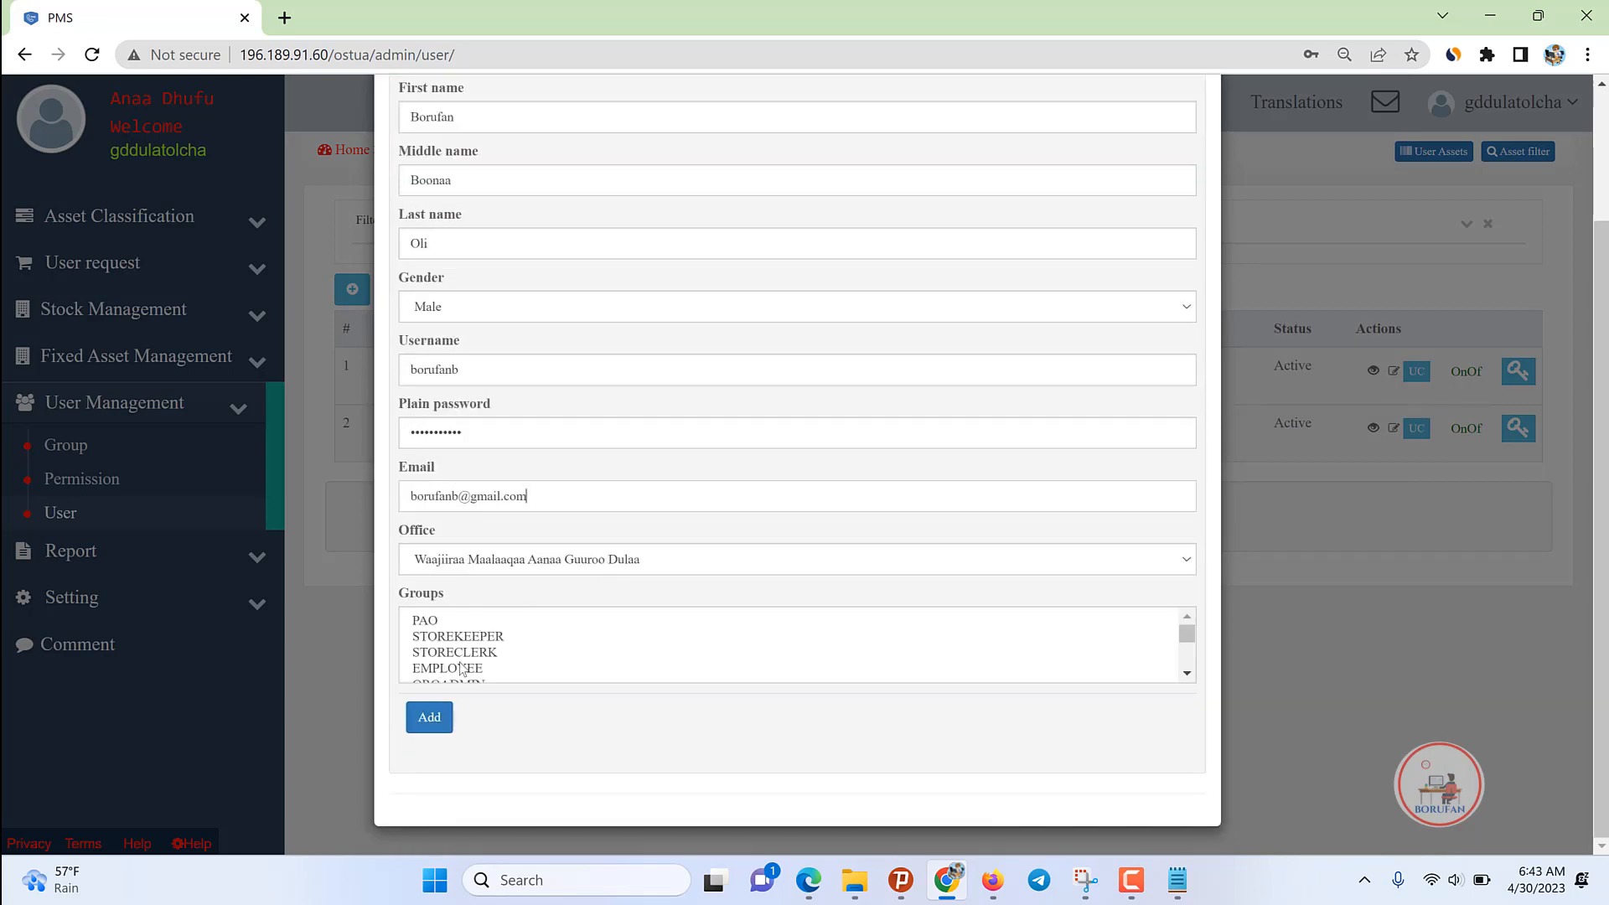
click(463, 653)
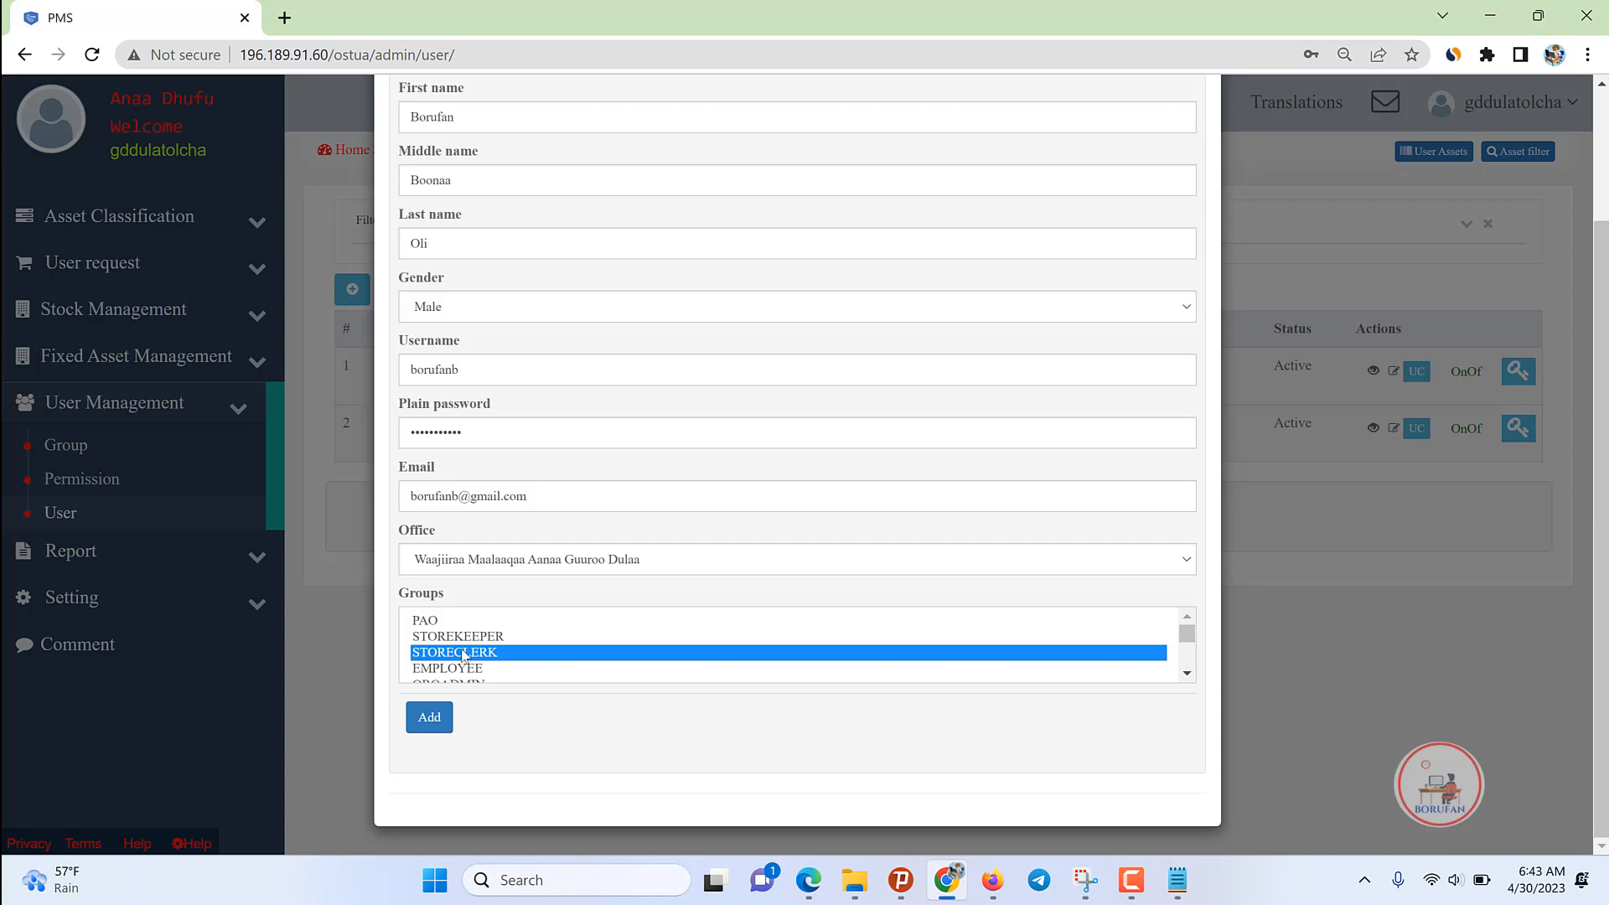
click(409, 369)
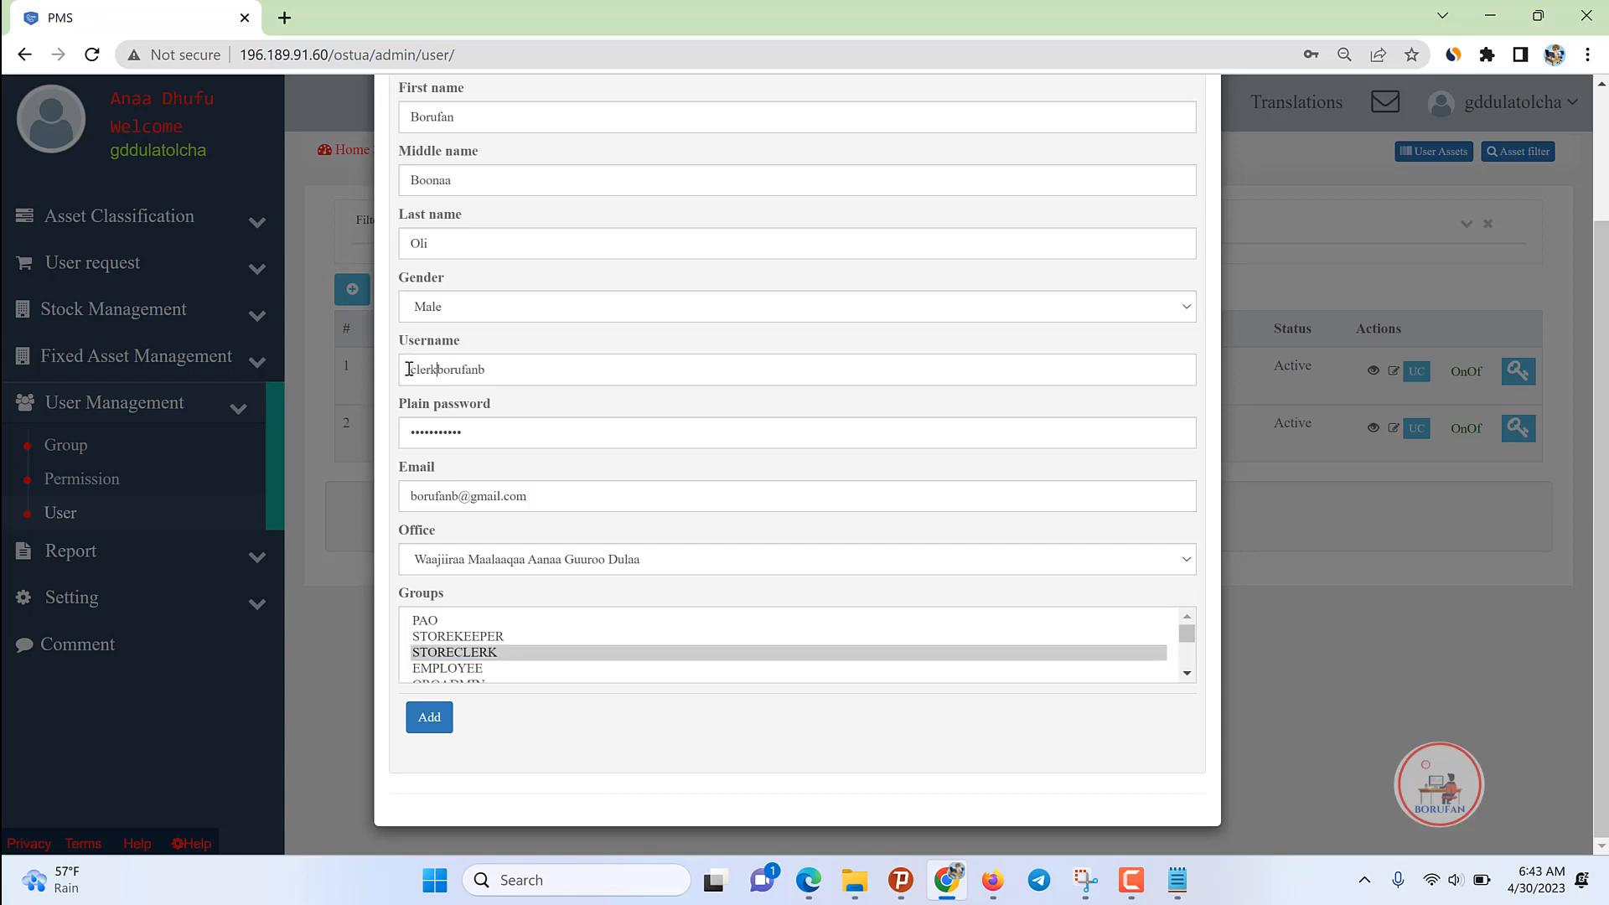
key(BackSpace)
key(BackSpace)
key(BackSpace)
key(BackSpace)
key(BackSpace)
key(Delete)
key(Delete)
key(Delete)
key(Delete)
key(Delete)
key(Delete)
key(Delete)
key(Delete)
key(ctrl+a)
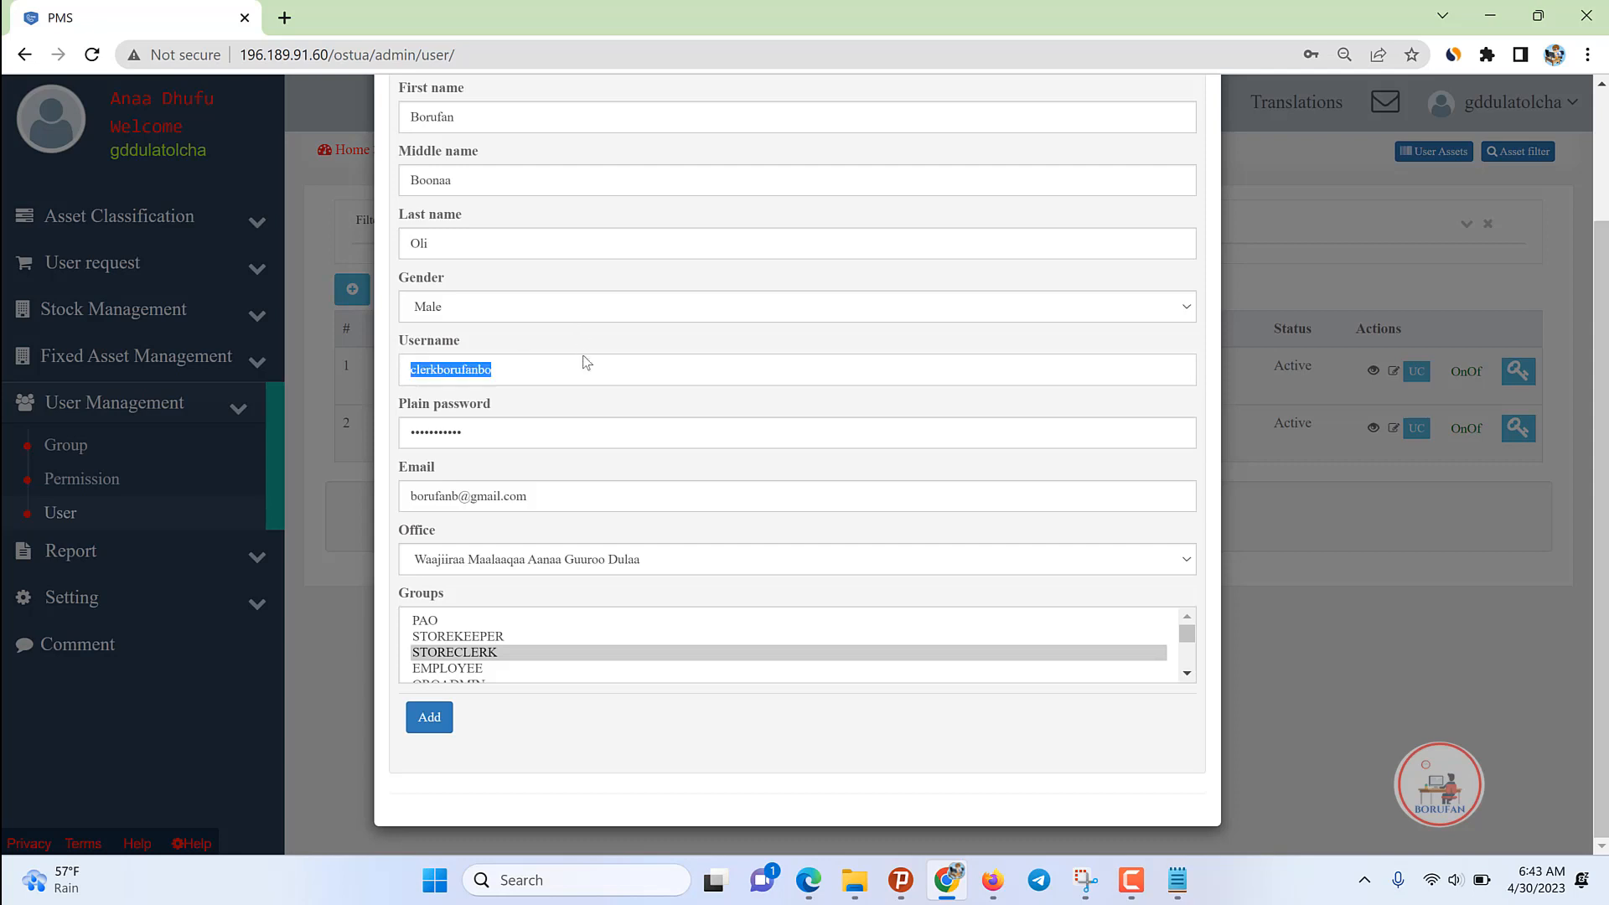
click(424, 723)
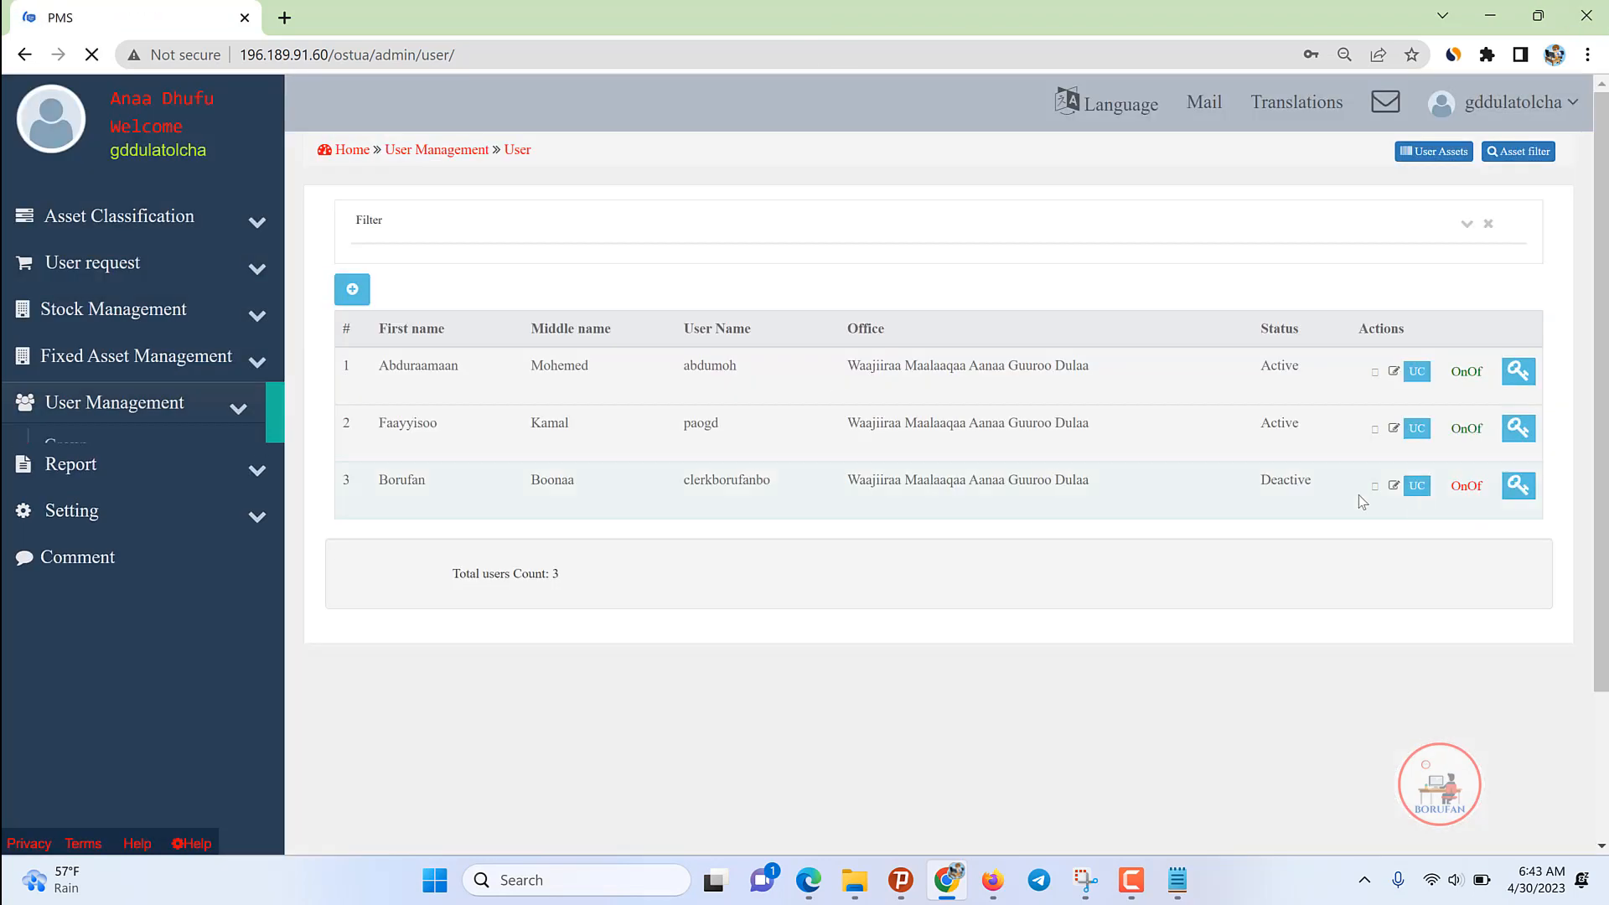
Step: Activate the store clerk's account and begin a new user's first and middle names
click(1484, 487)
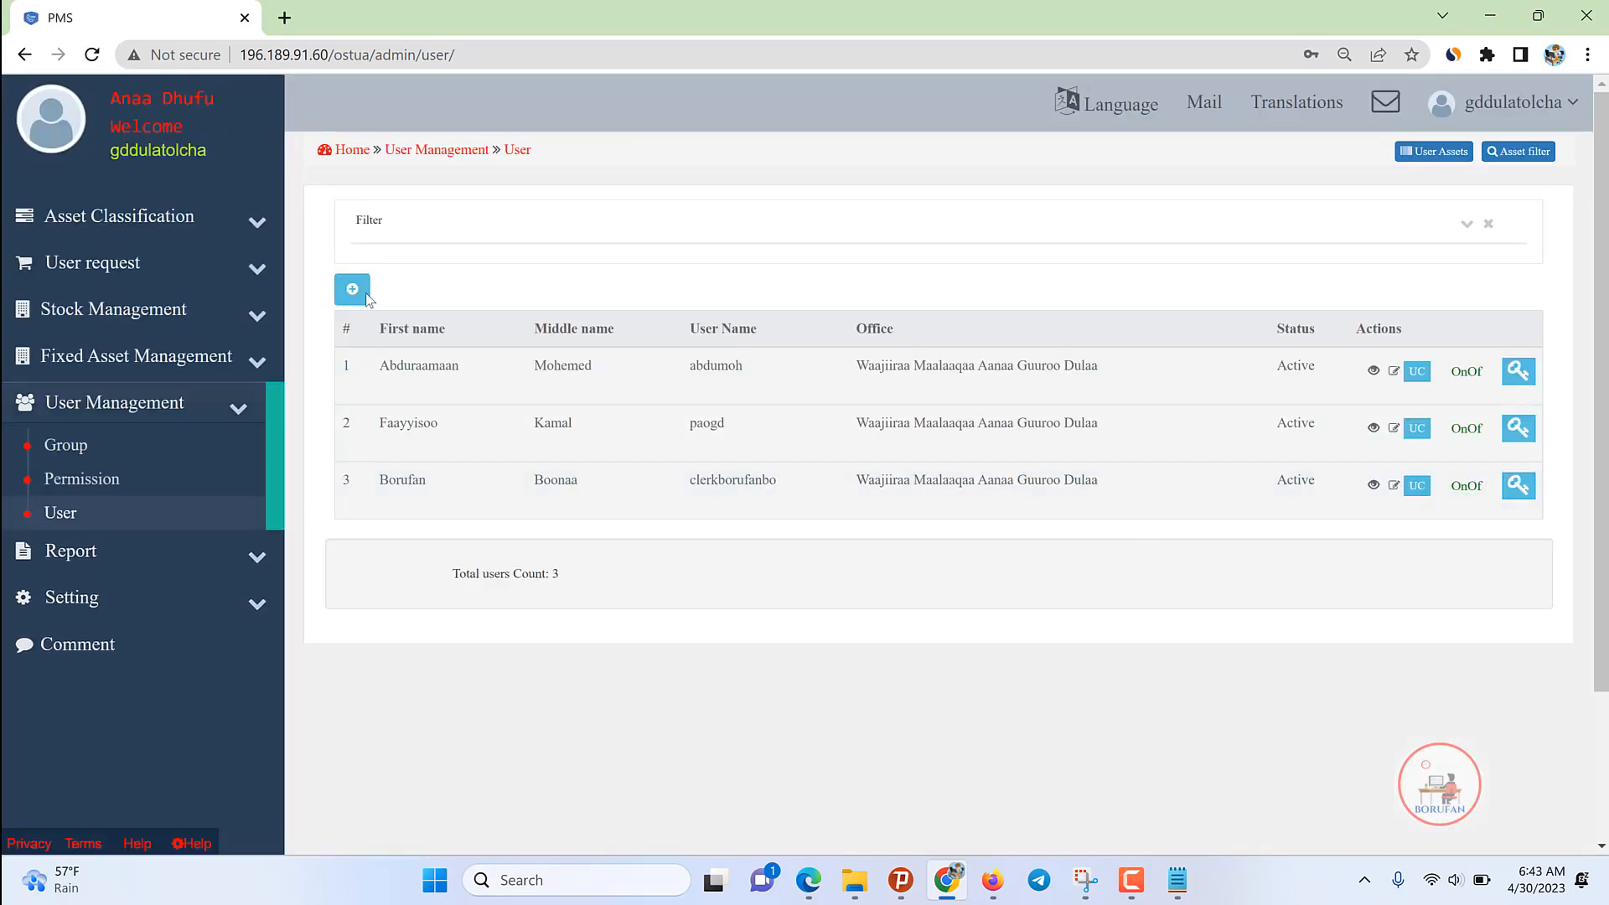
click(352, 289)
click(532, 285)
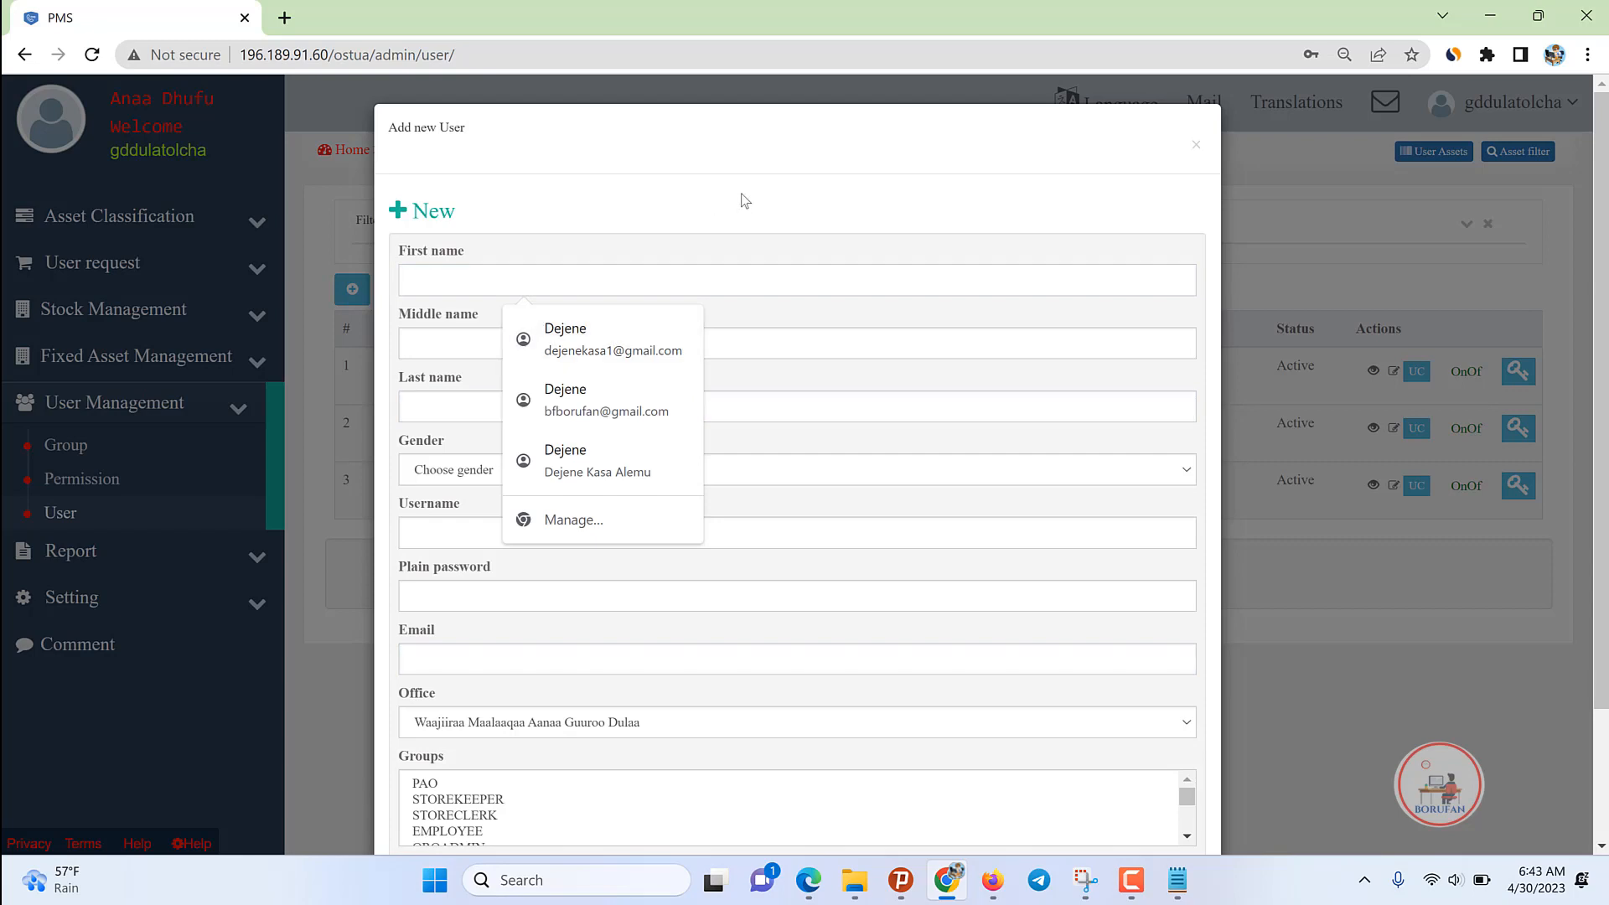
text(P)
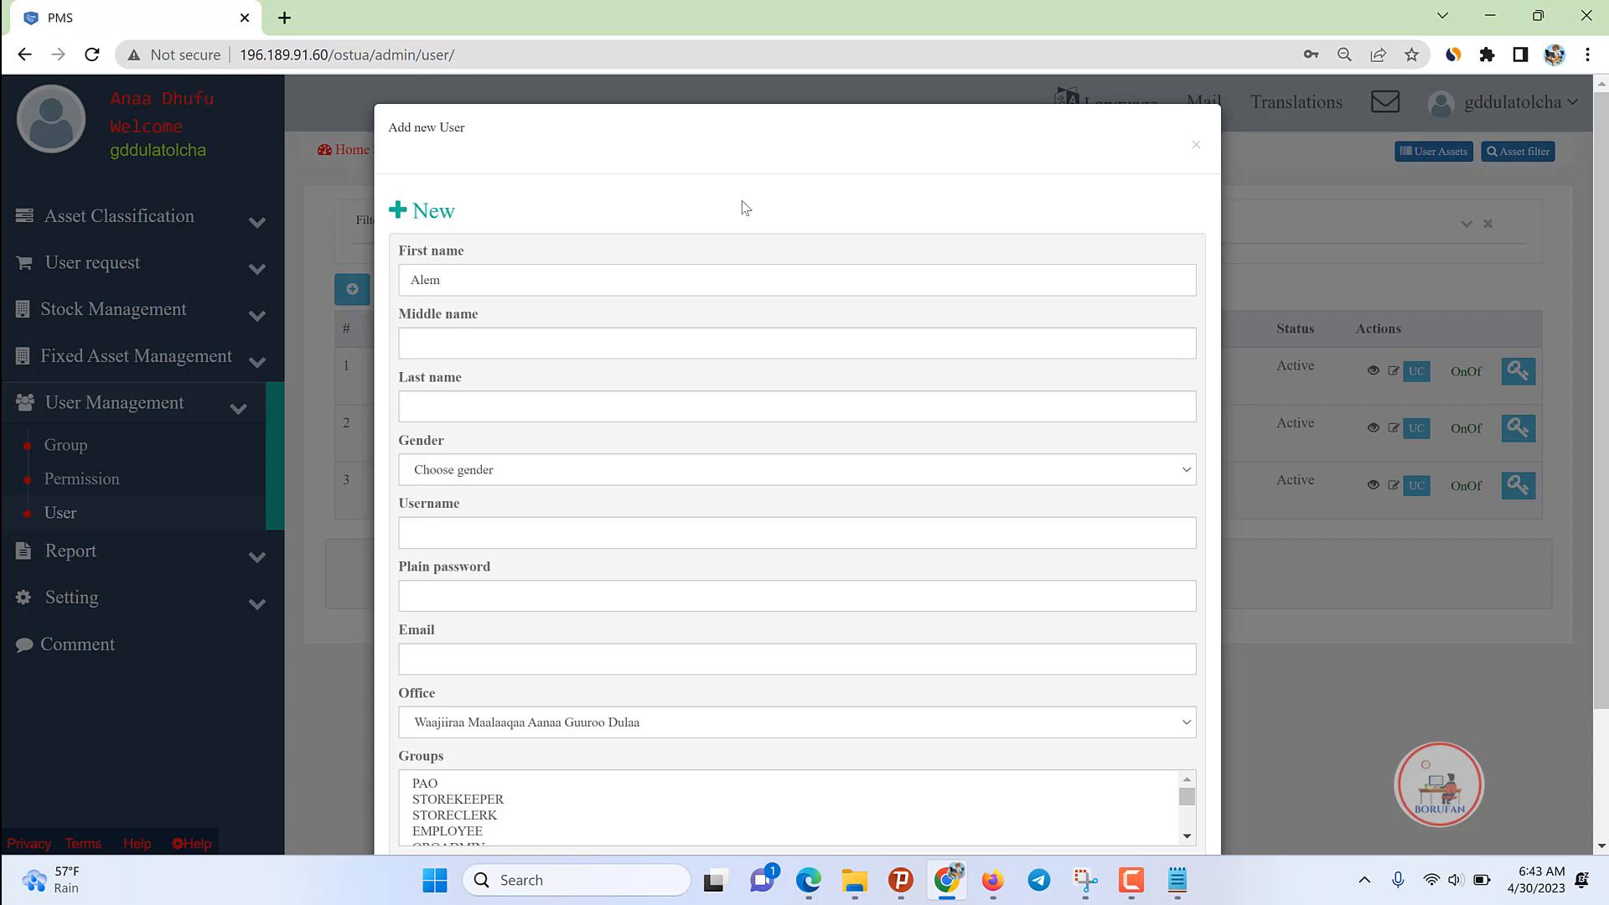
text(o)
key(Tab)
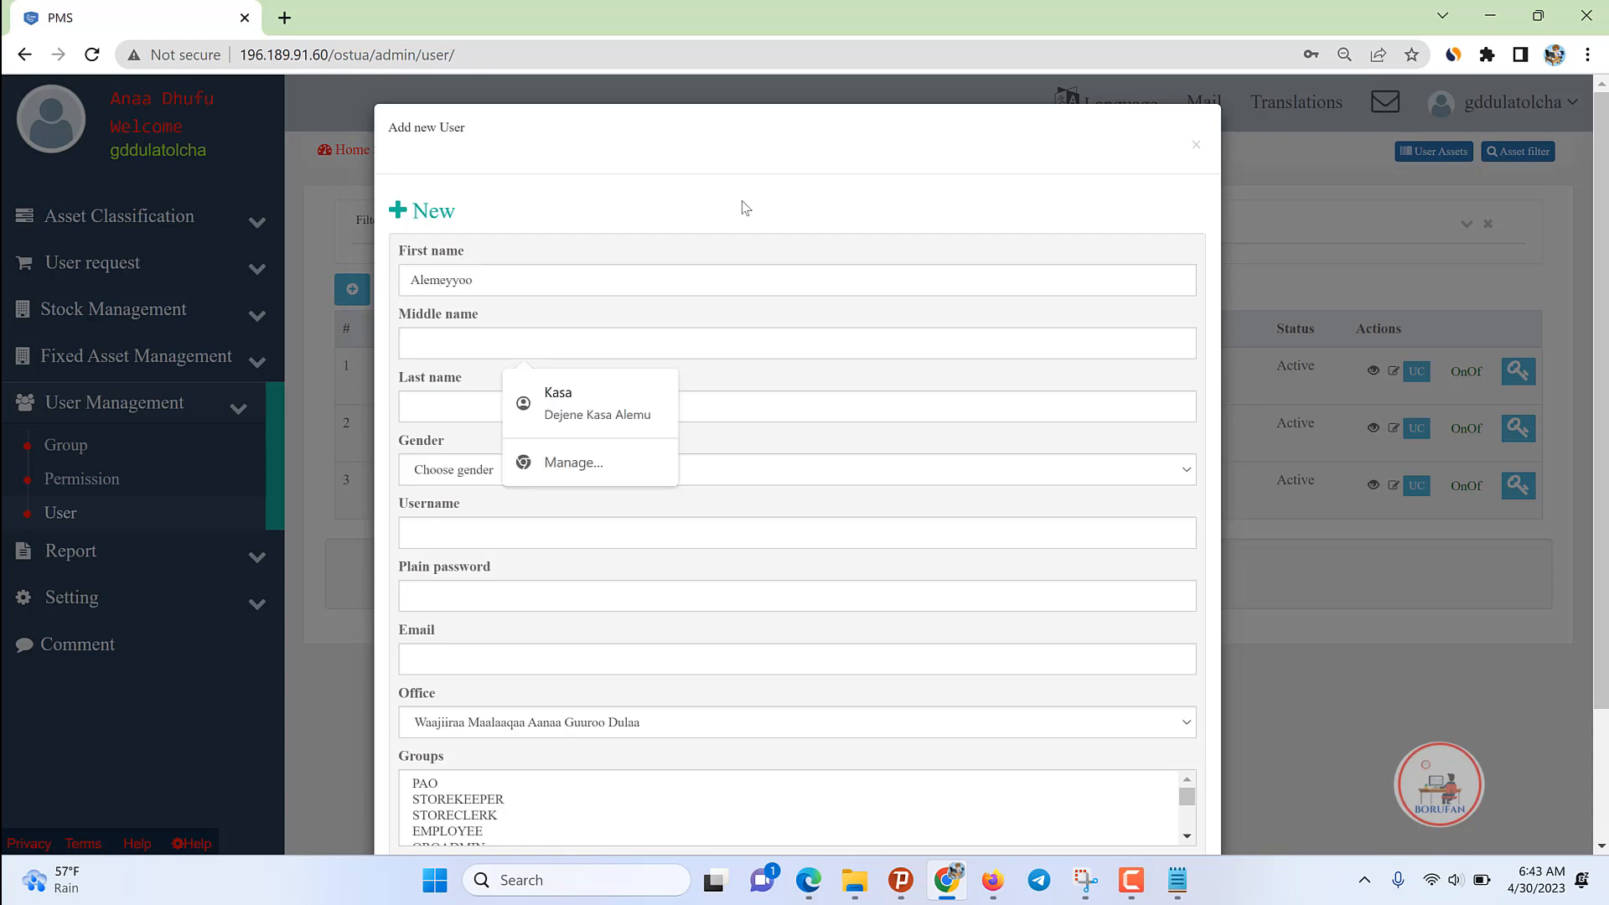
text(Tola)
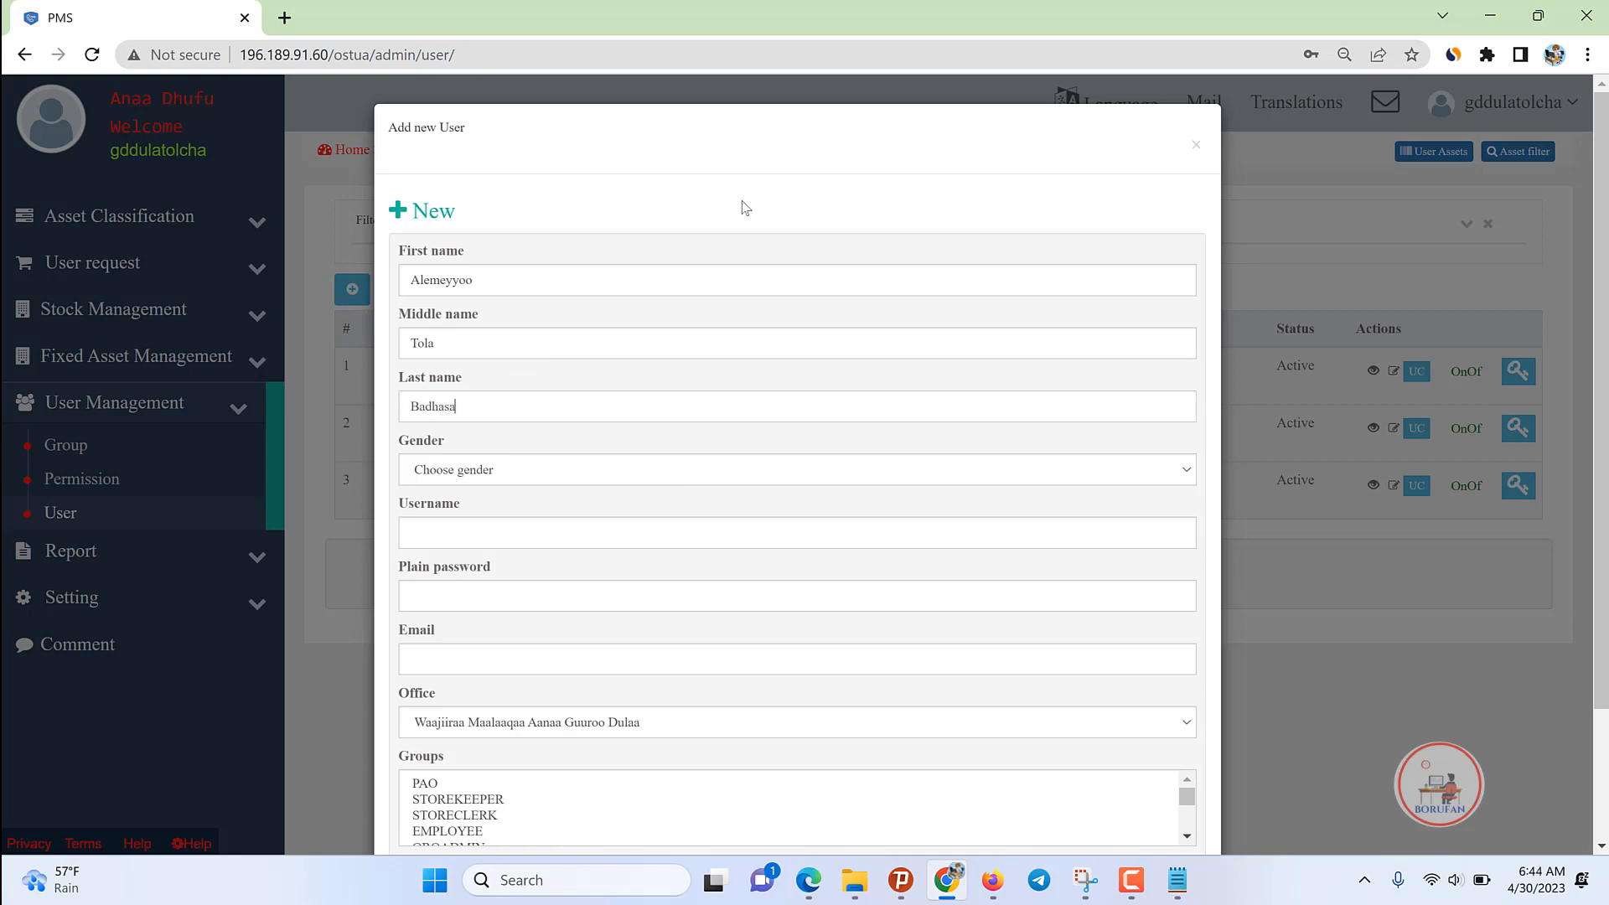
Step: Set gender to Male and enter a ppo-prefixed username, password and matching gmail e-mail
click(528, 476)
click(460, 513)
click(461, 529)
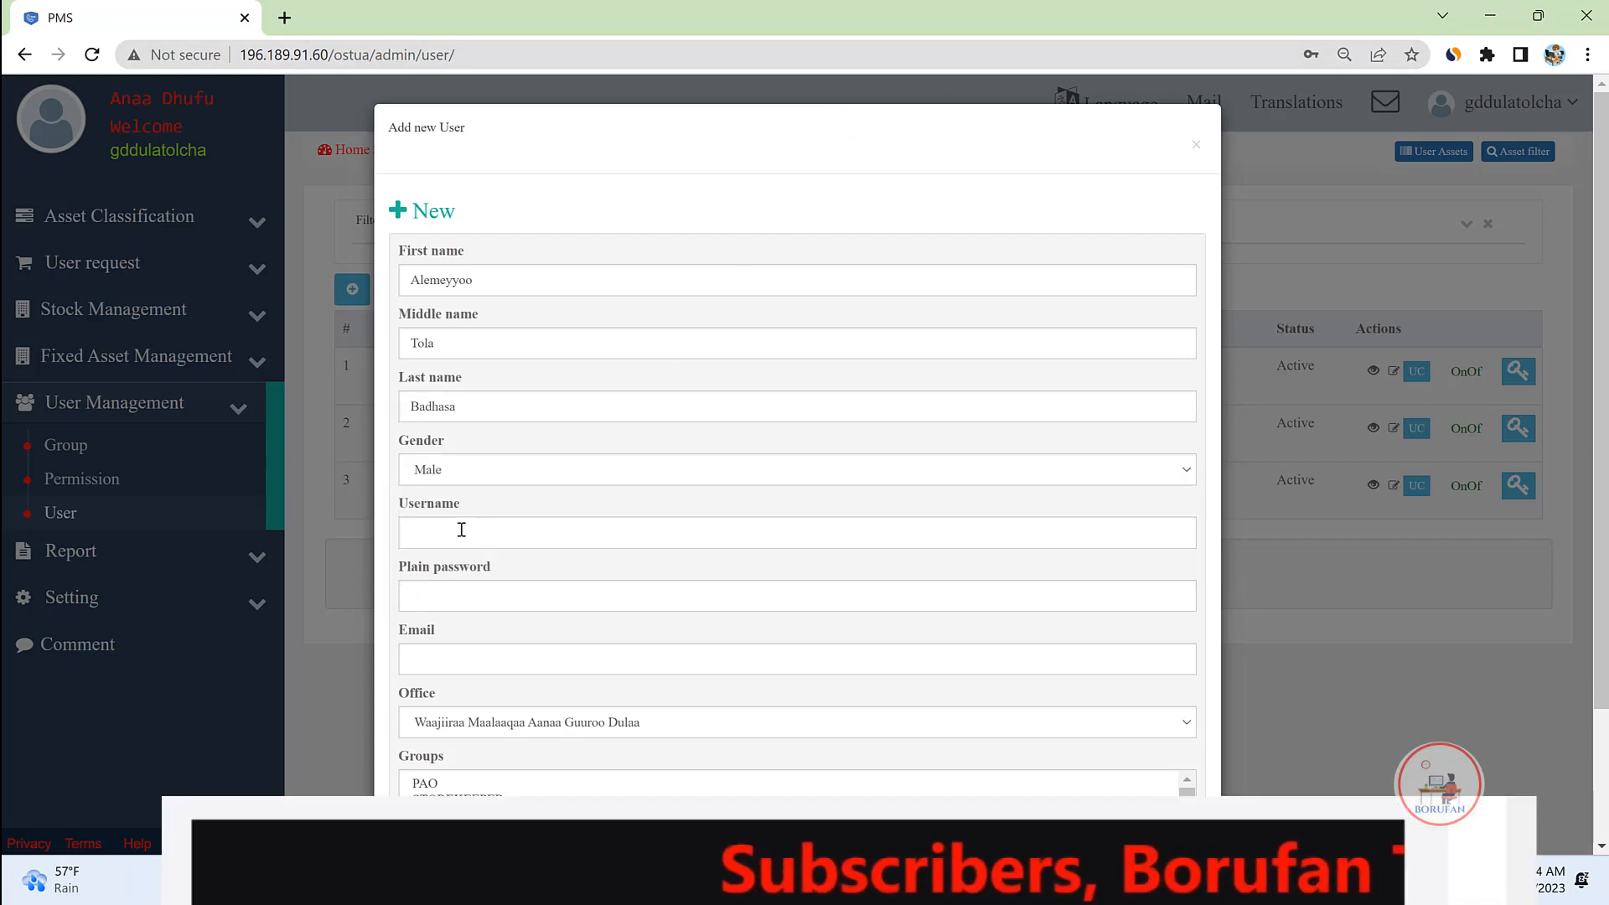
text(alex)
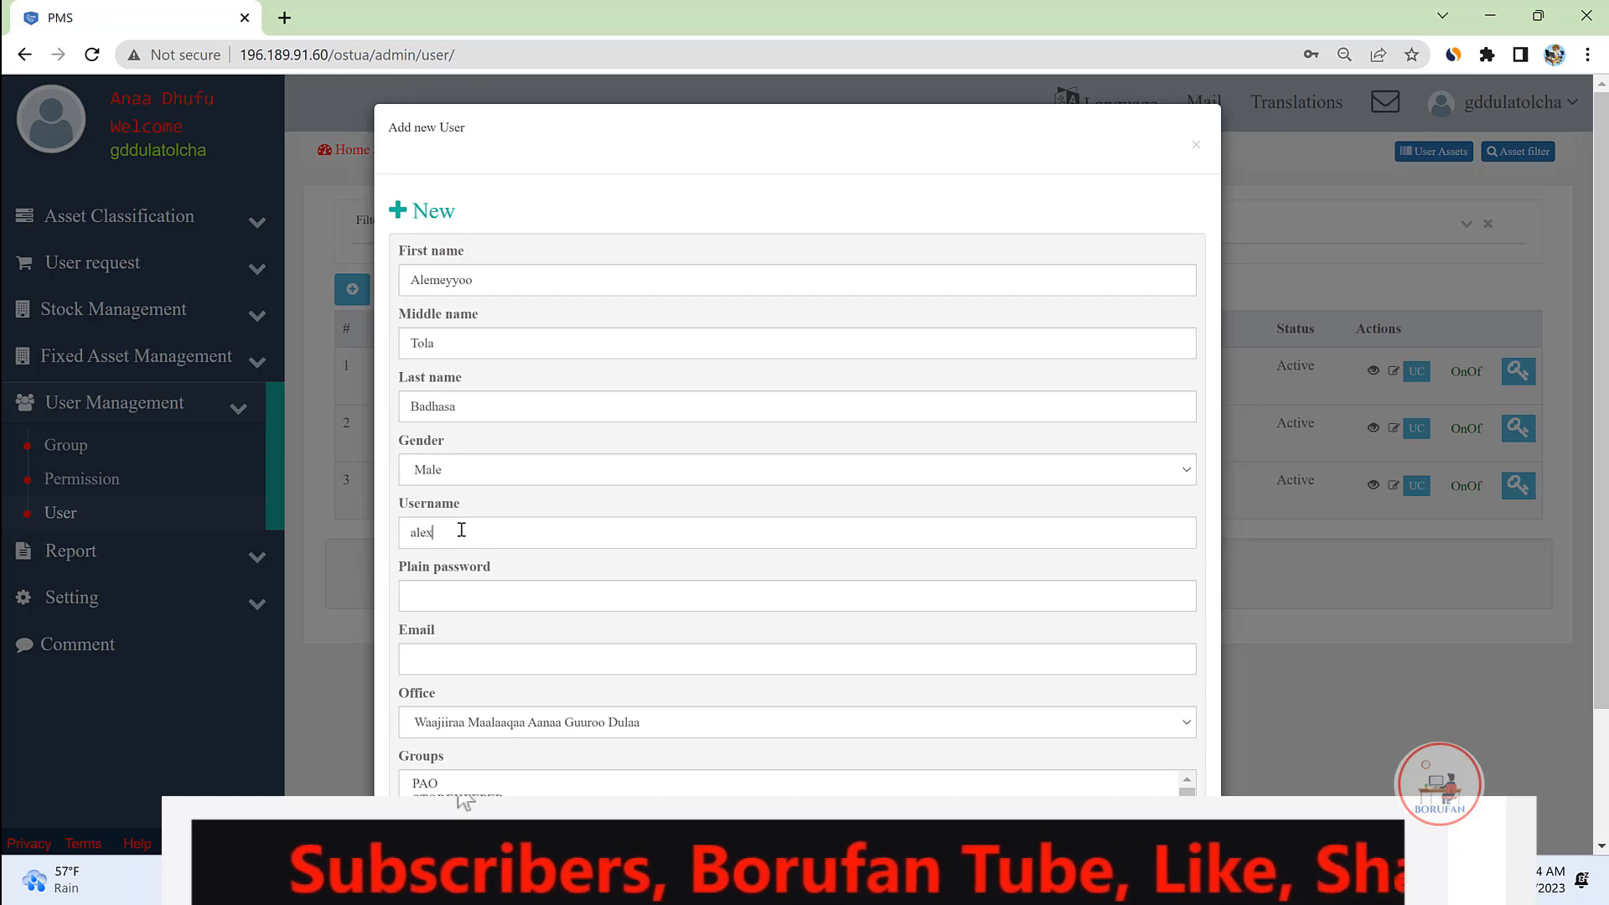
text(t)
key(Left)
key(Left)
key(Left)
key(Left)
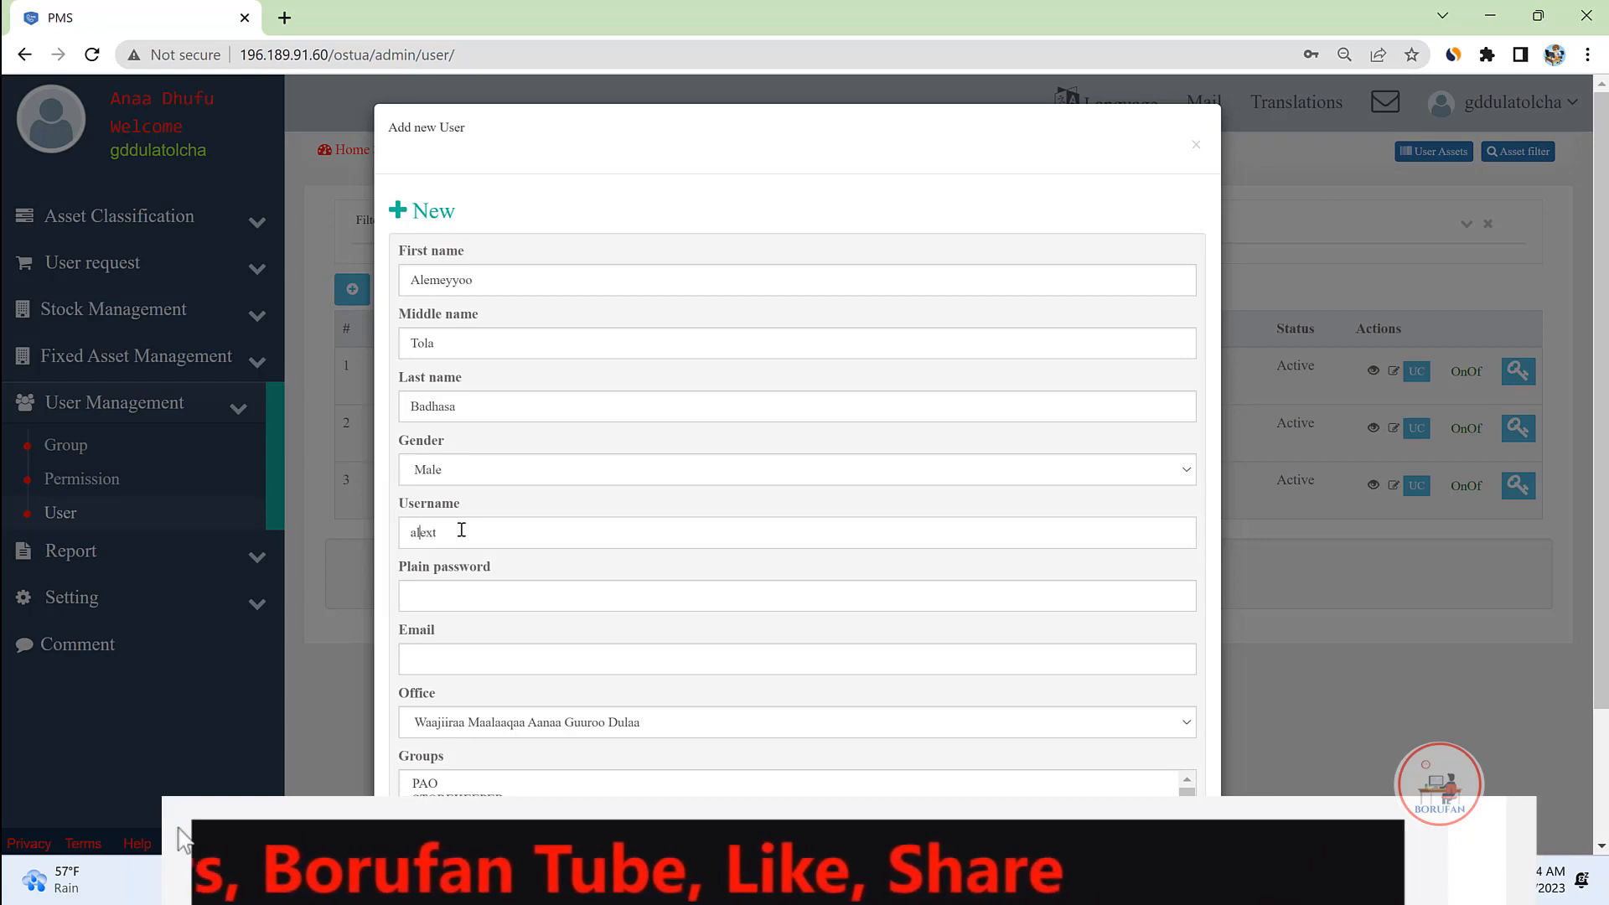
text(ppo)
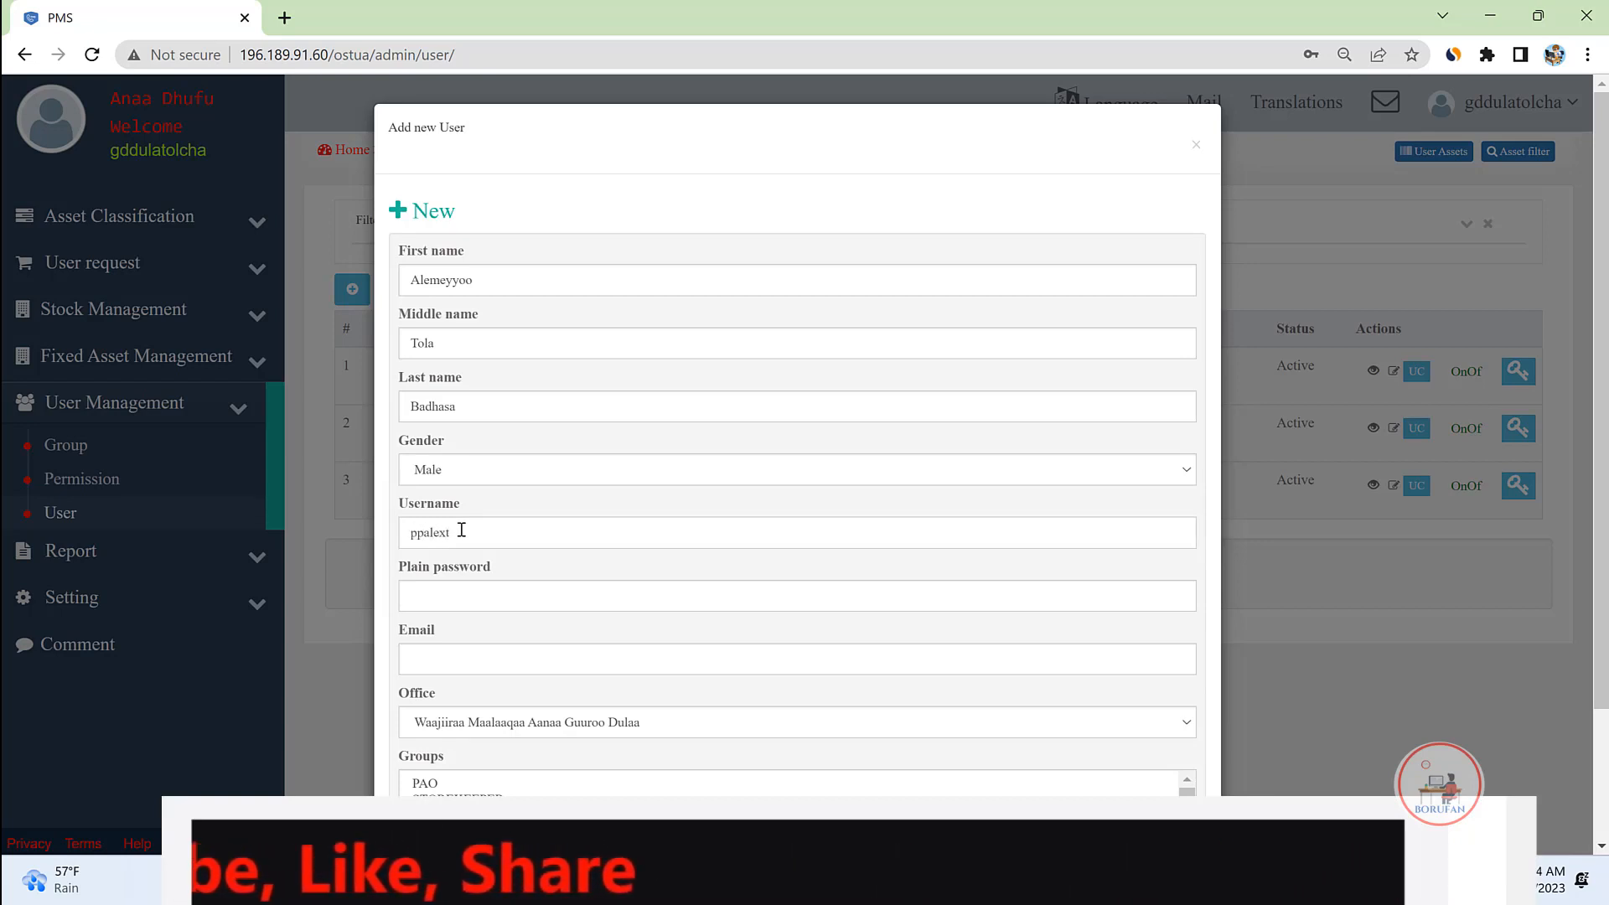
double_click(462, 531)
click(447, 595)
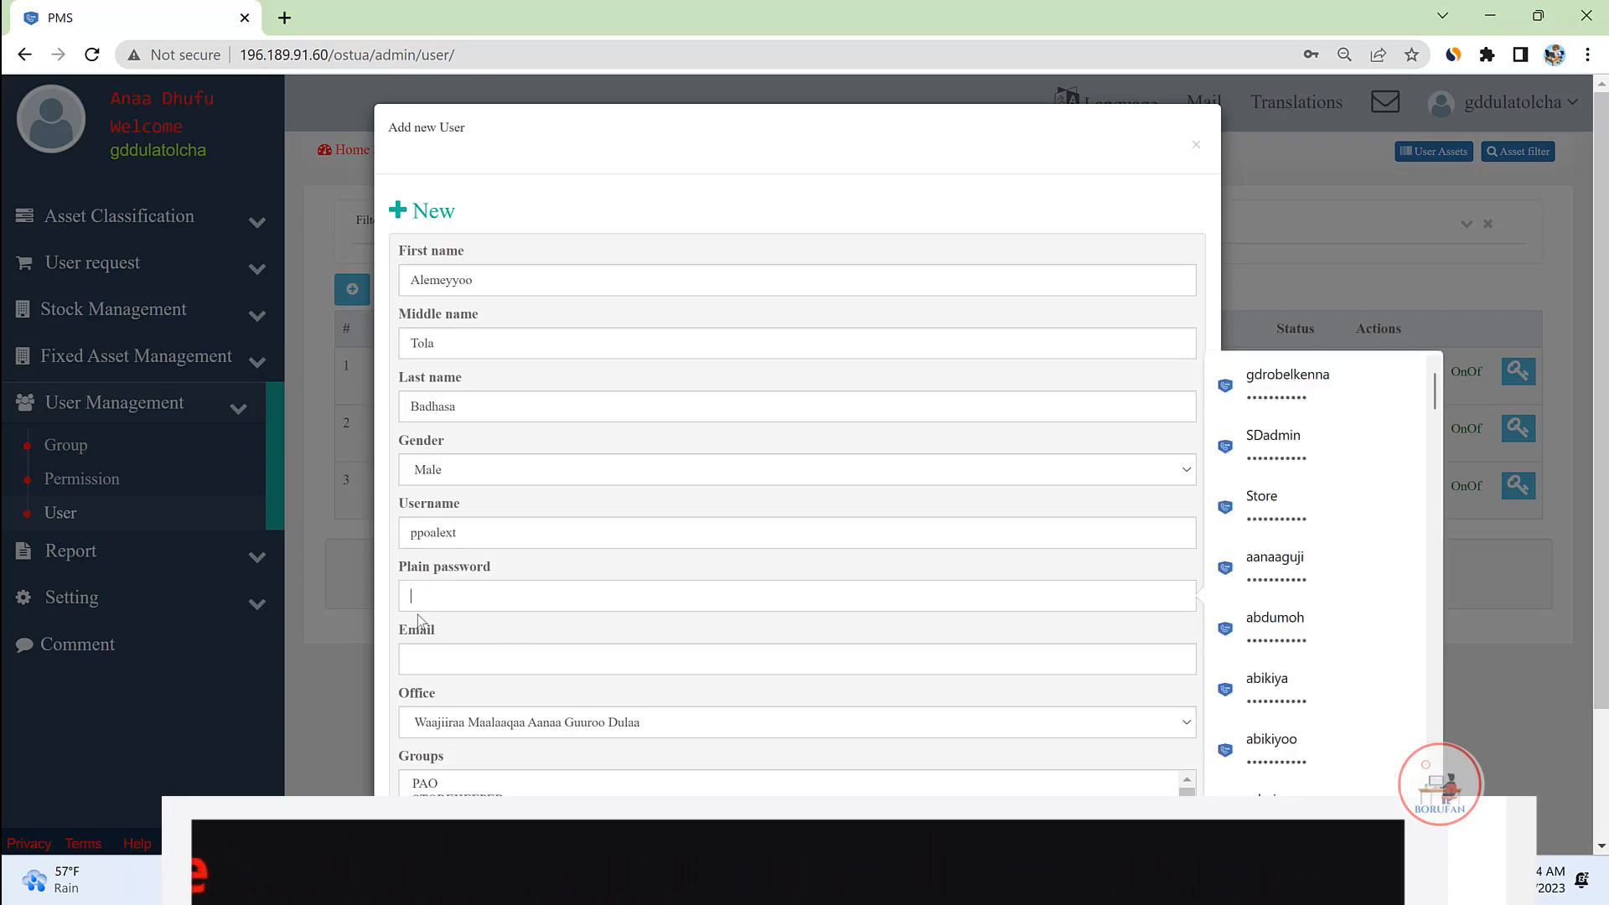
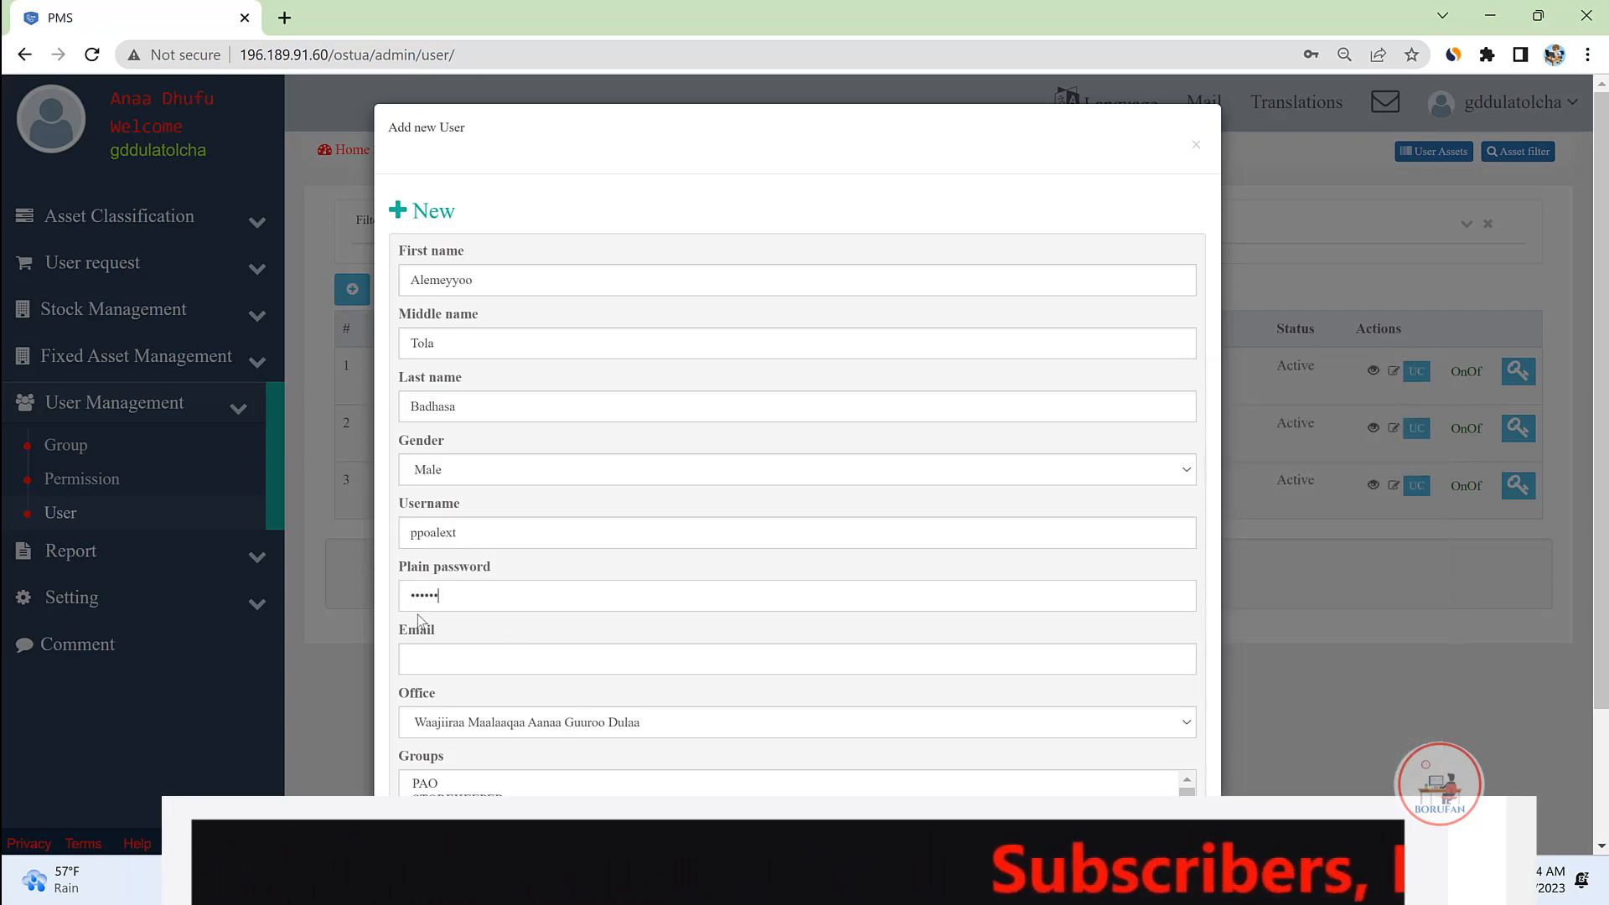
click(467, 663)
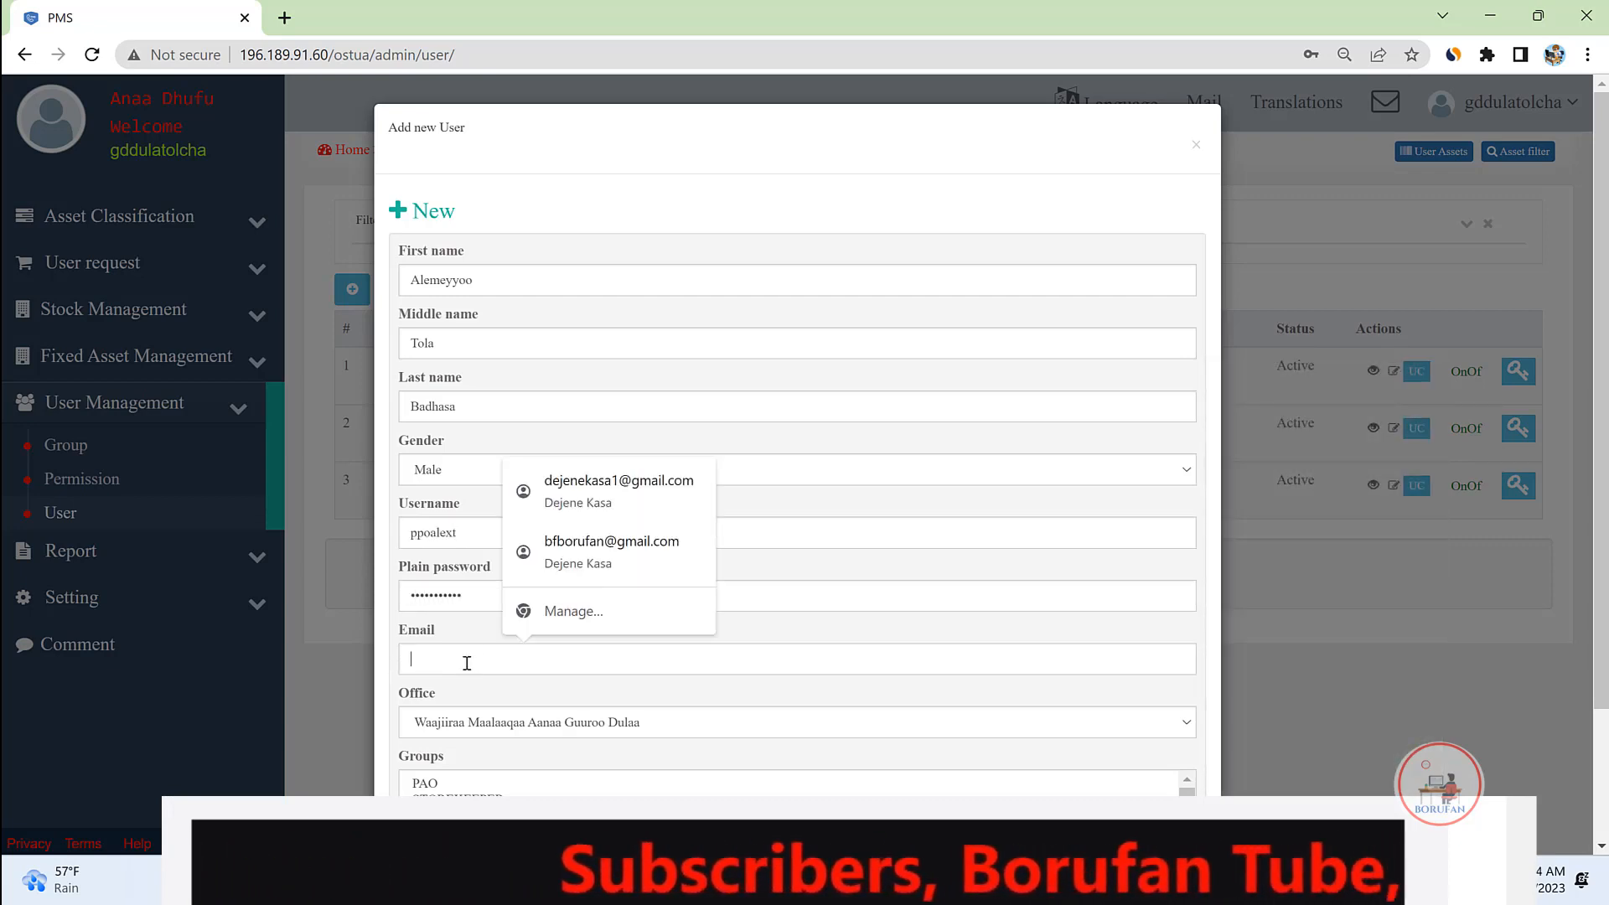
key(ctrl+v)
text(@gmail)
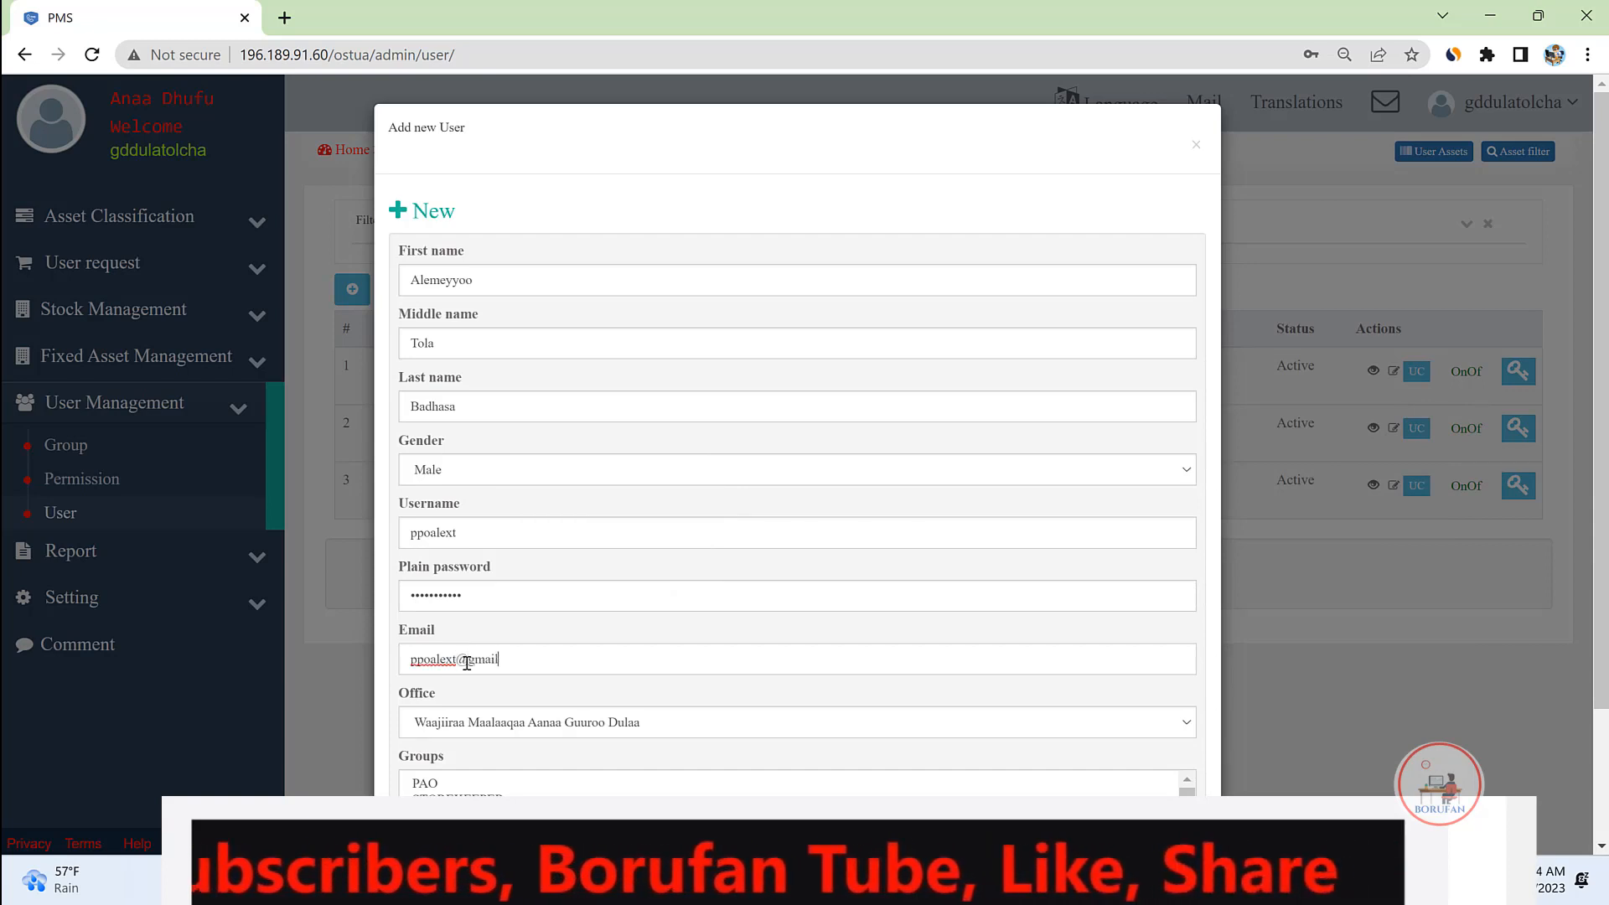
text(.com)
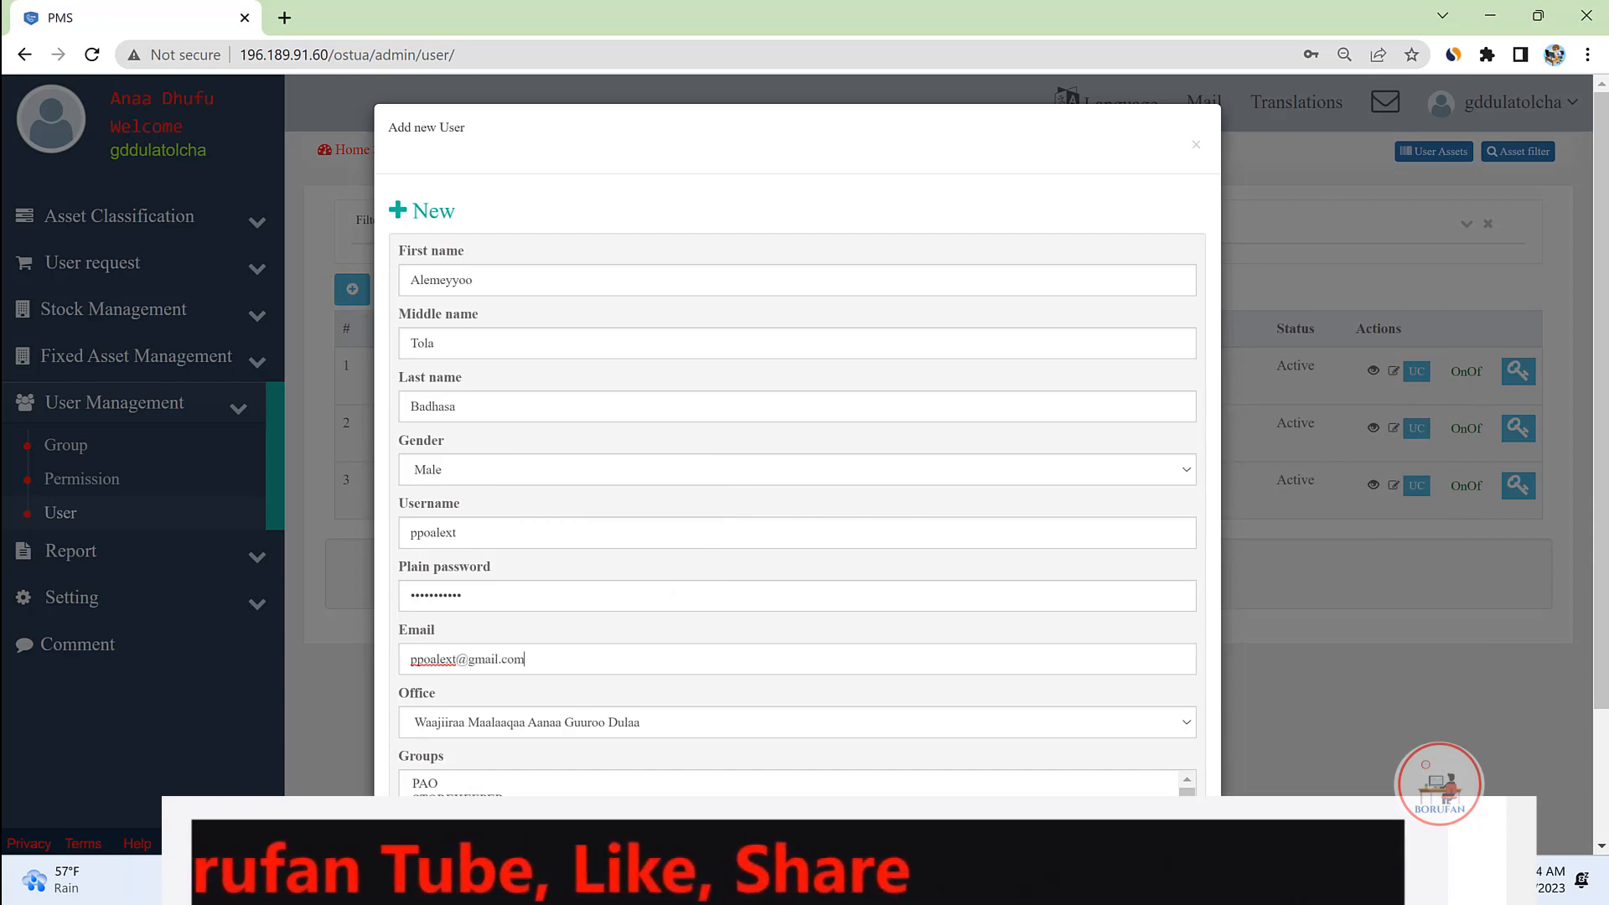
Step: Assign the PPO group, add the user, and switch the account to Active
scroll(796, 807, down, 2)
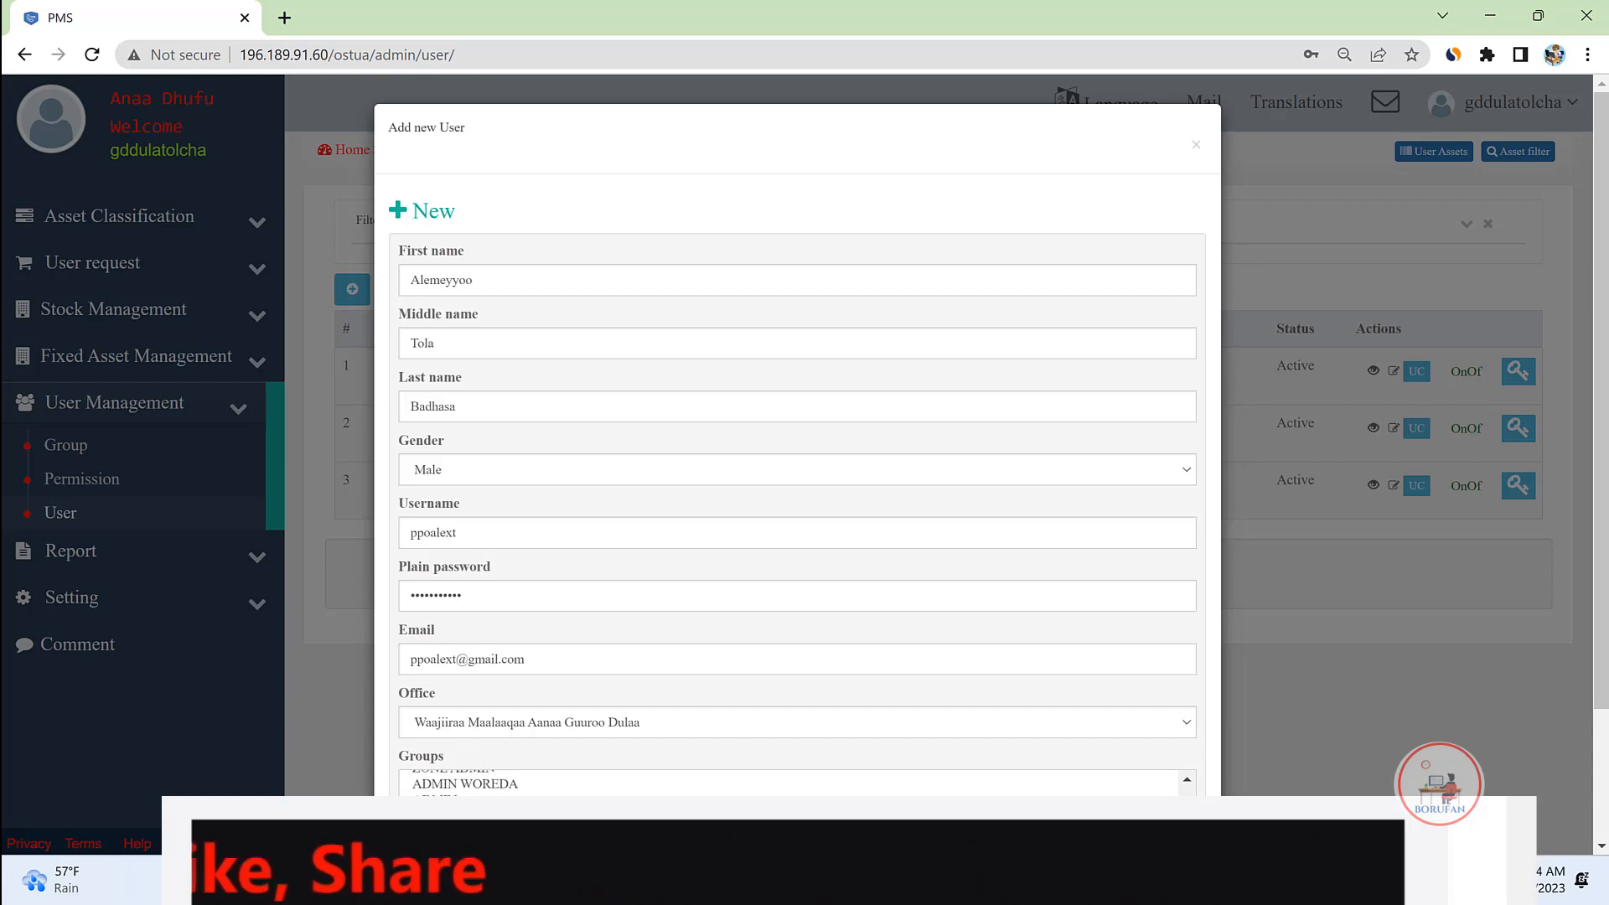
scroll(1257, 763, down, 1)
scroll(1257, 763, down, 1)
click(445, 668)
click(419, 718)
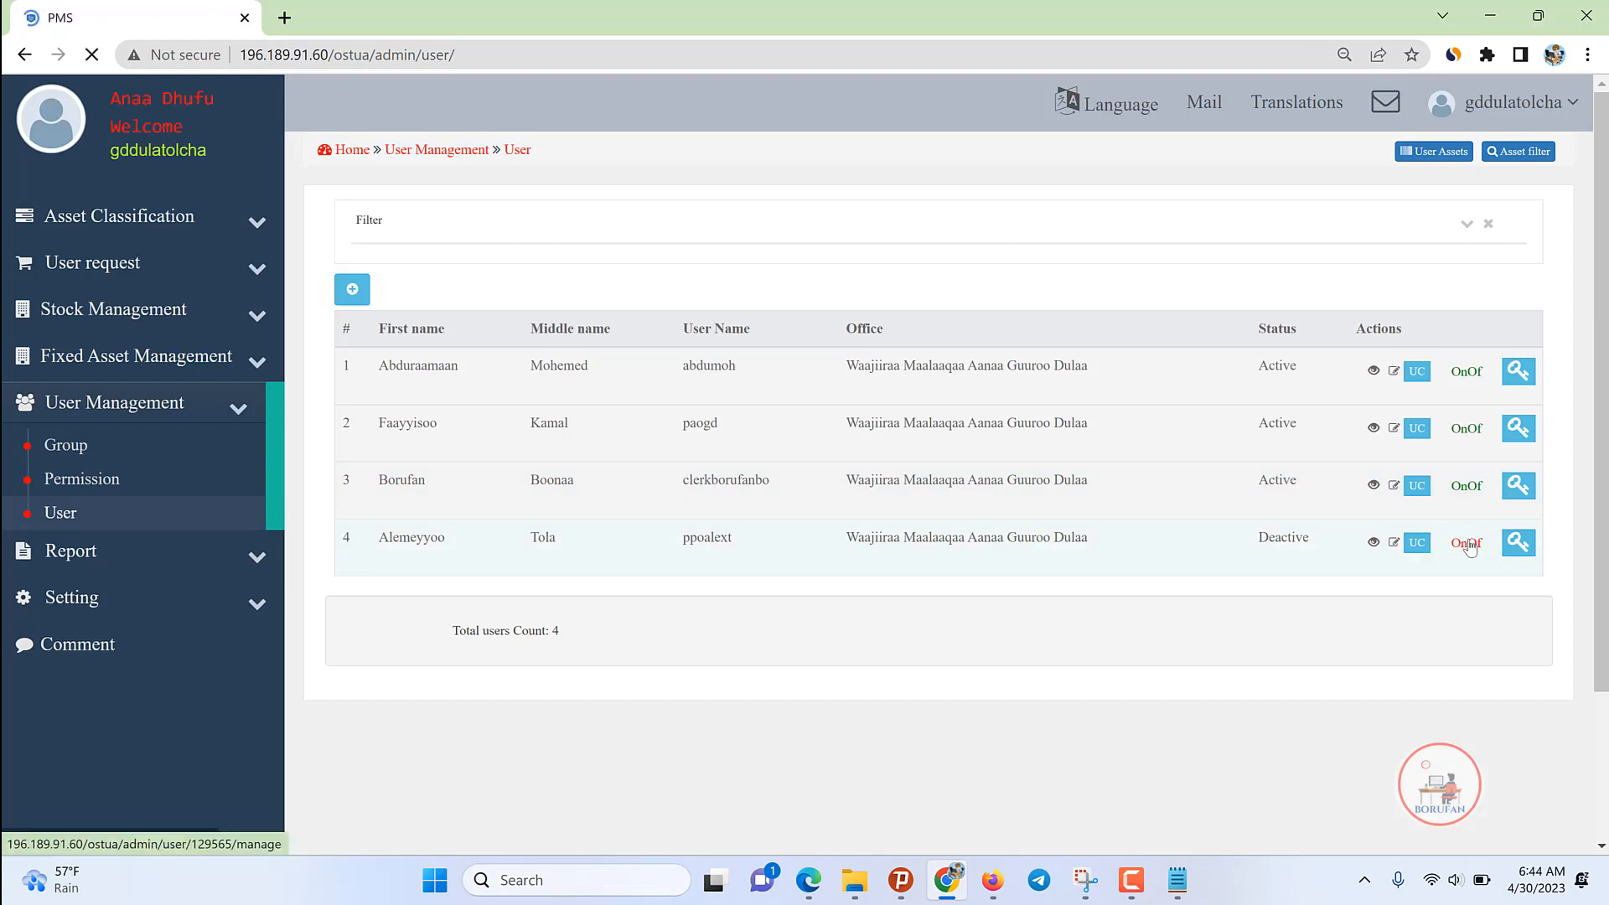
click(1467, 543)
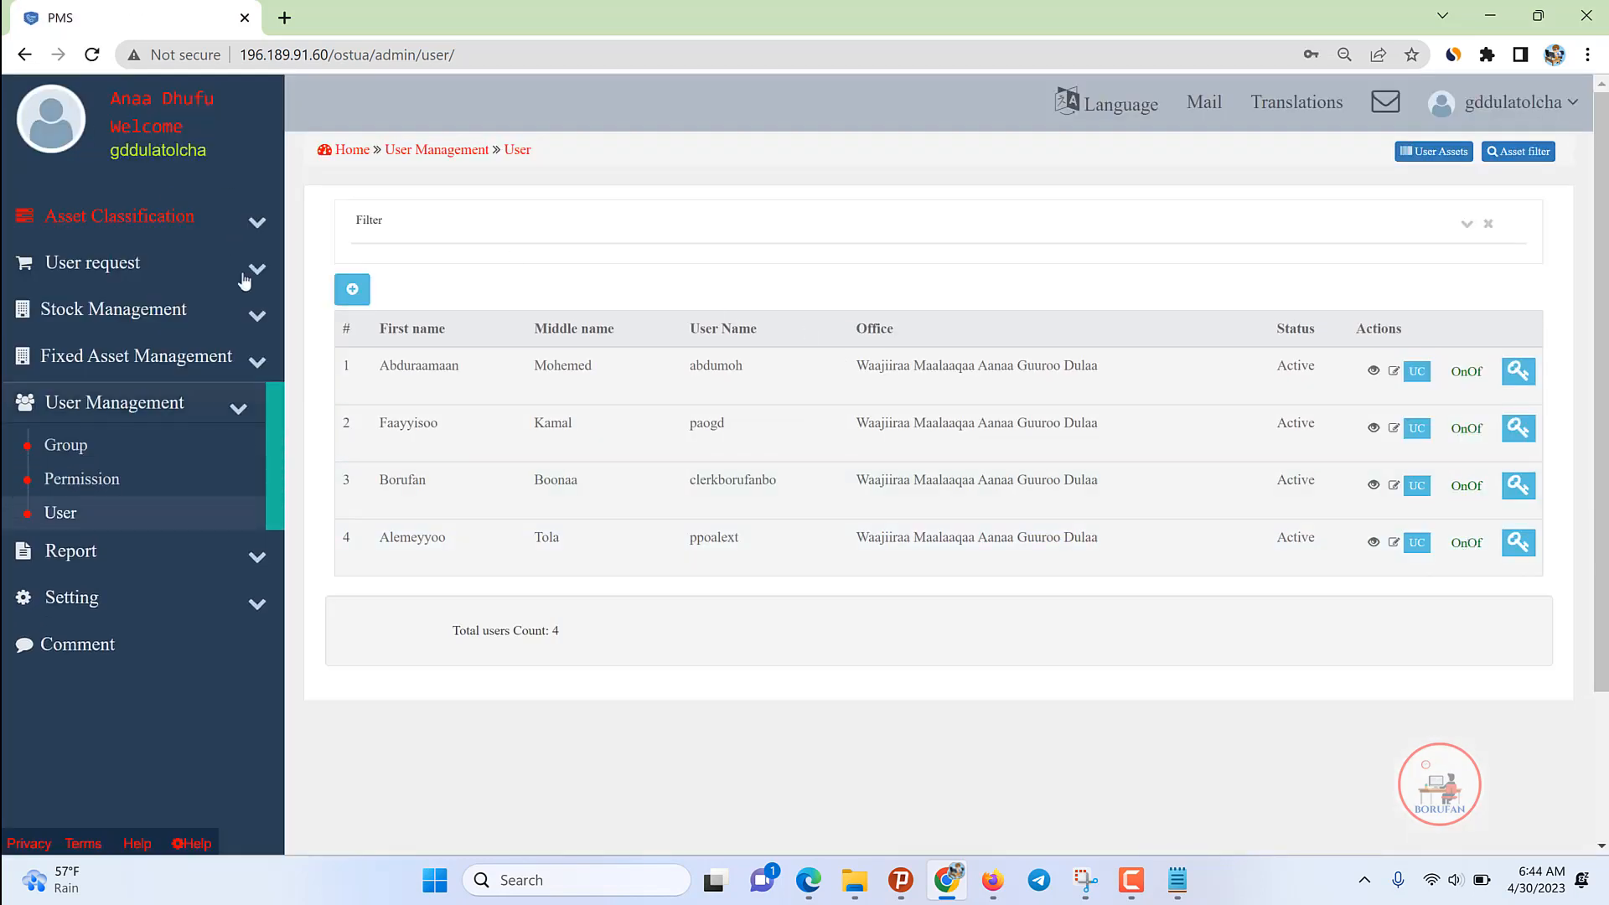
Step: Go to Setting > Organization and bring up a fresh Add Office form
click(257, 410)
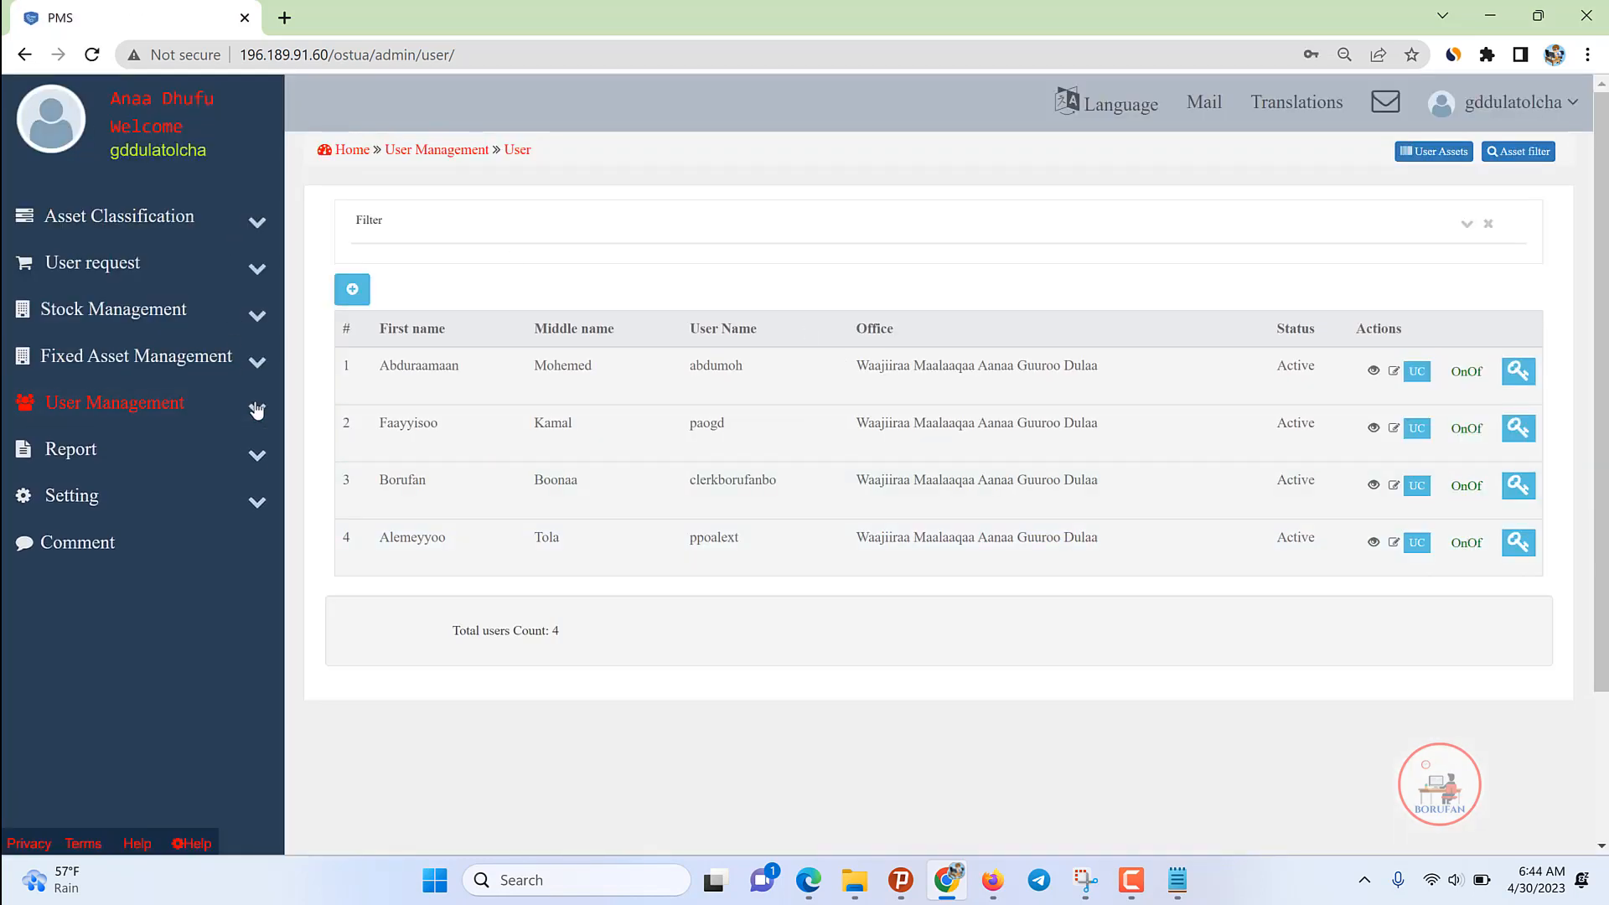
click(139, 501)
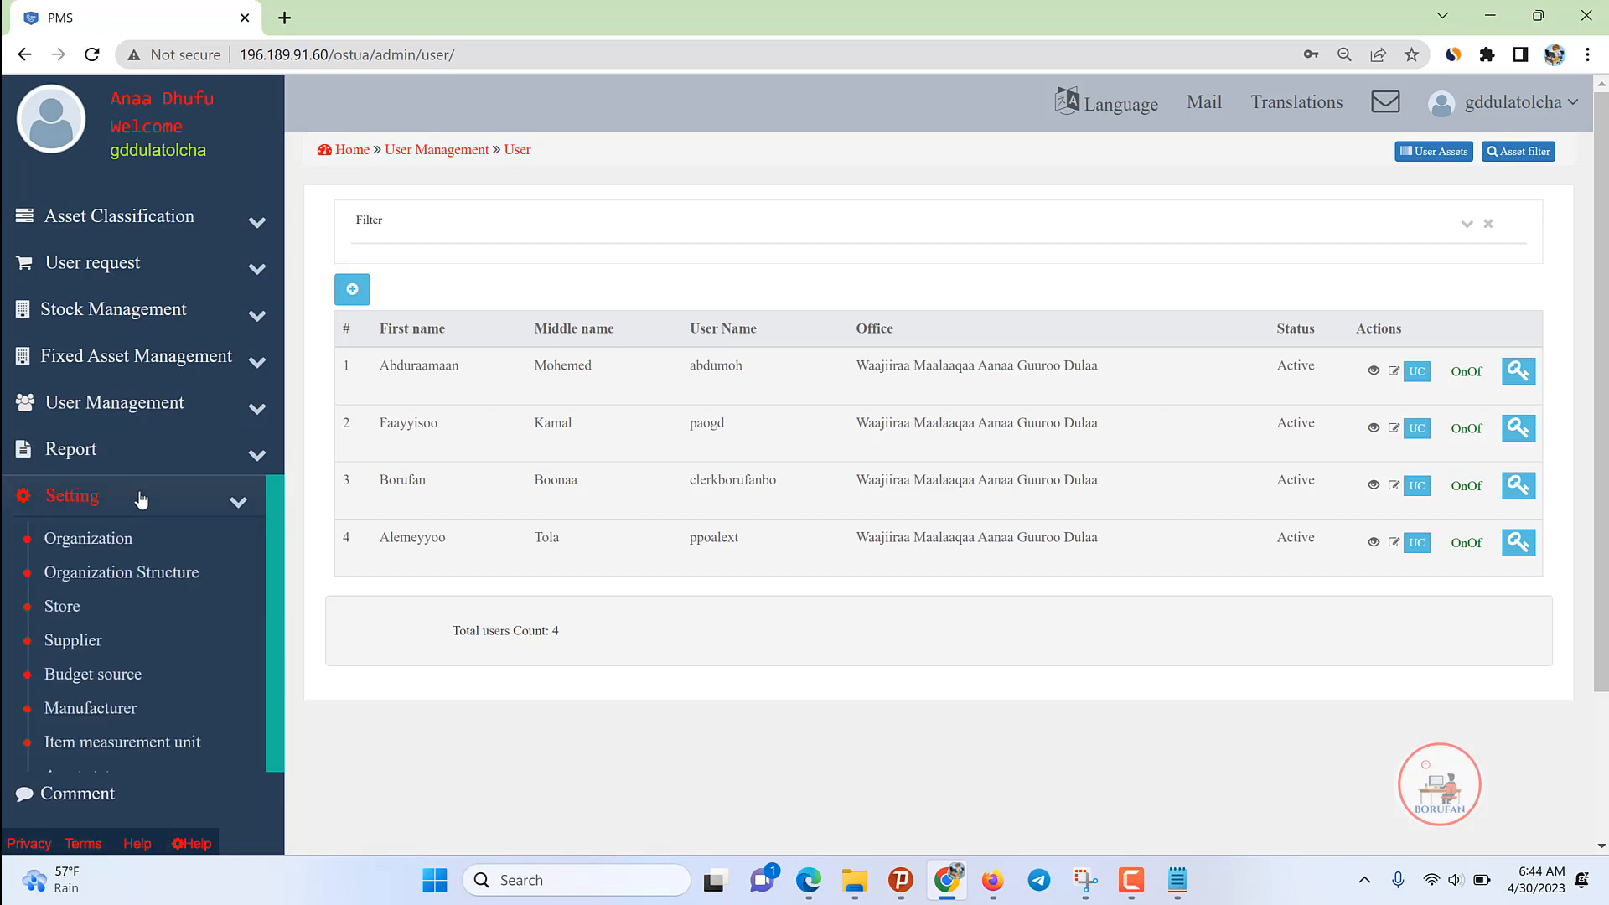
click(98, 536)
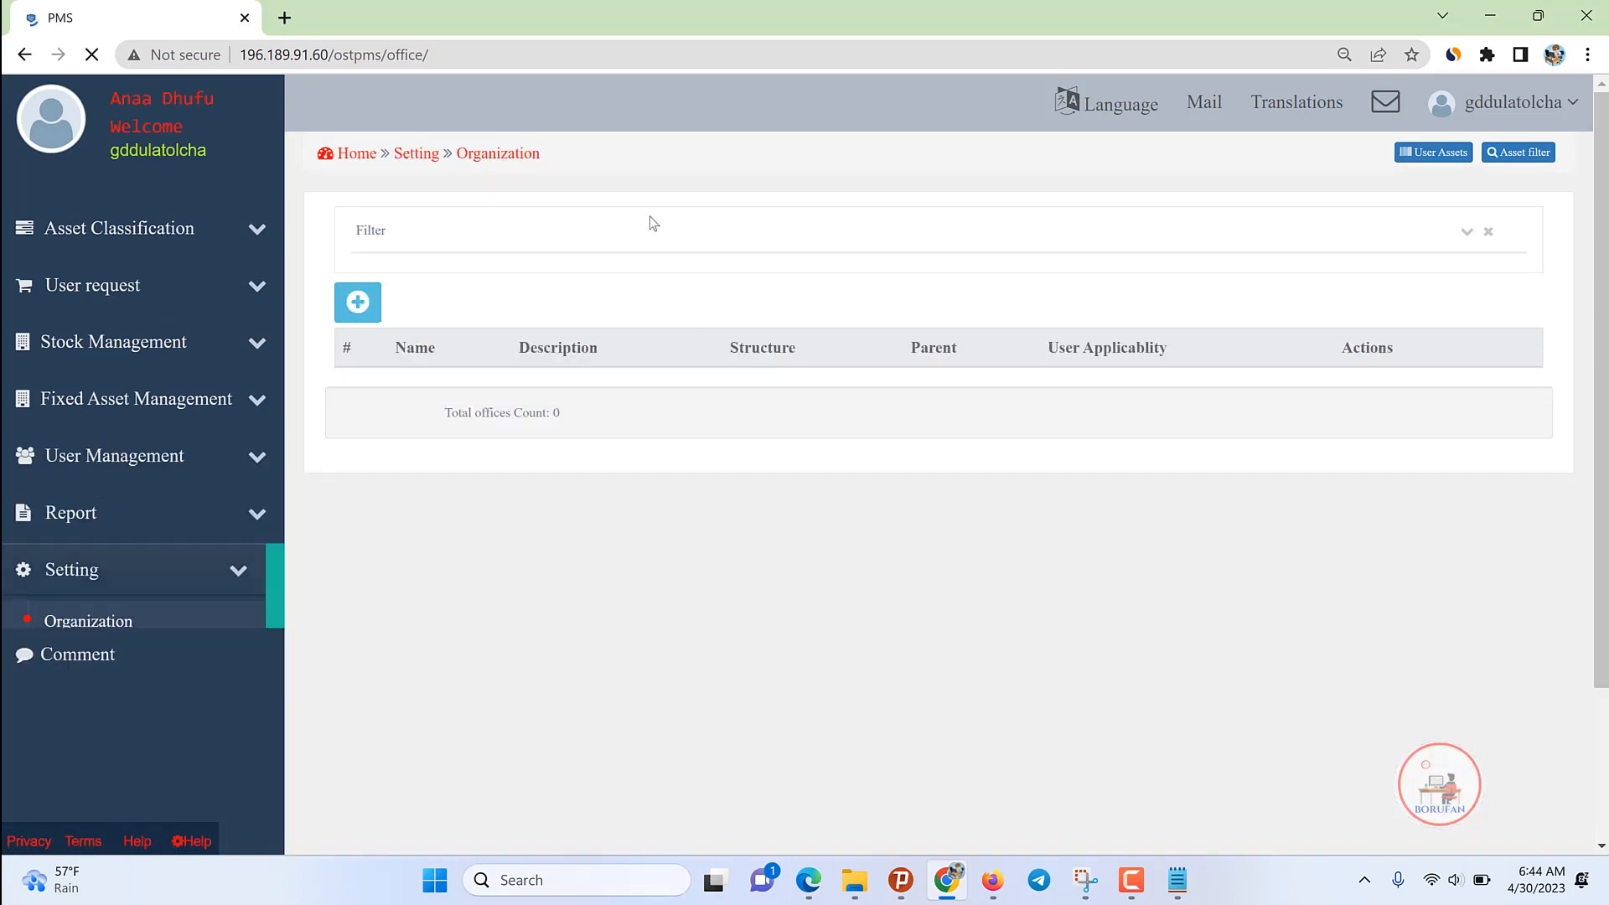
click(358, 302)
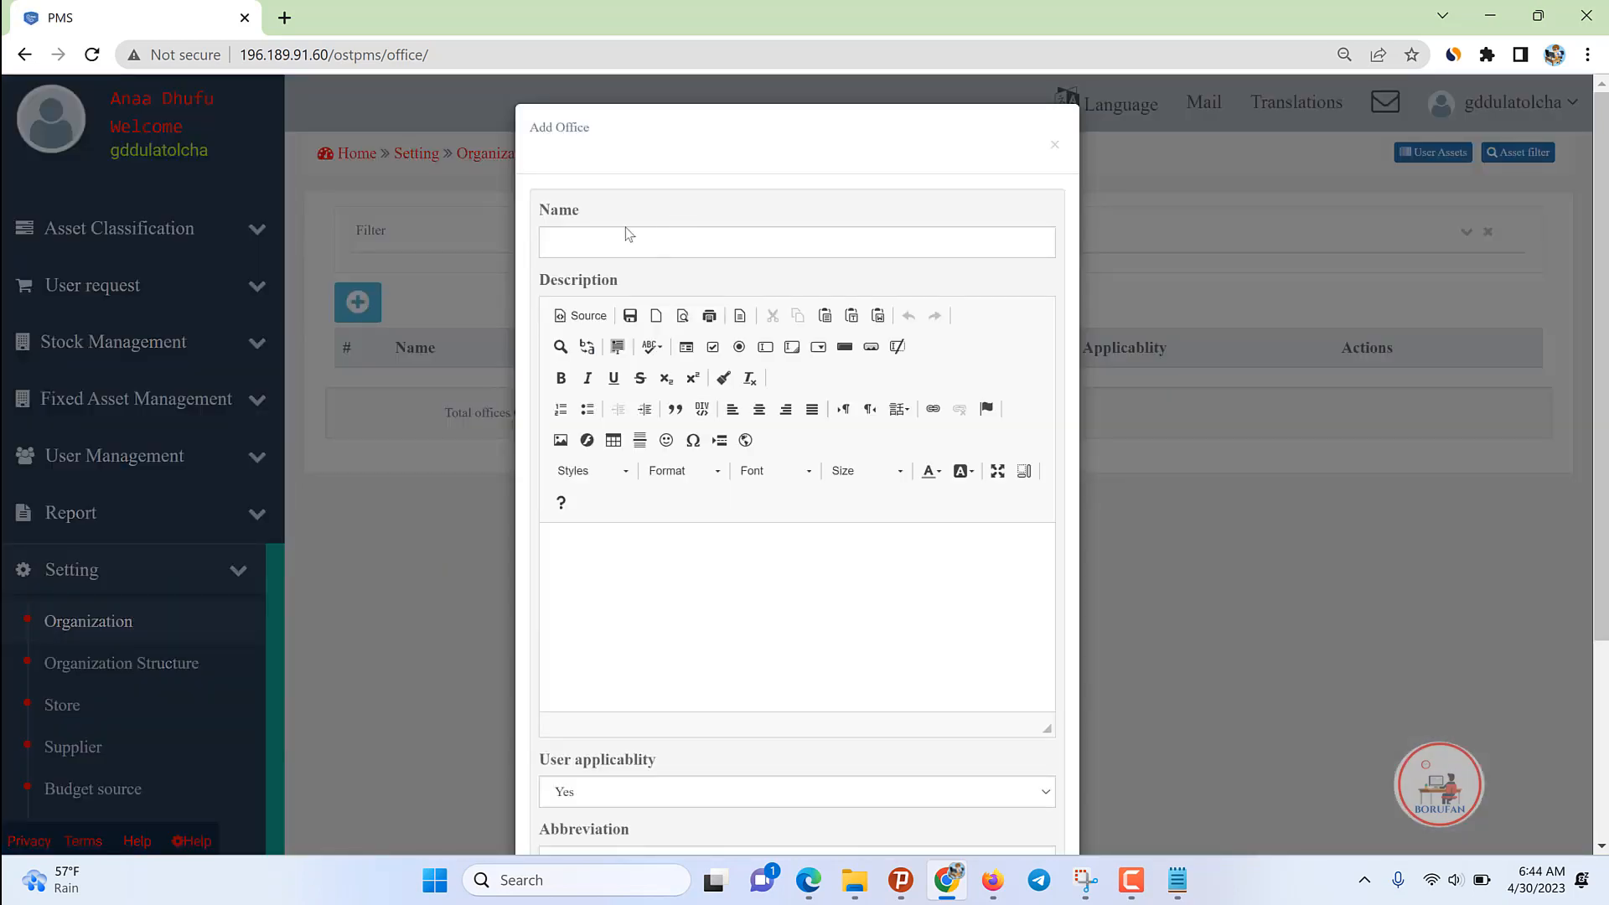
click(629, 247)
click(1056, 146)
click(225, 569)
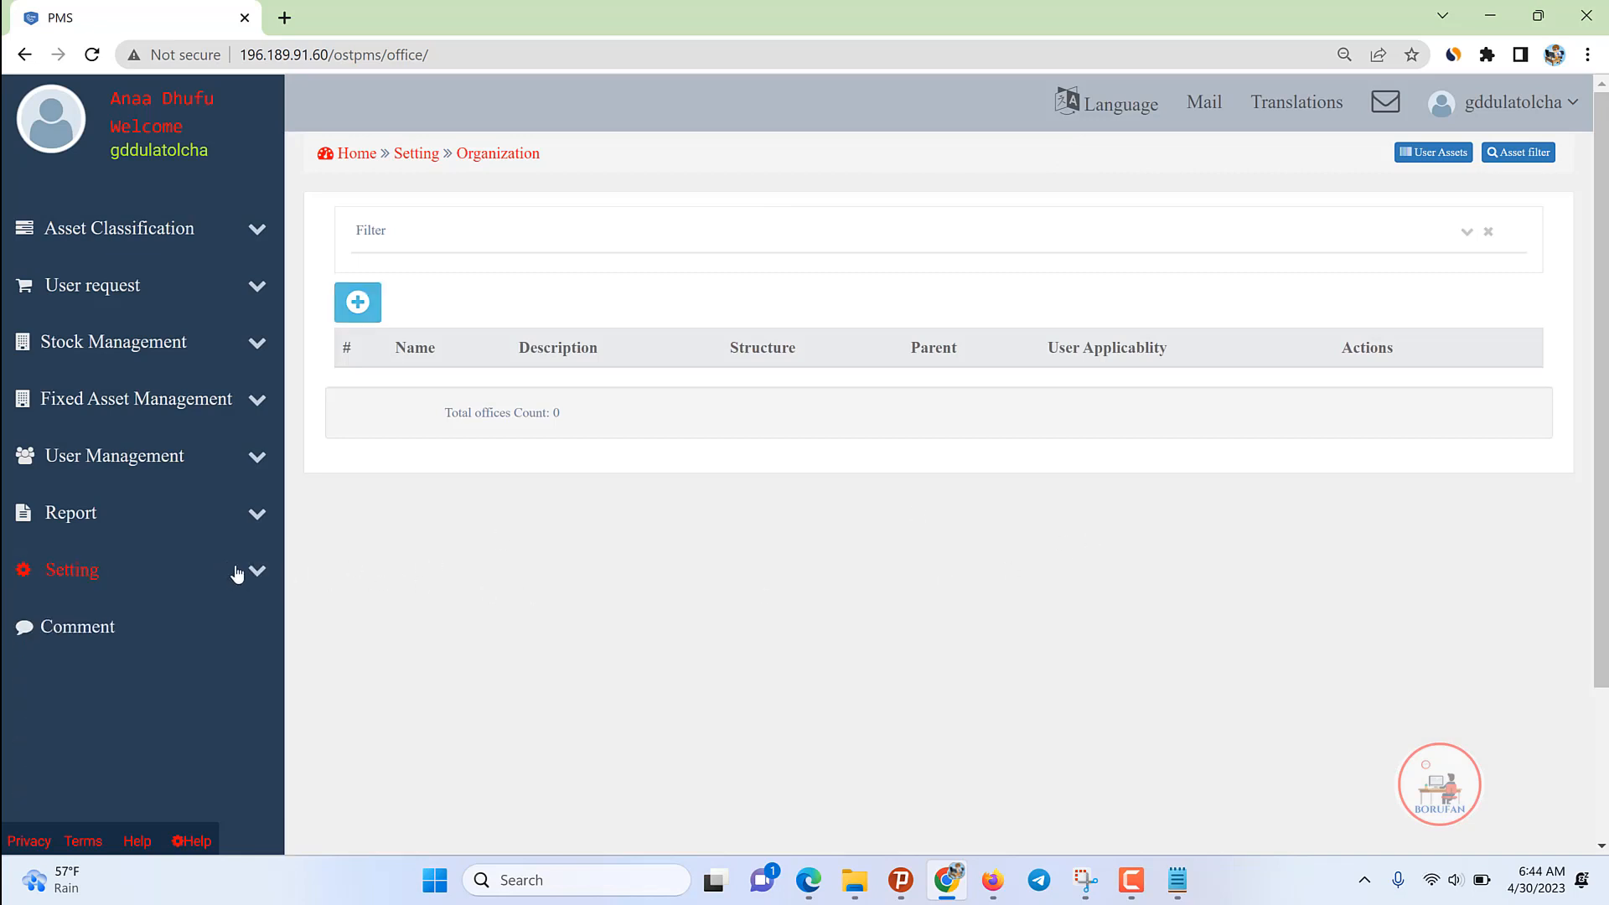
click(237, 573)
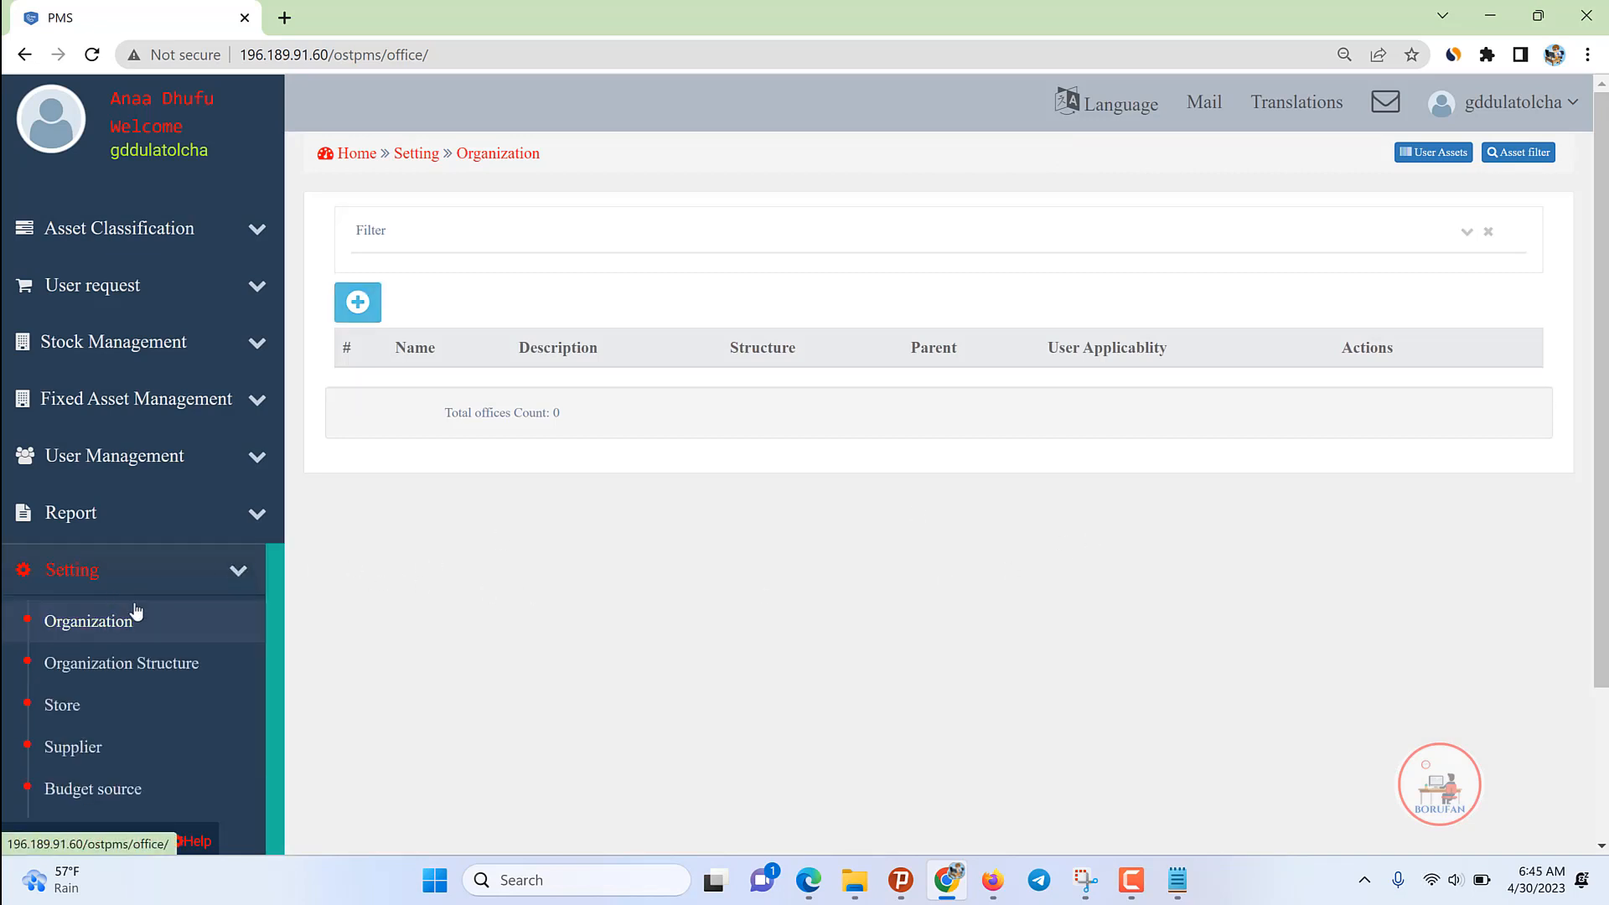
click(84, 630)
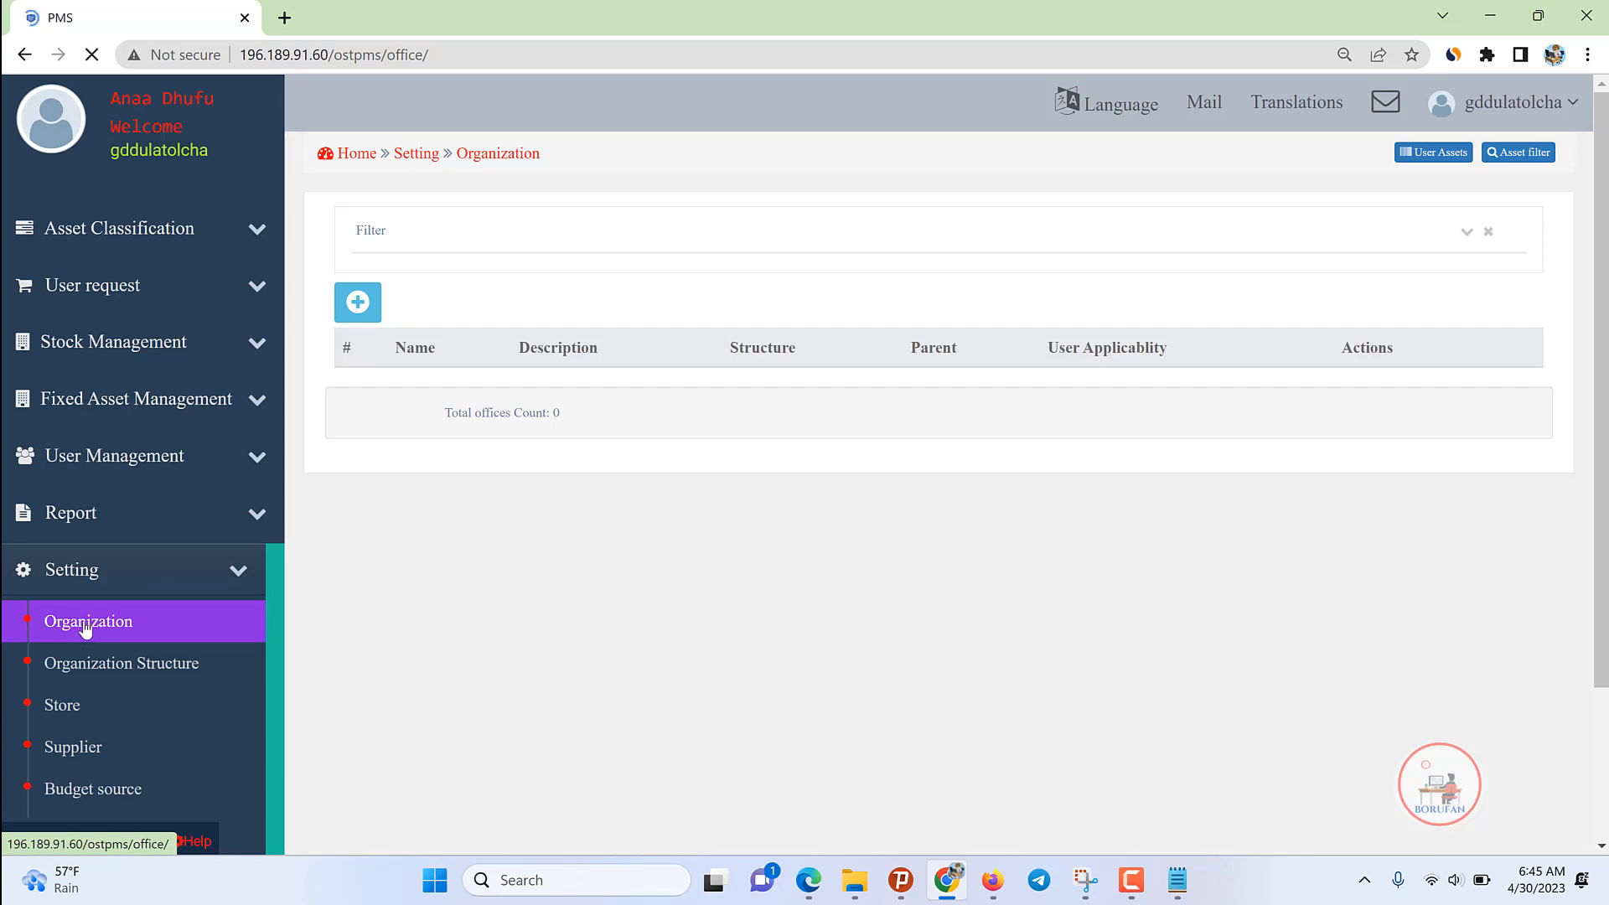
click(363, 304)
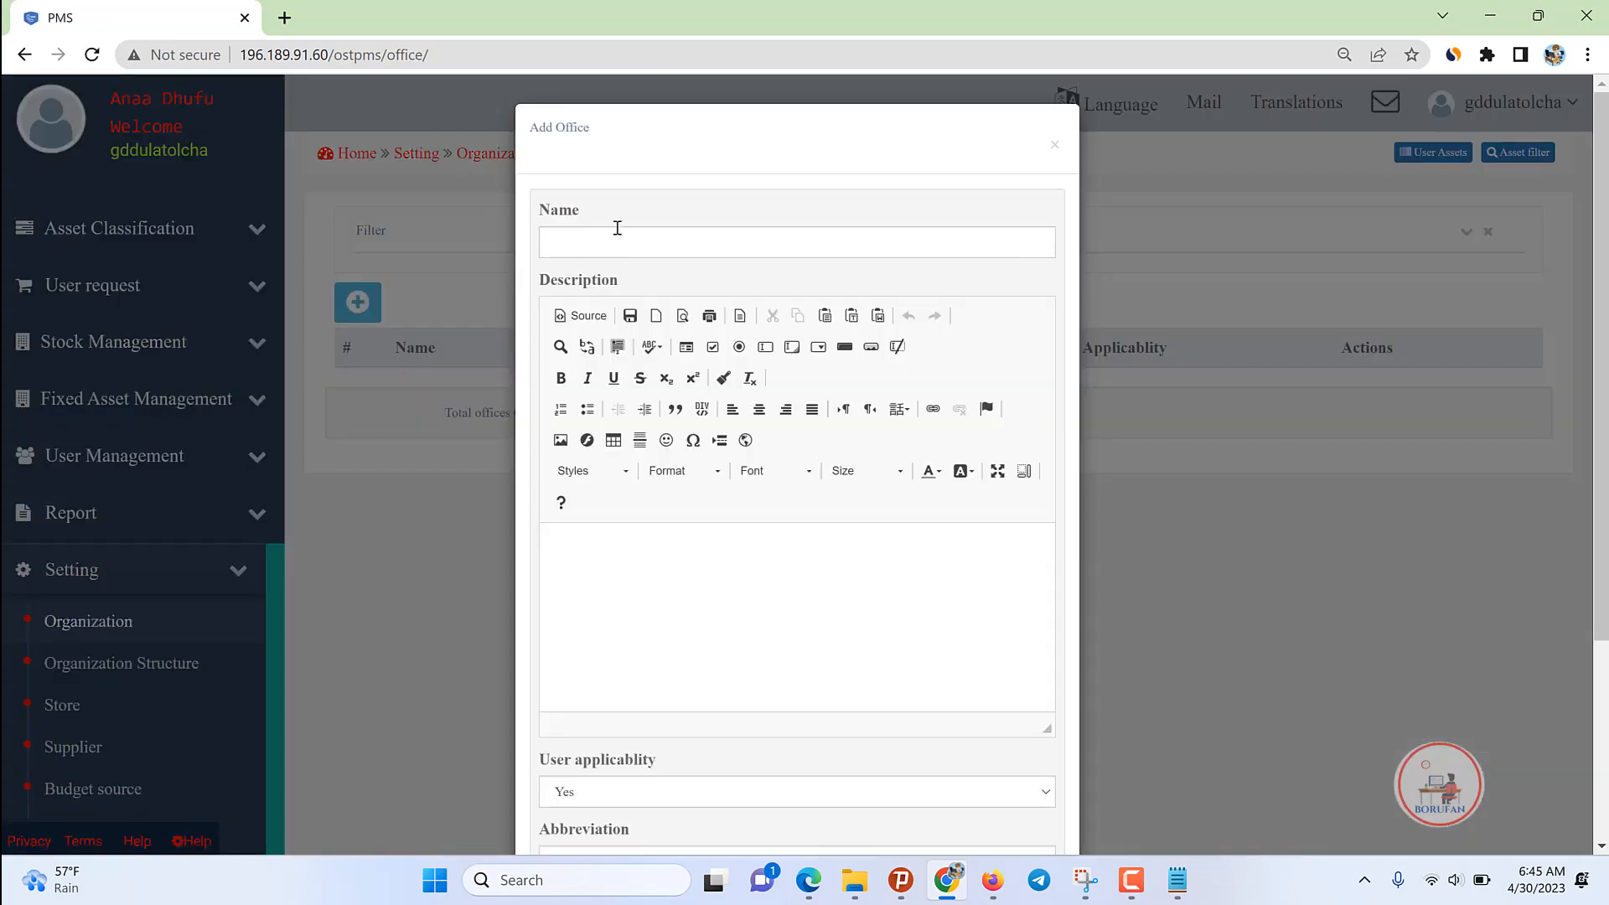
Step: Enter the office name Adeemsaa Bittaa fi Bulchiinsa Qabeenyaa Aanaa GD
click(650, 237)
text(Bittaa G)
text( B)
key(BackSpace)
text(Bulchiinsa Qabeenyaa A)
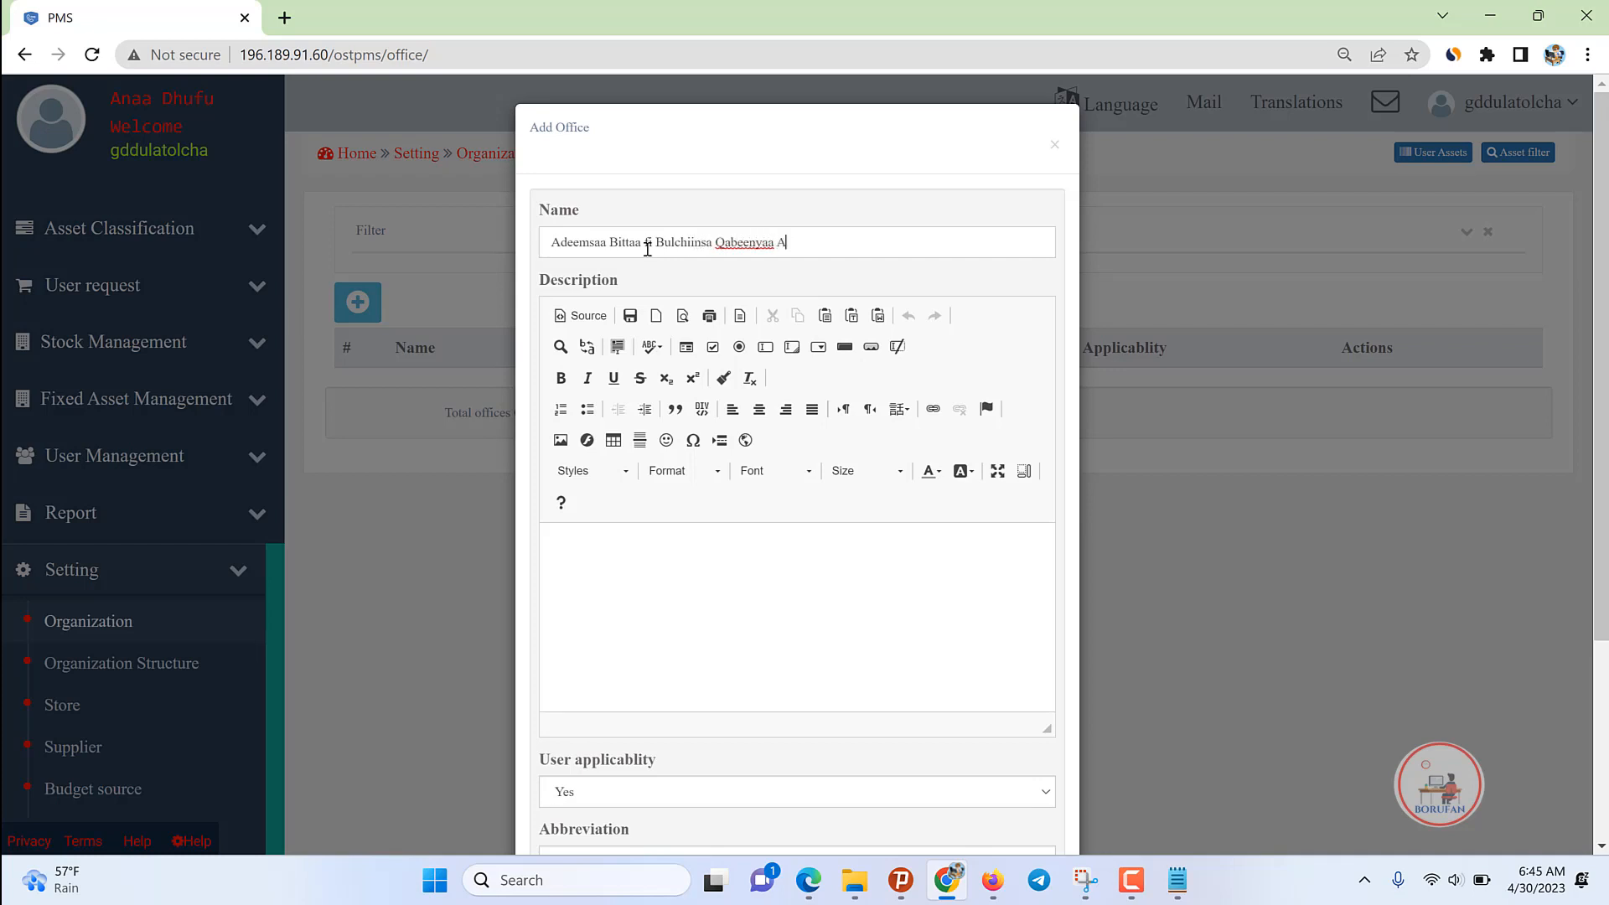
text(anaa GD)
Step: Set abbreviation ABG, choose Woreda Office Department as organization, and add the office
scroll(797, 531, down, 3)
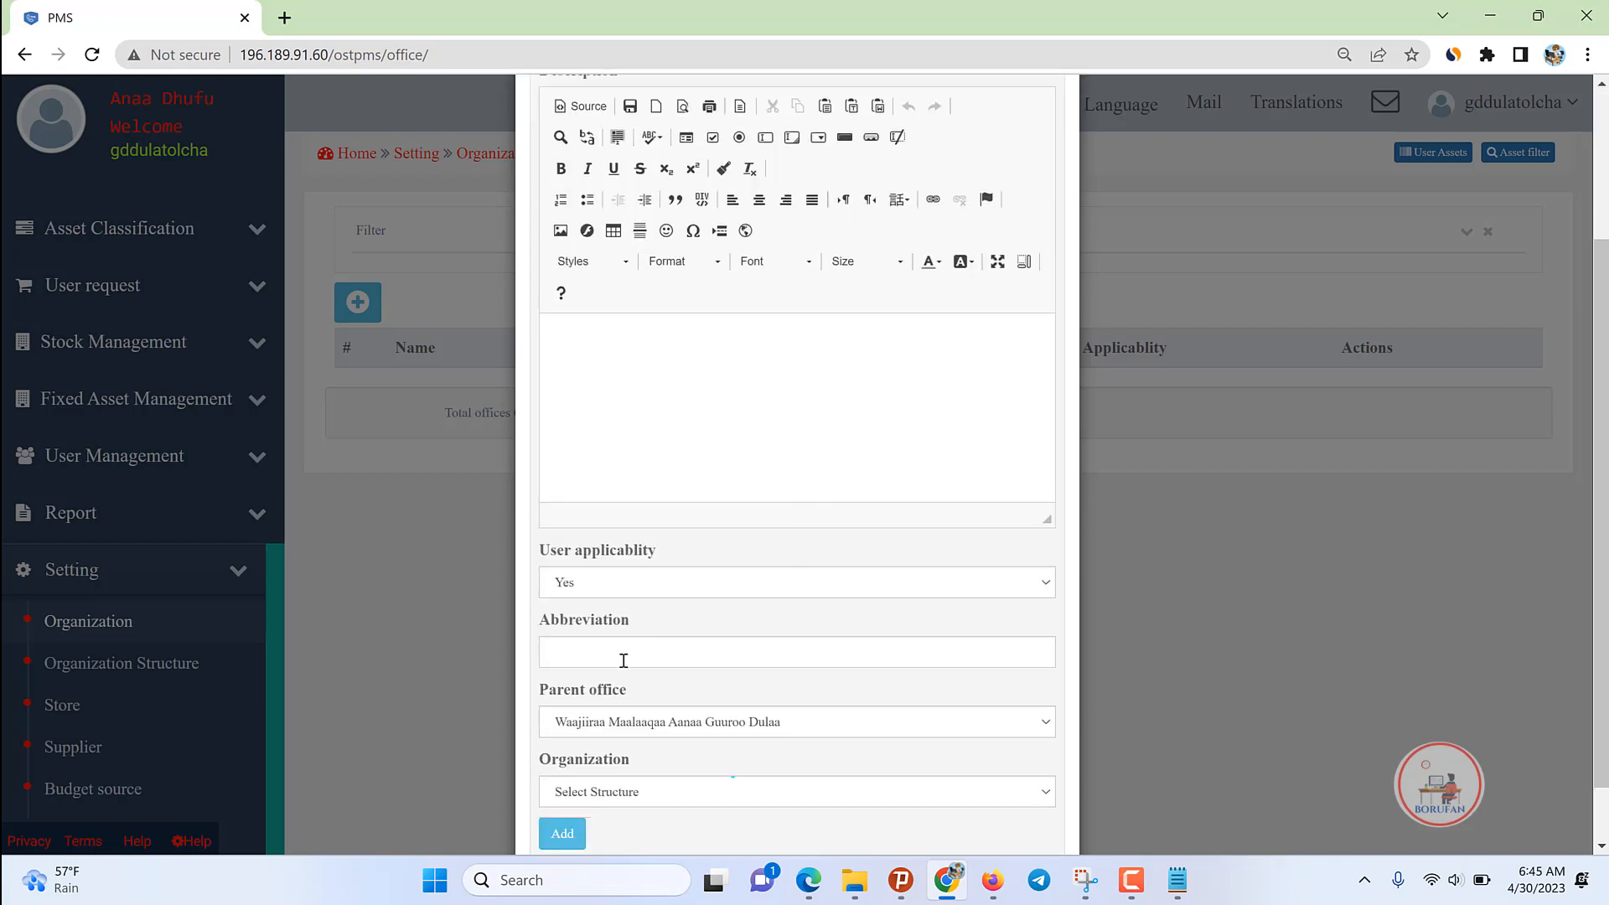
text(ABG)
scroll(775, 657, down, 1)
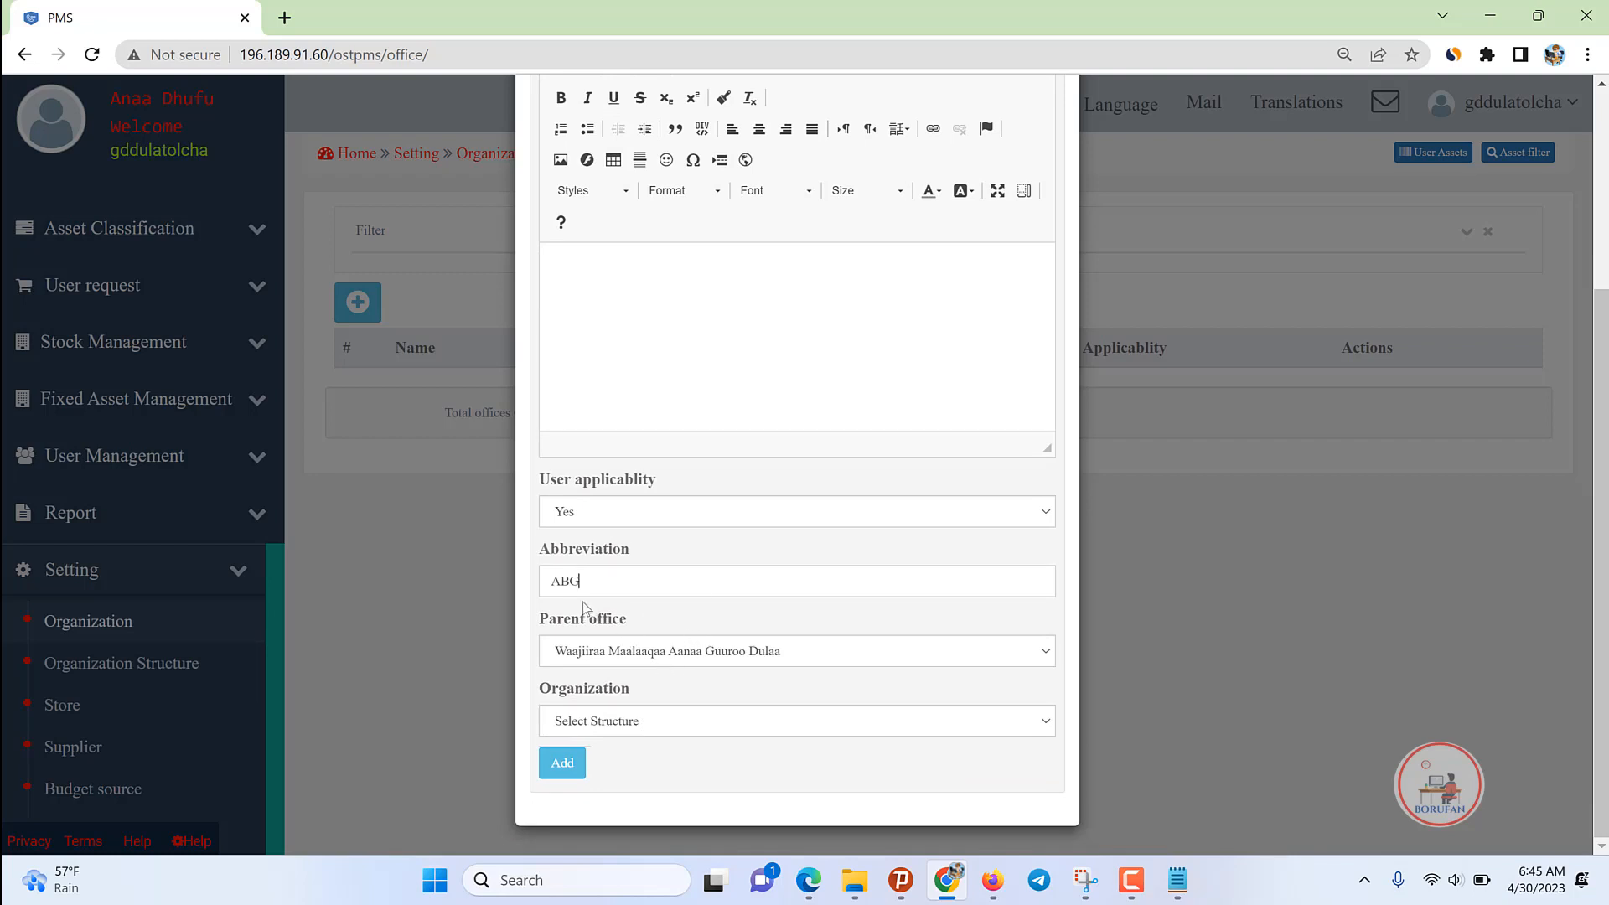
drag(586, 579, 515, 584)
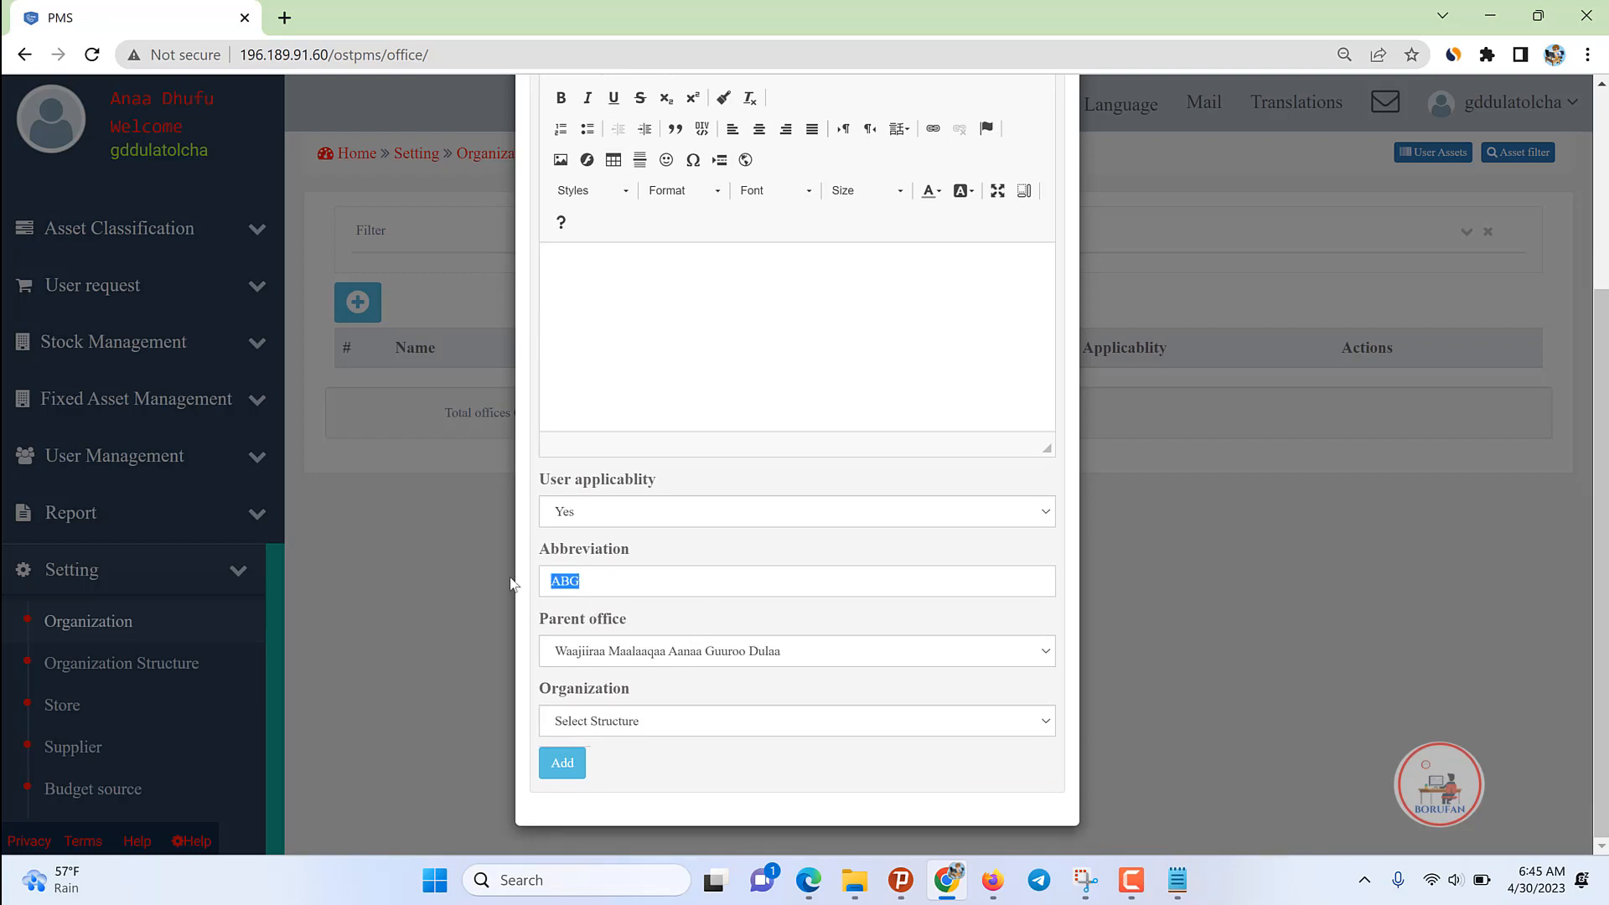
click(622, 726)
click(619, 761)
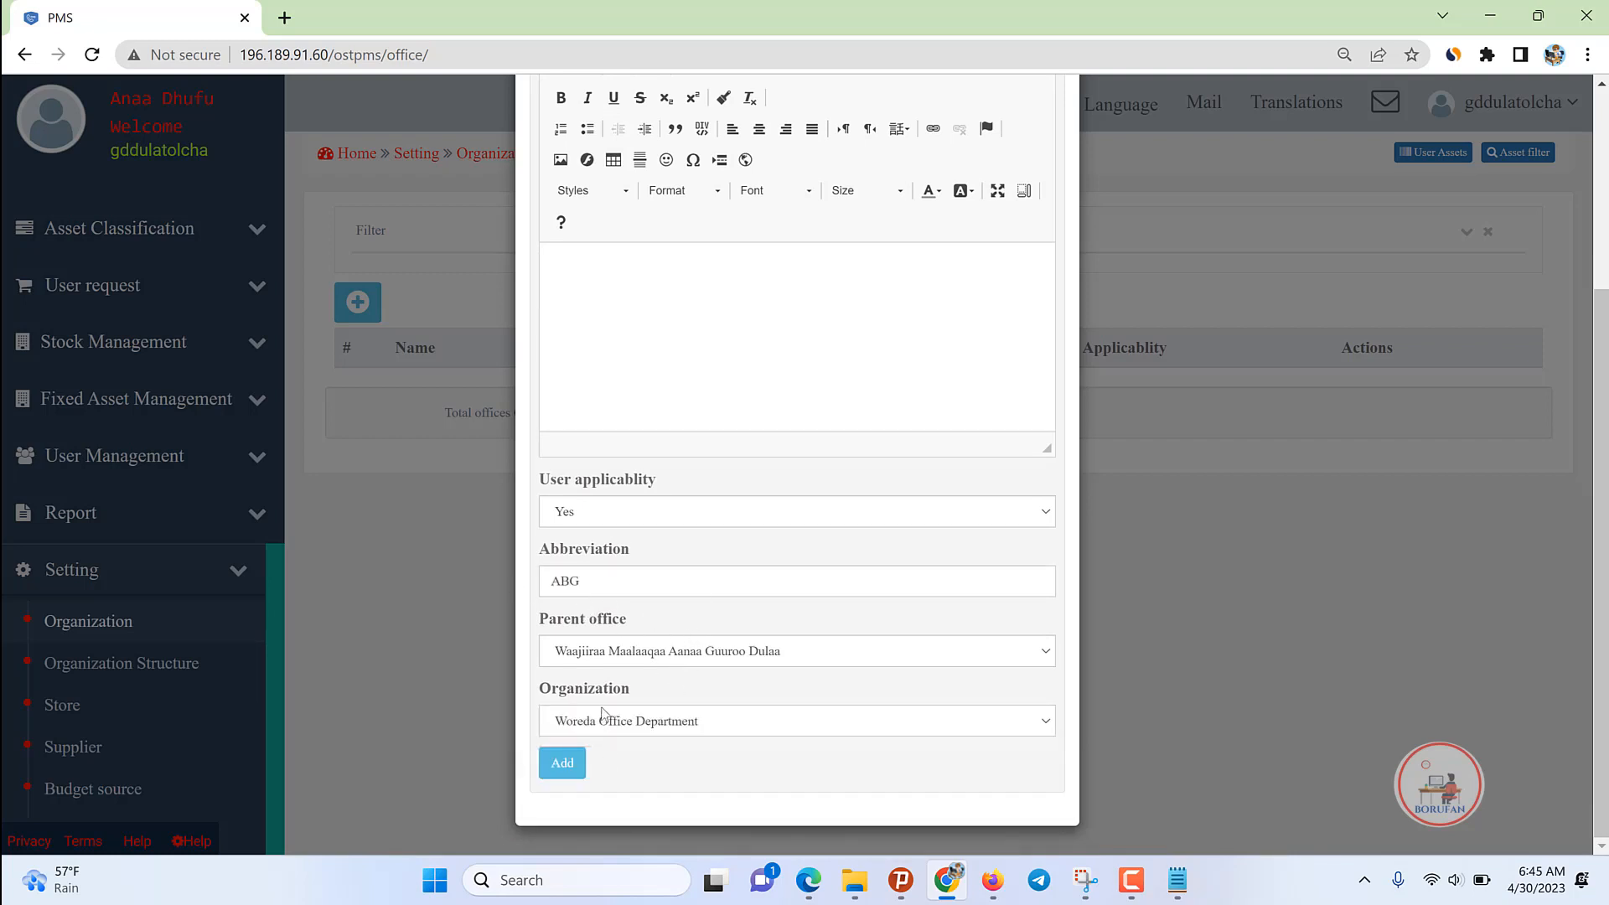
click(654, 722)
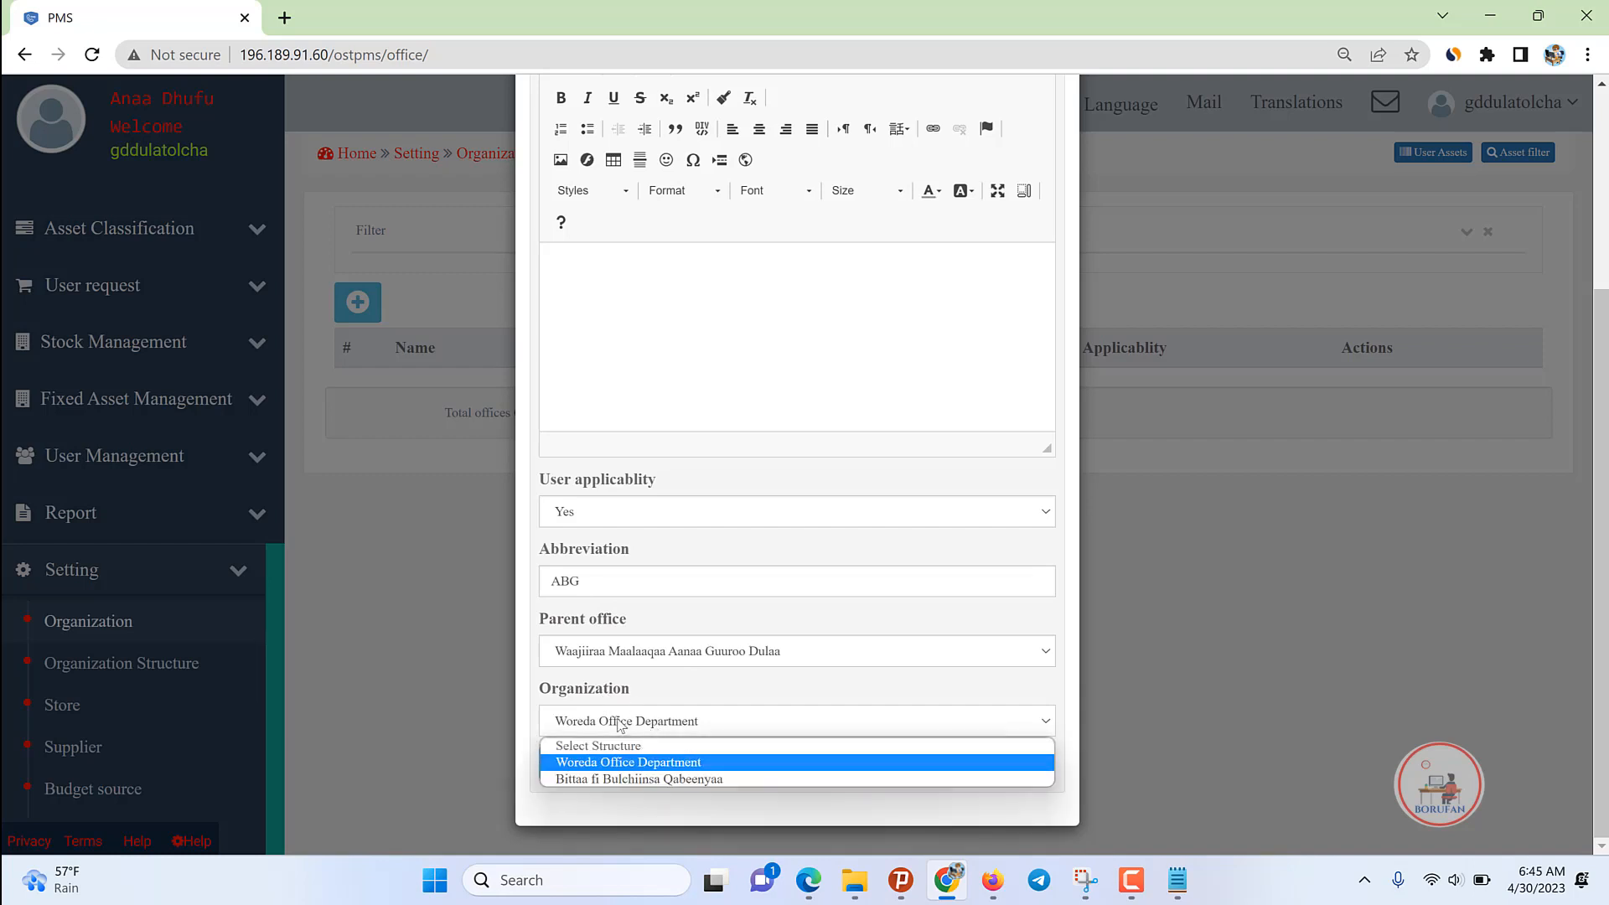
click(625, 763)
scroll(754, 215, up, 3)
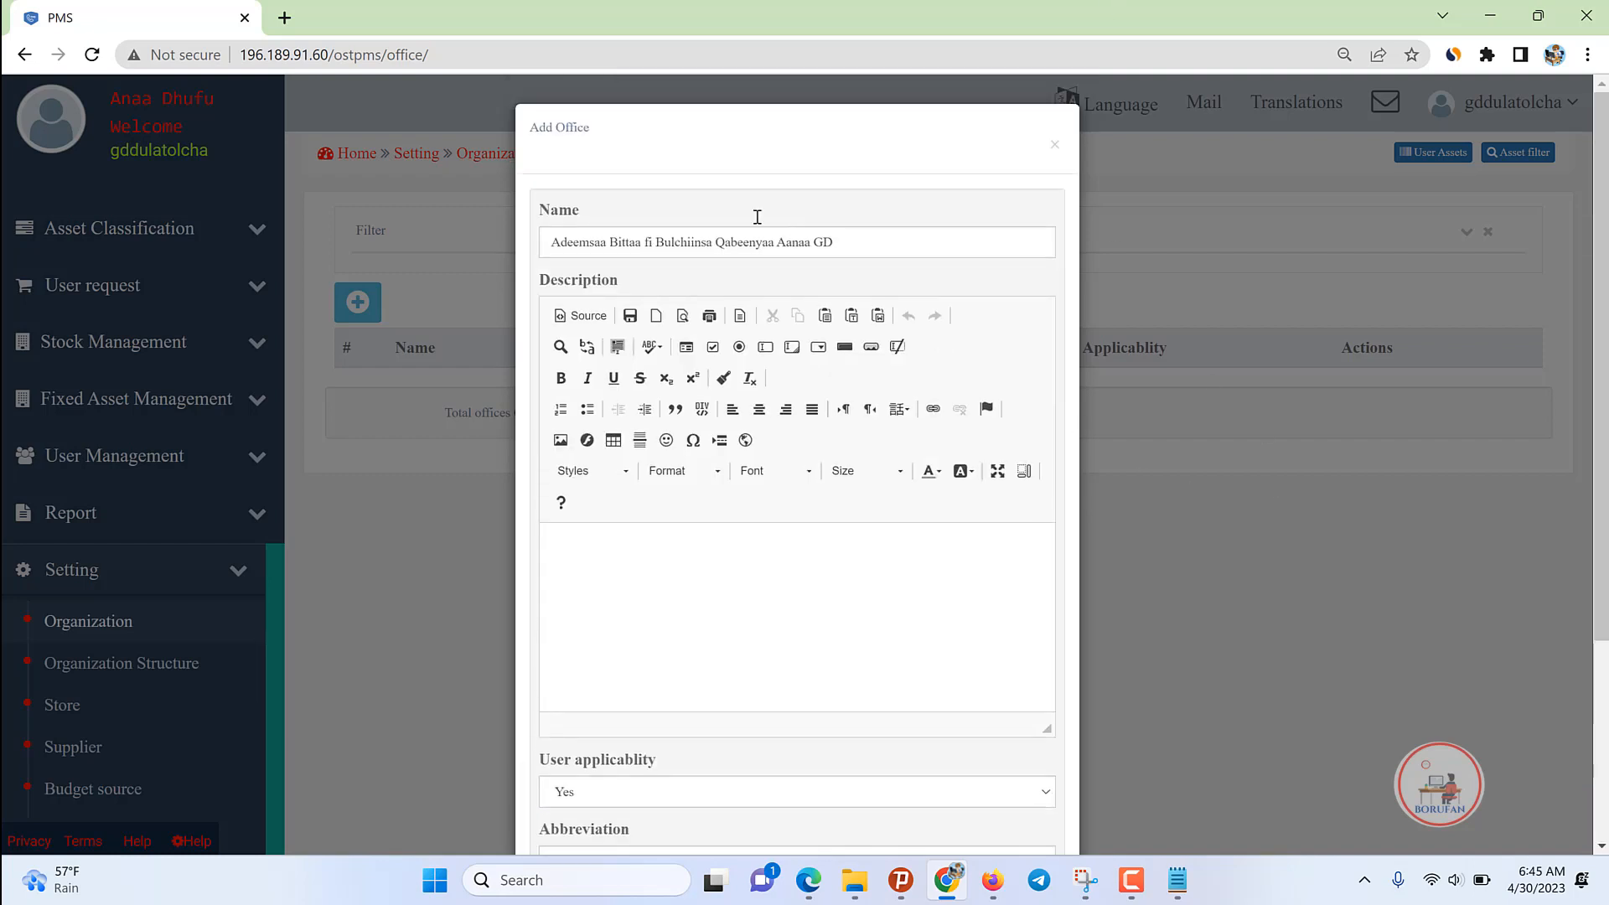
scroll(726, 596, down, 3)
click(563, 835)
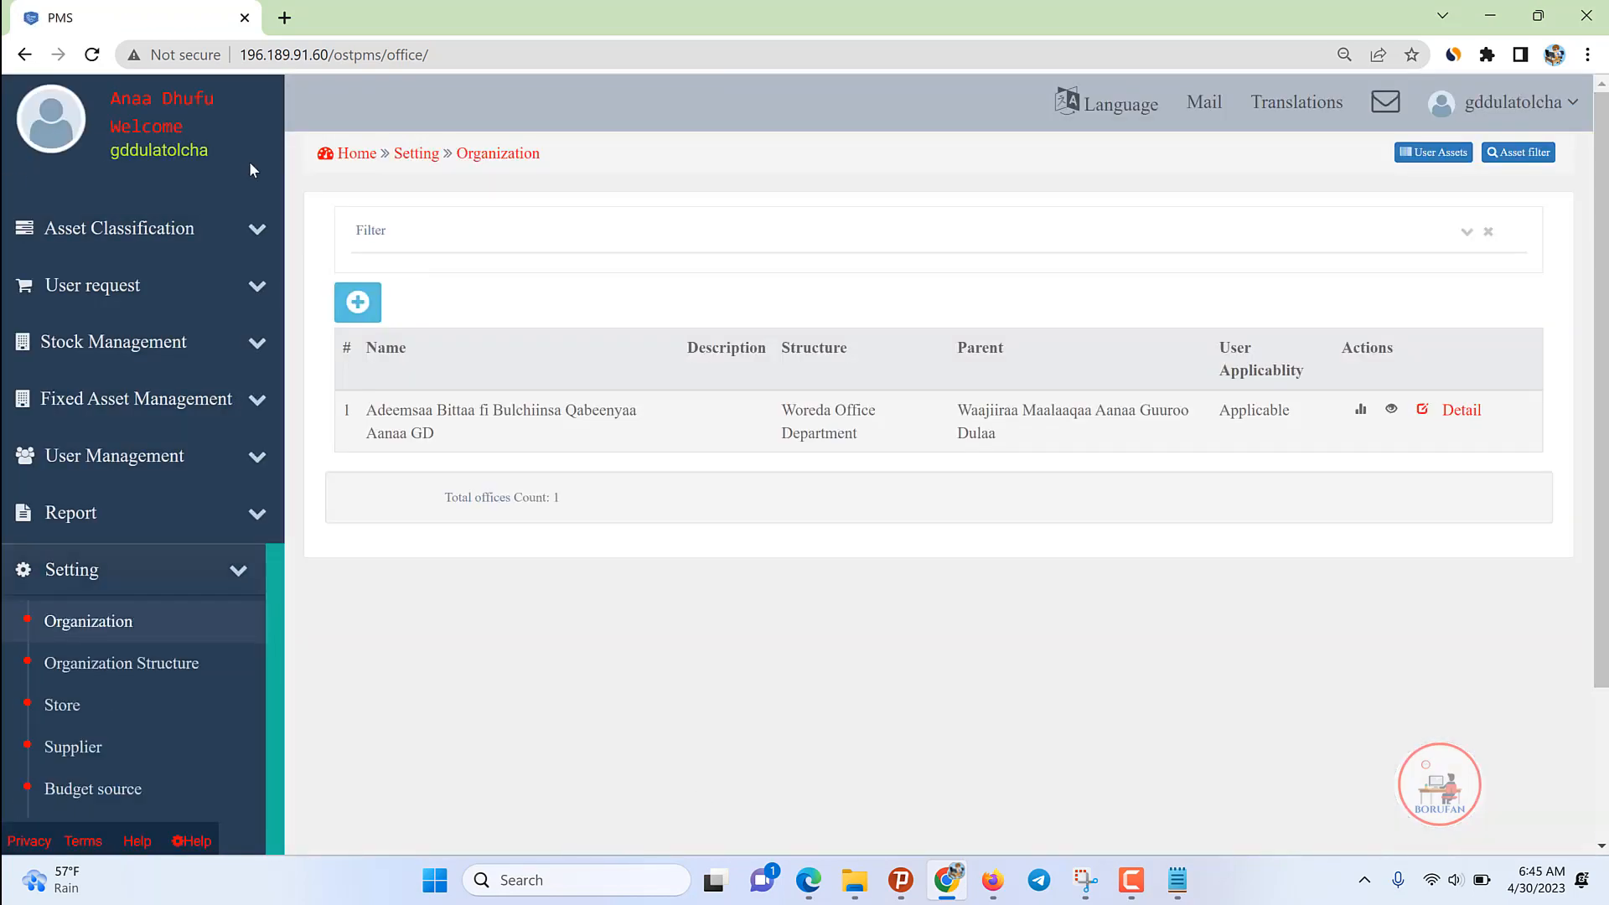
Step: Start another office and enter its name, Adeemsa Odiiti Keessaa Aanaa GD
click(358, 301)
text(Addems)
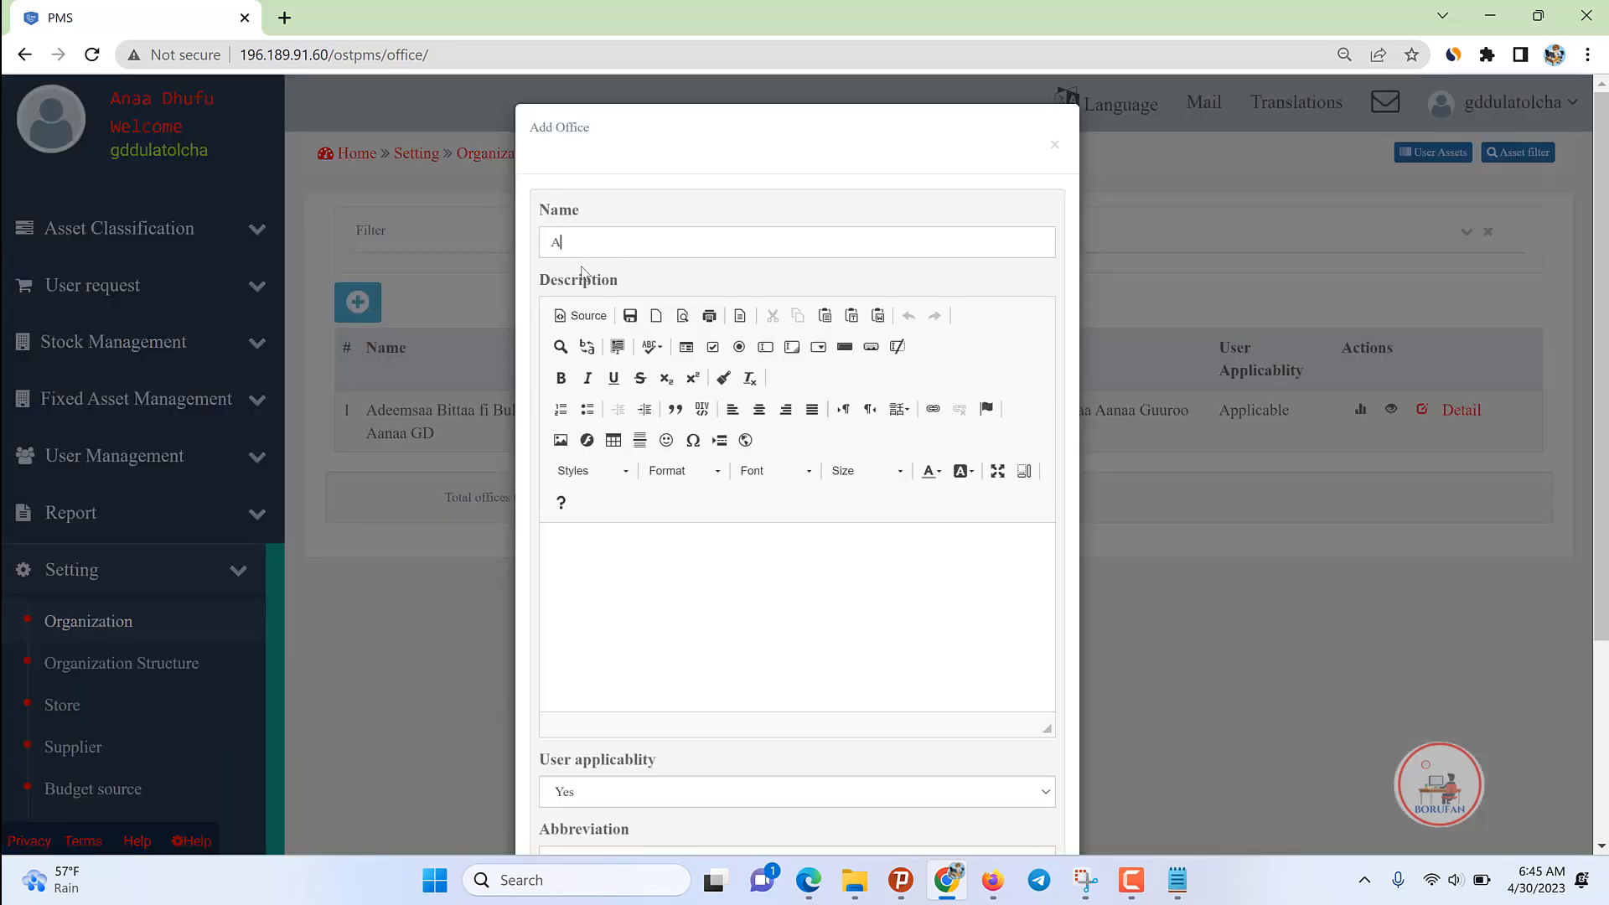
key(BackSpace)
key(BackSpace)
key(BackSpace)
key(BackSpace)
key(BackSpace)
key(BackSpace)
text(ppoalext)
key(ctrl+a)
text(Add)
text(emsa )
text(Odiiti)
text( Kee)
text(saa)
text(ssaa Aa)
text(naa GD)
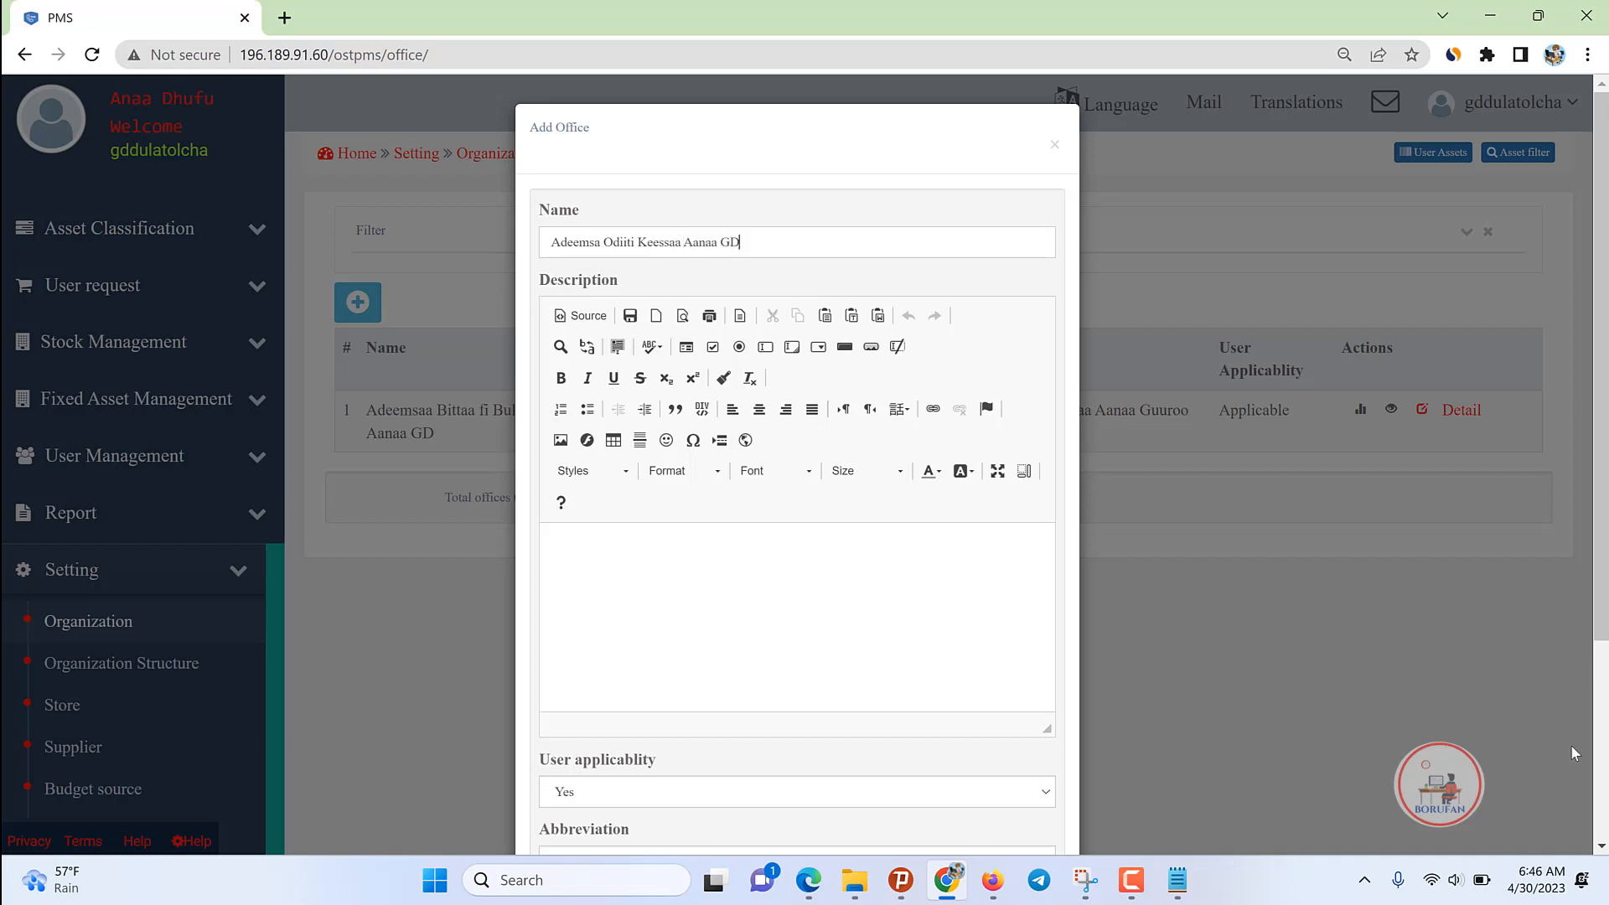
key(ctrl+a)
Step: Set abbreviation AOKG, choose Woreda Office Department as organization, and add the office
scroll(603, 628, down, 3)
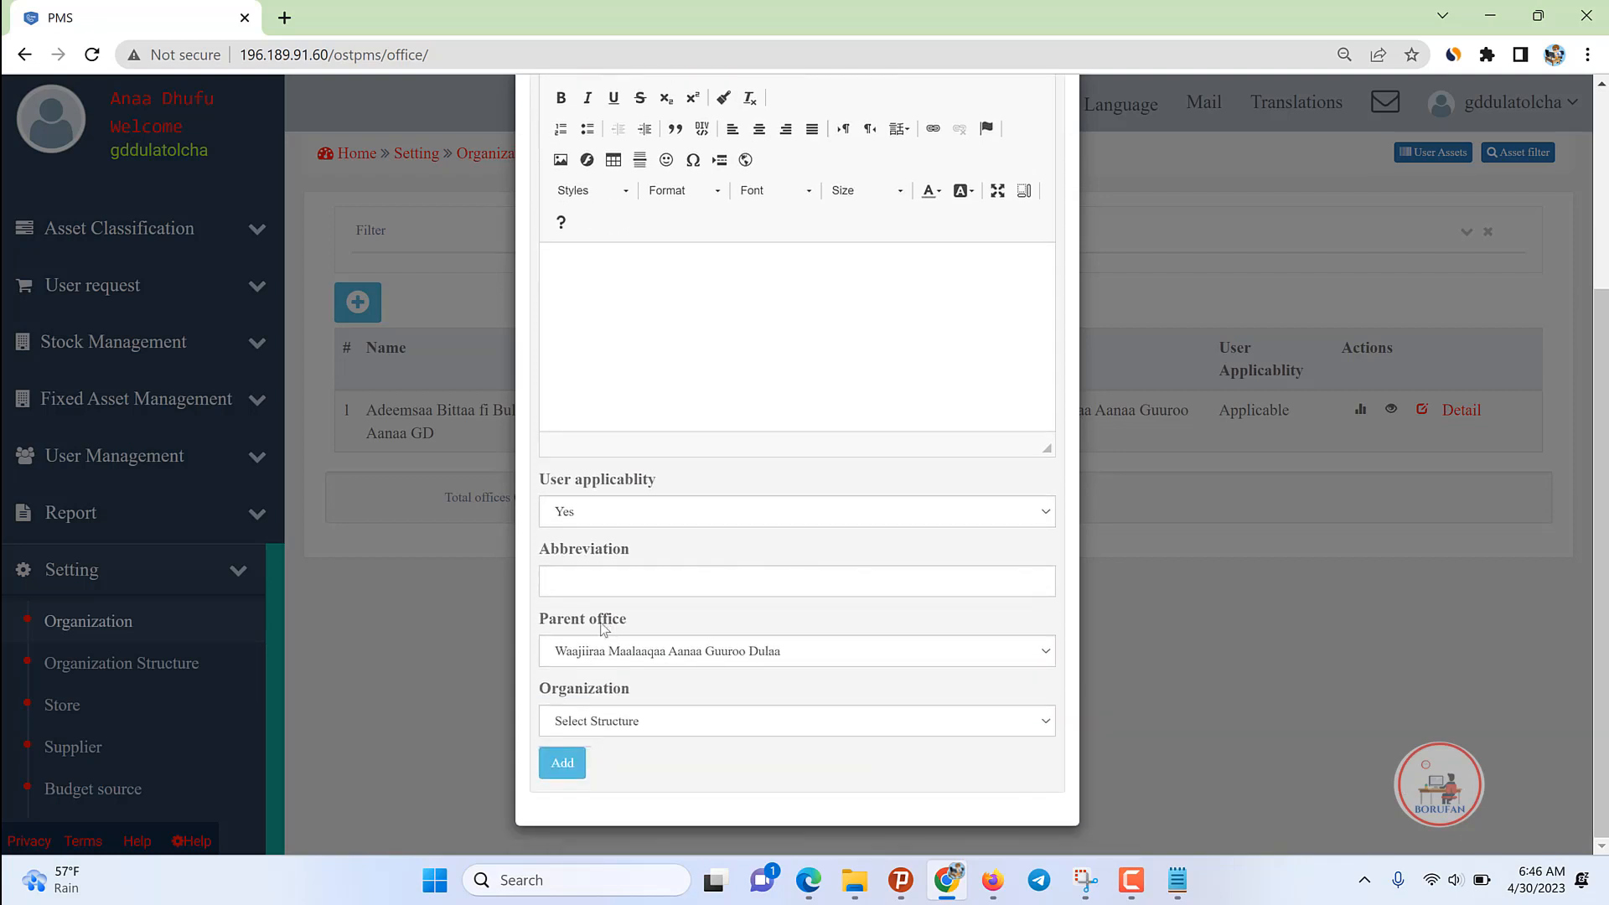
click(573, 575)
text(AOK)
text(G)
click(612, 725)
click(620, 762)
click(562, 764)
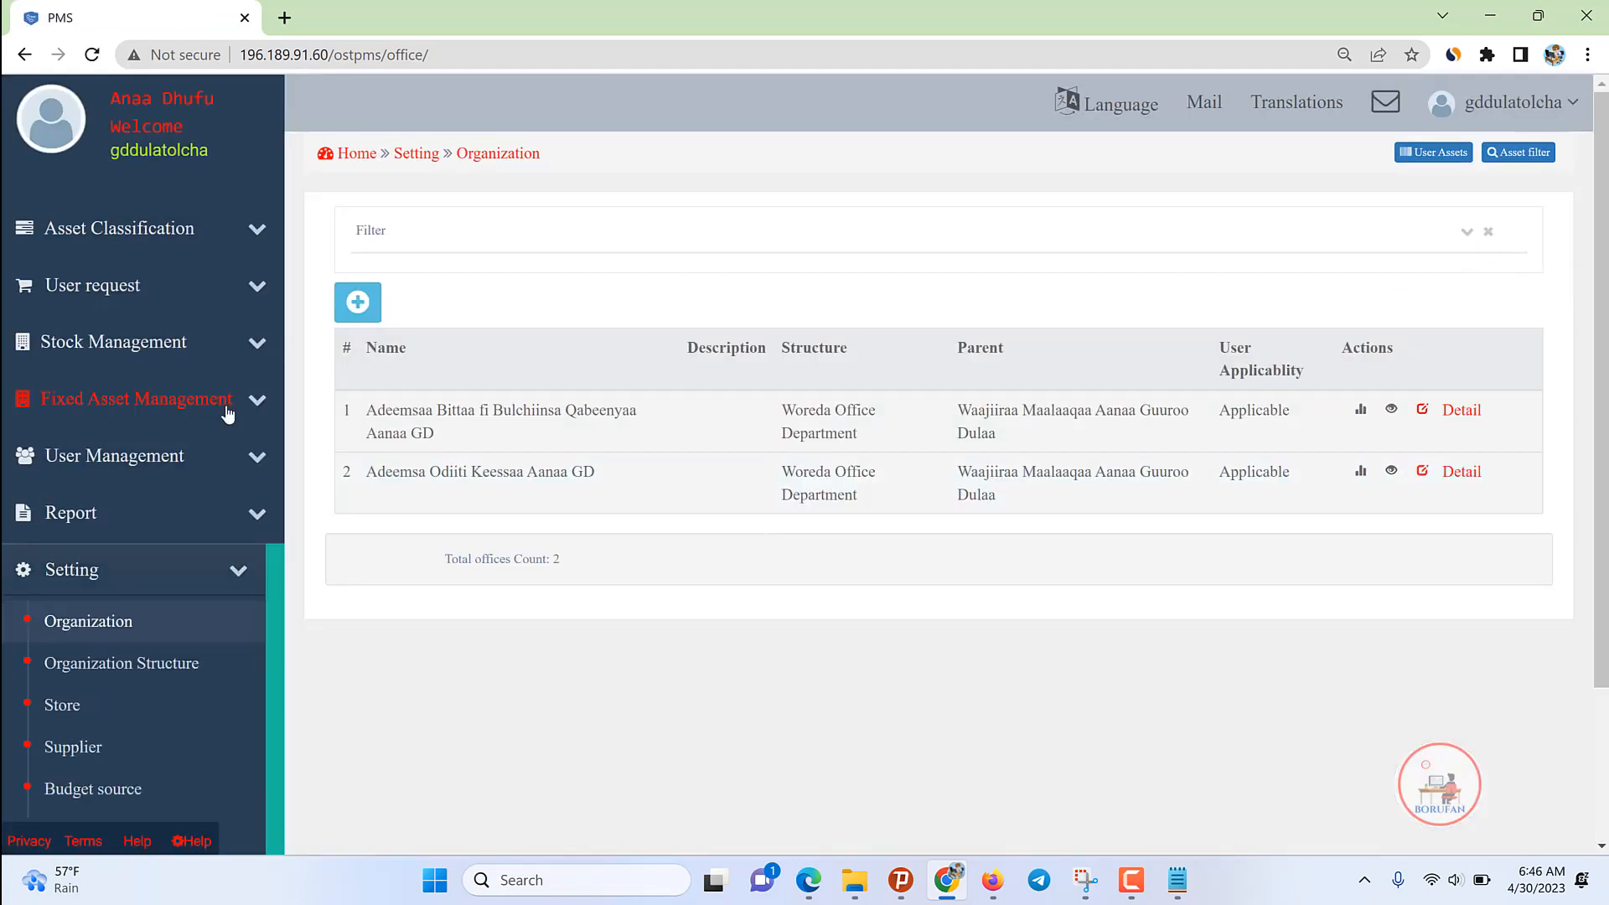
Step: Go to the User list under User Management and start a new user
click(237, 571)
click(168, 460)
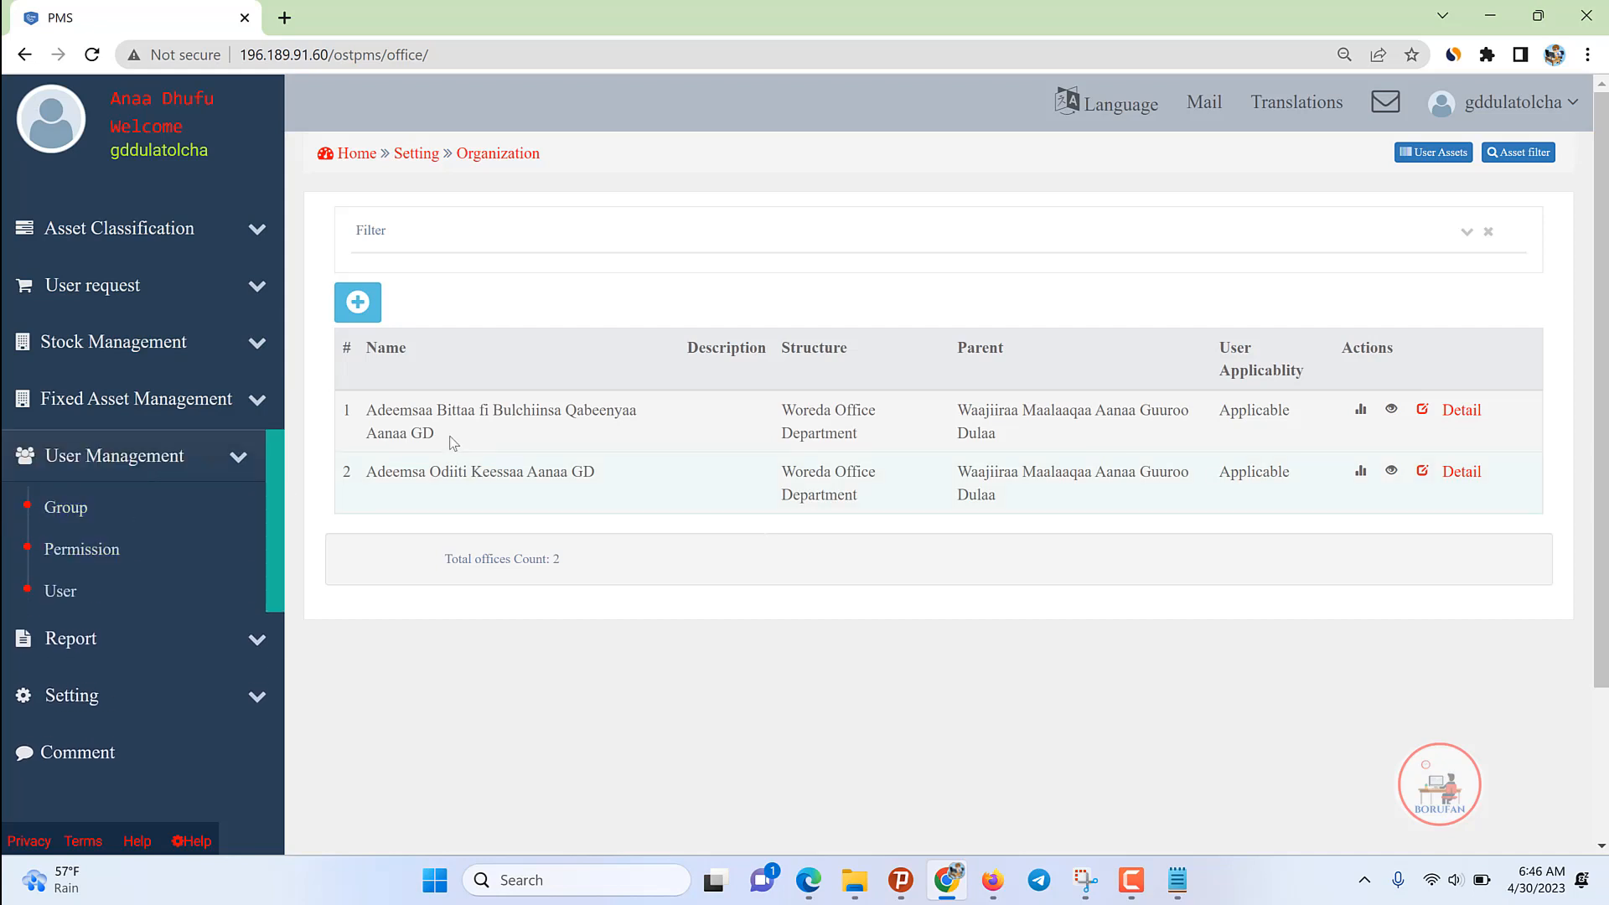
drag(423, 434, 309, 405)
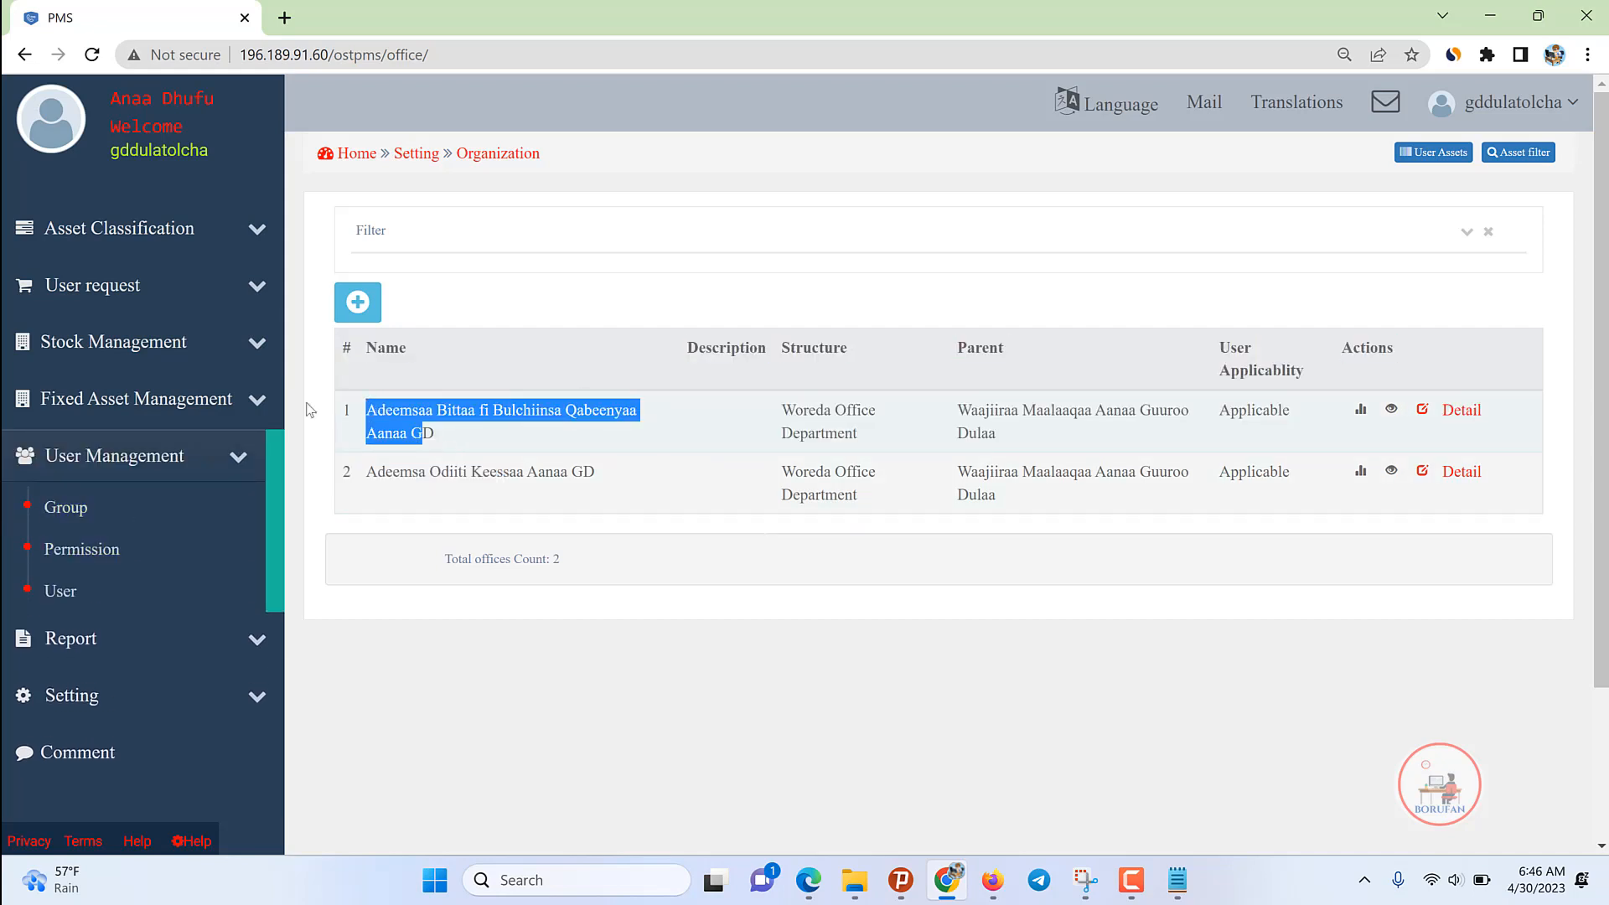
click(55, 591)
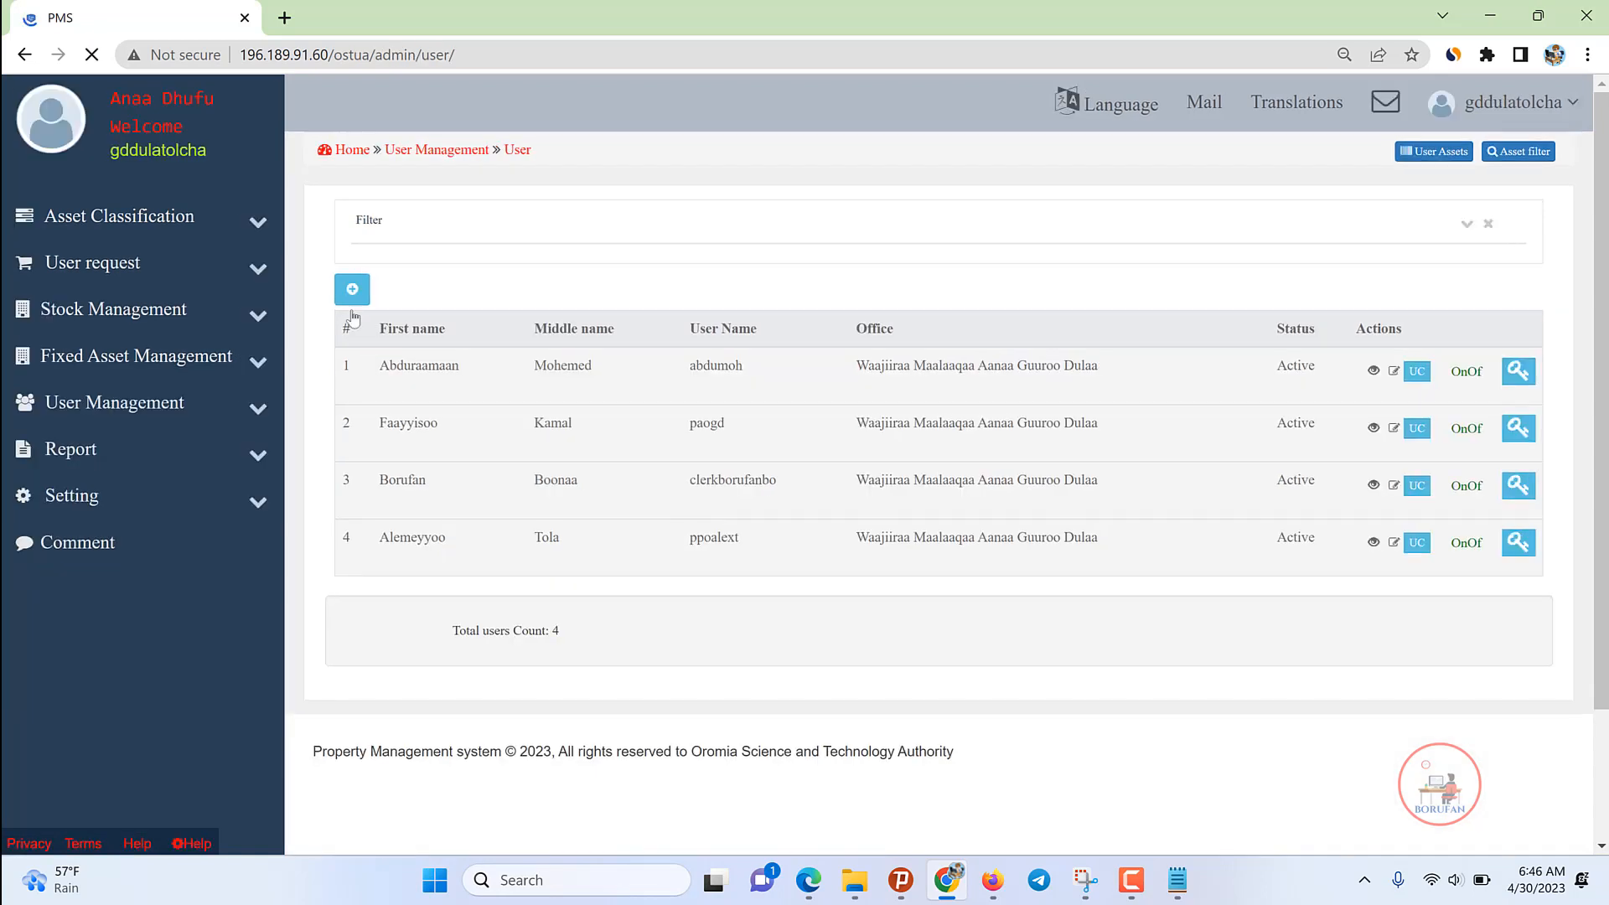
click(352, 289)
click(460, 282)
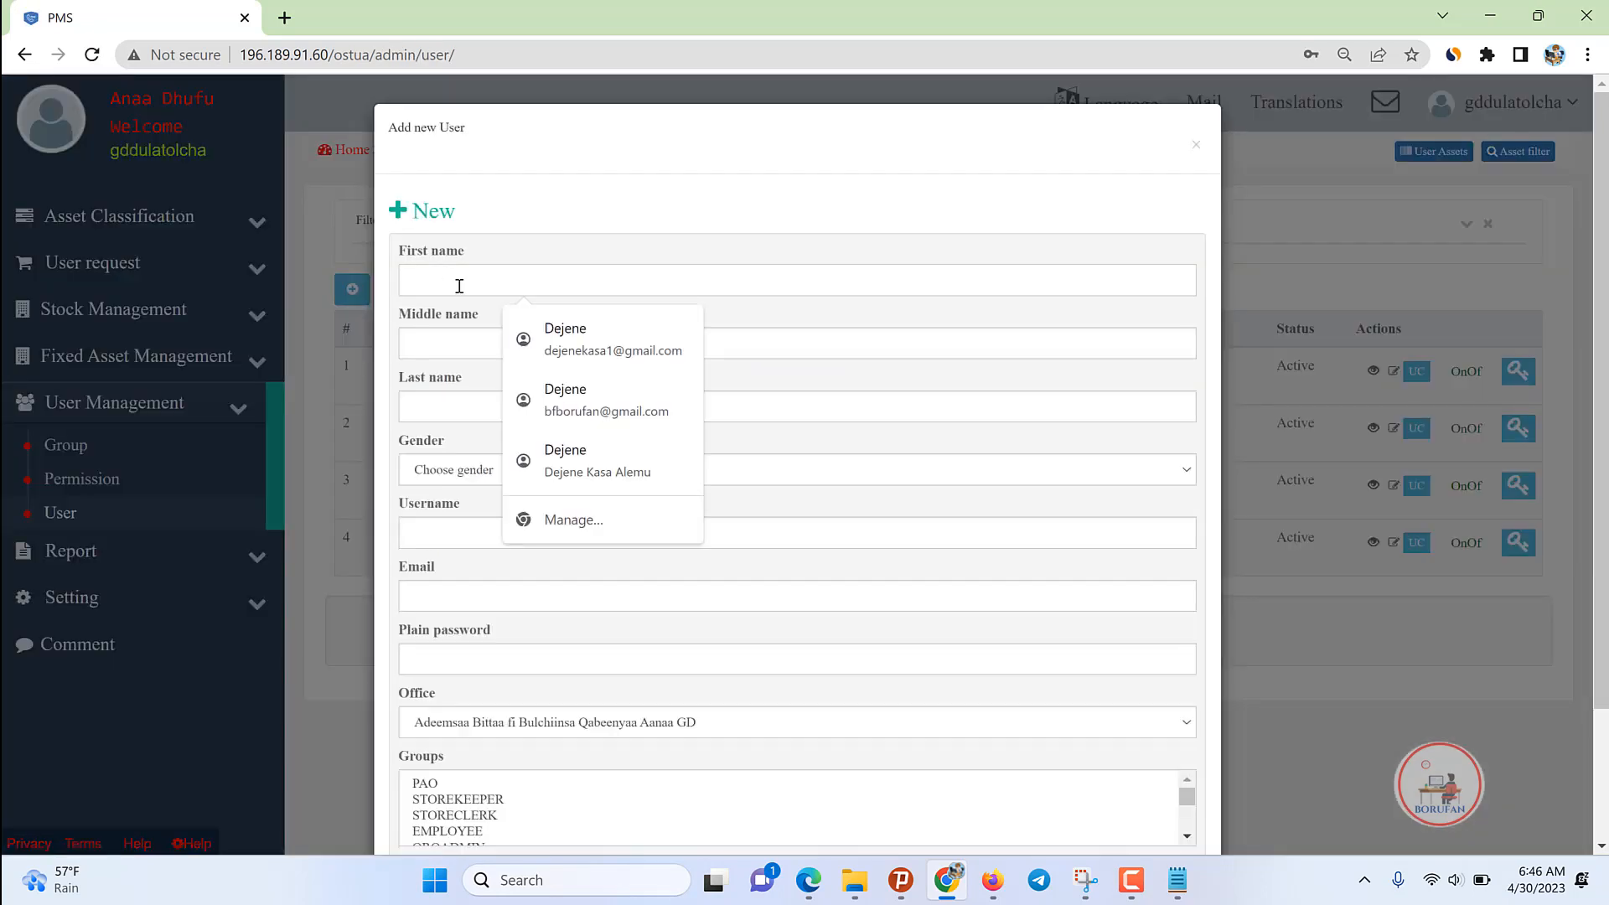
Step: Enter the director's first, middle and last names and set gender to Male
text(Di)
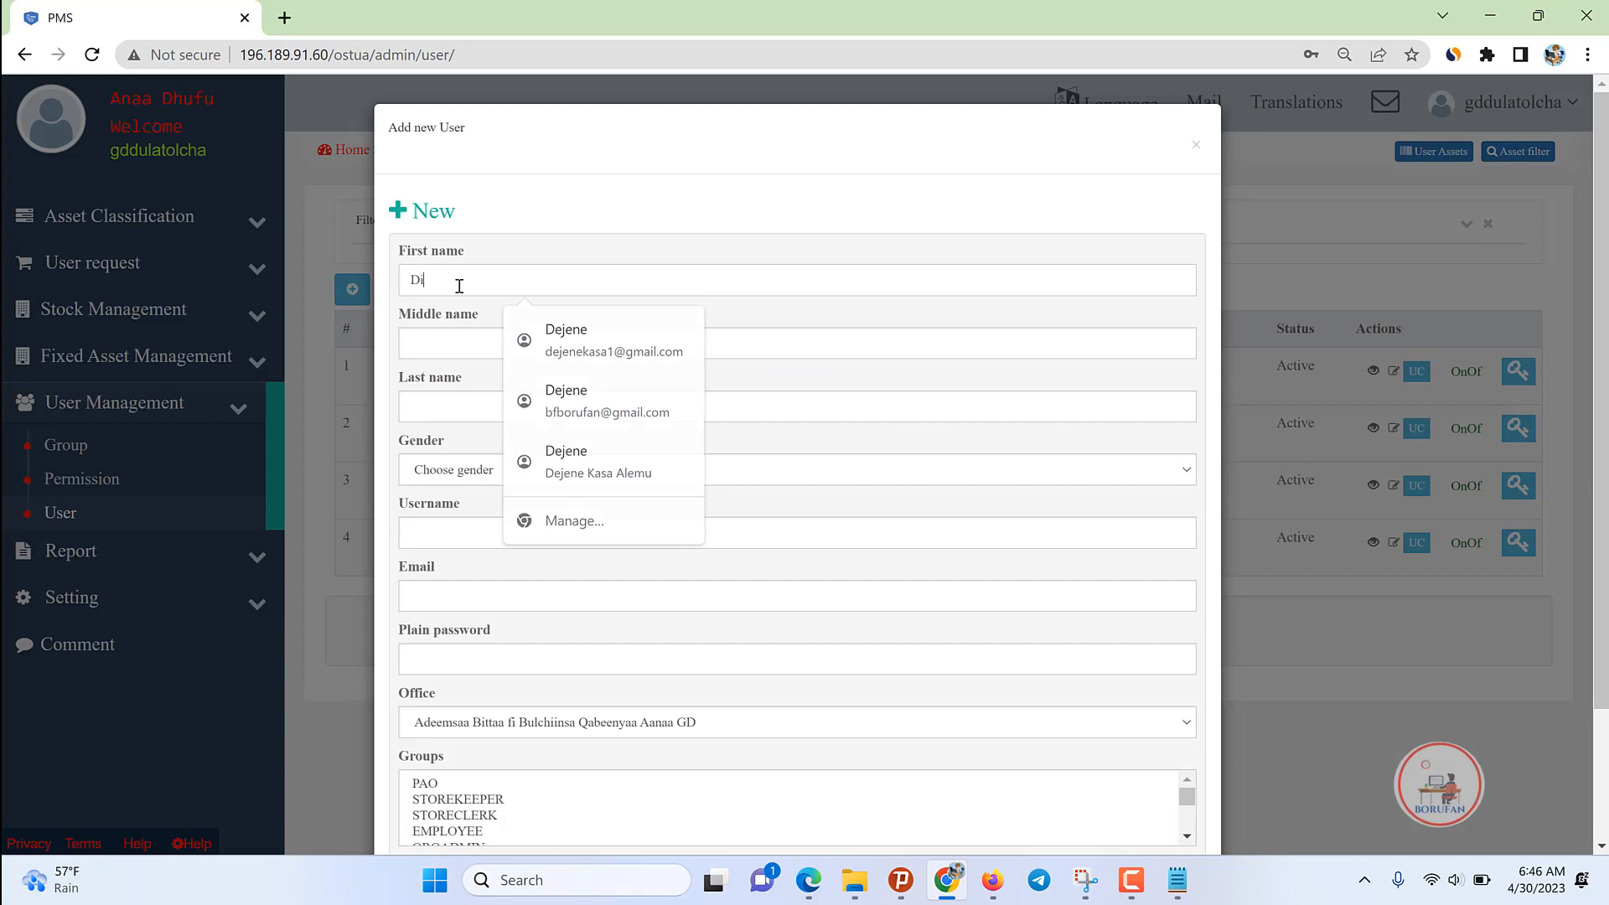
text(reba)
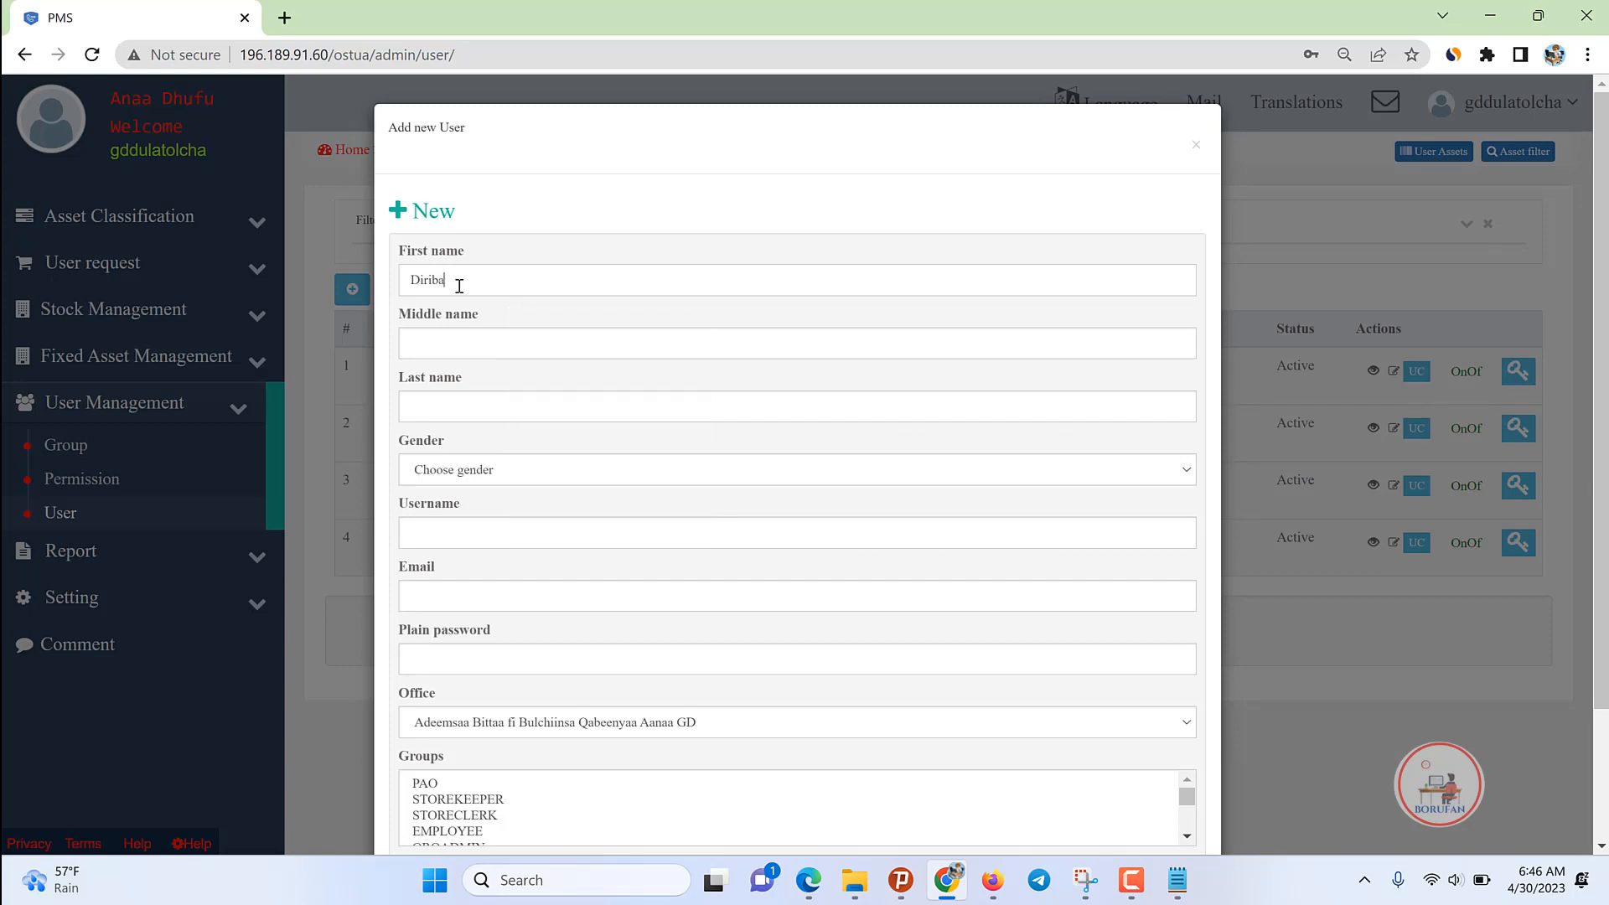
text(a)
key(Tab)
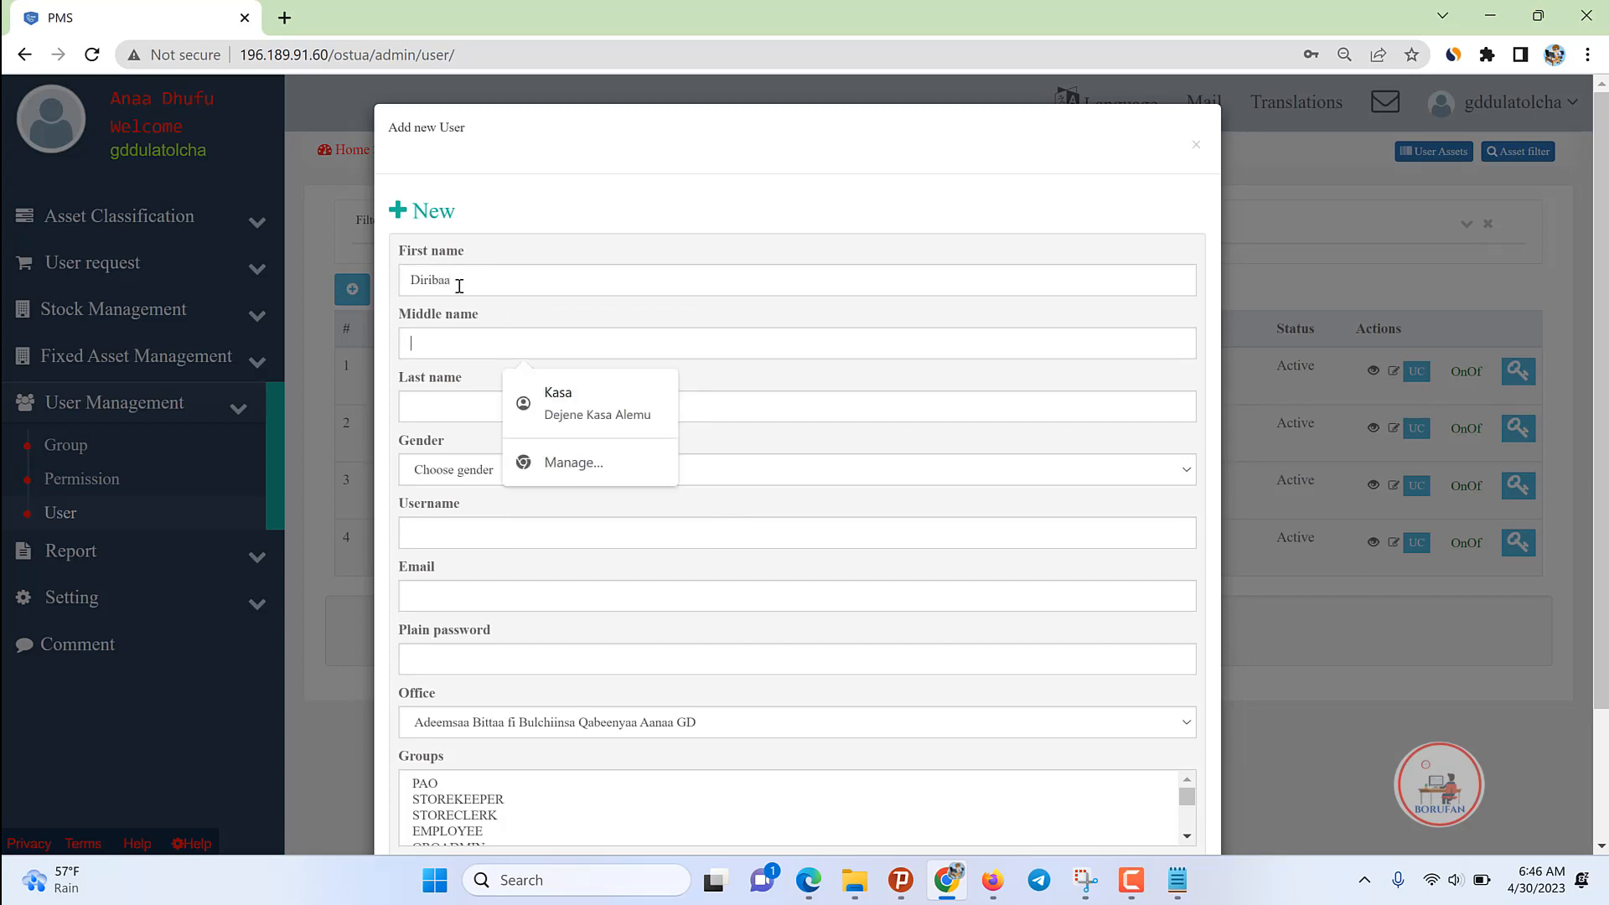
text(Director)
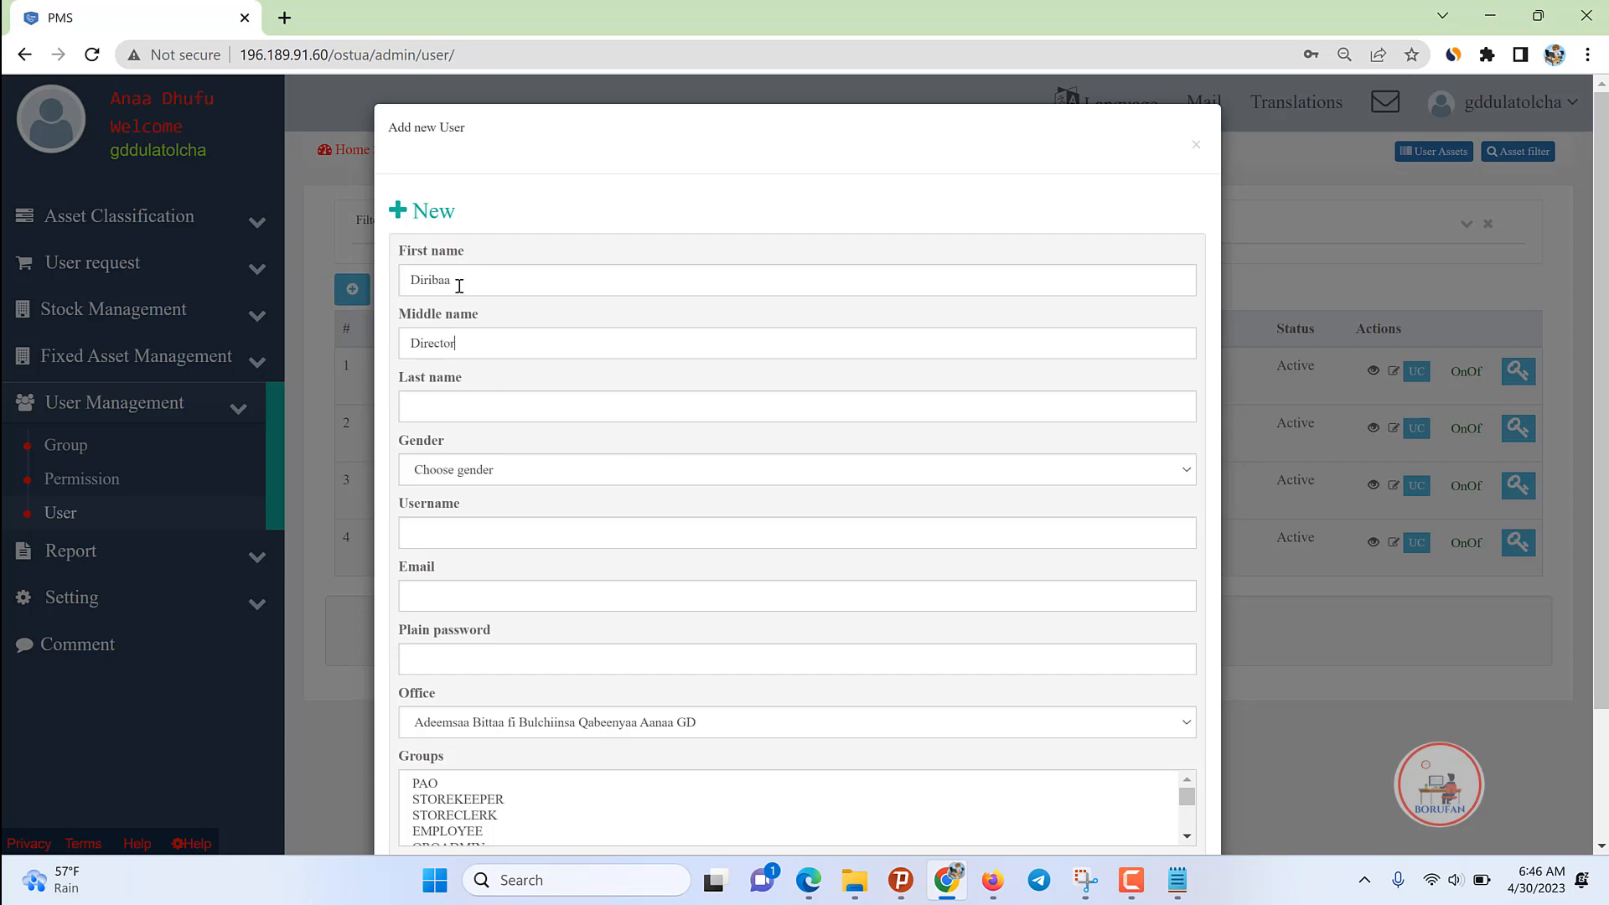
key(ctrl+a)
key(ctrl+c)
click(414, 407)
key(ctrl+v)
click(461, 469)
click(444, 511)
click(1131, 880)
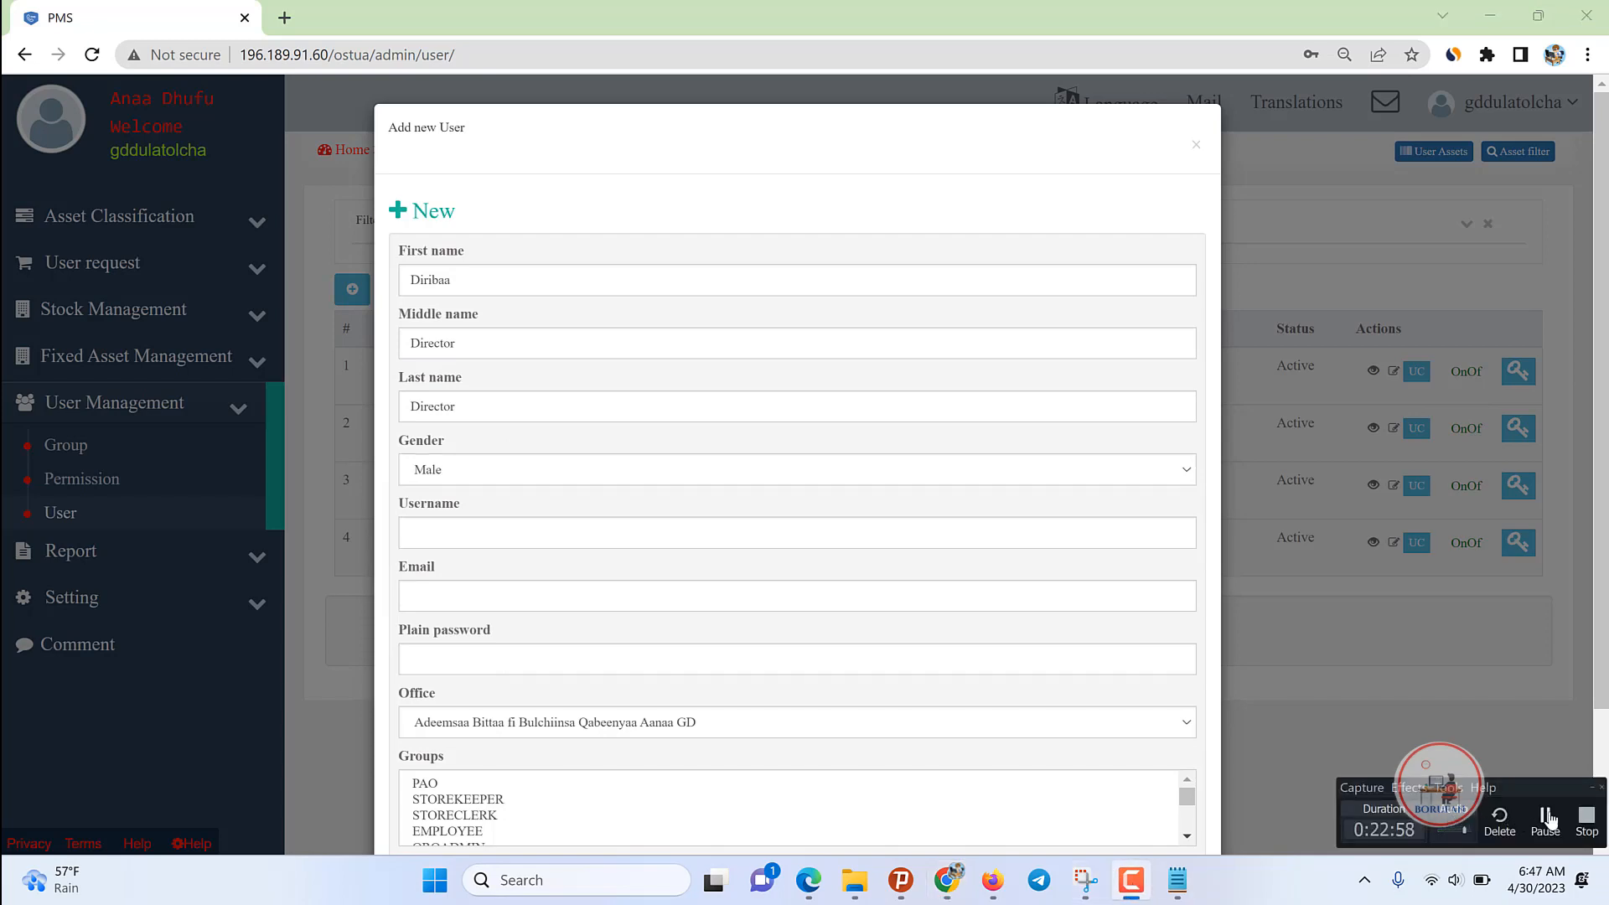
Step: Fill in the director's username, a matching Gmail address, and a saved password
click(422, 526)
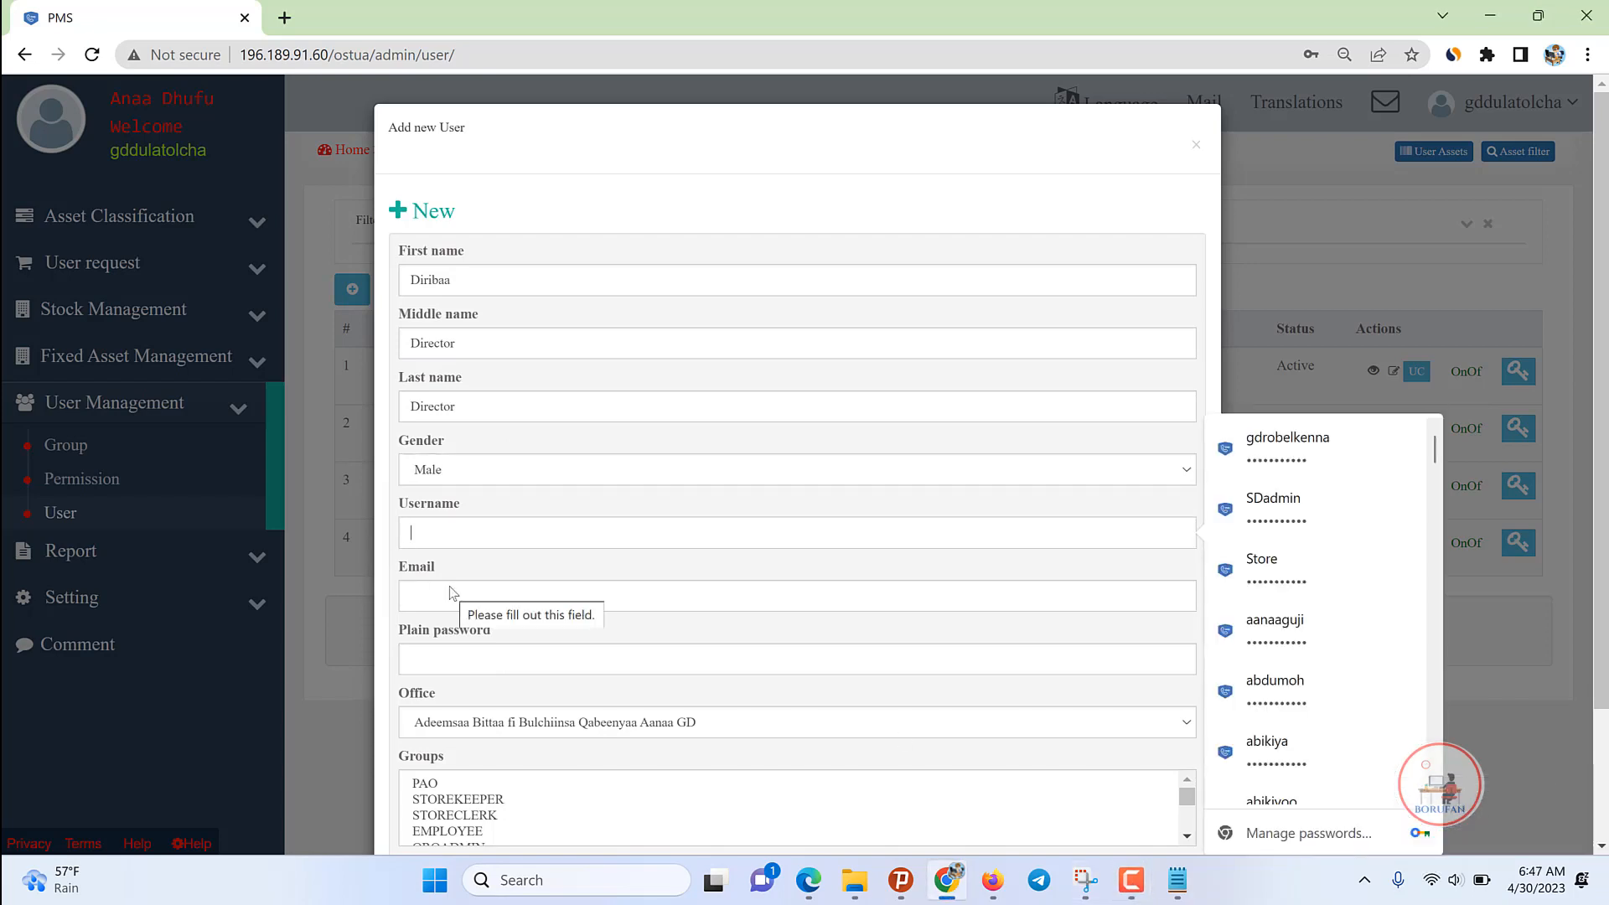
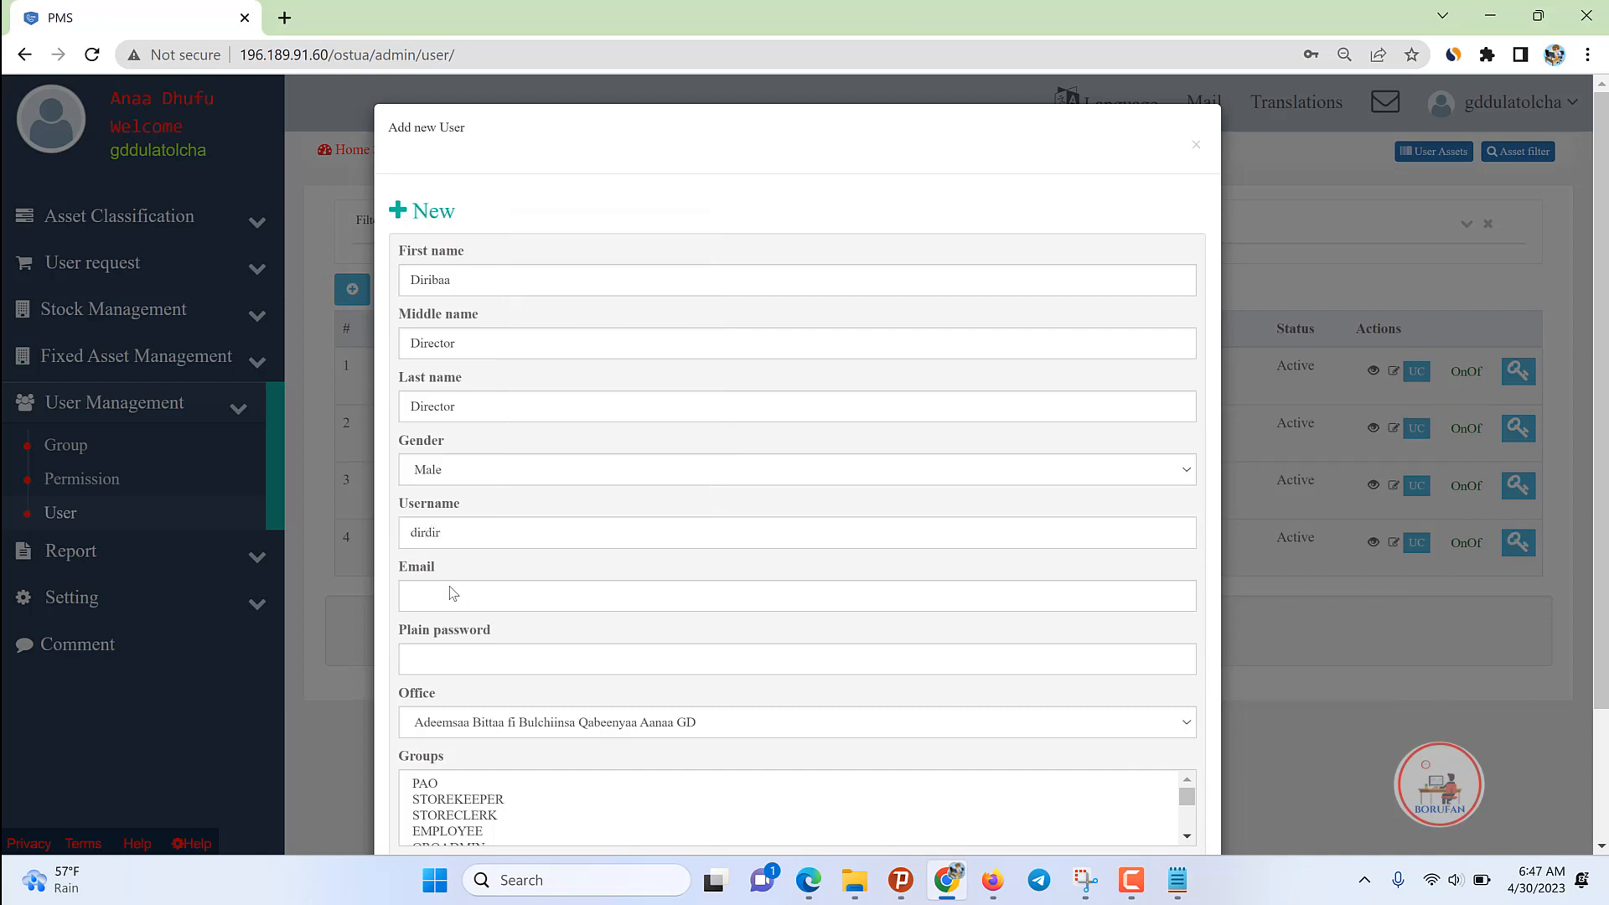
key(ctrl+a)
key(ctrl+c)
click(471, 590)
key(ctrl+v)
text(@gmail.com)
click(577, 659)
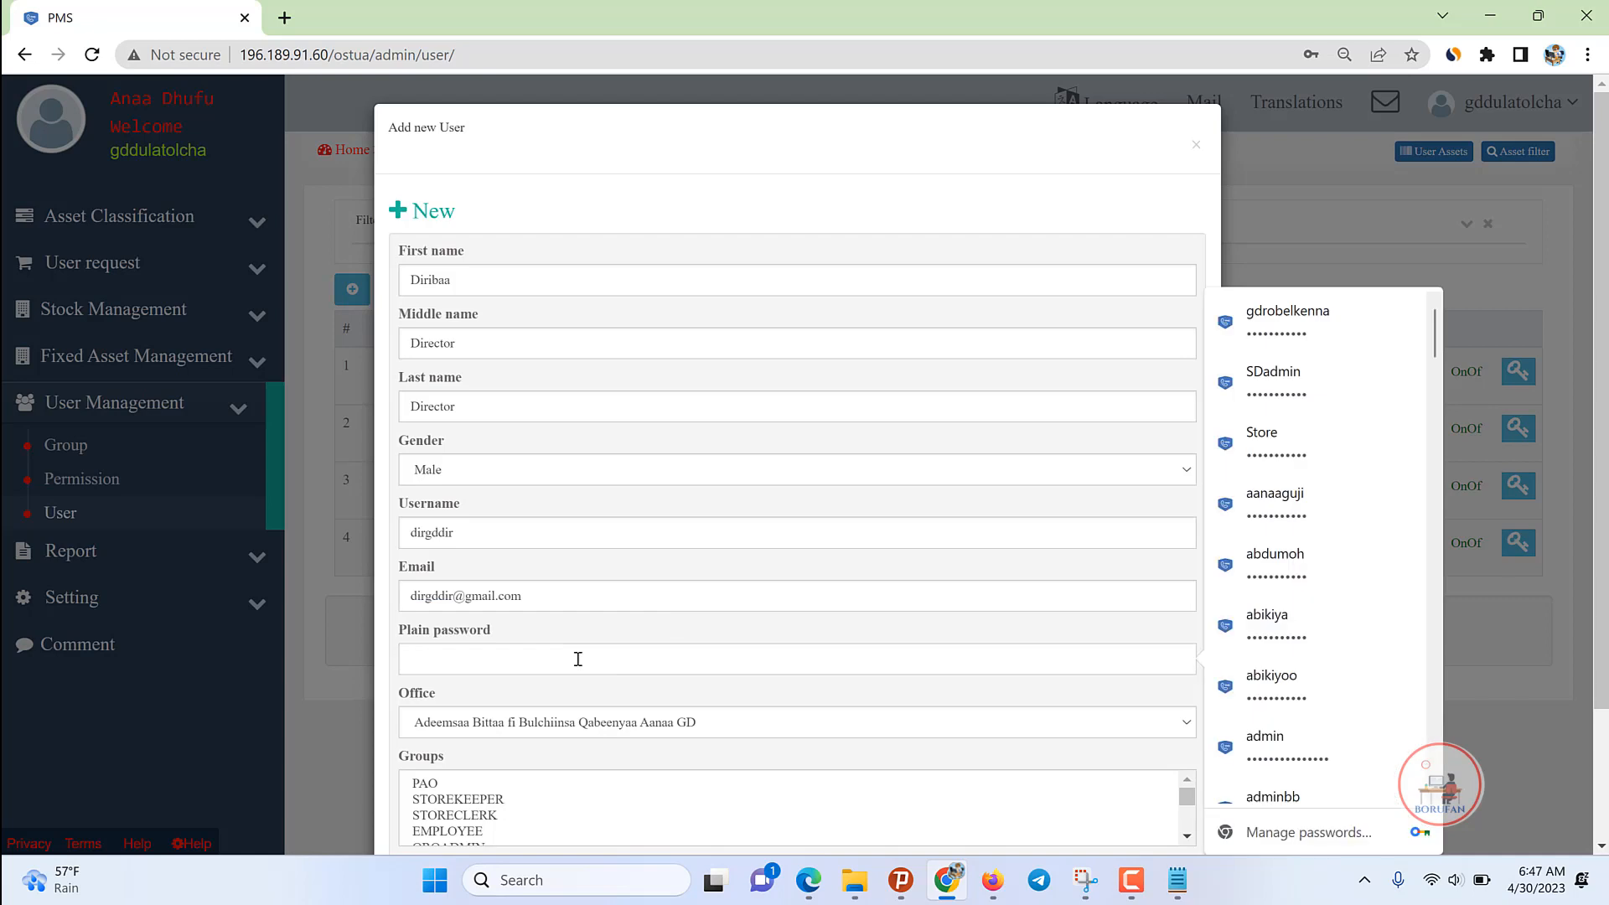
text(••••••••••)
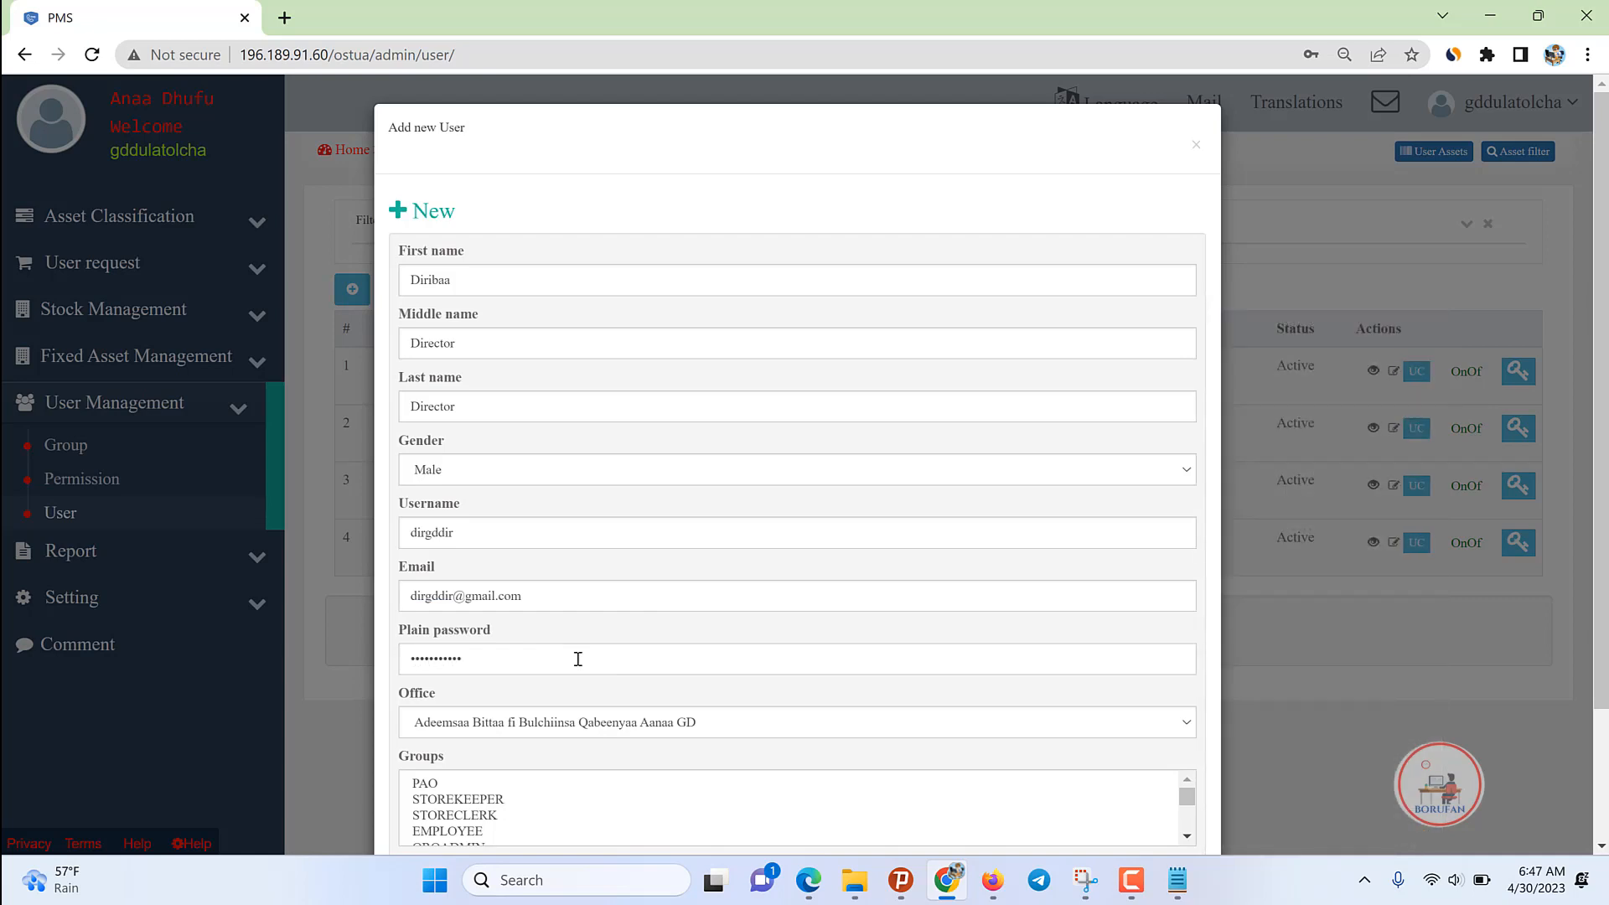
key(BackSpace)
key(BackSpace)
key(BackSpace)
key(BackSpace)
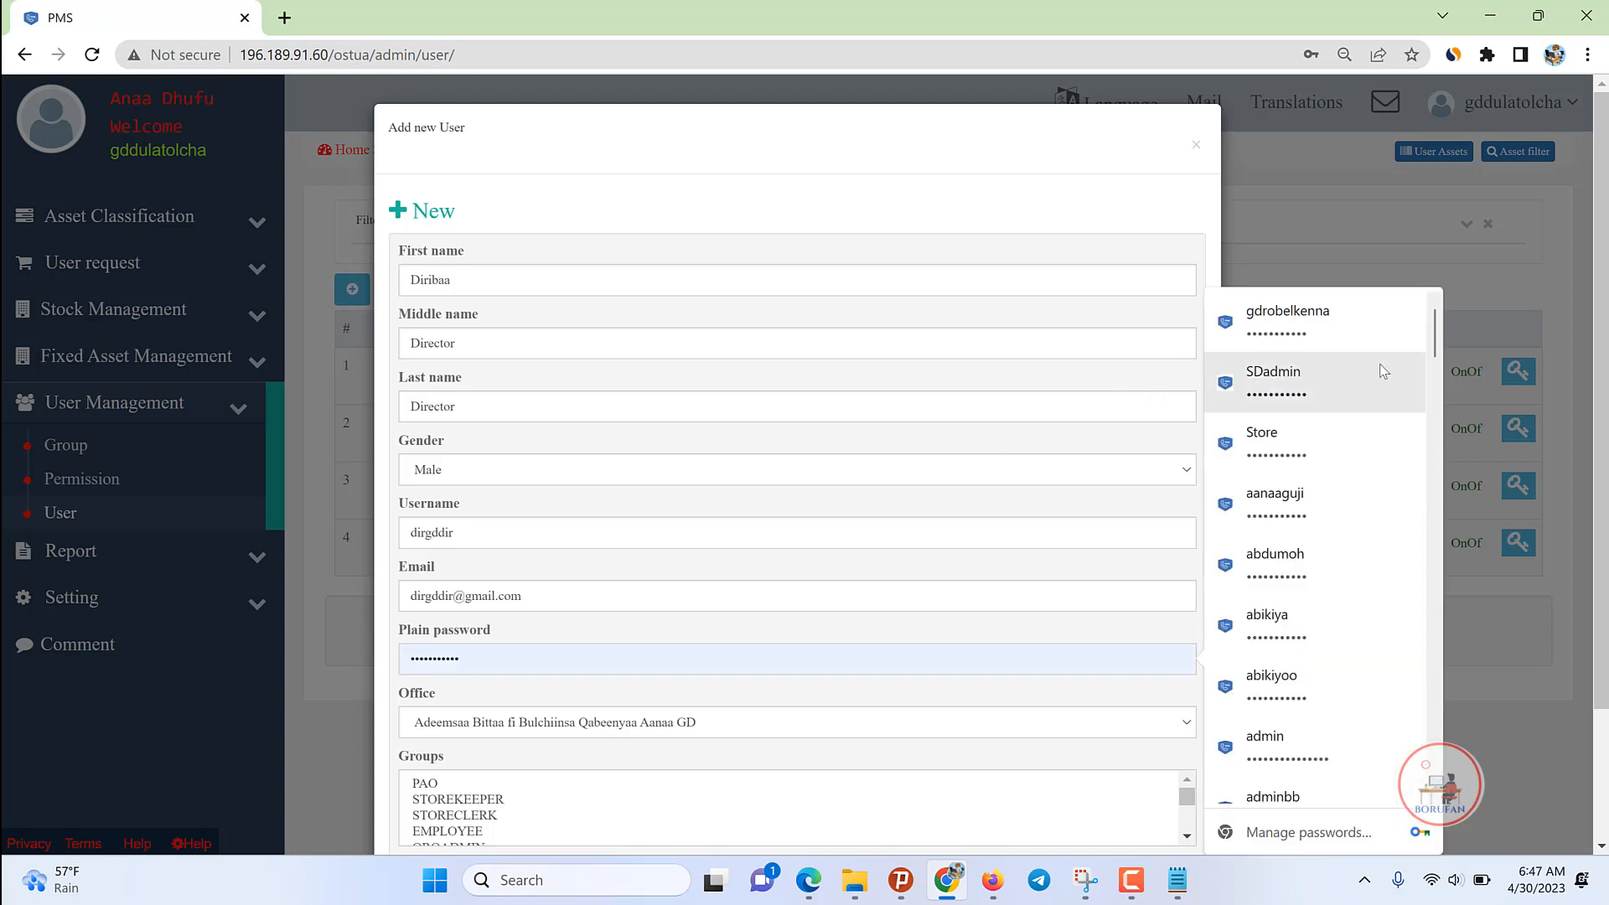
click(1284, 322)
Step: Assign the new user to the DIRECTOR group and add the account
scroll(571, 525, down, 2)
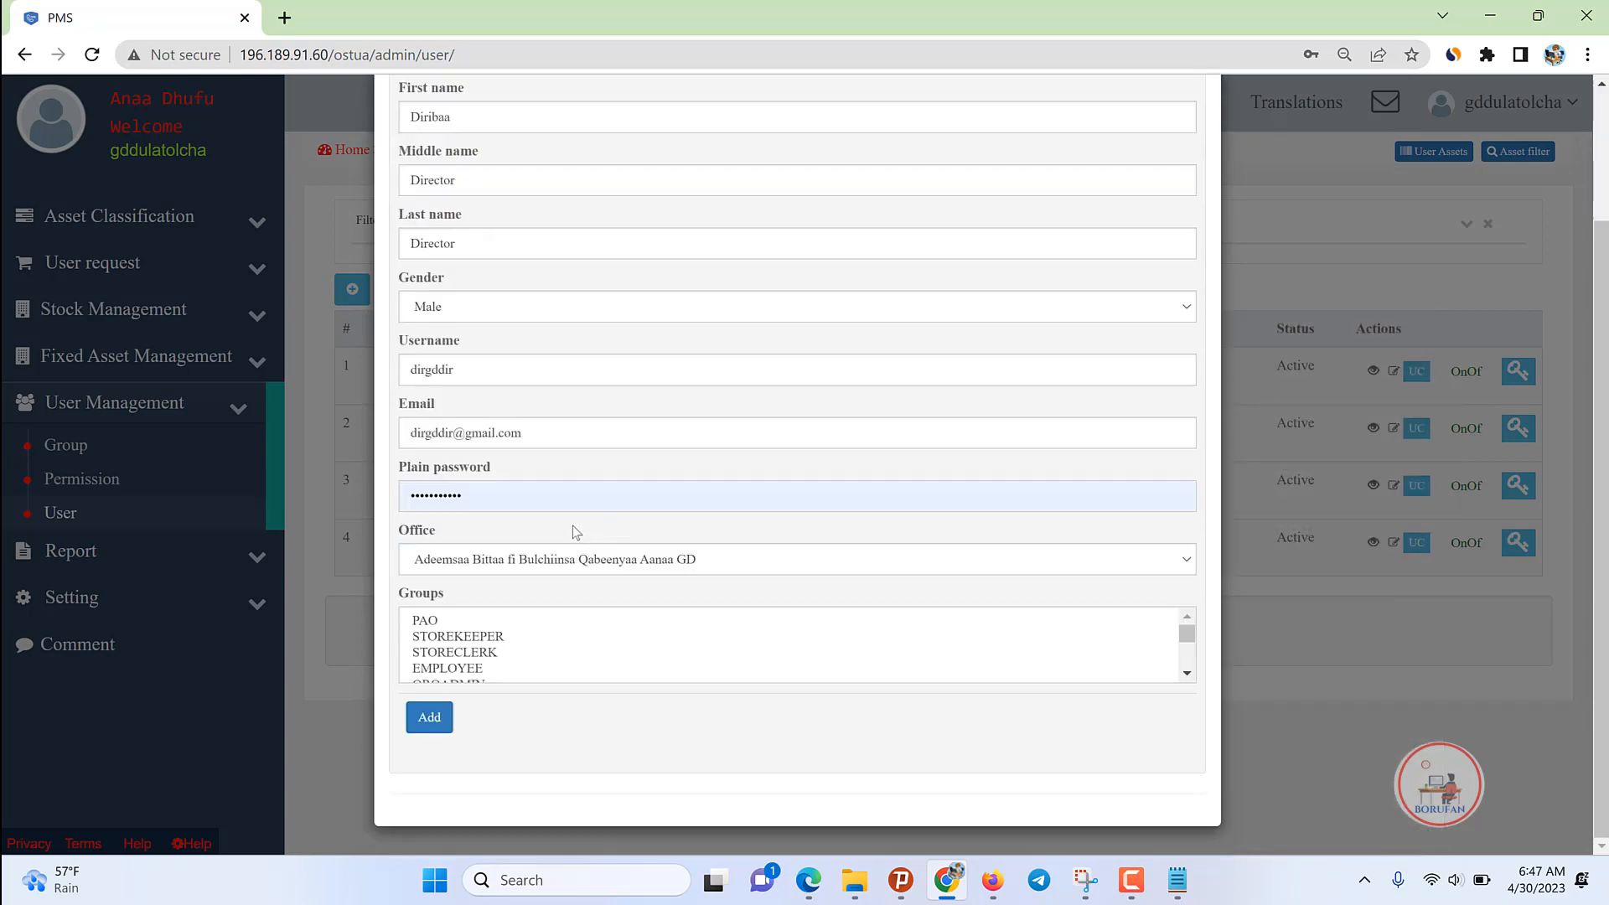
click(458, 654)
key(d)
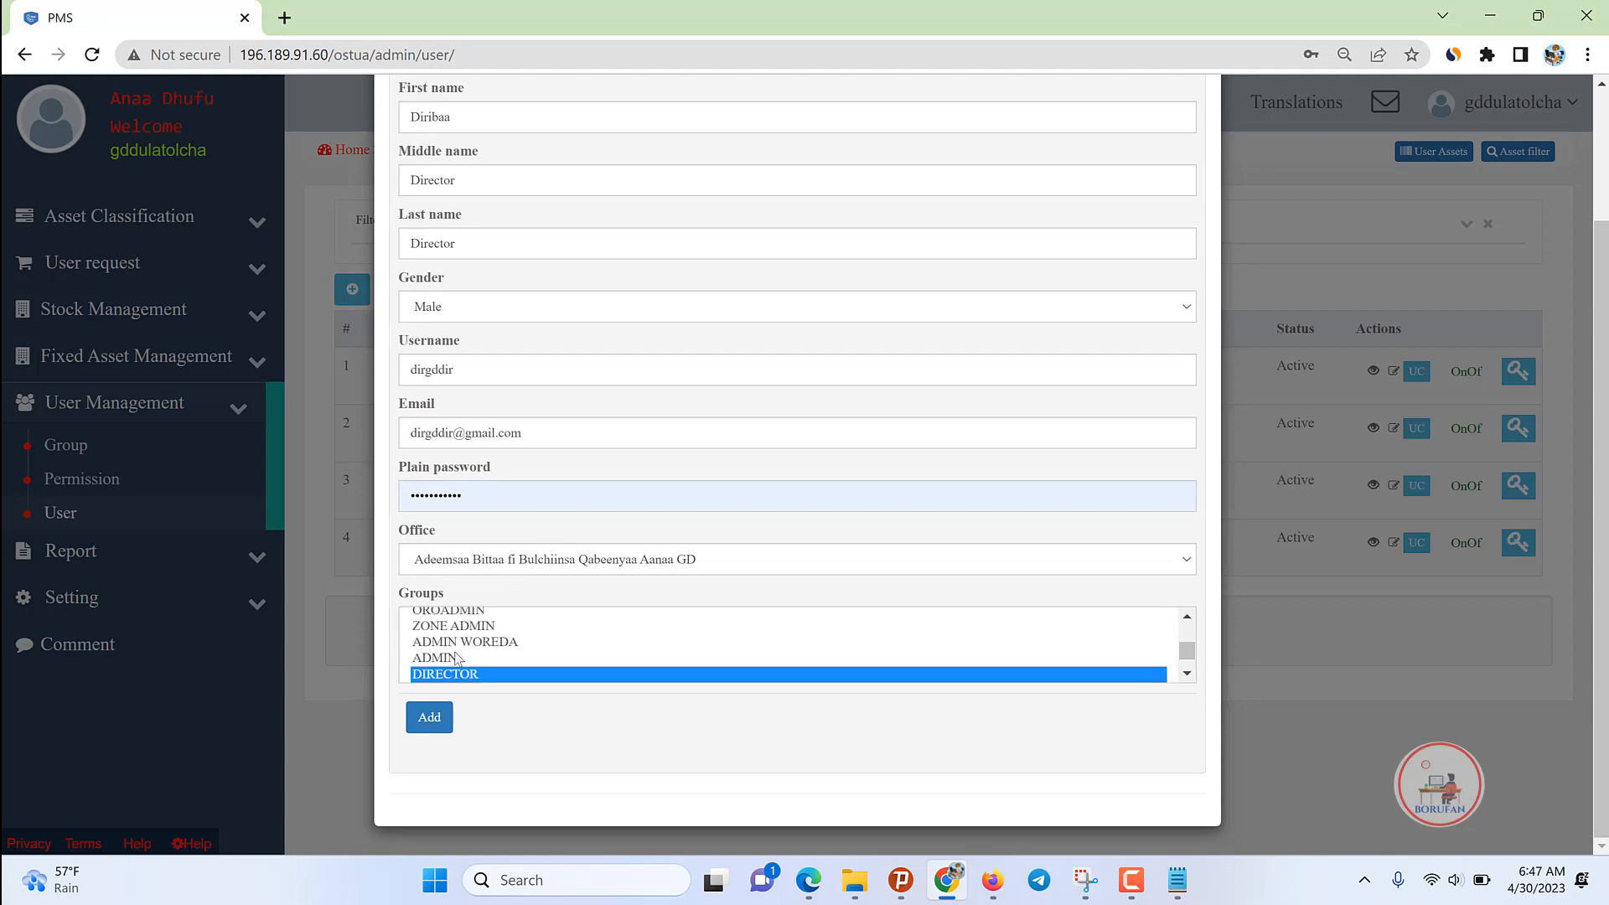
click(429, 719)
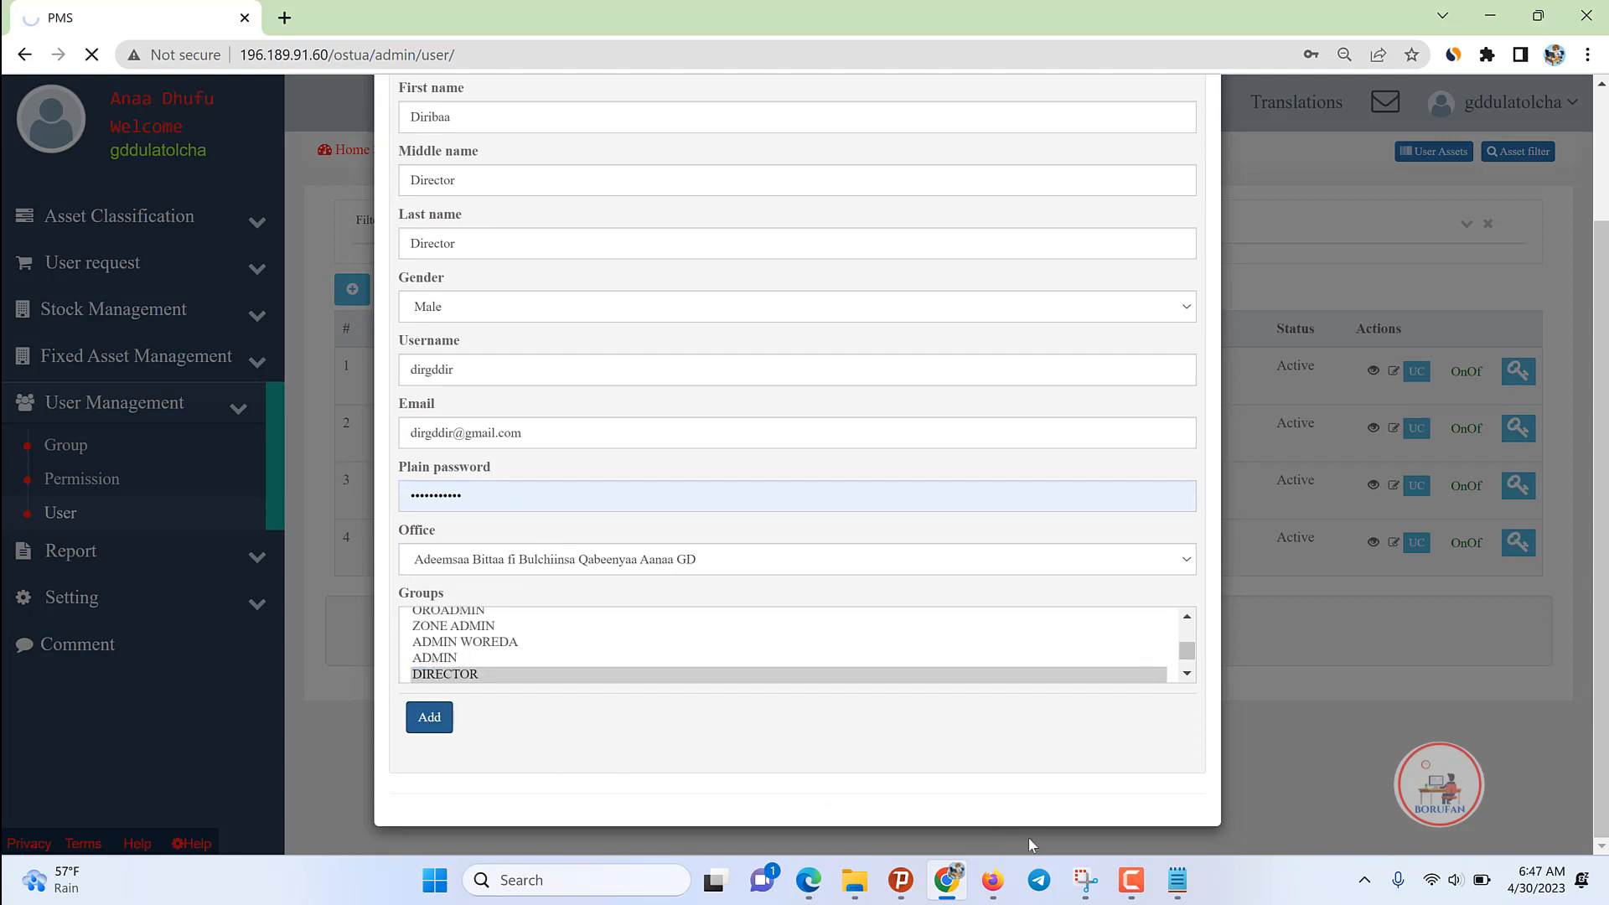
click(1176, 882)
Step: Add 'Director / Abbaa Adeemsaa' and 'Employee Hojjeetaa' lines below Store Cleck in the notes
click(1360, 442)
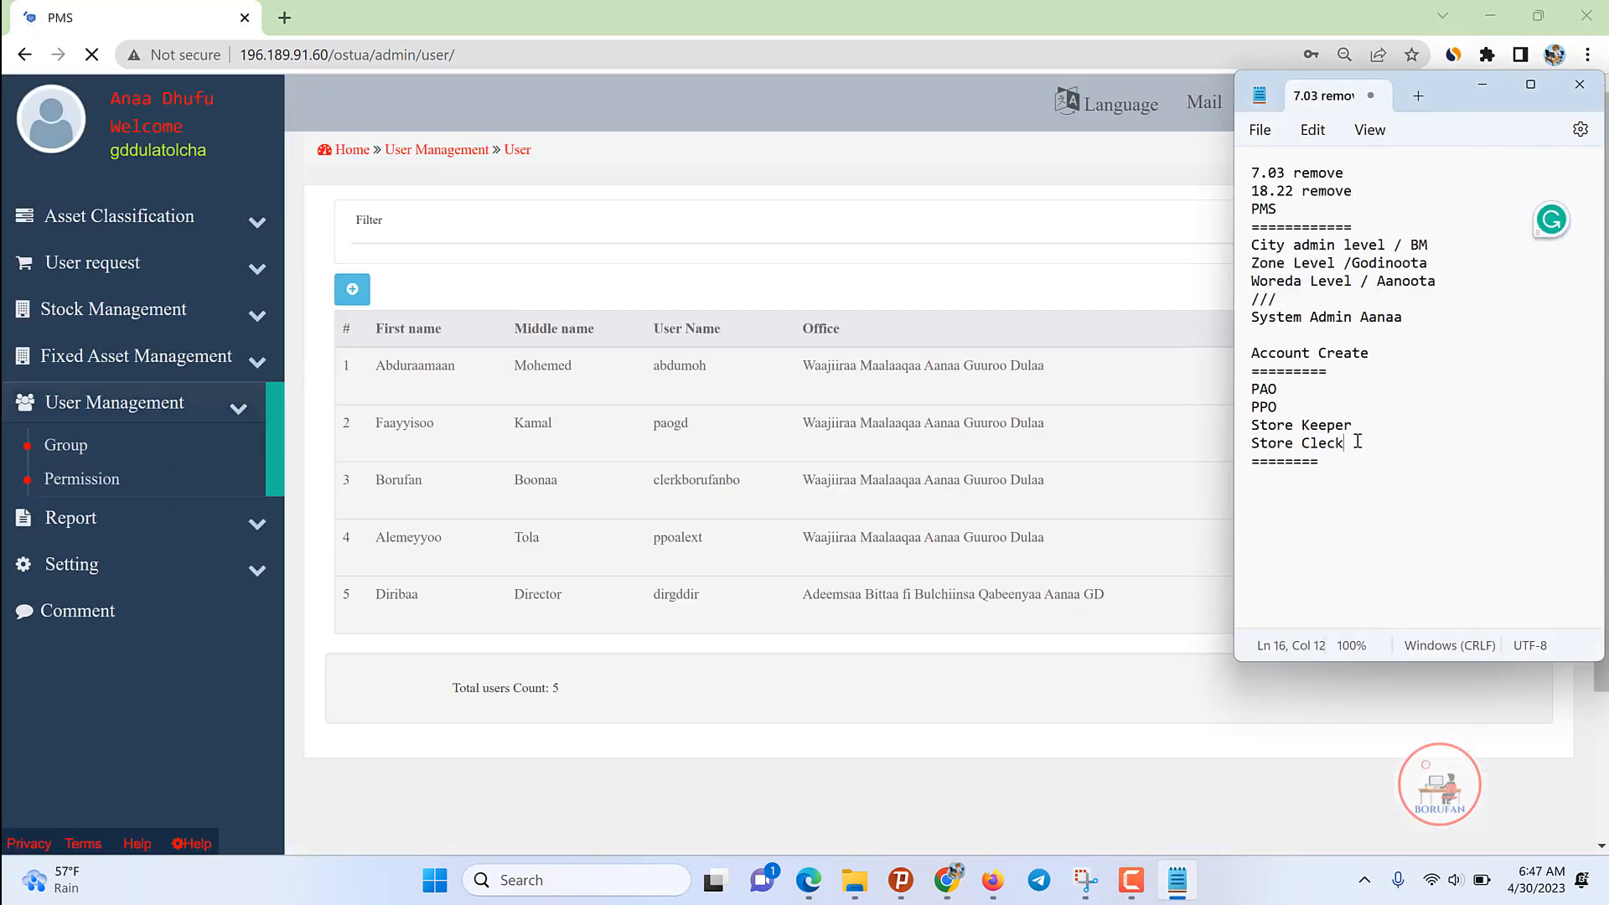
key(Return)
key(Return)
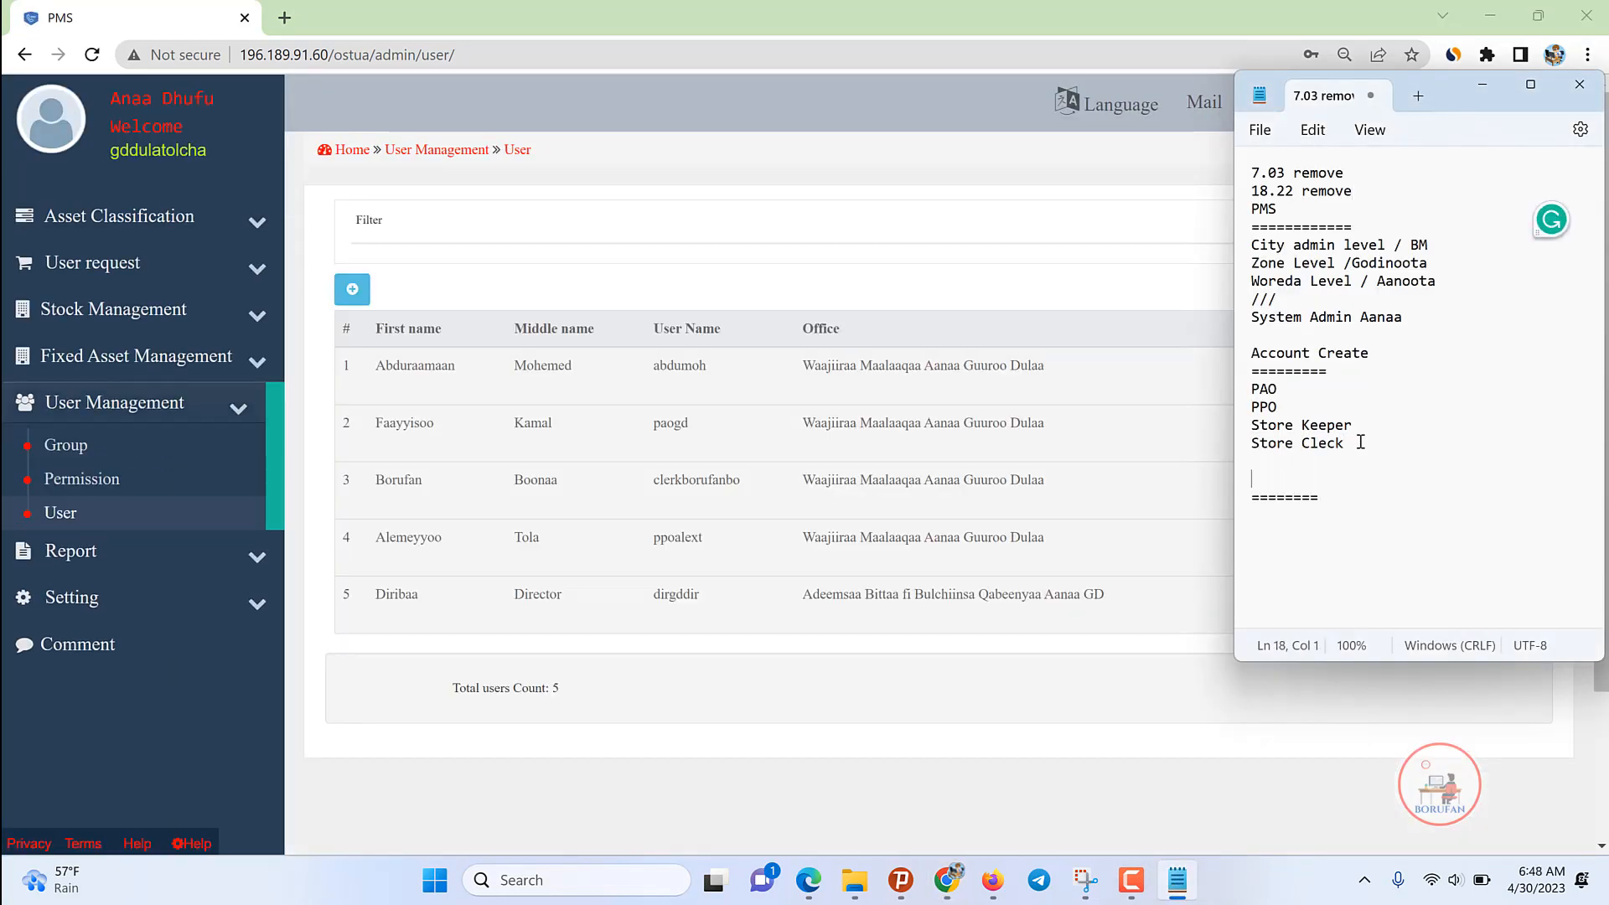
text(Director / Abbaa Adeemsaa)
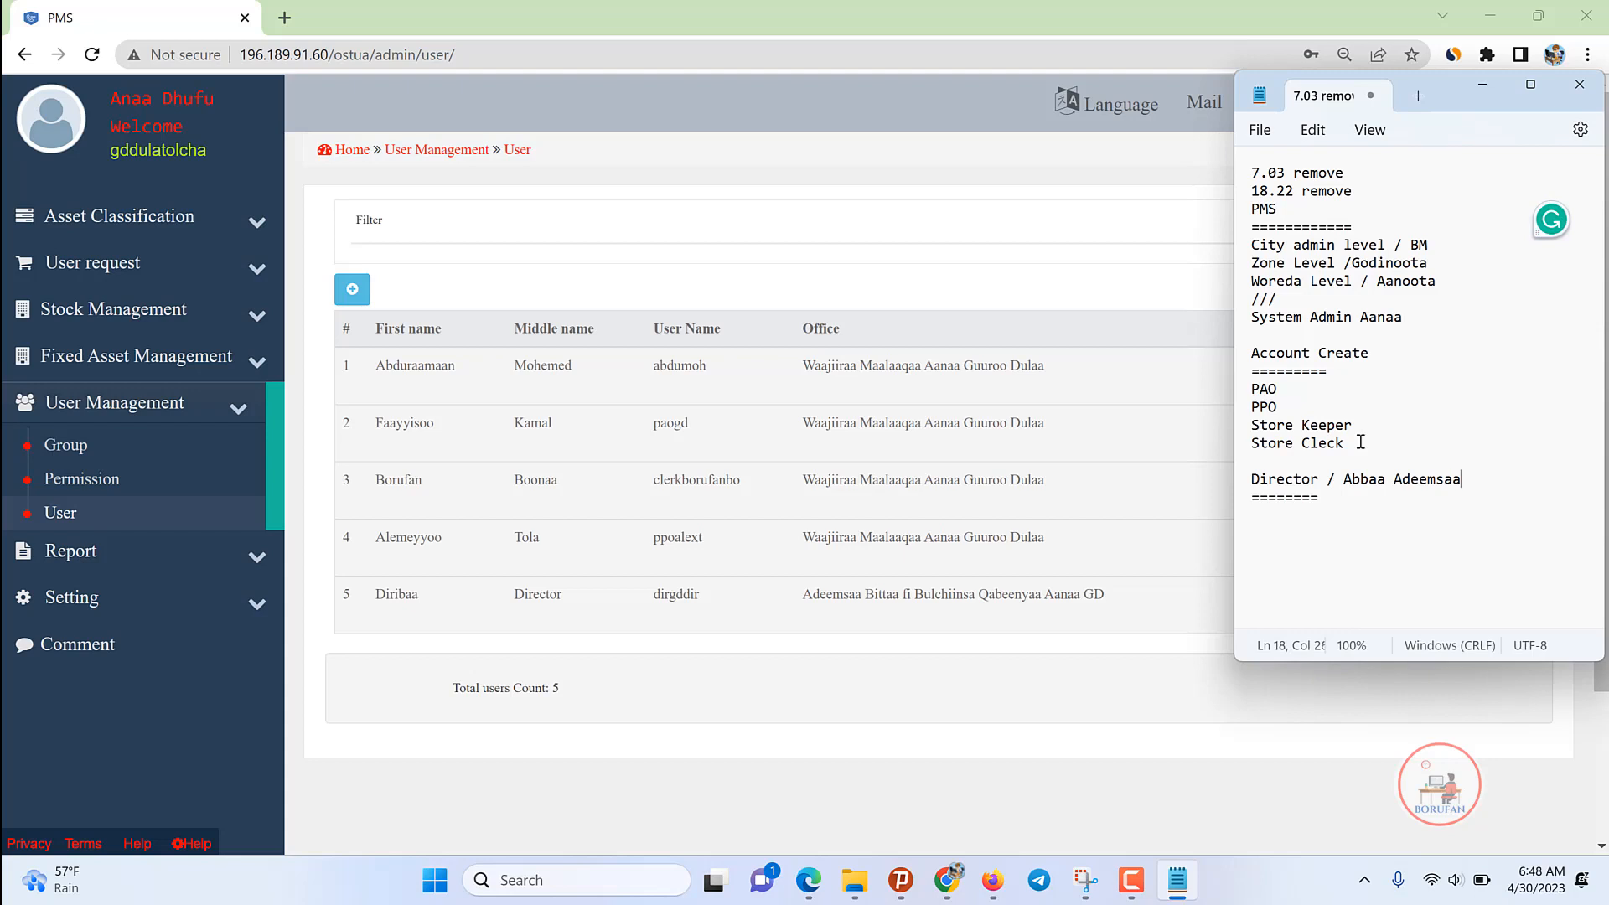
key(Return)
text(Employee Hojjeetaa)
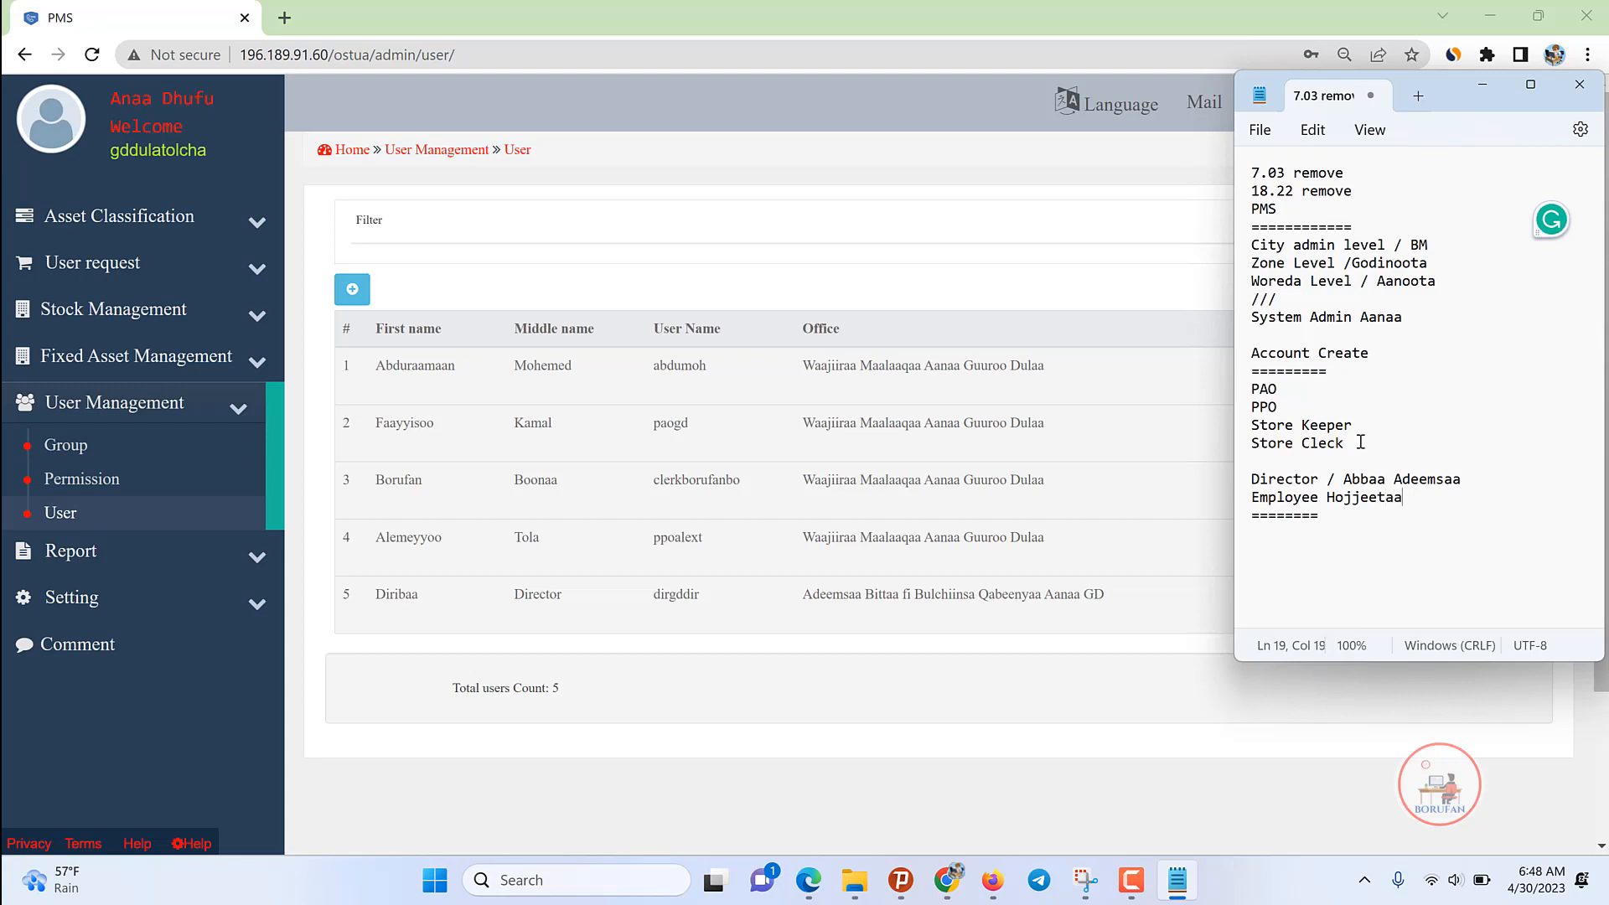
Step: Start a new user and enter the employee's three names with gender Male
click(1140, 595)
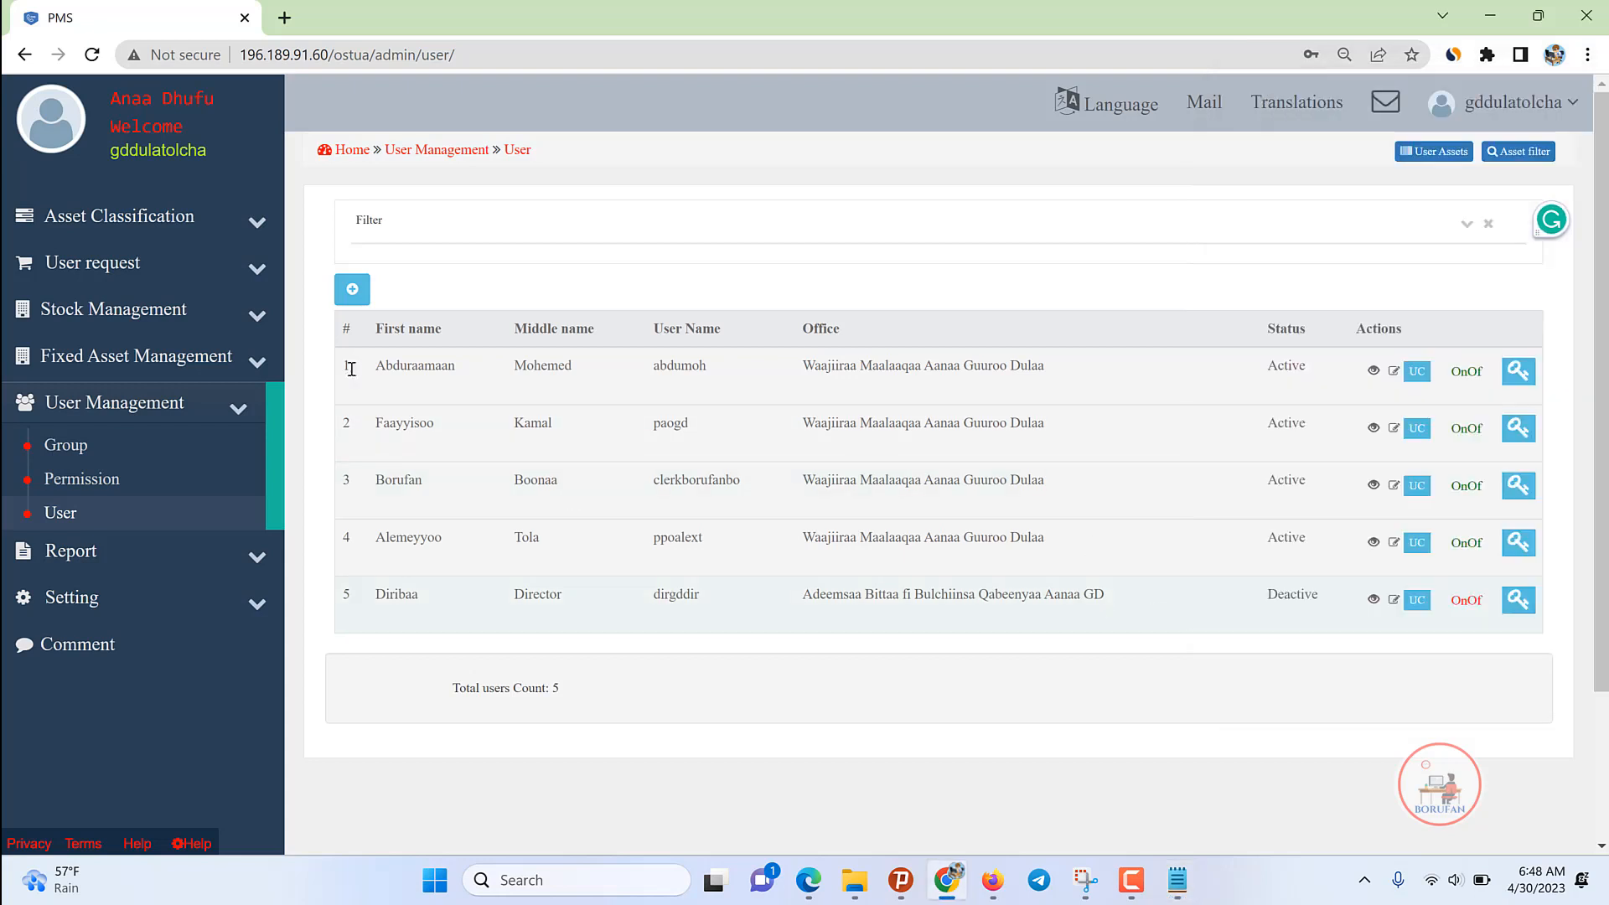
click(352, 286)
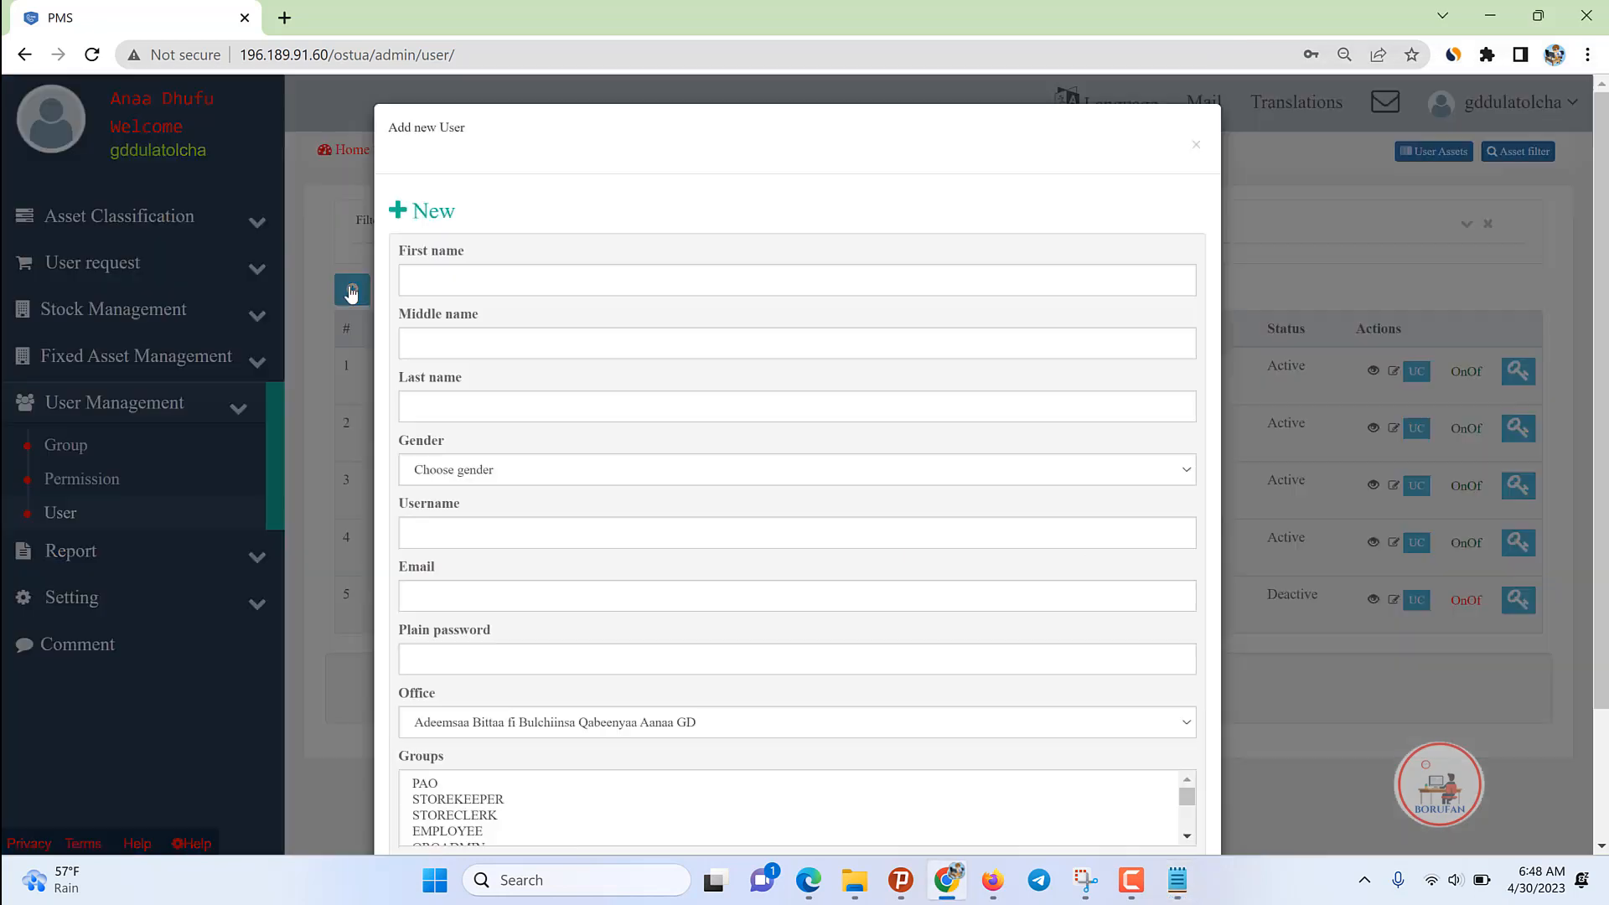
click(450, 293)
key(Tab)
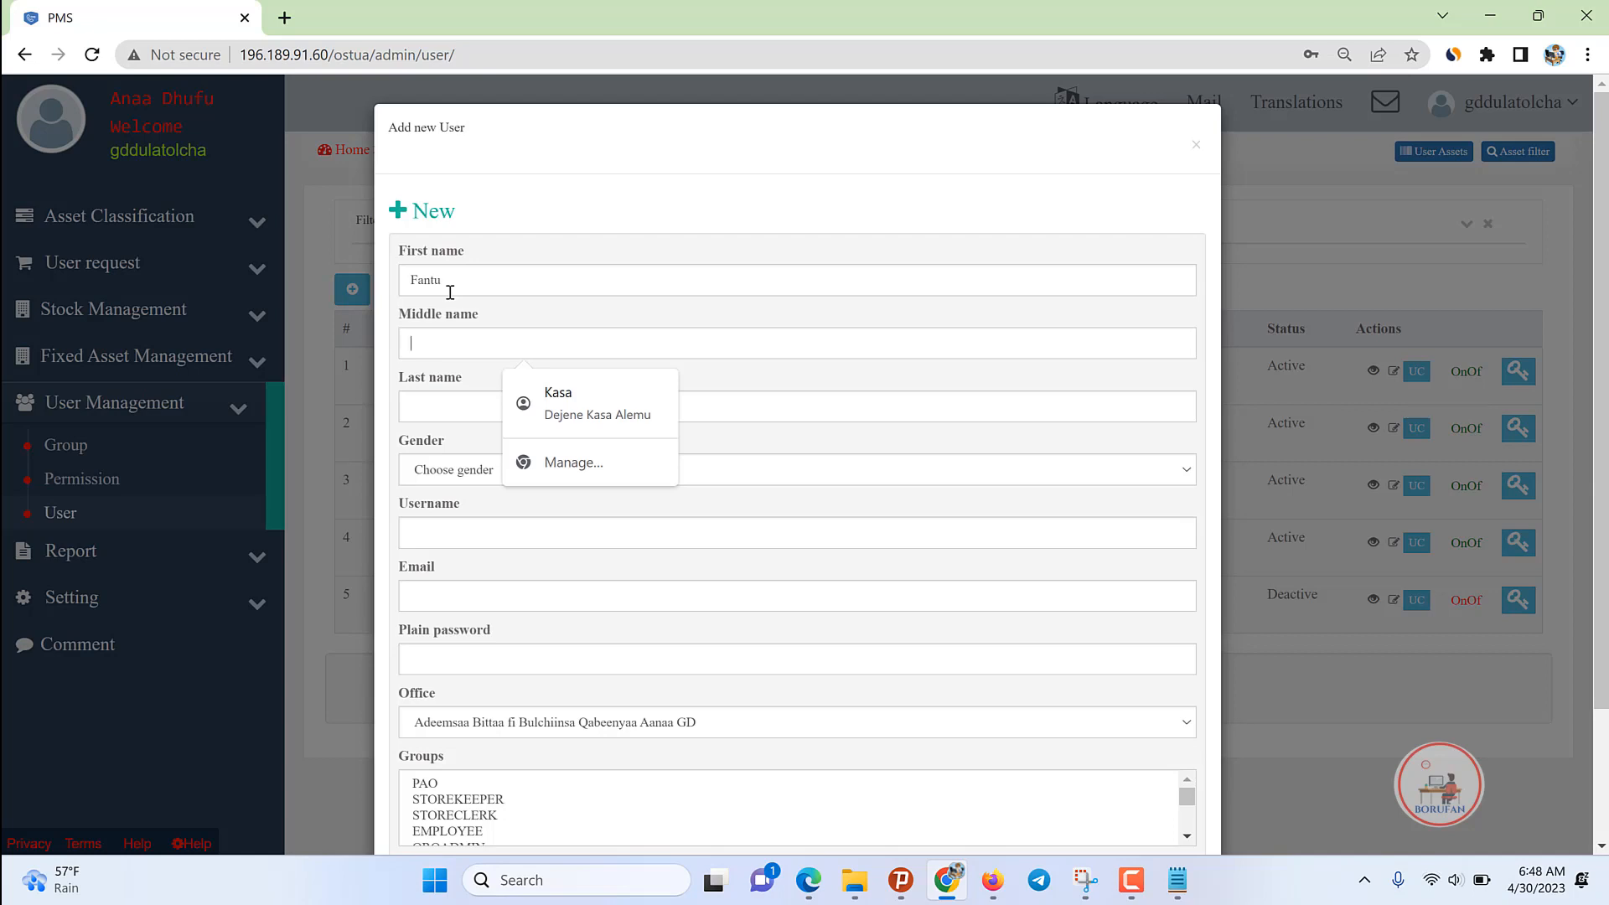
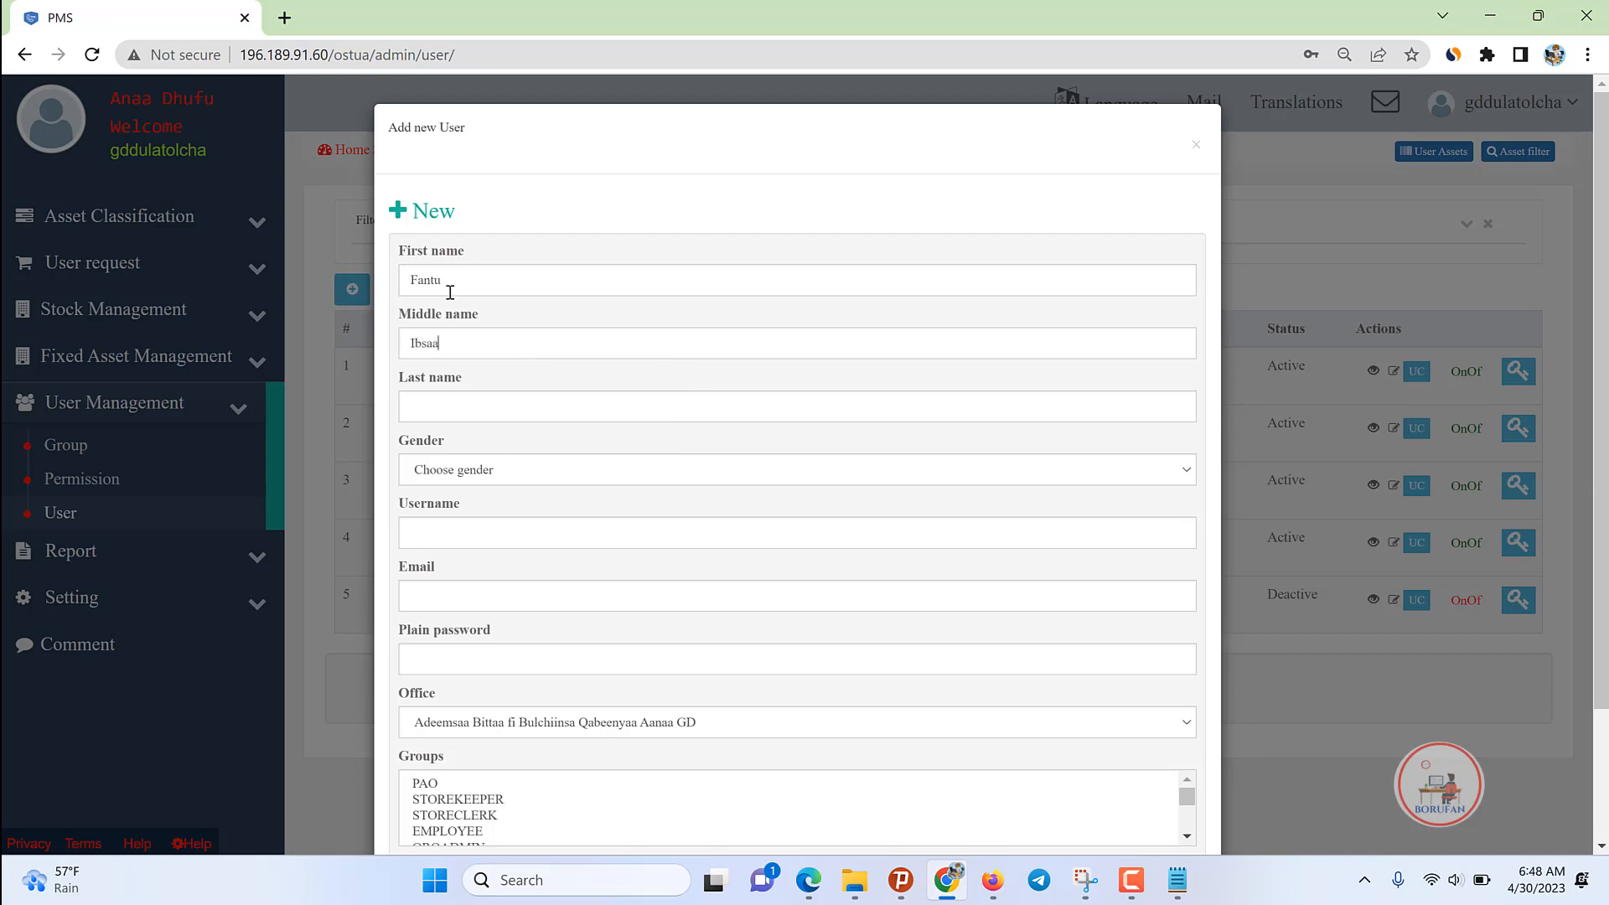
key(Tab)
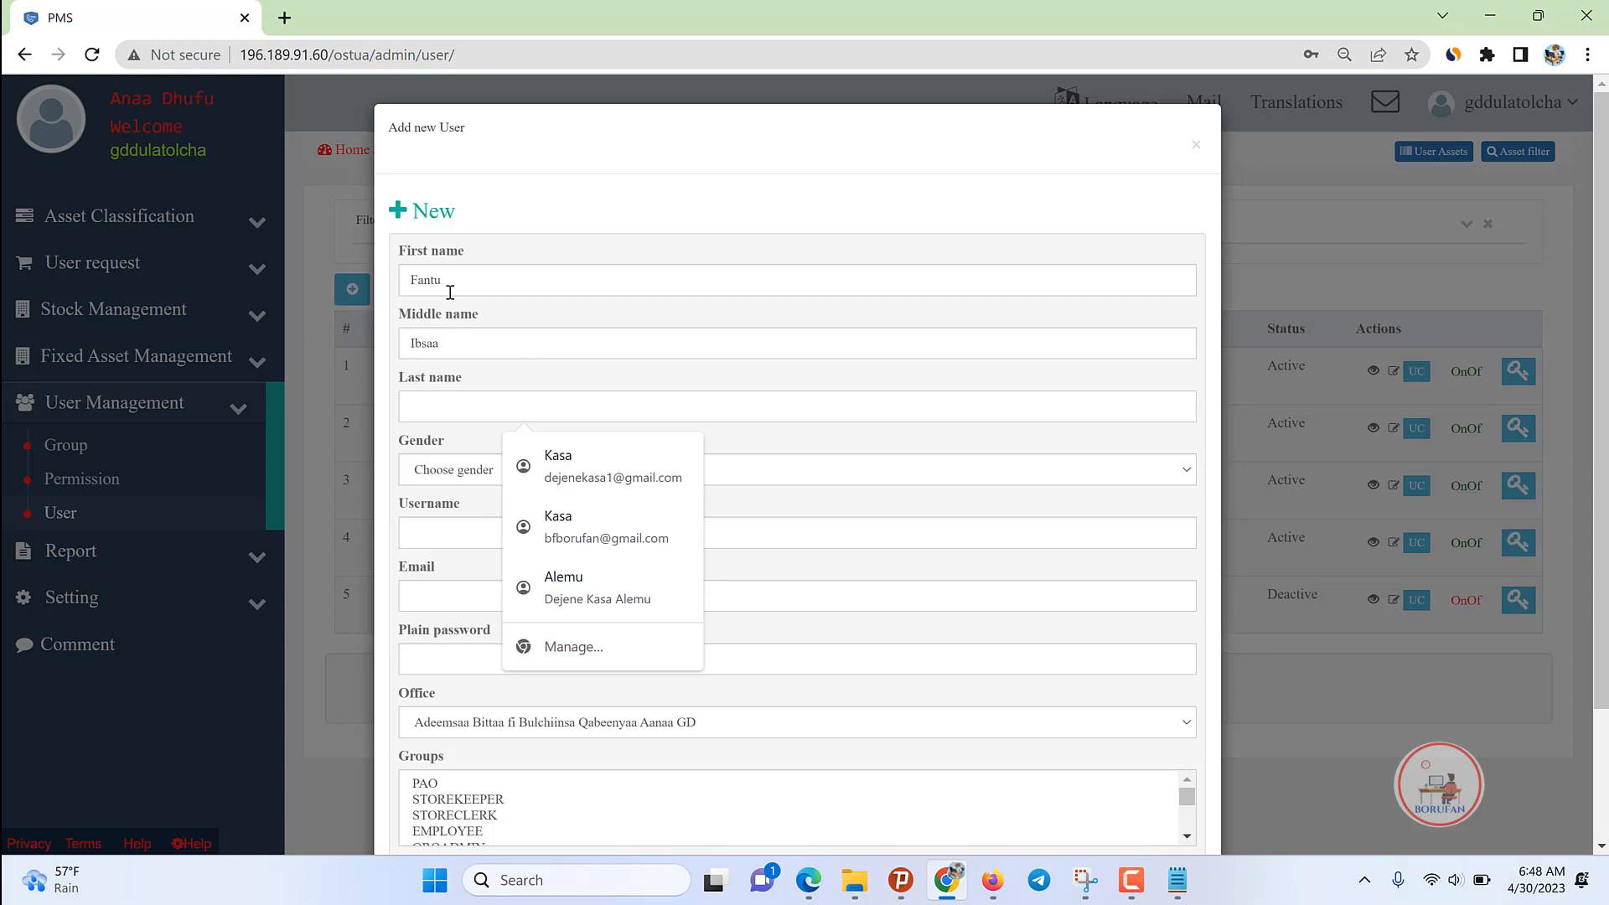
text(Empl)
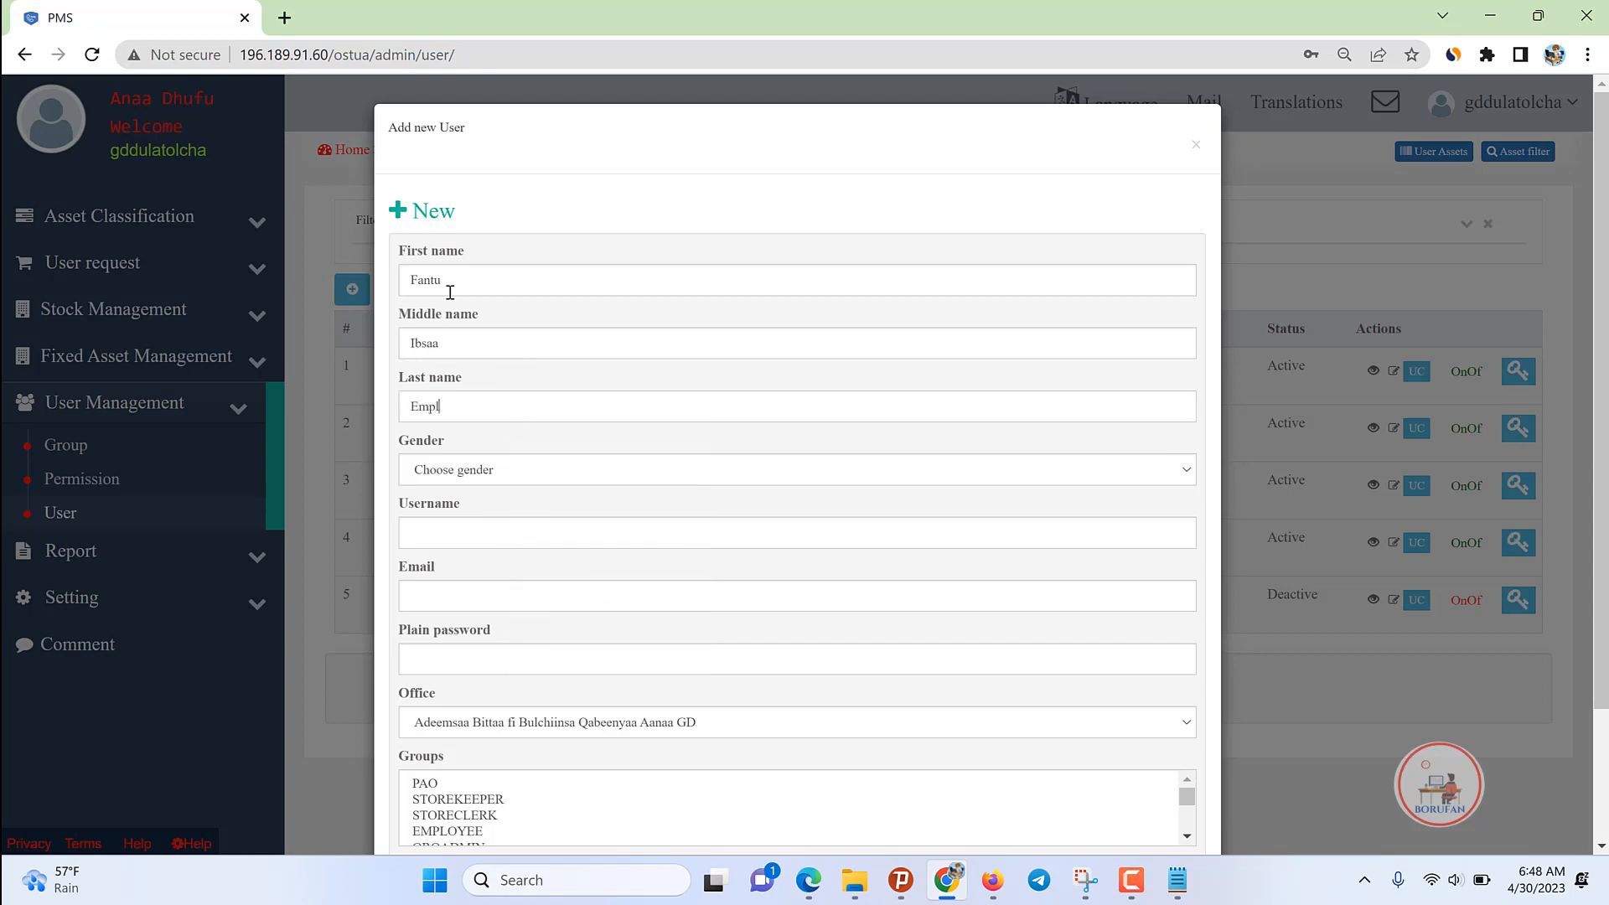
key(BackSpace)
key(BackSpace)
key(BackSpace)
key(Tab)
key(Down)
key(Tab)
Step: Enter the employee's username, reuse it for the email, and fill a saved password
text(fantuemployee)
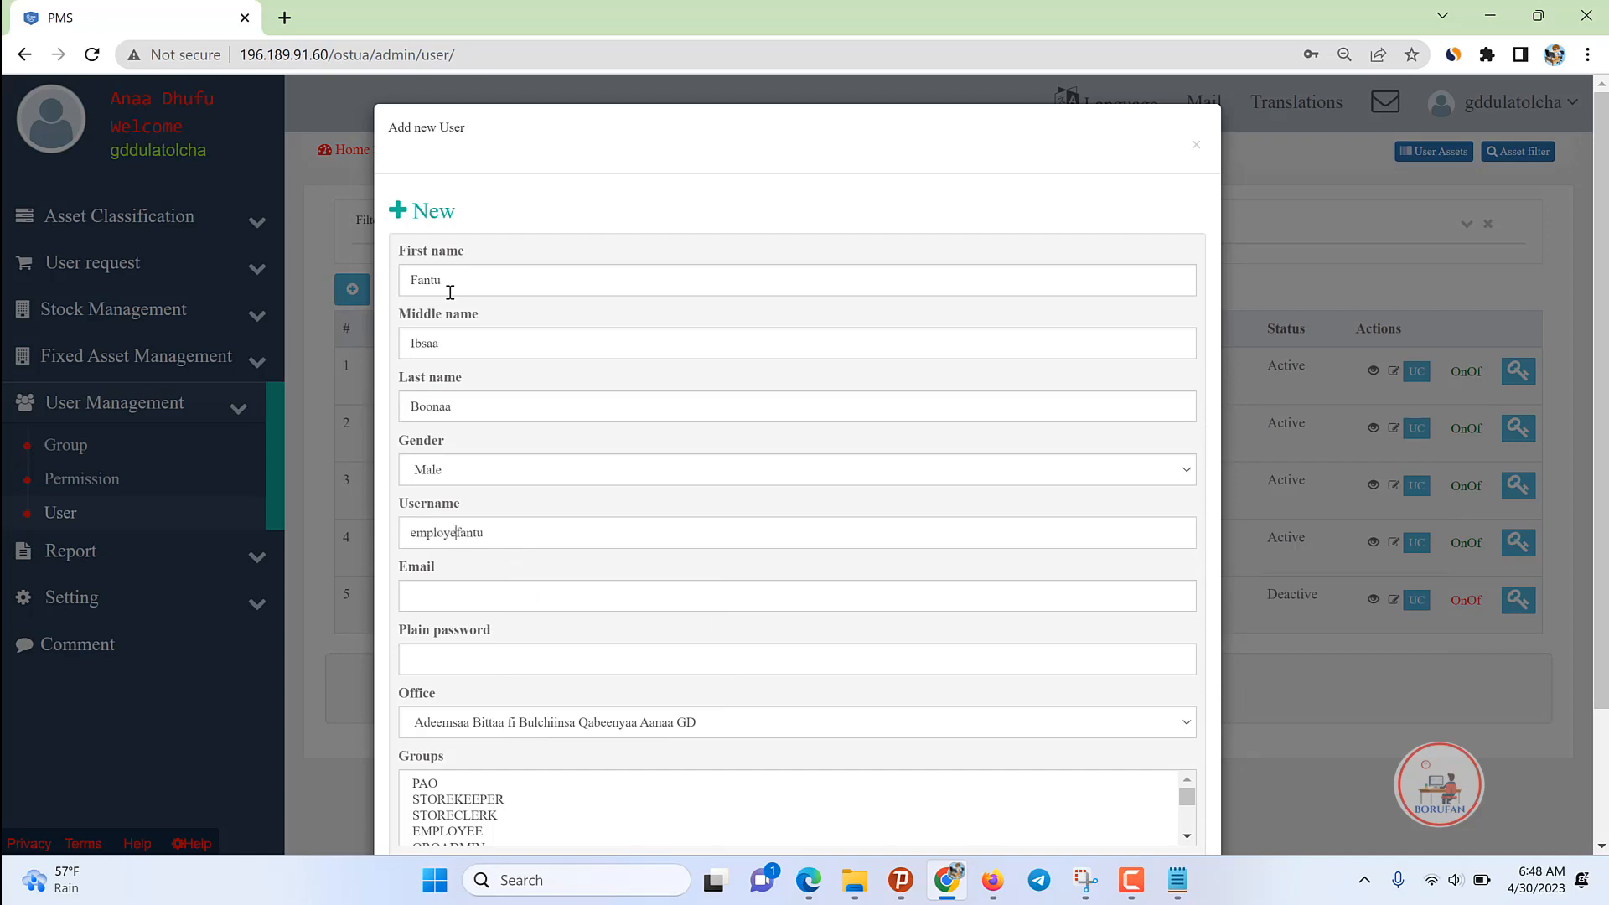
key(BackSpace)
key(BackSpace)
key(BackSpace)
key(BackSpace)
key(BackSpace)
text(gd)
double_click(493, 528)
key(ctrl+c)
click(474, 596)
key(ctrl+v)
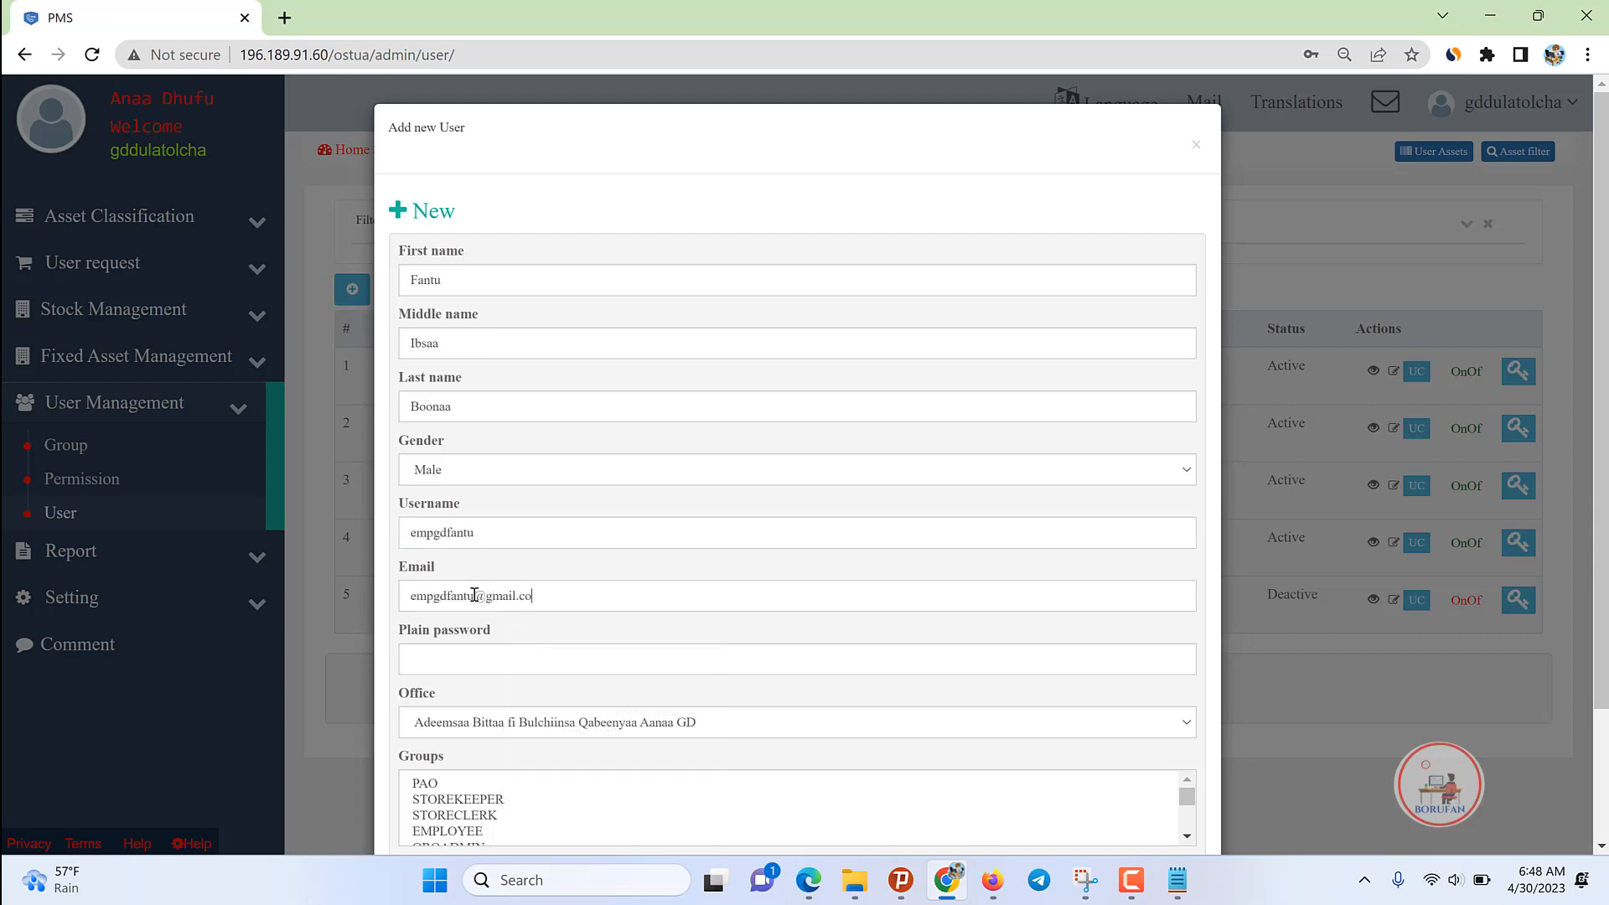
click(510, 659)
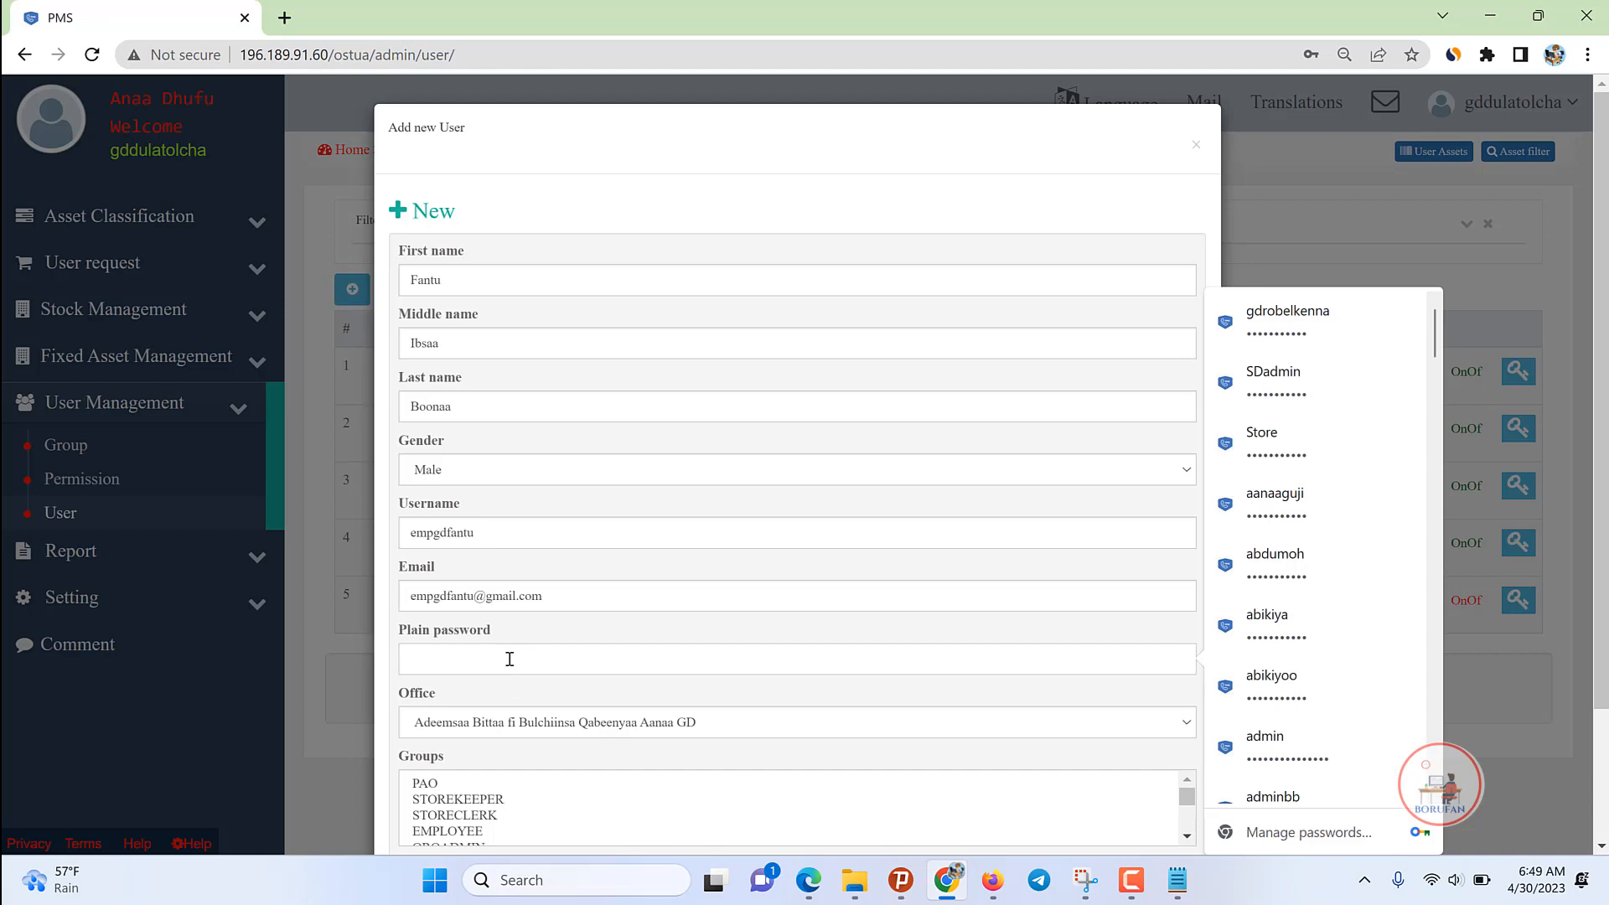
click(1274, 323)
Step: Assign the EMPLOYEE group and add the user
scroll(490, 599, down, 2)
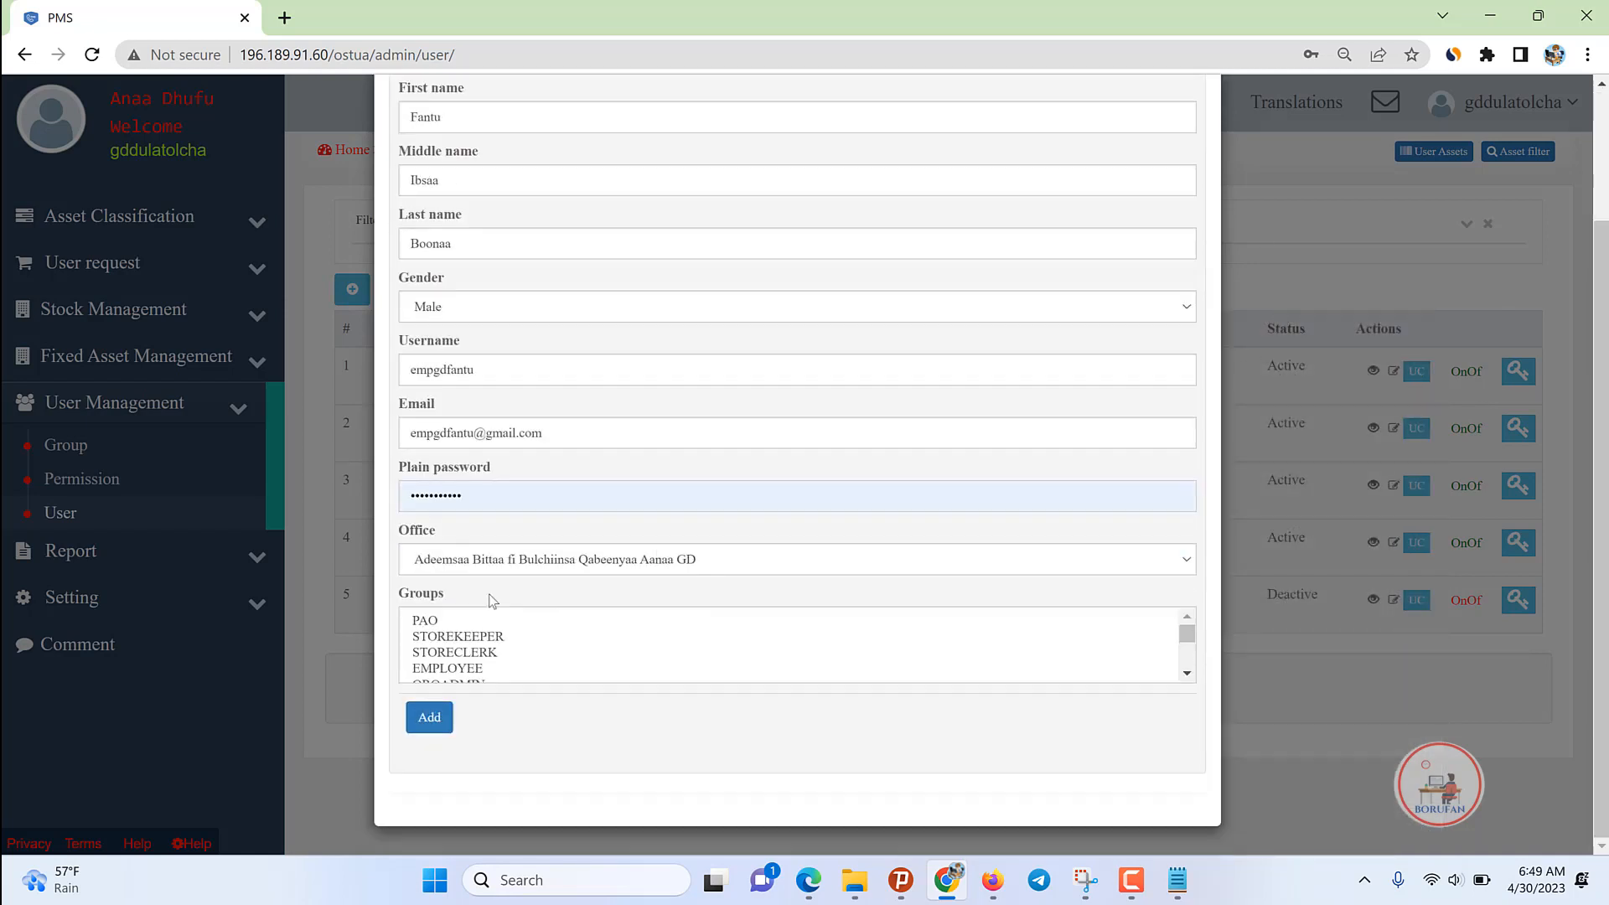
click(460, 656)
click(445, 668)
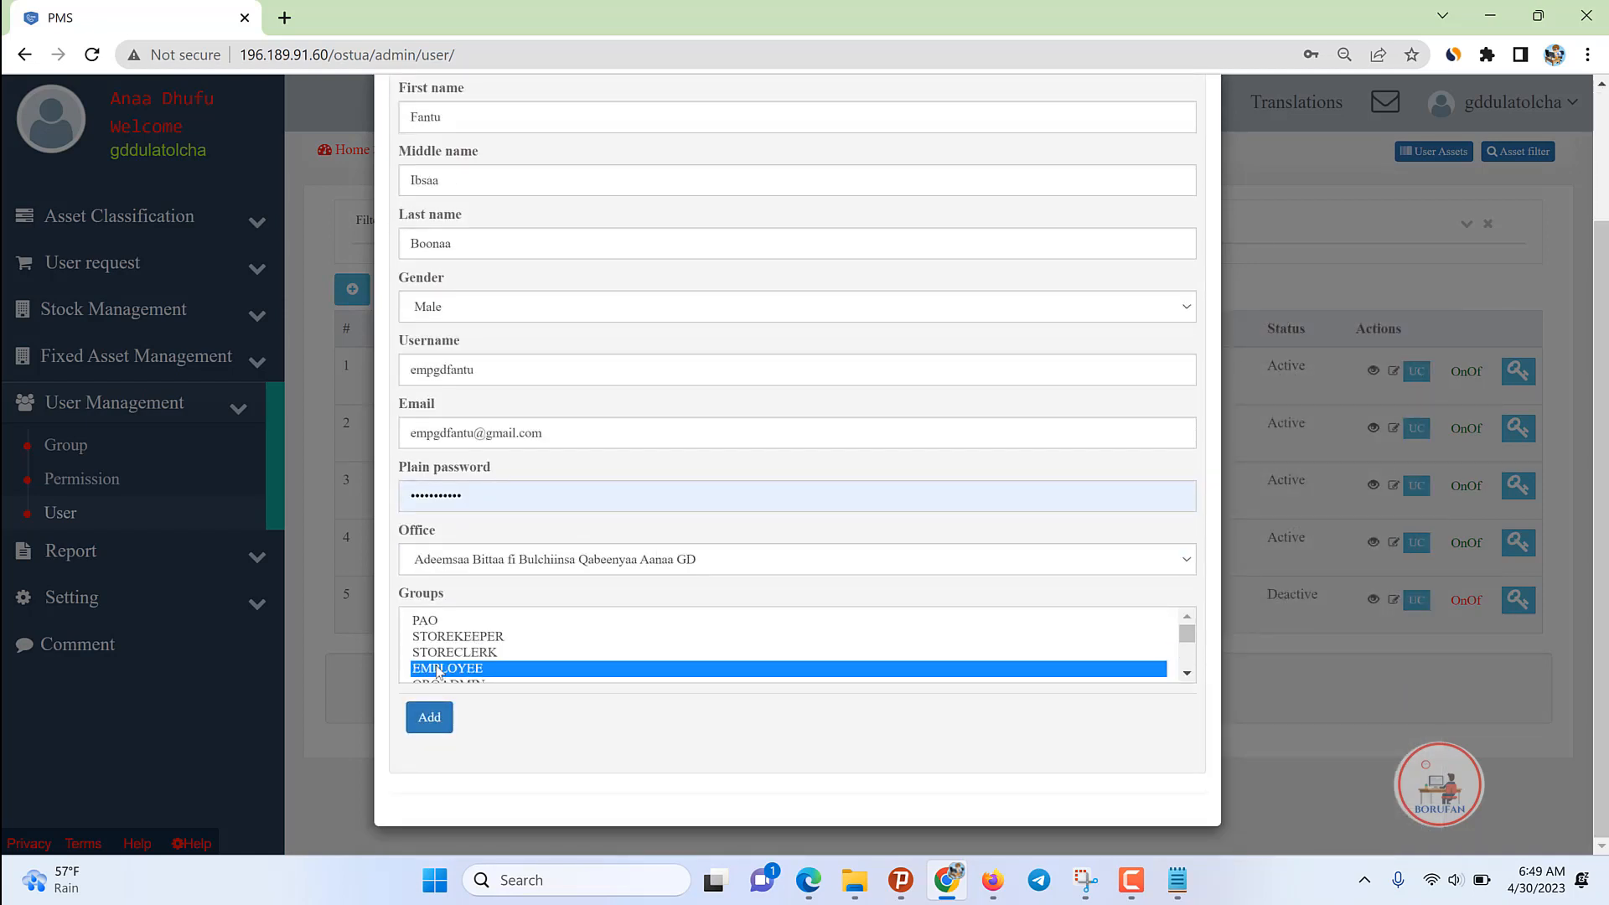
click(429, 717)
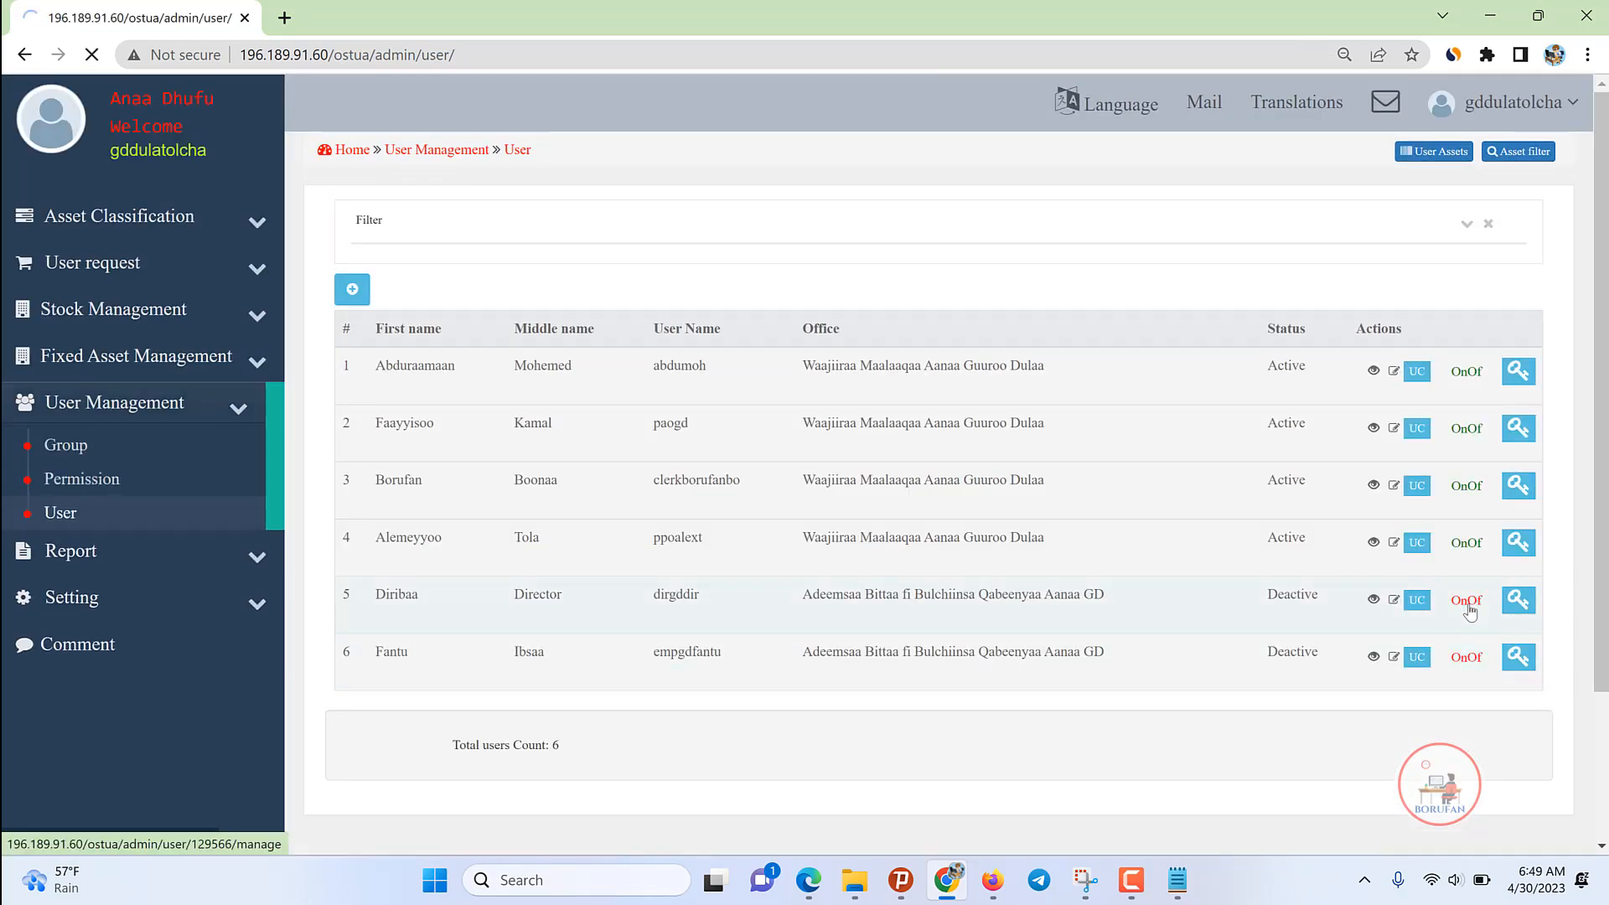
Step: Switch the new employee account to Active with its OnOf link
click(1469, 605)
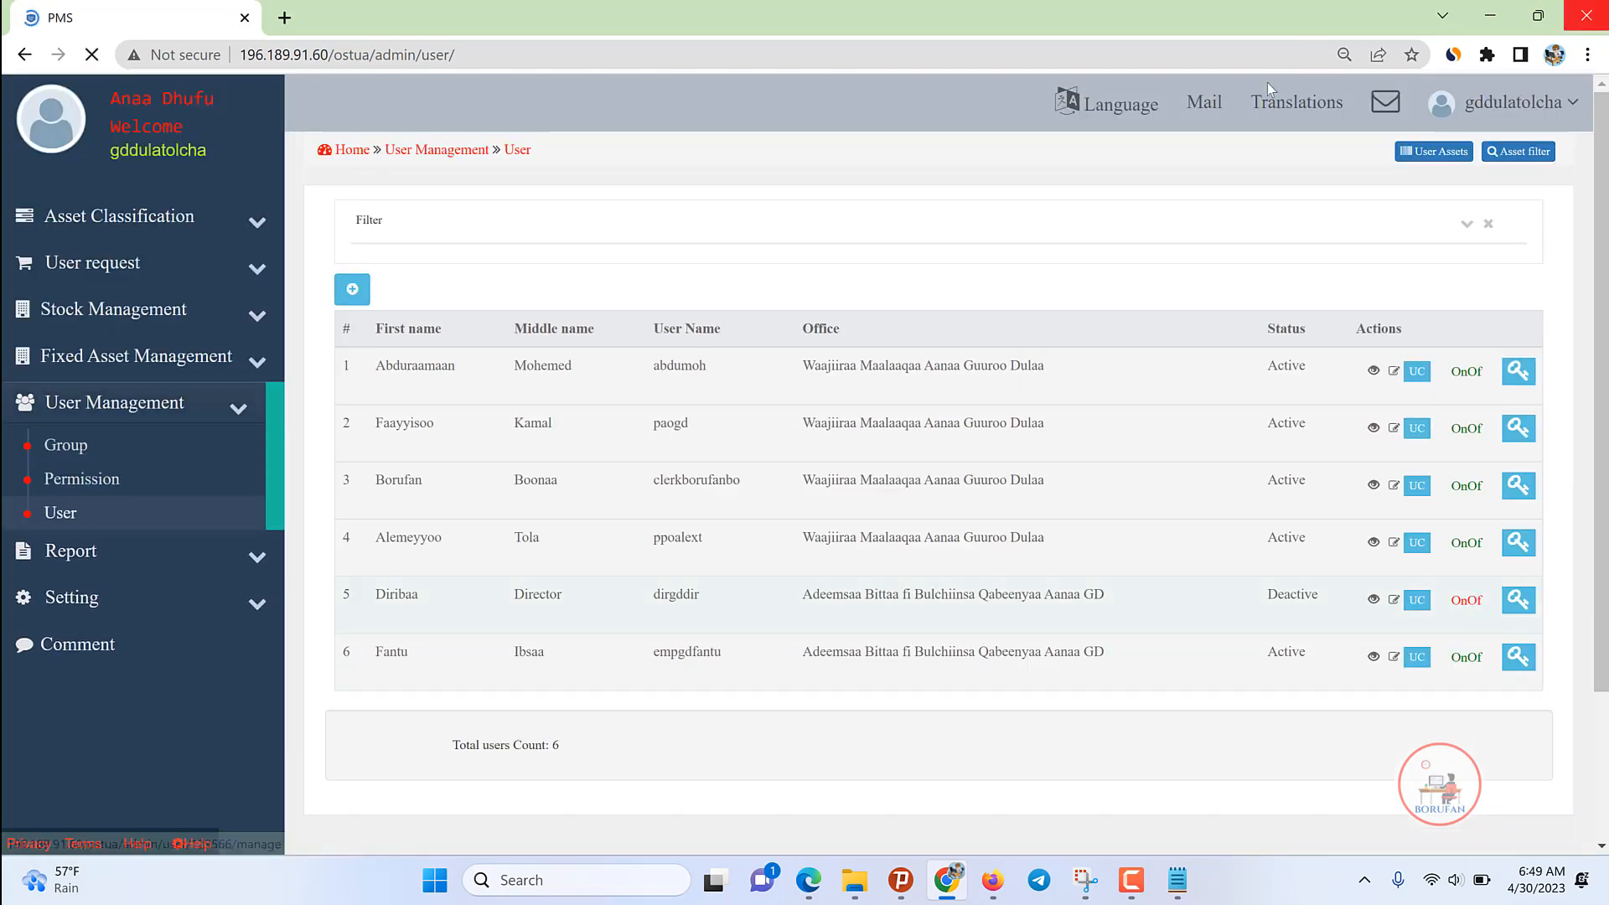
click(256, 411)
click(259, 500)
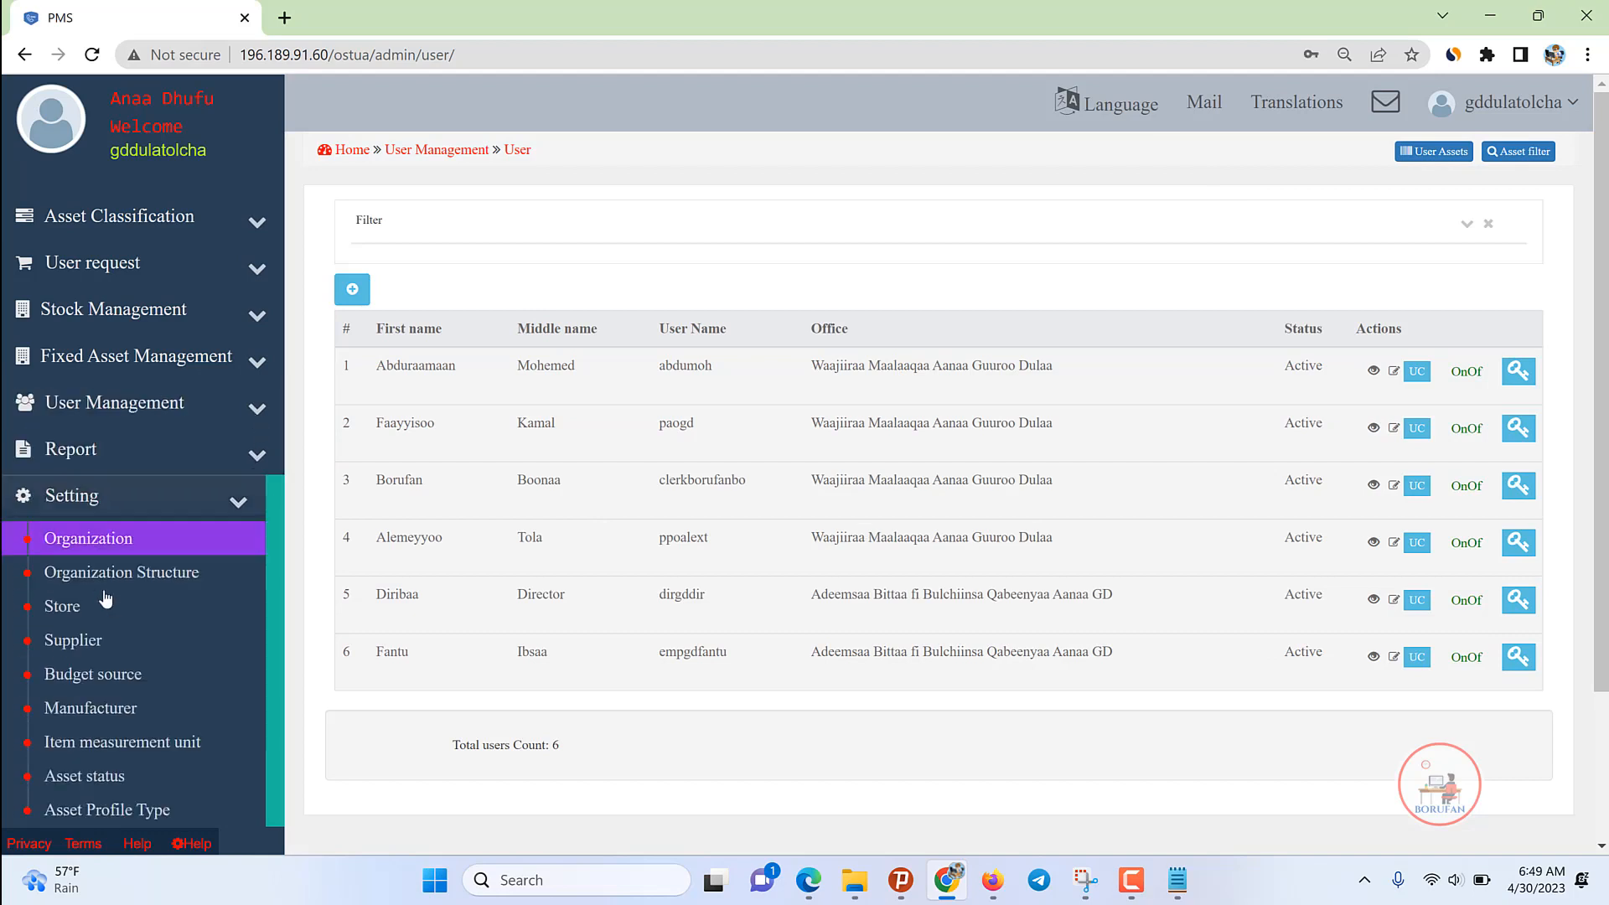
Step: Open the Store list and start a new store named 'Mana Meeshaa Waligalaa GD'
click(80, 608)
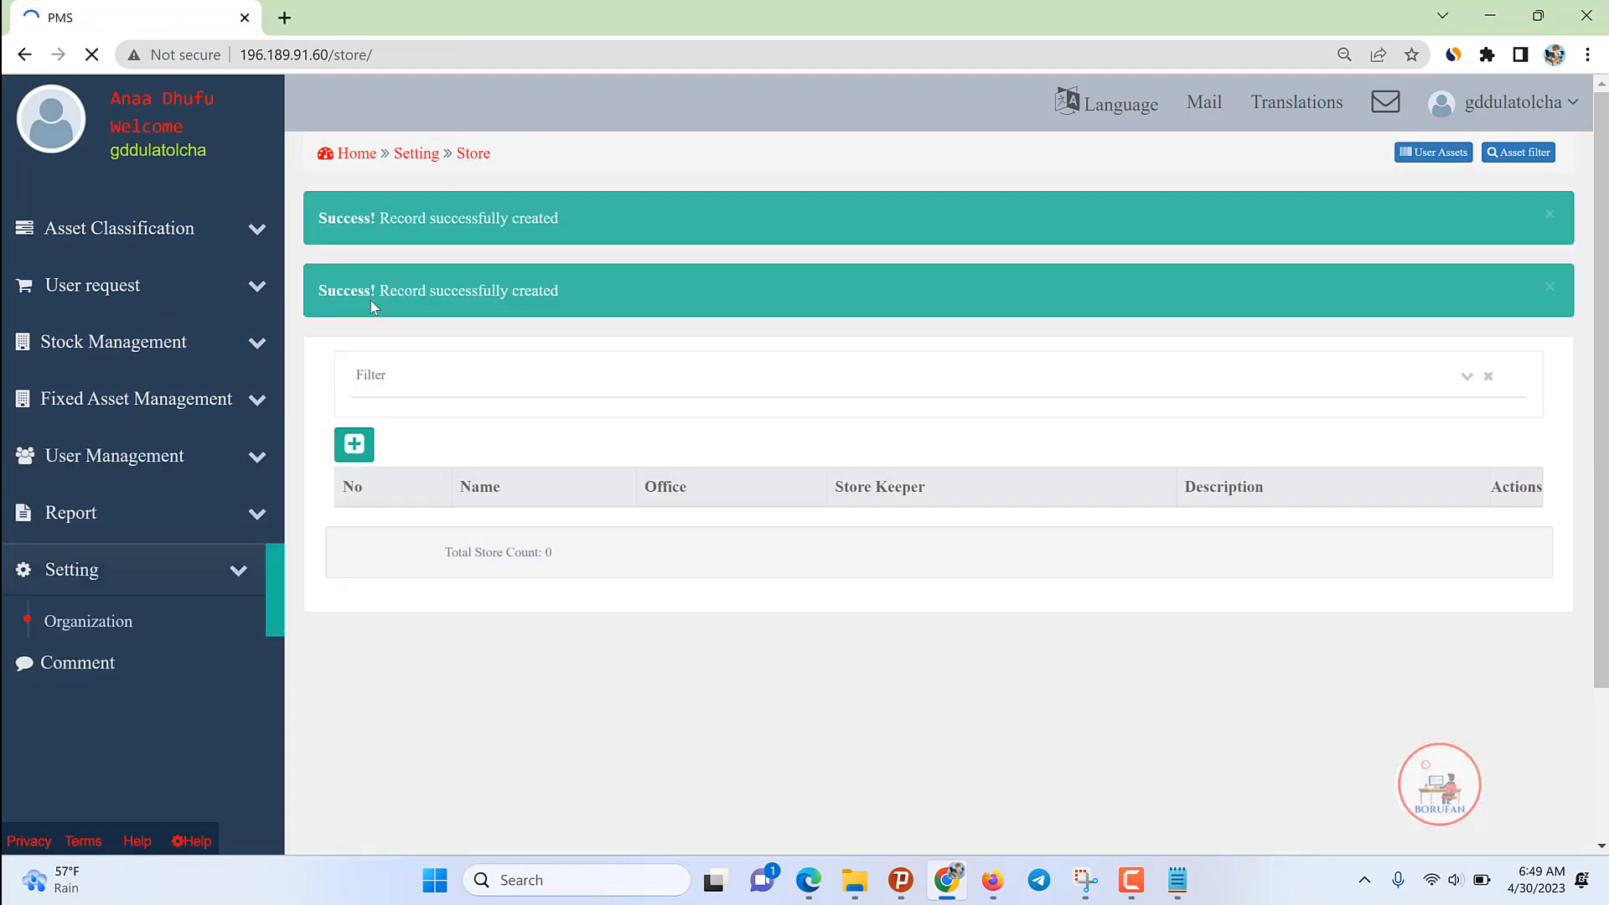
click(417, 56)
key(Return)
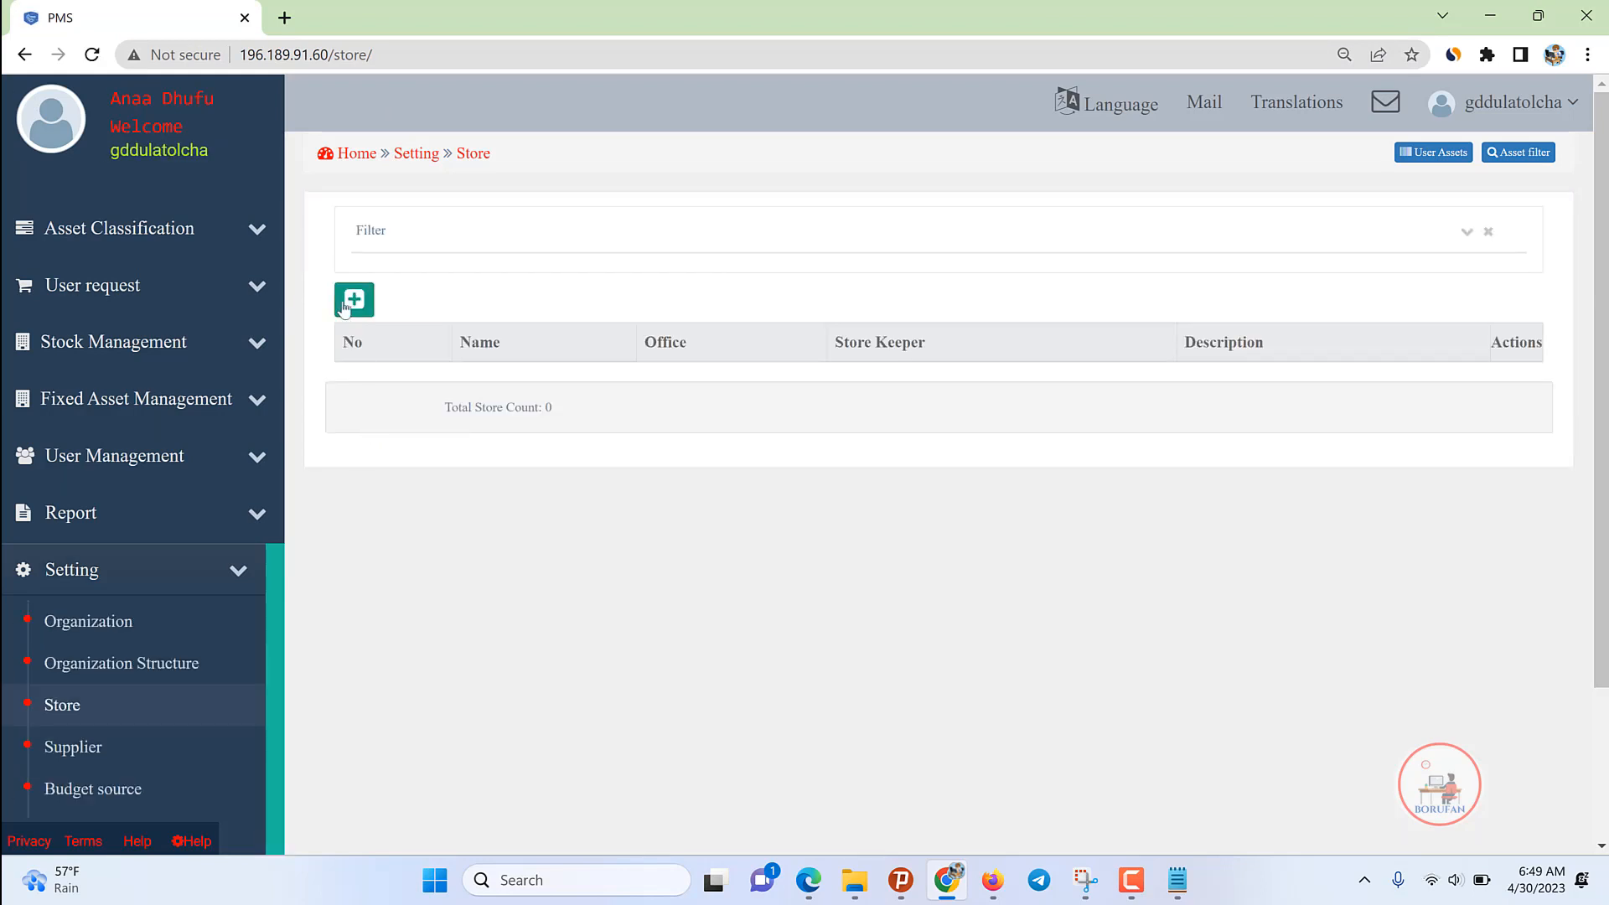
click(355, 300)
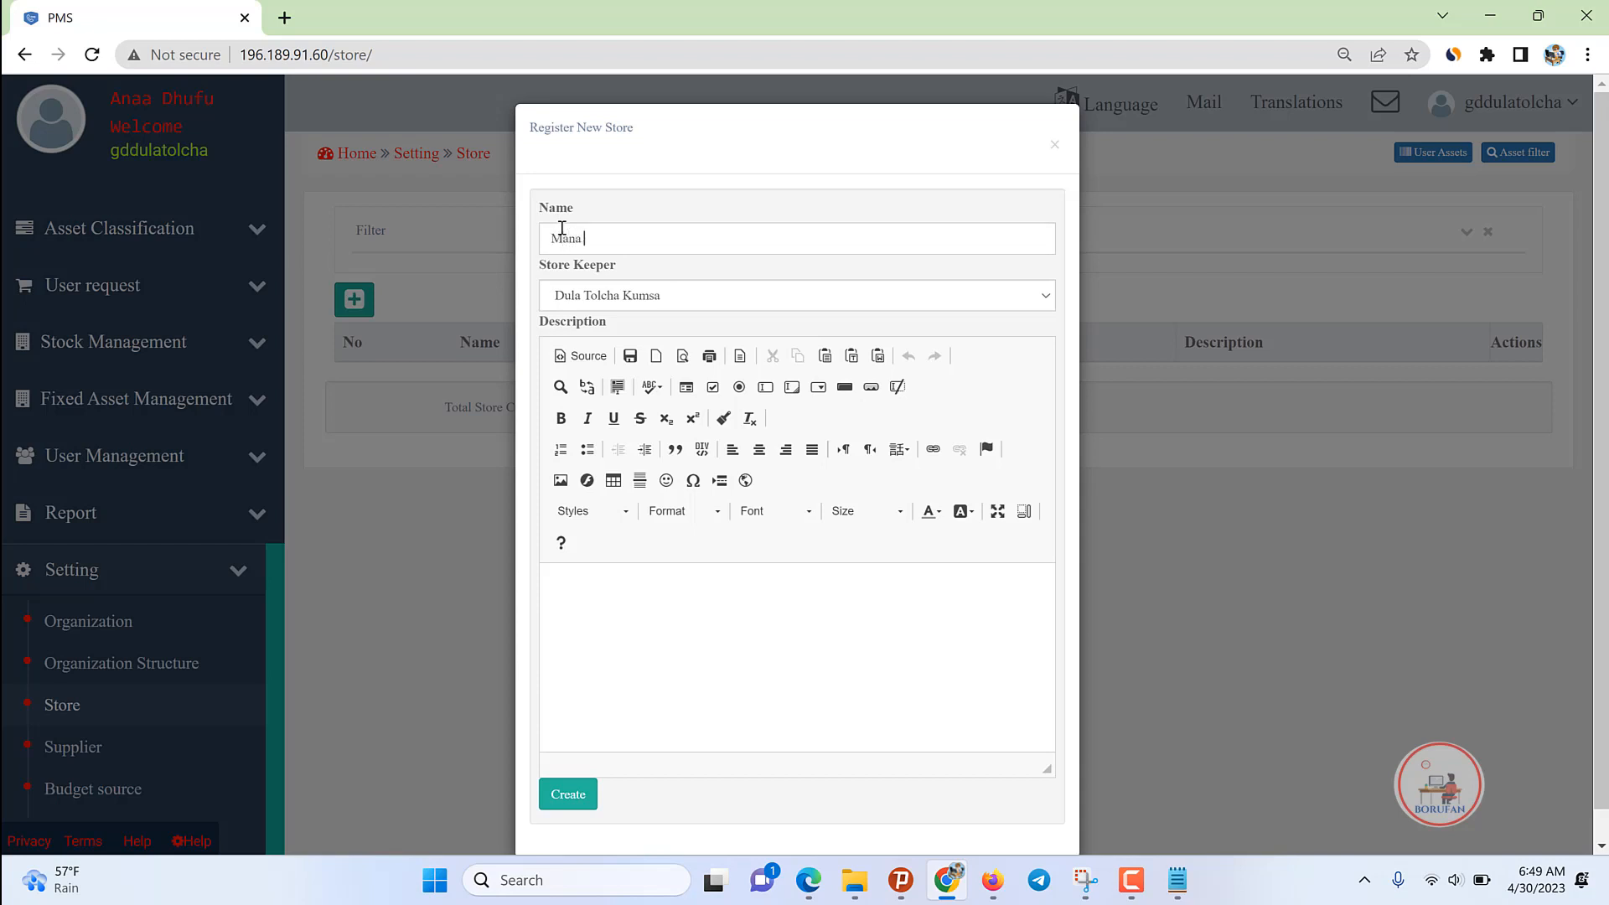
text(Mana kKuu)
key(BackSpace)
key(BackSpace)
key(BackSpace)
key(BackSpace)
key(BackSpace)
text(Aanaa GD)
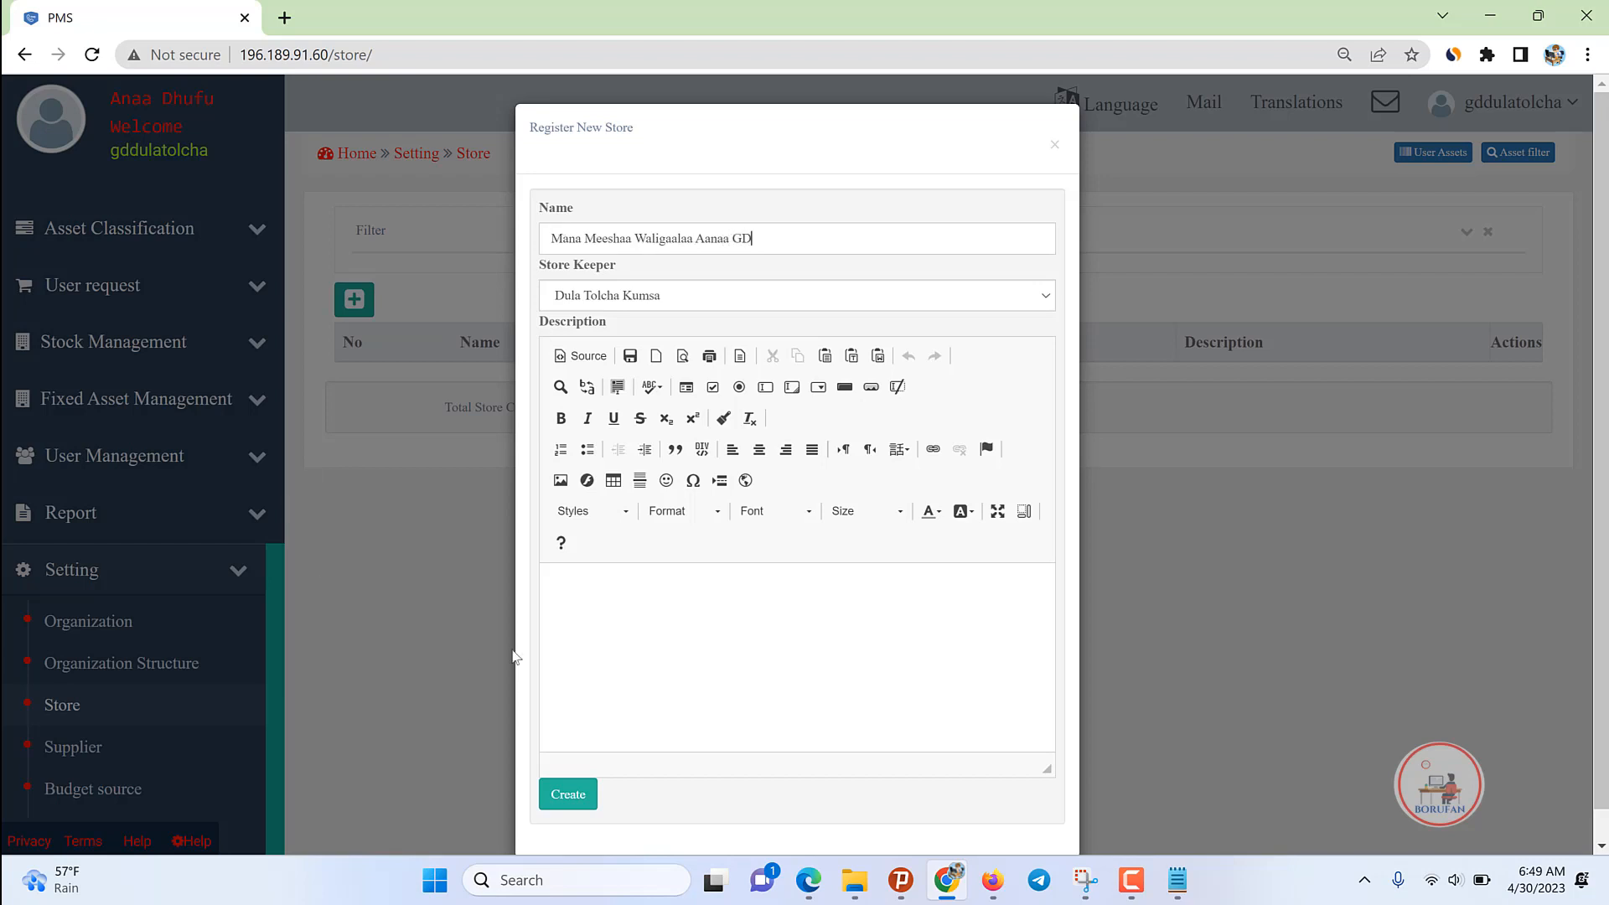
Step: Choose a store keeper from the dropdown and create the store
scroll(514, 657, down, 1)
click(611, 266)
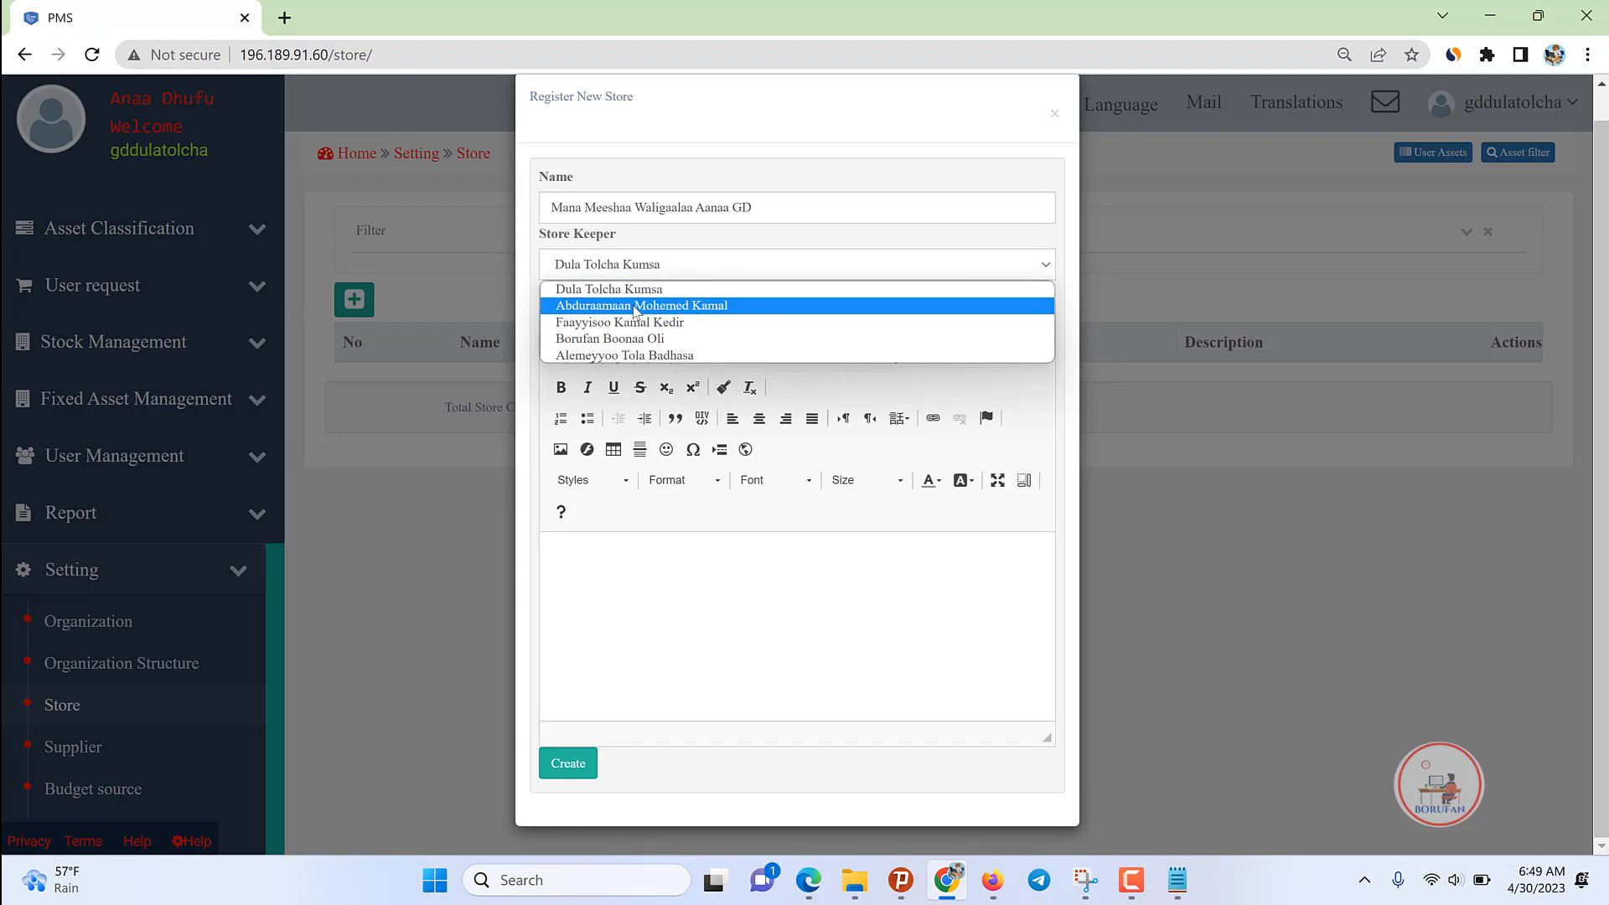
click(634, 307)
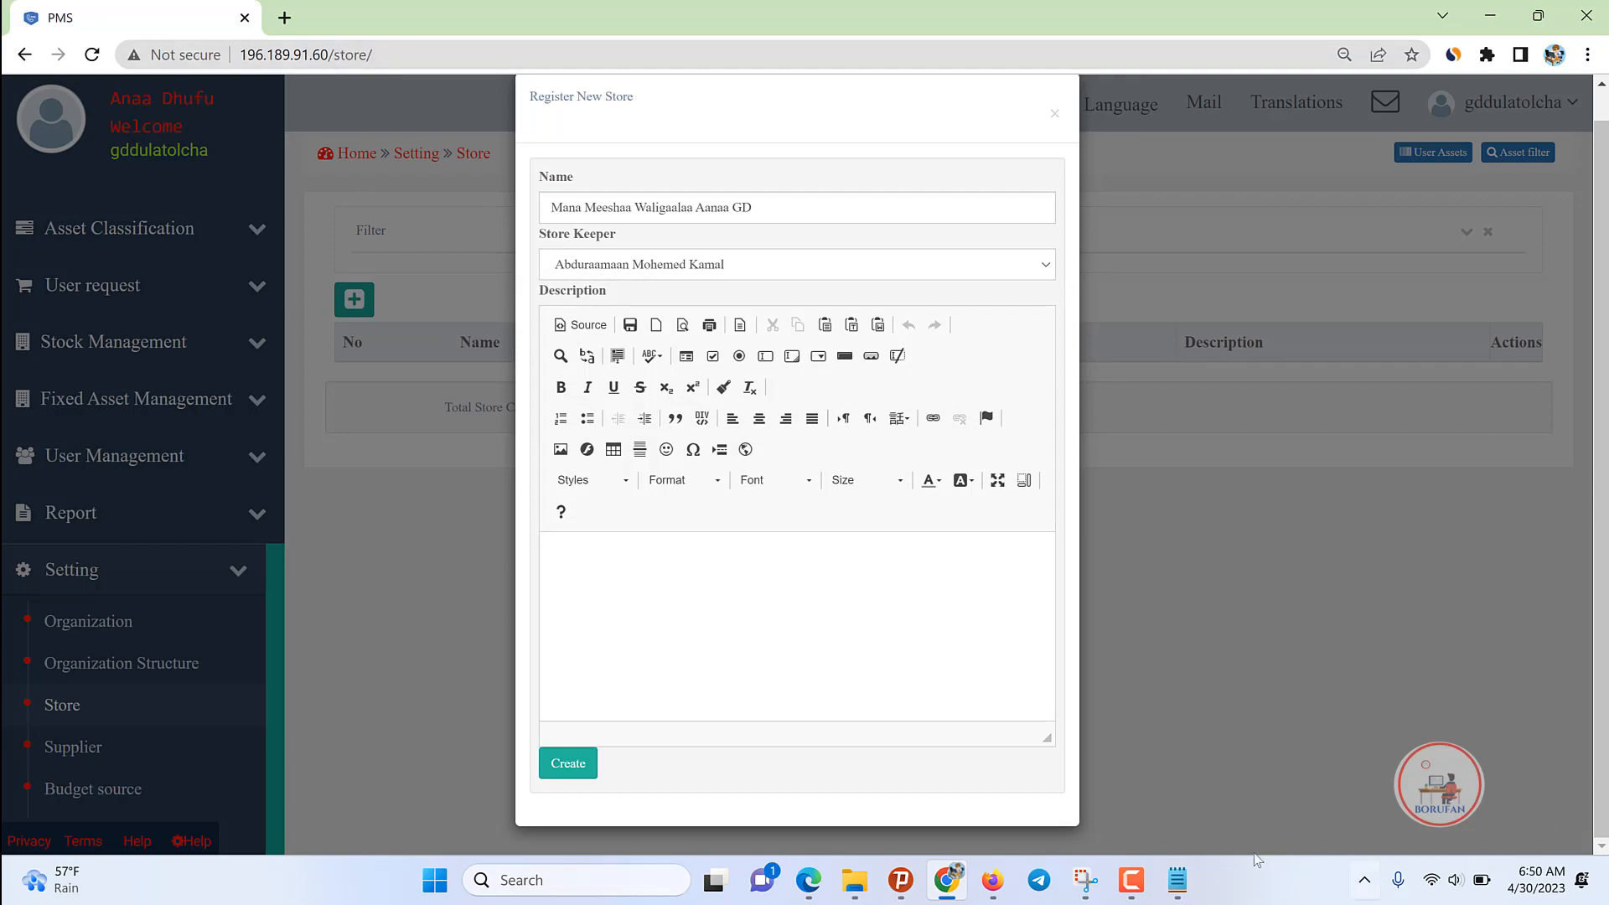
click(1132, 880)
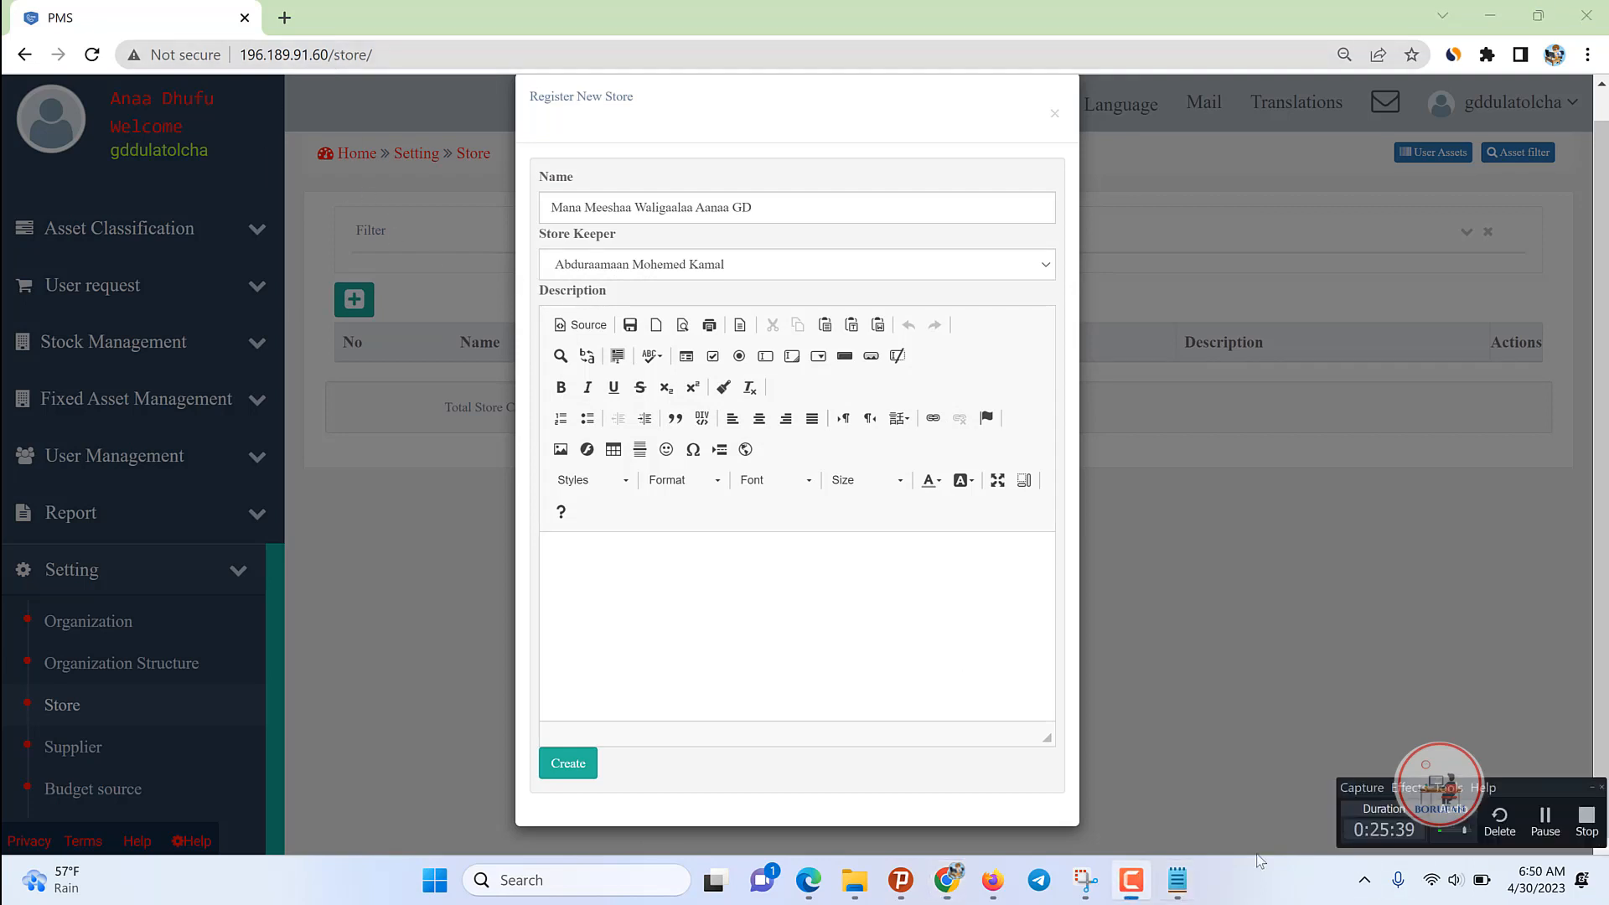
click(1546, 817)
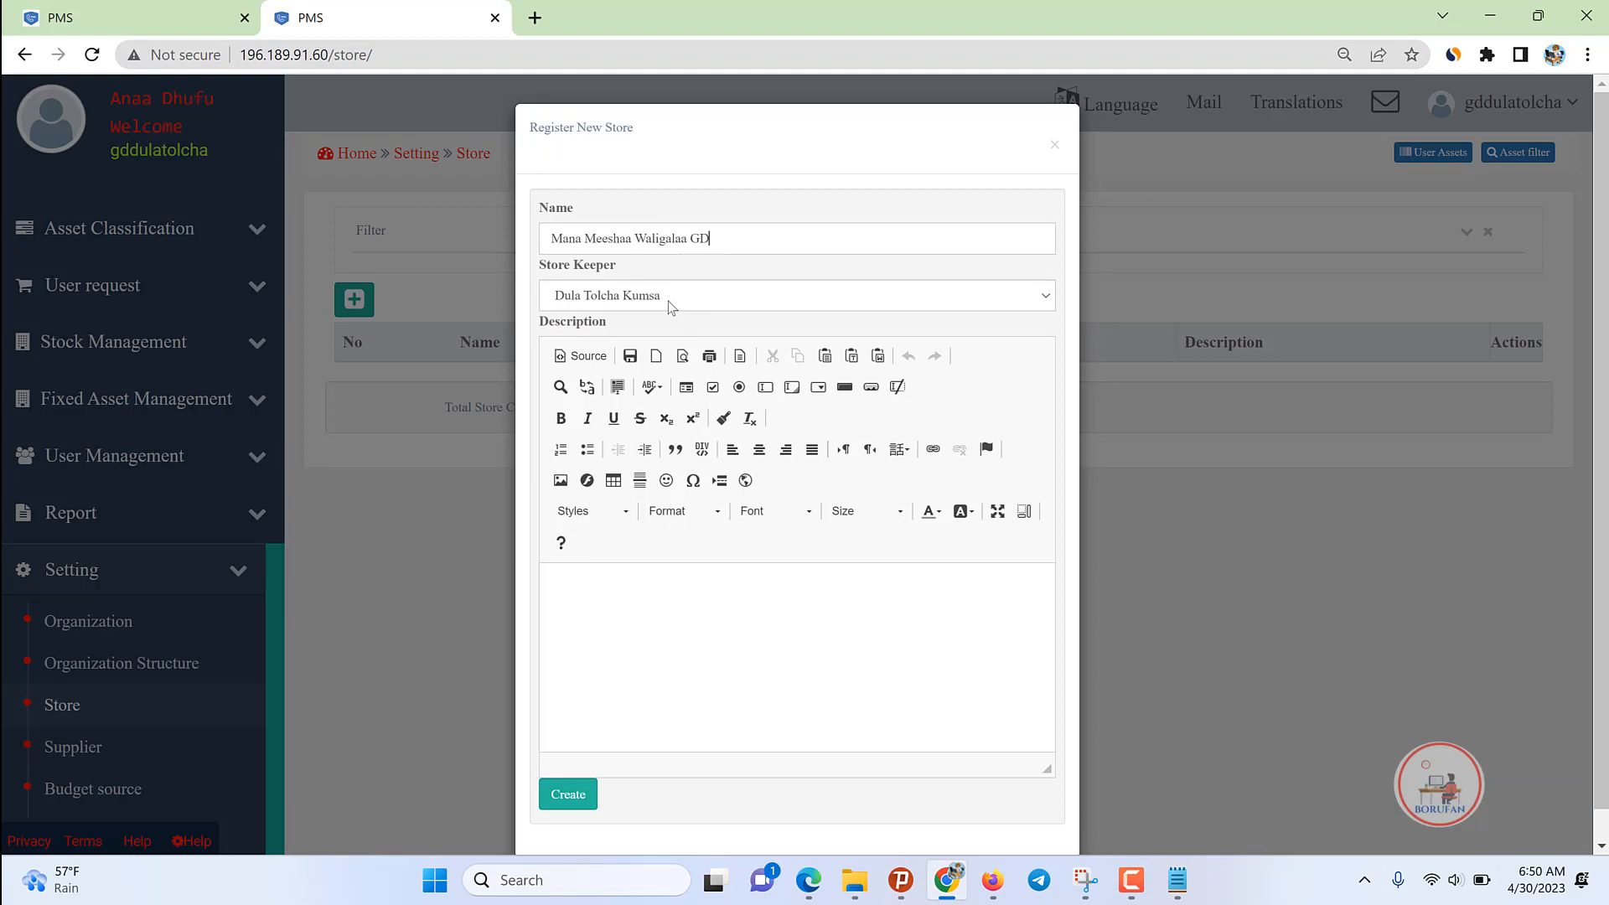
click(668, 300)
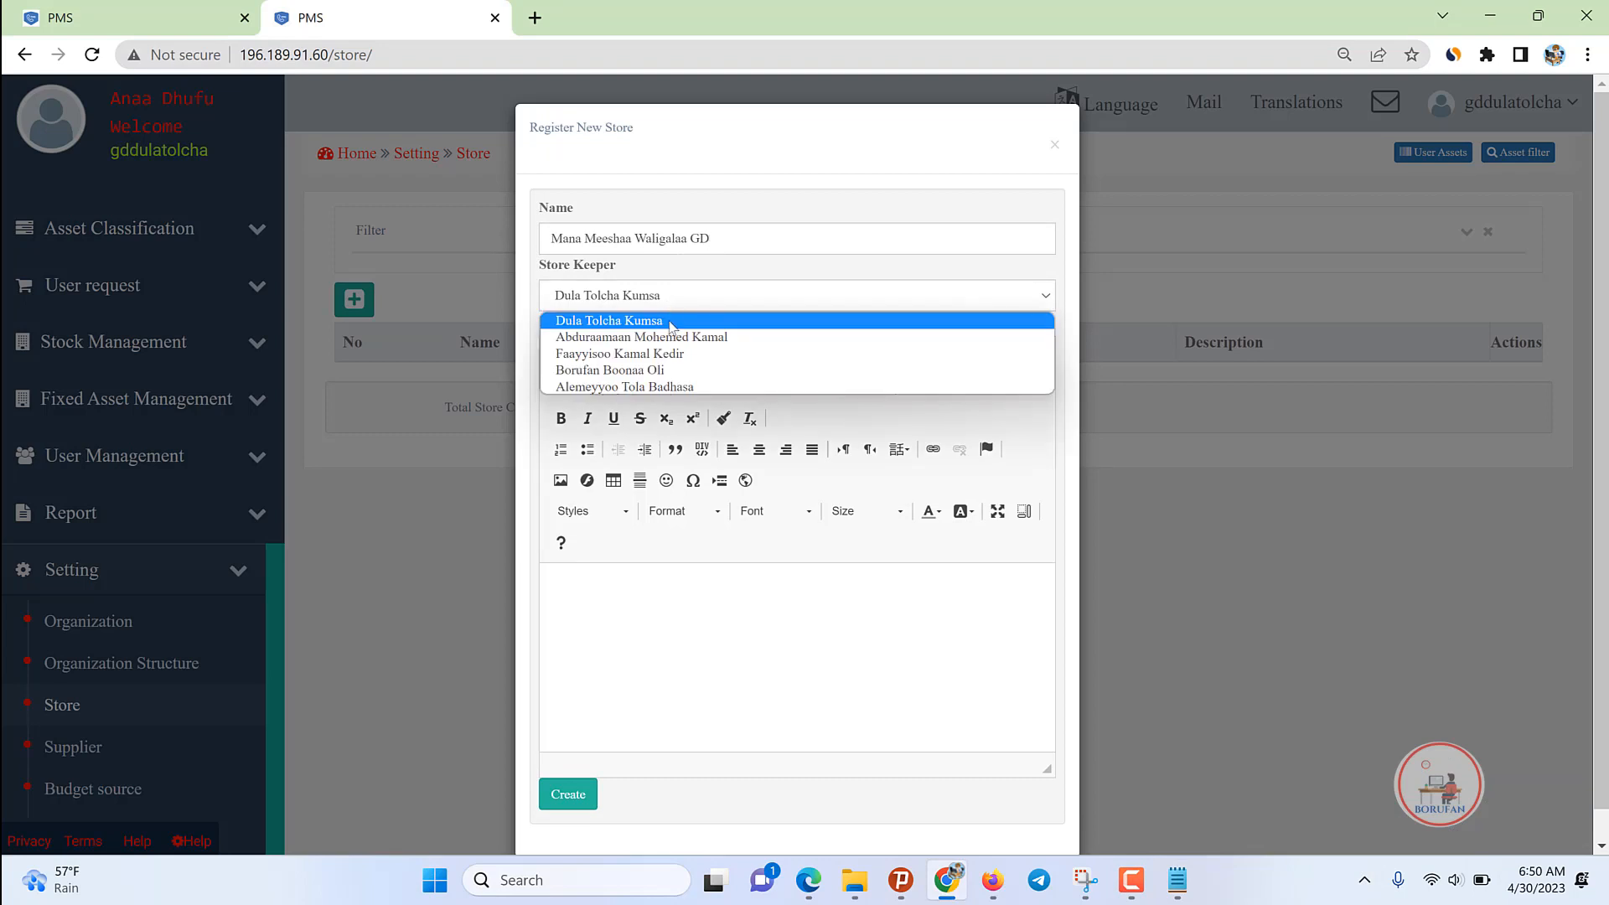
click(674, 339)
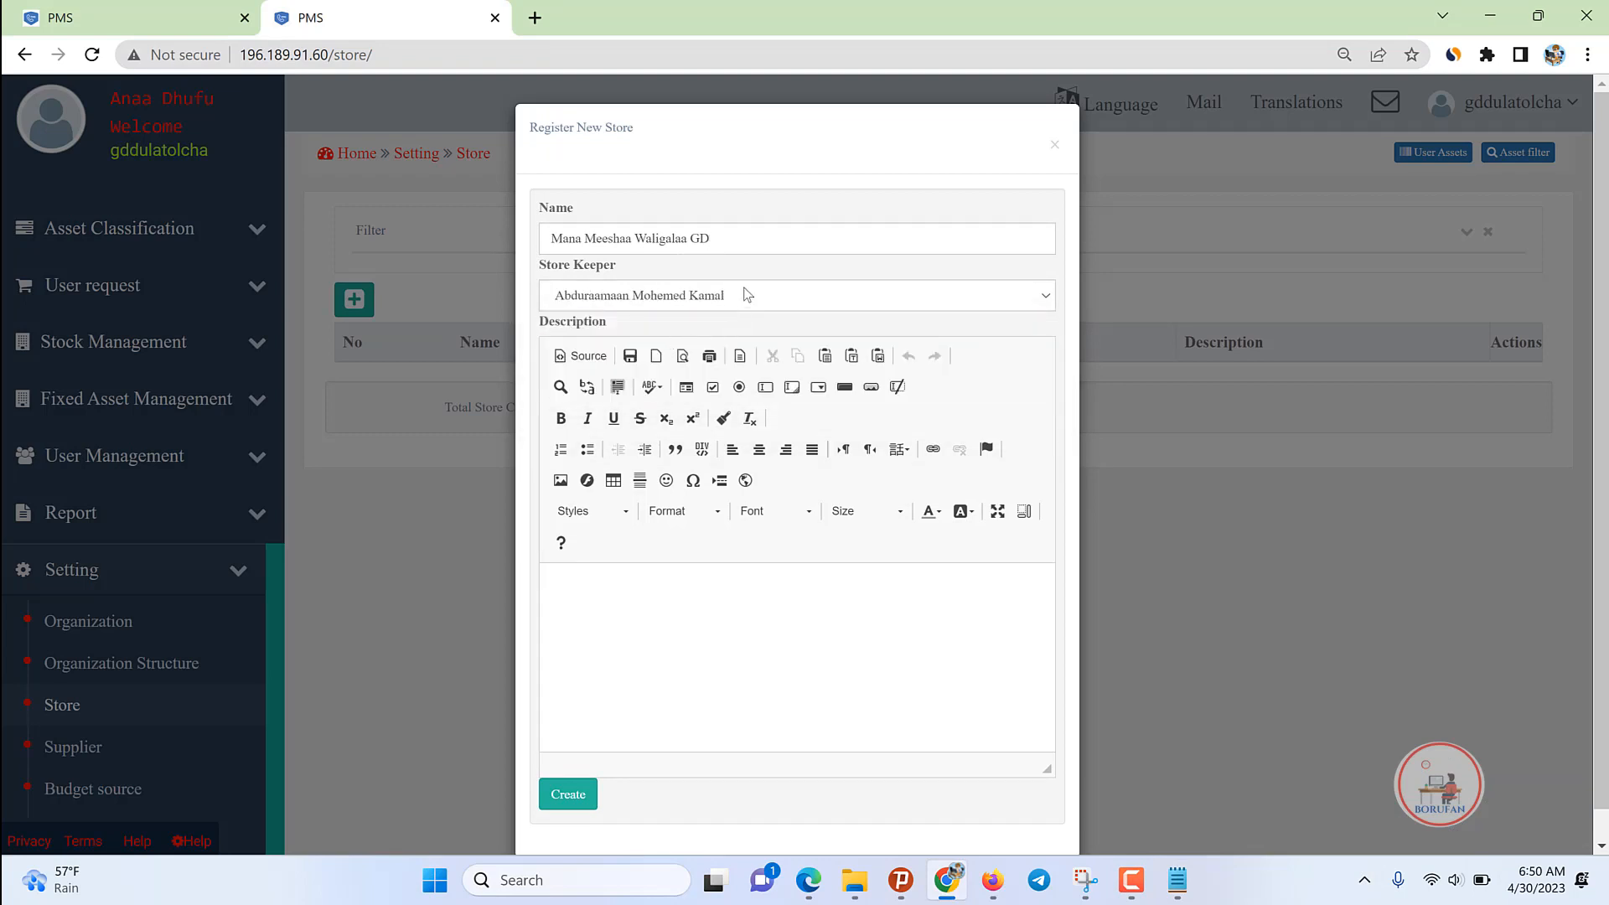
scroll(654, 548, down, 1)
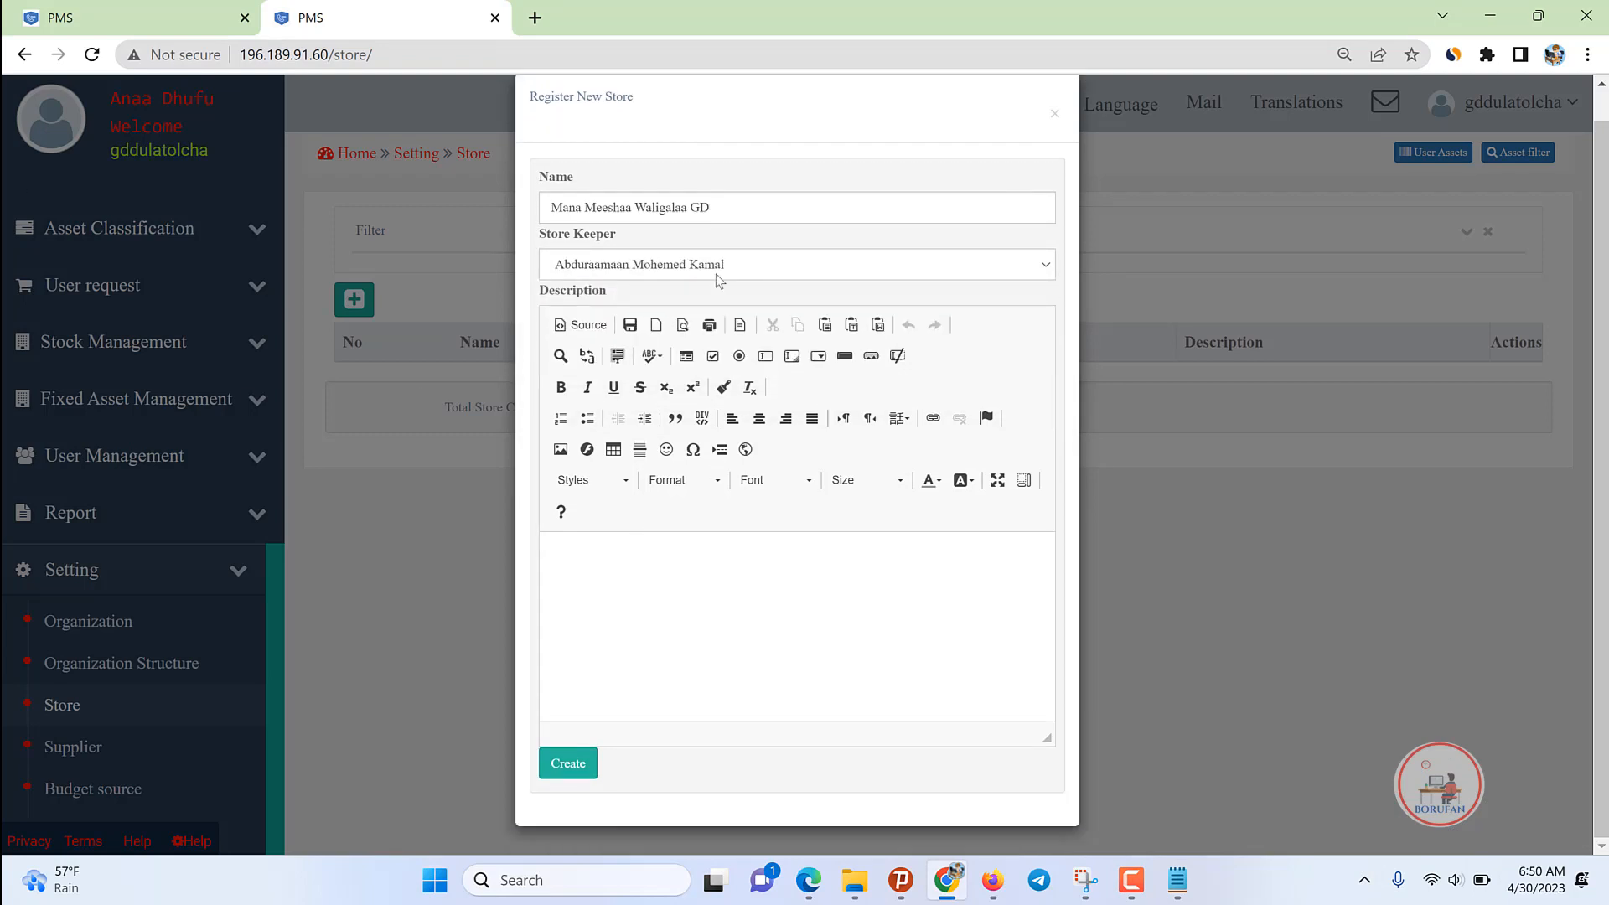
click(570, 764)
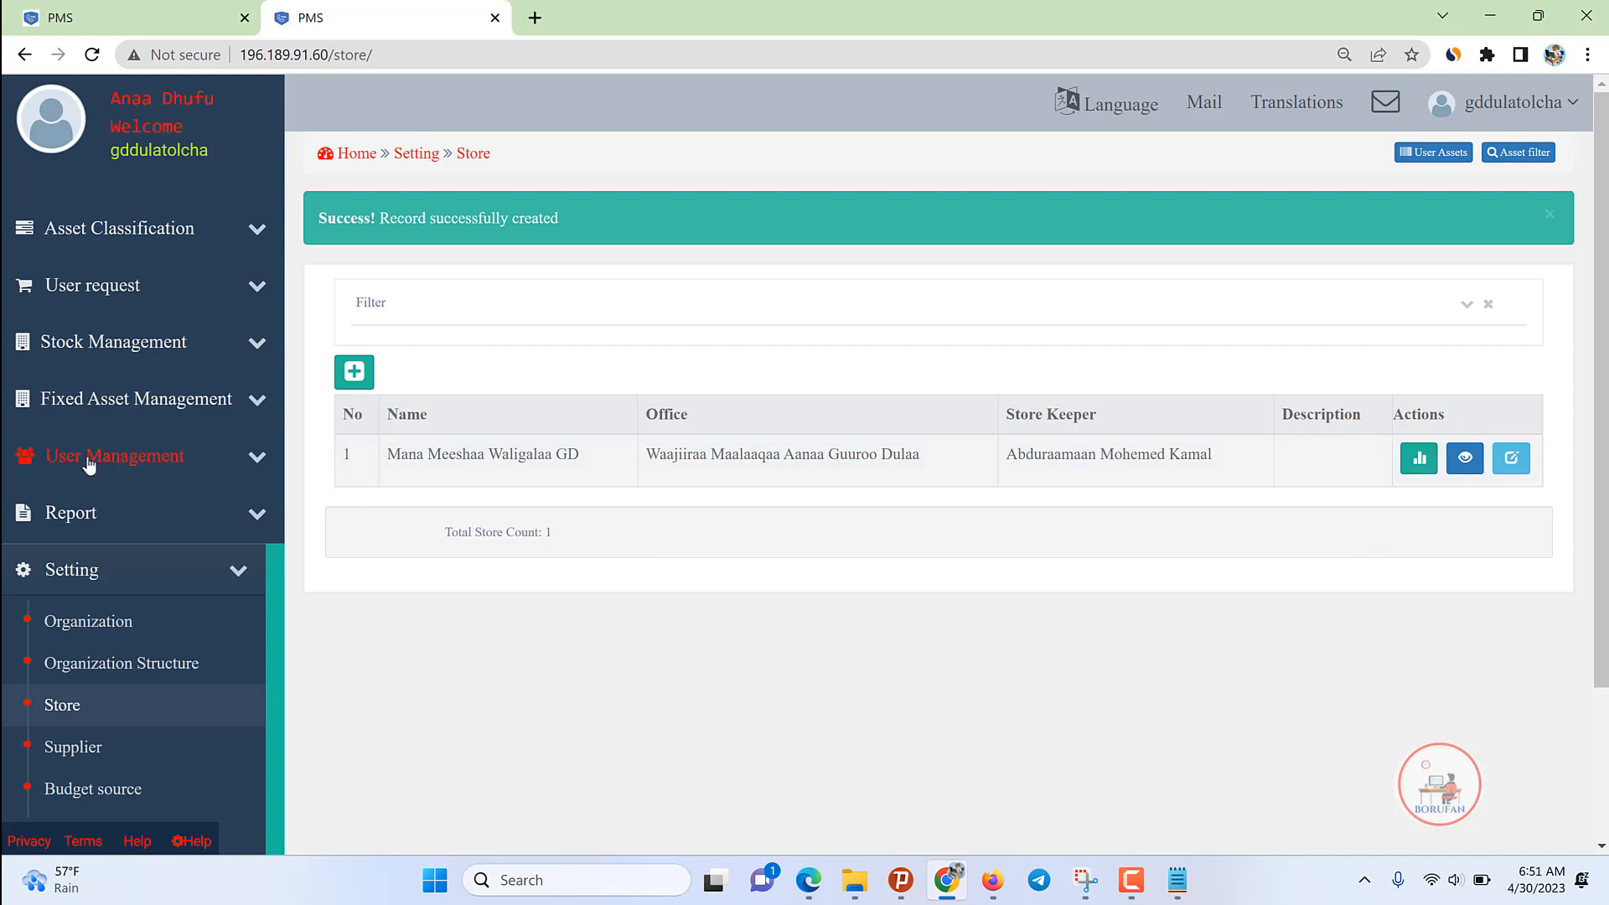
Step: Dismiss the success alert, view the Organization offices list, then open the User list
click(138, 513)
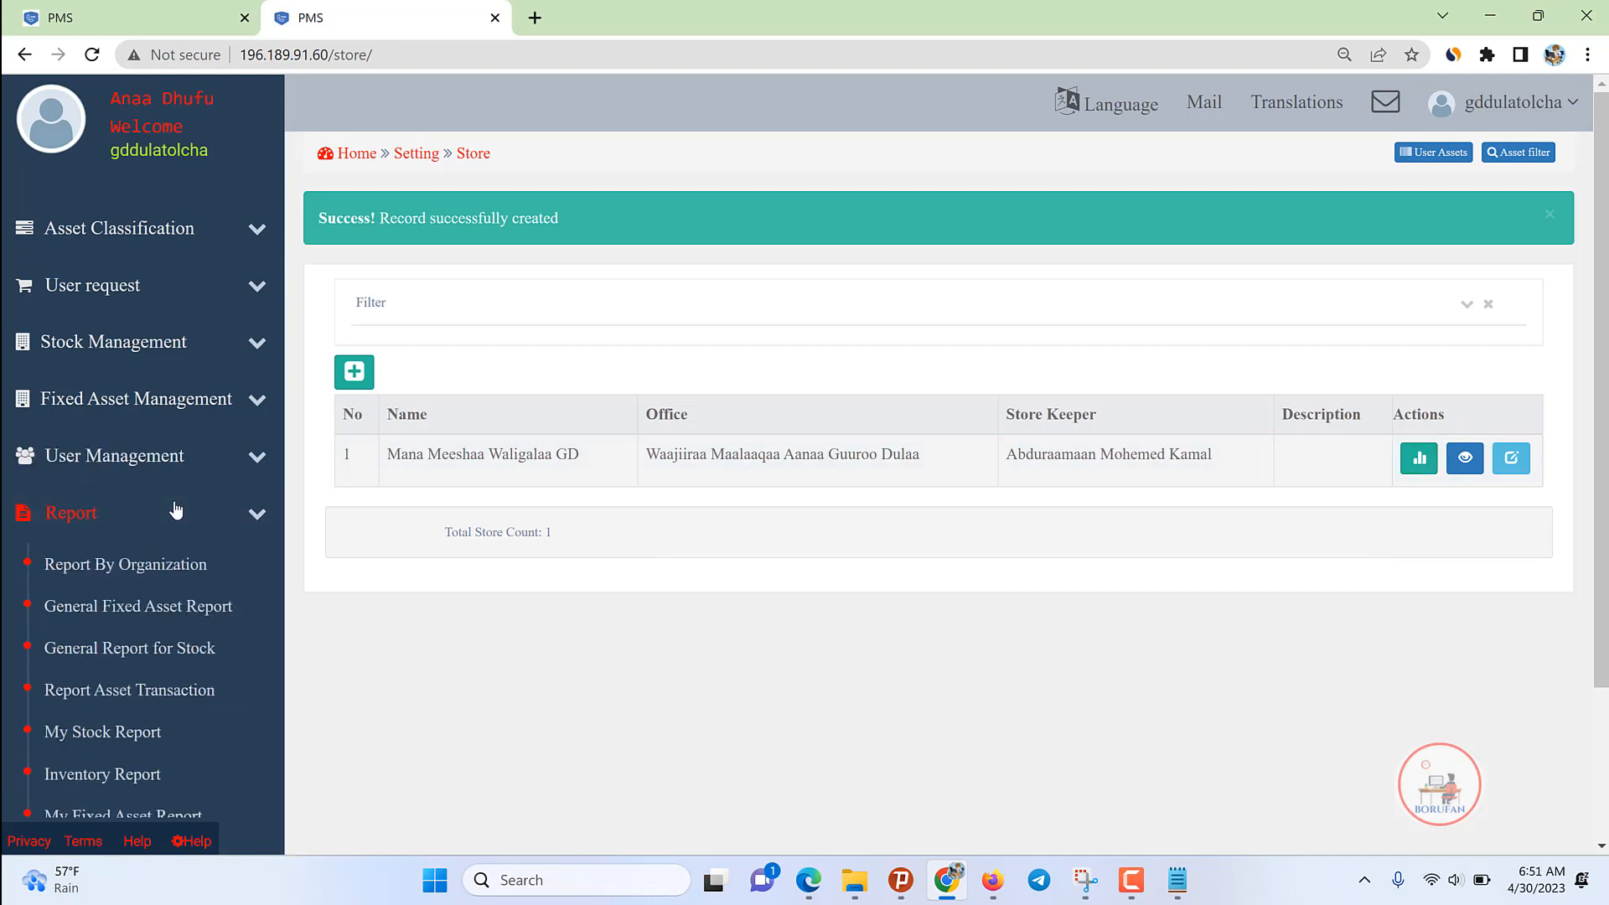
click(180, 508)
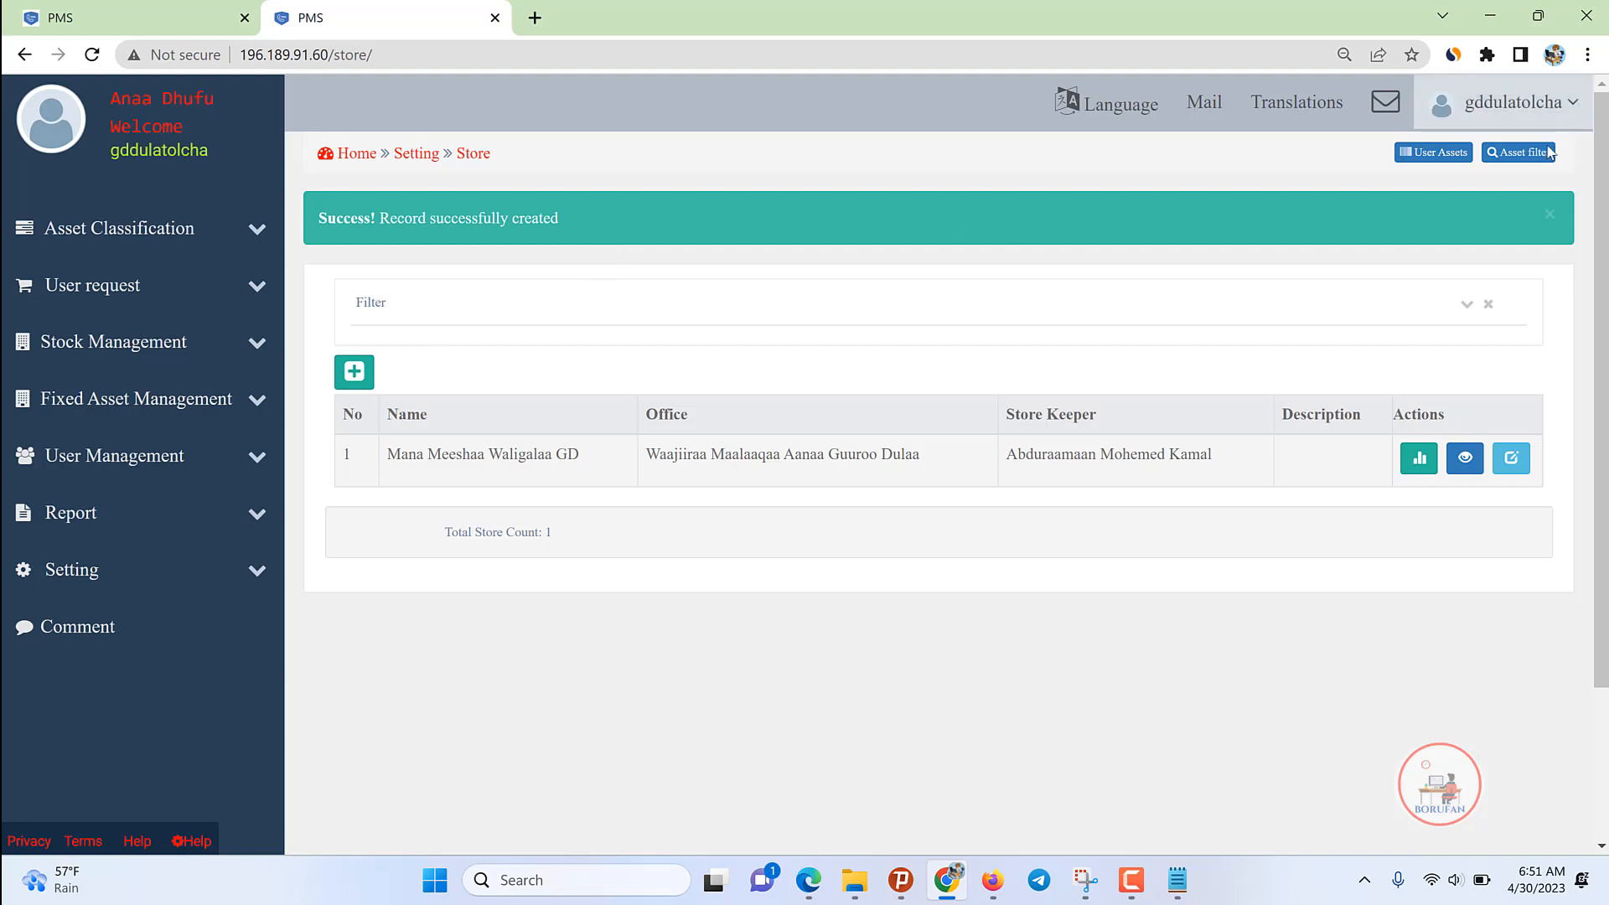
click(1549, 214)
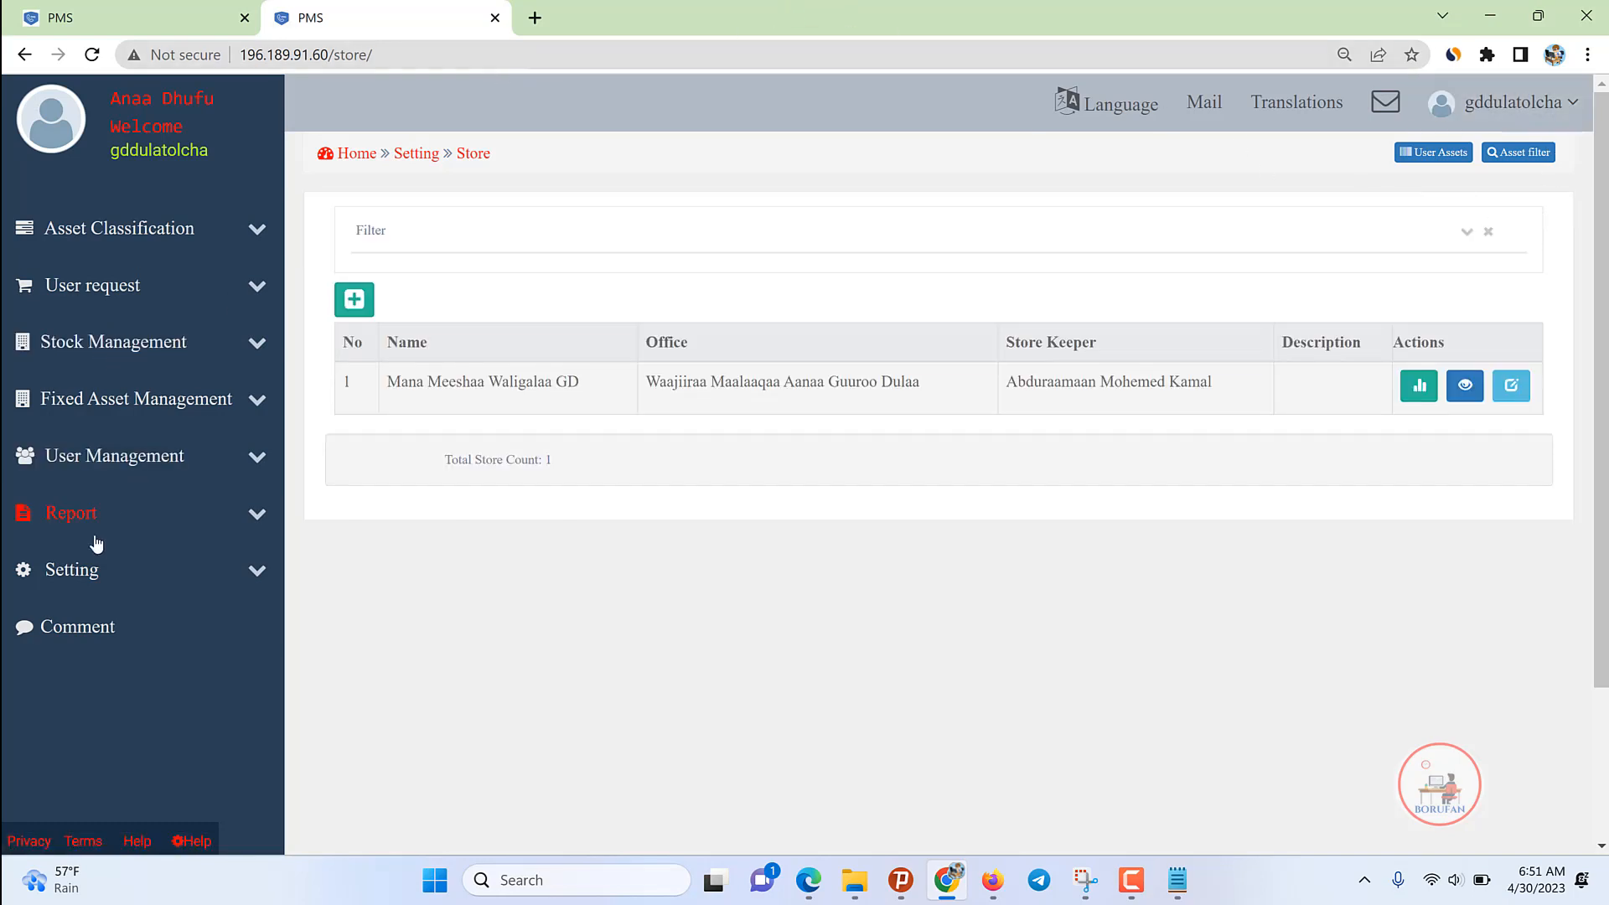
click(66, 569)
click(64, 620)
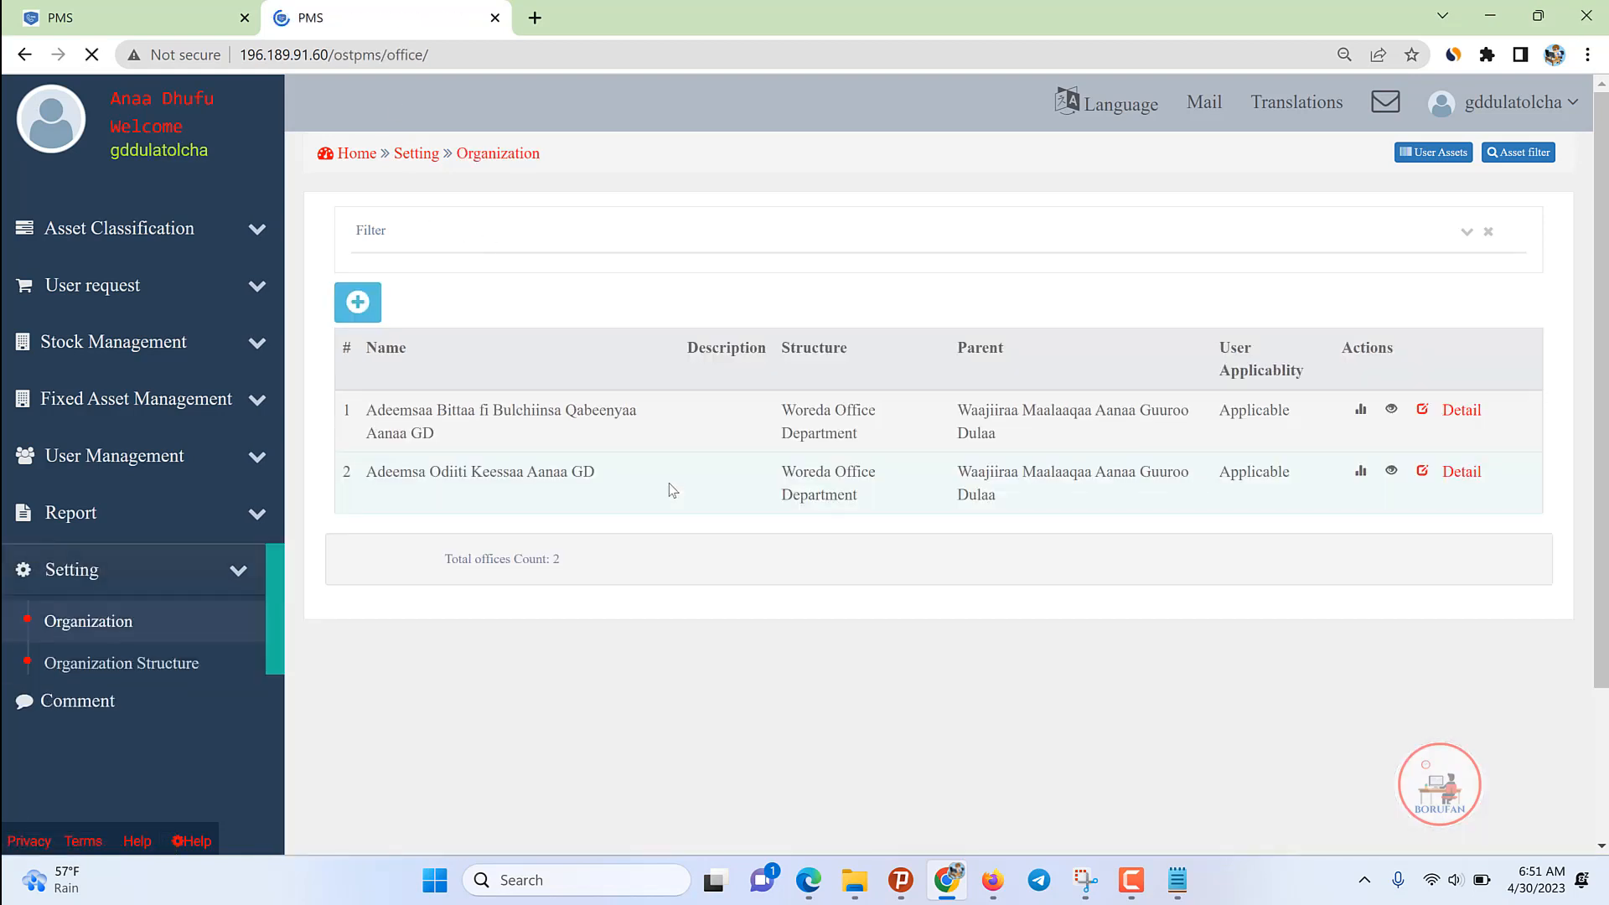
click(226, 568)
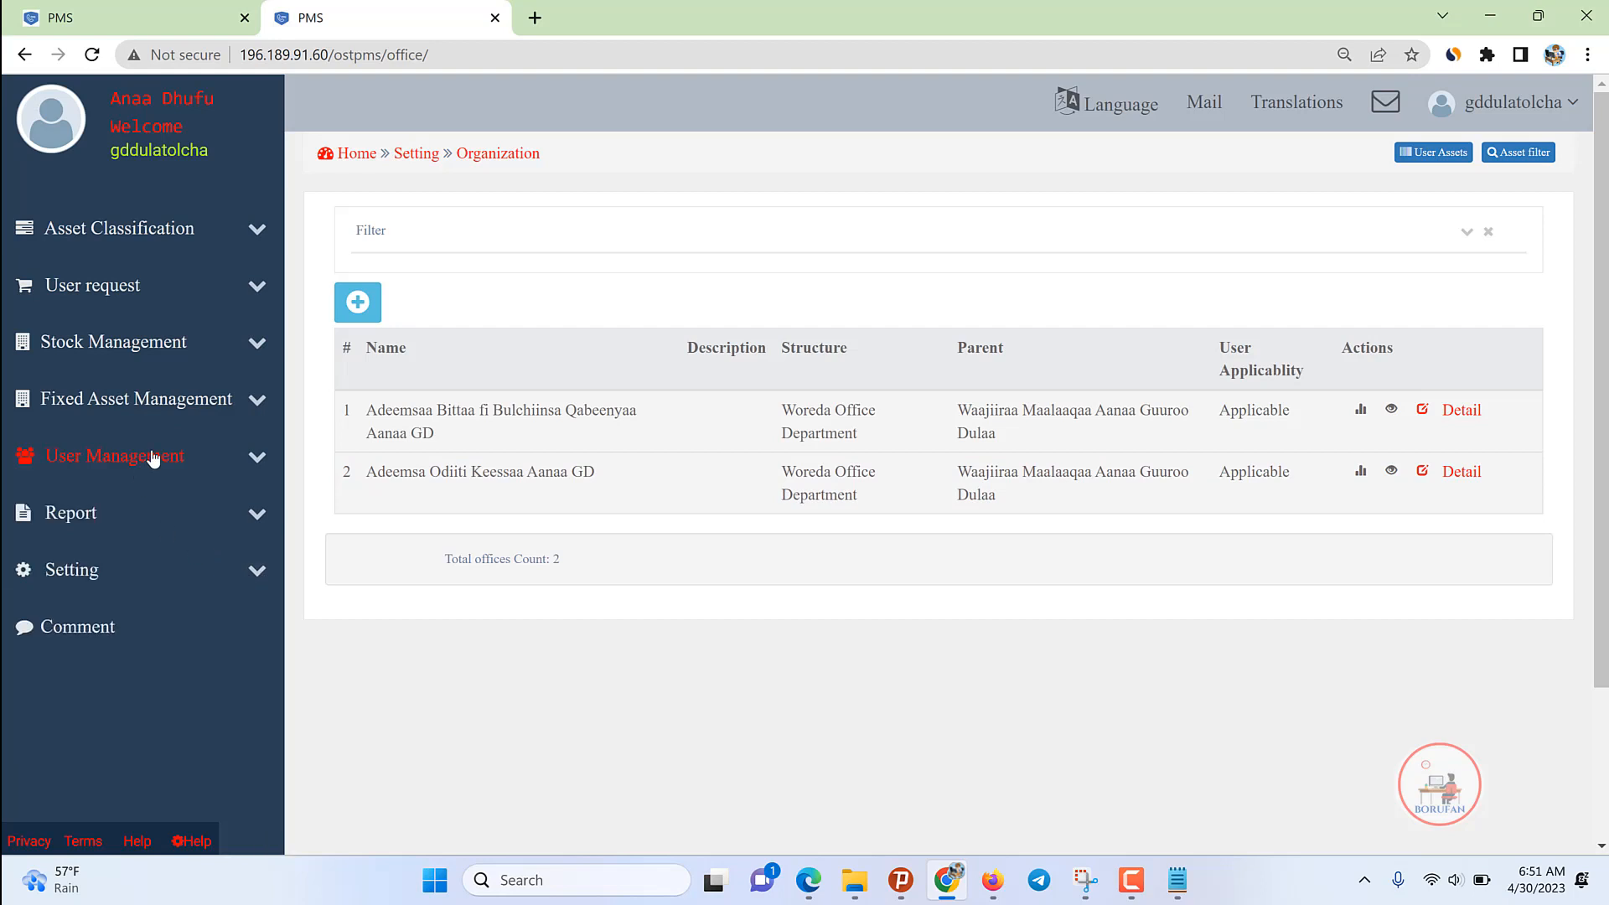
click(154, 457)
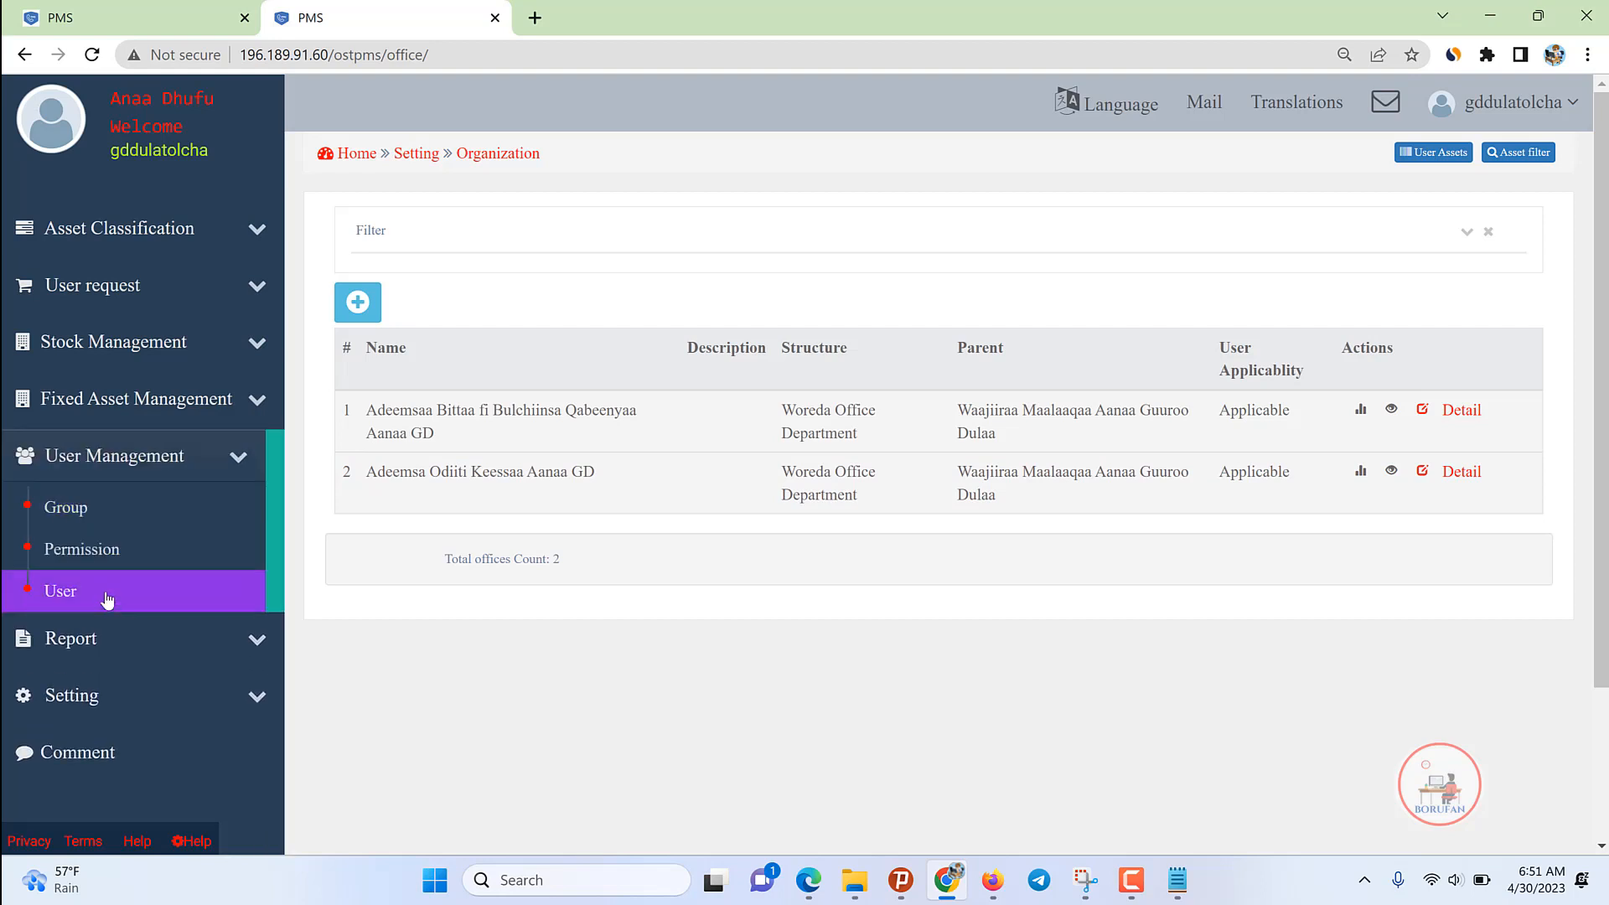
click(101, 594)
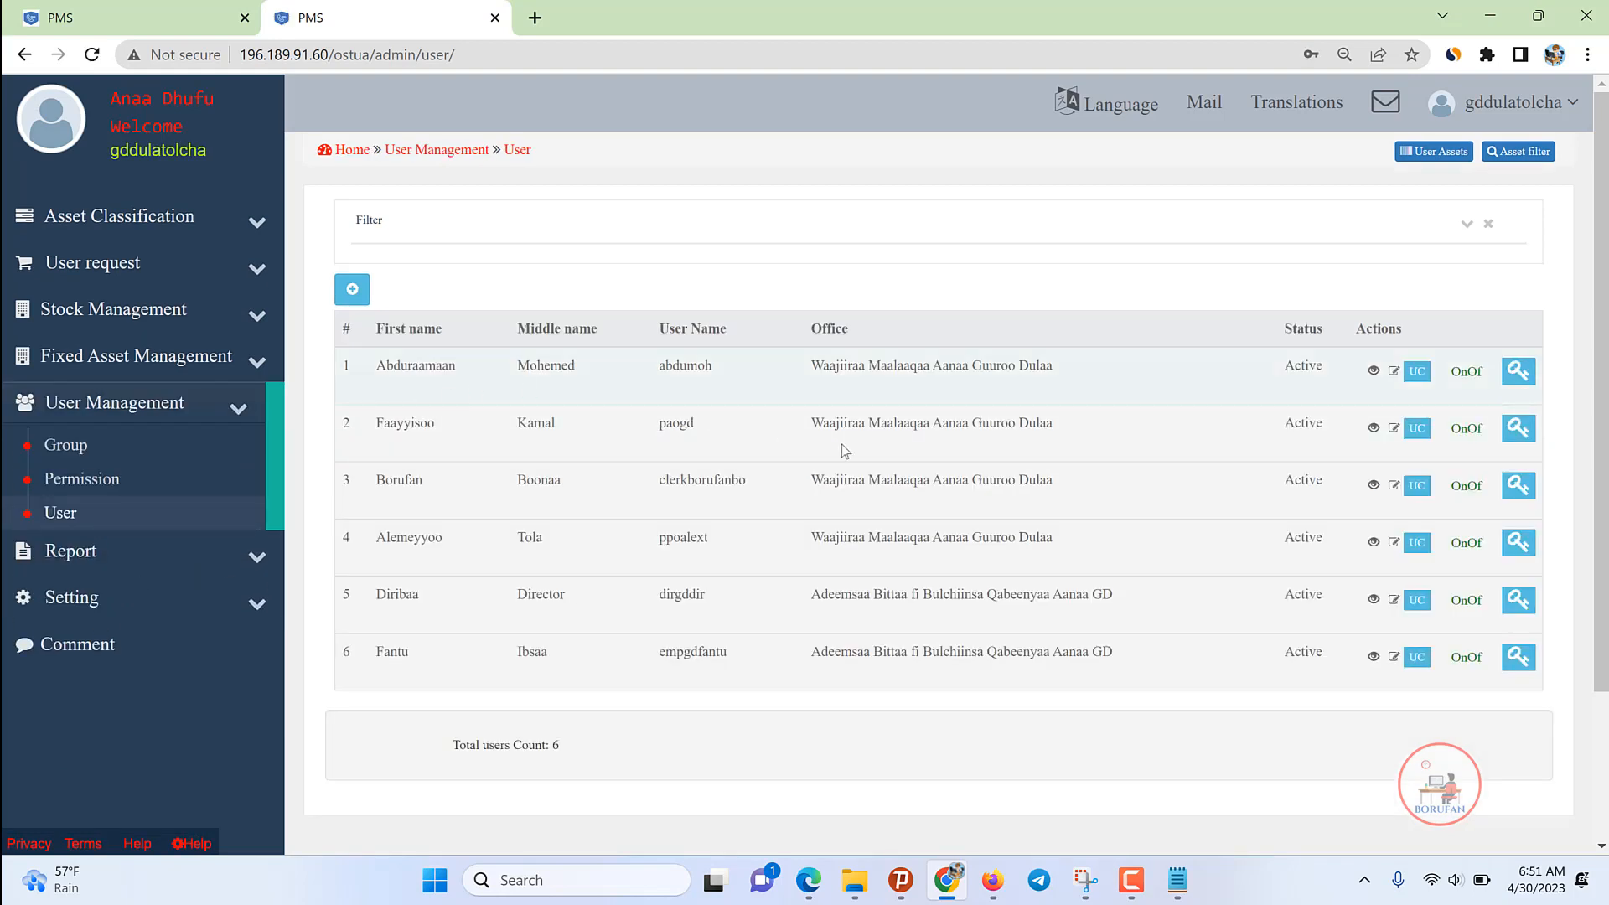
Step: Select the four roles PAO through Store Cleck in the Notepad role list
click(1178, 881)
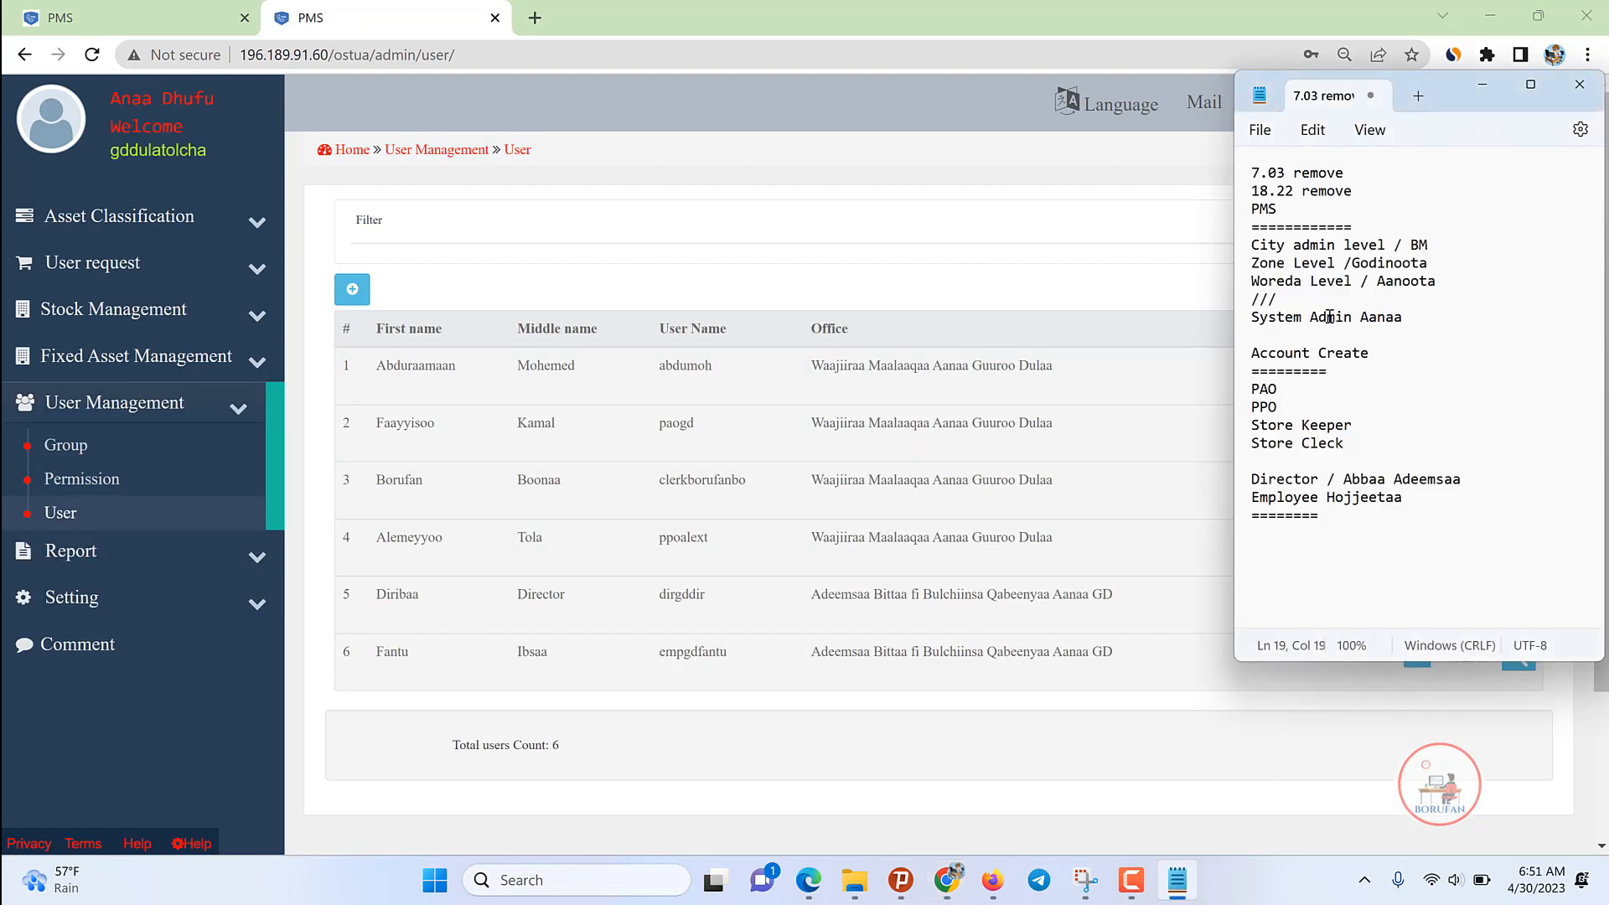
click(1251, 389)
click(1263, 404)
drag(1358, 442, 1239, 392)
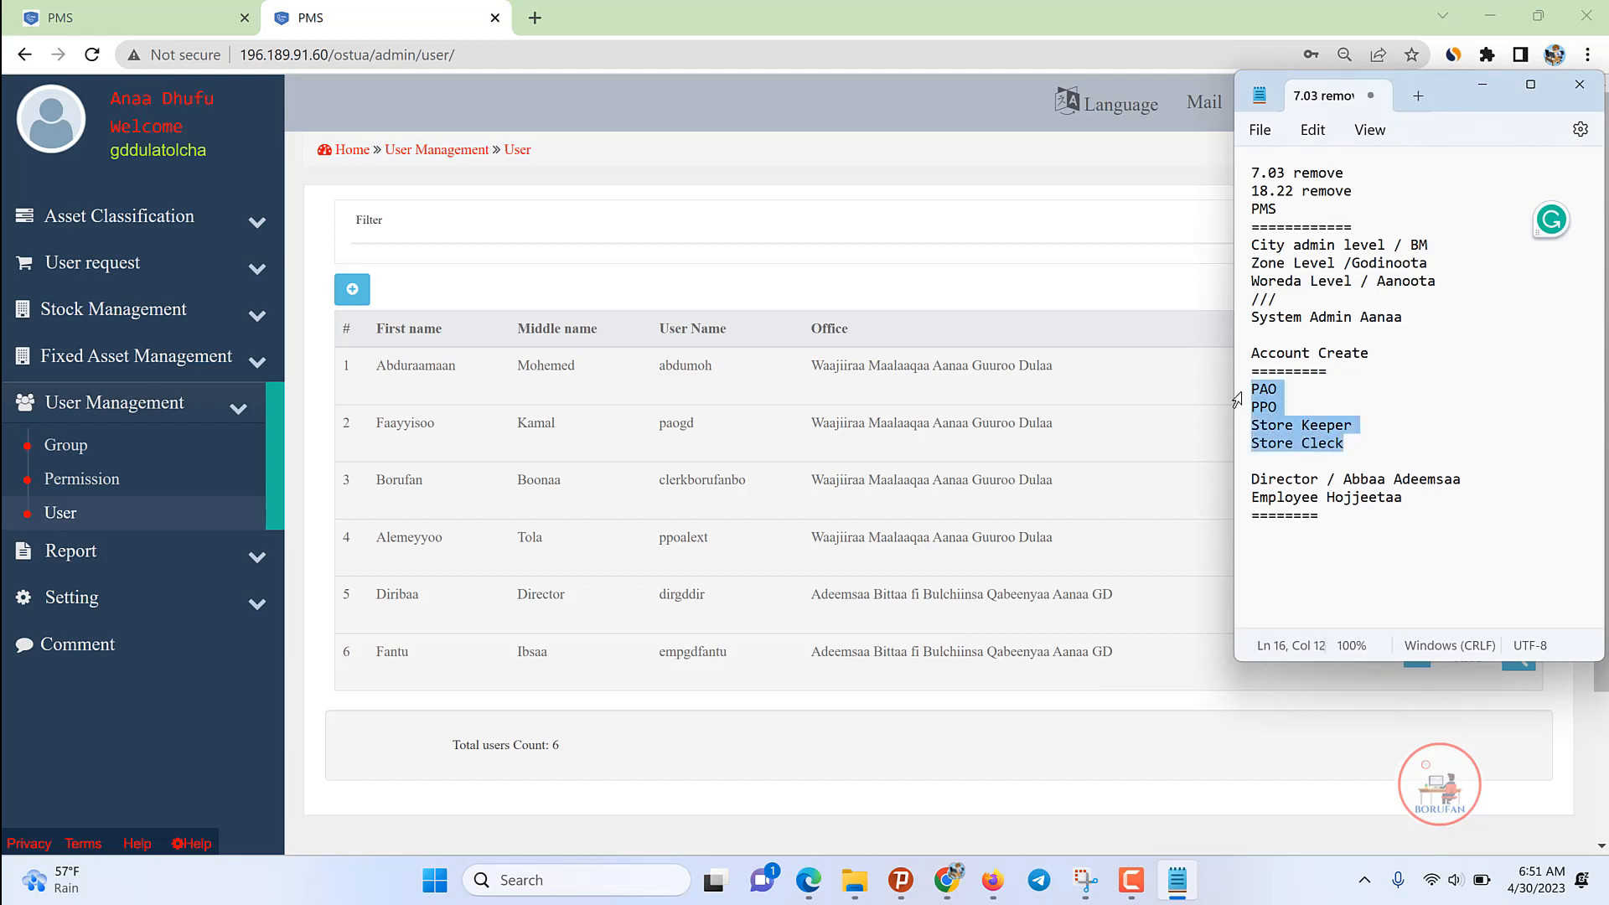
click(1147, 466)
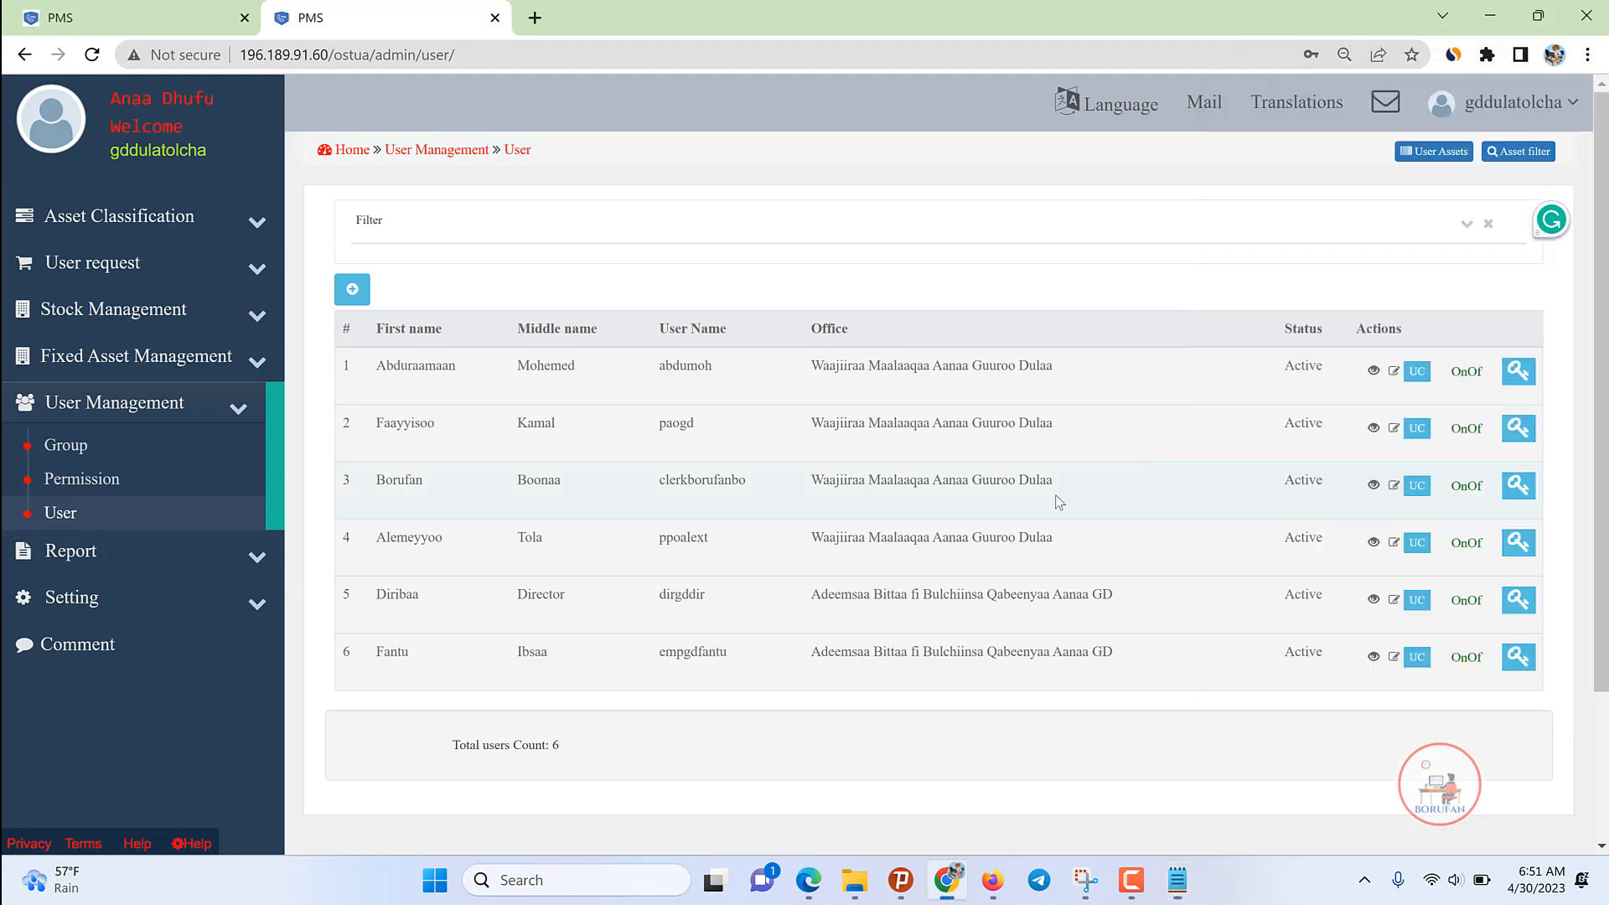
Step: Open Setting > Organization, review its two offices, and bring up the Add Office form
click(120, 599)
click(89, 539)
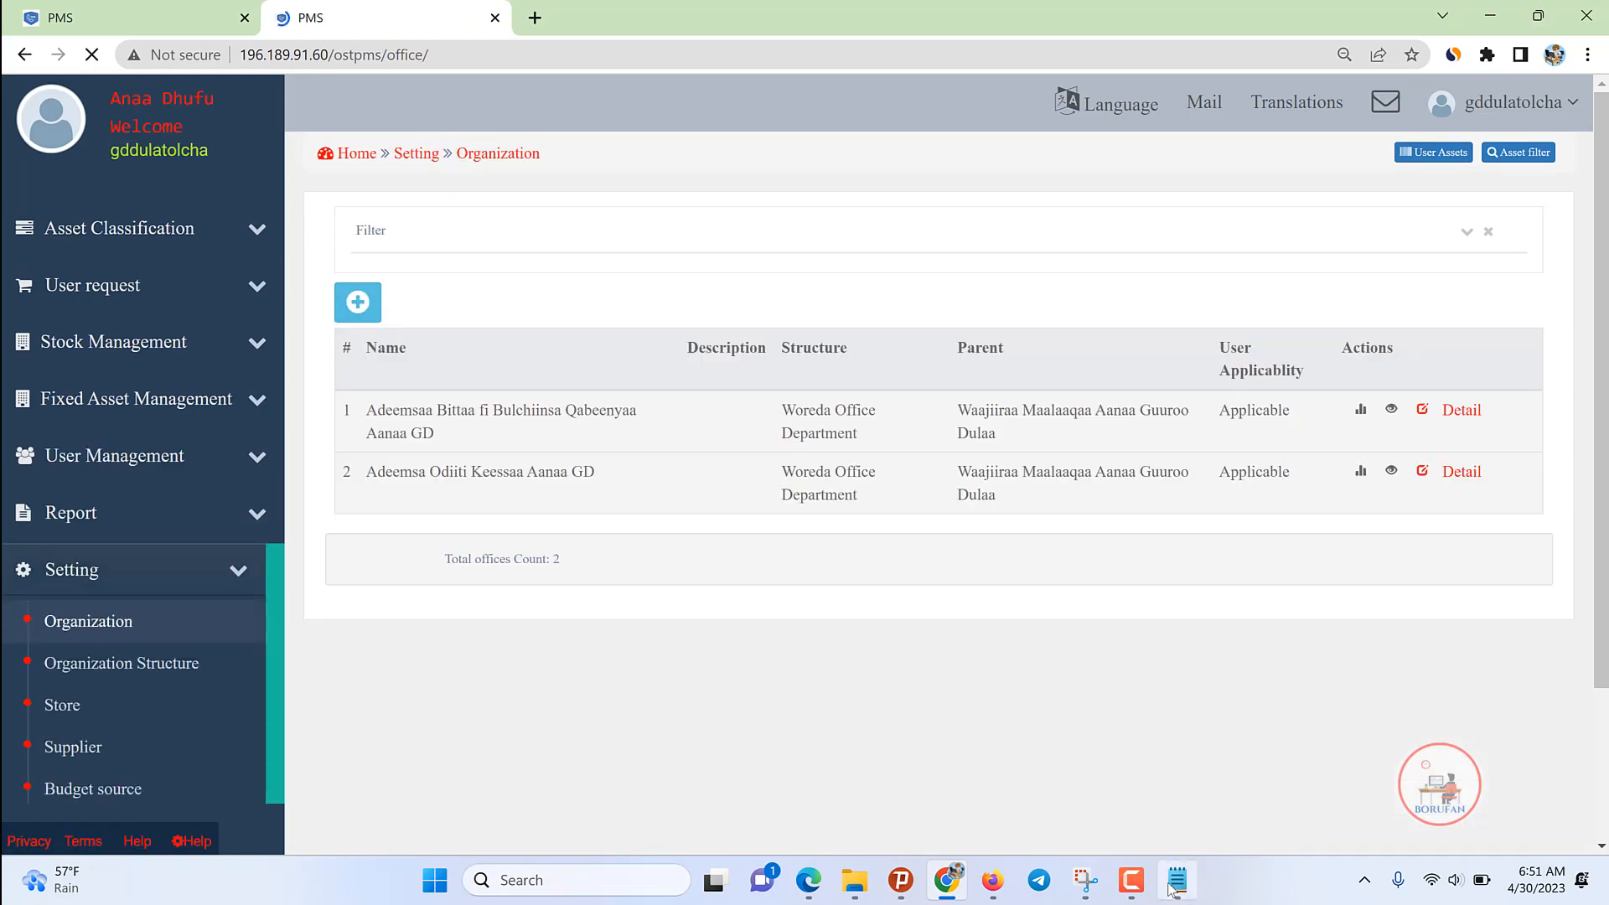
click(1177, 880)
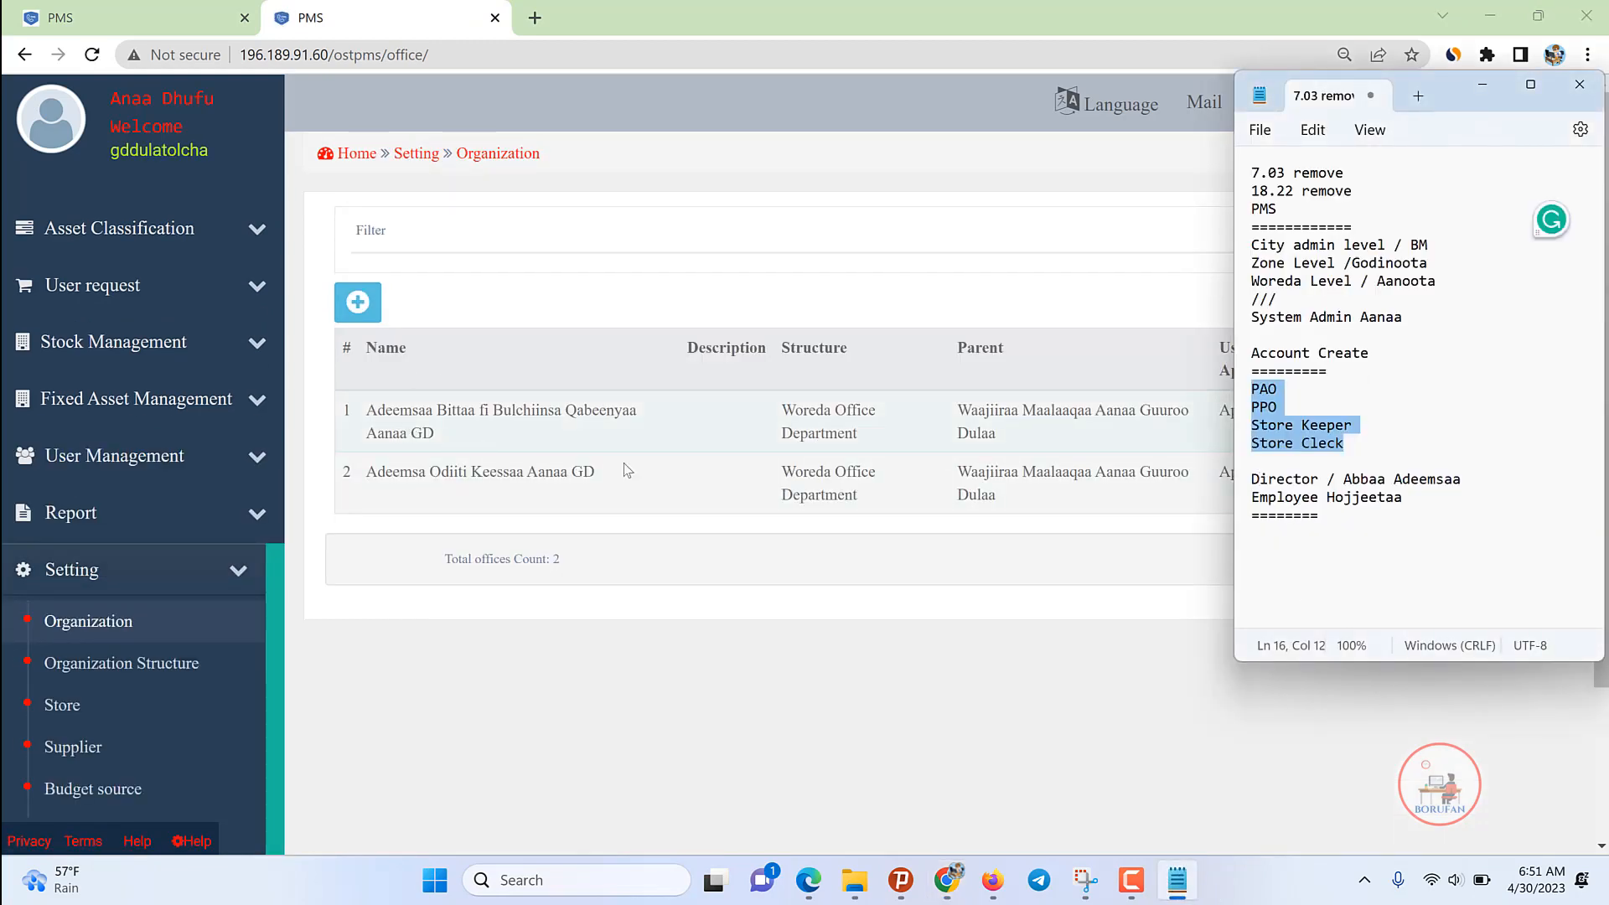
drag(617, 475, 379, 416)
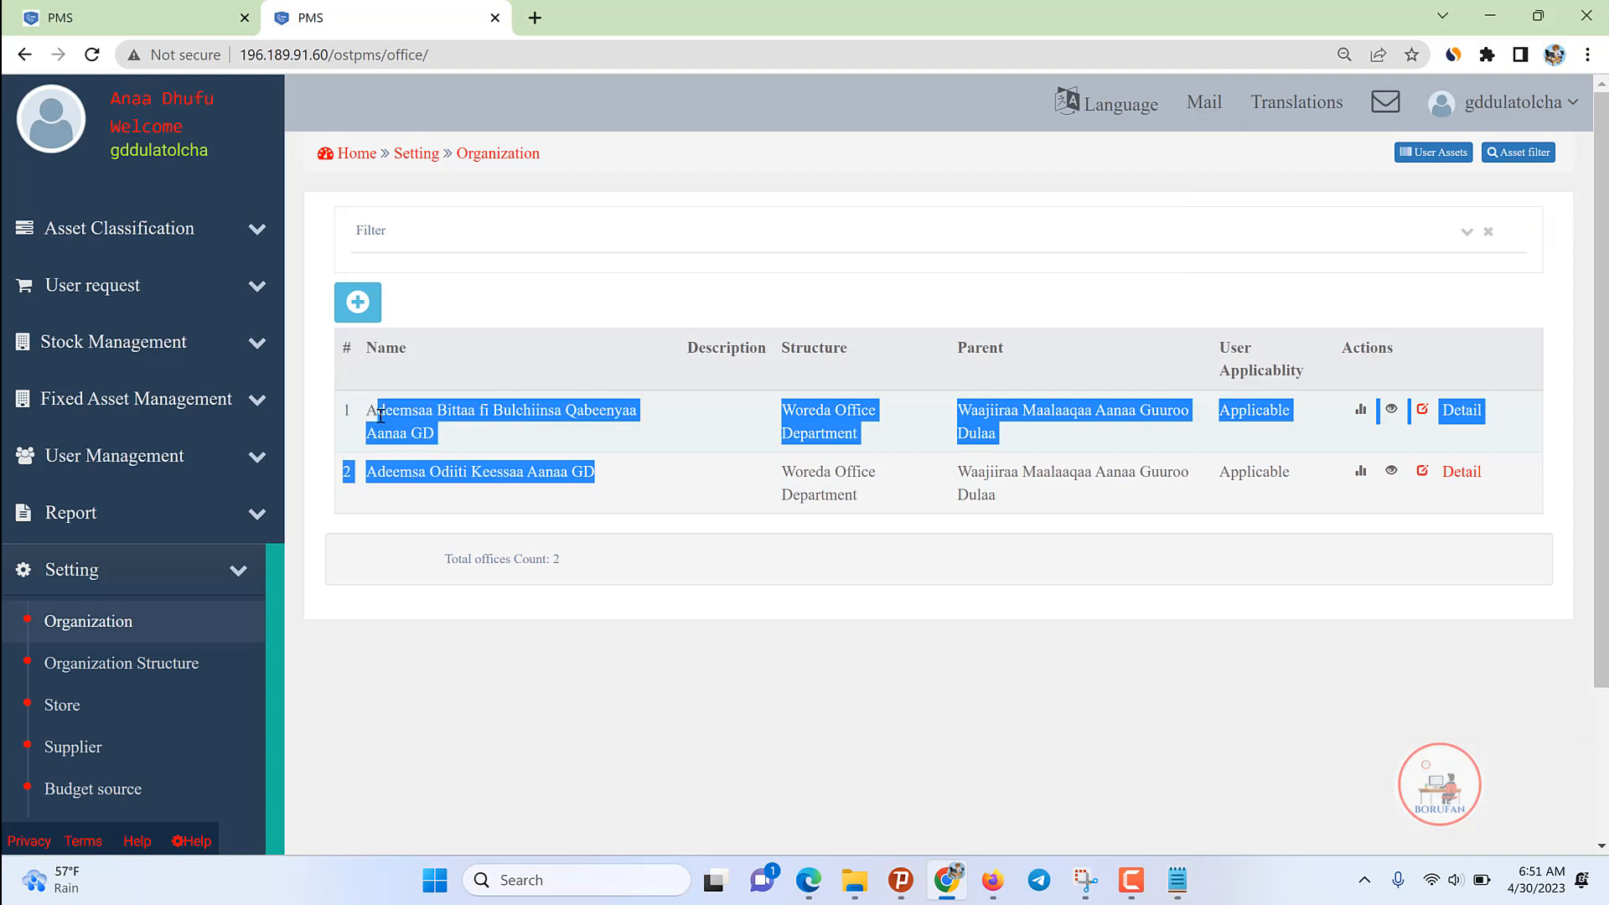
click(615, 456)
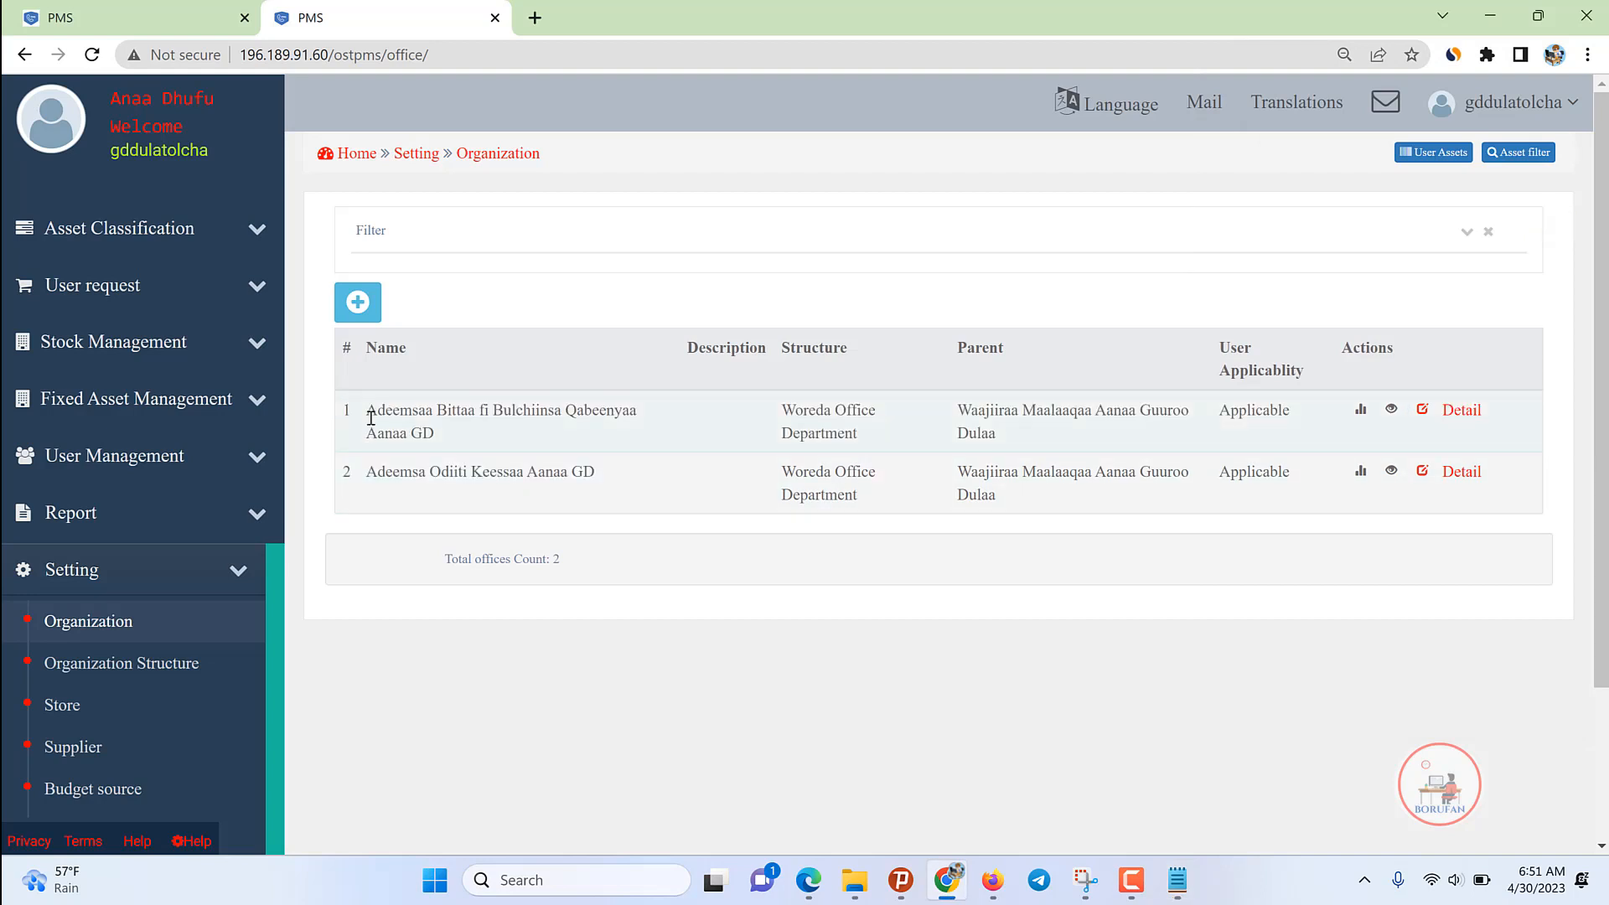
drag(370, 409, 1117, 547)
click(1053, 505)
drag(595, 472, 381, 463)
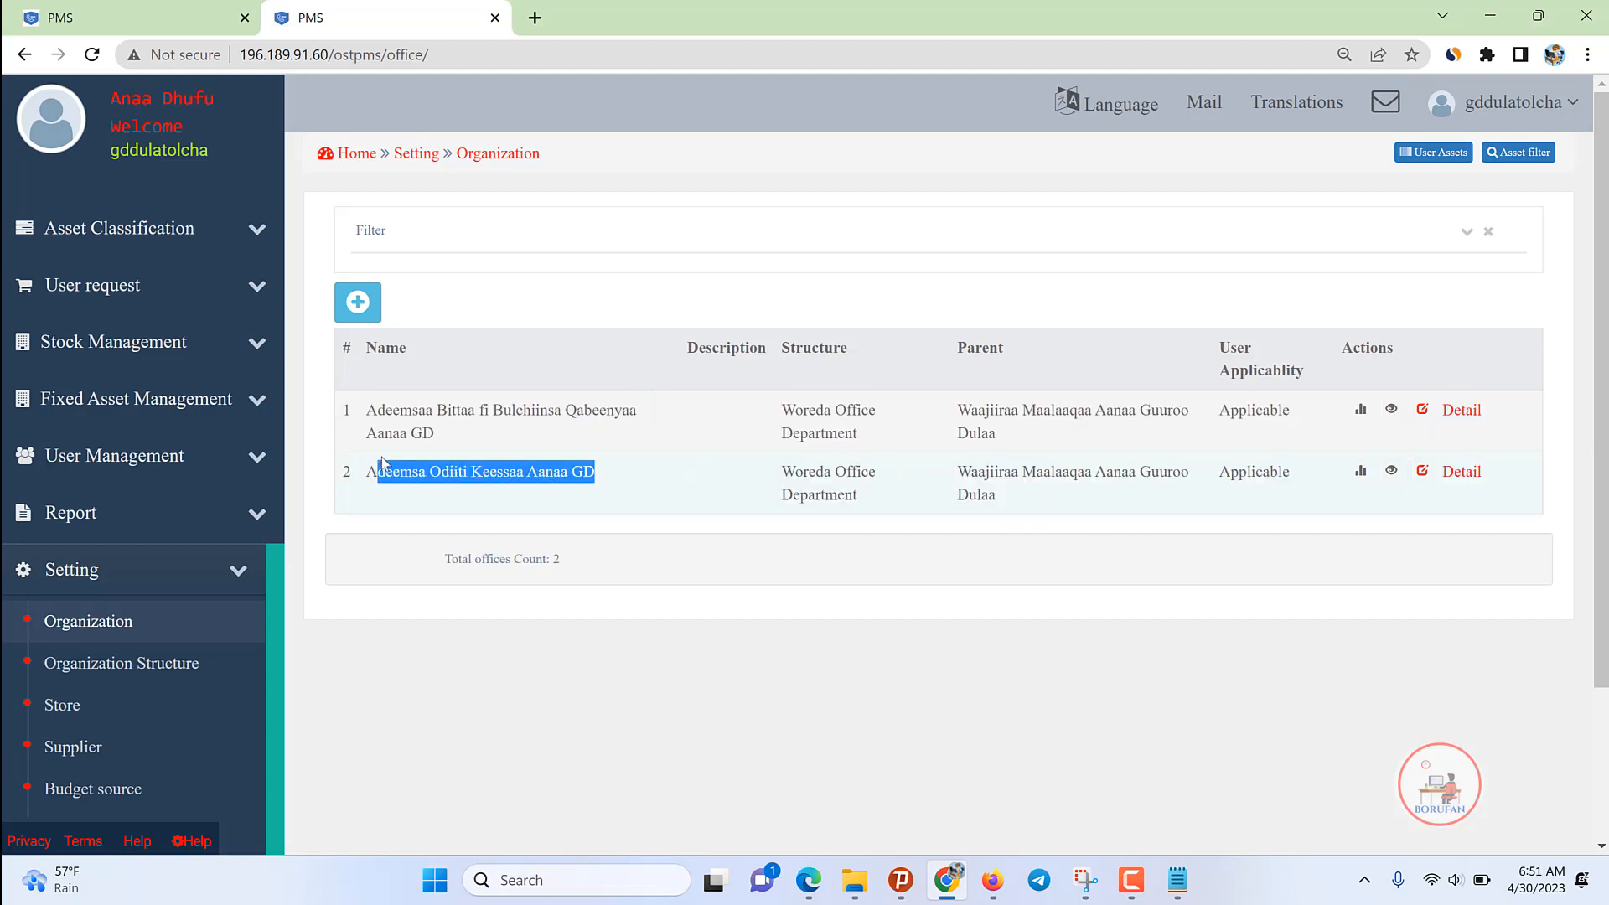
click(358, 304)
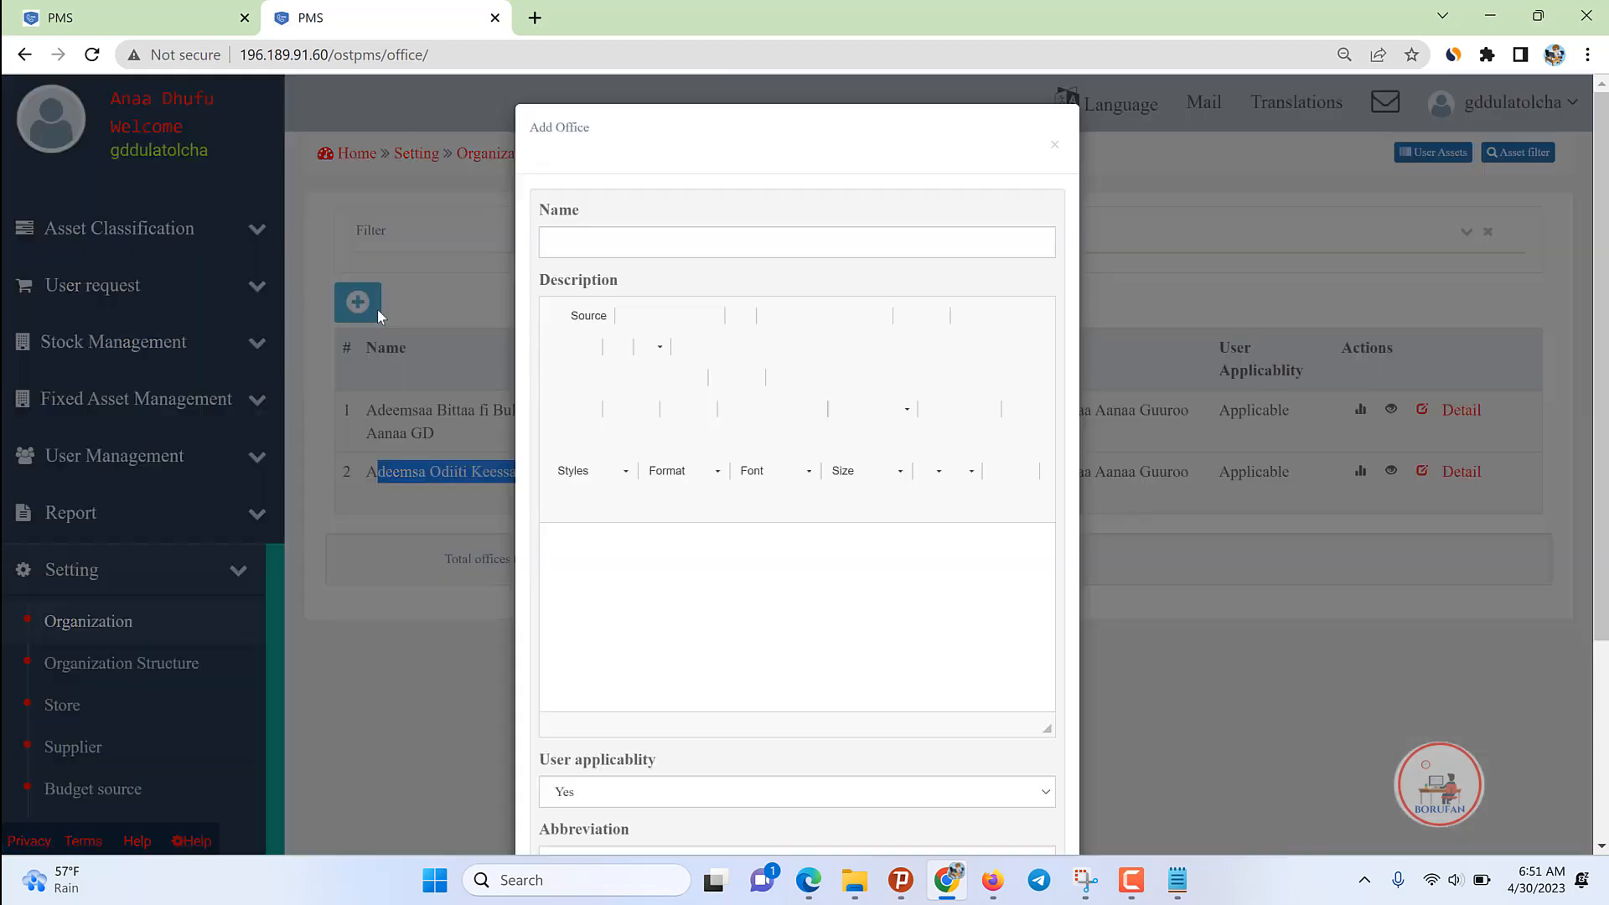
Step: Draft an Adeemsaa Qonnaa office under Woreda Office Department, discard it, and open the User list
click(575, 244)
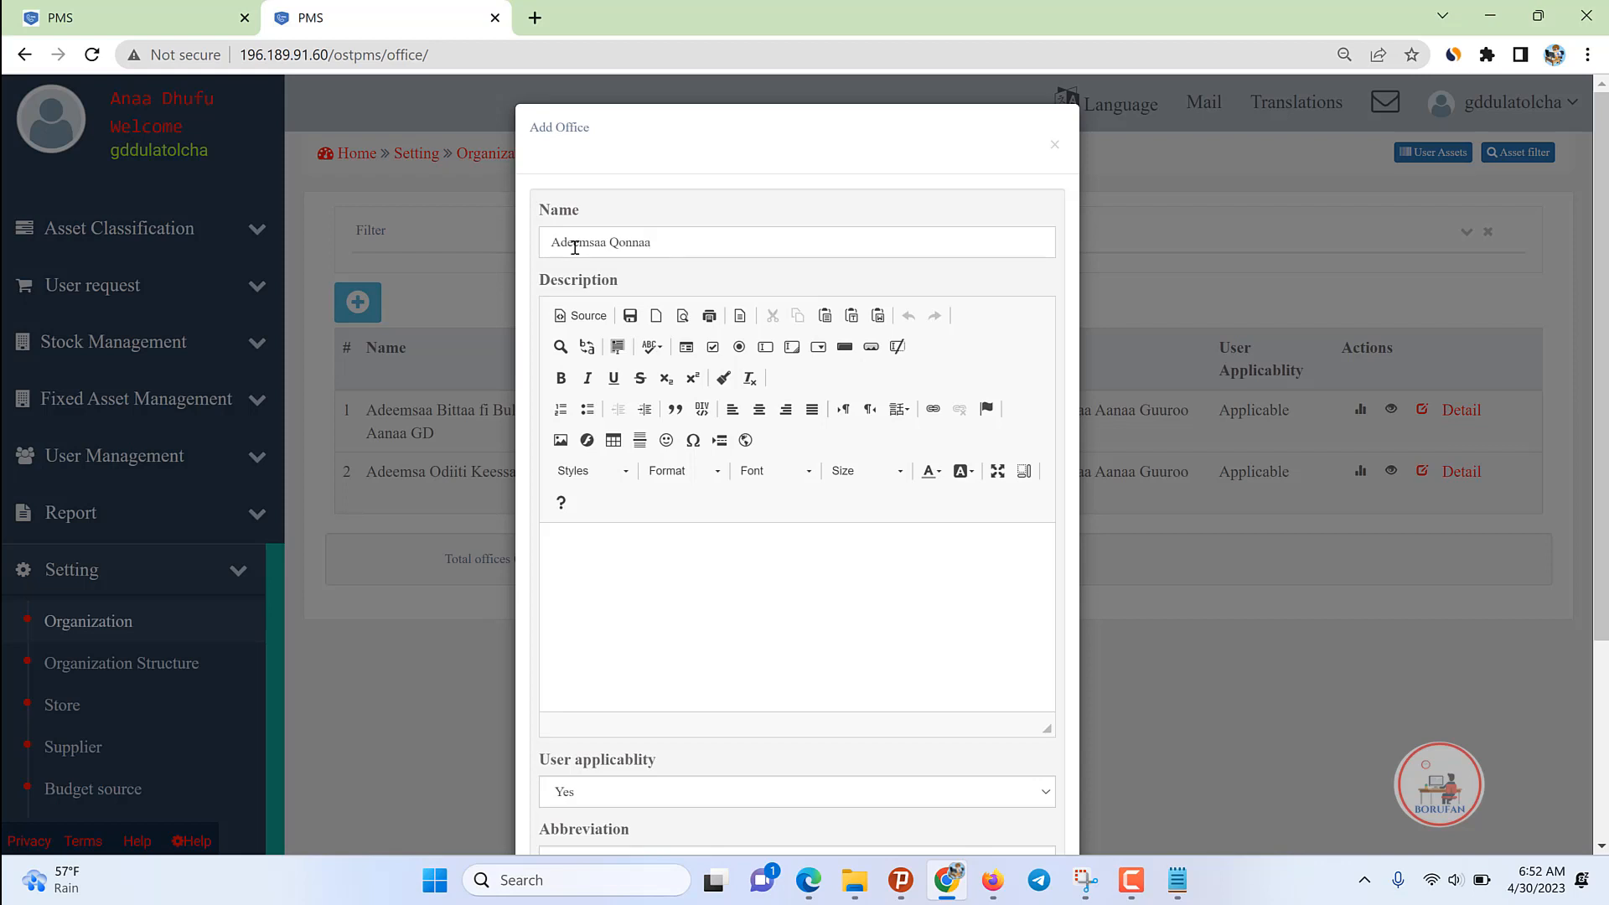
scroll(631, 595, down, 3)
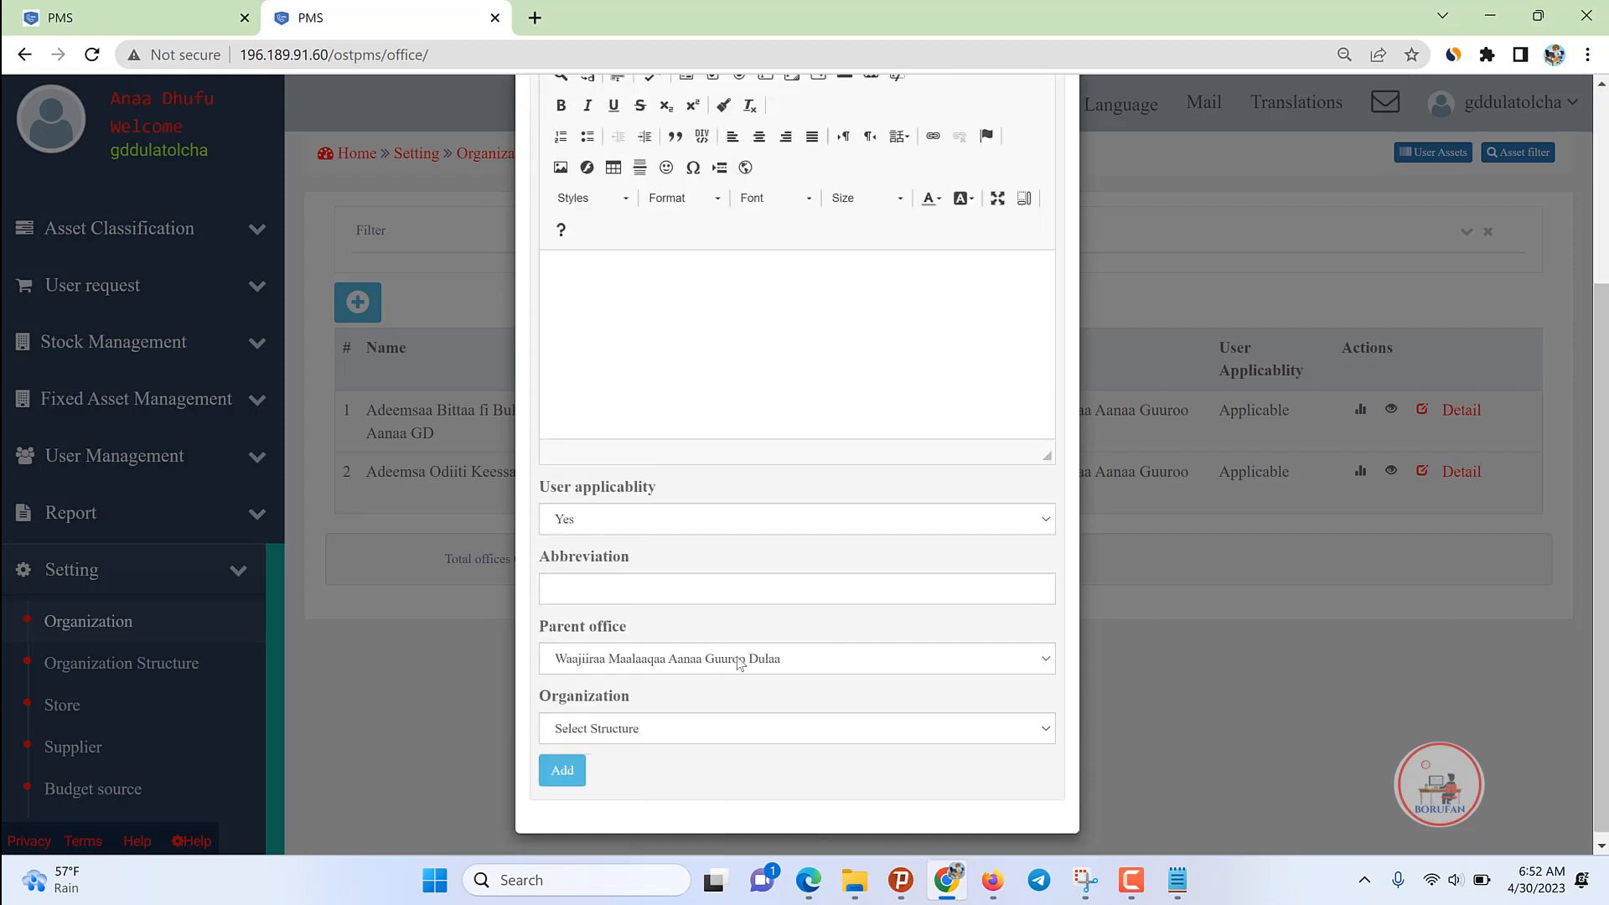
click(637, 721)
click(627, 762)
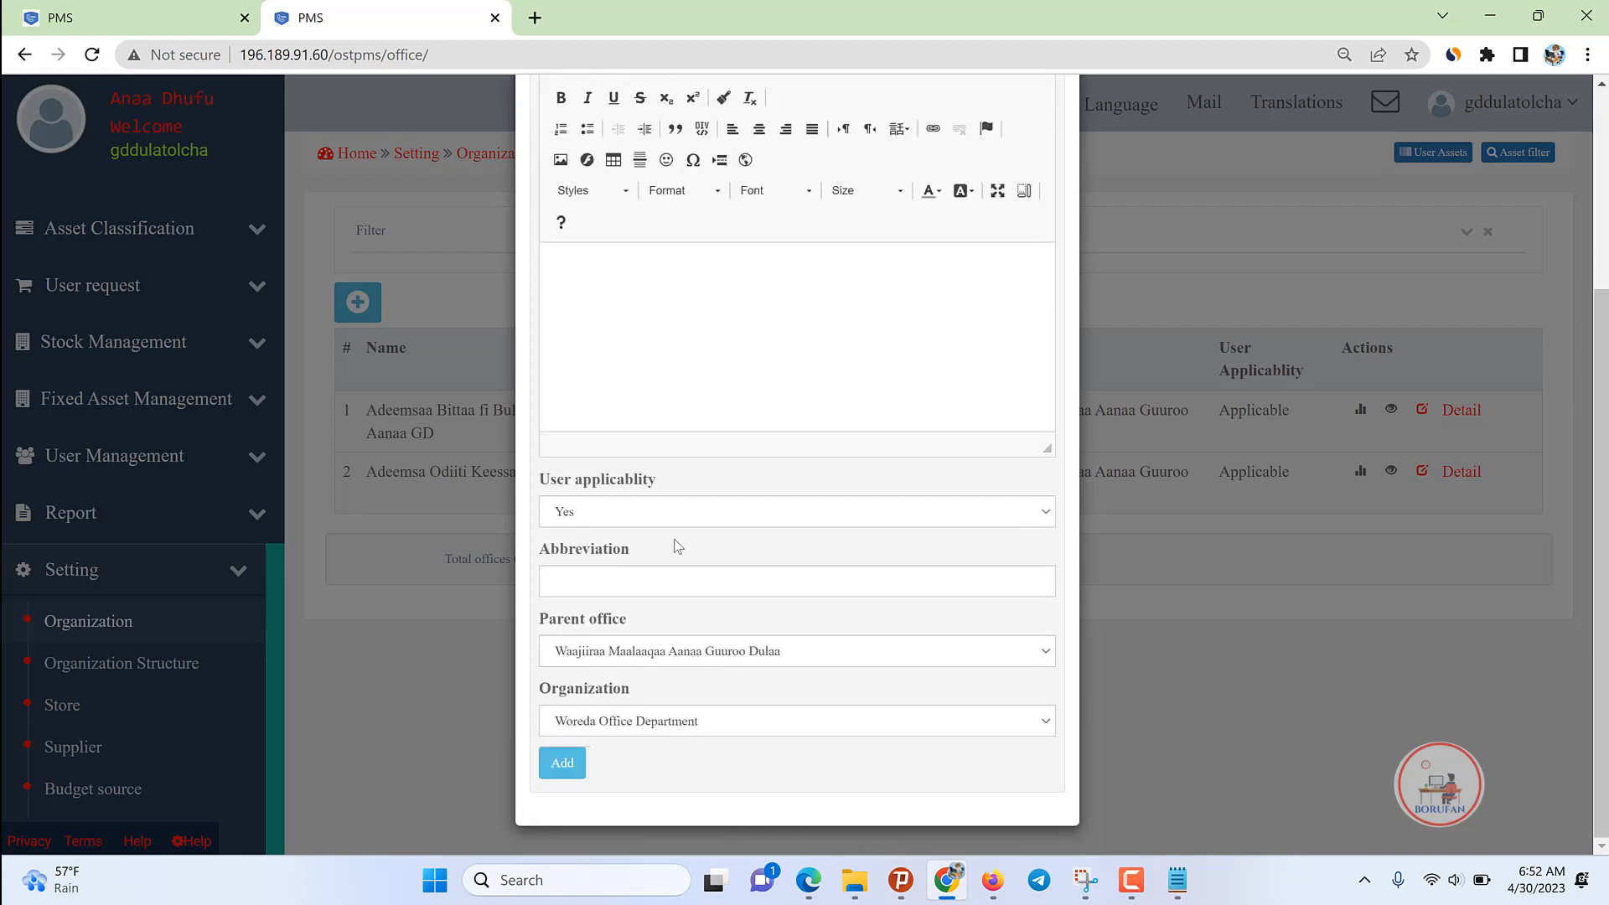
click(1136, 293)
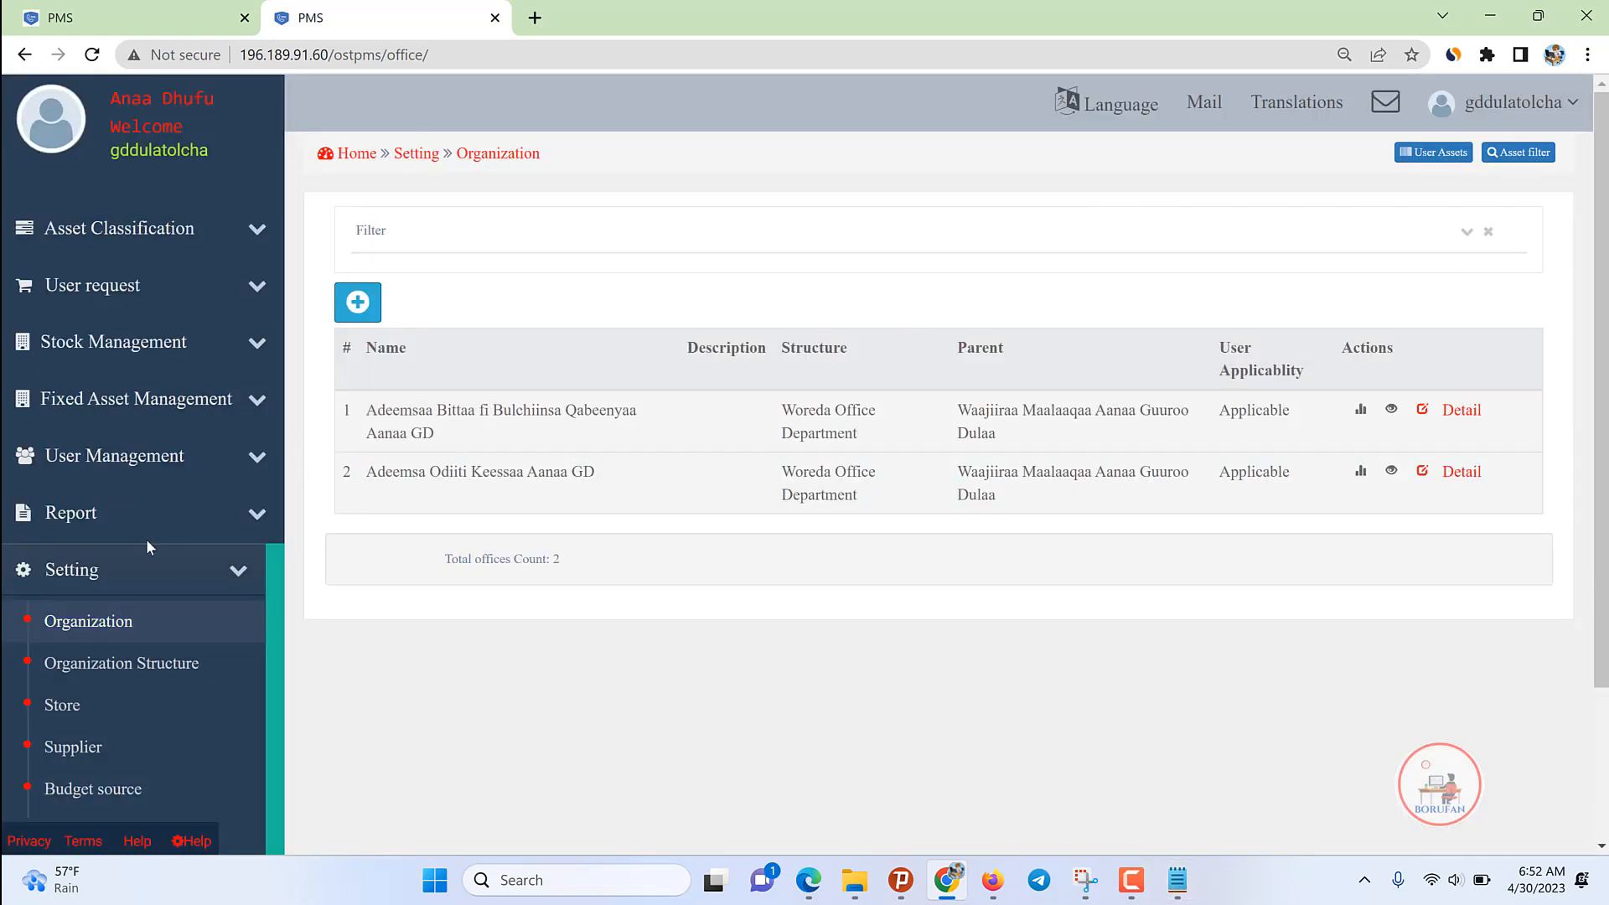
click(138, 457)
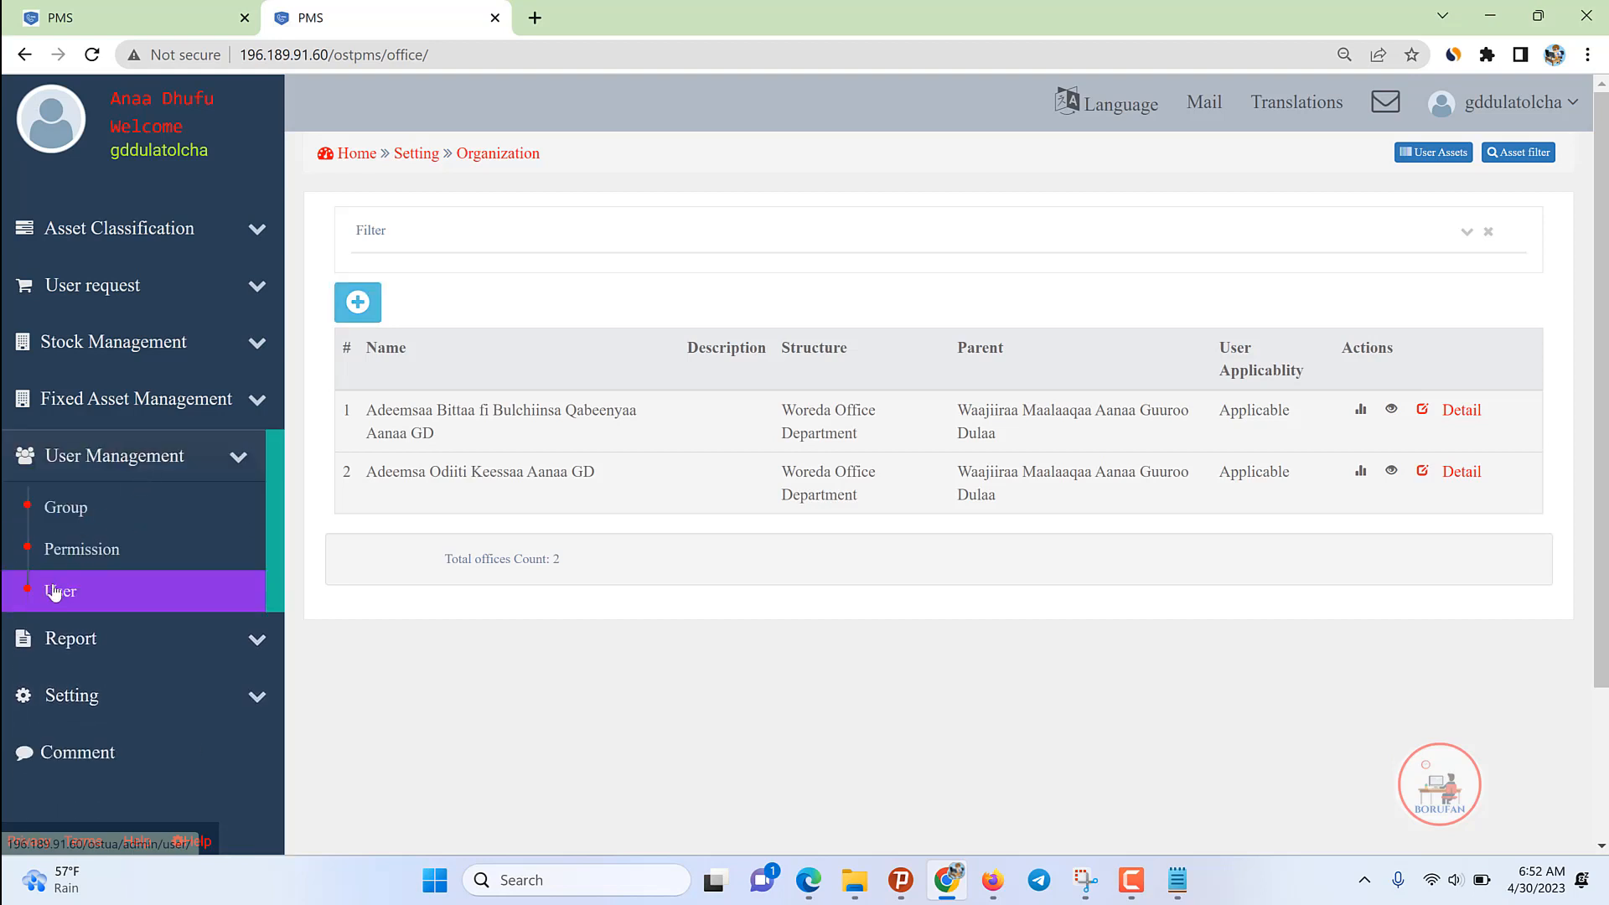
click(54, 591)
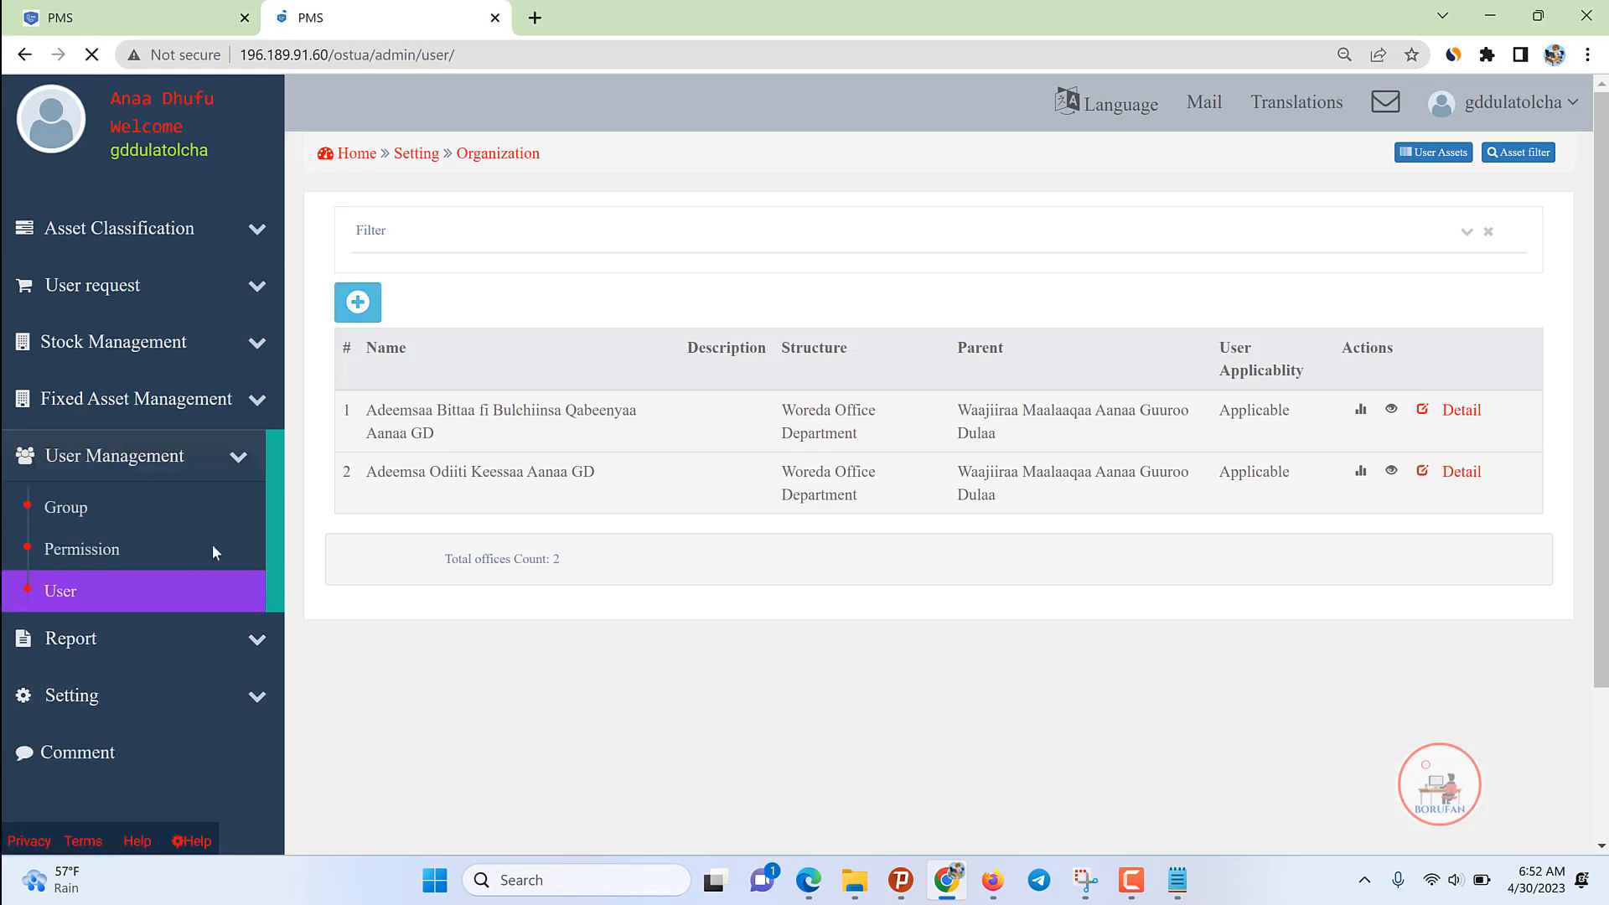
Step: Open the Add new User form, try the group choices, and close it unsaved
click(352, 289)
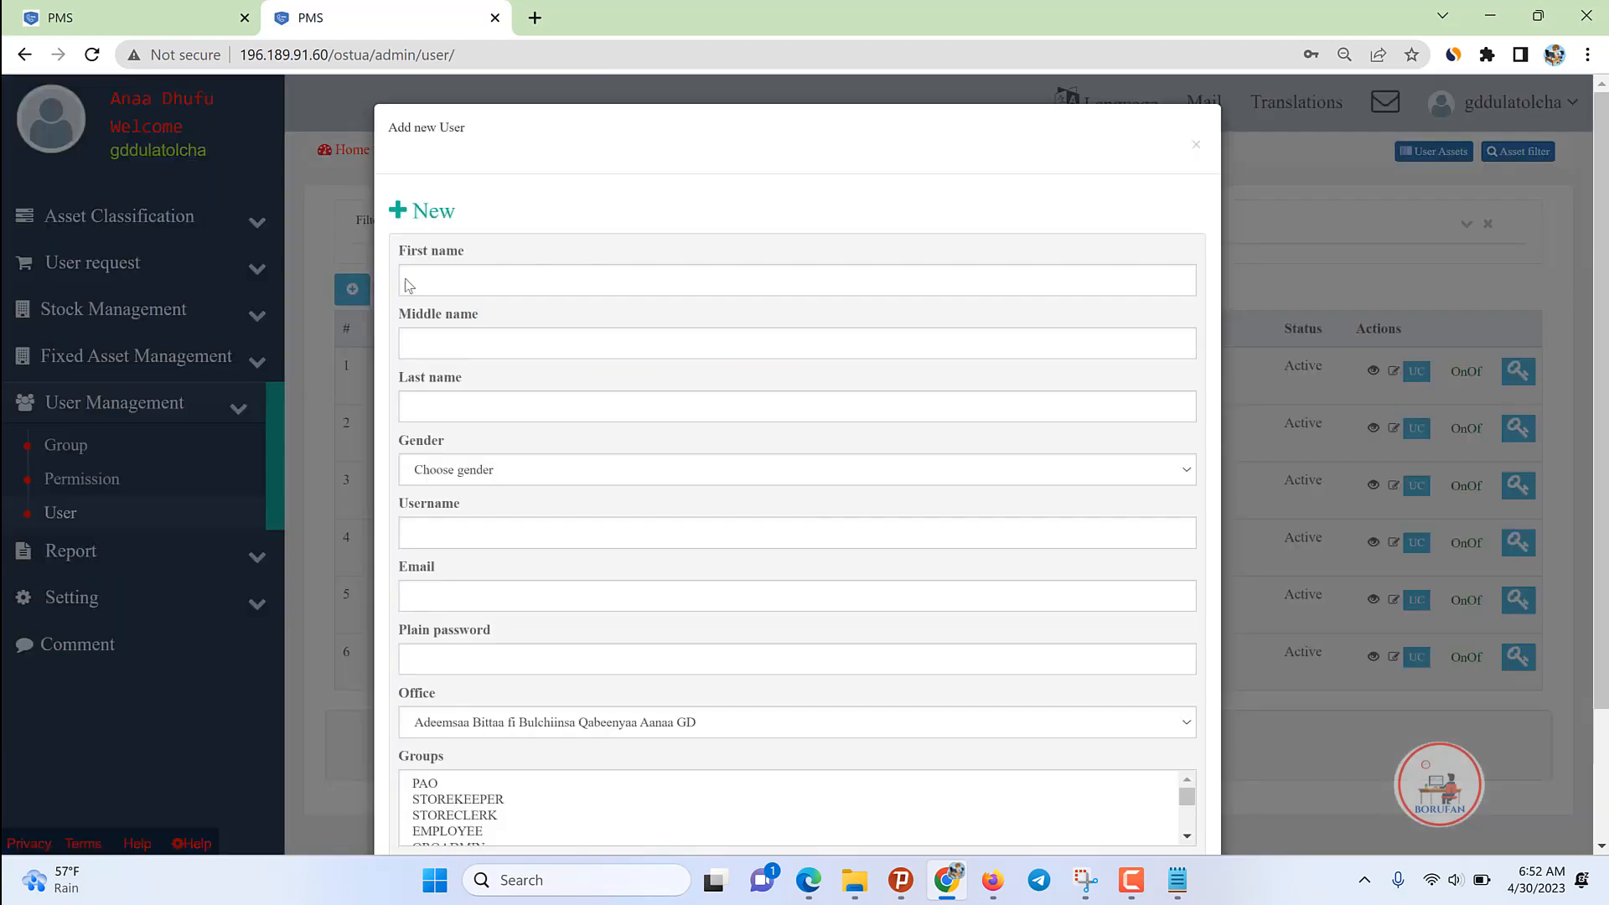
scroll(802, 319, down, 2)
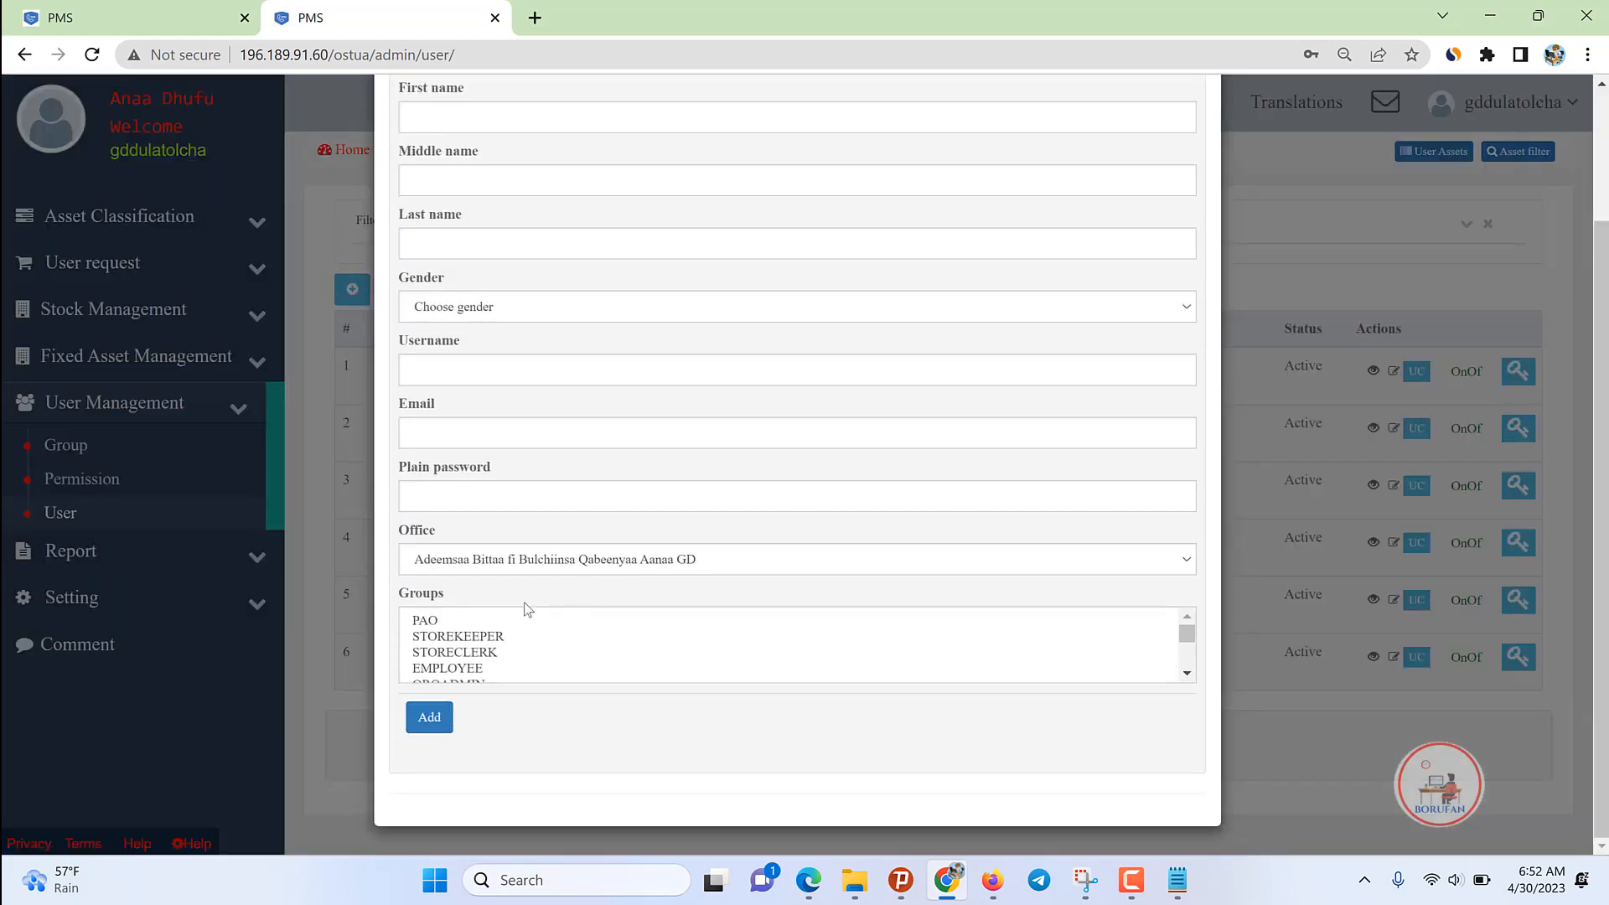
click(463, 653)
key(Down)
key(Down)
key(Down)
key(Down)
key(Down)
key(Down)
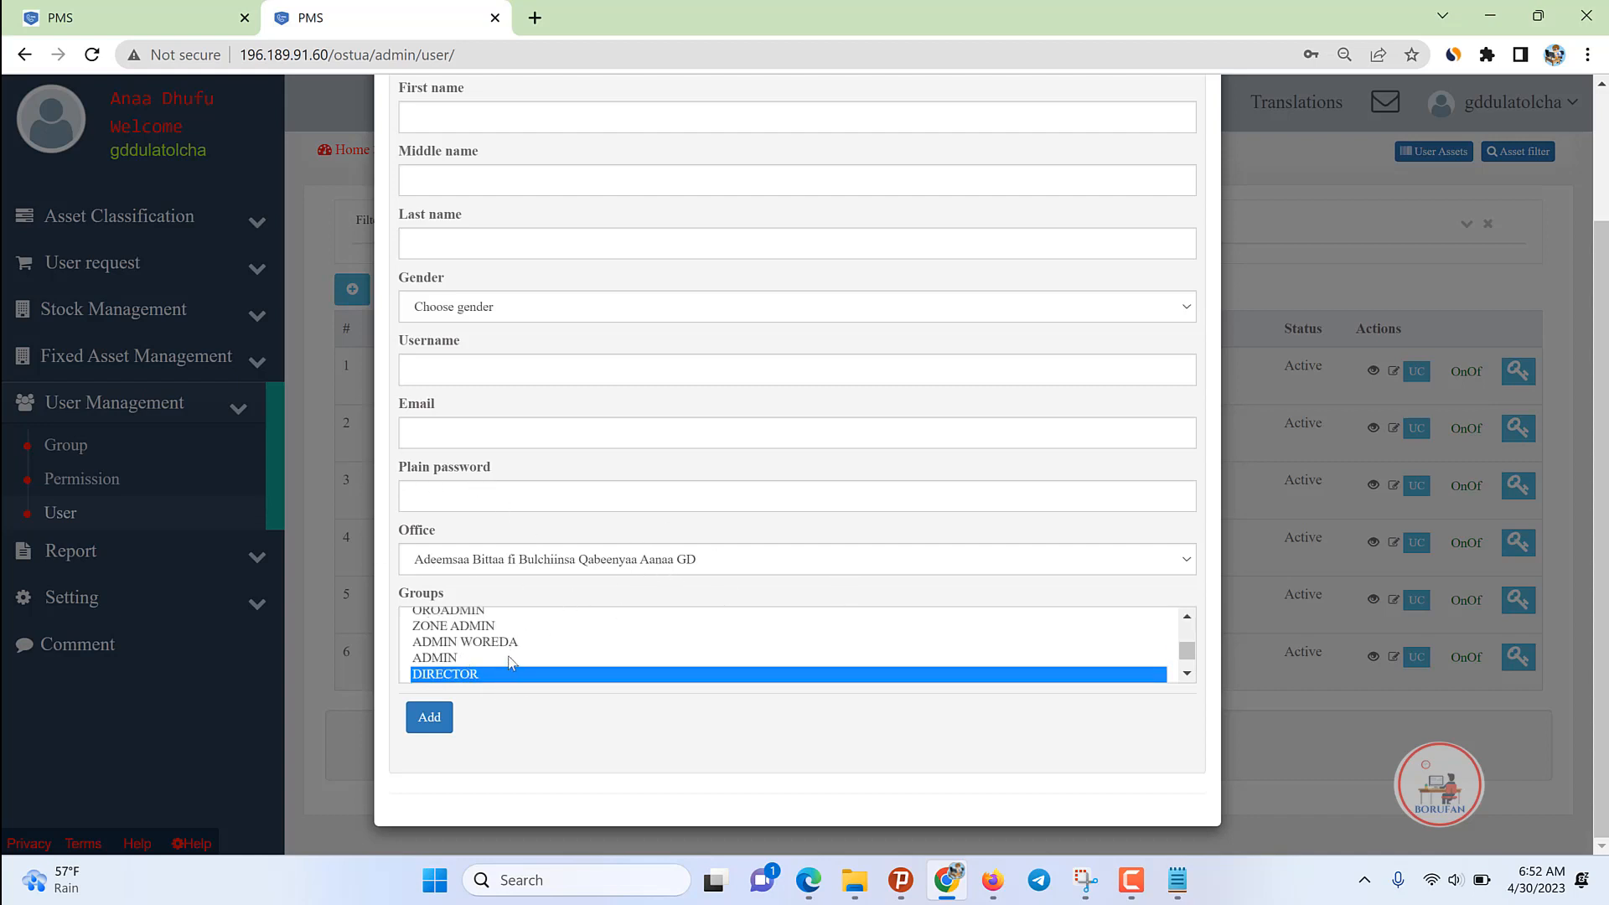
key(Up)
key(Up)
key(Up)
key(Up)
key(Up)
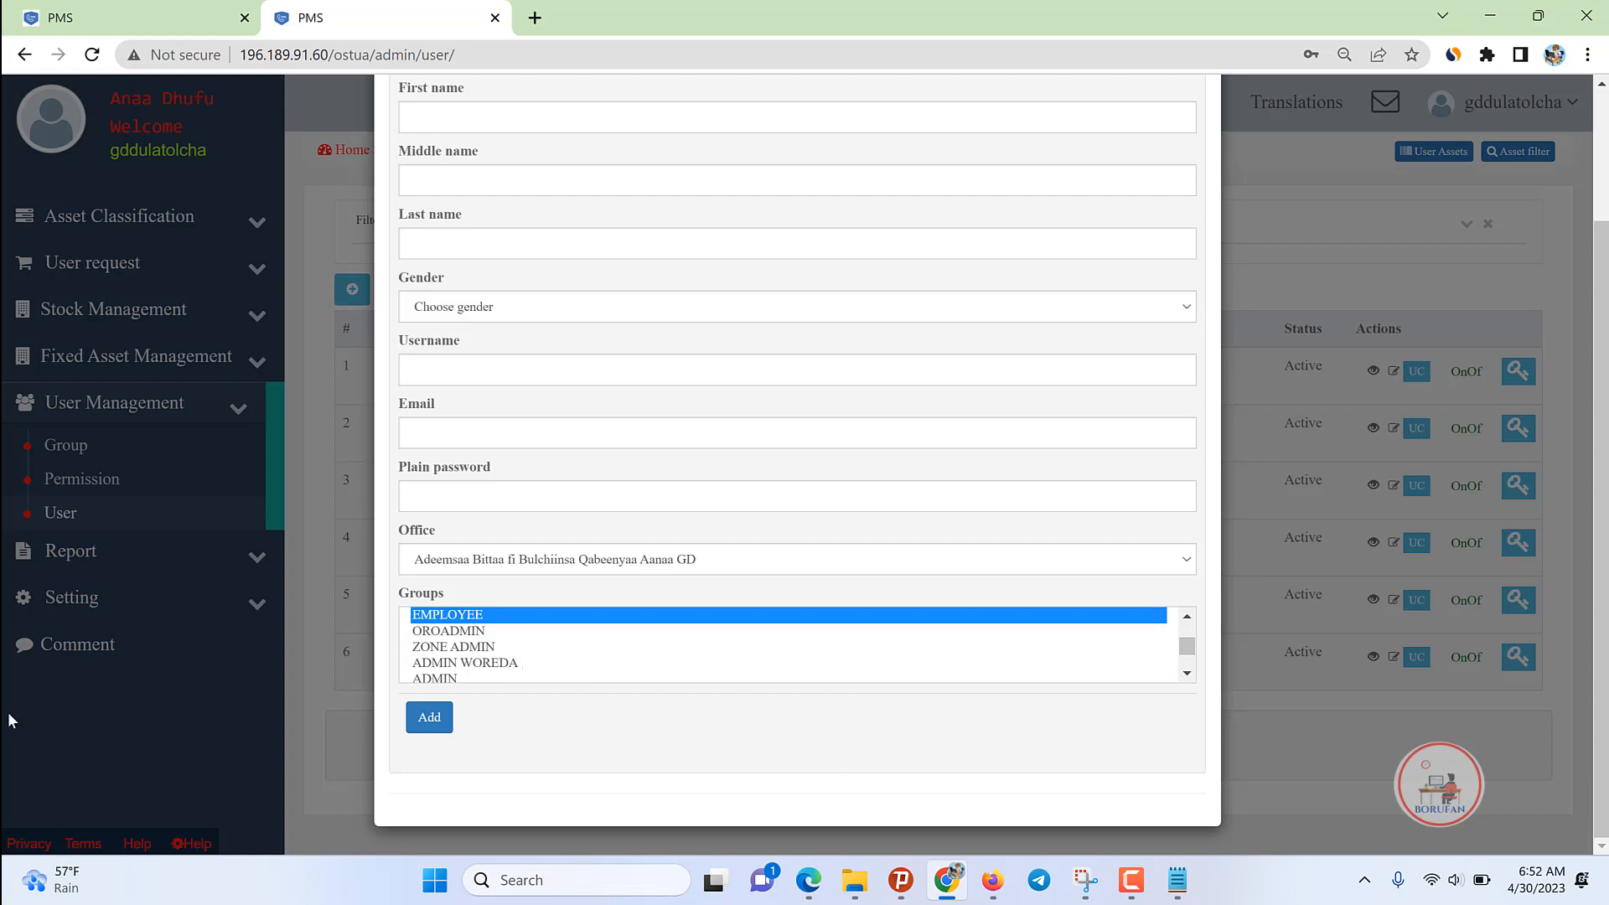
click(1381, 749)
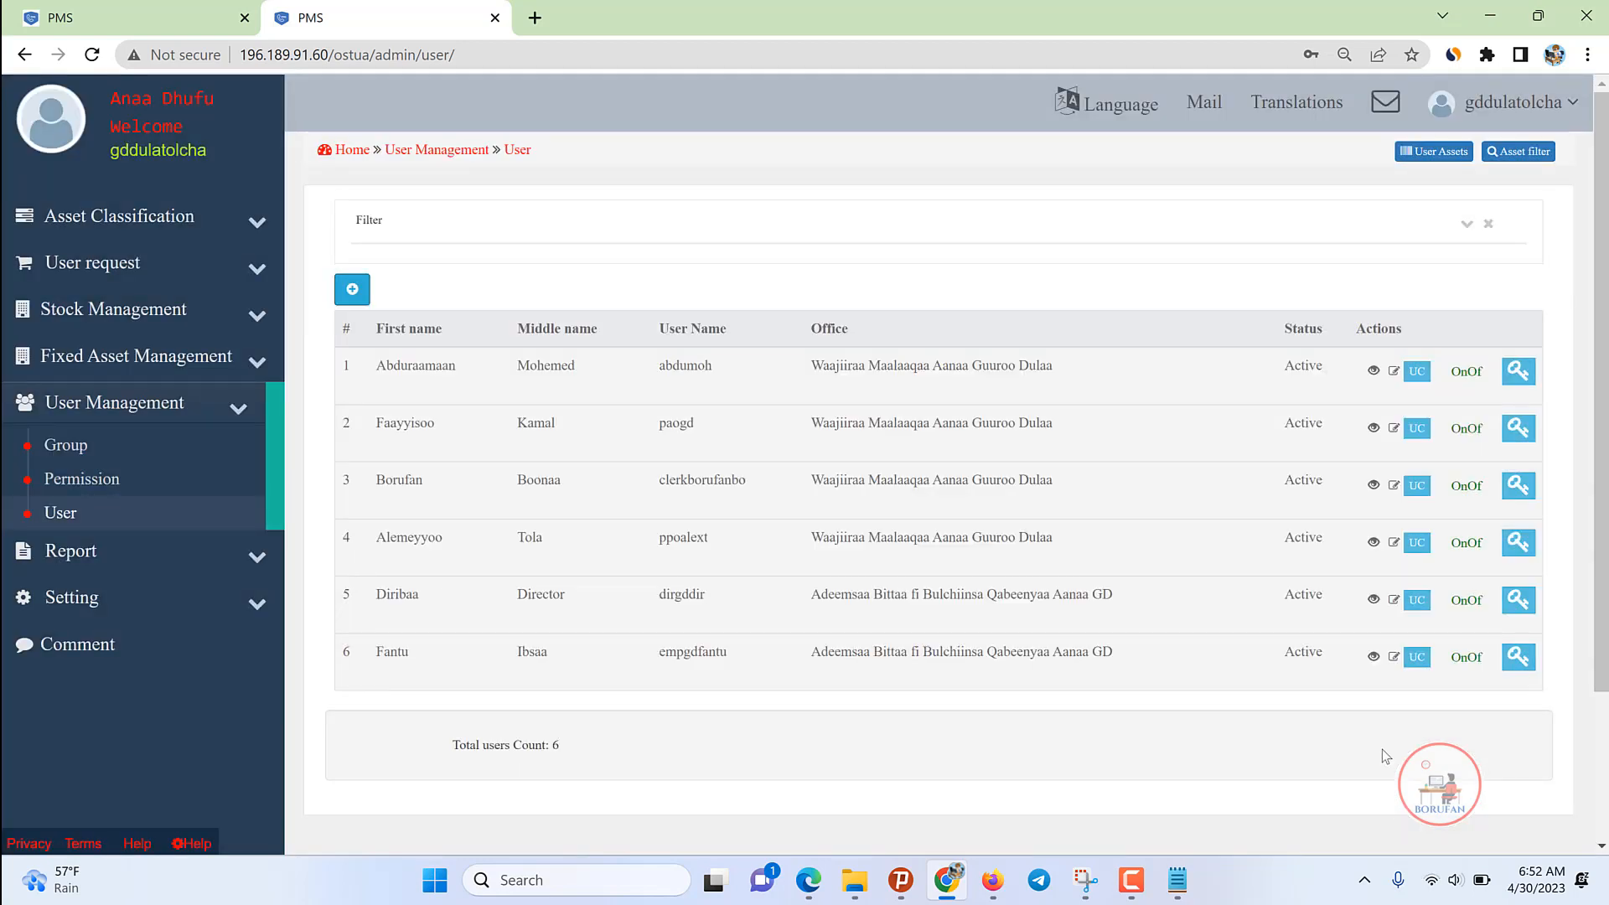
Step: Open the Store list, start a new store with a store keeper, then close it unsaved
click(63, 589)
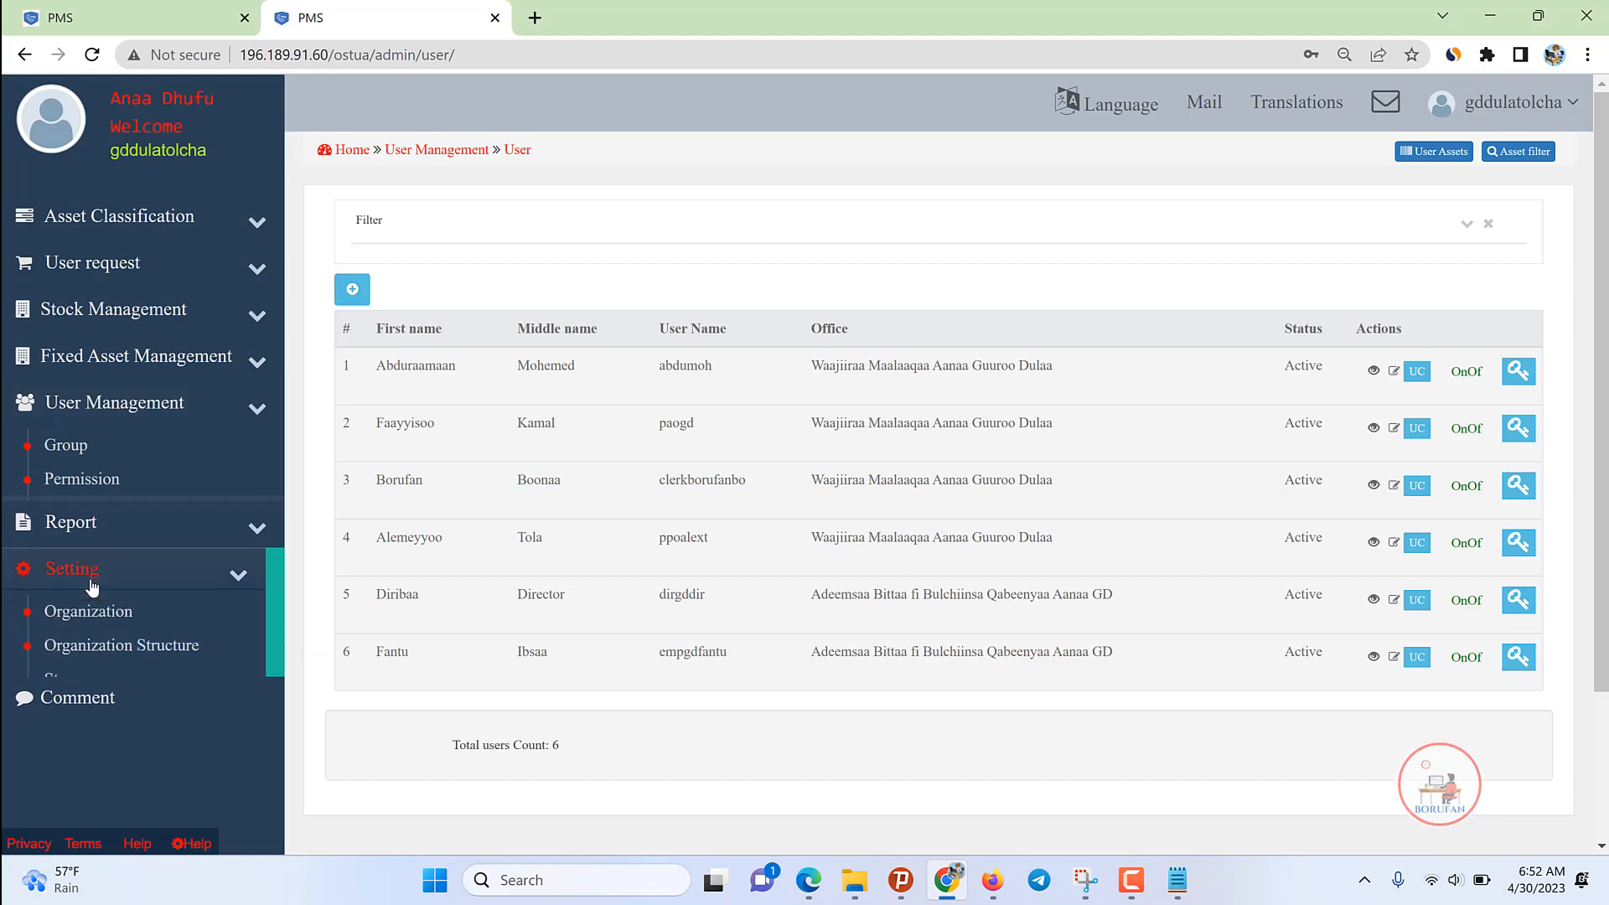
click(71, 610)
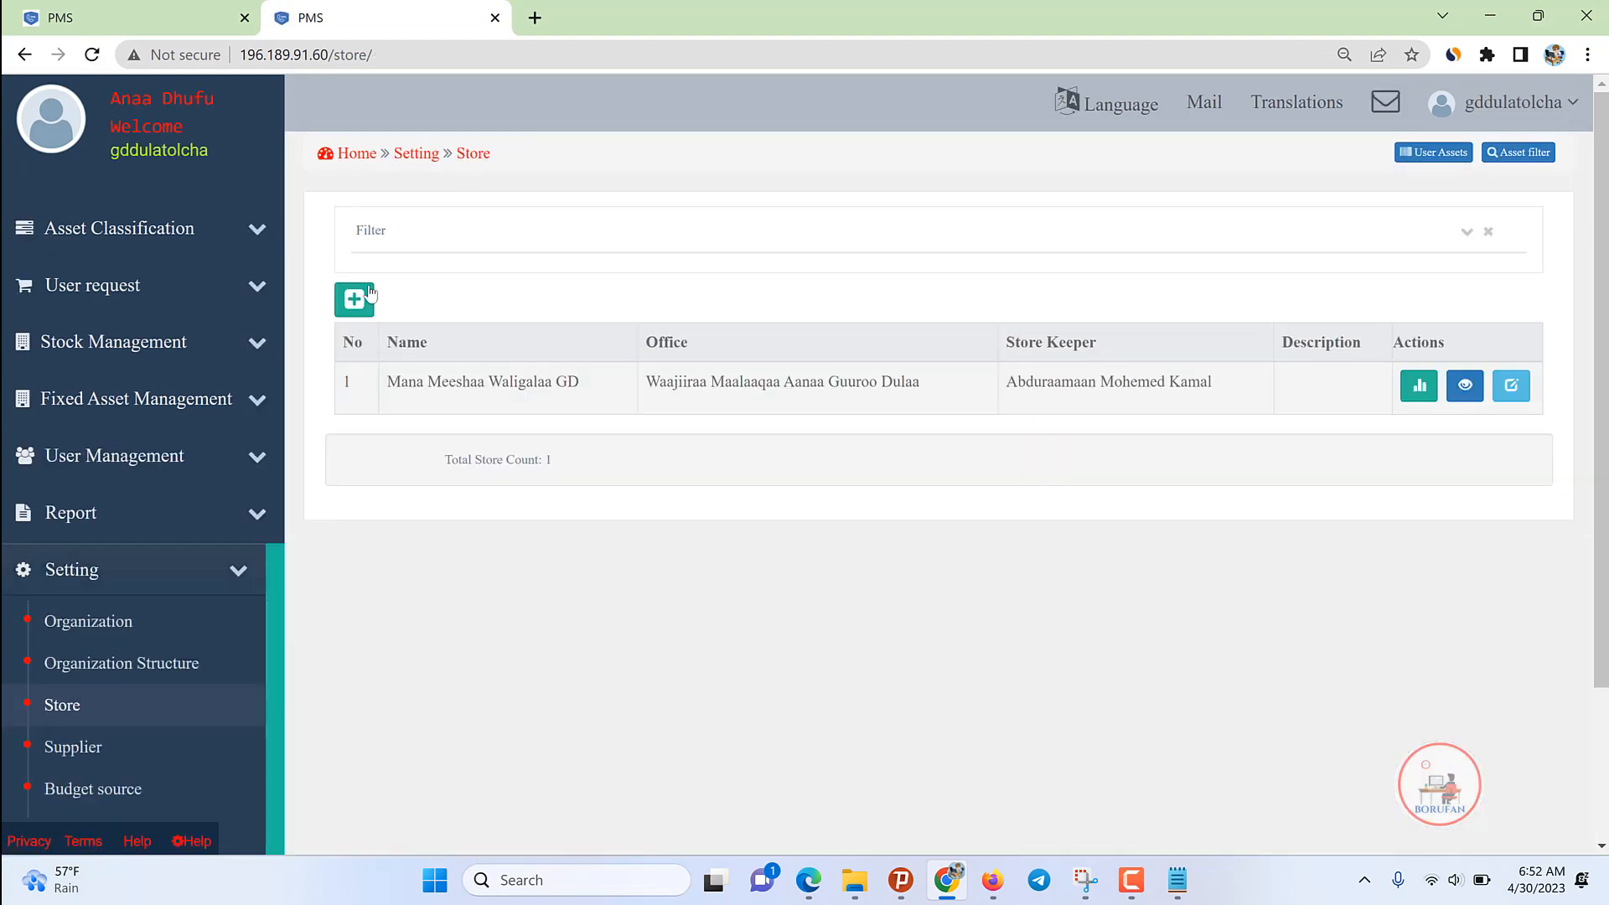
click(354, 299)
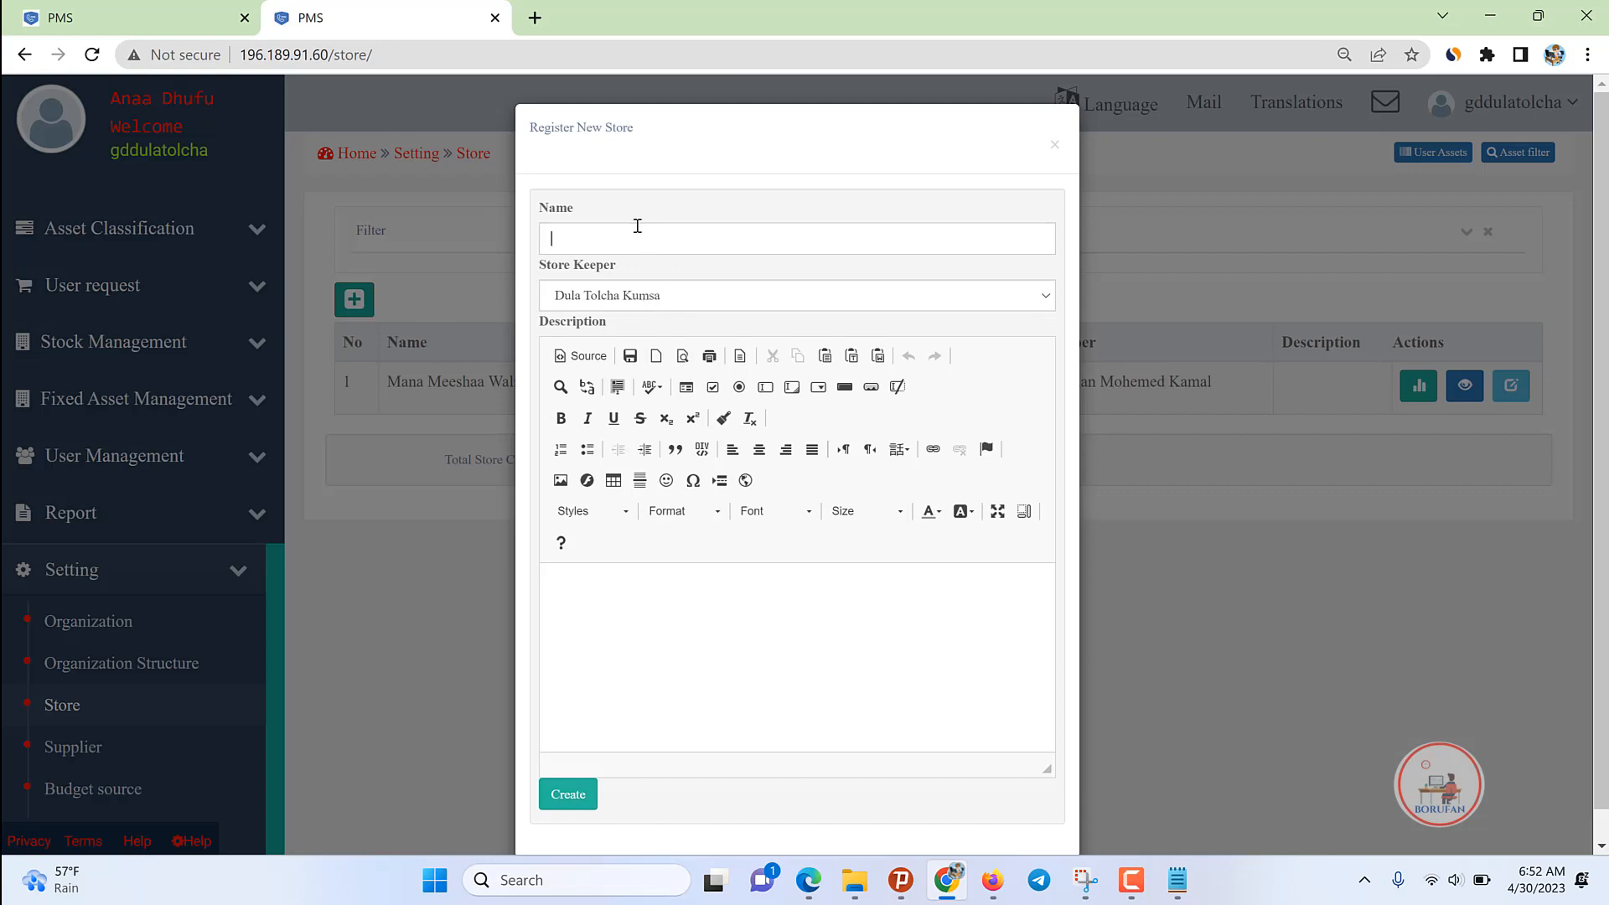
click(645, 295)
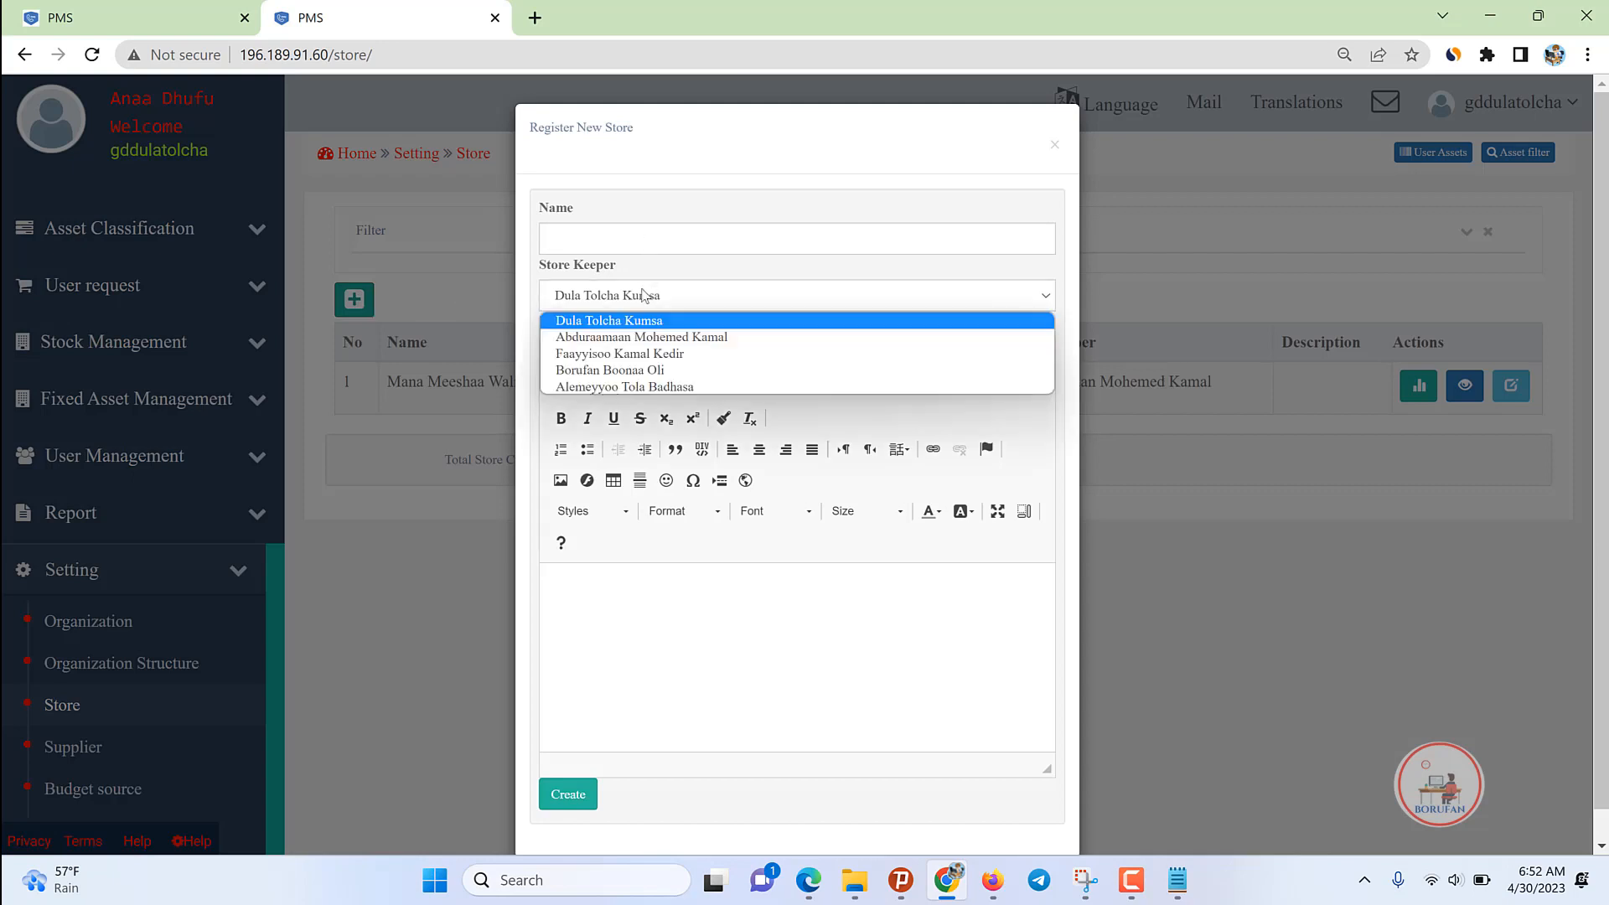
click(627, 342)
click(625, 237)
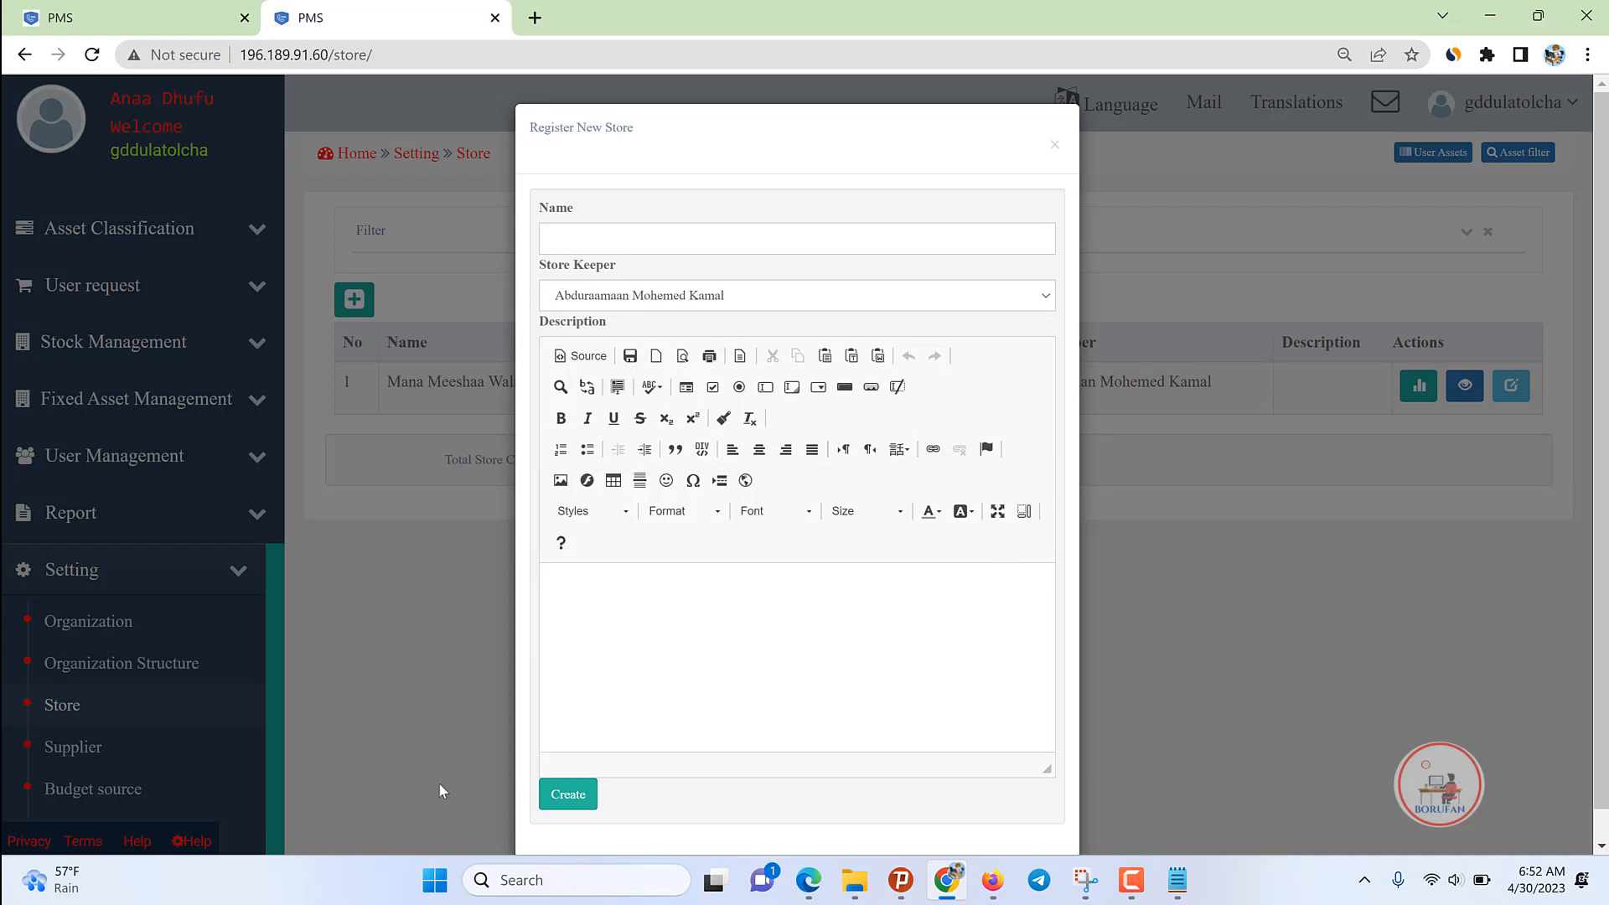
click(1293, 713)
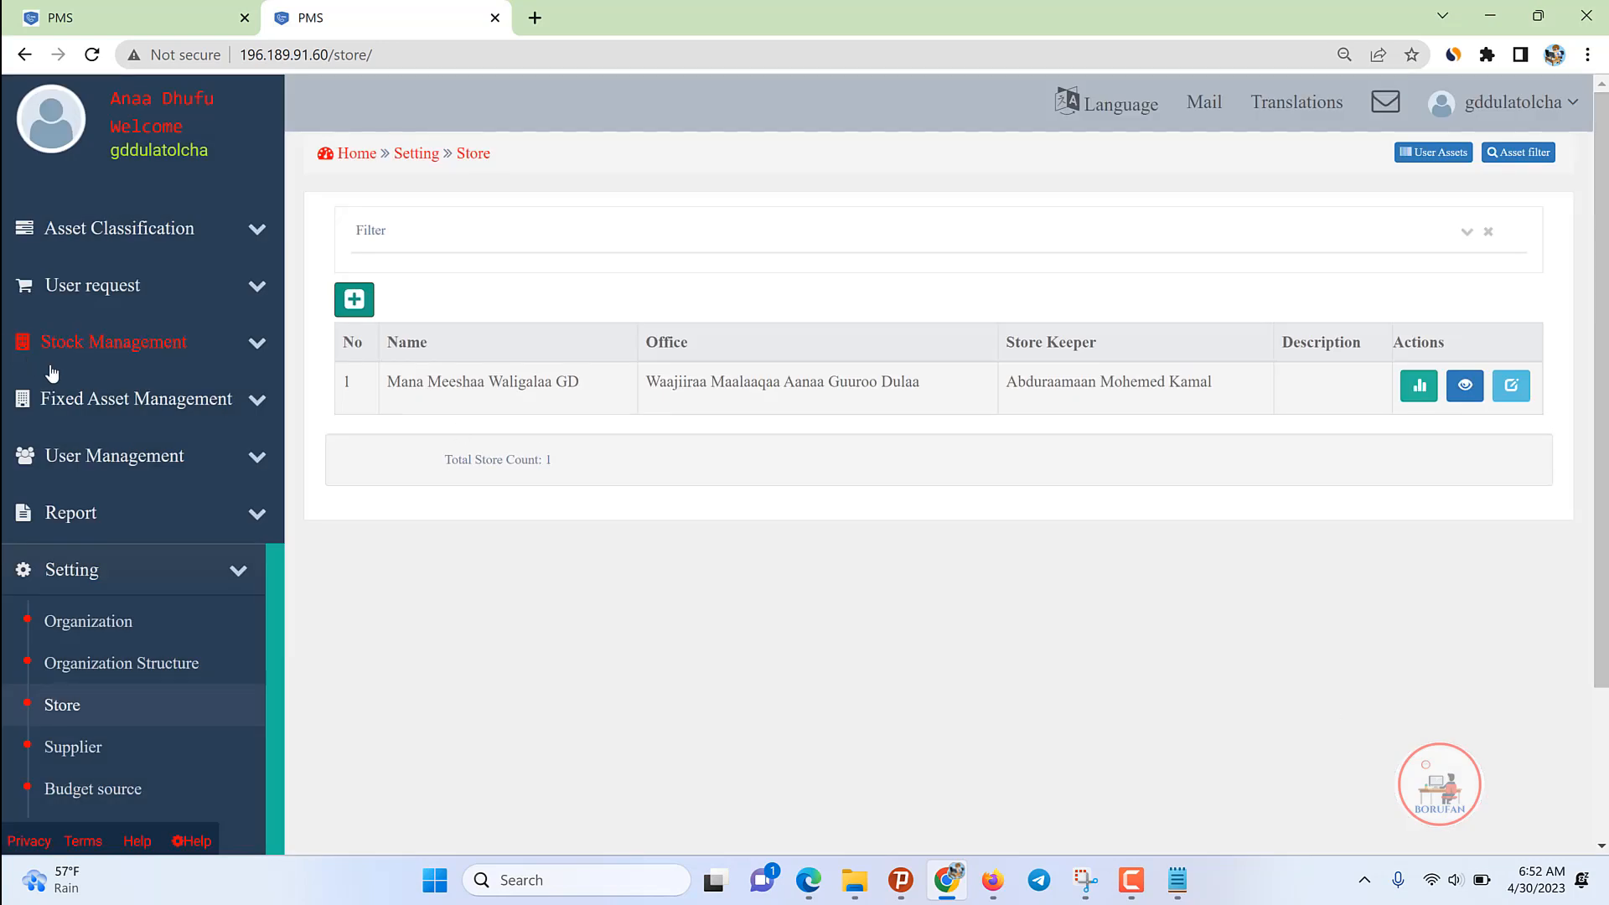
click(130, 342)
Step: View the empty All Transaction stock list, then return to the six-user User list
click(96, 407)
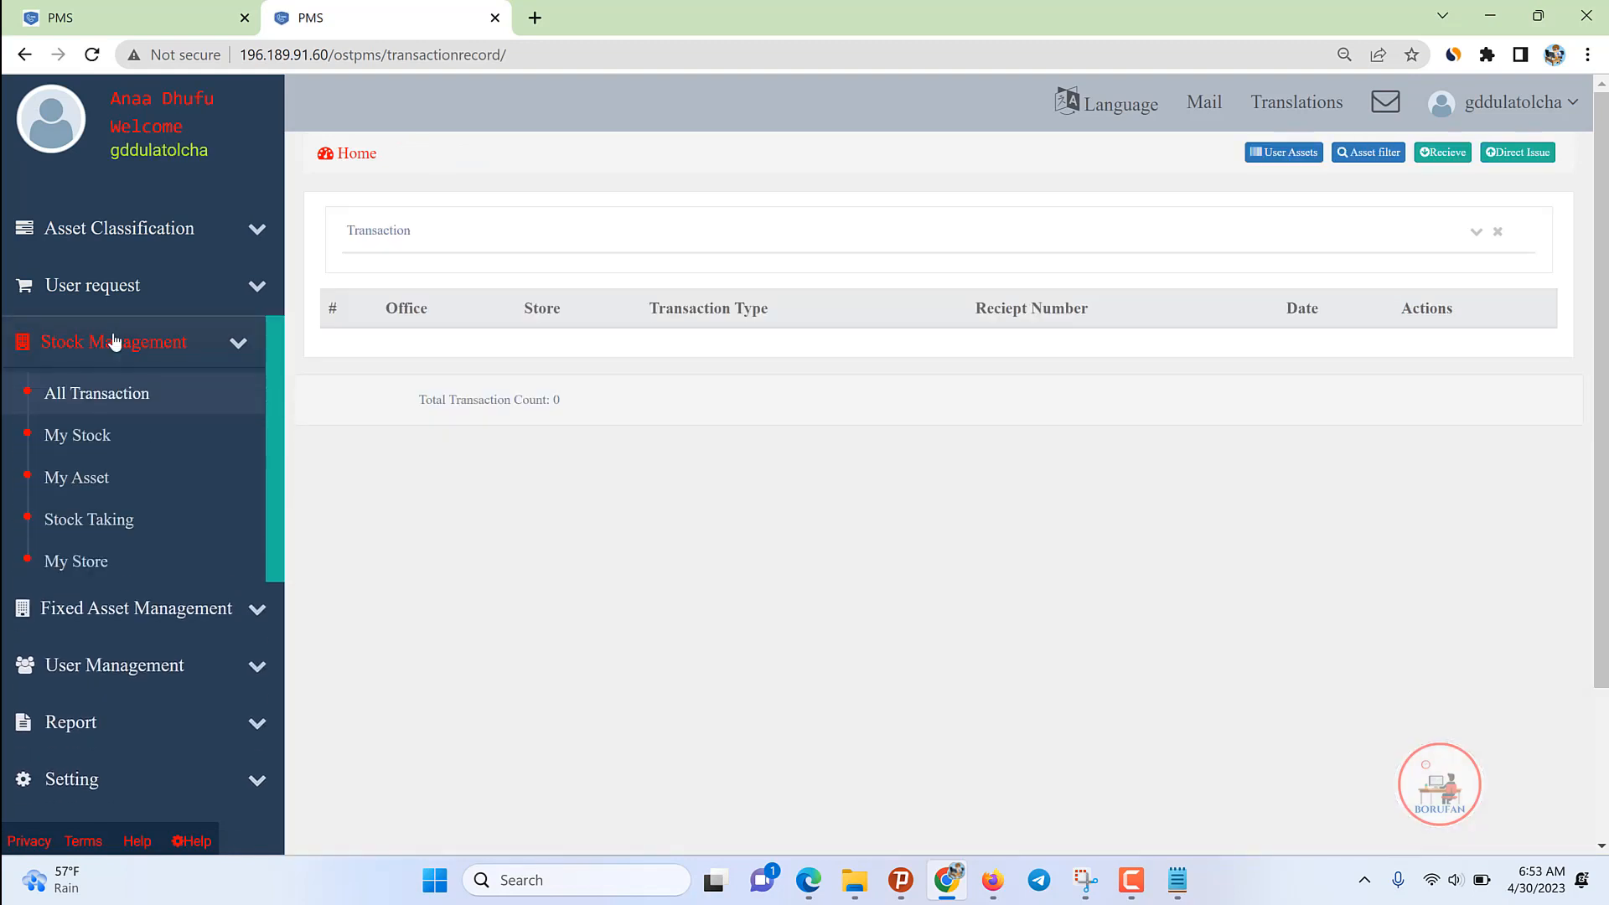
click(114, 340)
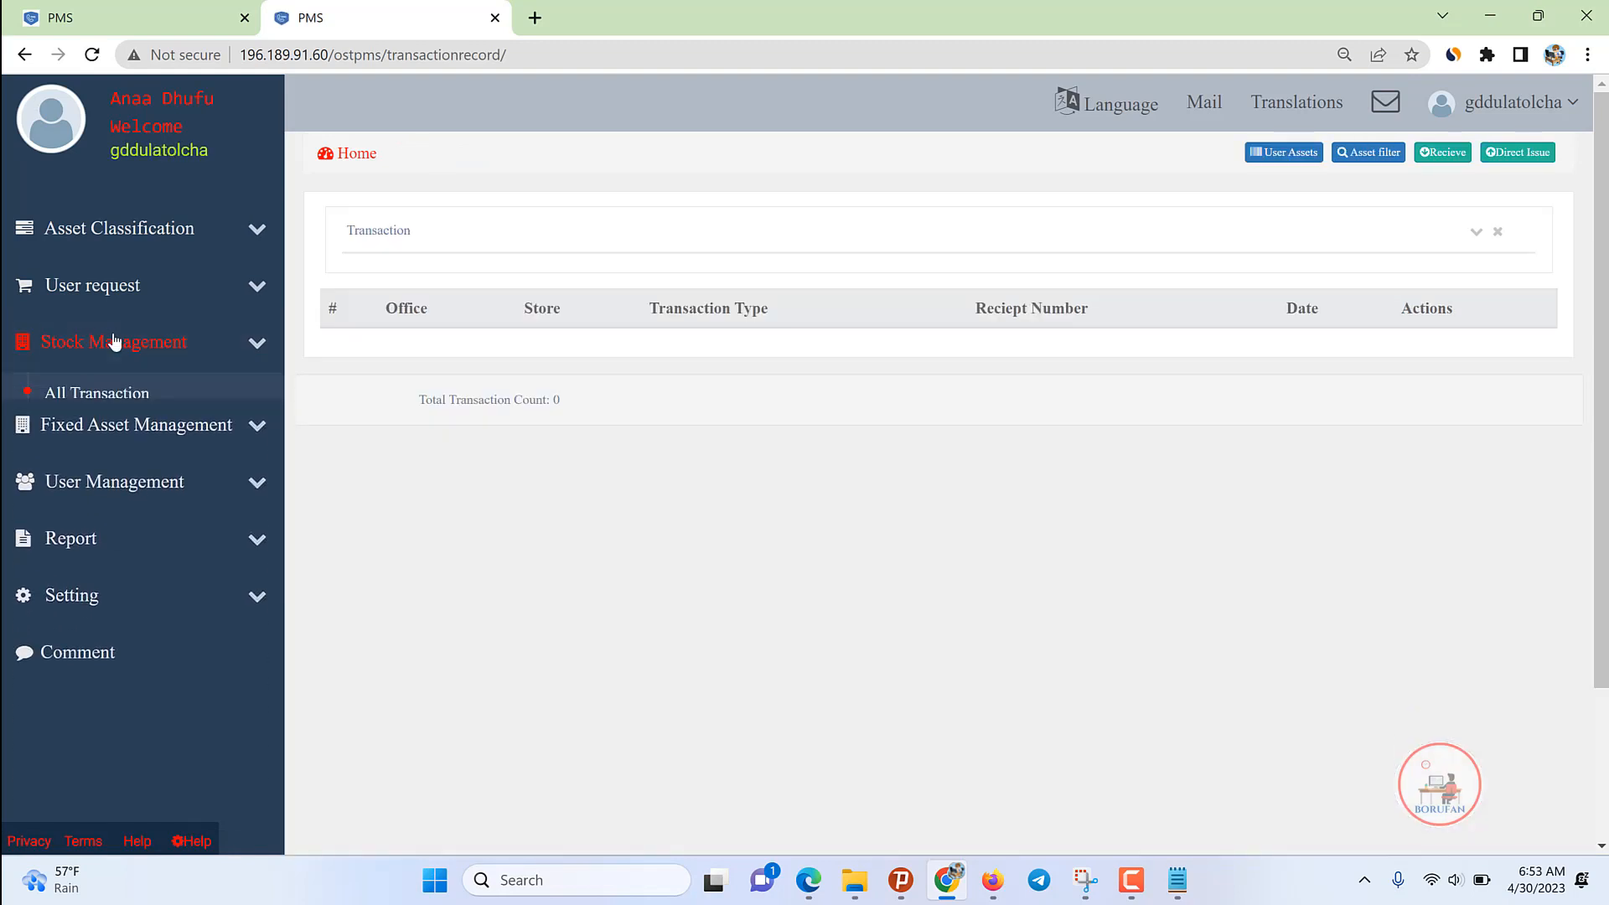
click(89, 456)
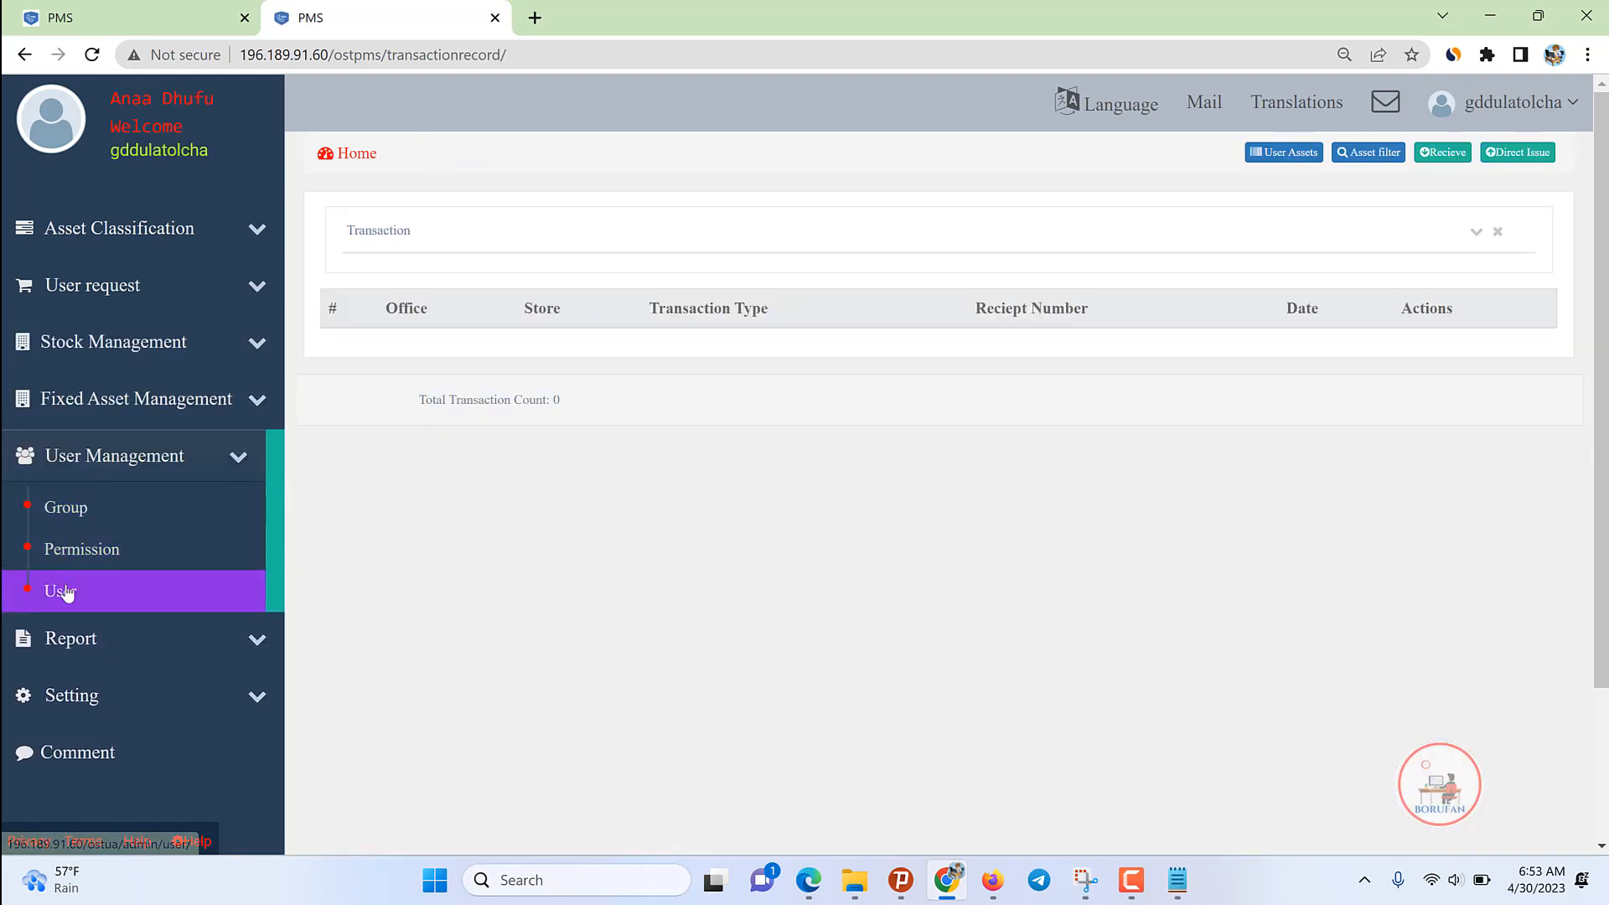
click(72, 587)
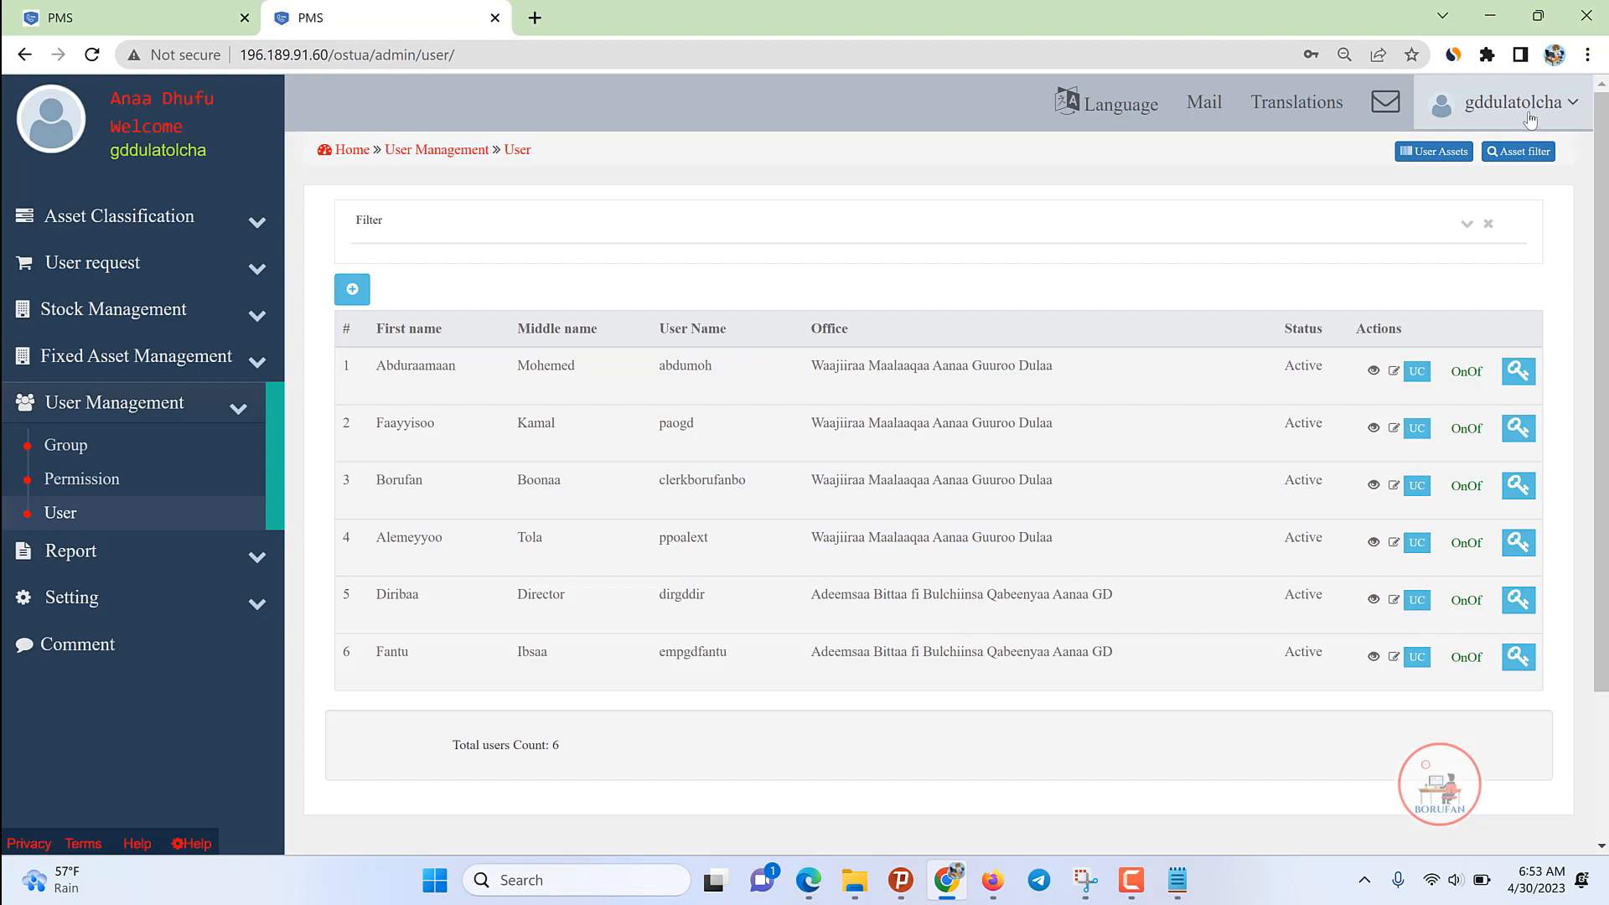
click(1500, 102)
Step: Log out of the administrator account and log in with the saved account suggested for 'gd'
click(1469, 280)
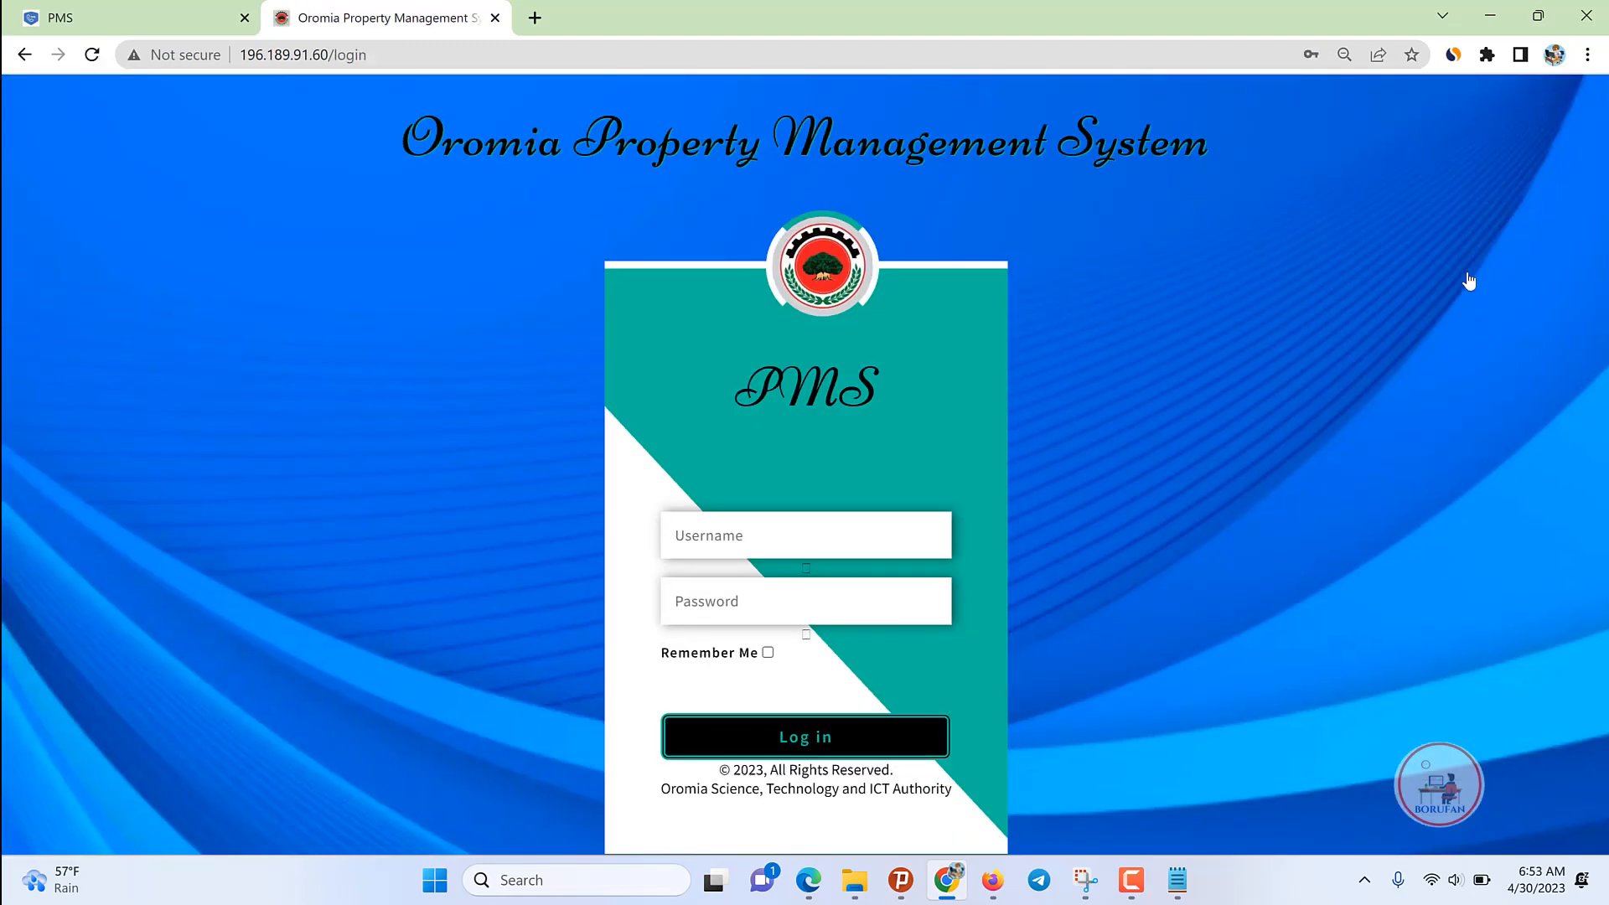
click(811, 532)
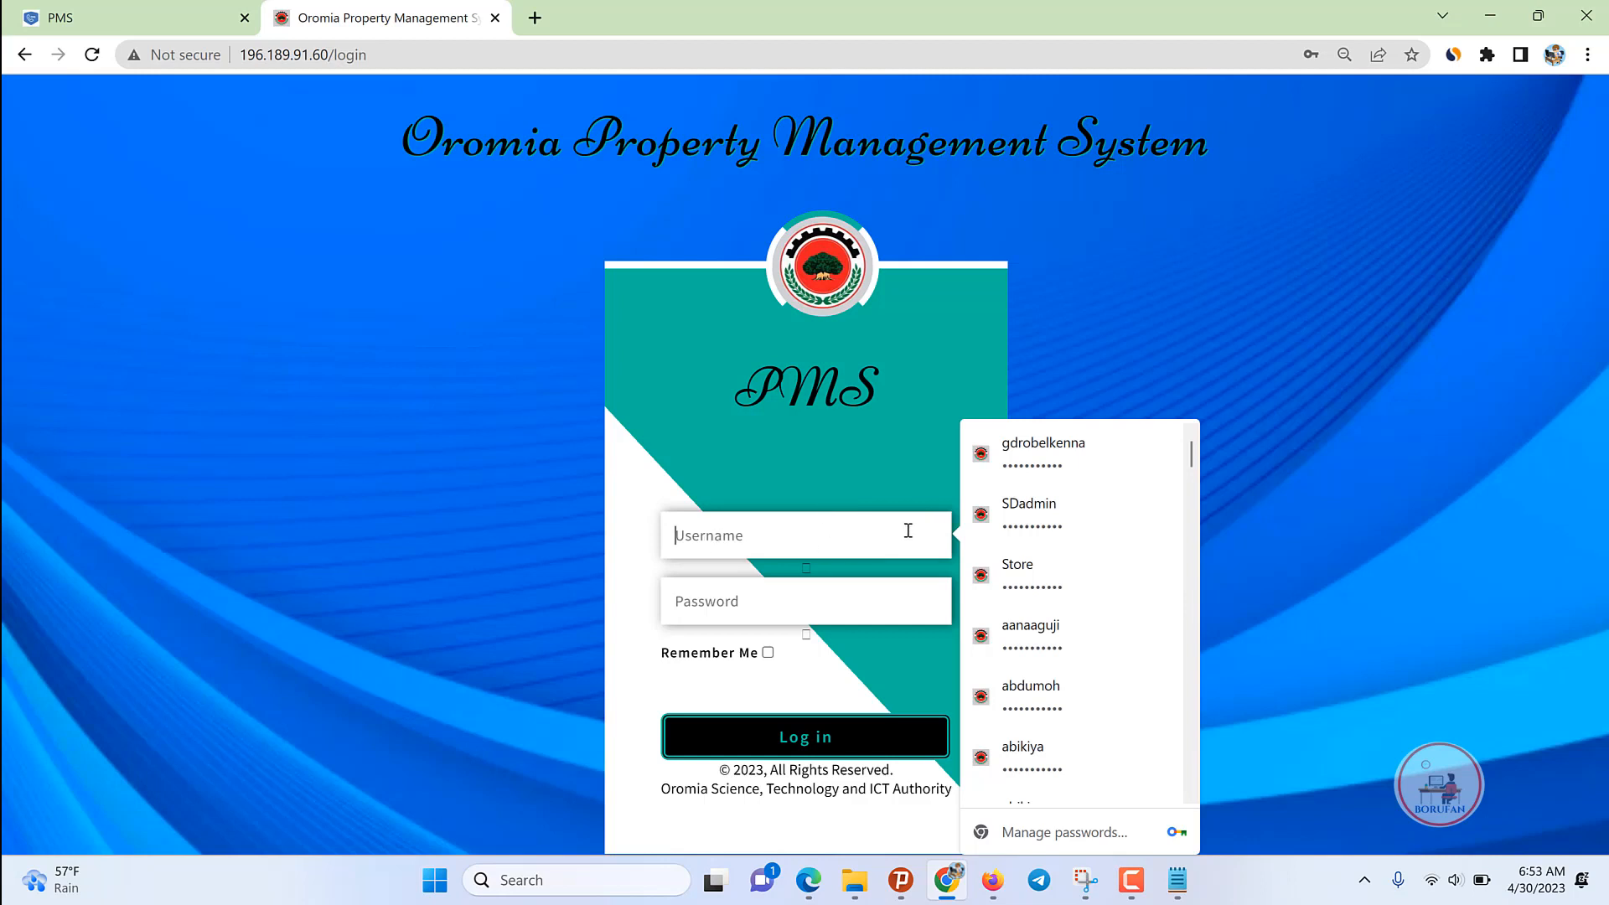
text(sto)
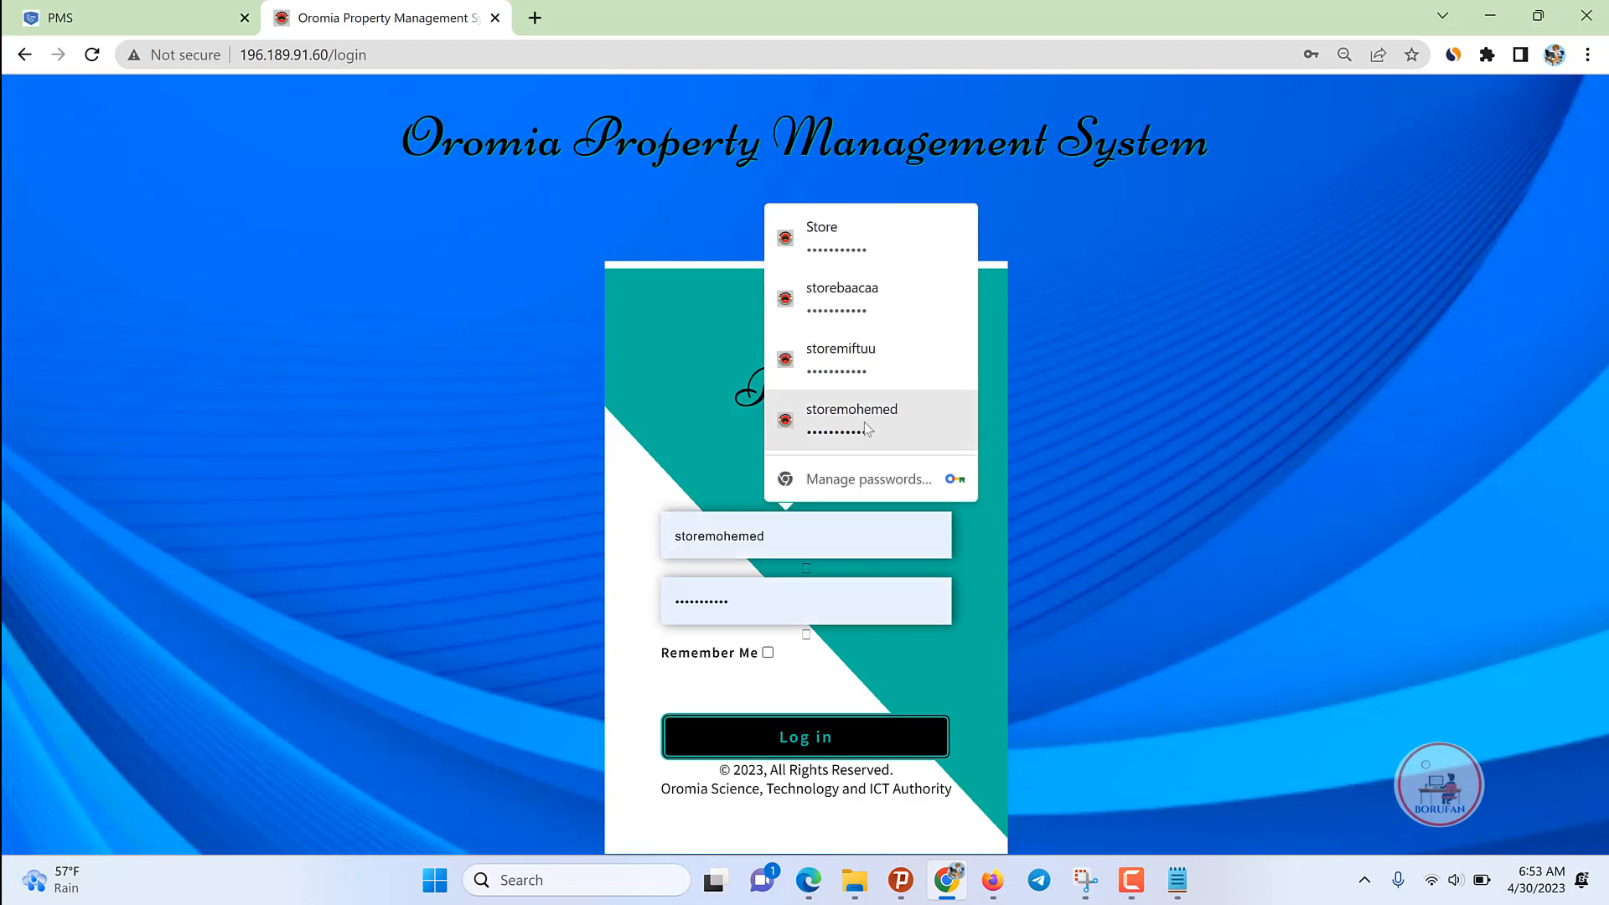
drag(722, 553, 654, 535)
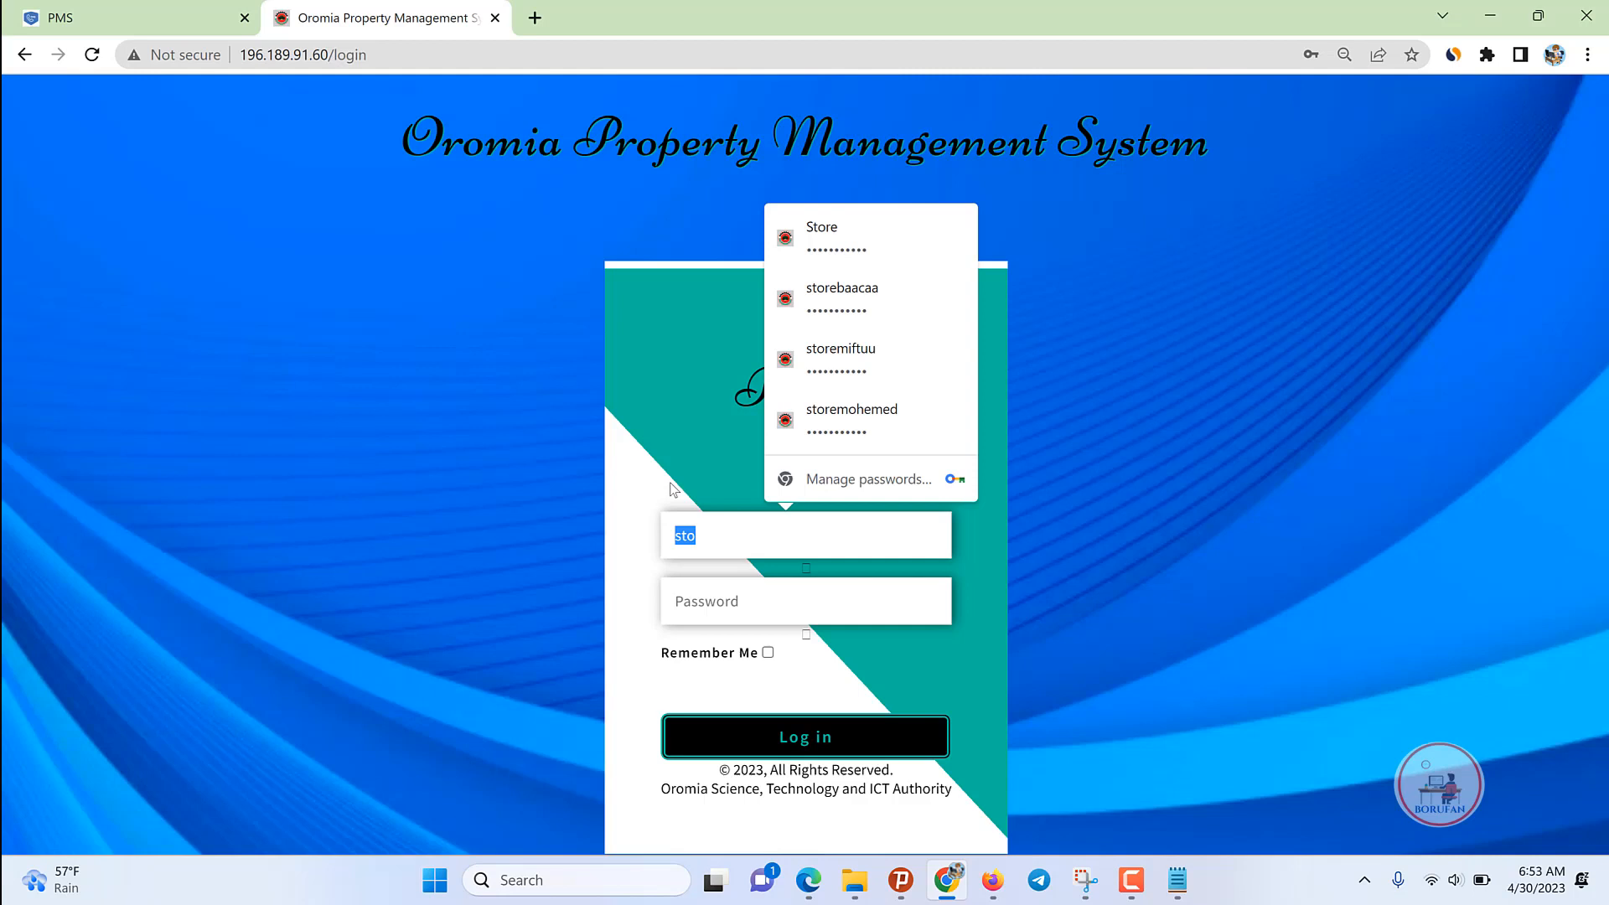
key(BackSpace)
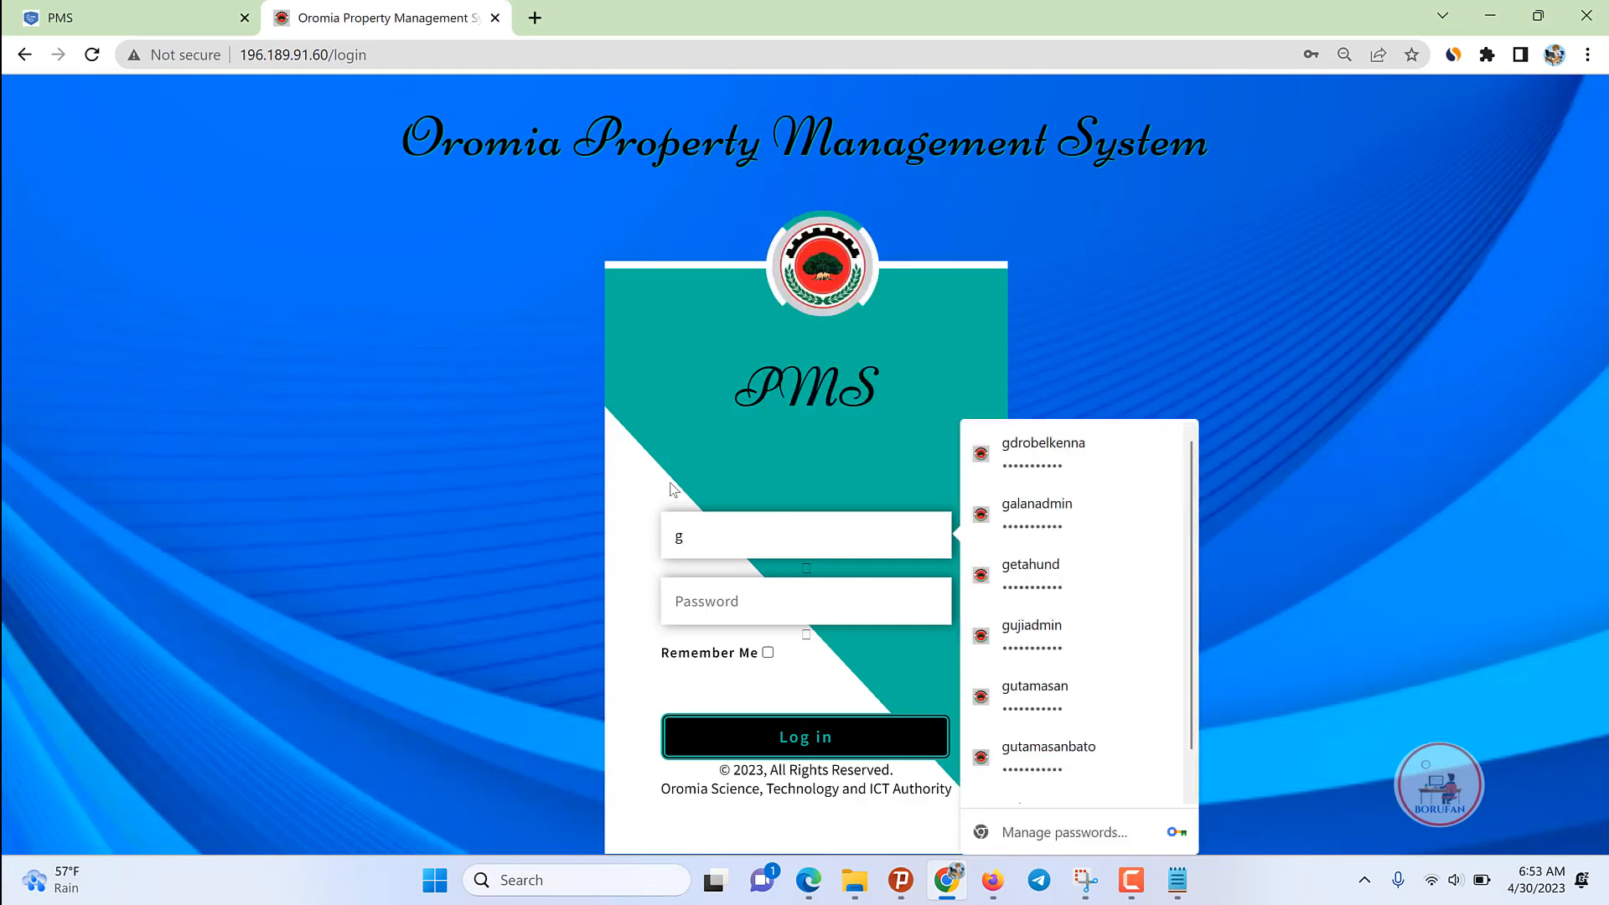
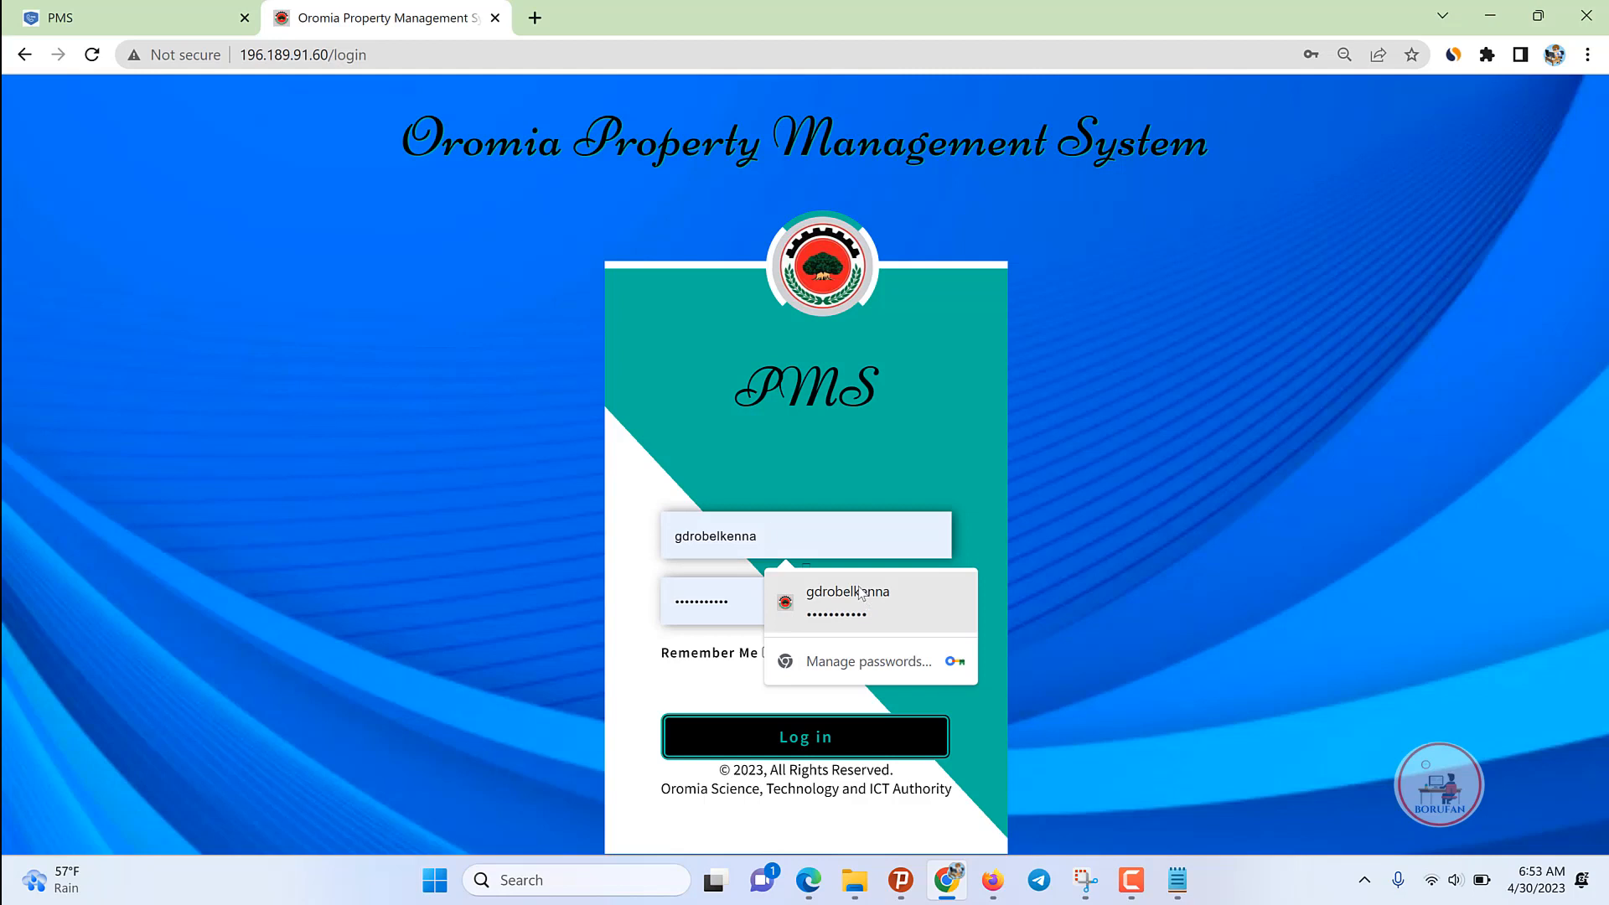
click(848, 597)
click(678, 729)
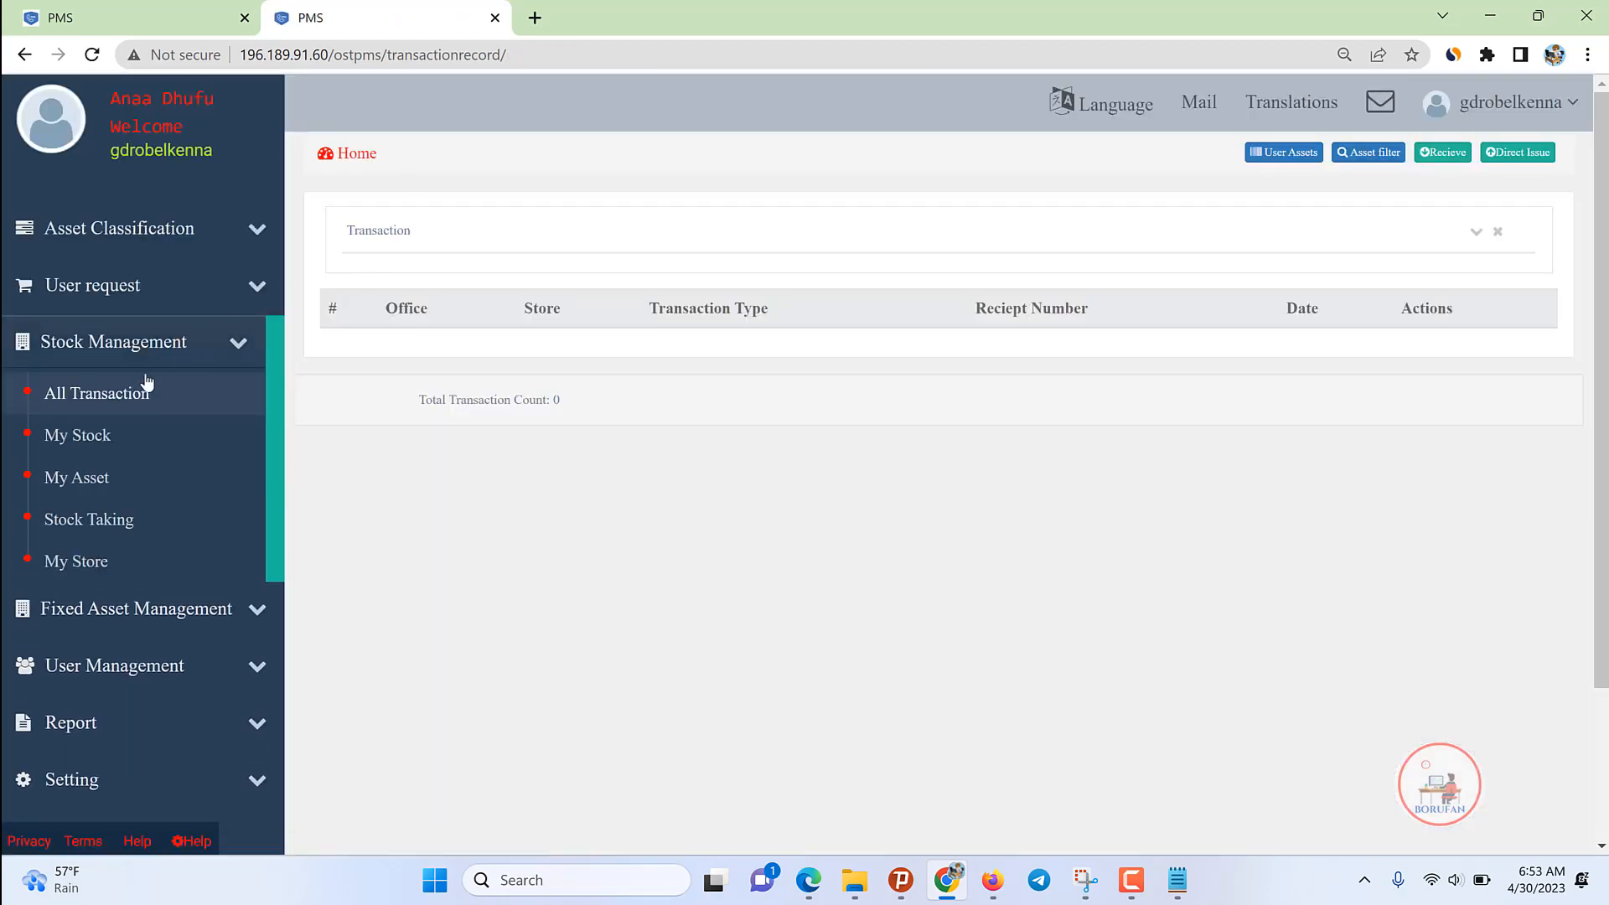
Step: Open User Management > User, select the single listed username, then log out
click(151, 347)
click(114, 456)
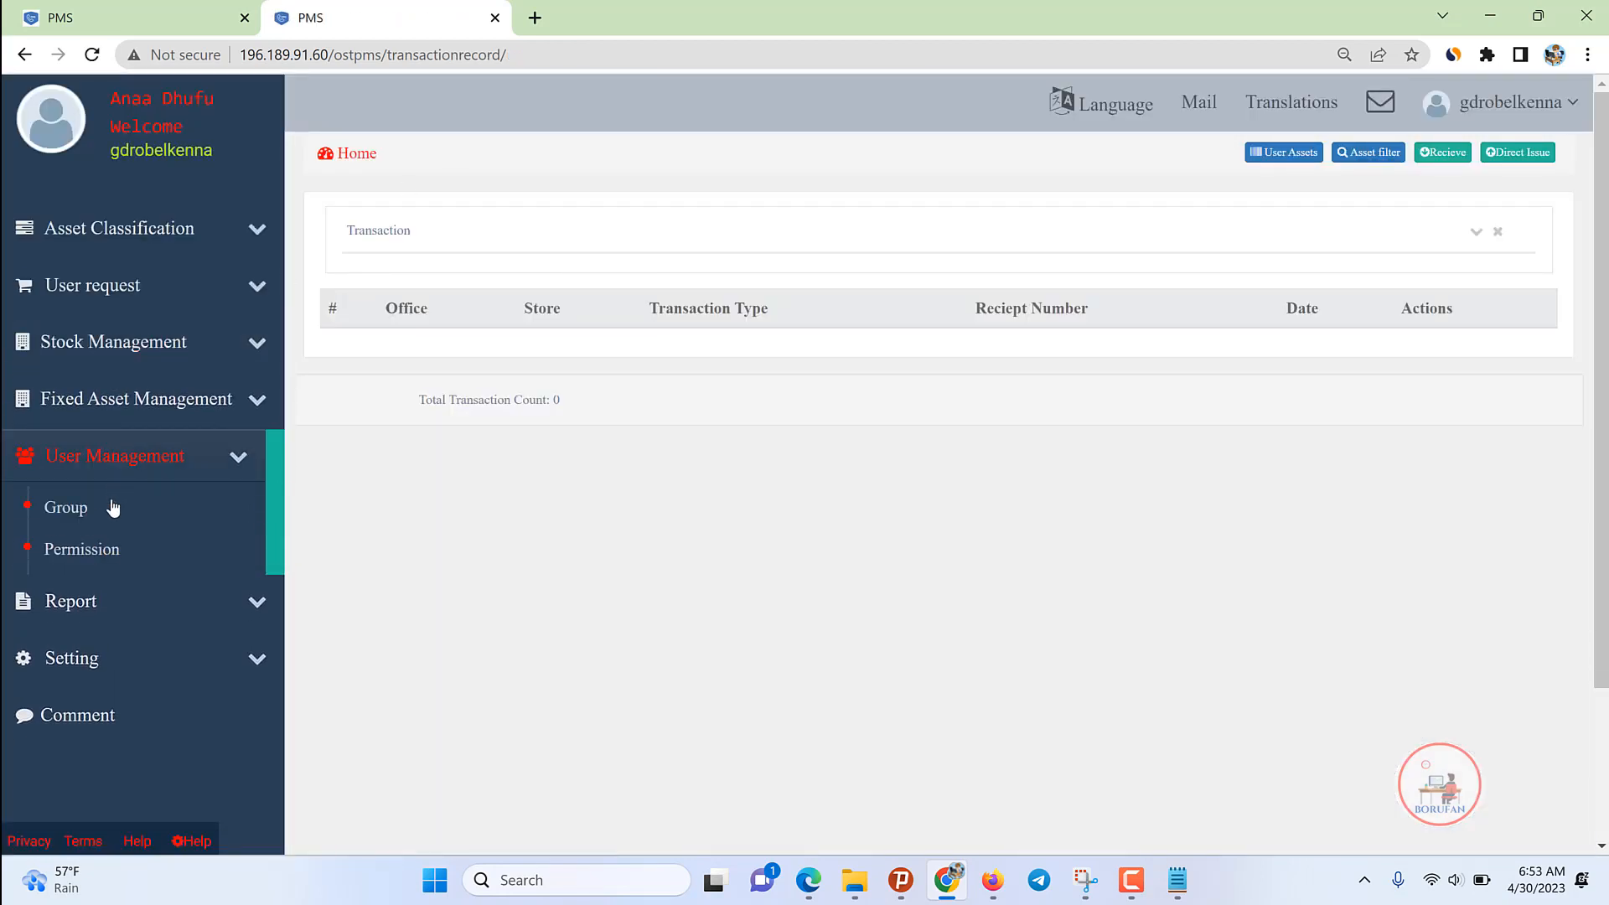
click(50, 587)
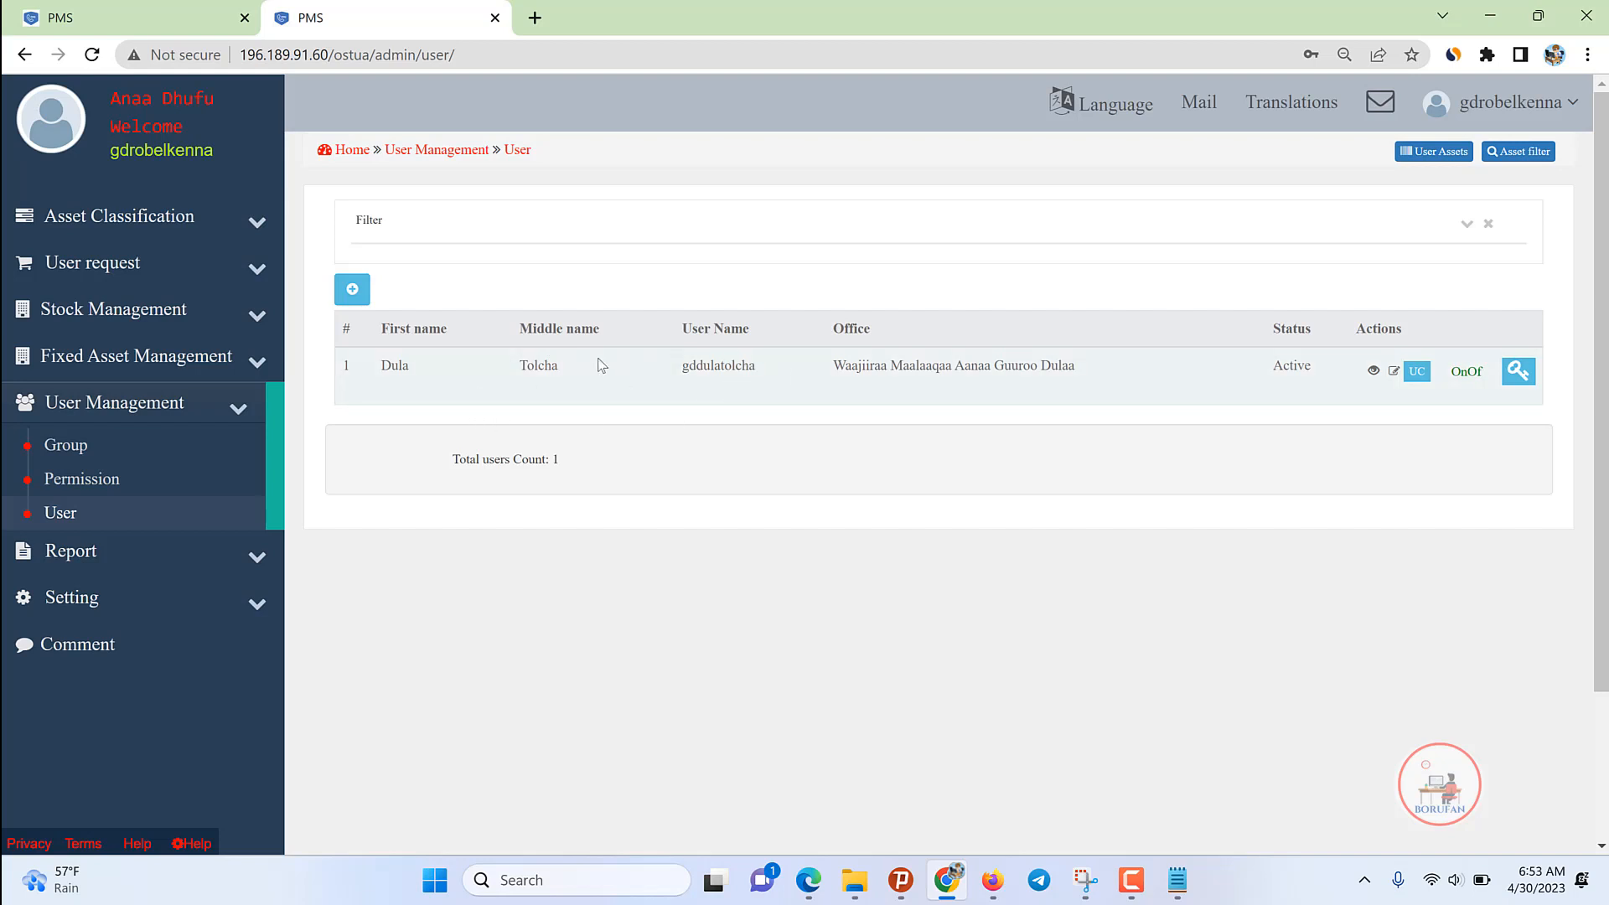
double_click(700, 369)
key(ctrl+c)
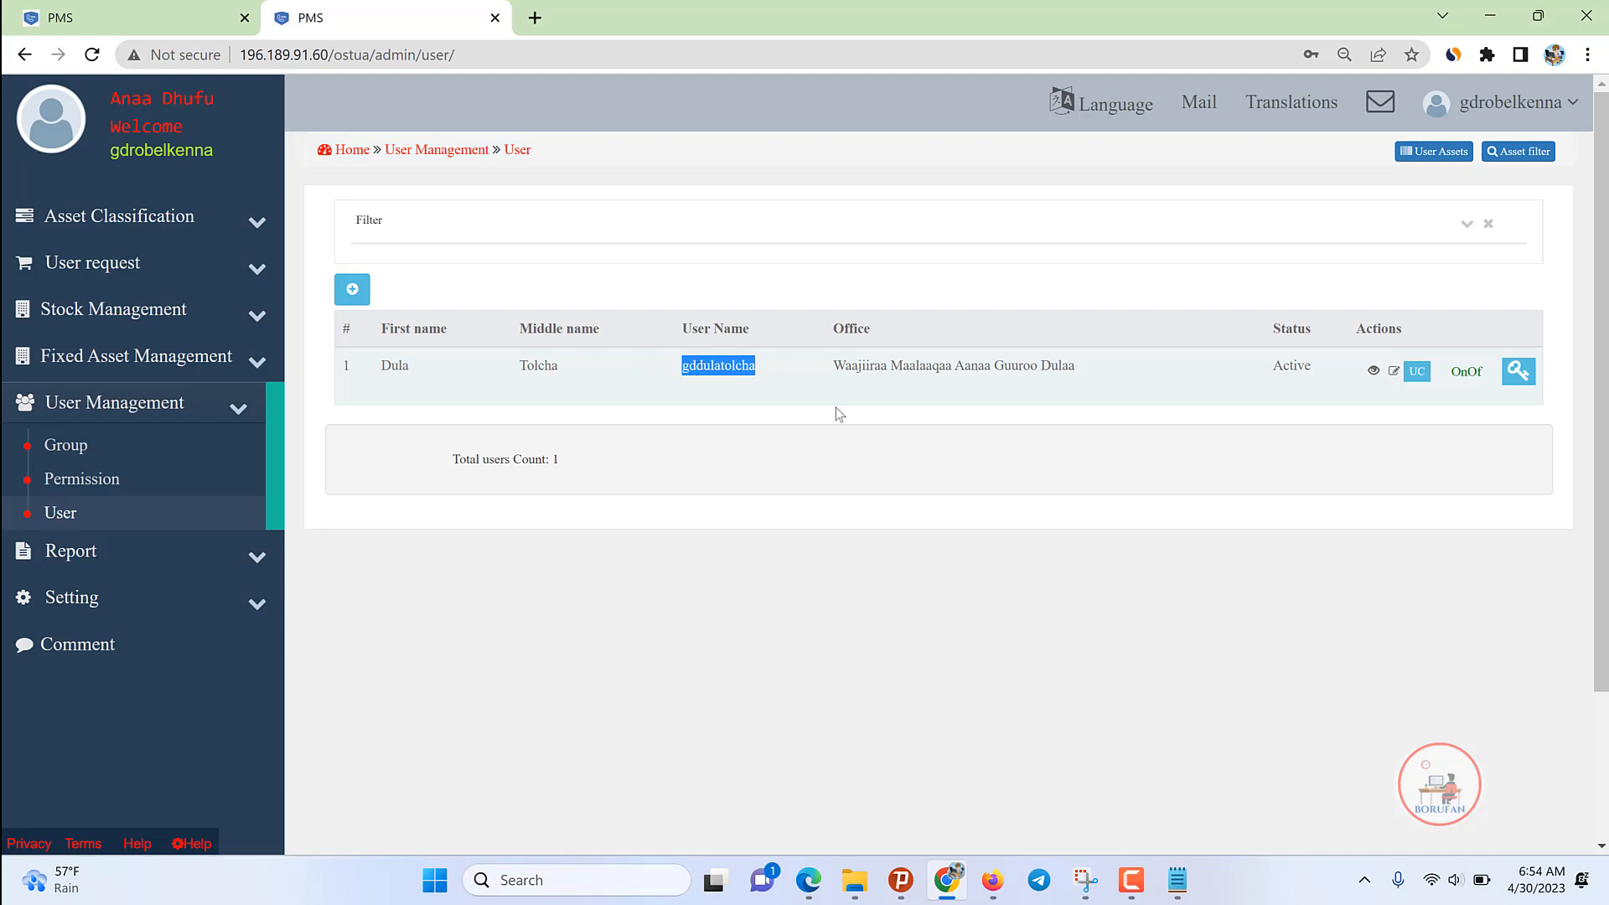
click(1450, 109)
click(1467, 276)
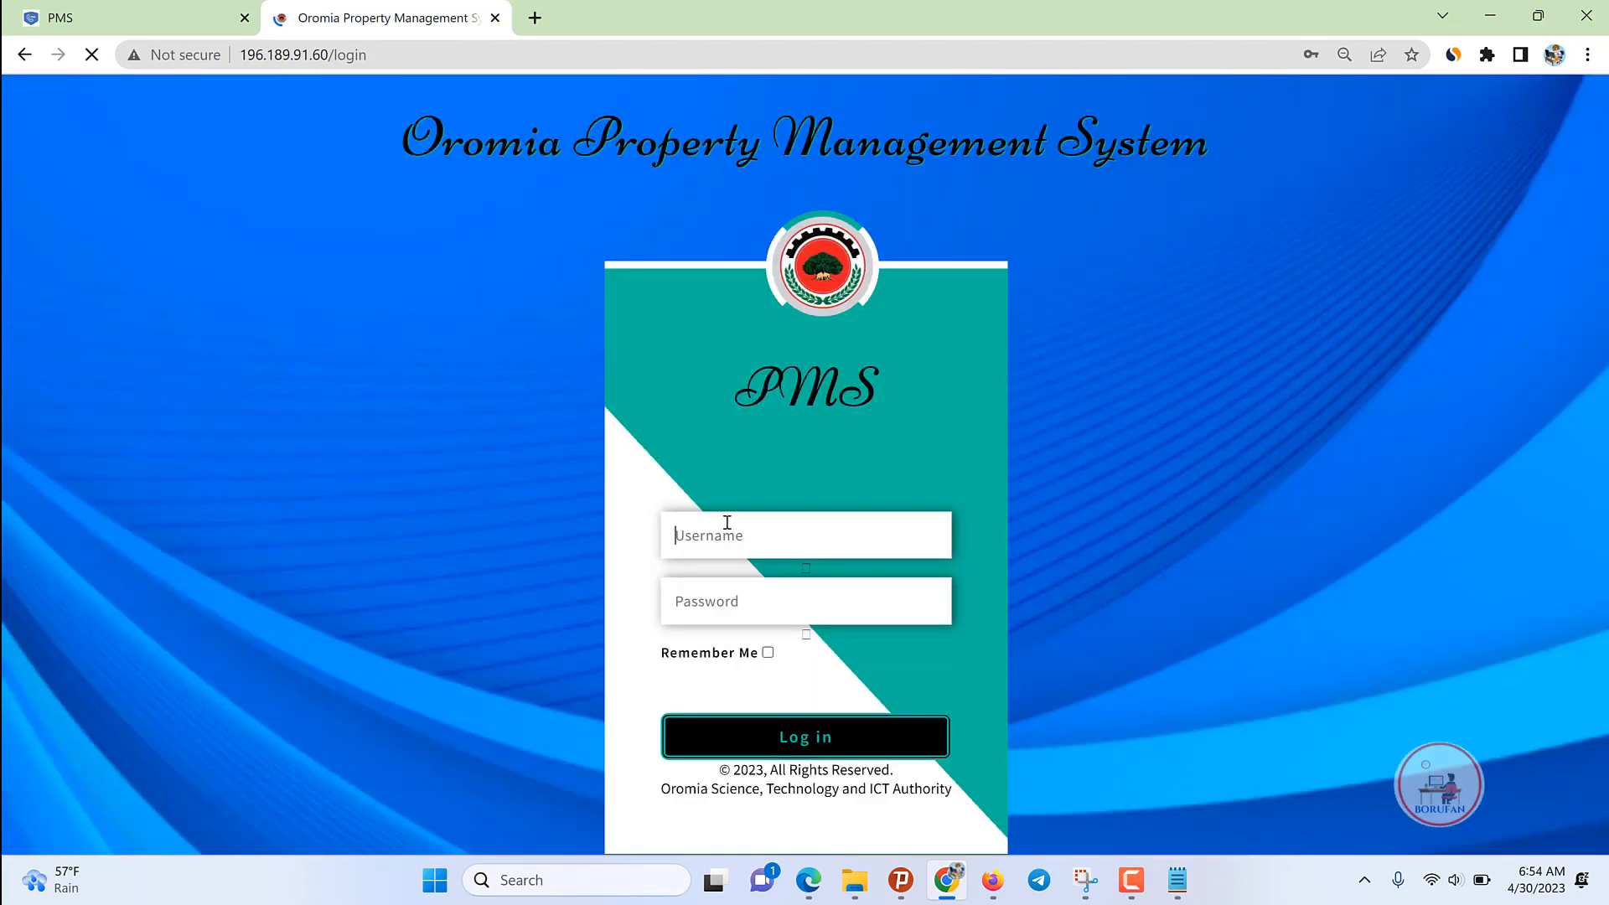
Step: Log in with the pasted username and autofilled password, declining Chrome's save-password offer
click(726, 522)
key(ctrl+v)
click(729, 585)
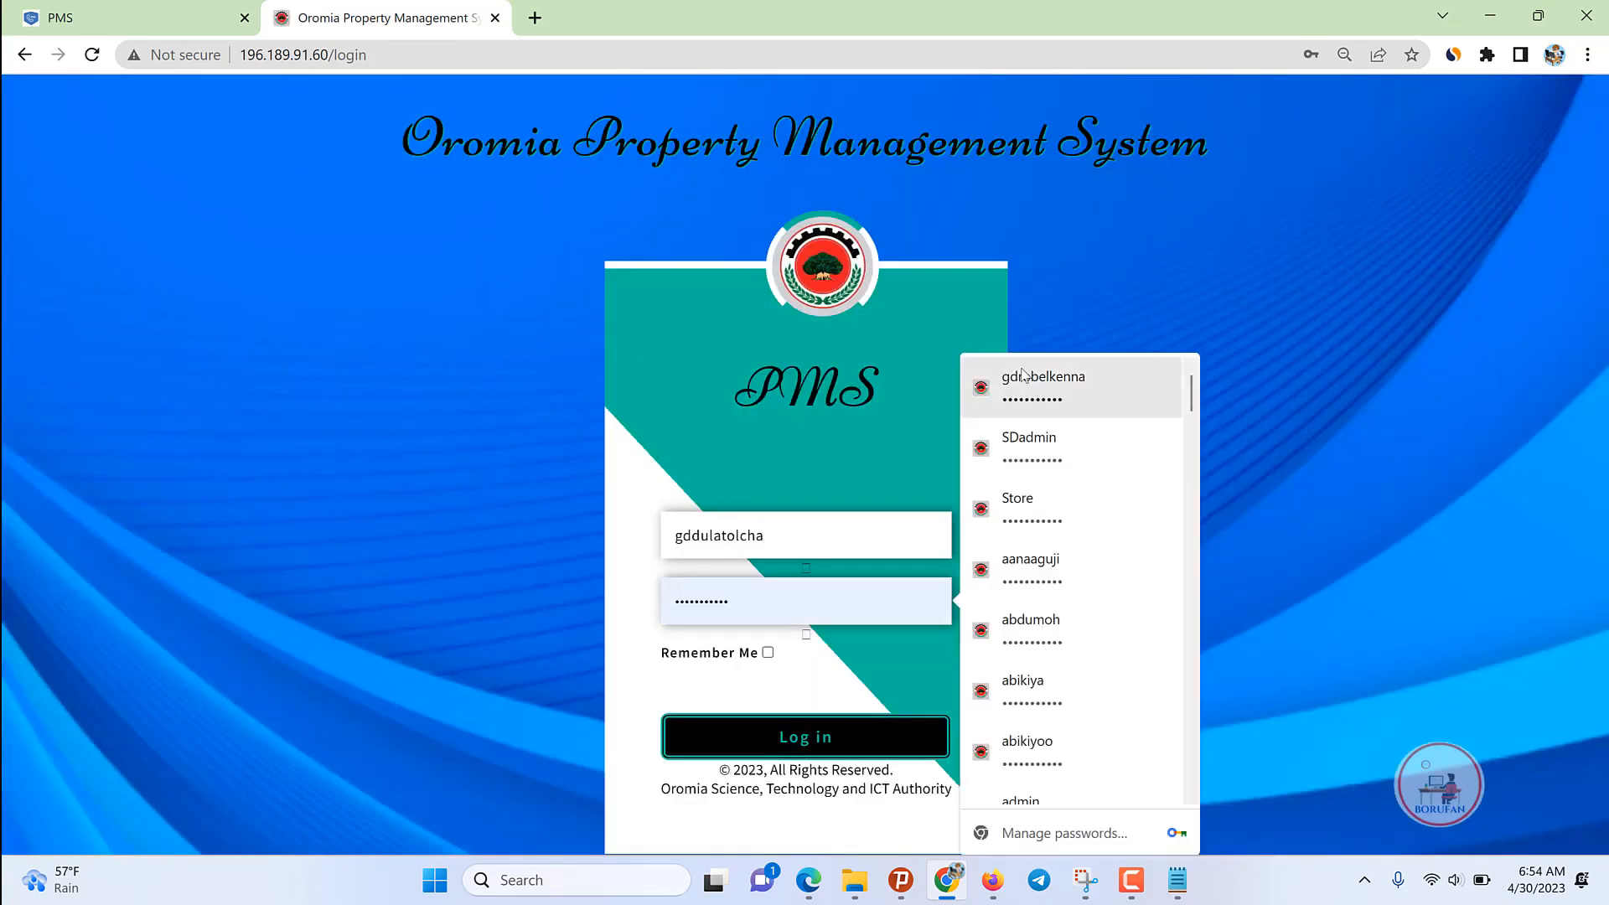
click(806, 738)
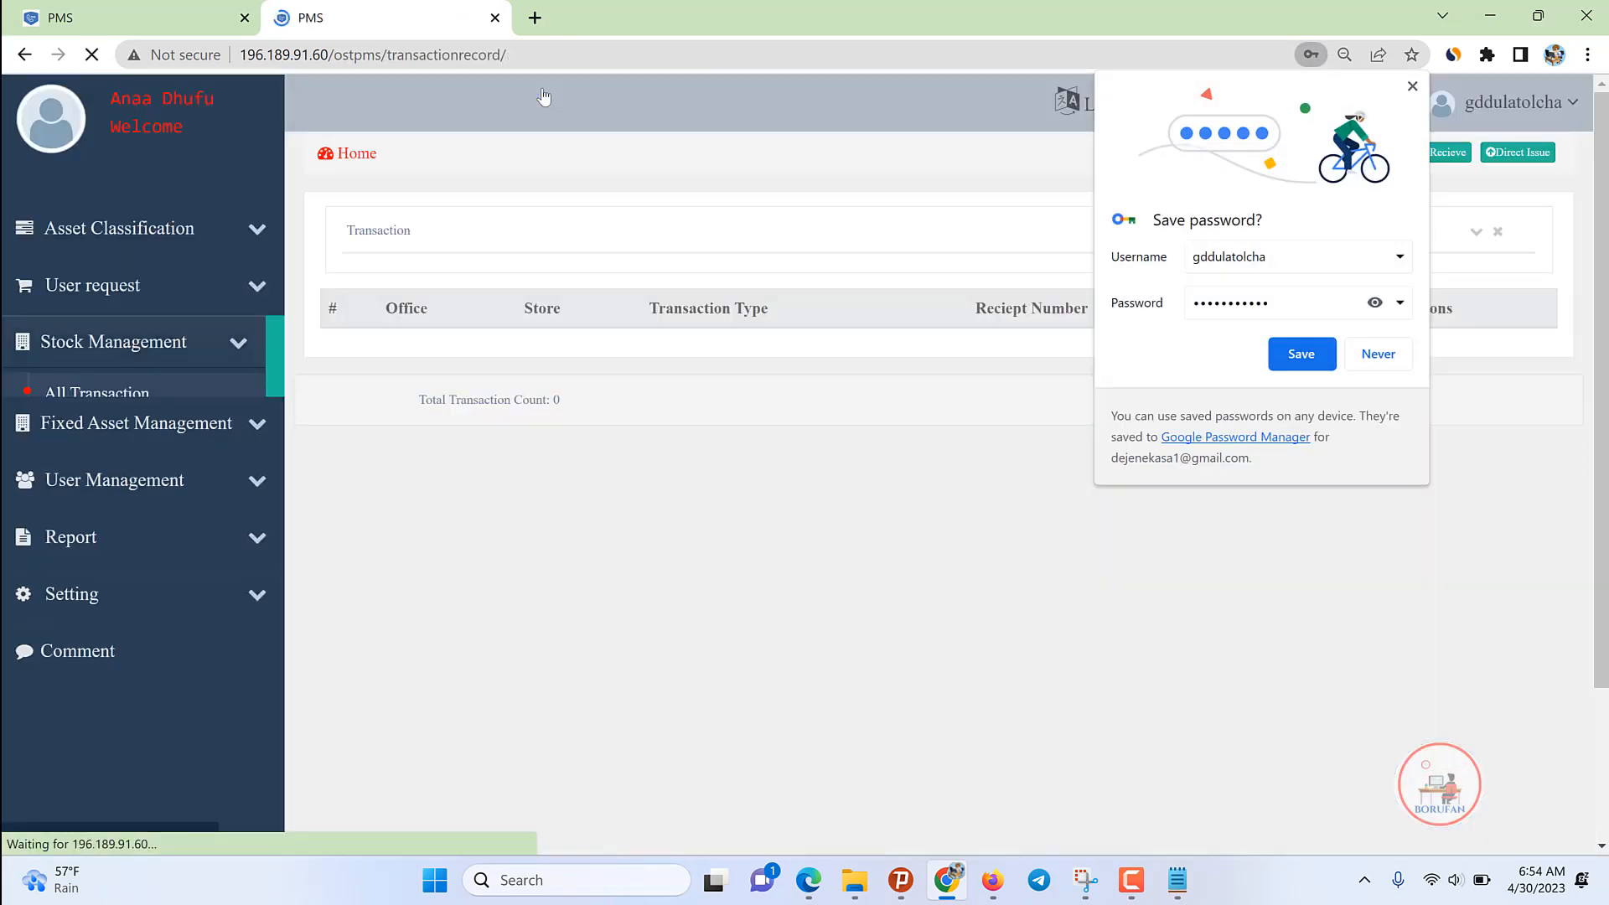
click(1364, 360)
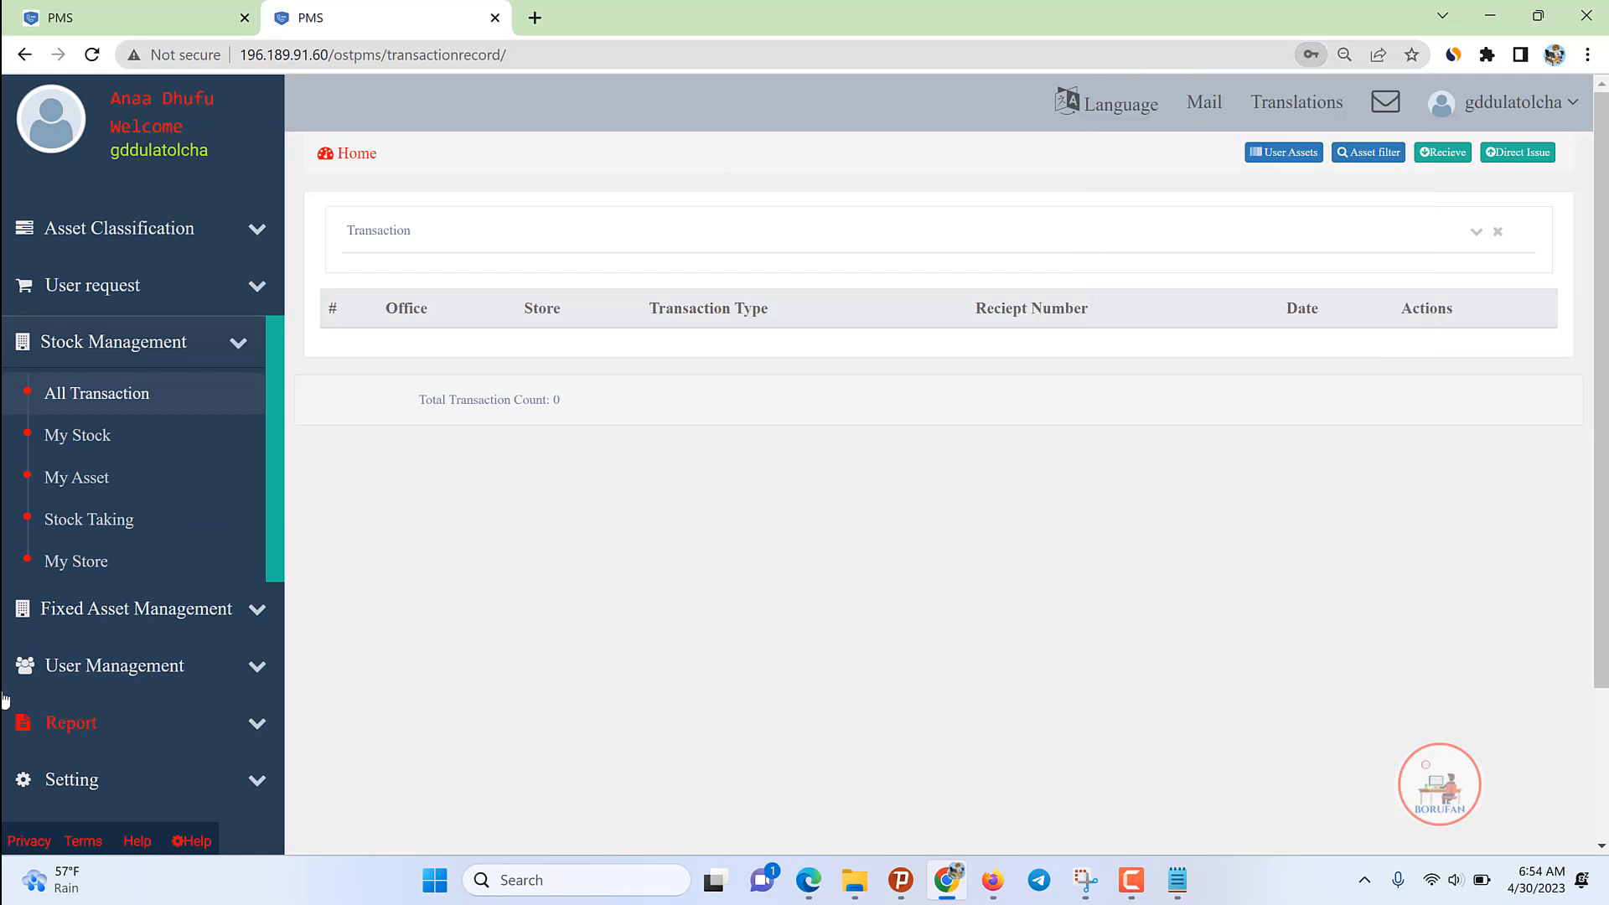
Step: Open User Management > User to view the list of six users
click(188, 345)
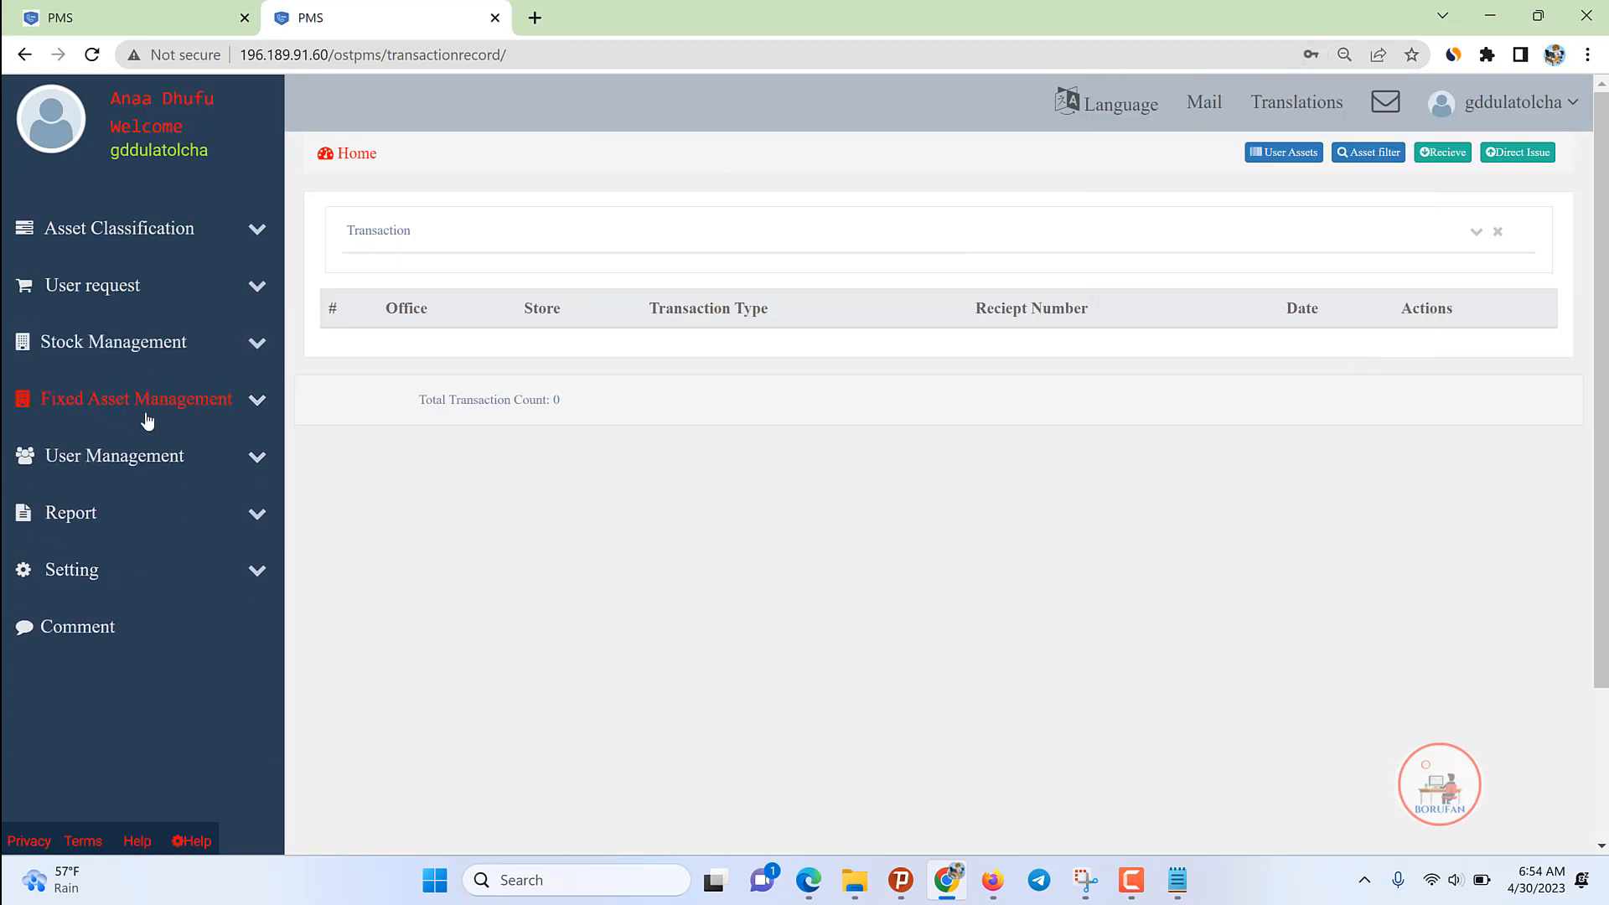
click(136, 463)
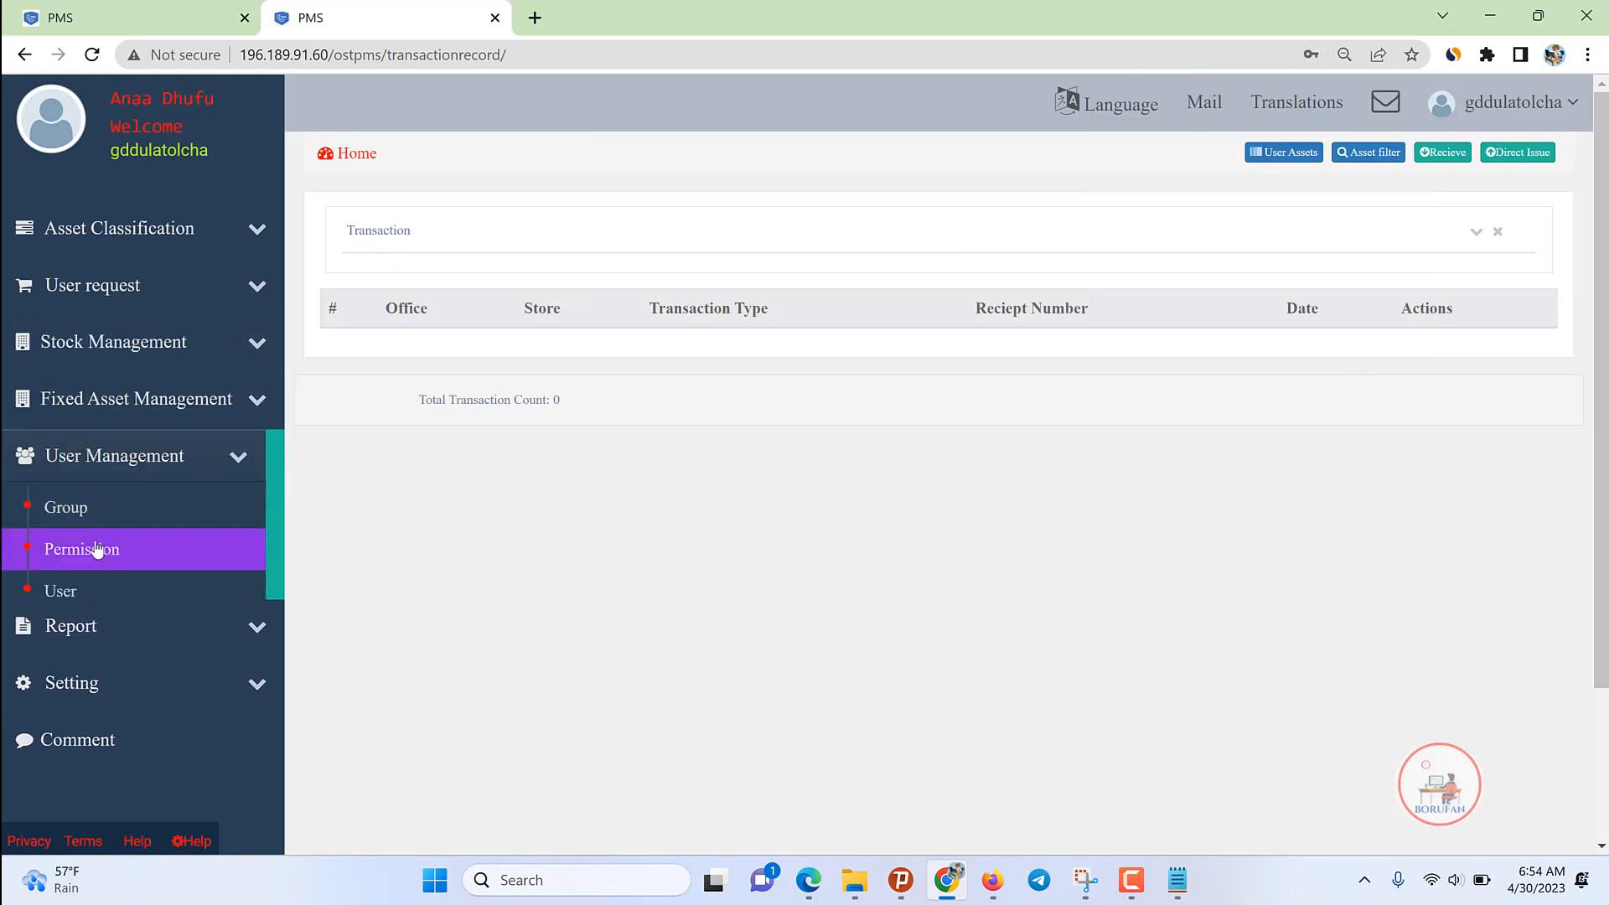
click(67, 595)
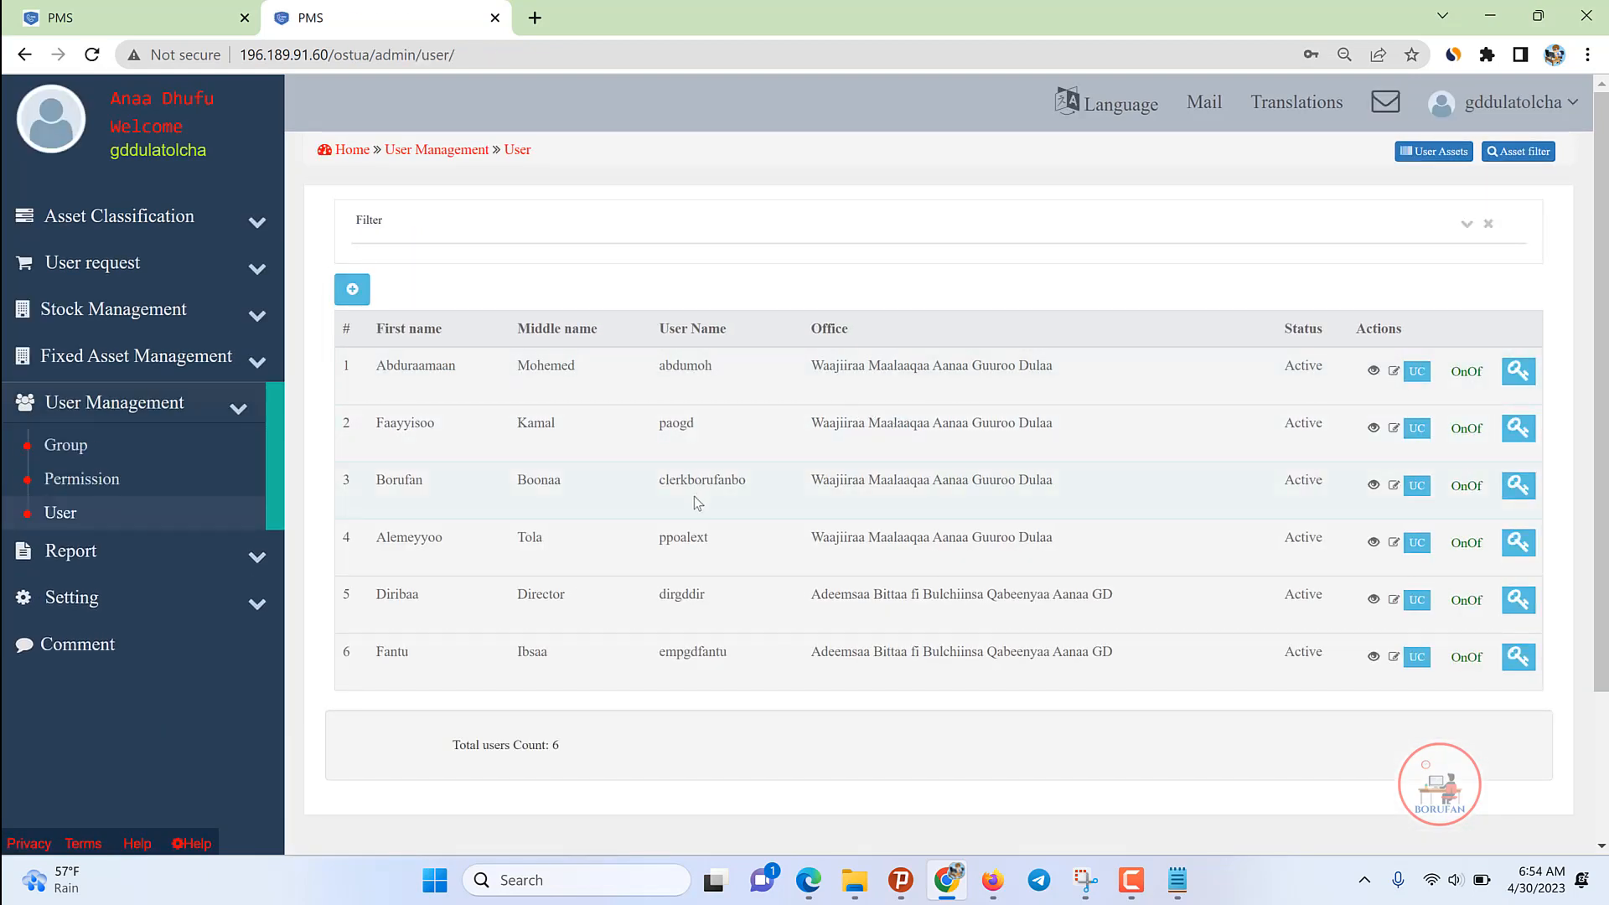
Step: Edit the first user and prefix the username with 'storegd'
double_click(686, 360)
click(1394, 371)
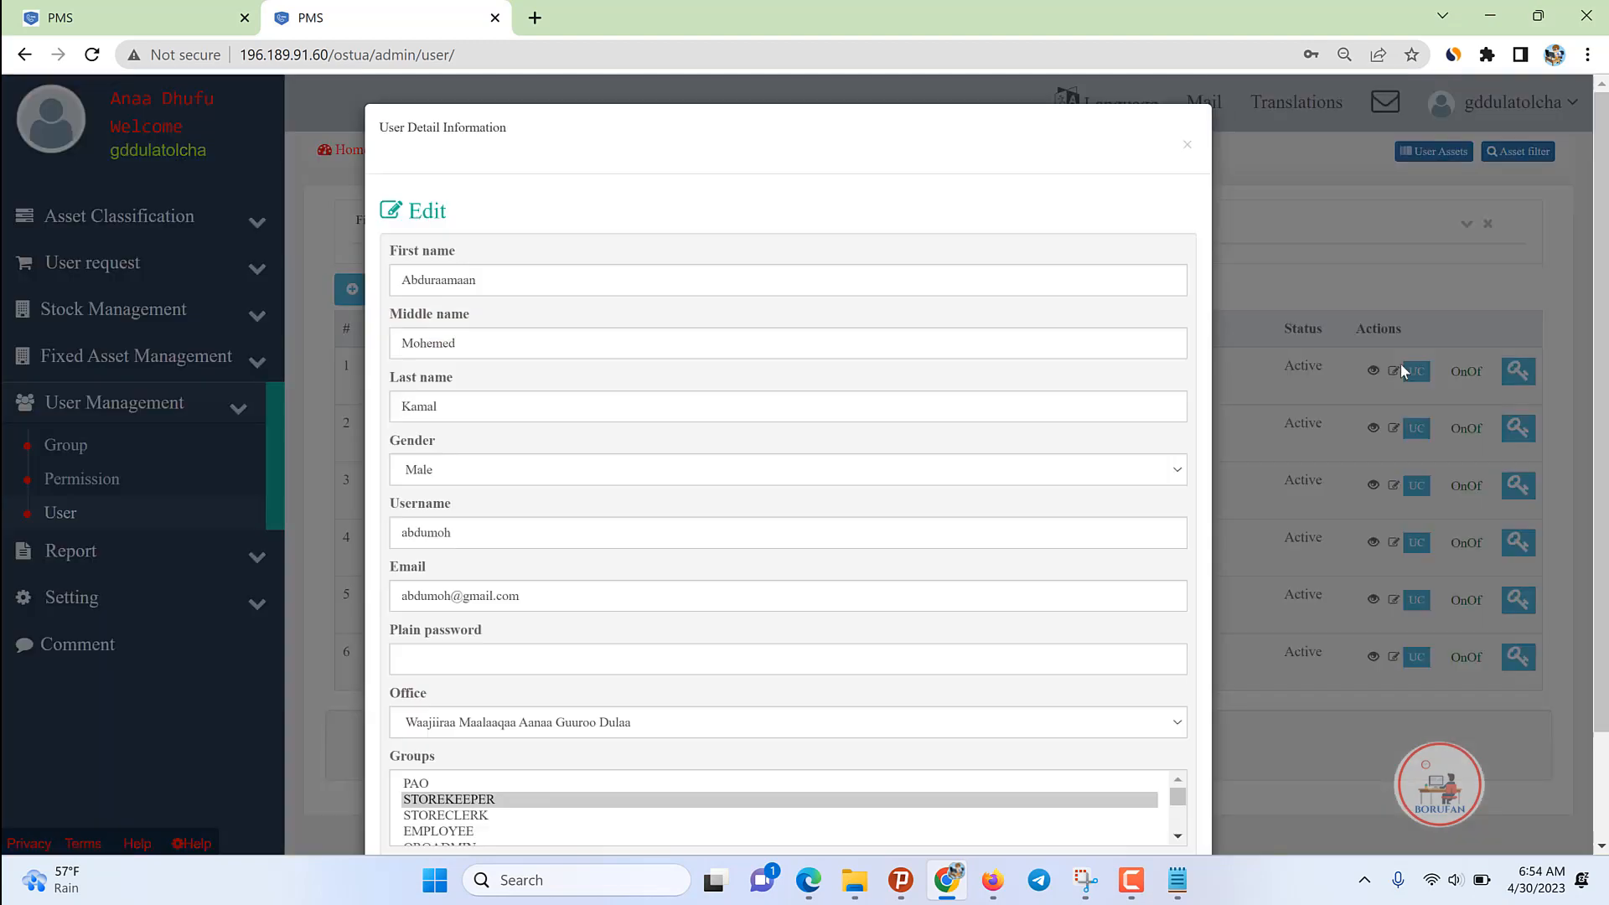
click(407, 533)
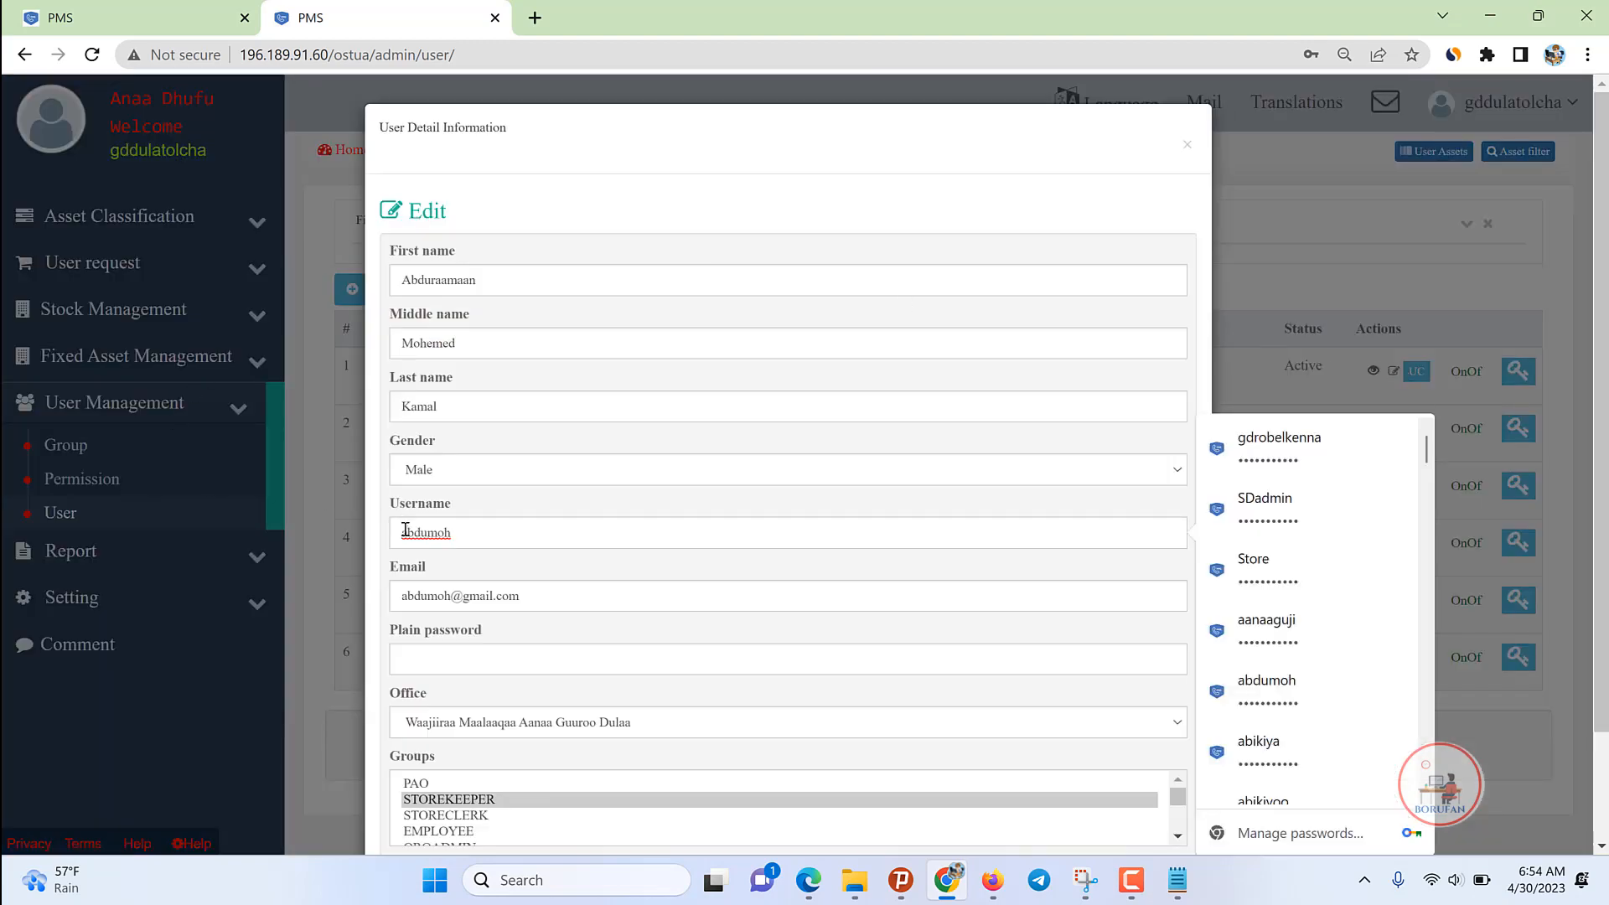
text(store)
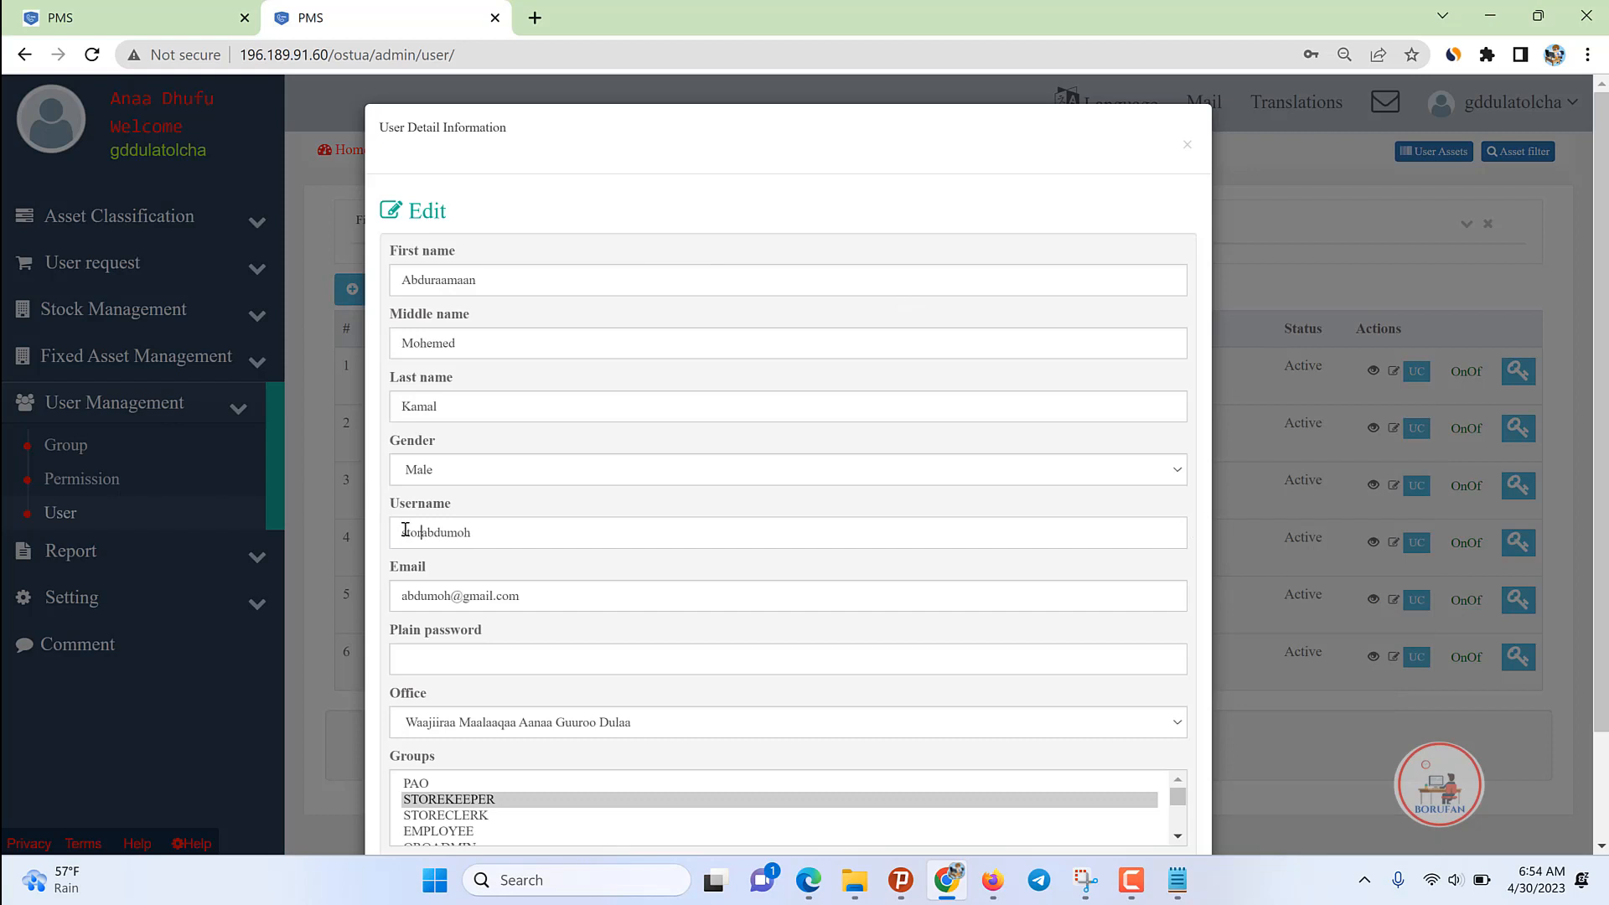
double_click(405, 531)
click(429, 538)
text(gd)
double_click(458, 540)
key(ctrl+c)
Step: Fill the plain password from a saved entry and update the user
scroll(482, 621, down, 1)
click(447, 556)
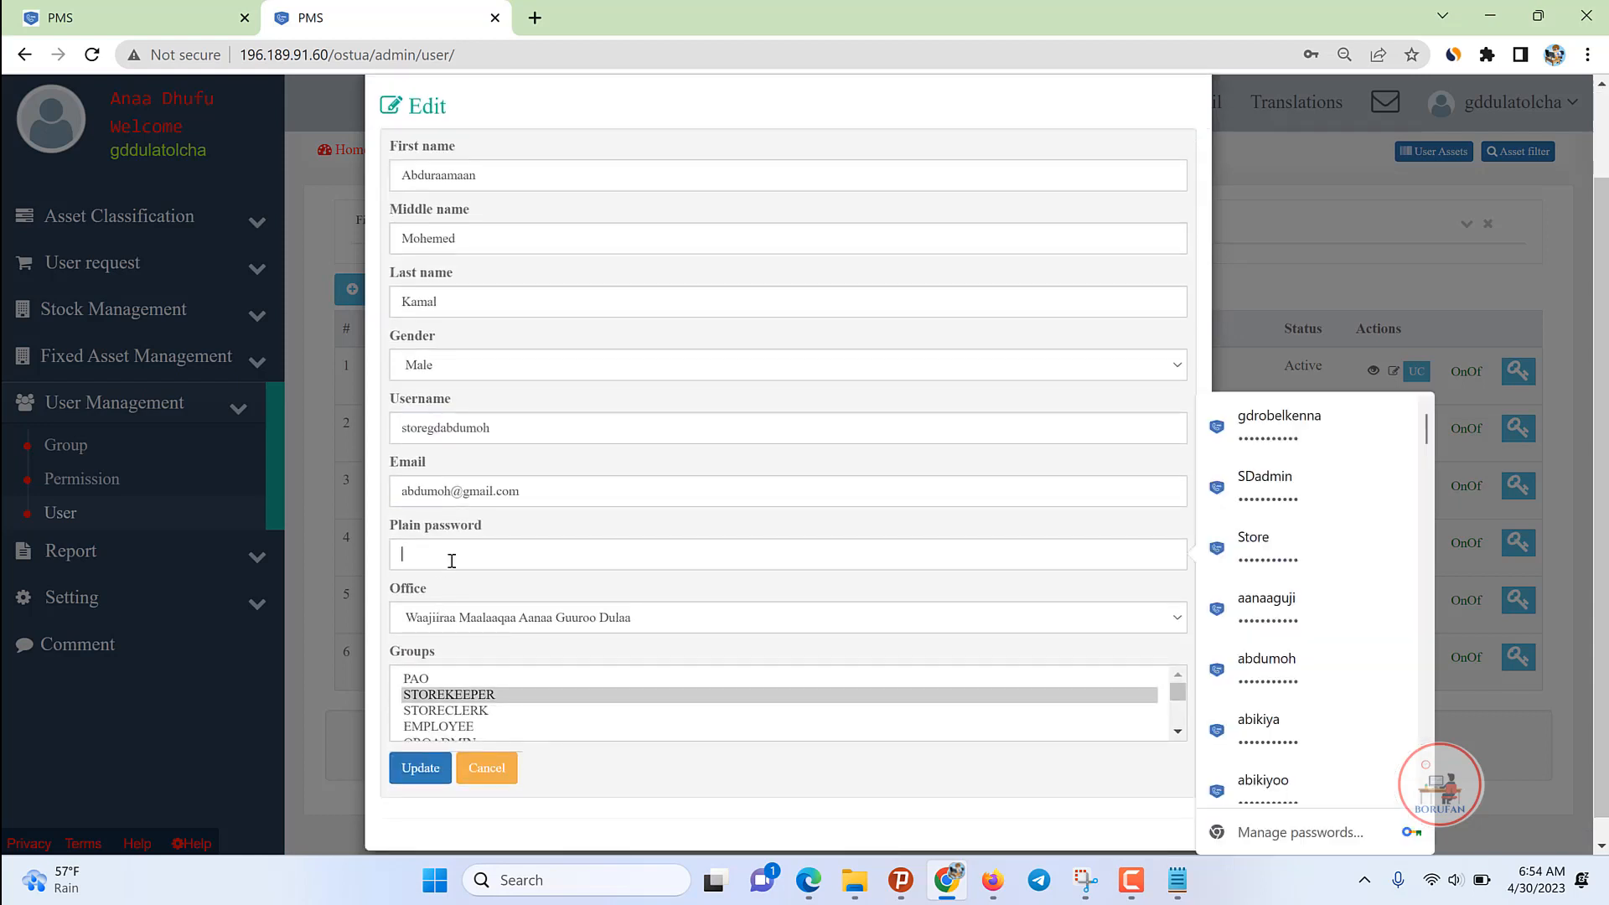
click(1276, 445)
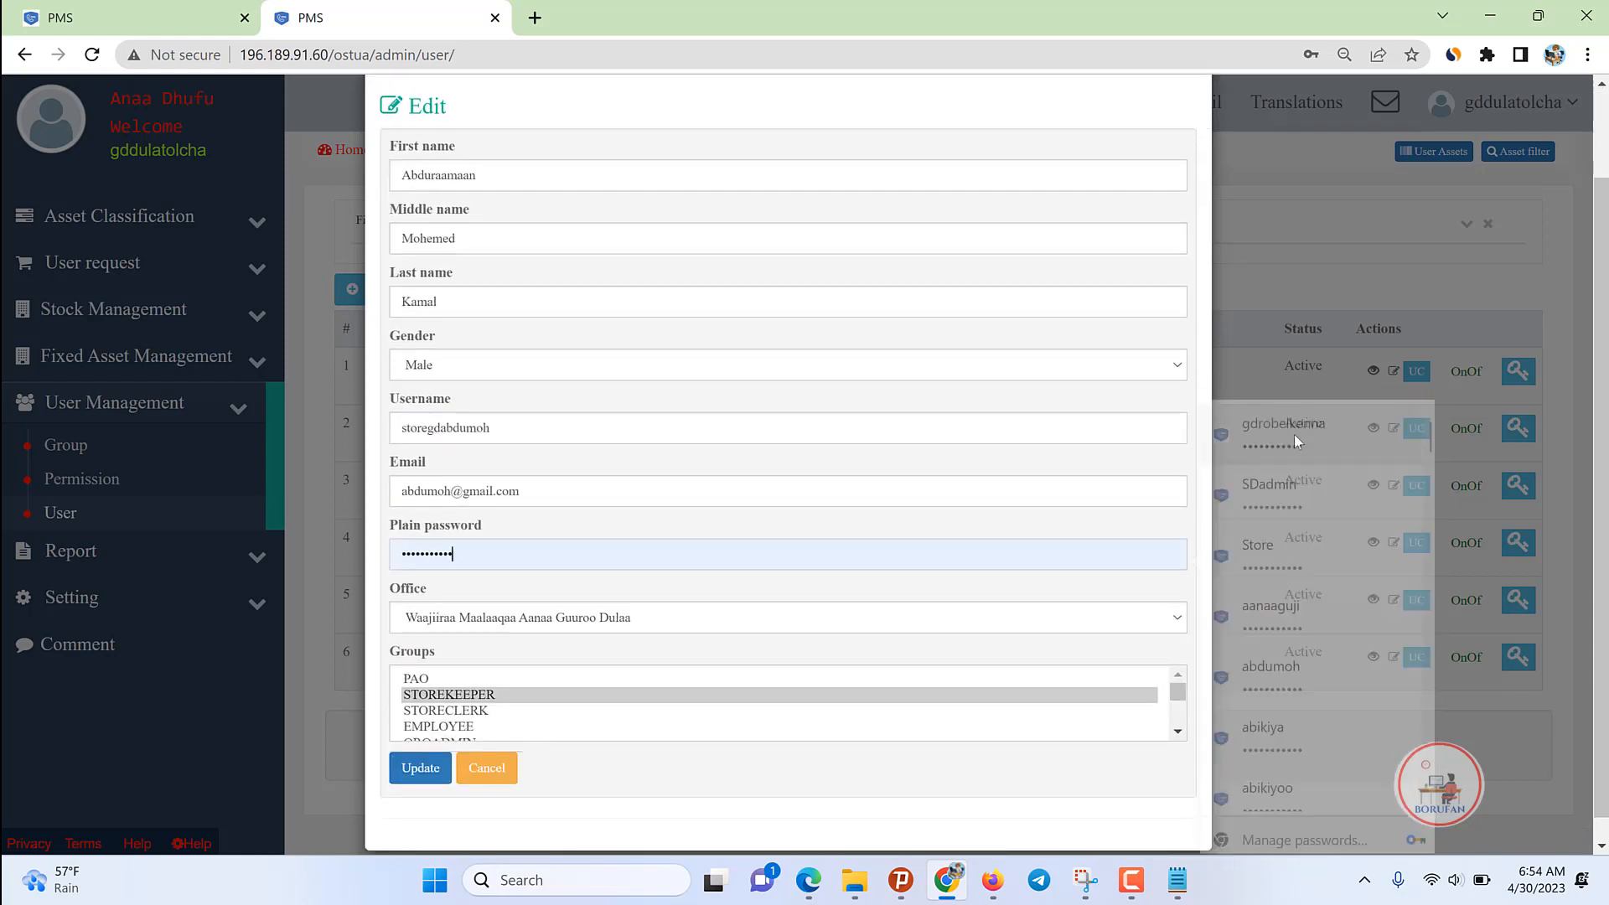
click(419, 769)
mouse_move(1132, 891)
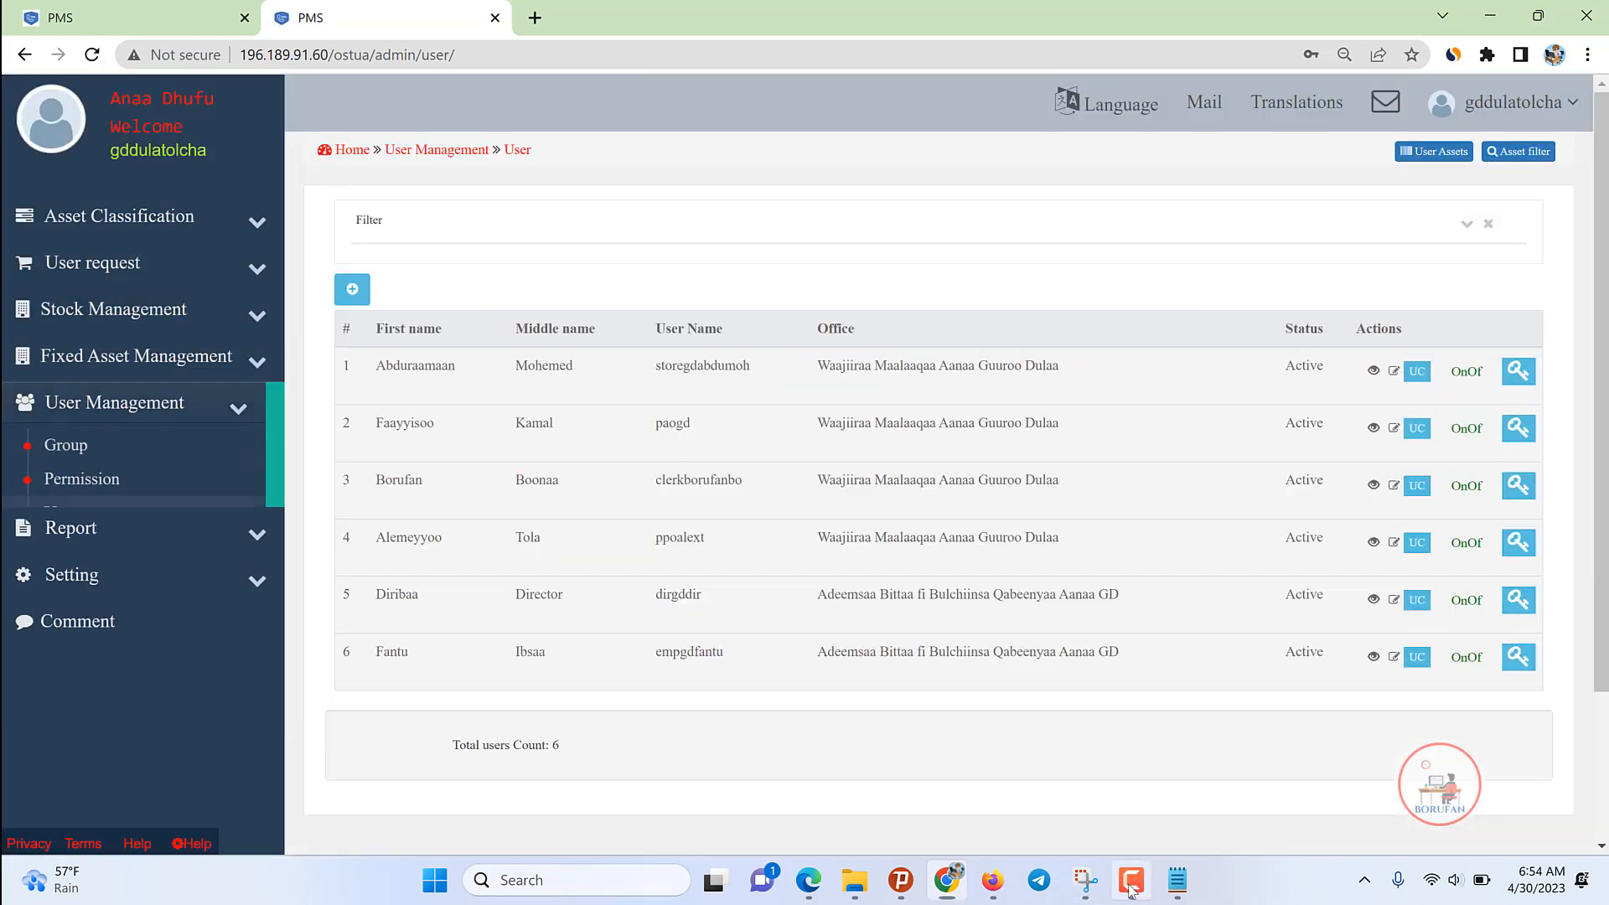
click(1132, 887)
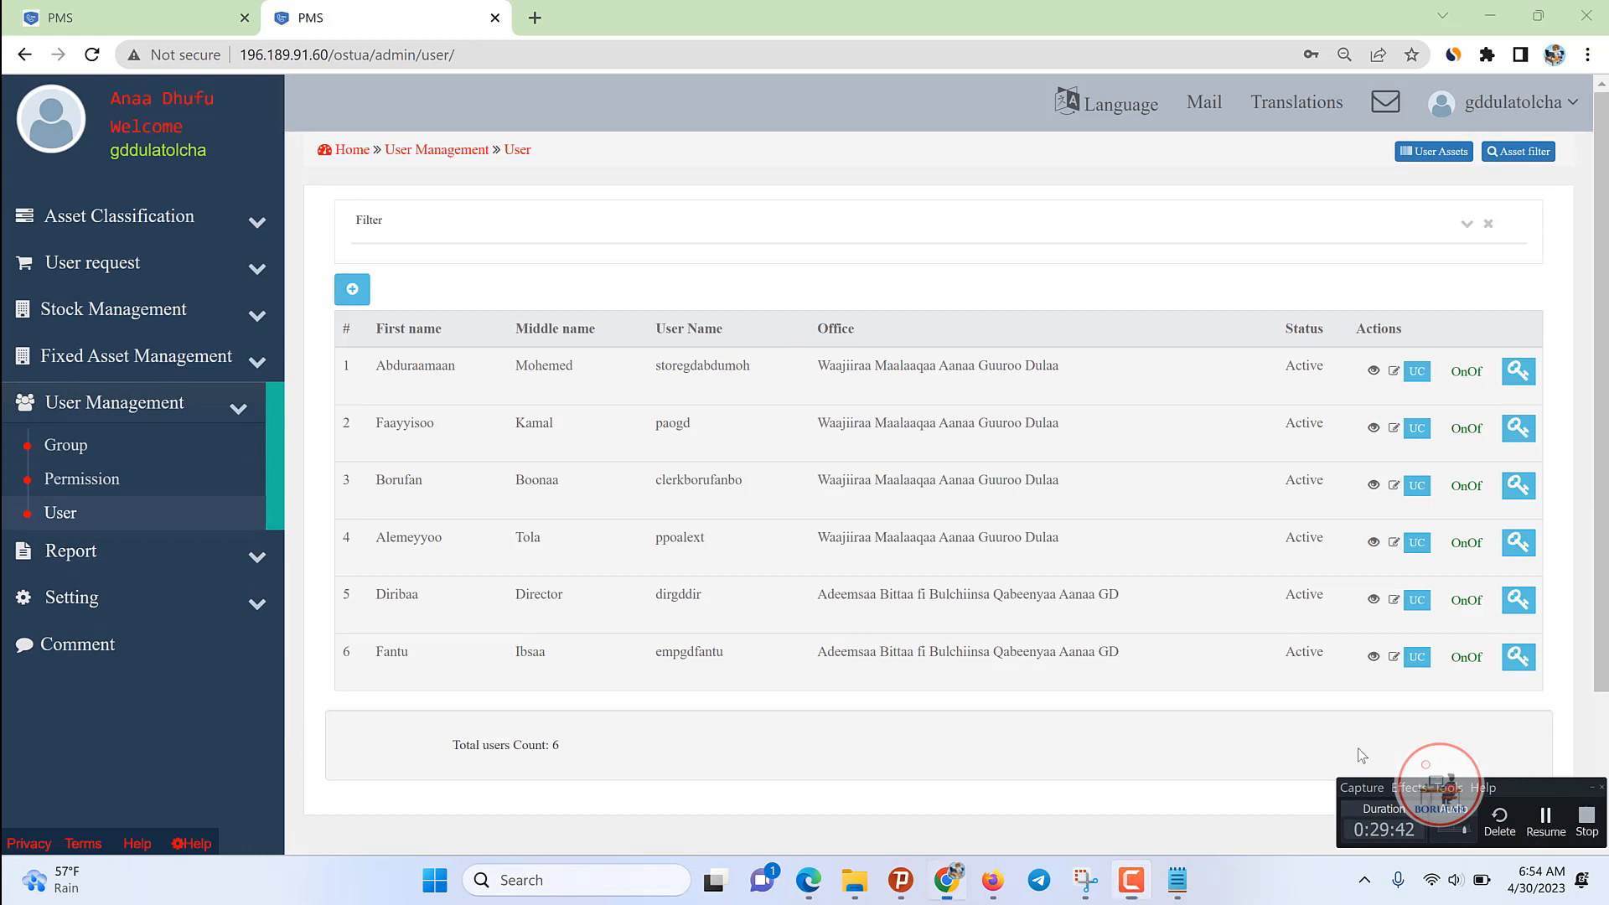
Step: Log out of the current account from the account dropdown
click(1591, 788)
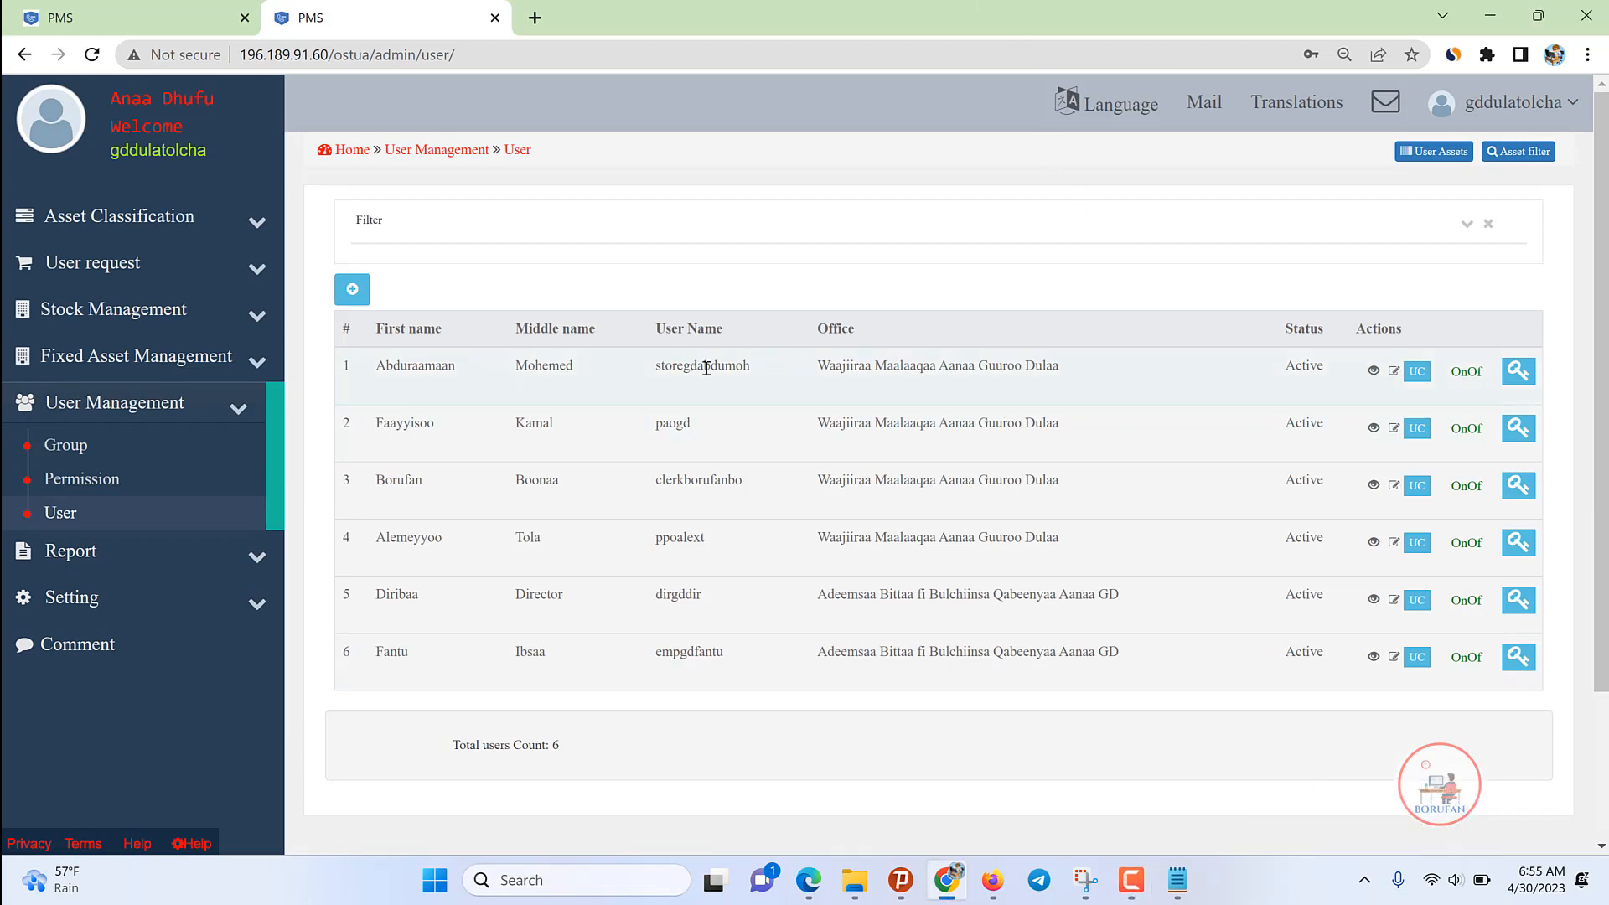
click(1490, 104)
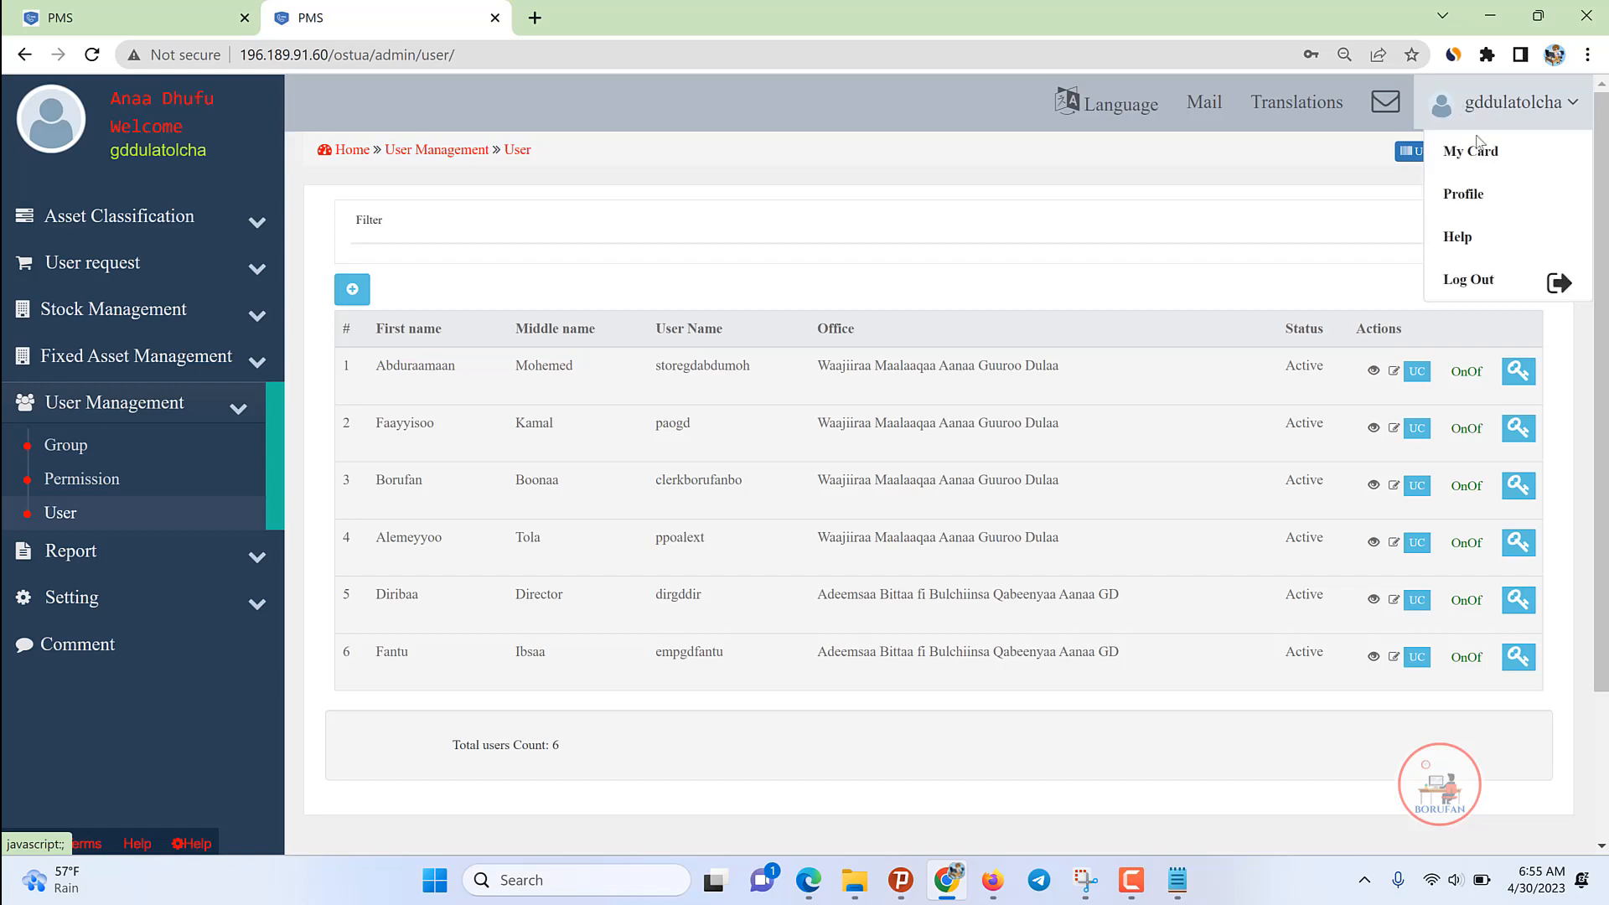
click(1466, 281)
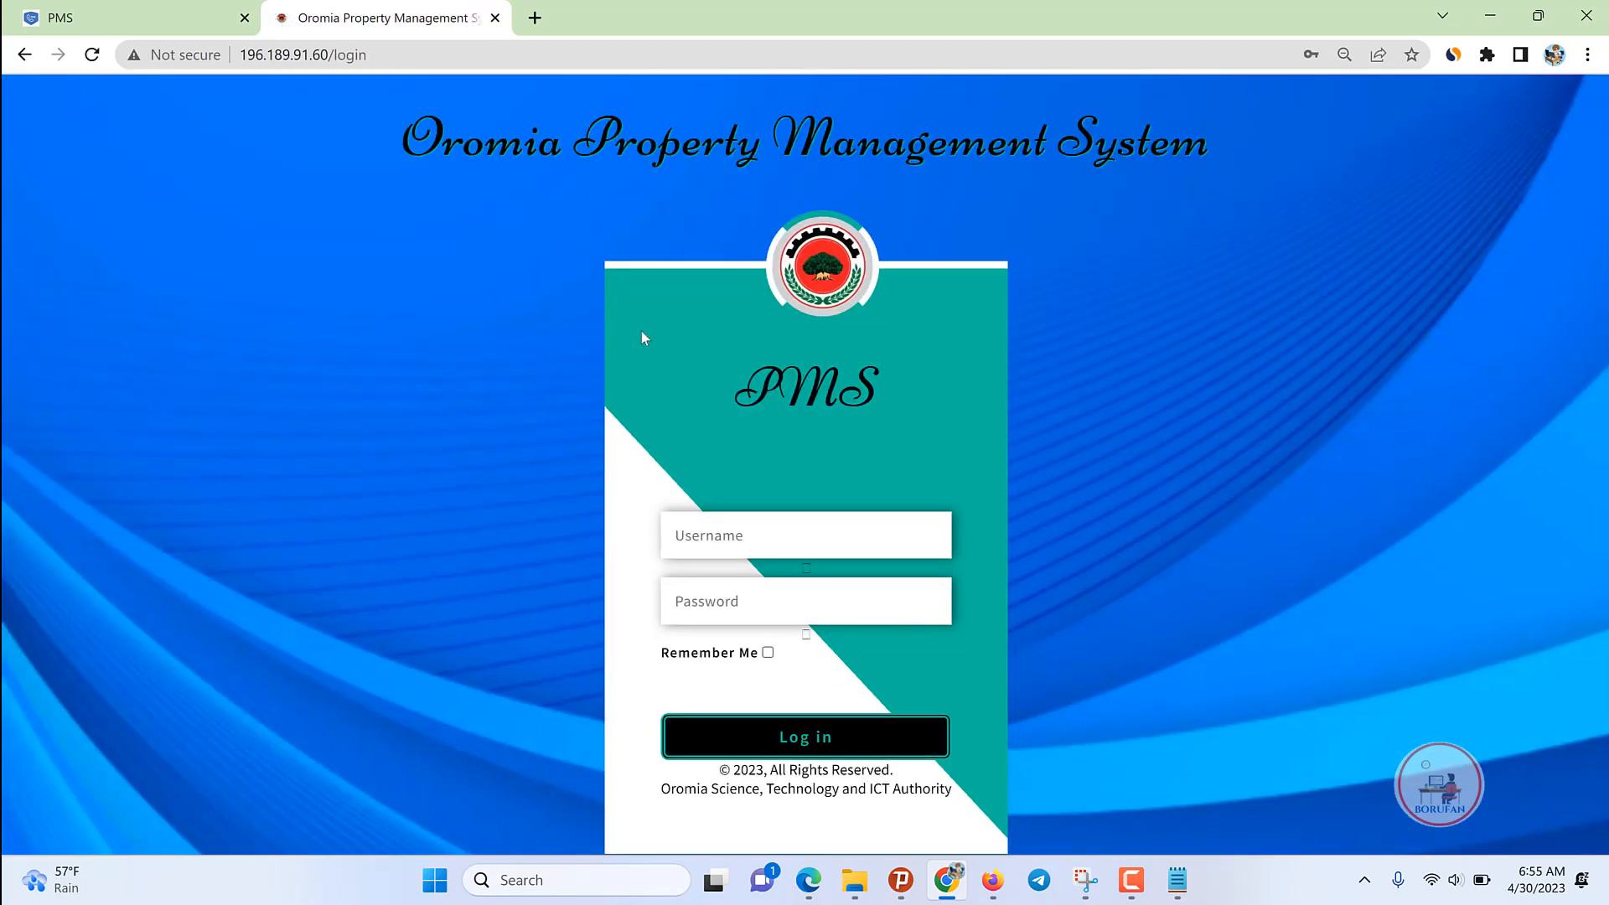
Step: Log in with the pasted renamed store-keeper username and its password
click(740, 534)
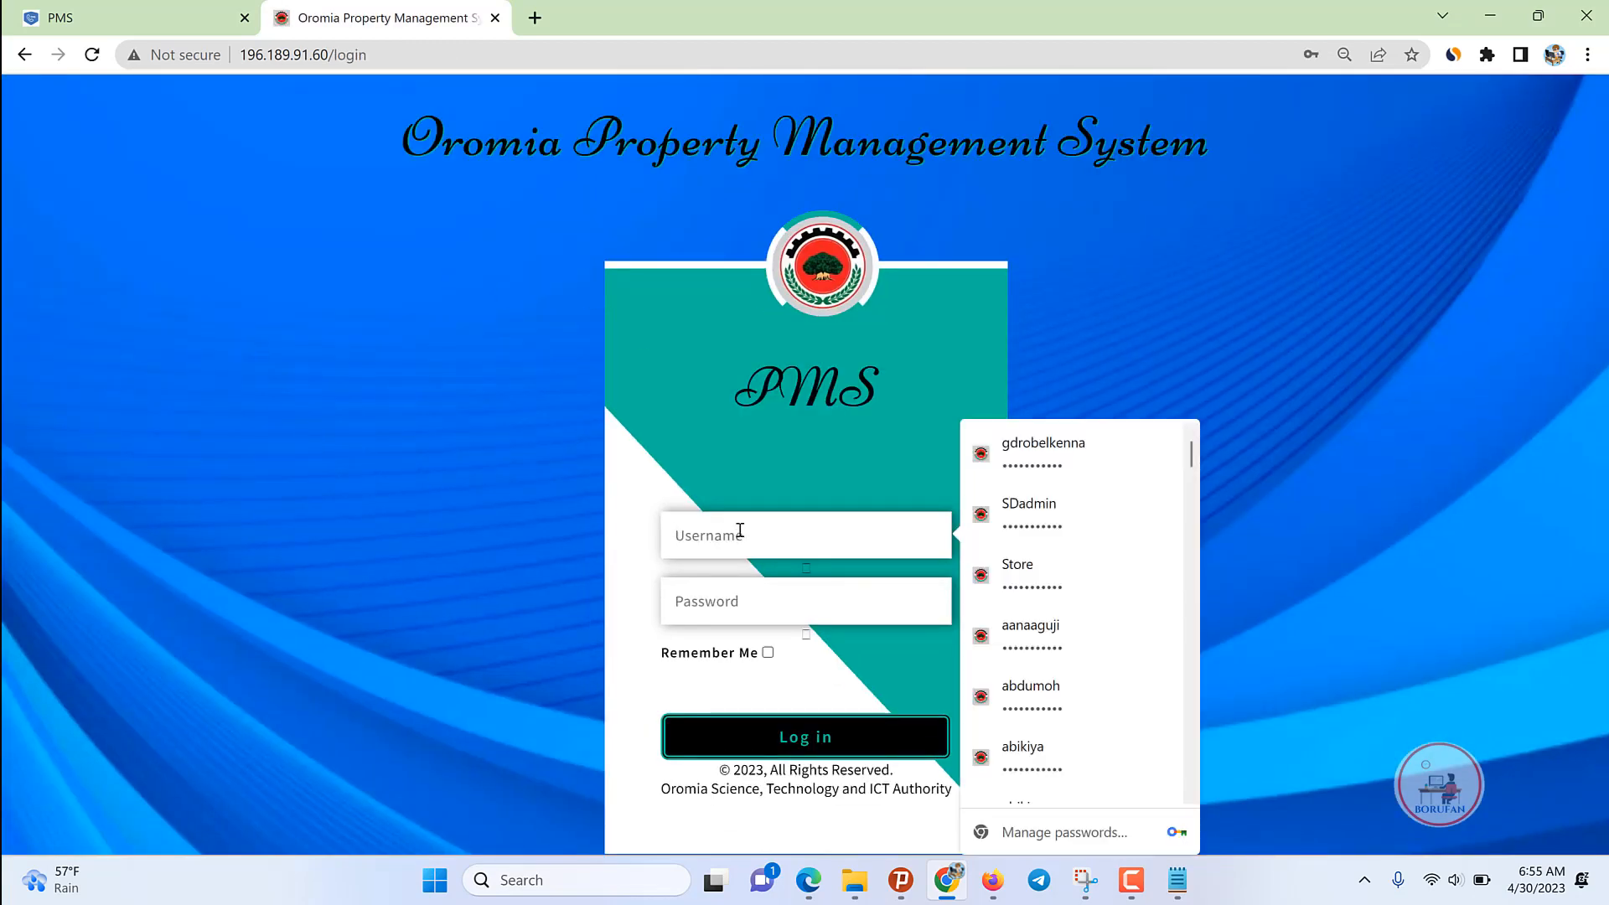
key(ctrl+v)
click(741, 606)
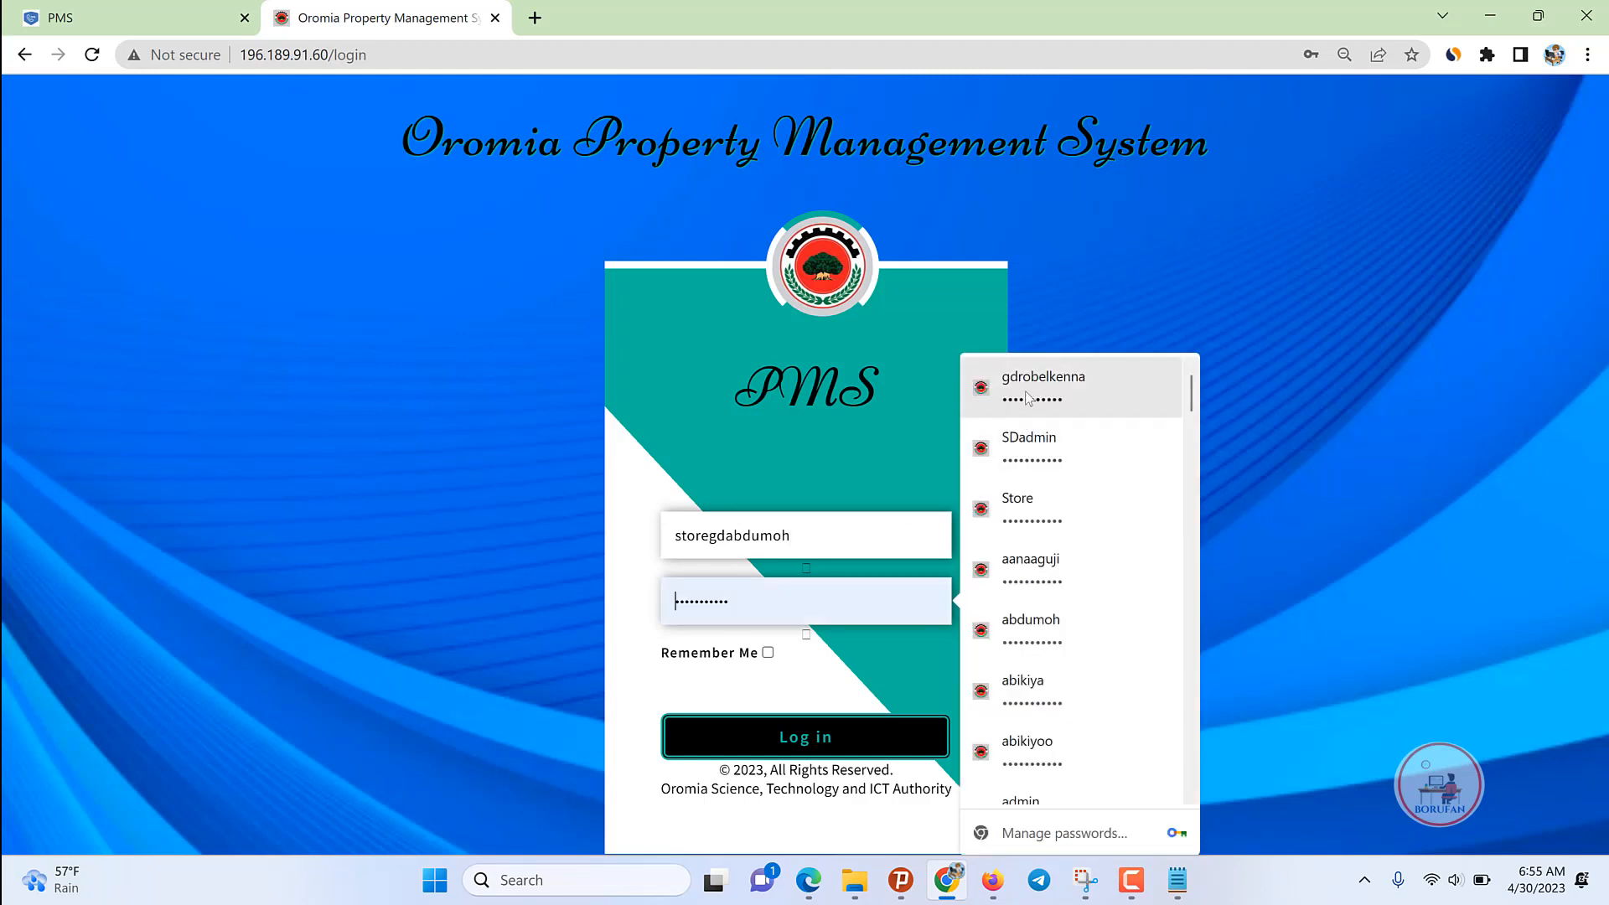
click(741, 737)
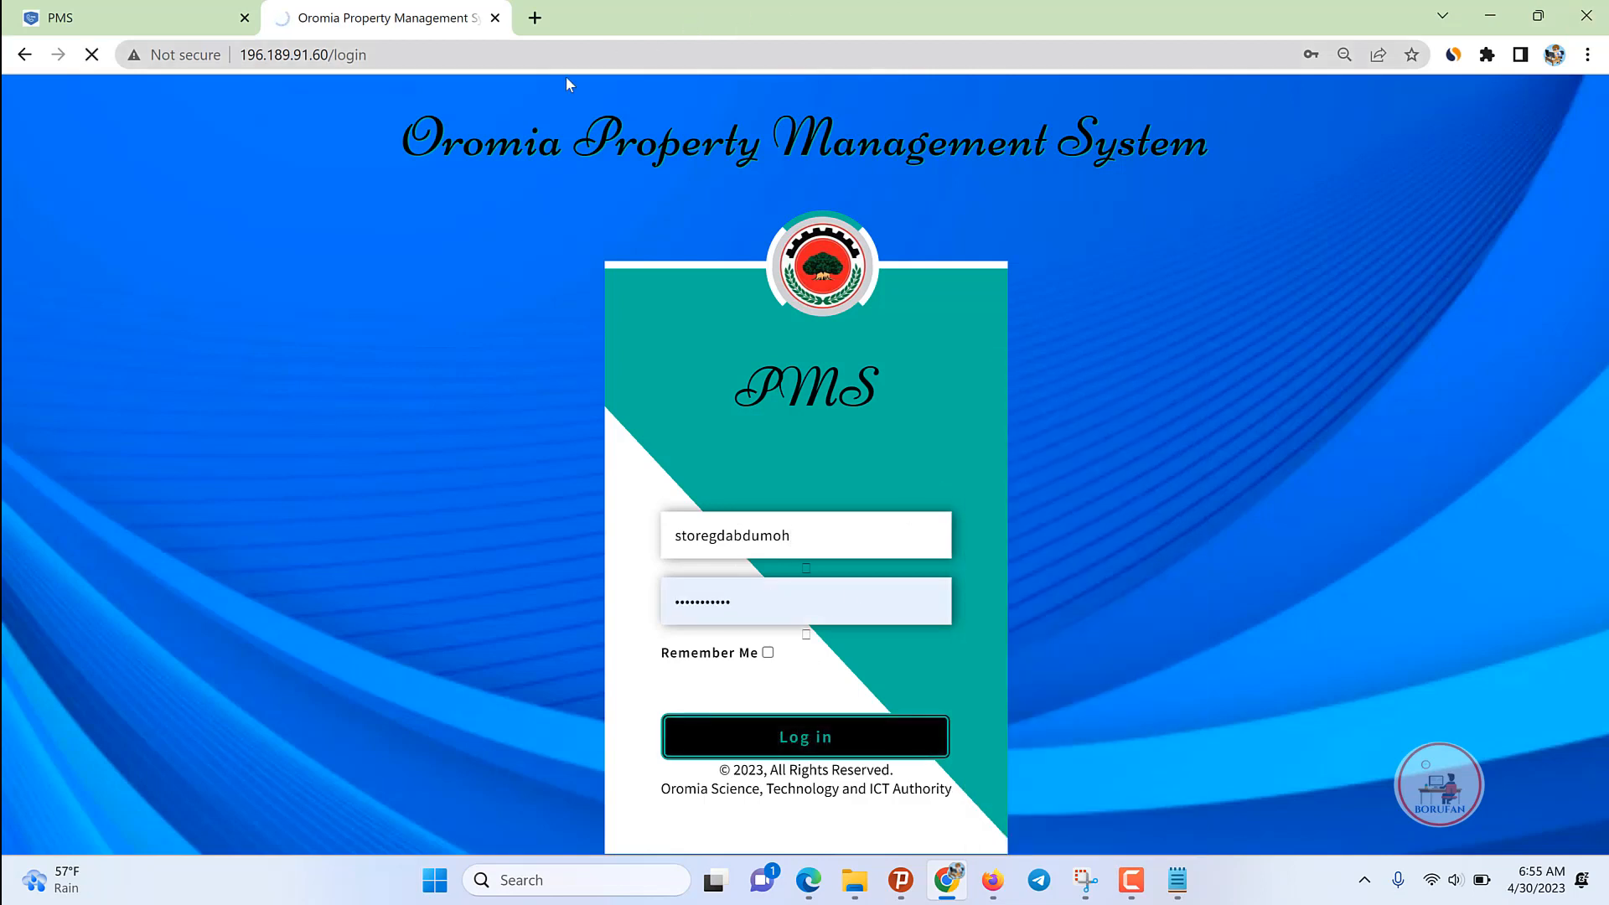
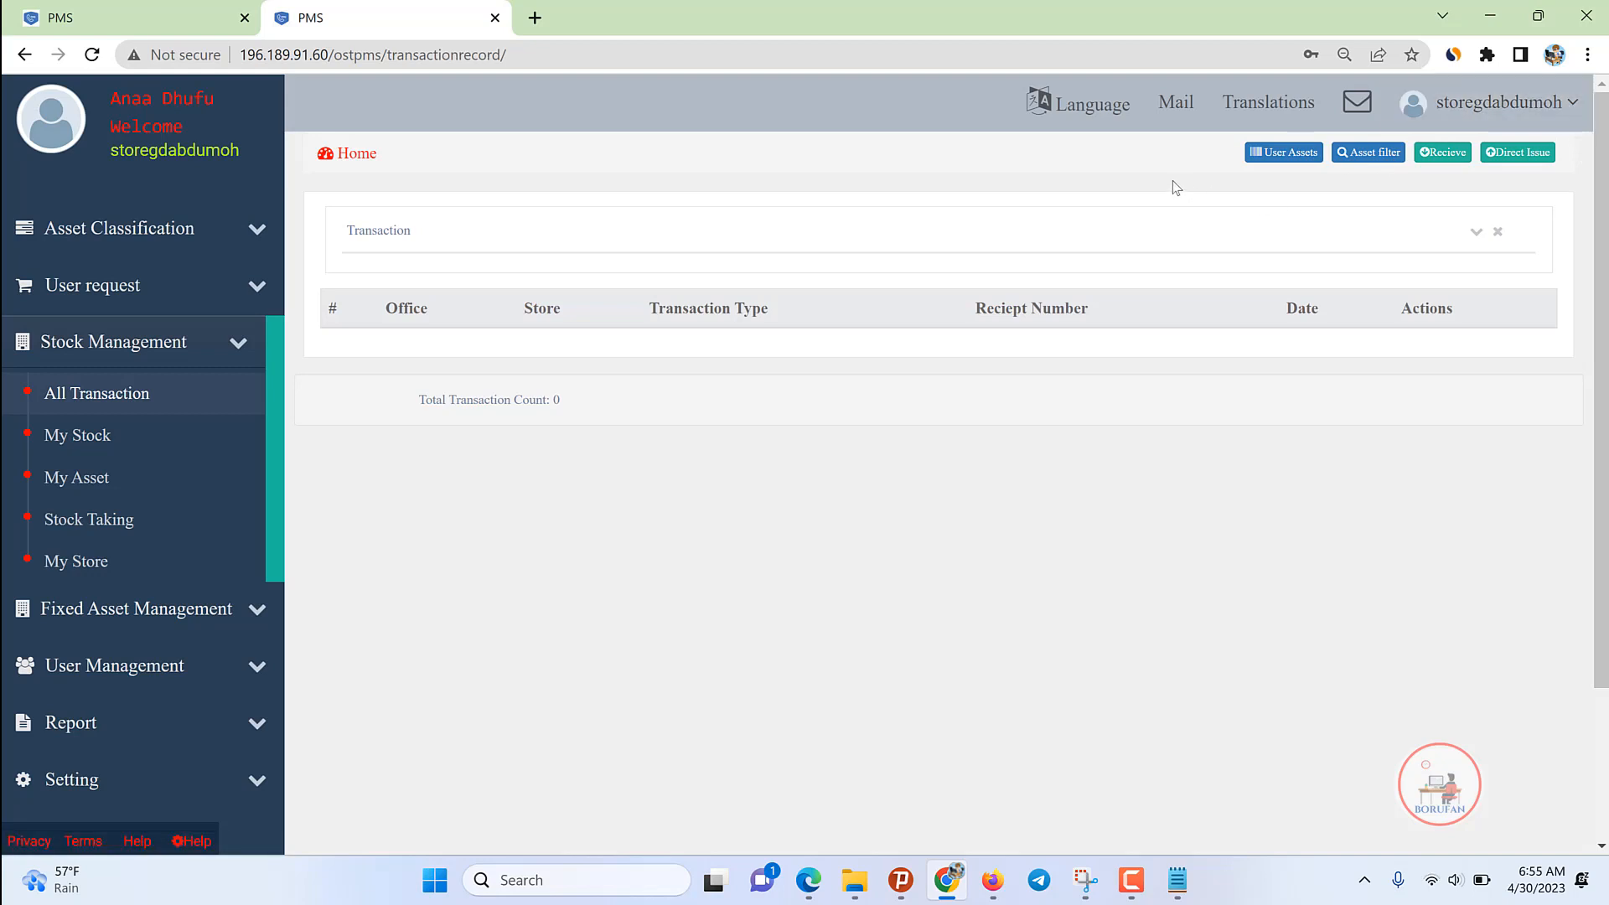
Step: Start a Model 22B direct issue for year 2015 from store Mana Meeshaa Waligalaa GD
click(1518, 152)
click(911, 345)
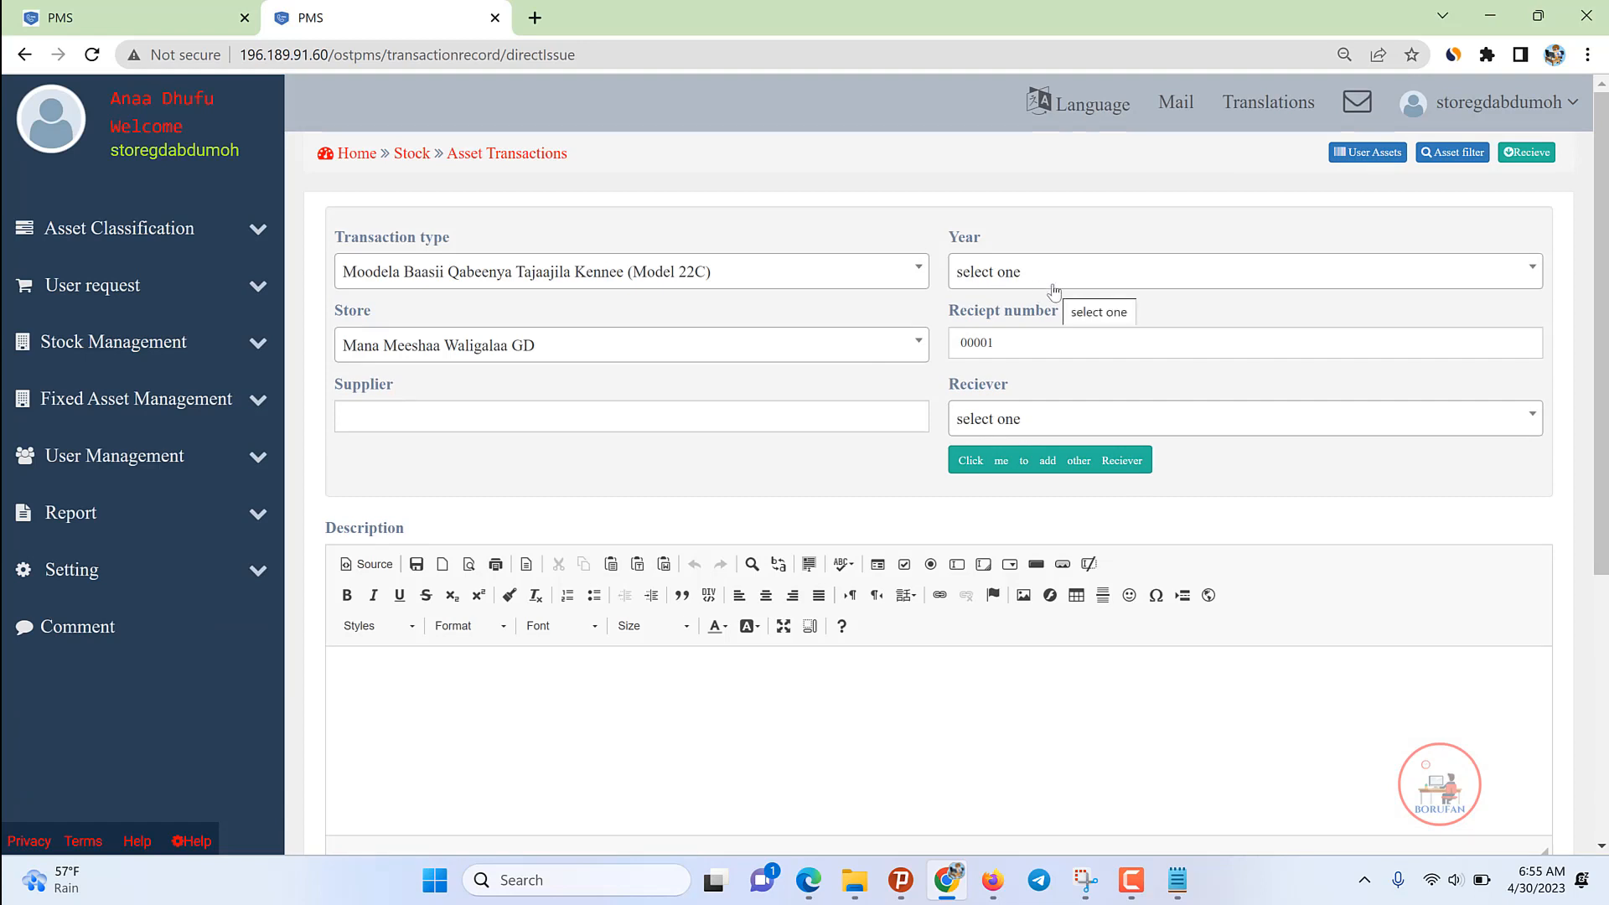
click(656, 279)
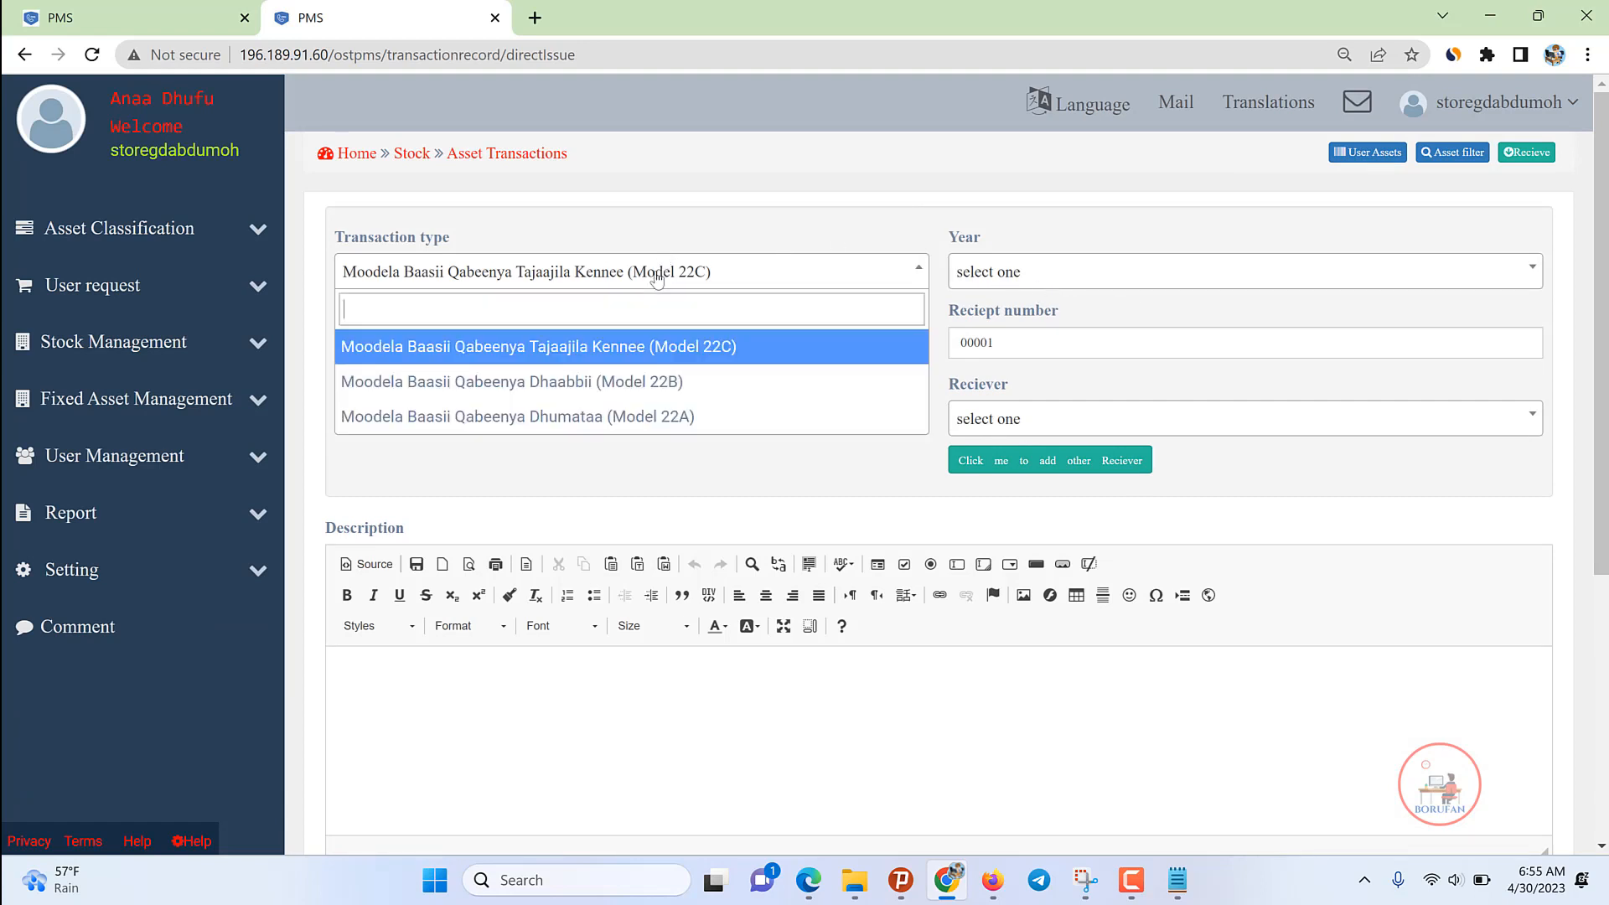
click(615, 381)
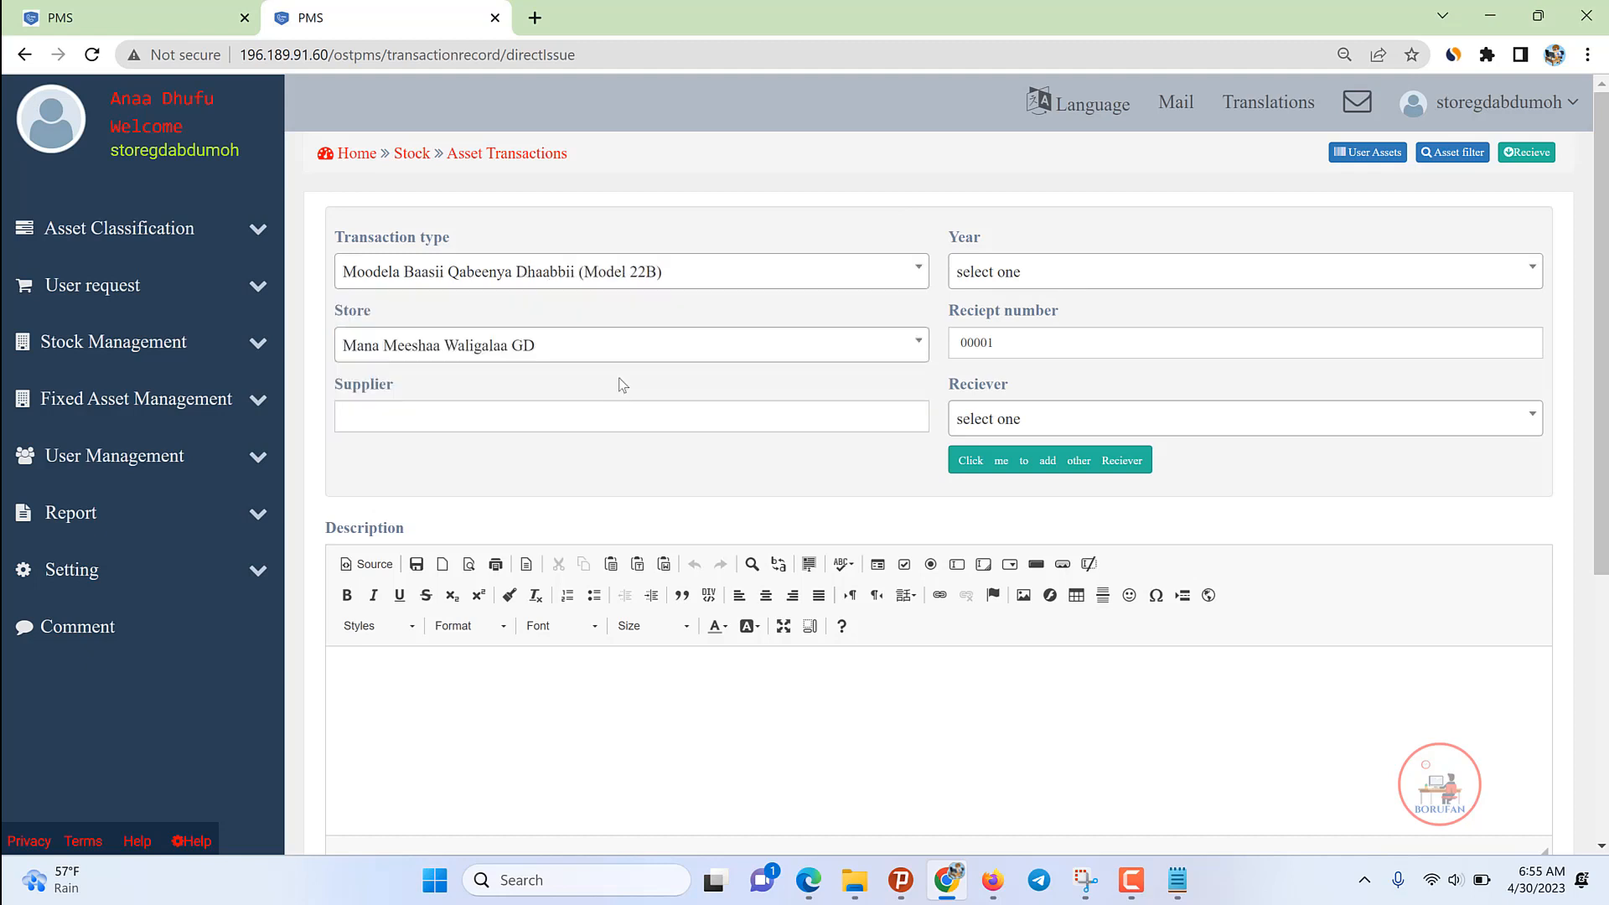
click(1015, 260)
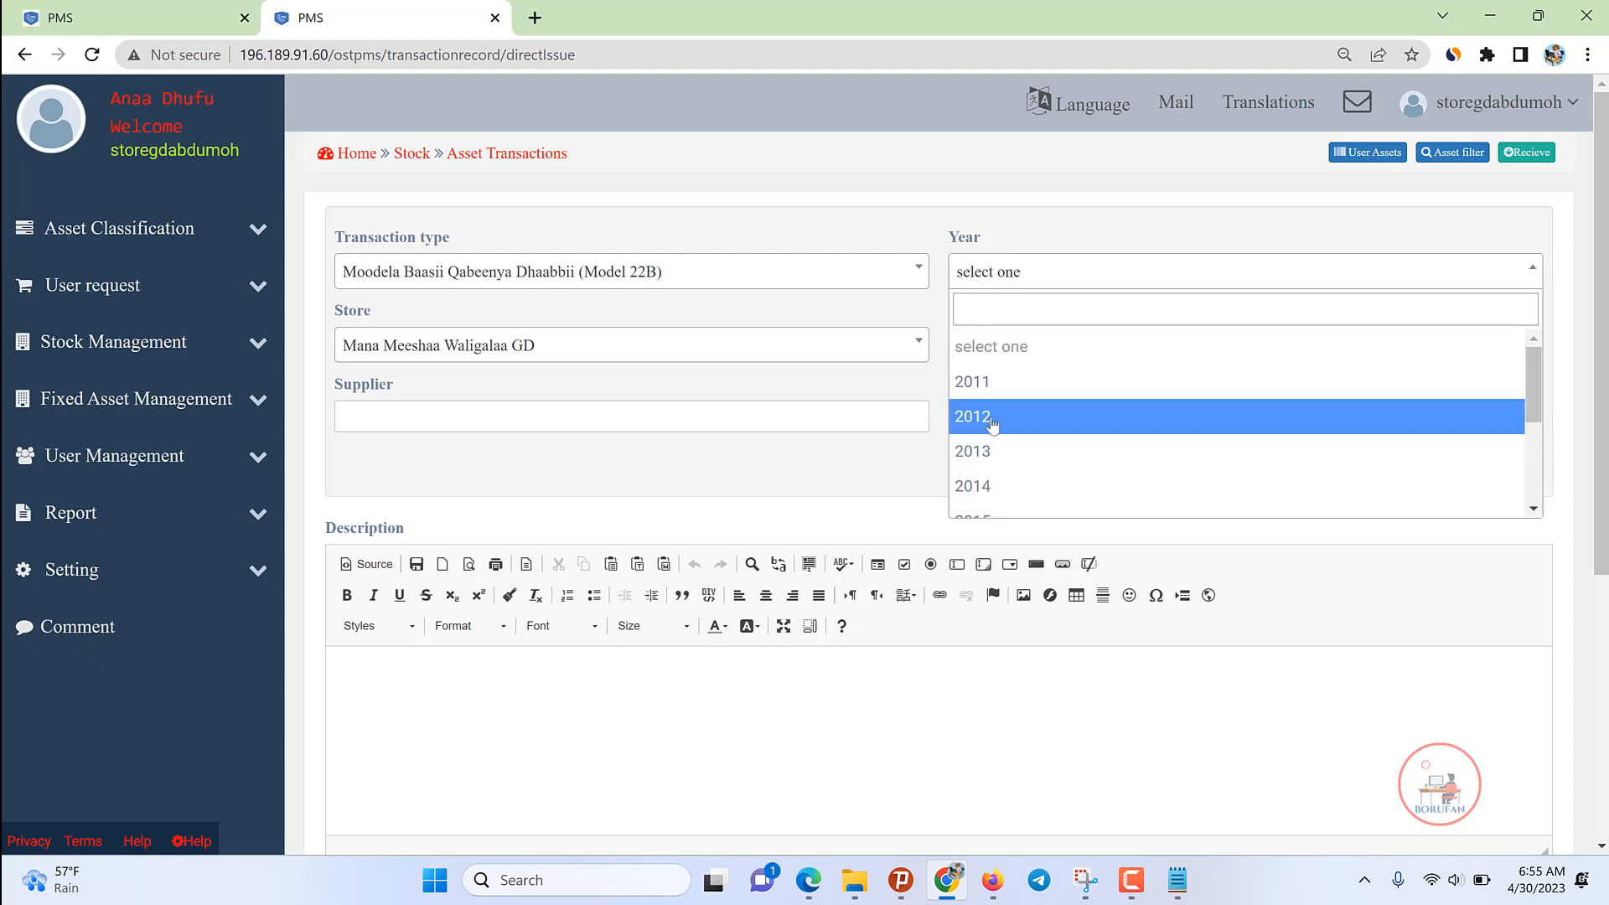
scroll(1002, 436, down, 3)
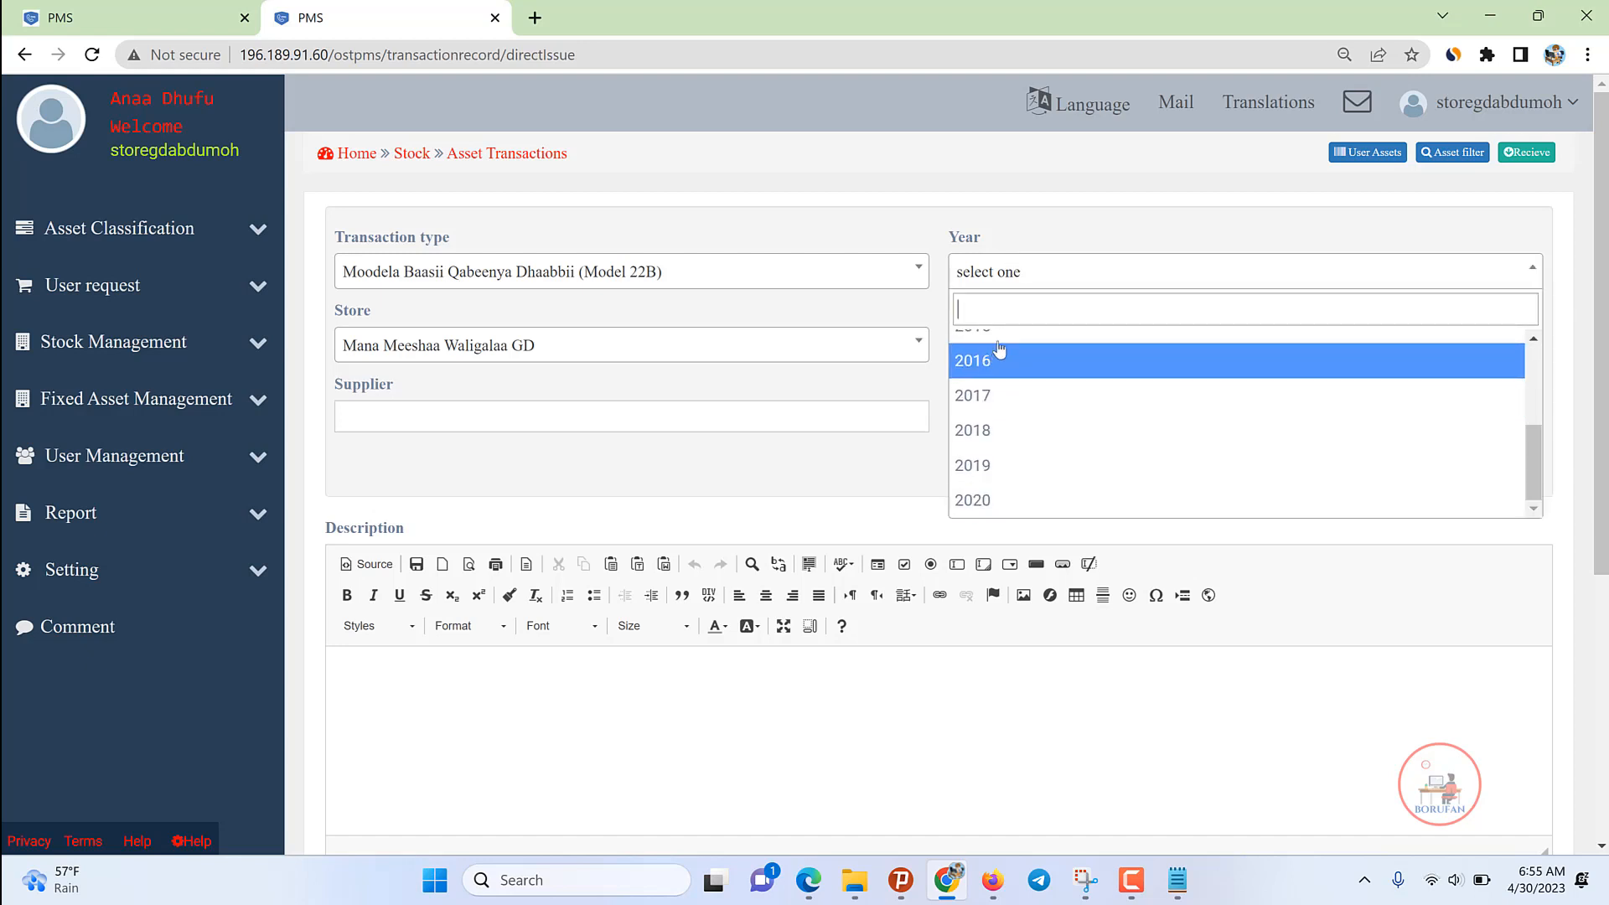
click(995, 336)
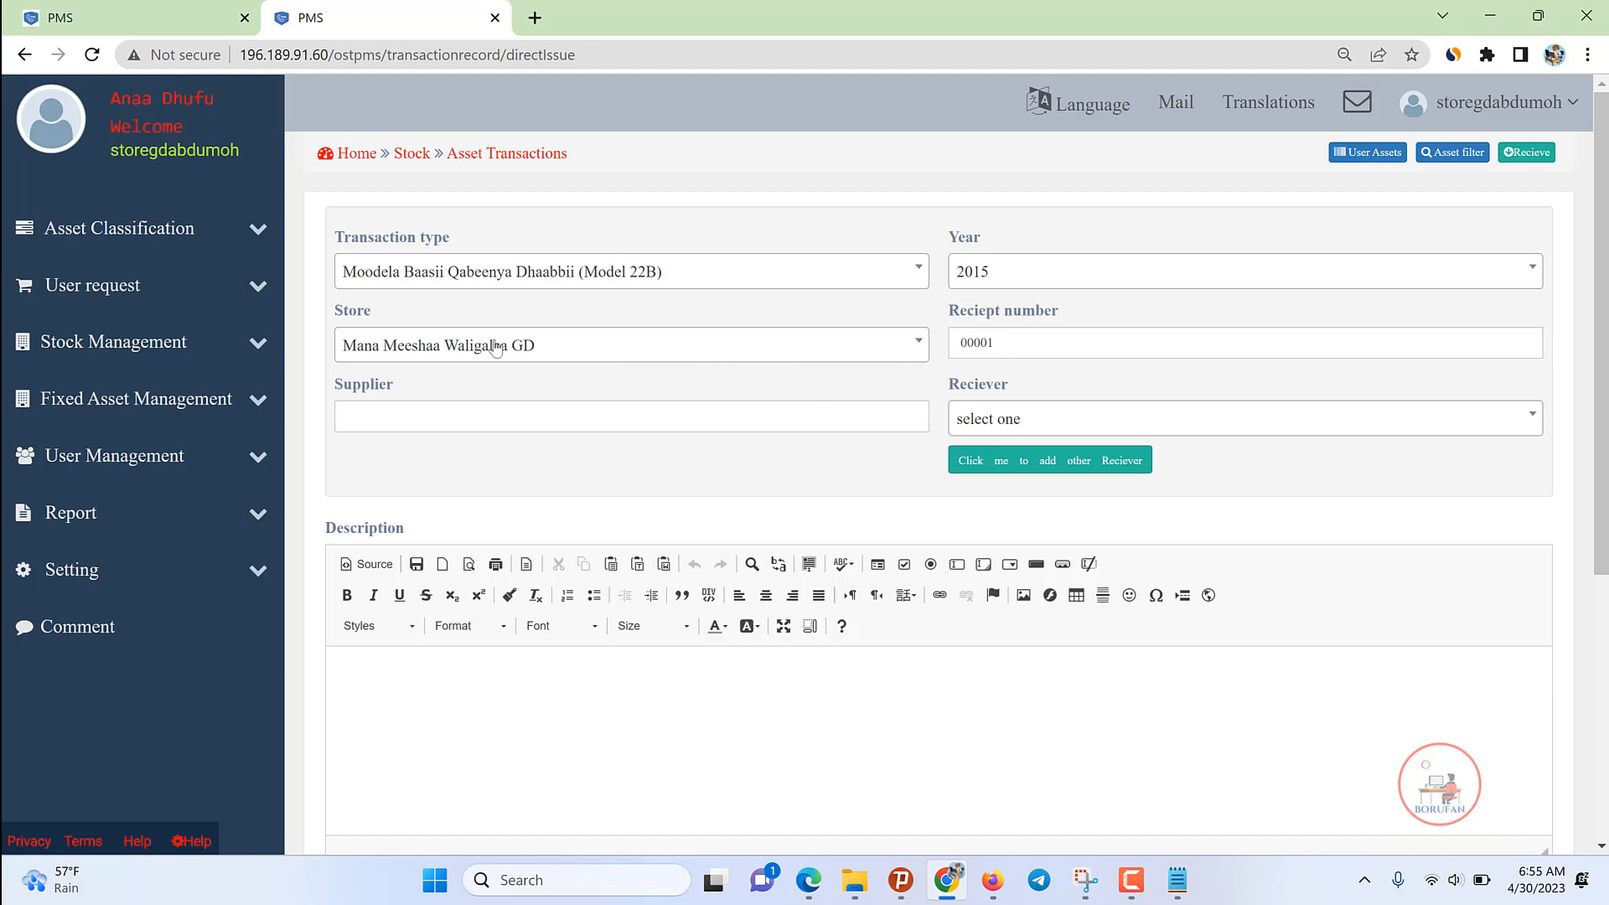
click(451, 352)
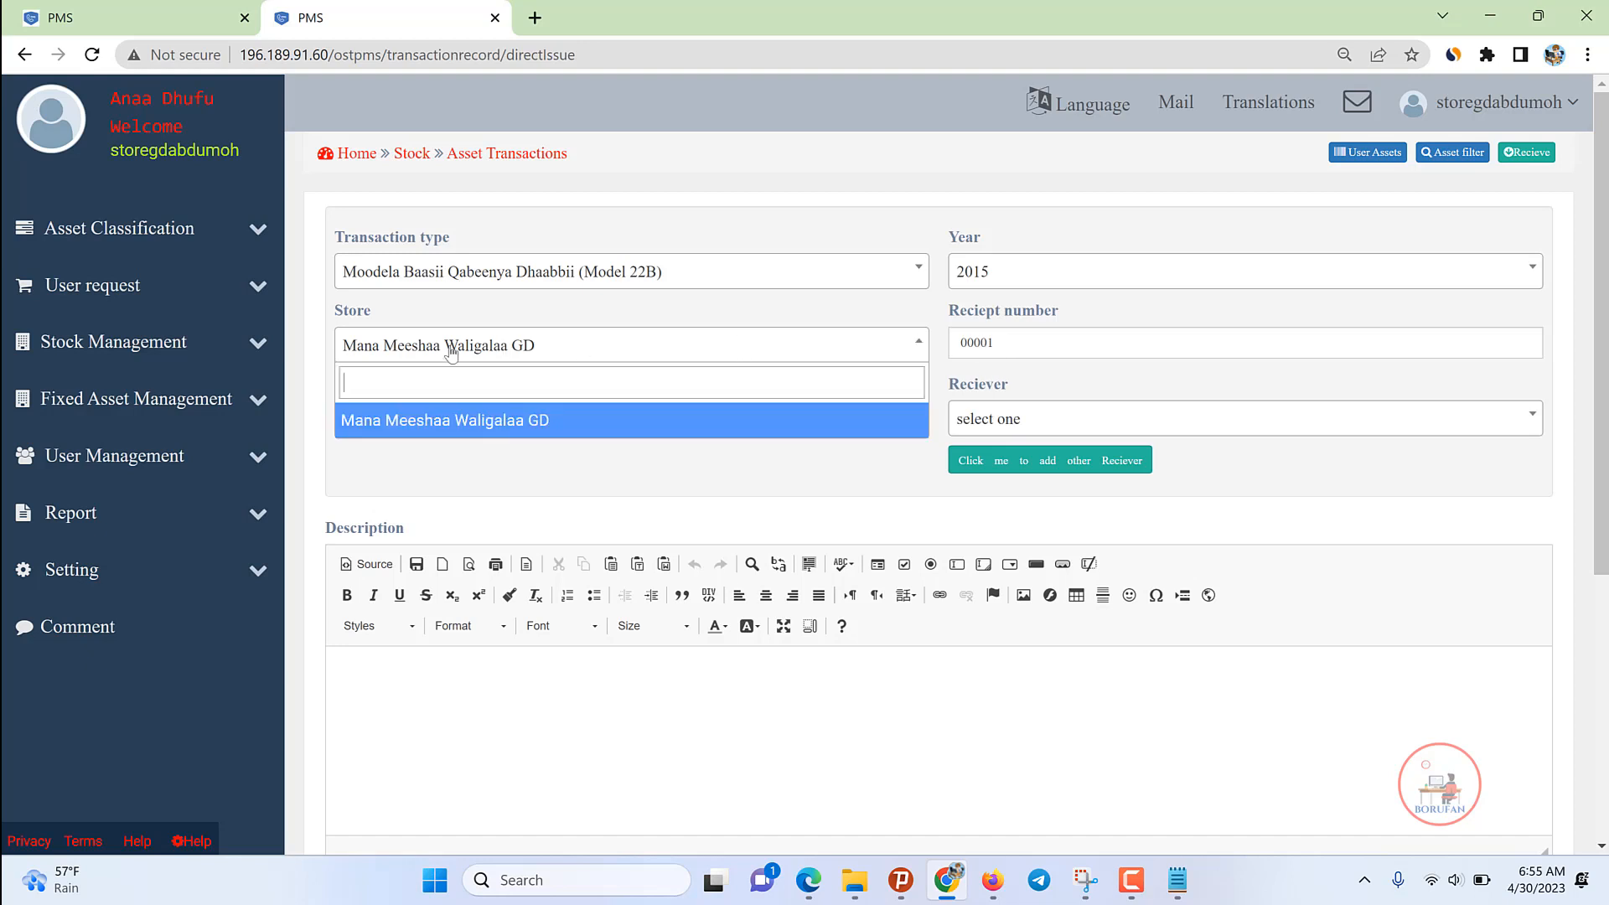
click(413, 420)
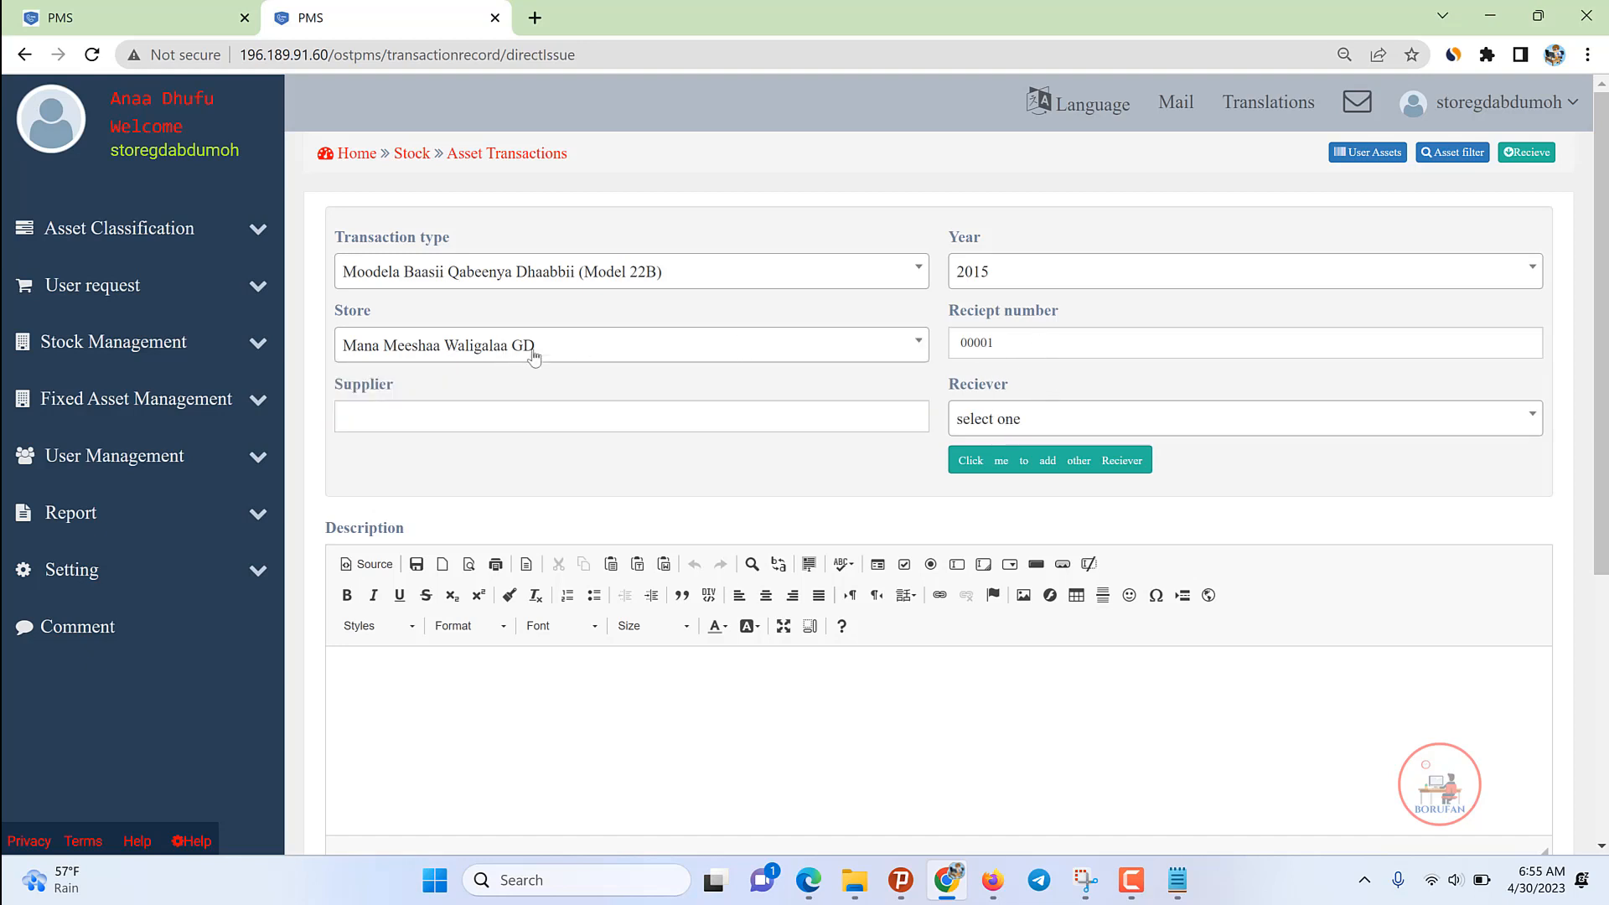
Step: Correct the supplier name to DD and choose the employee receiving the machine
click(1019, 333)
key(BackSpace)
key(BackSpace)
key(BackSpace)
click(1153, 424)
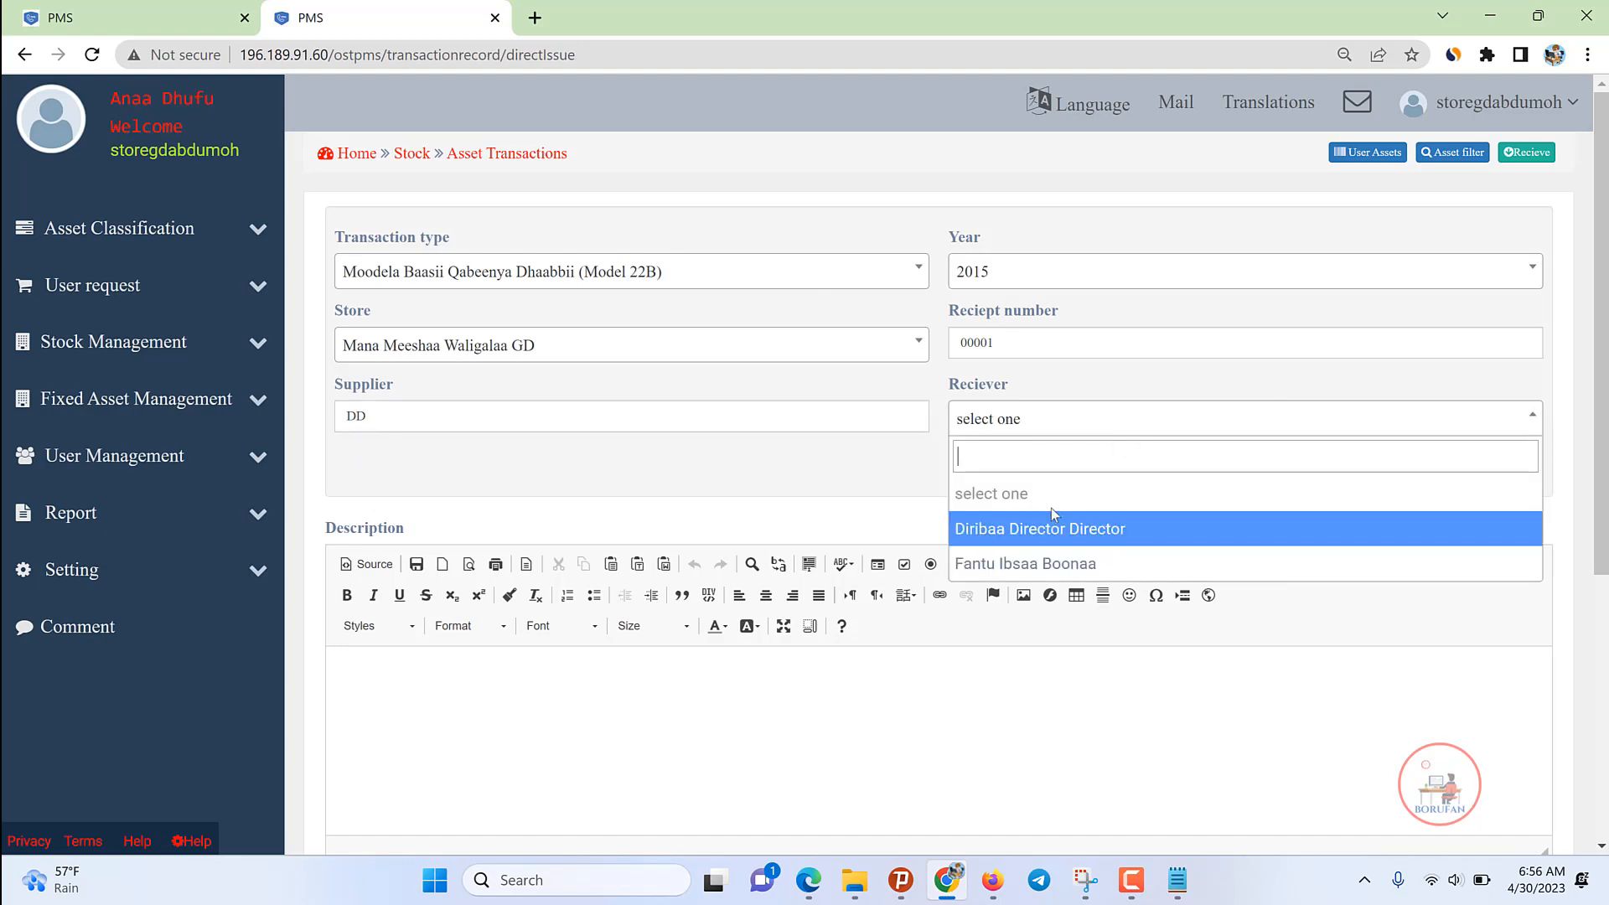
click(1014, 568)
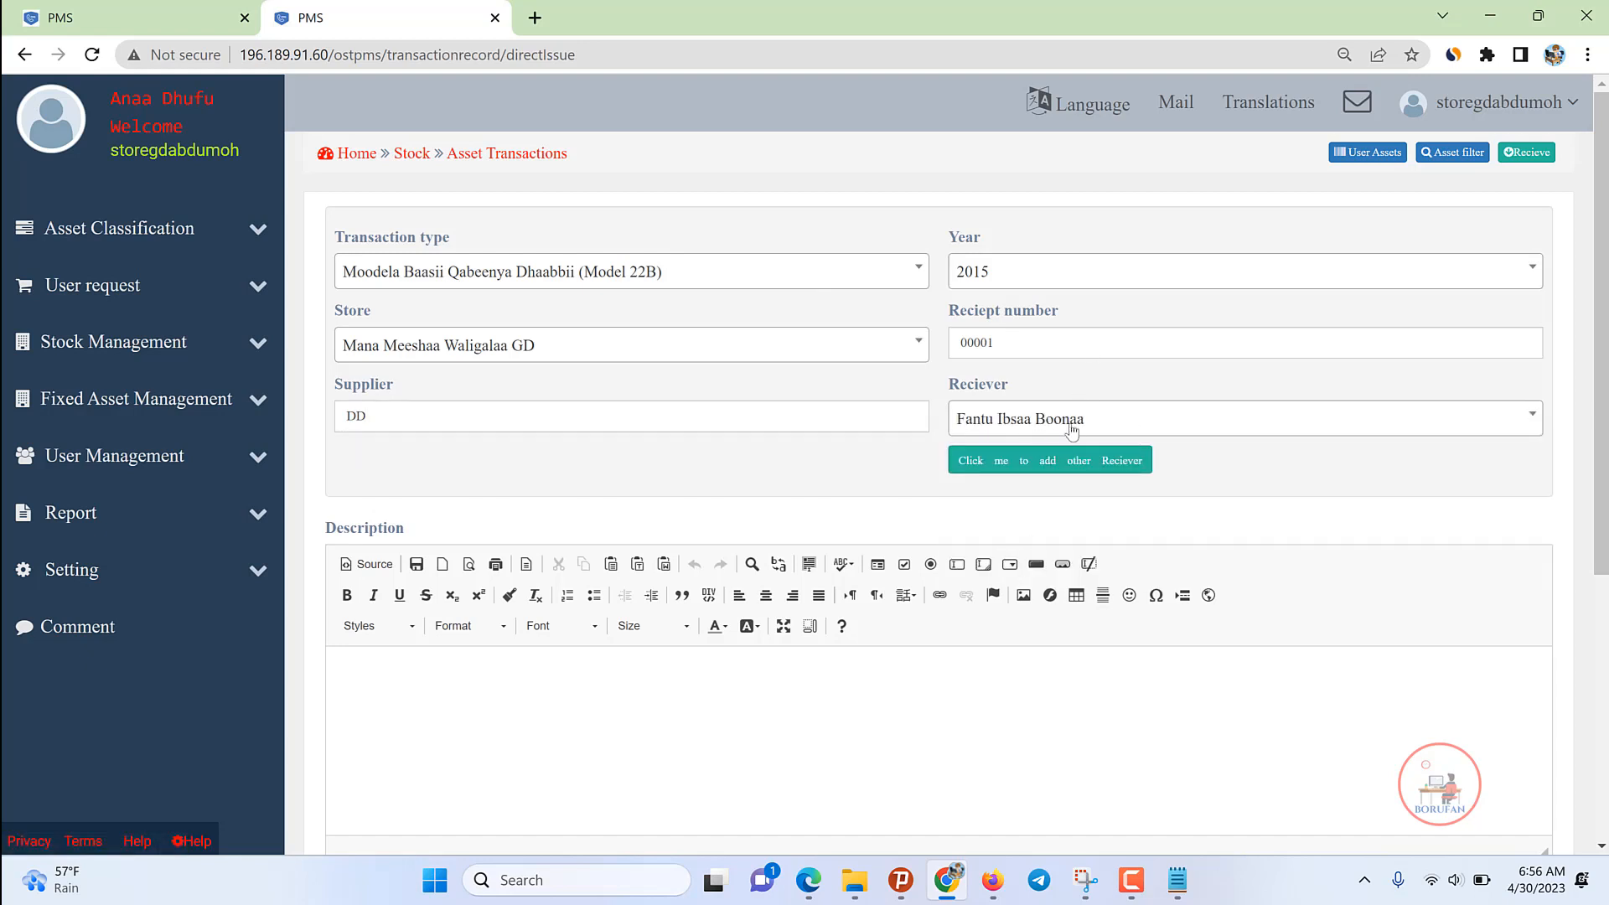
scroll(400, 595, down, 2)
scroll(401, 596, down, 2)
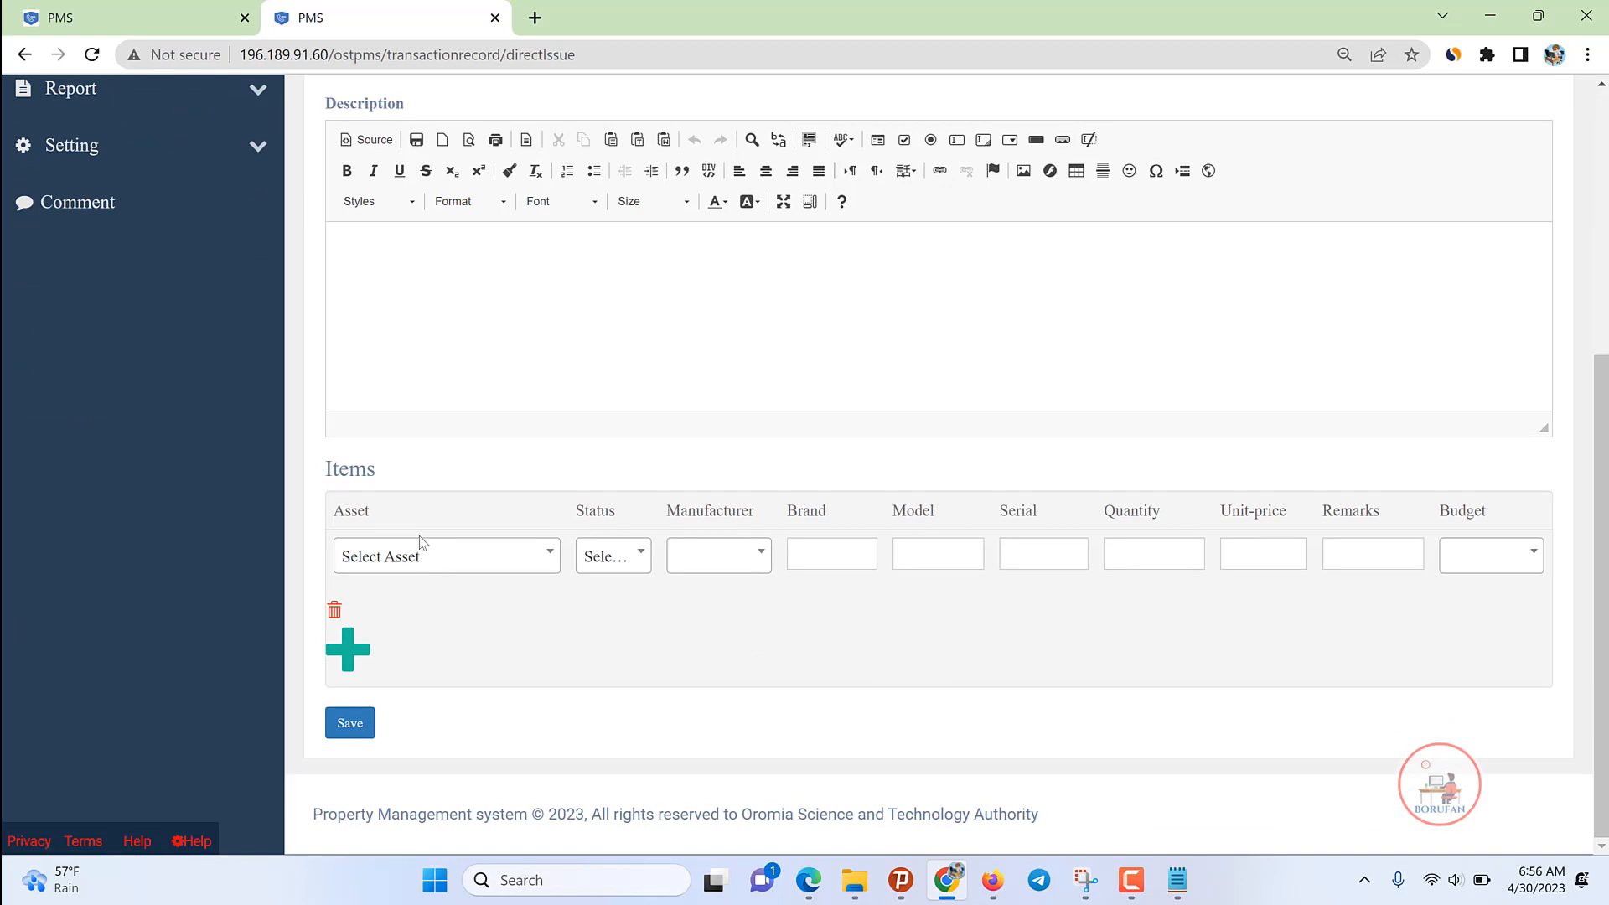
Step: Set the item to the Desk Top Computer asset with its status and manufacturer country
click(412, 568)
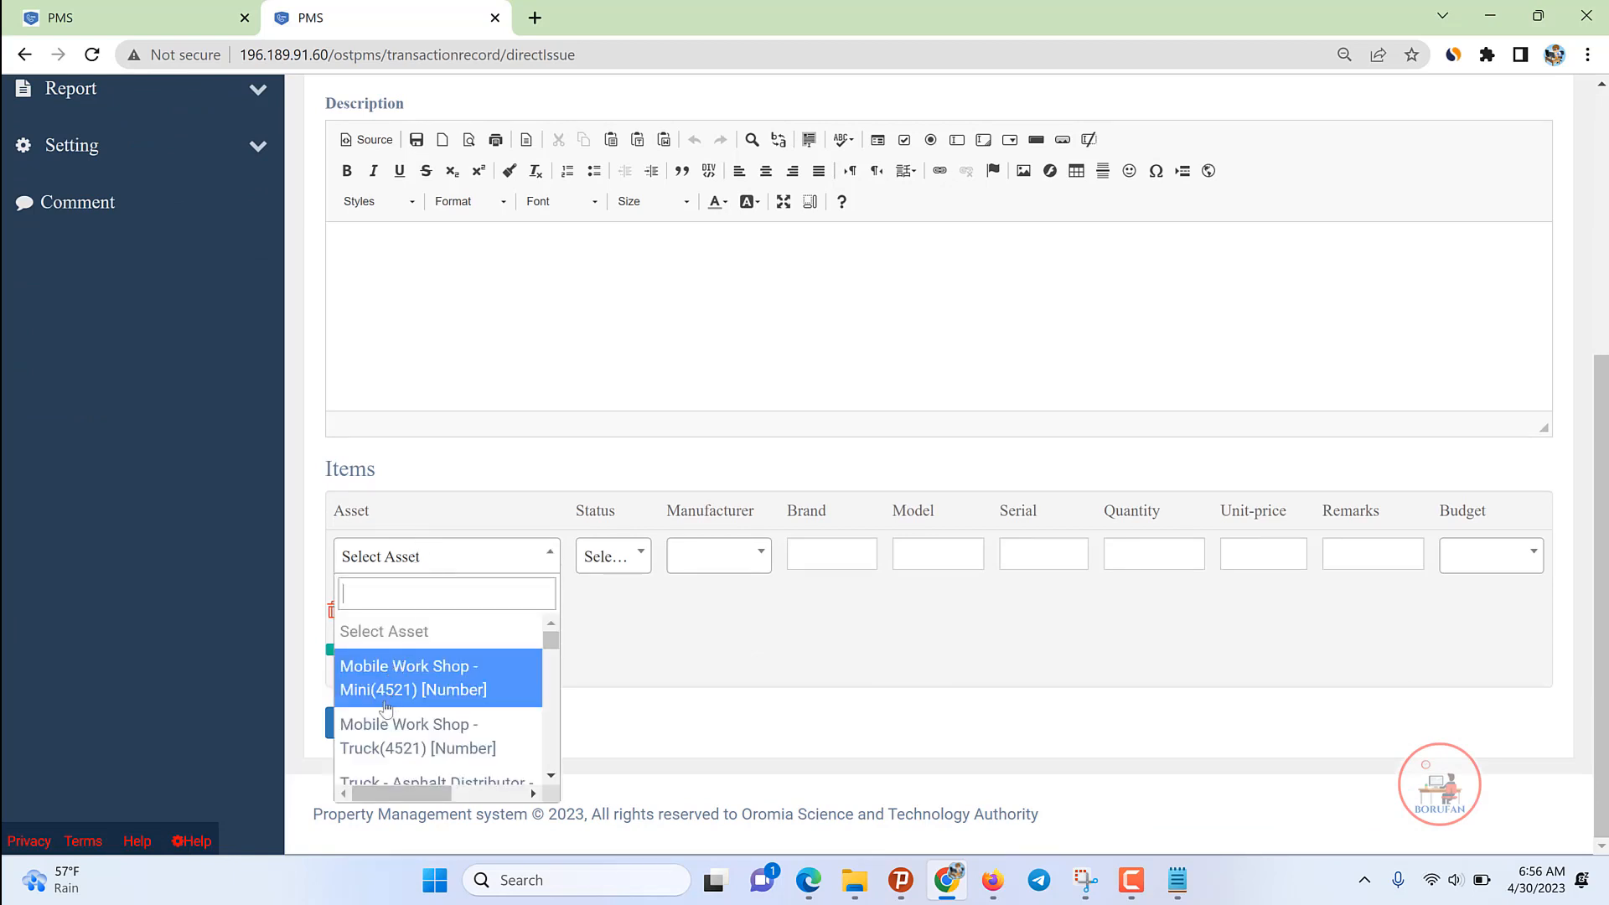
text(comput)
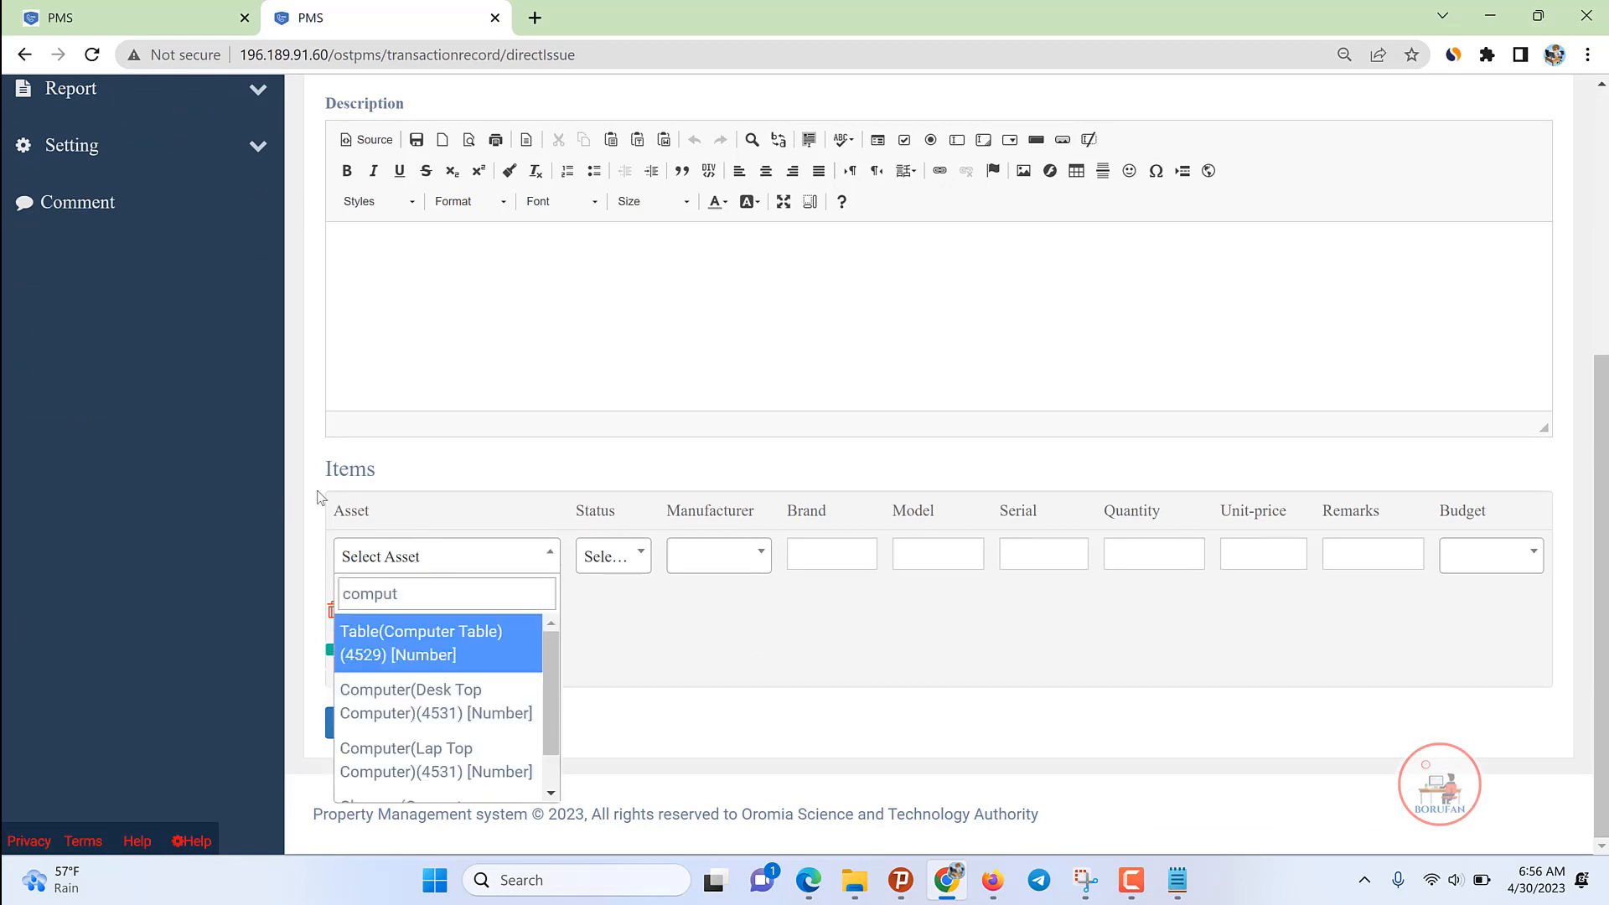
click(471, 726)
click(624, 558)
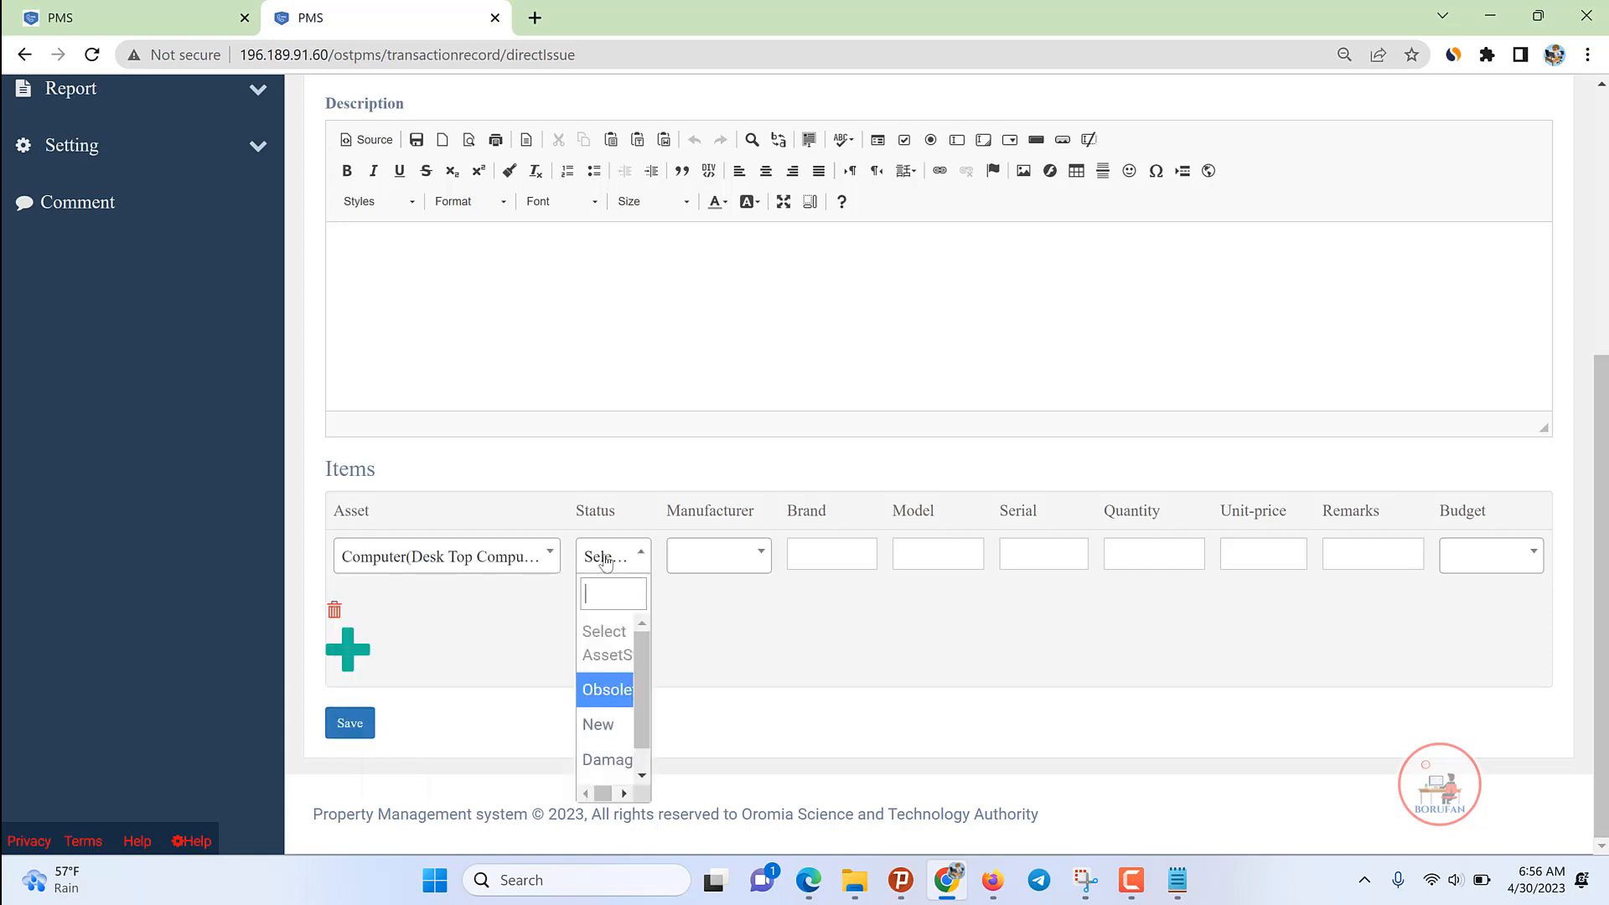
click(715, 546)
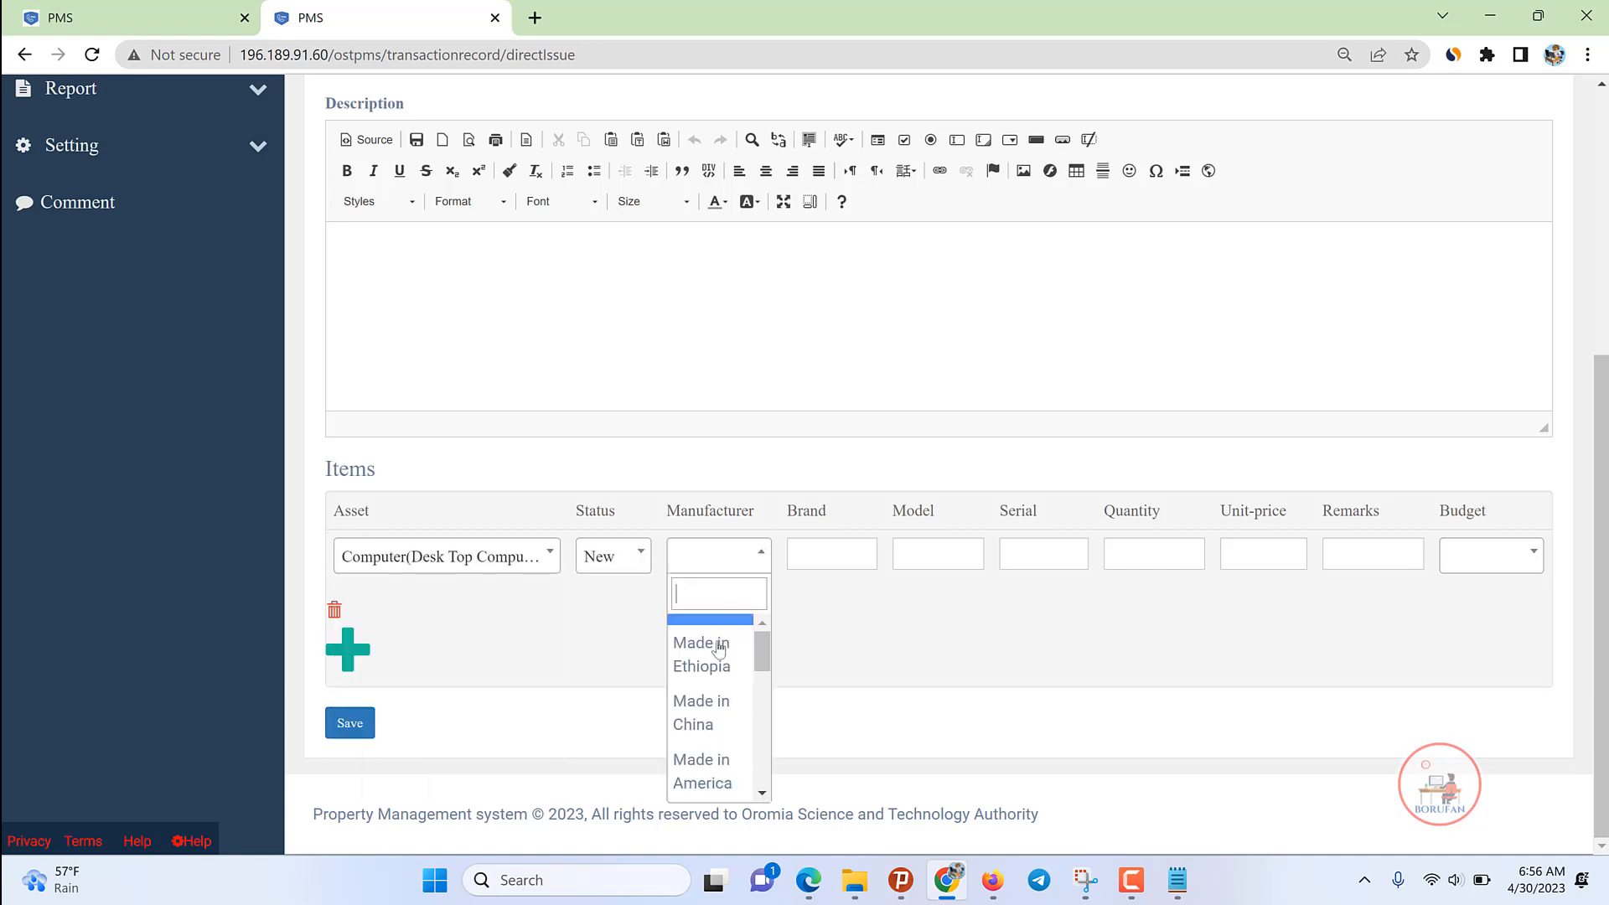
click(717, 765)
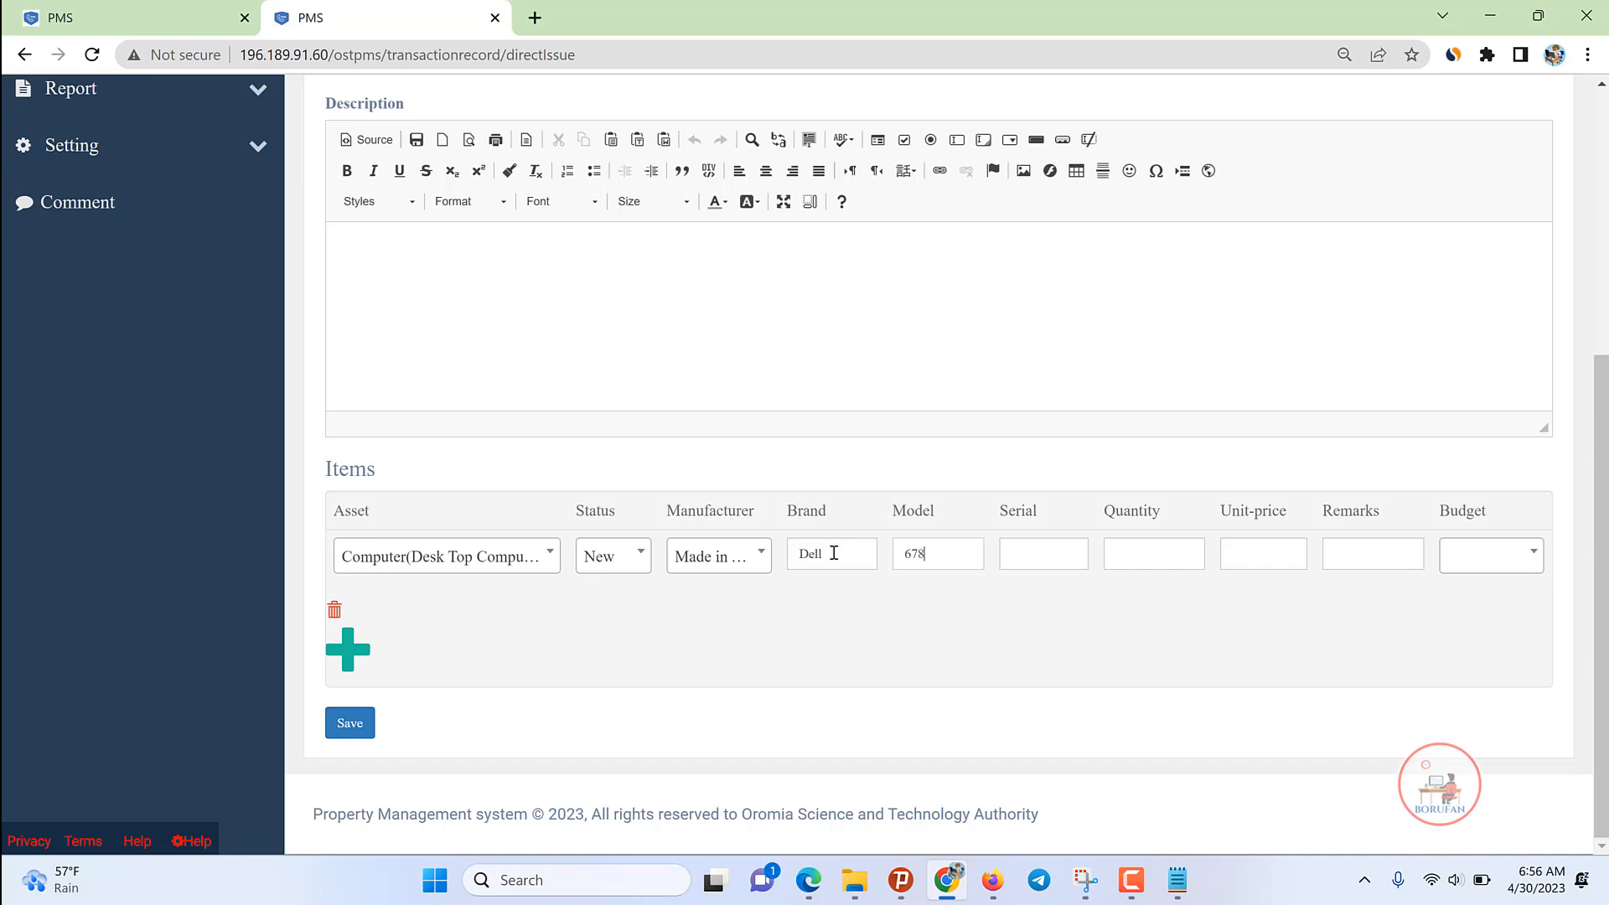
Step: Enter serial number 345345346, choose the Capital budget, and save the issue
click(1075, 554)
text(345345346)
click(1468, 566)
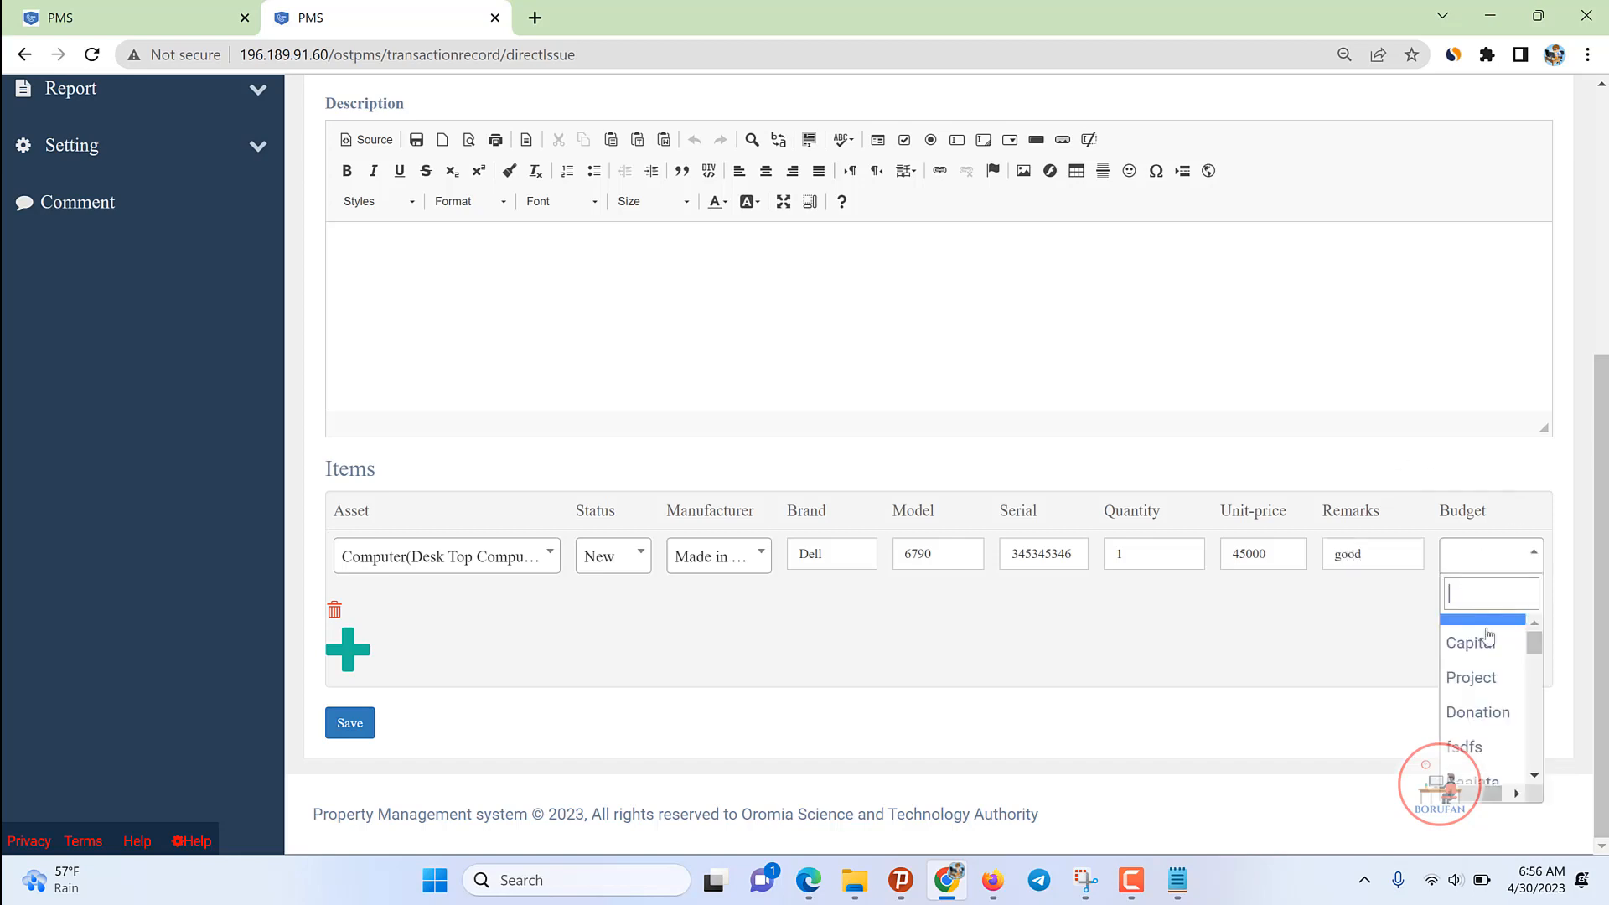
click(1479, 648)
click(335, 727)
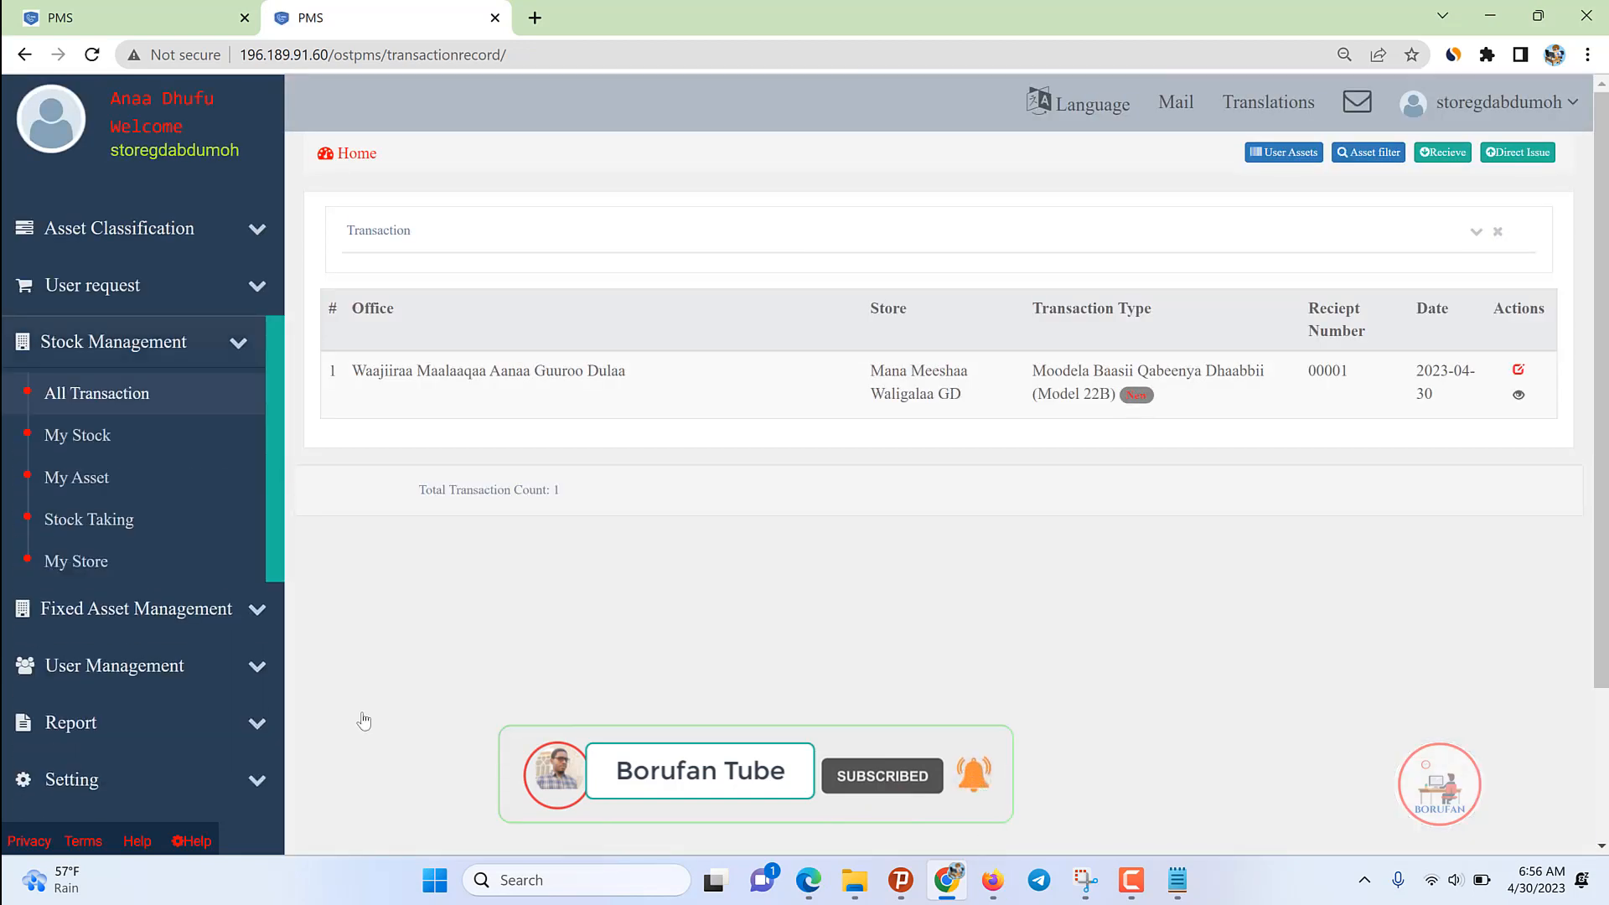
Step: Review the new transaction's details, which show no approvals yet
click(1520, 395)
scroll(948, 612, down, 5)
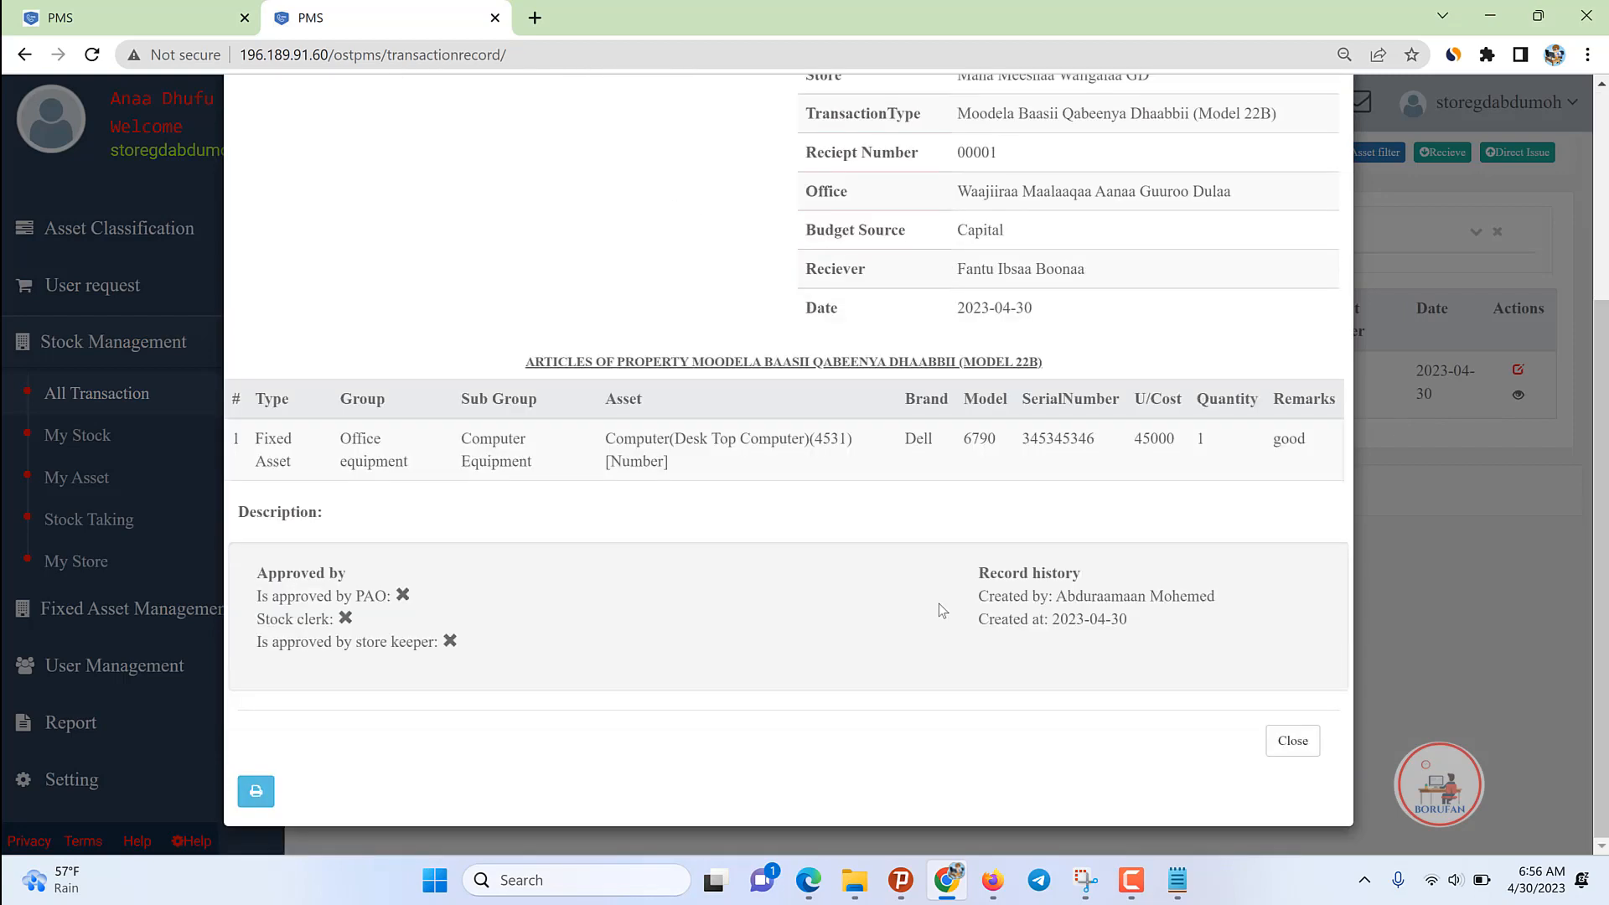
scroll(1293, 637, up, 4)
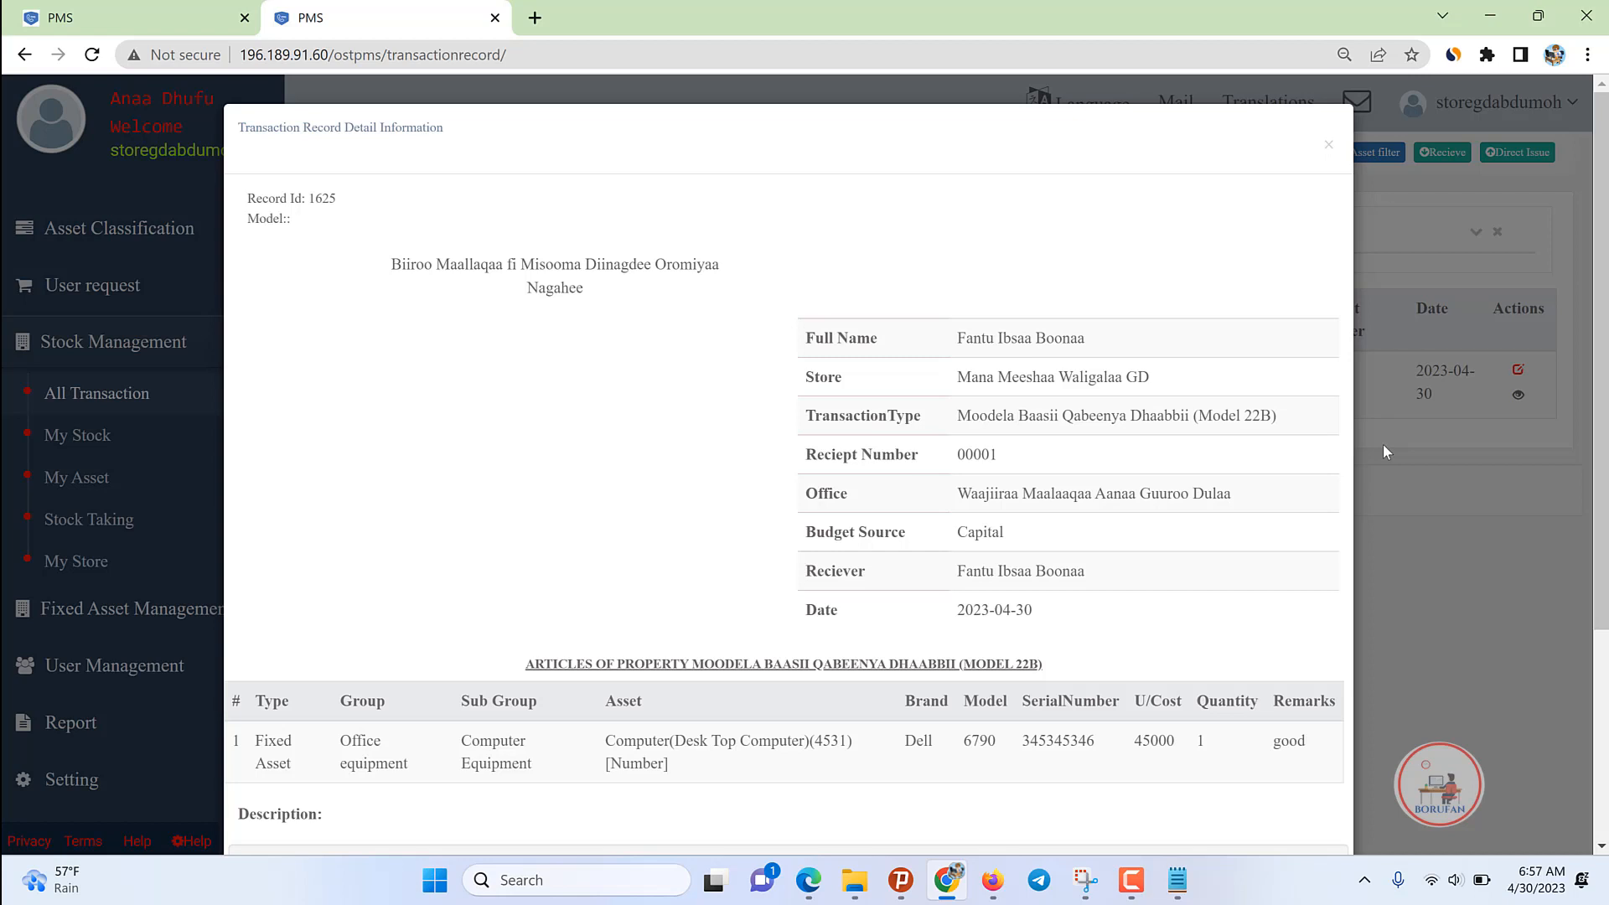
scroll(862, 579, down, 3)
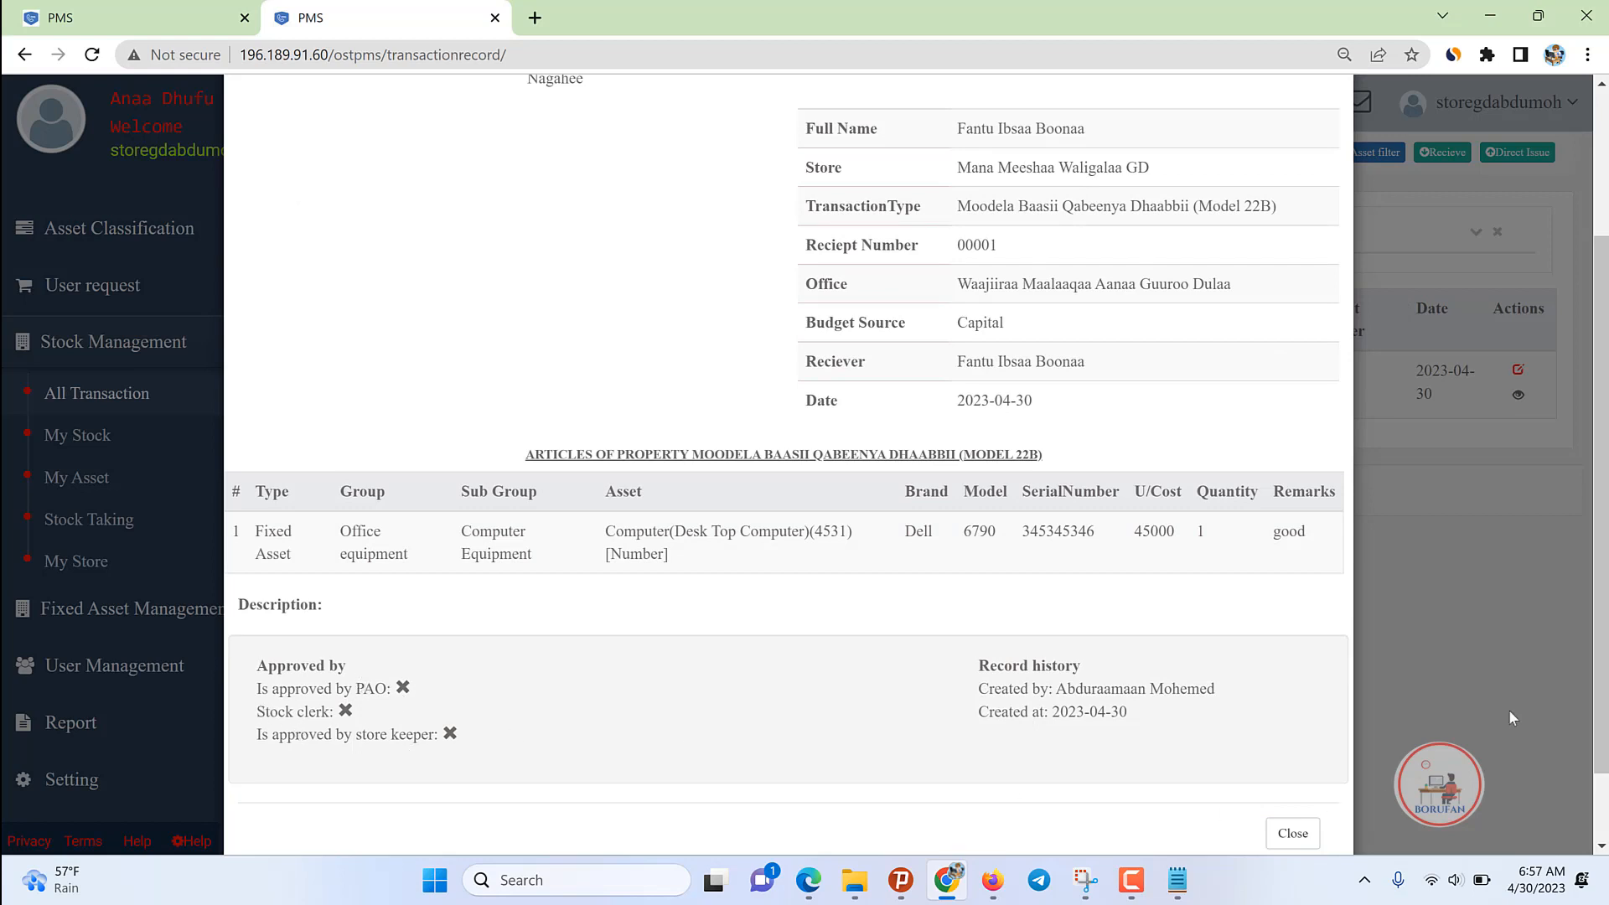
Step: Close the details and log out of the store account
click(1476, 688)
click(1488, 101)
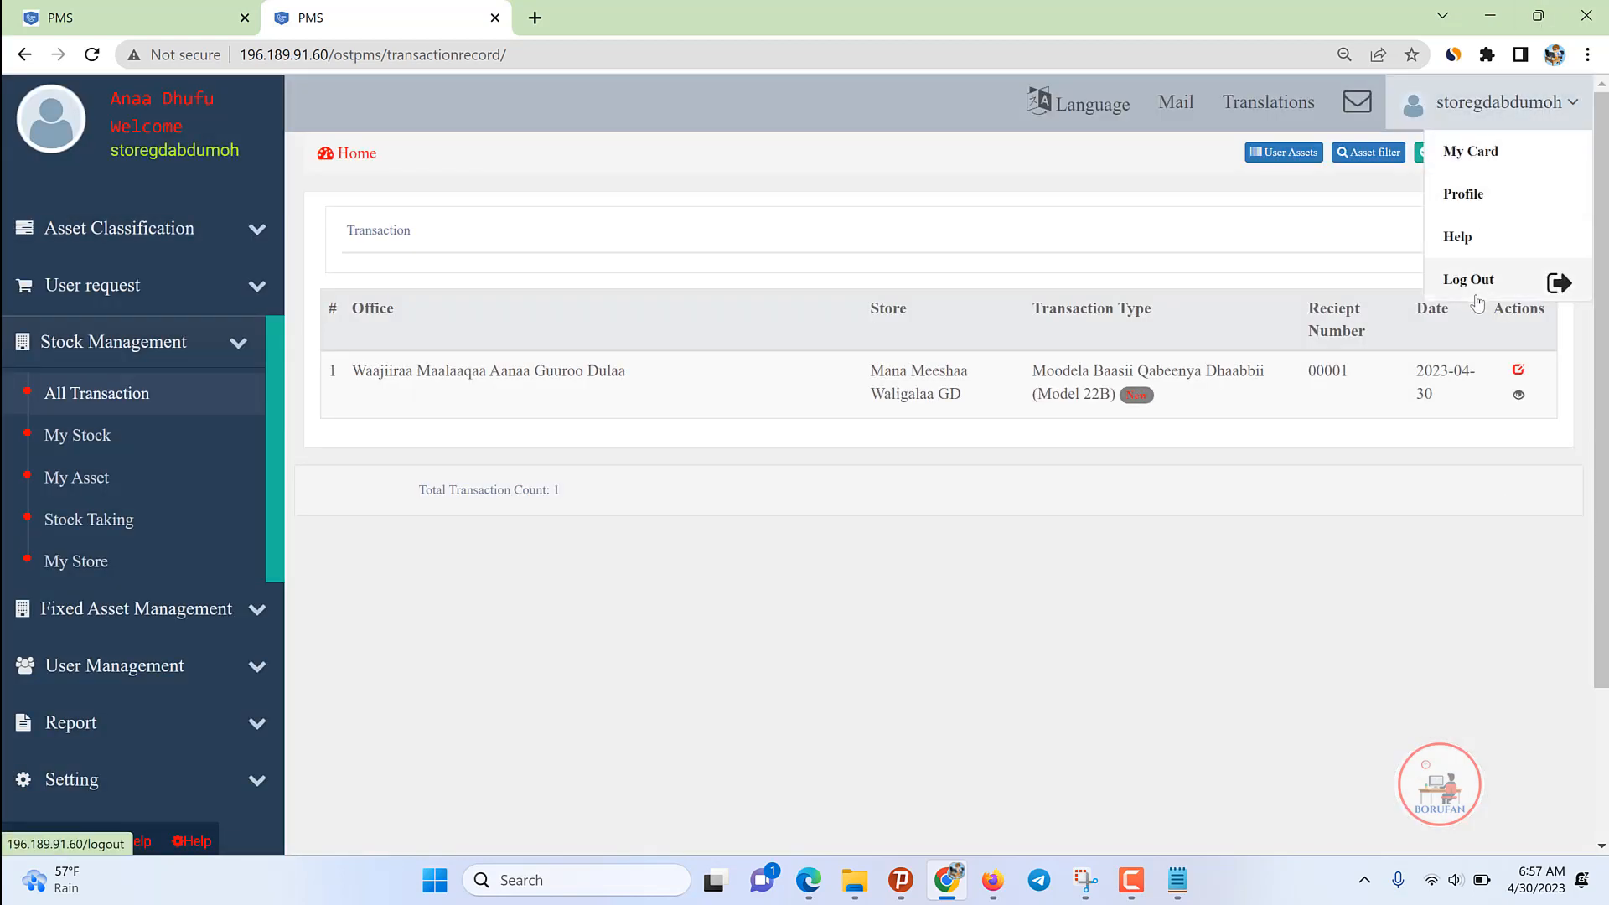
click(1473, 282)
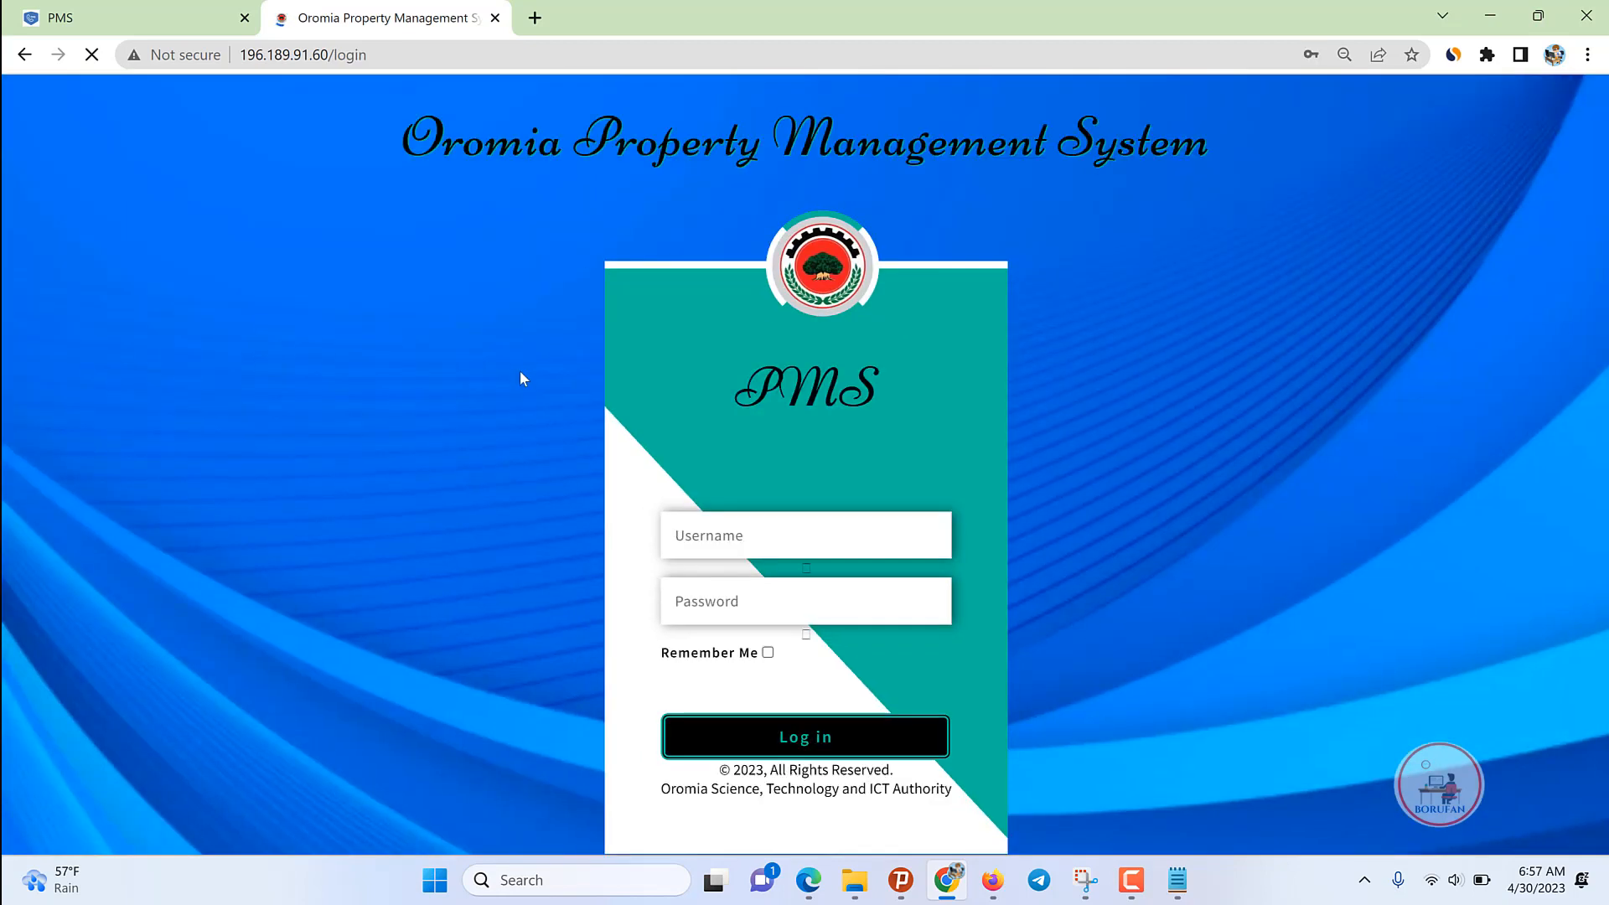
Step: Log in as the PAO using the saved account login
click(727, 536)
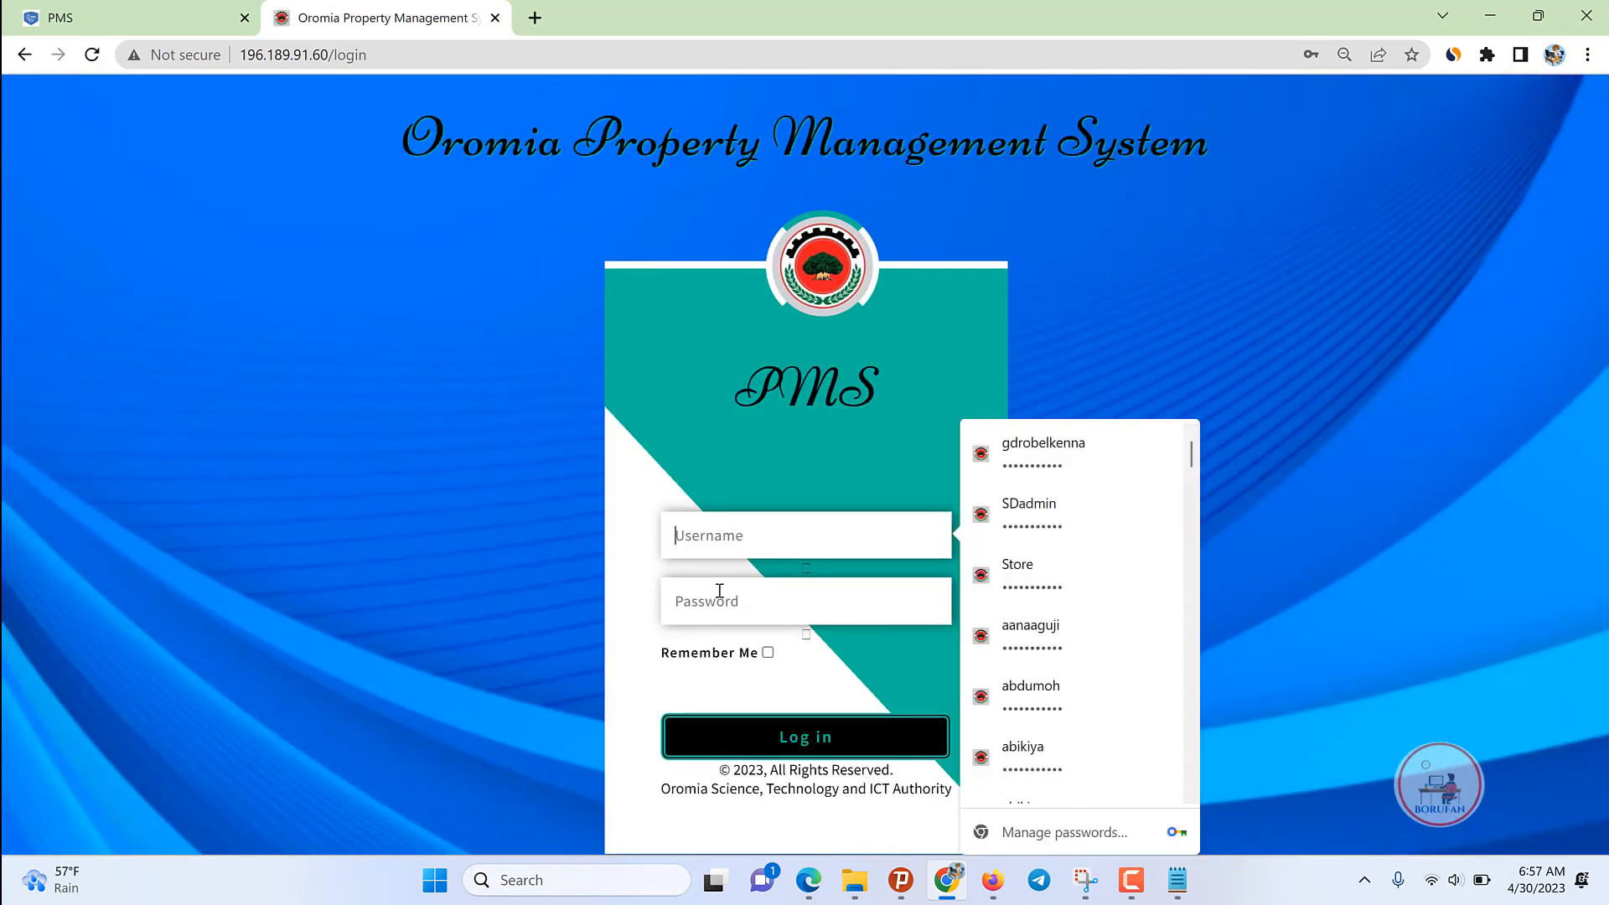
text(paogd)
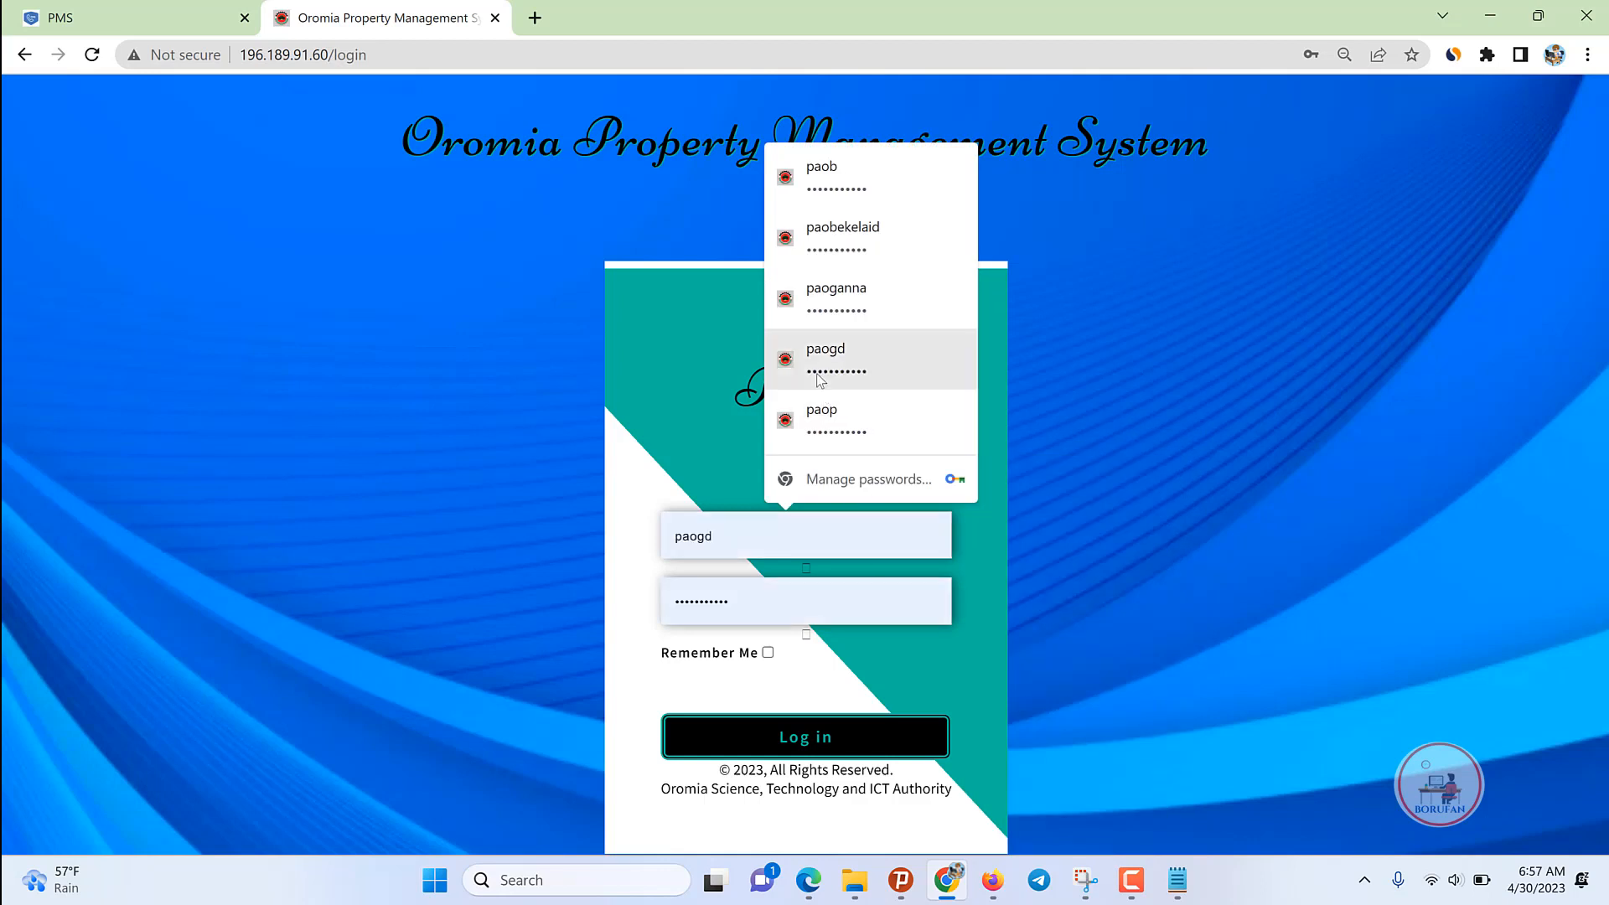
click(823, 356)
click(806, 741)
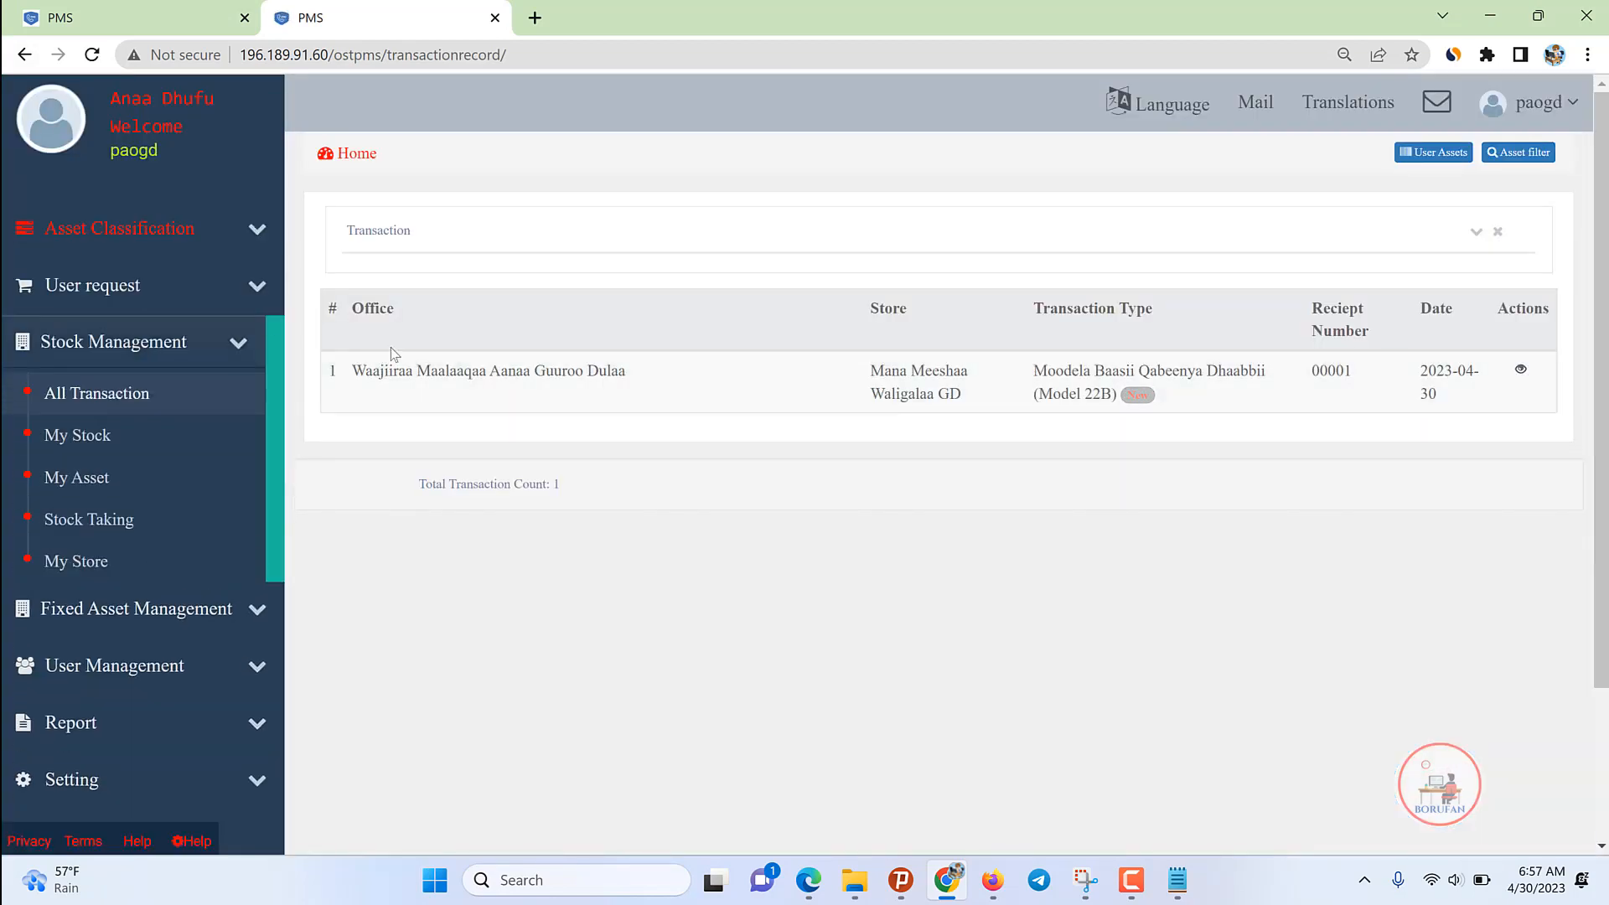
Step: Reopen All Transactions and approve the Model 22B transaction as the PAO
click(151, 401)
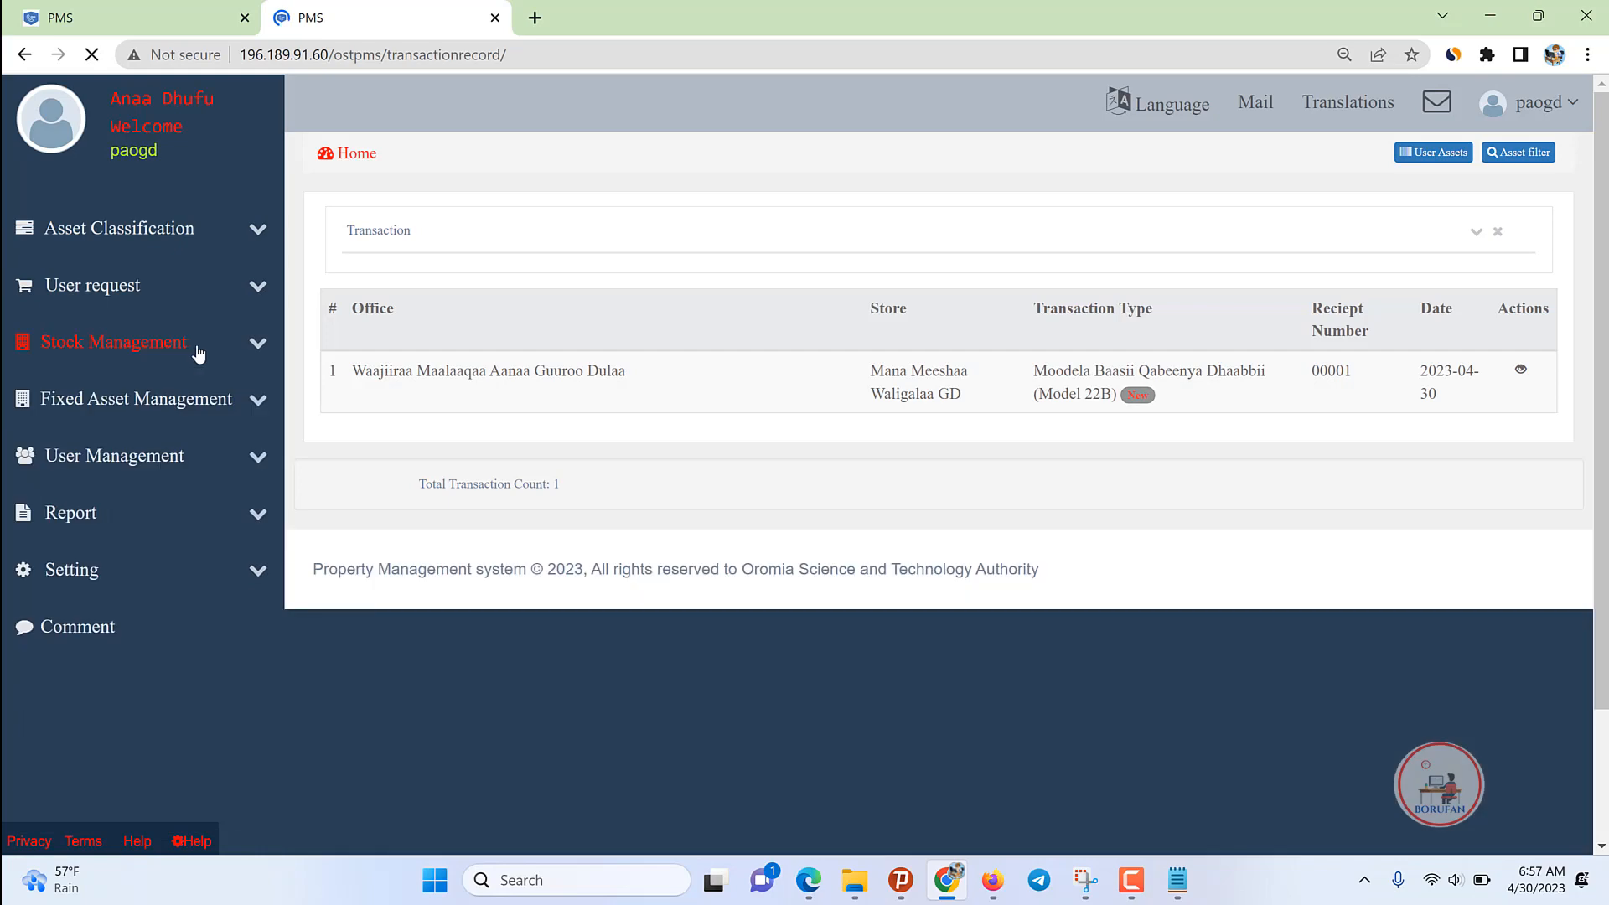
click(196, 347)
click(141, 403)
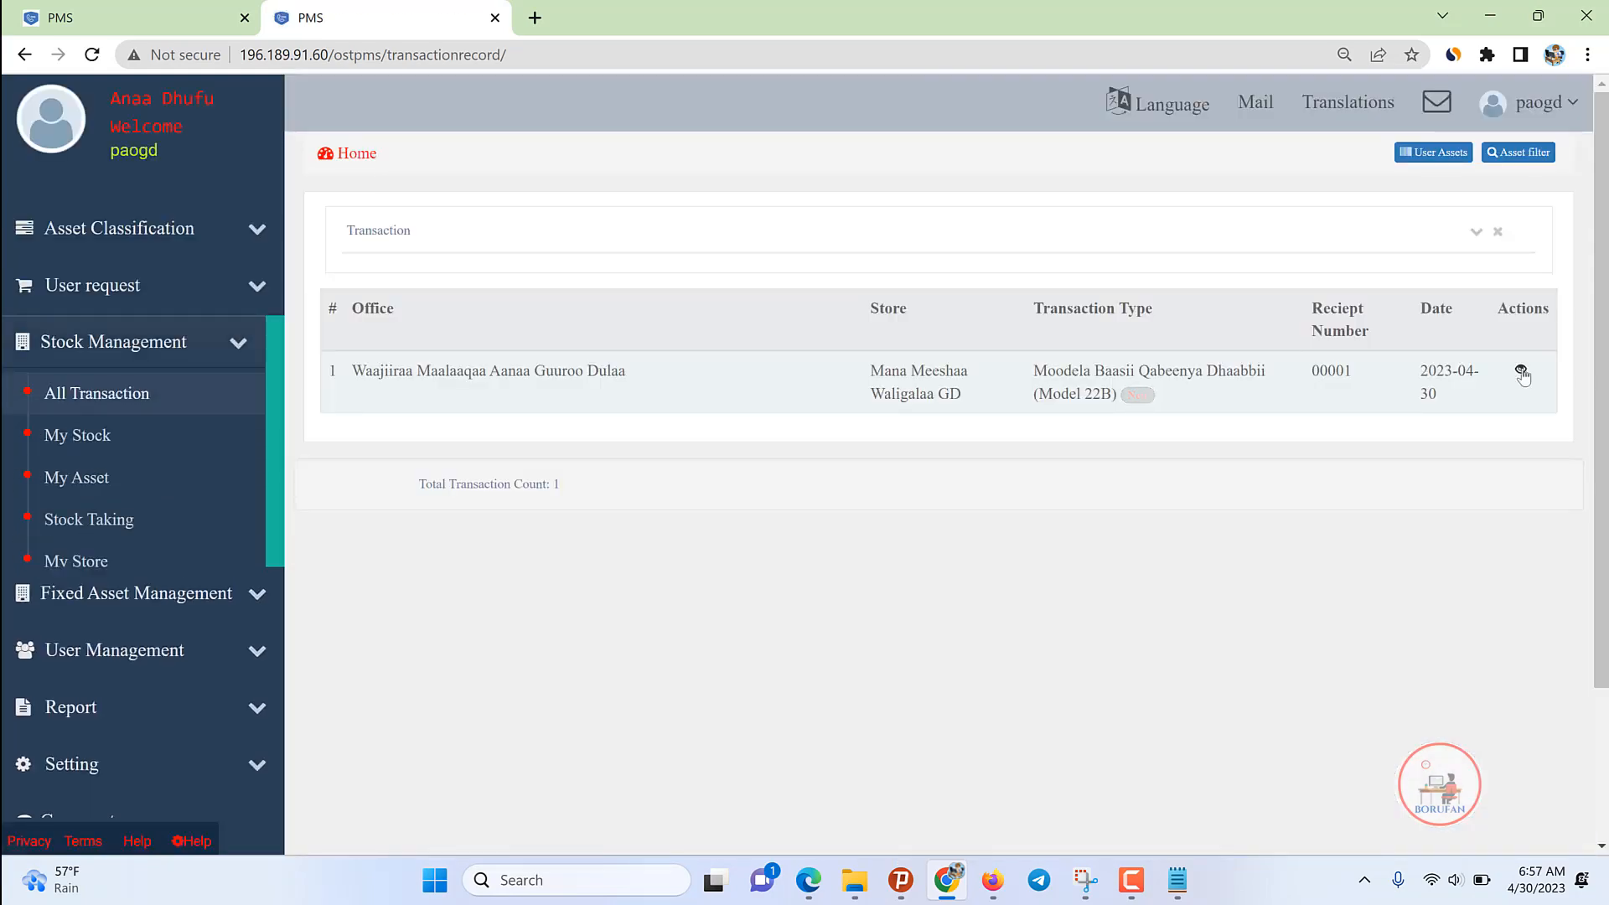
click(1522, 373)
scroll(884, 567, down, 4)
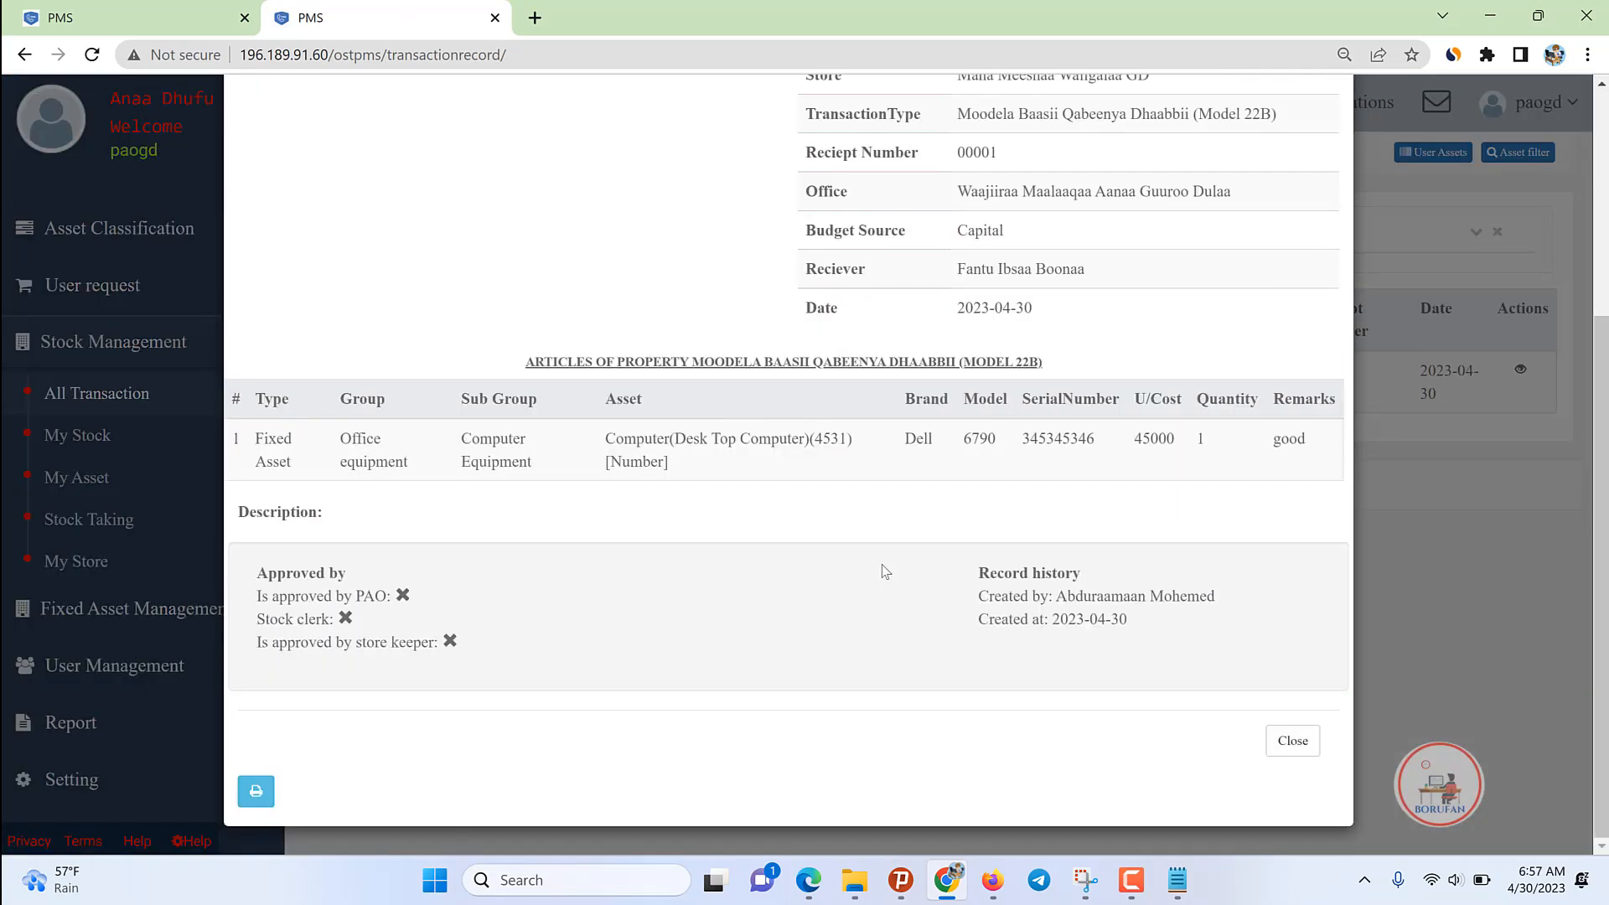
scroll(895, 566, up, 4)
click(1255, 208)
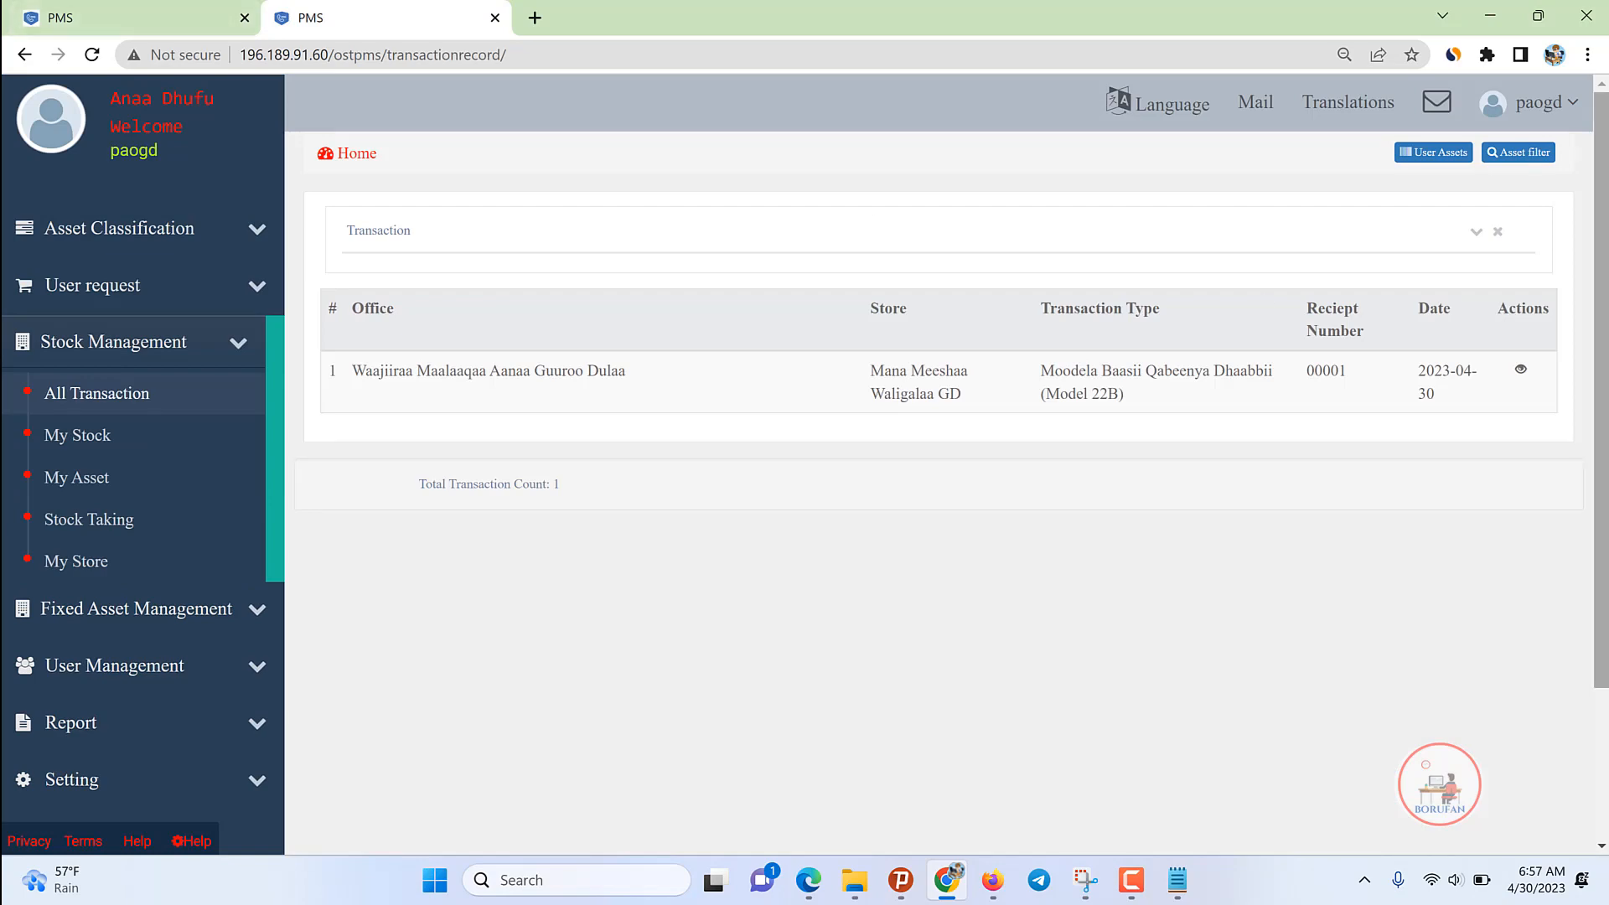
Step: Recheck the transaction details for the PAO approval, then sign out
click(1520, 370)
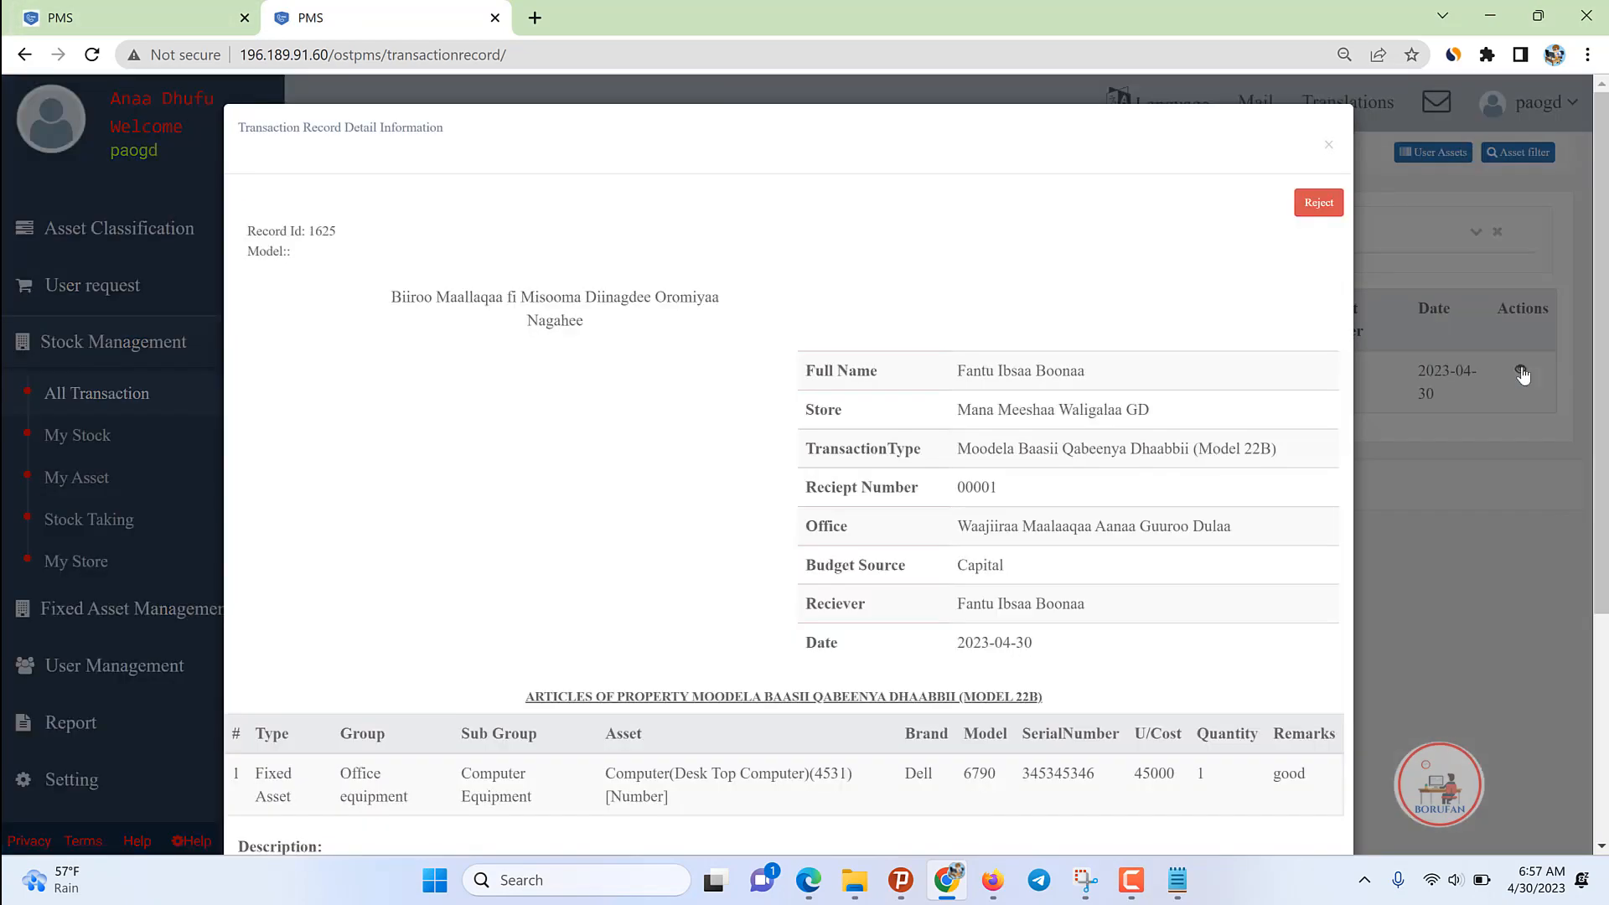
scroll(969, 696, down, 4)
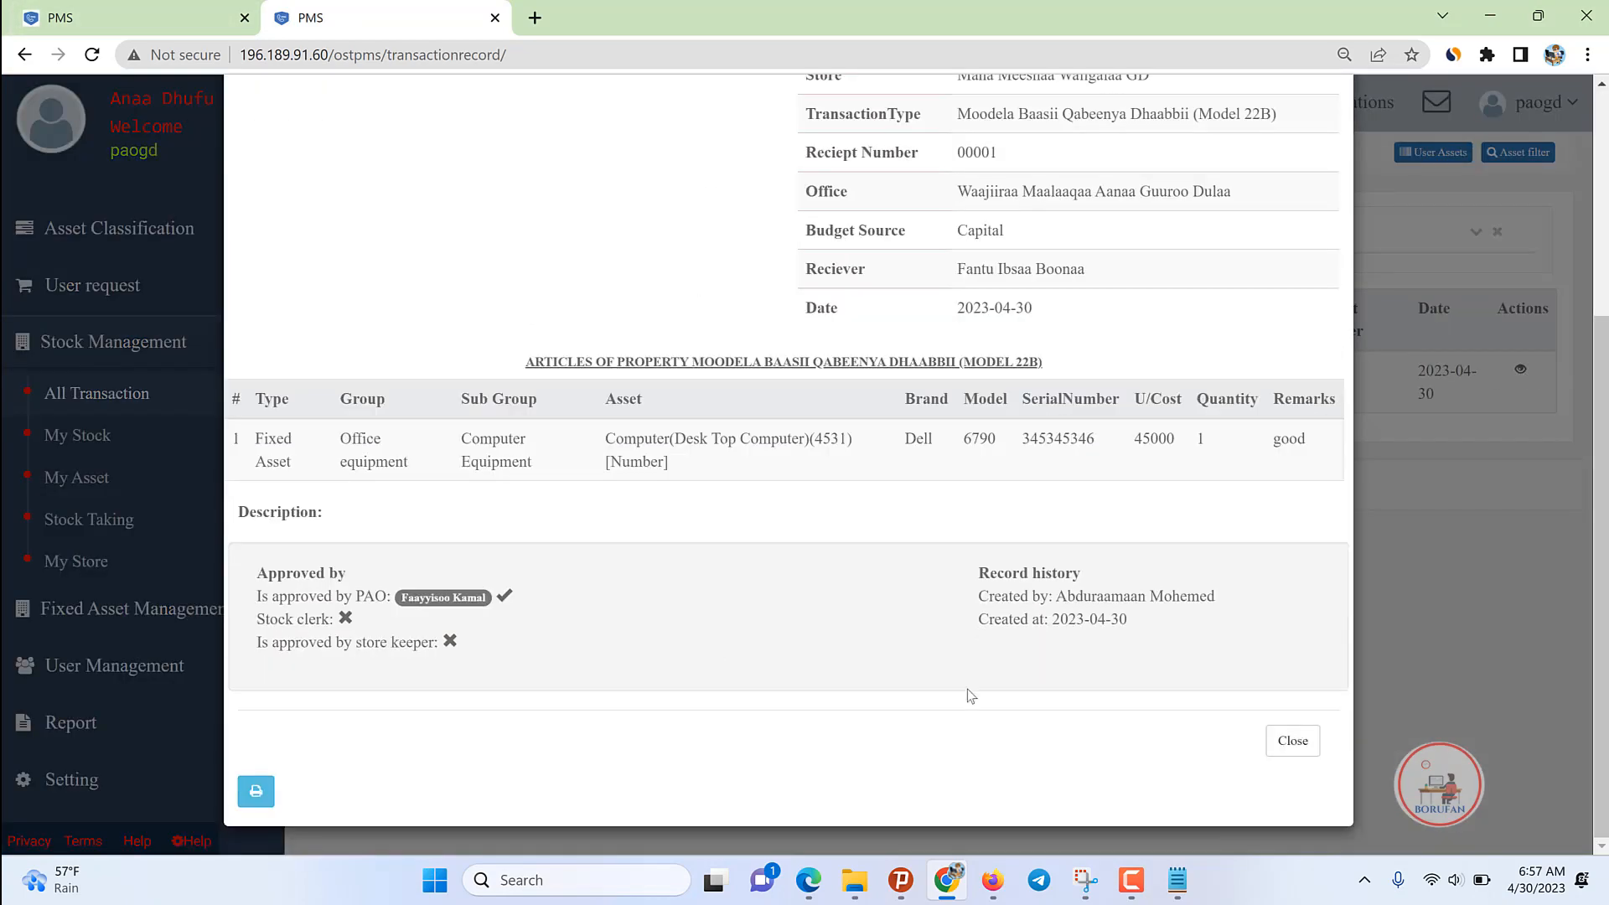
click(1515, 684)
click(1555, 104)
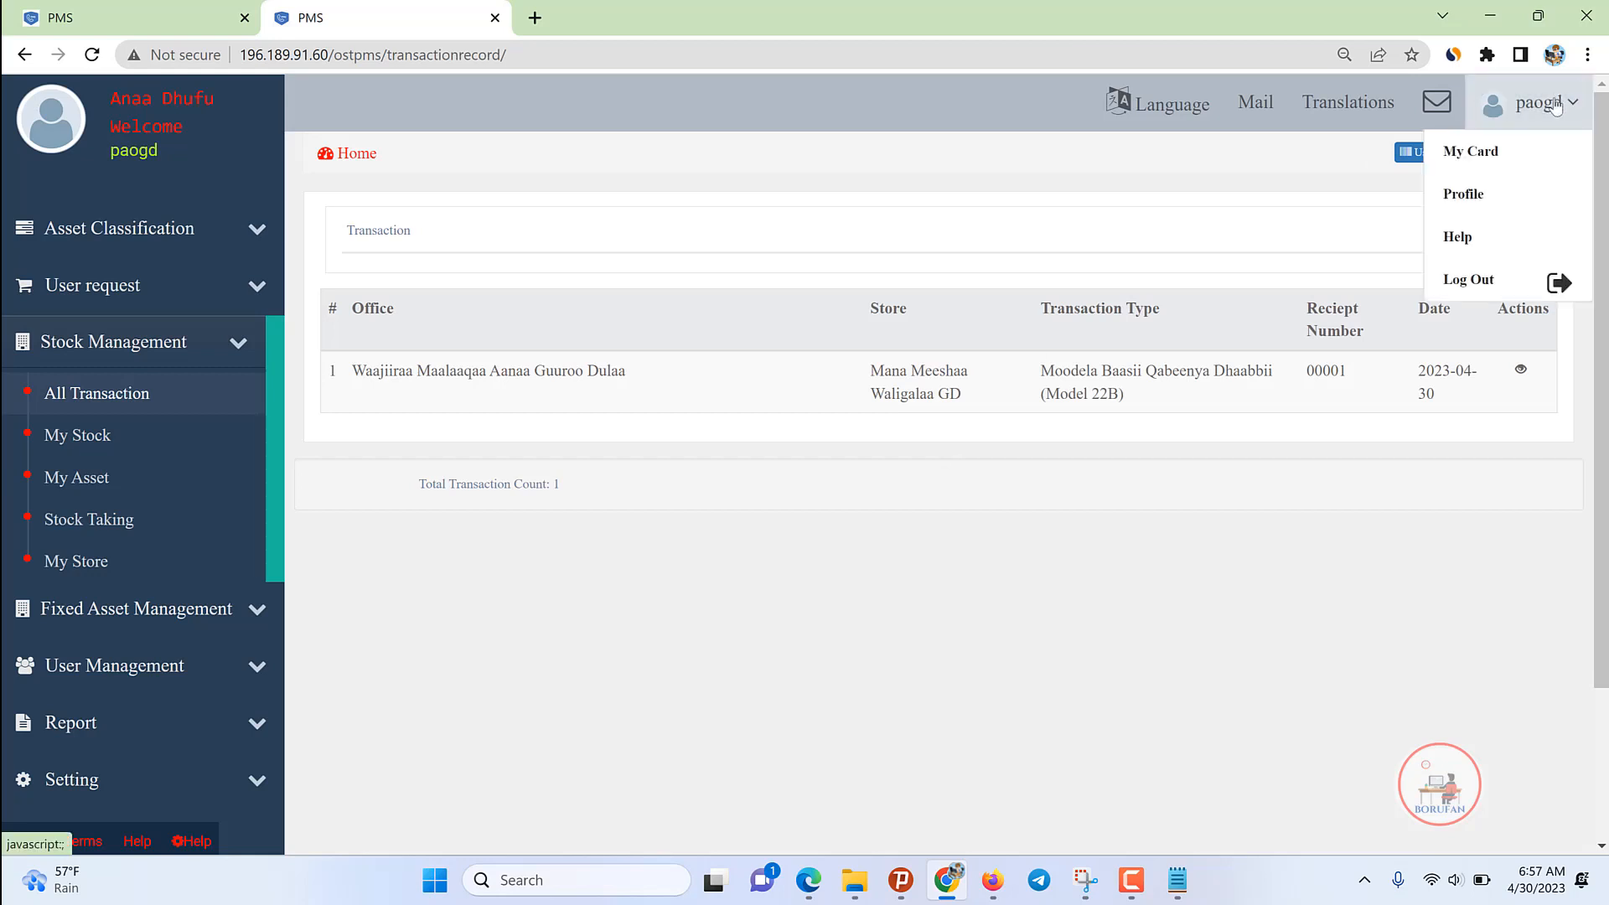
click(1471, 280)
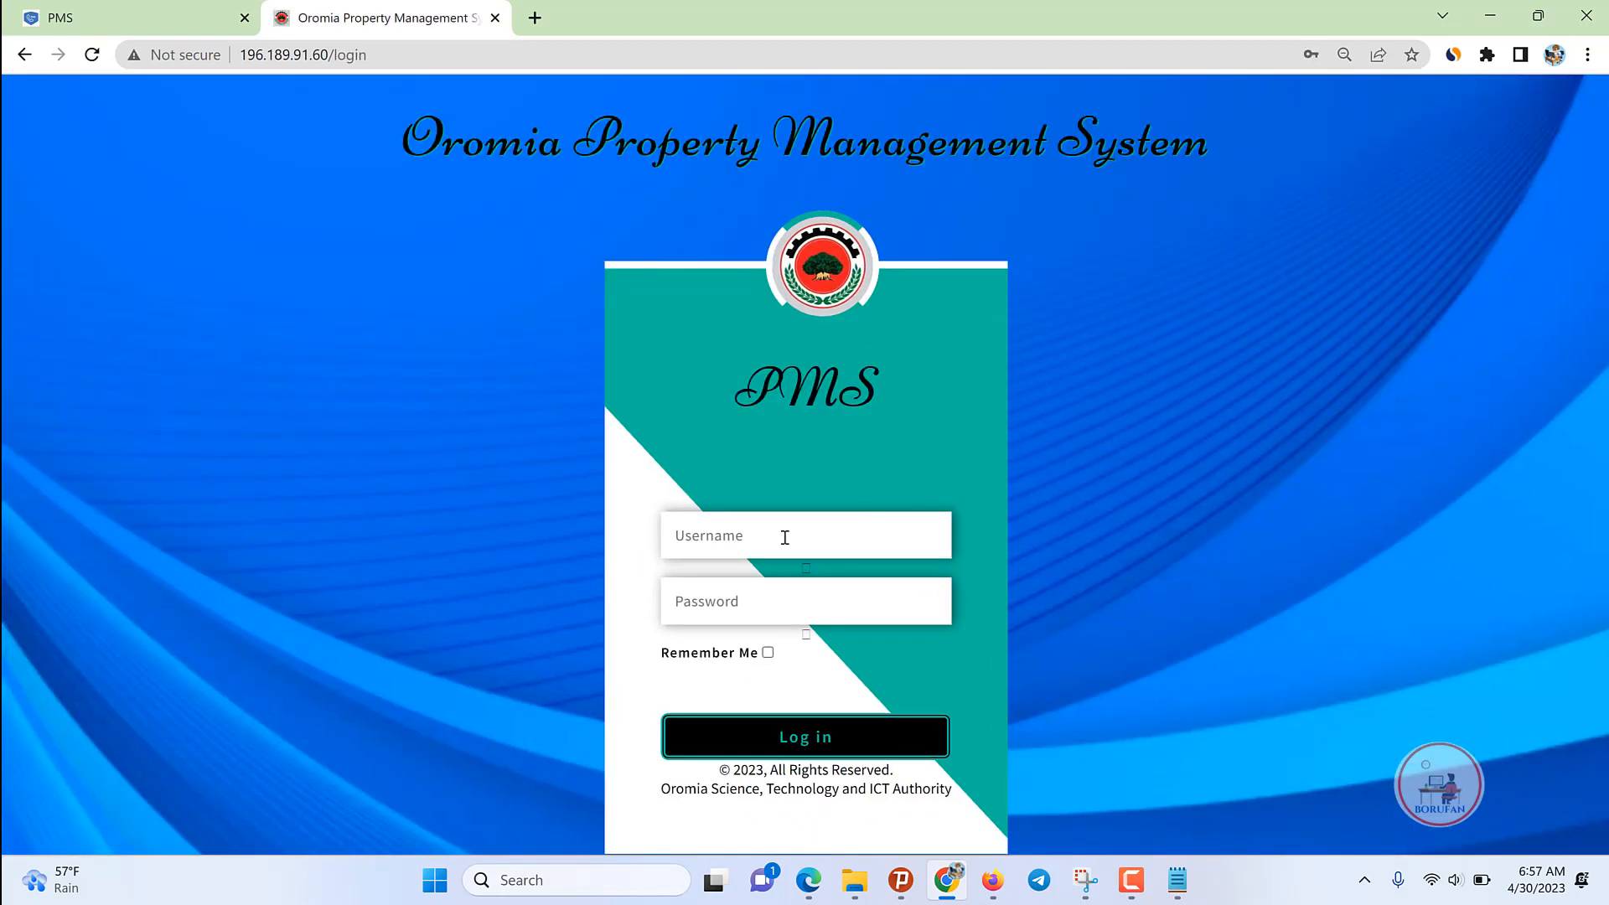
click(784, 537)
text(cl)
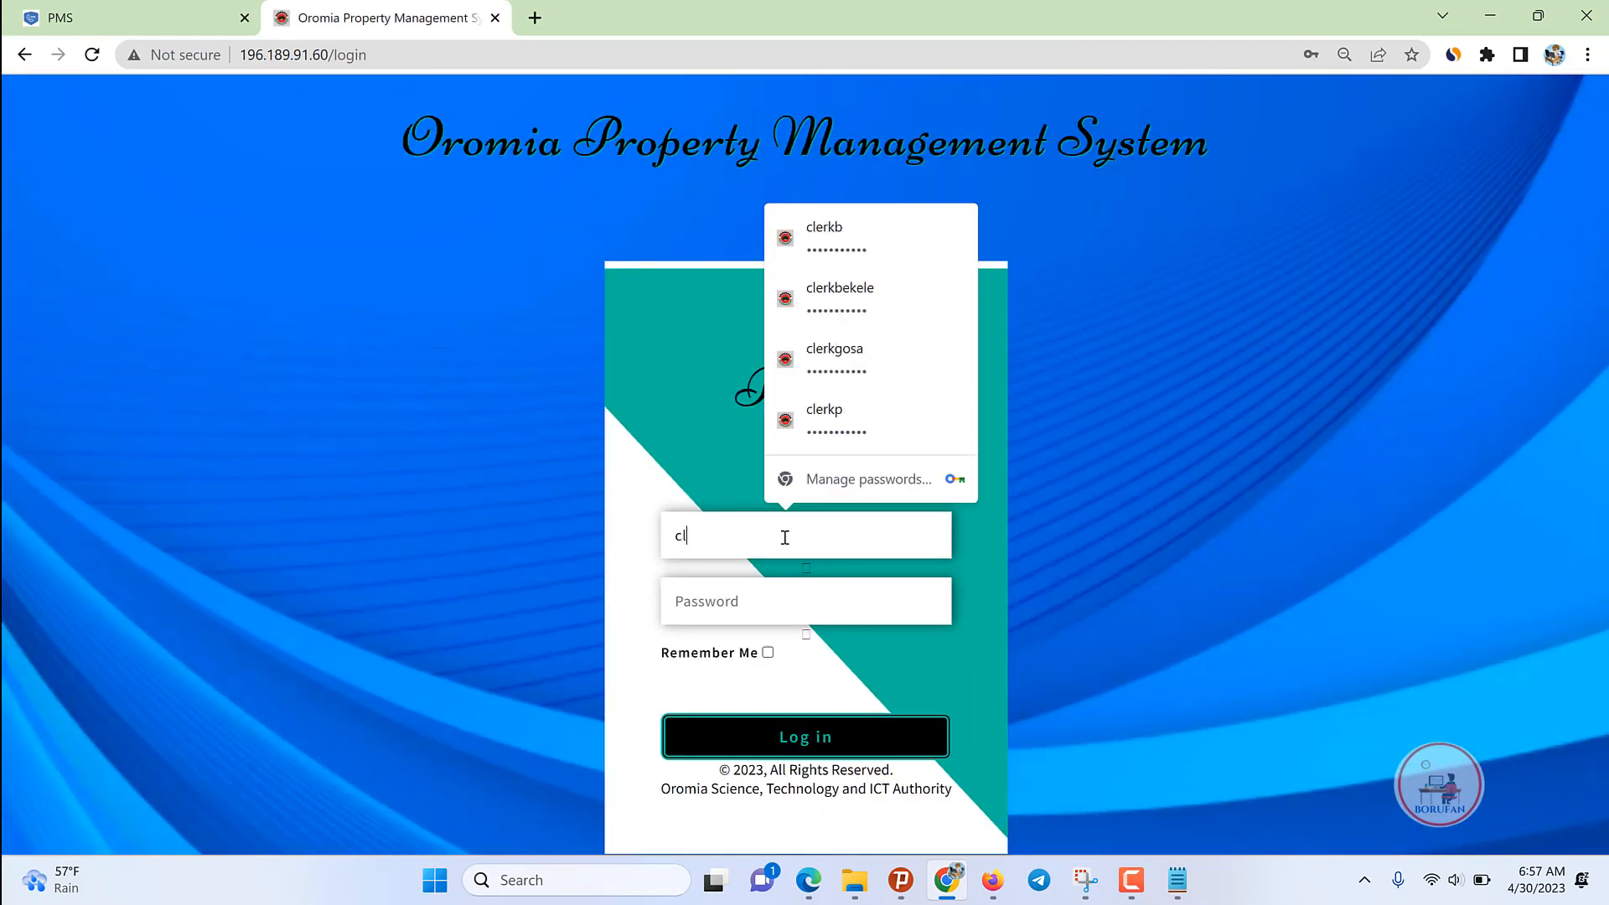
text(e)
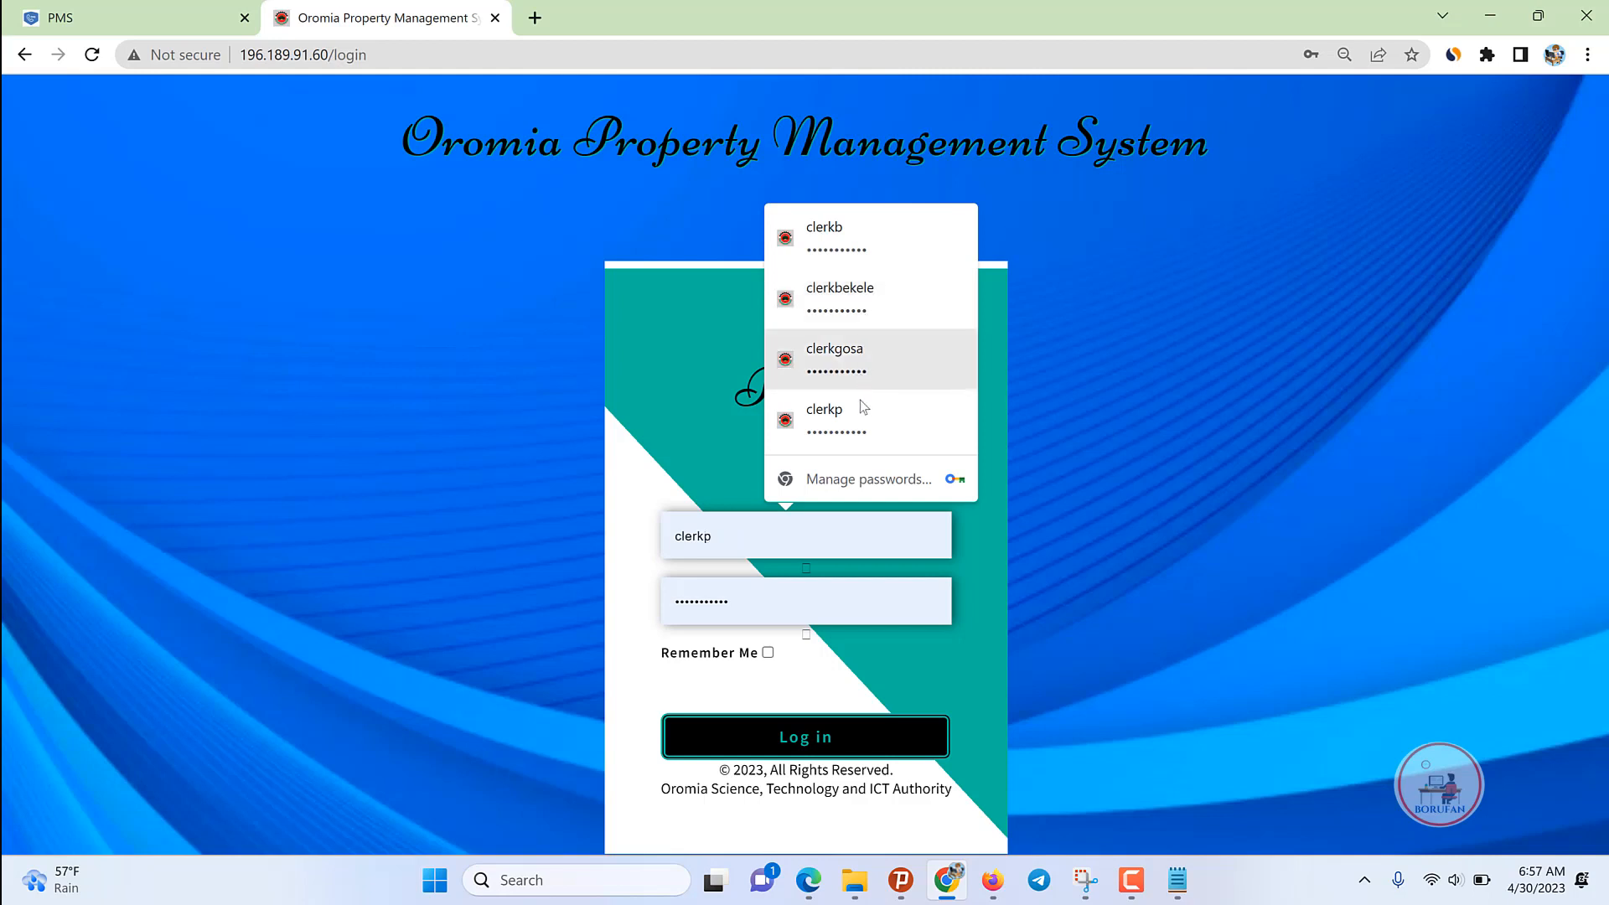
key(BackSpace)
key(BackSpace)
key(BackSpace)
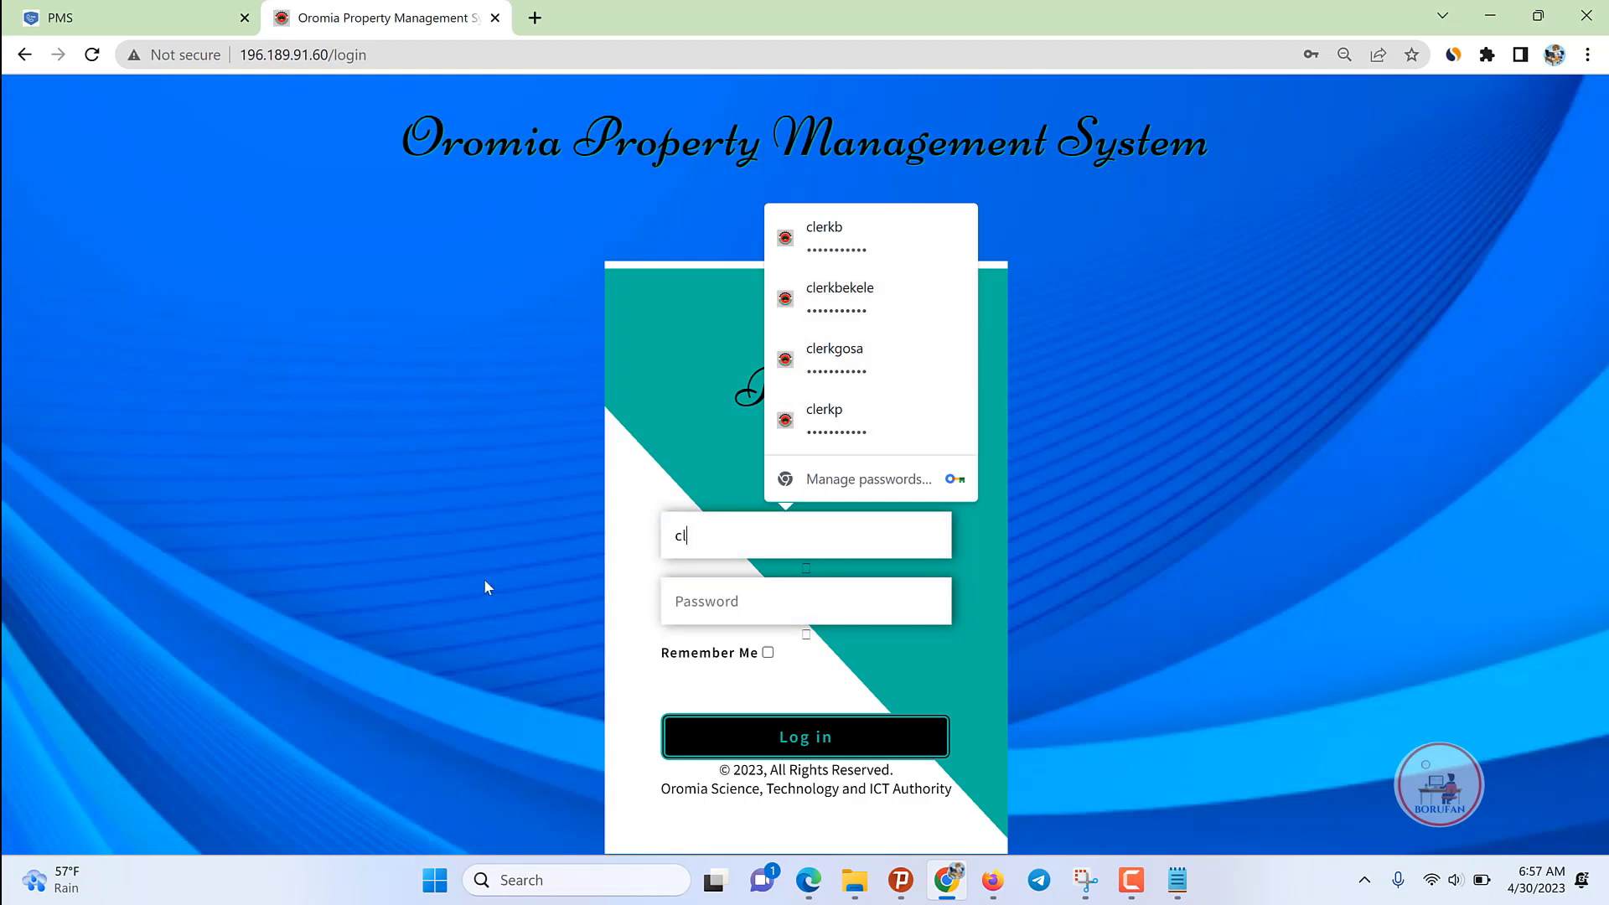
text(gd)
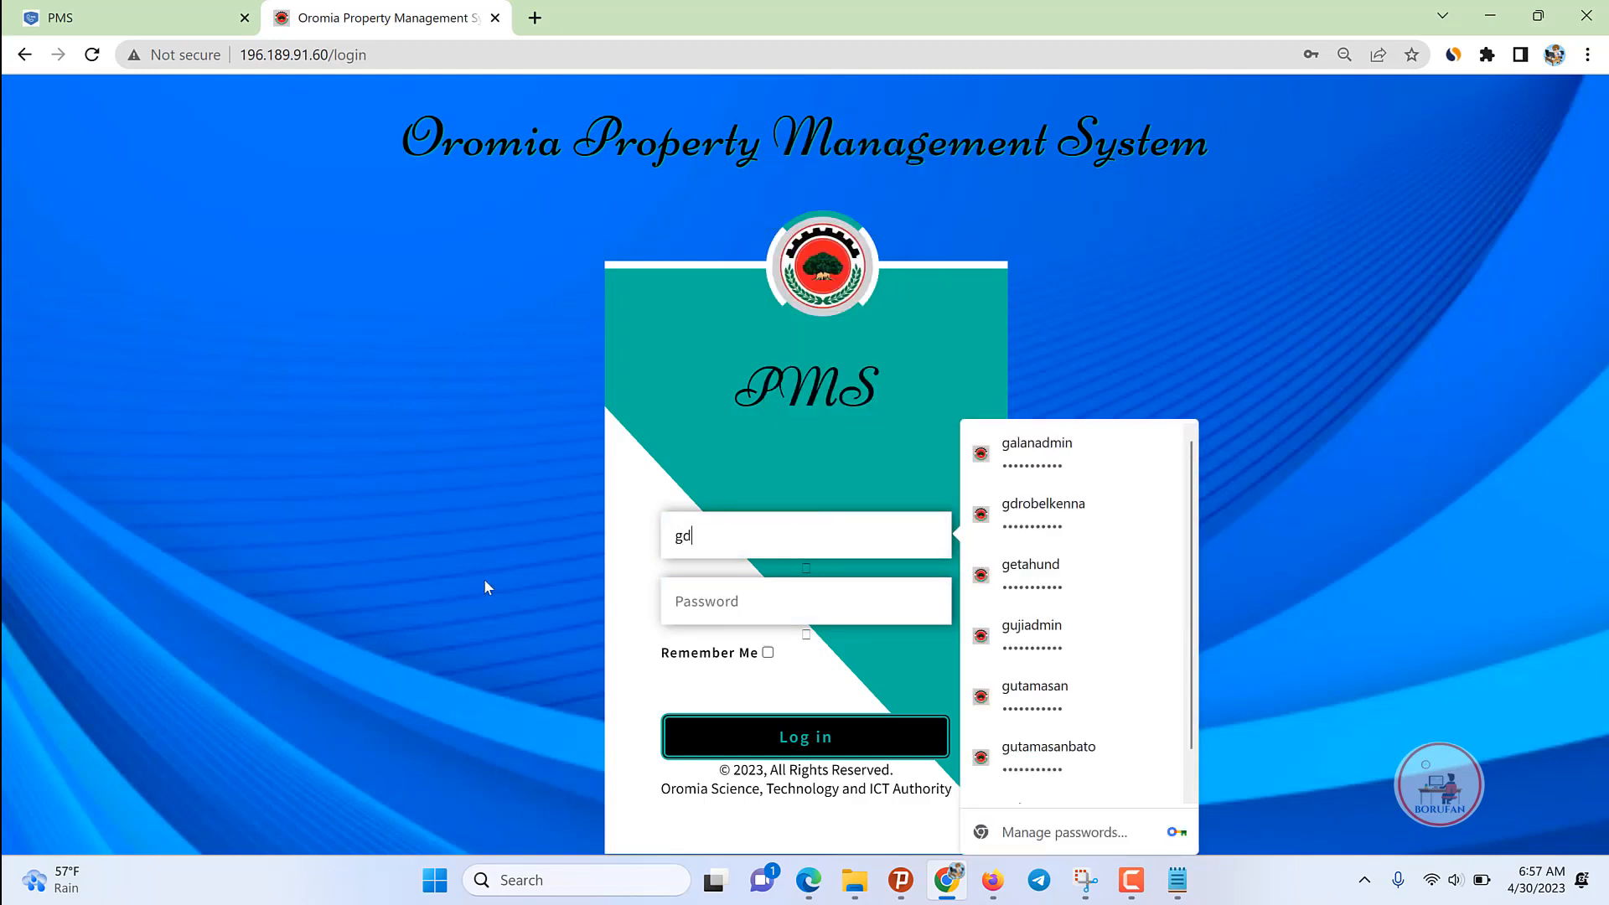
key(BackSpace)
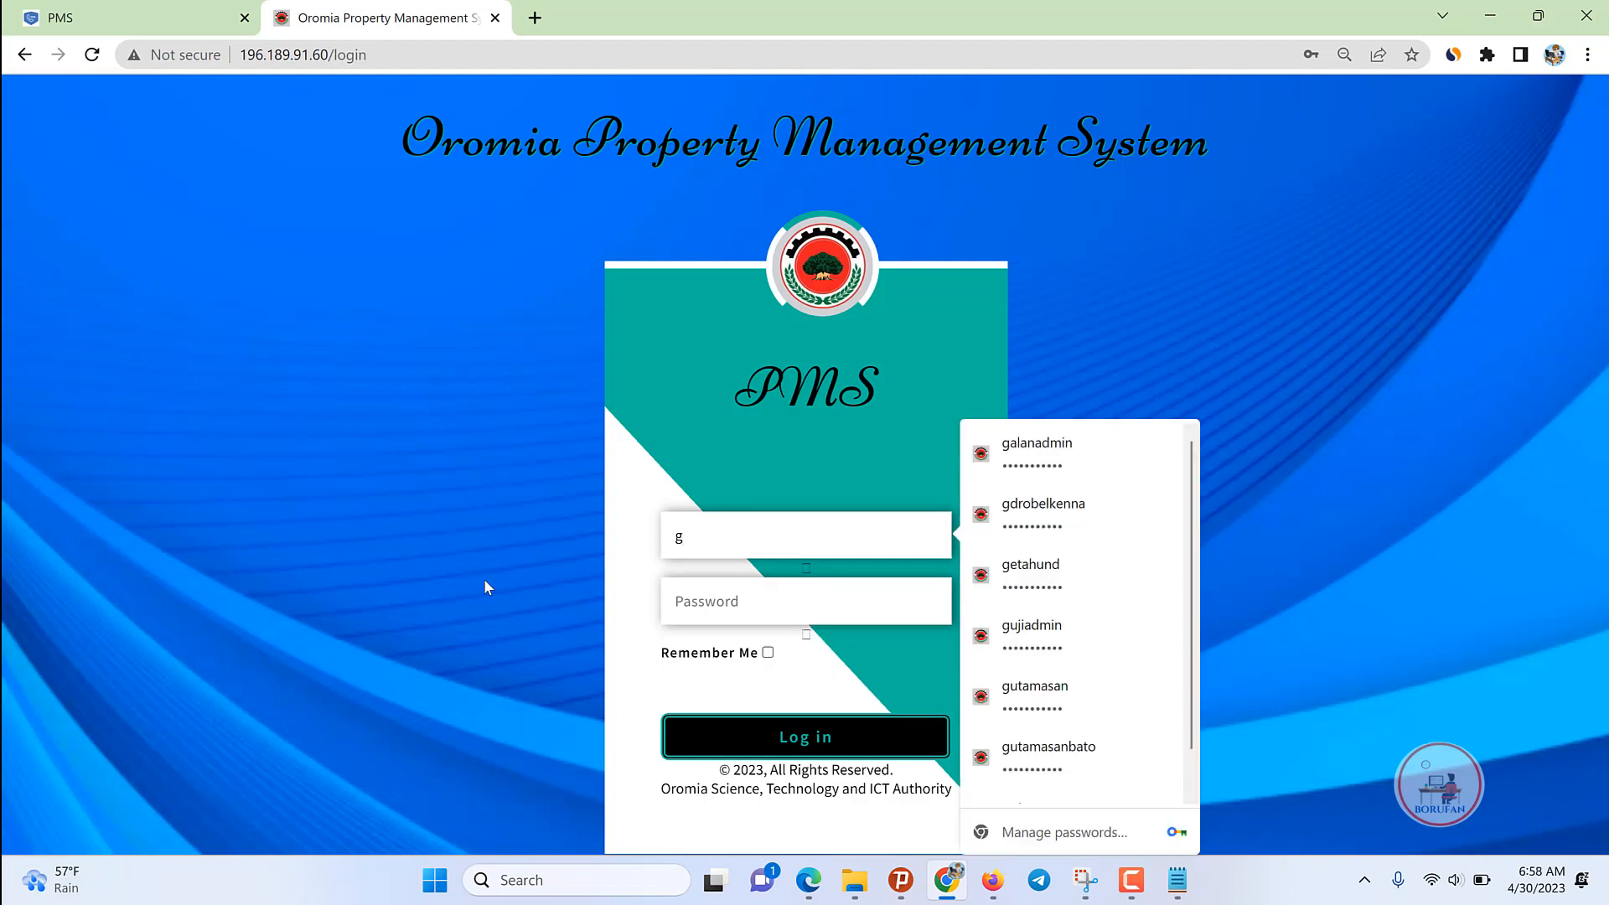
key(BackSpace)
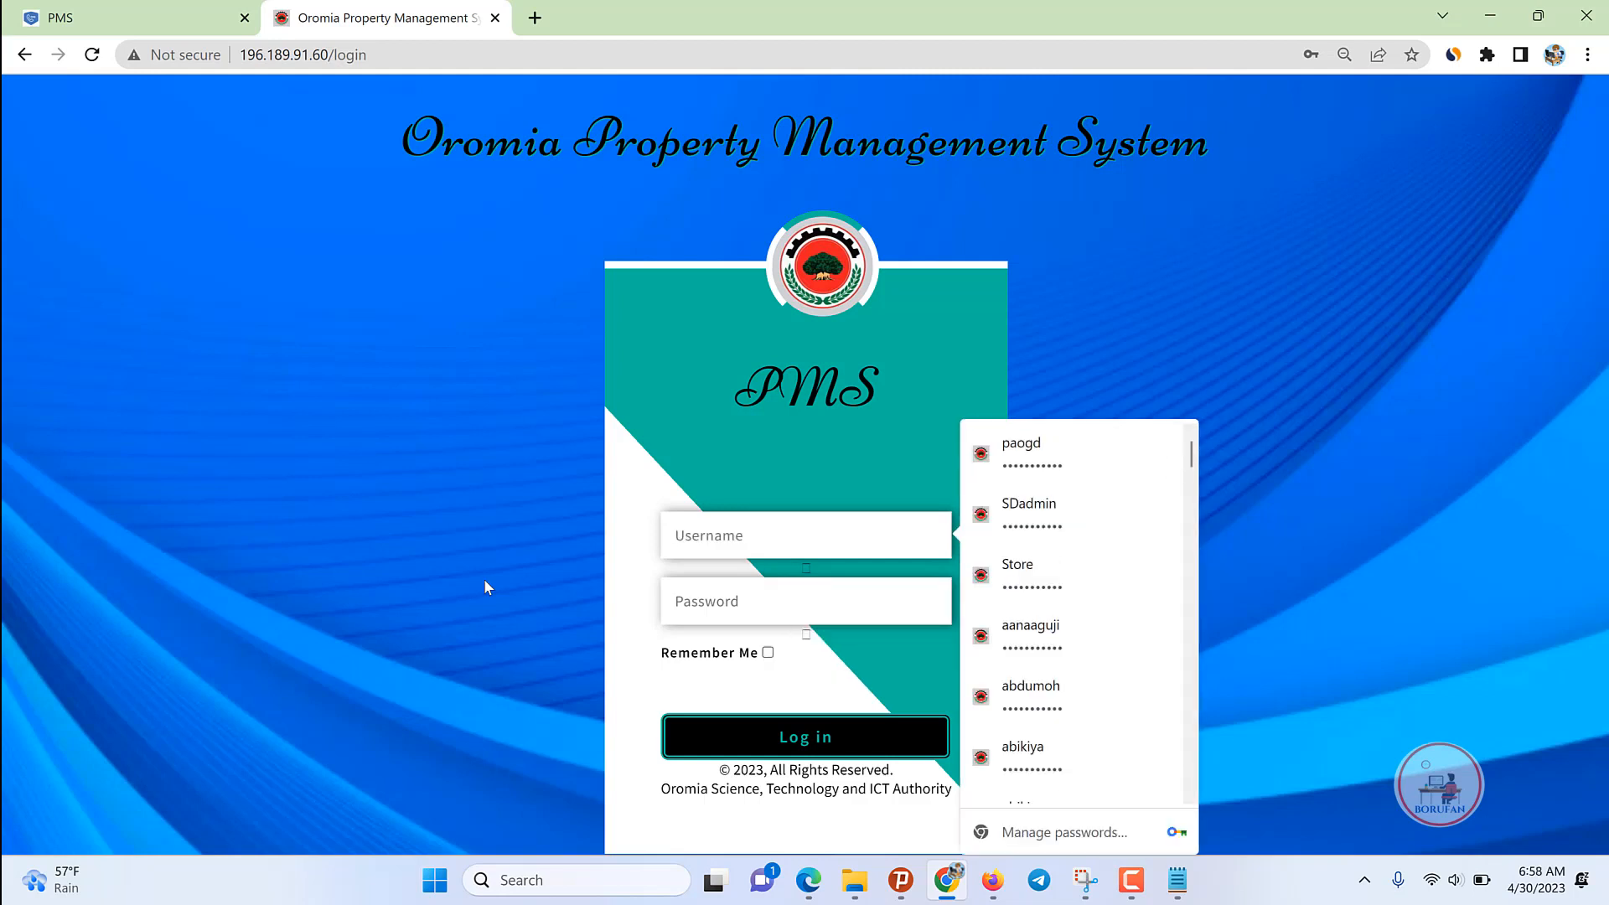
click(1132, 880)
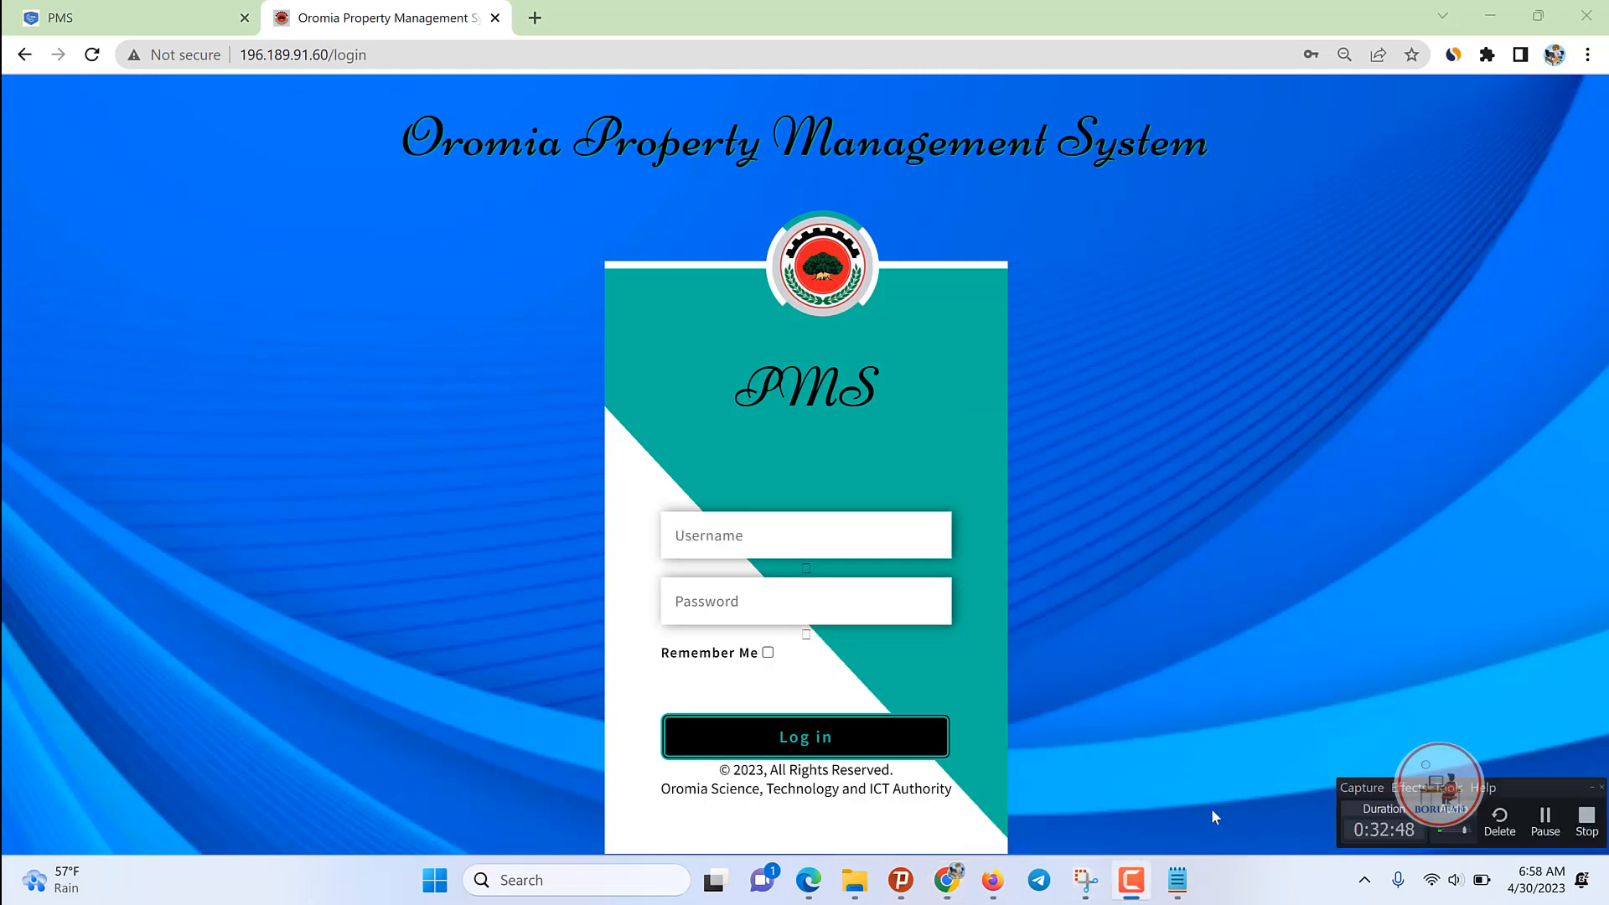
click(1545, 818)
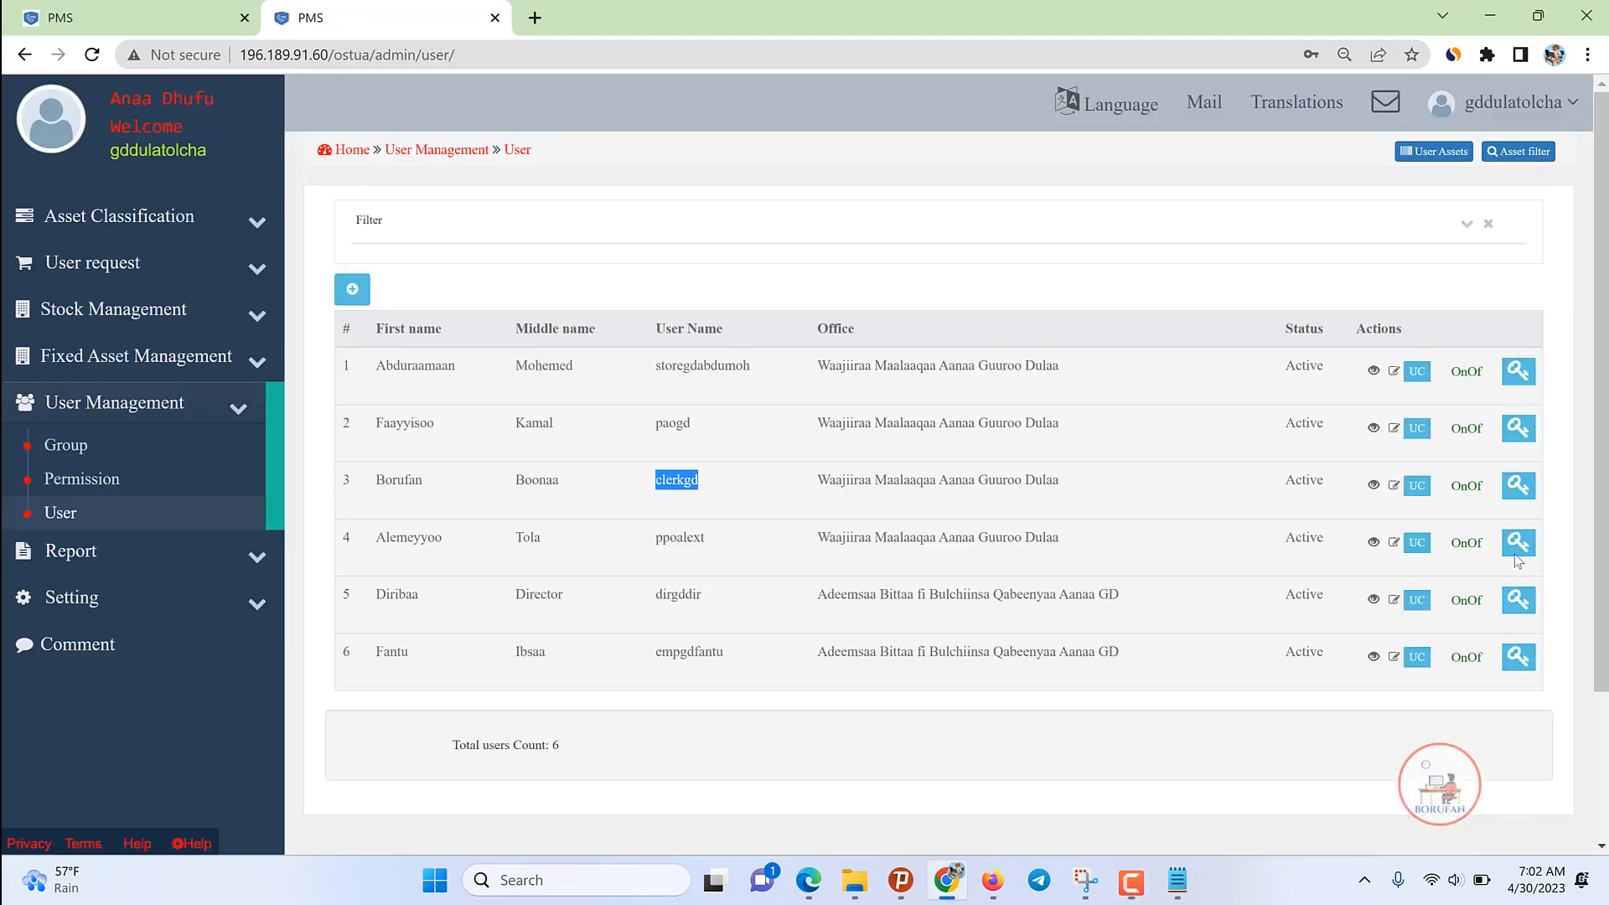
click(1575, 105)
click(1469, 277)
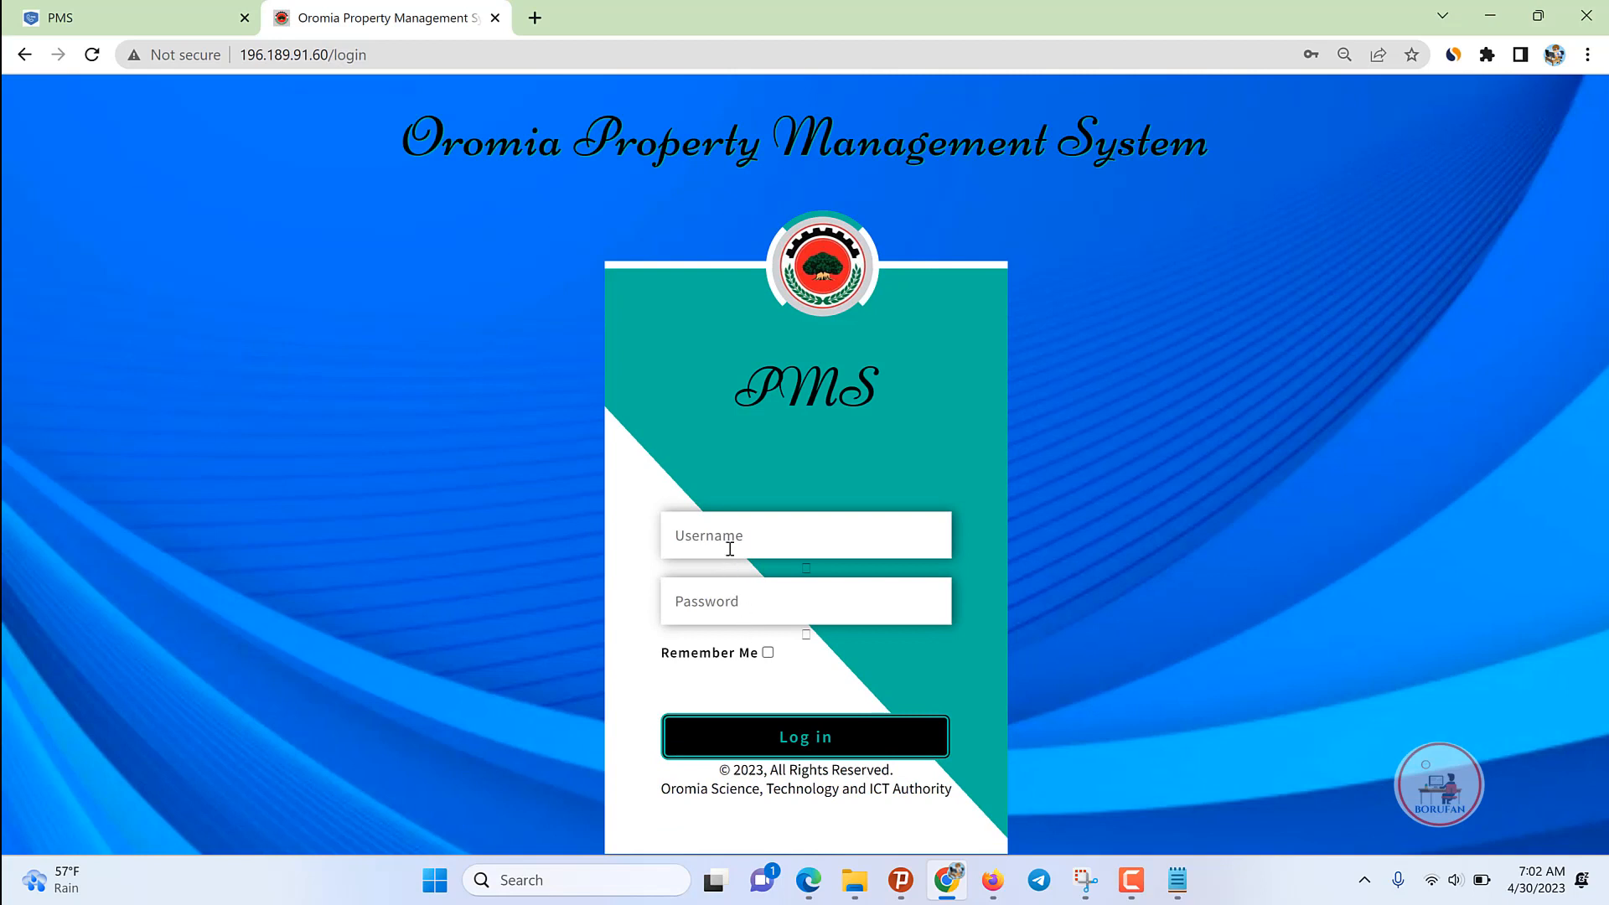
Step: Sign in as the stock clerk with the saved clerk login
click(730, 549)
text(clerkgd)
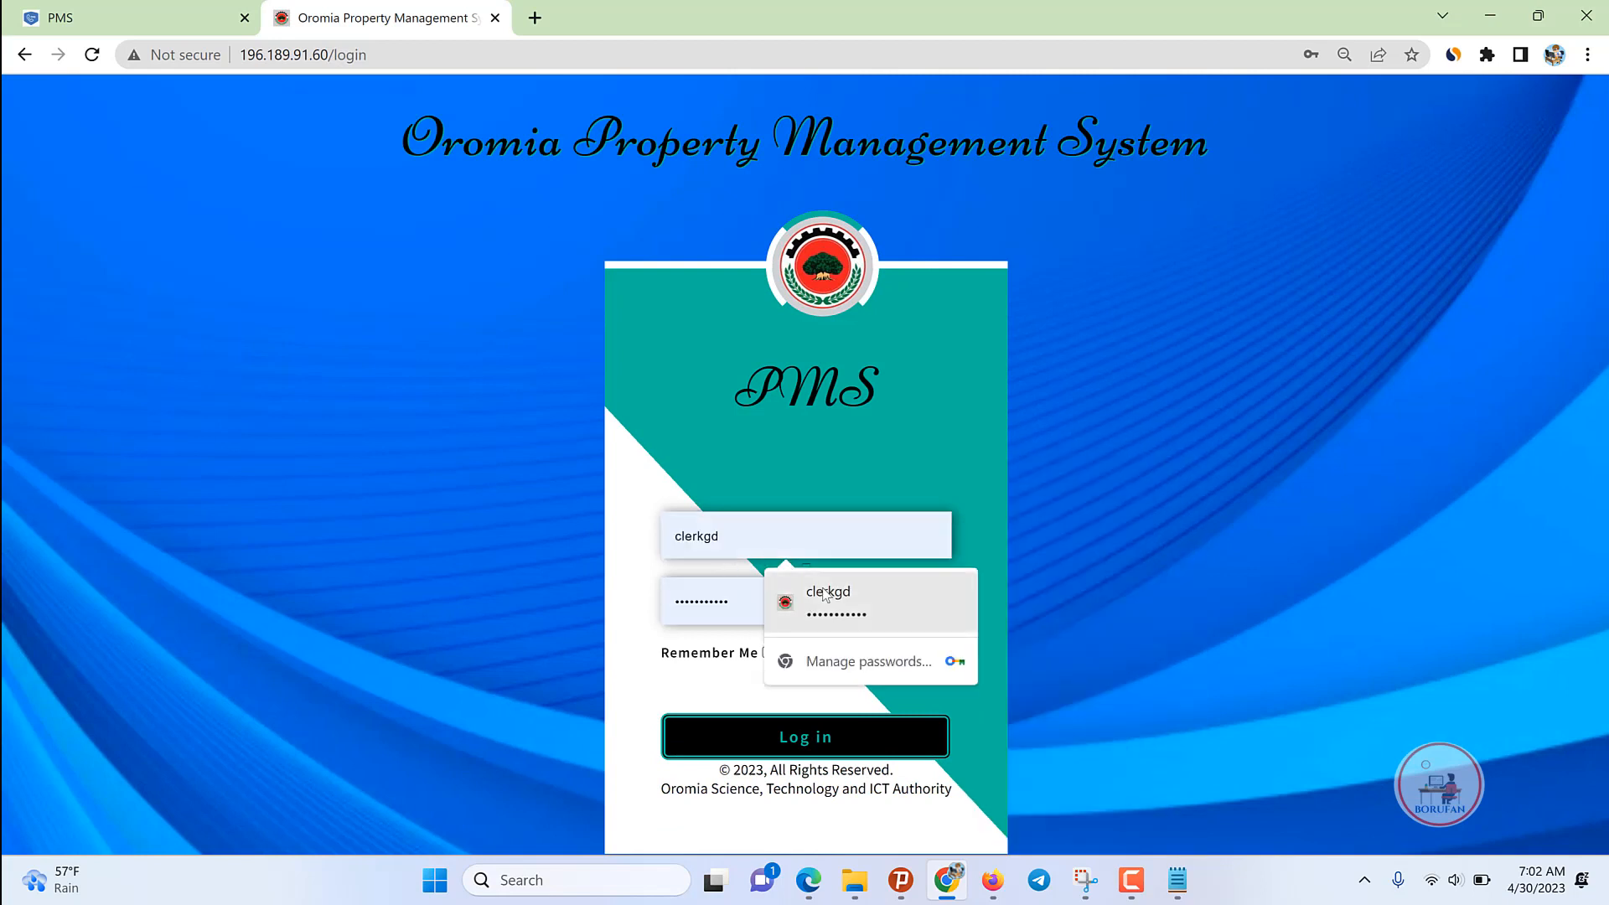
click(828, 597)
click(805, 740)
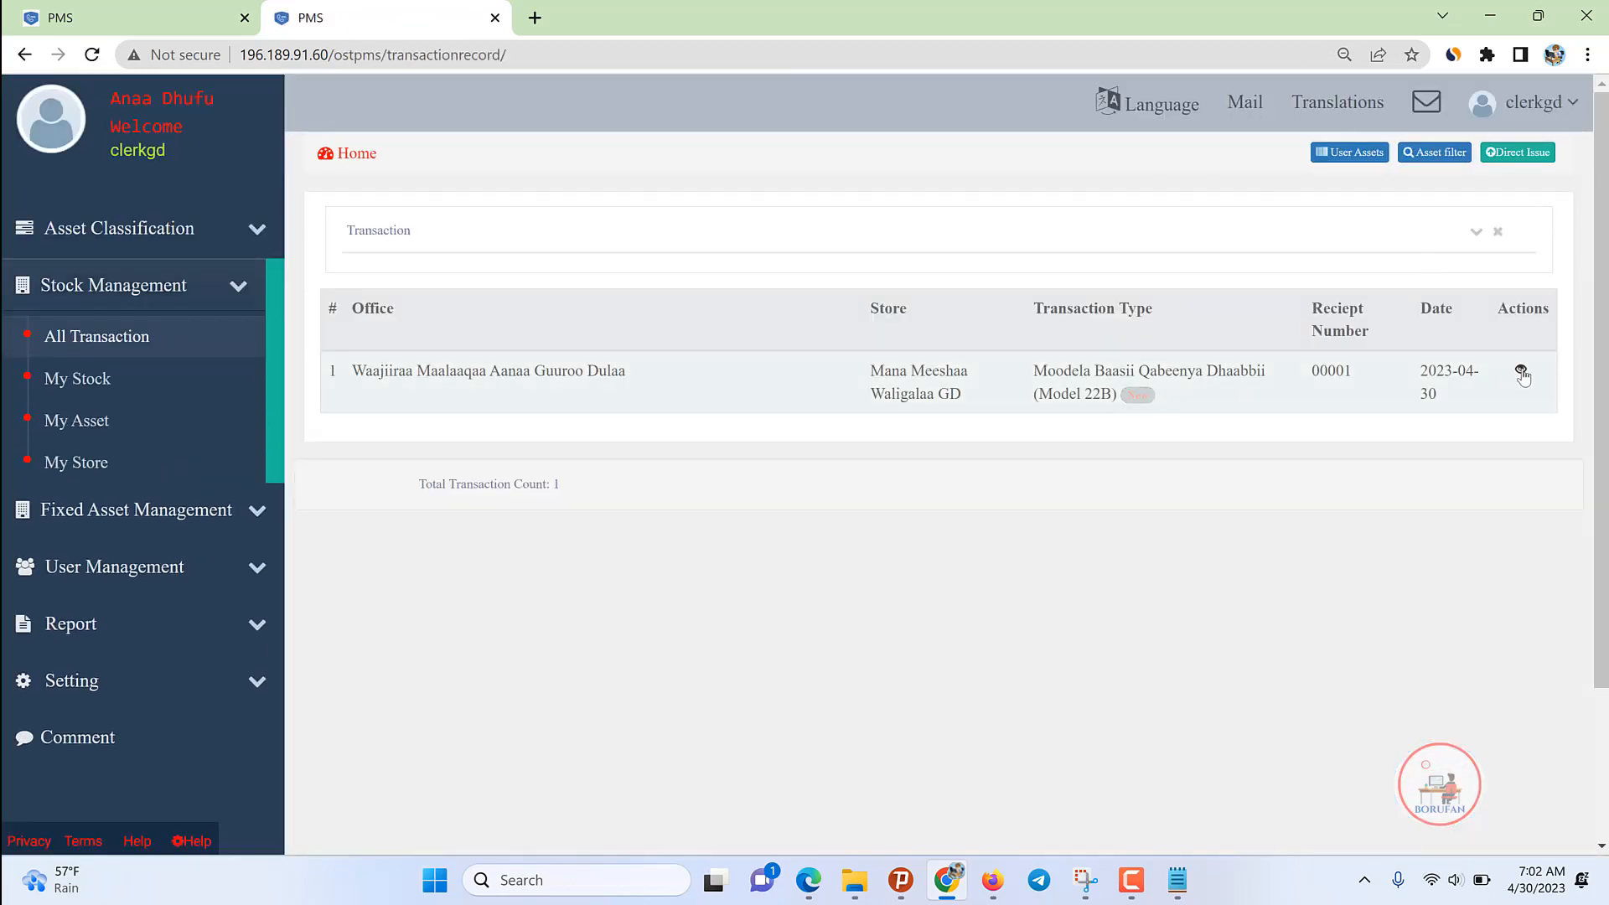
Step: Approve the Model 22B transaction as the stock clerk and sign out
click(1521, 374)
scroll(959, 468, down, 3)
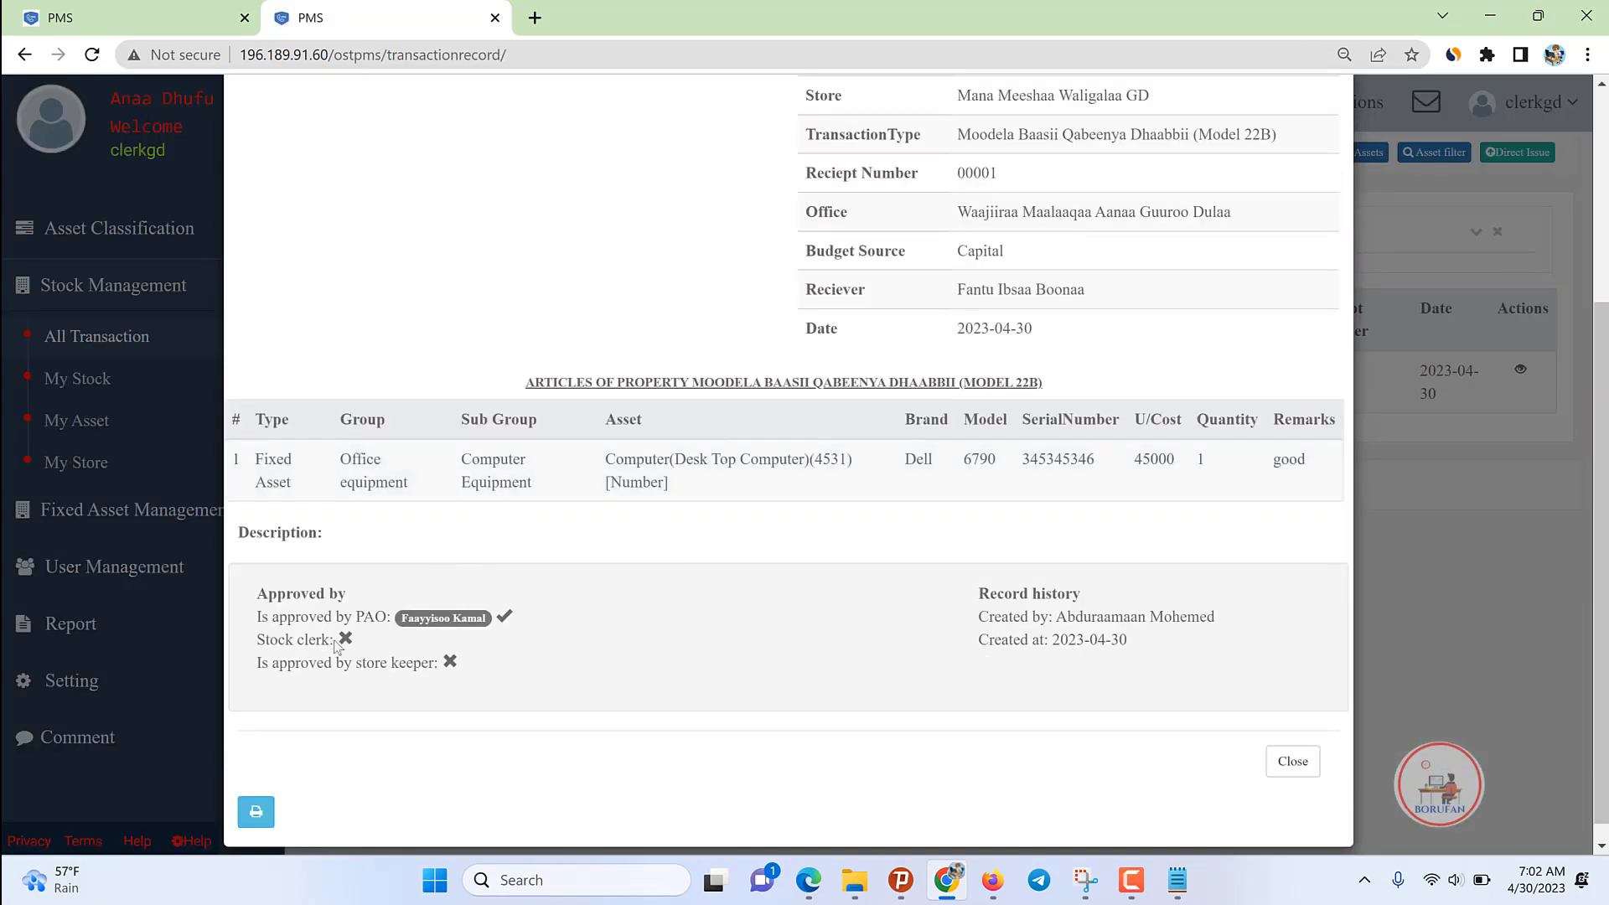
scroll(1326, 362, up, 5)
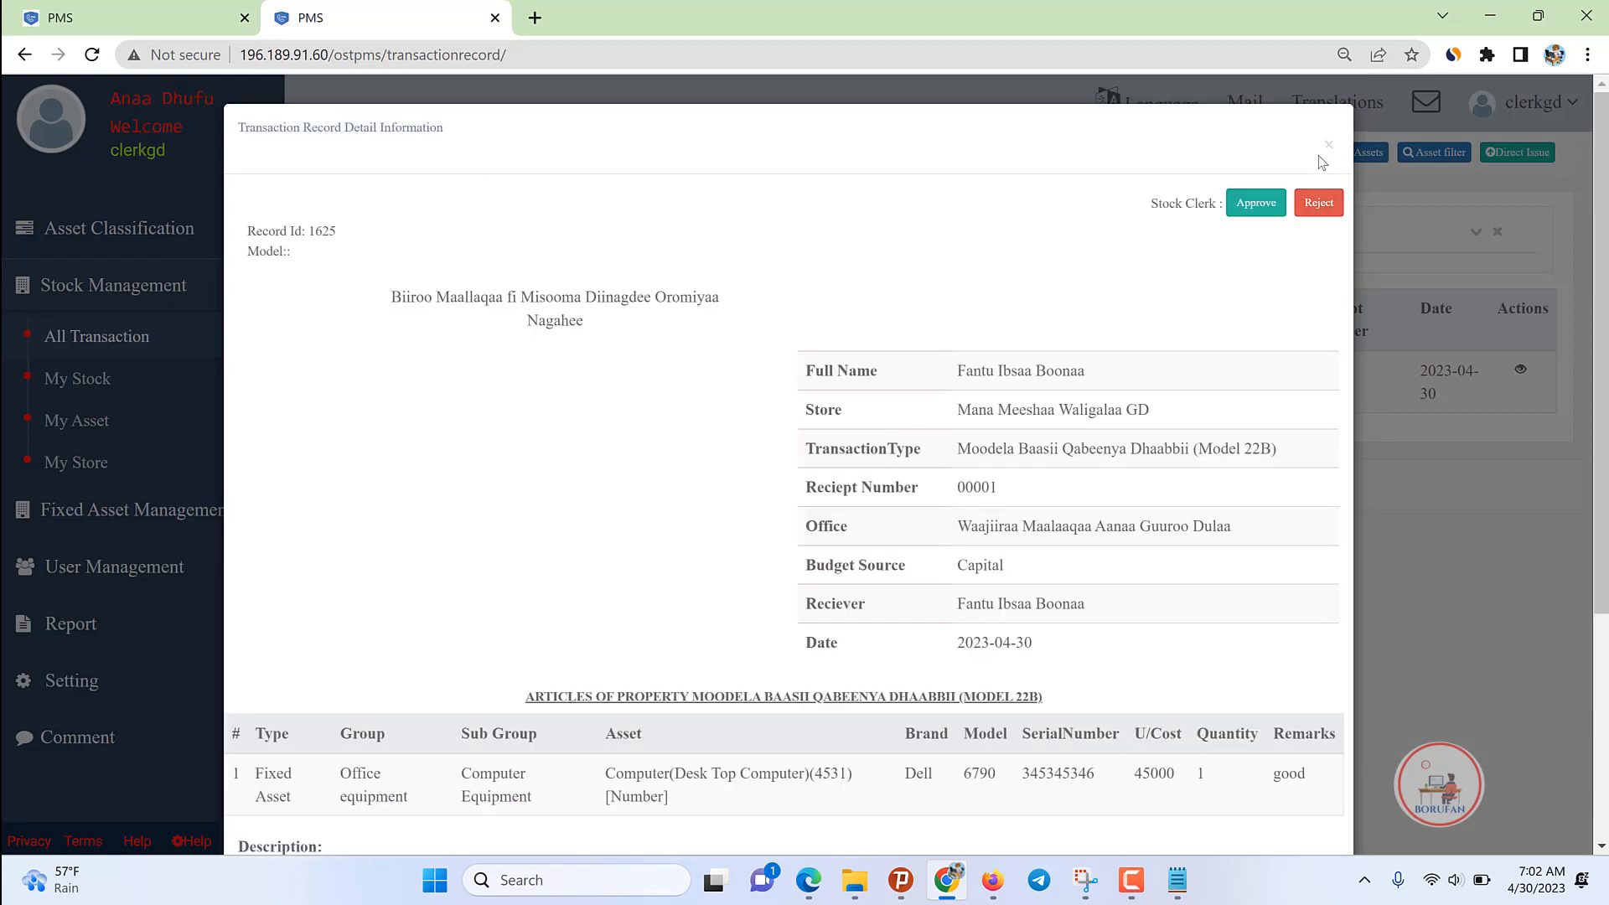
click(1259, 205)
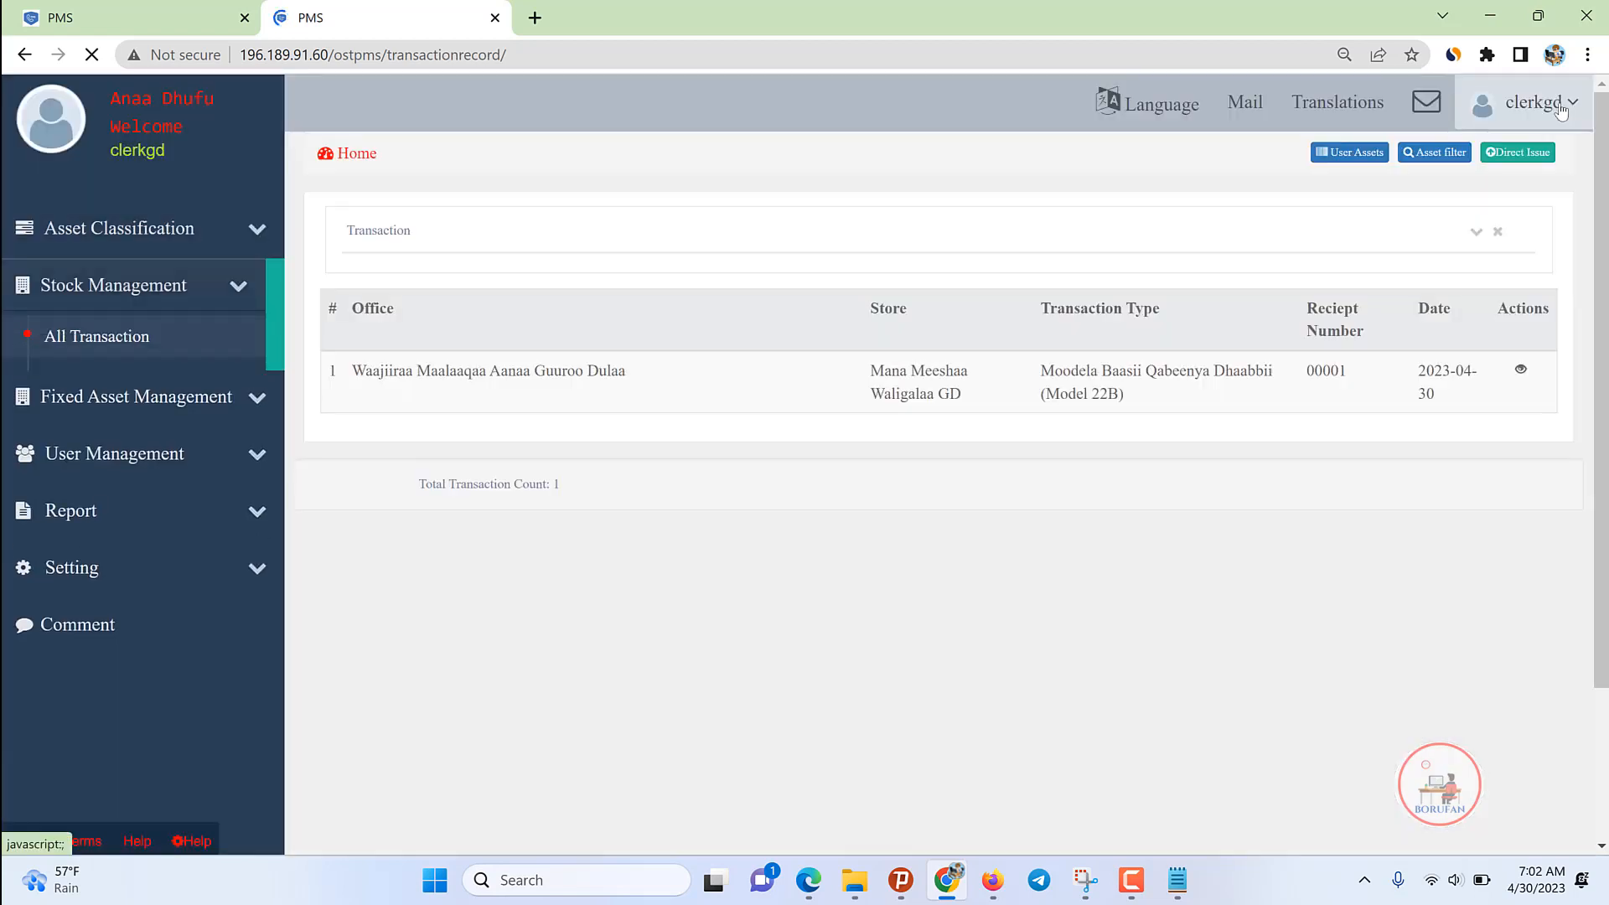
click(1528, 126)
click(1555, 281)
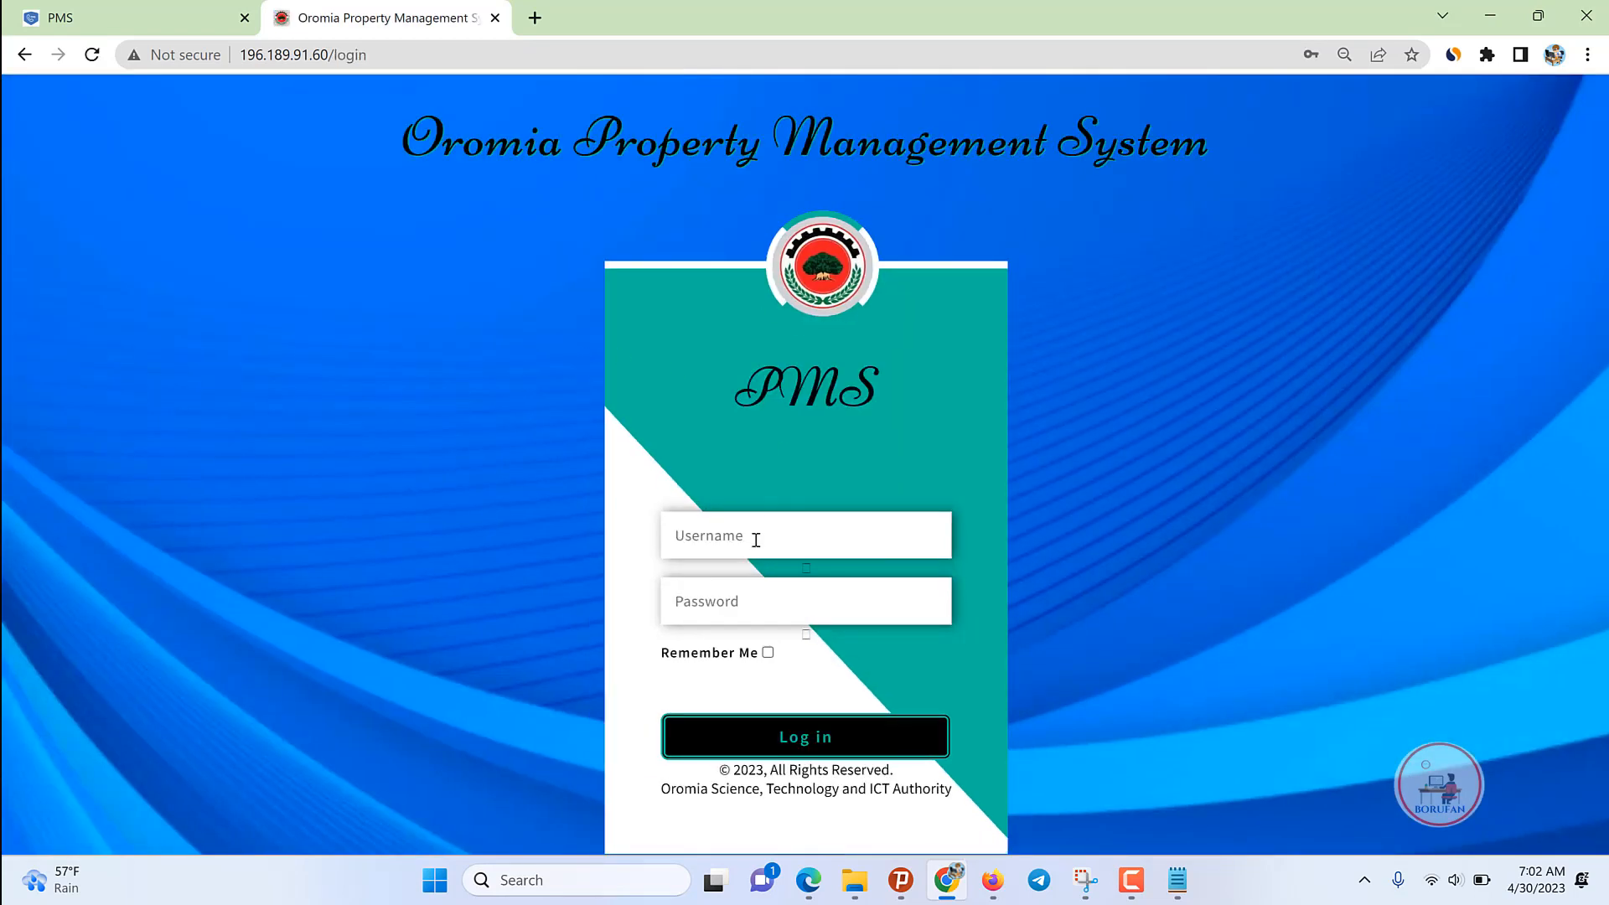
Step: Log in to the store keeper account with its saved password
click(759, 536)
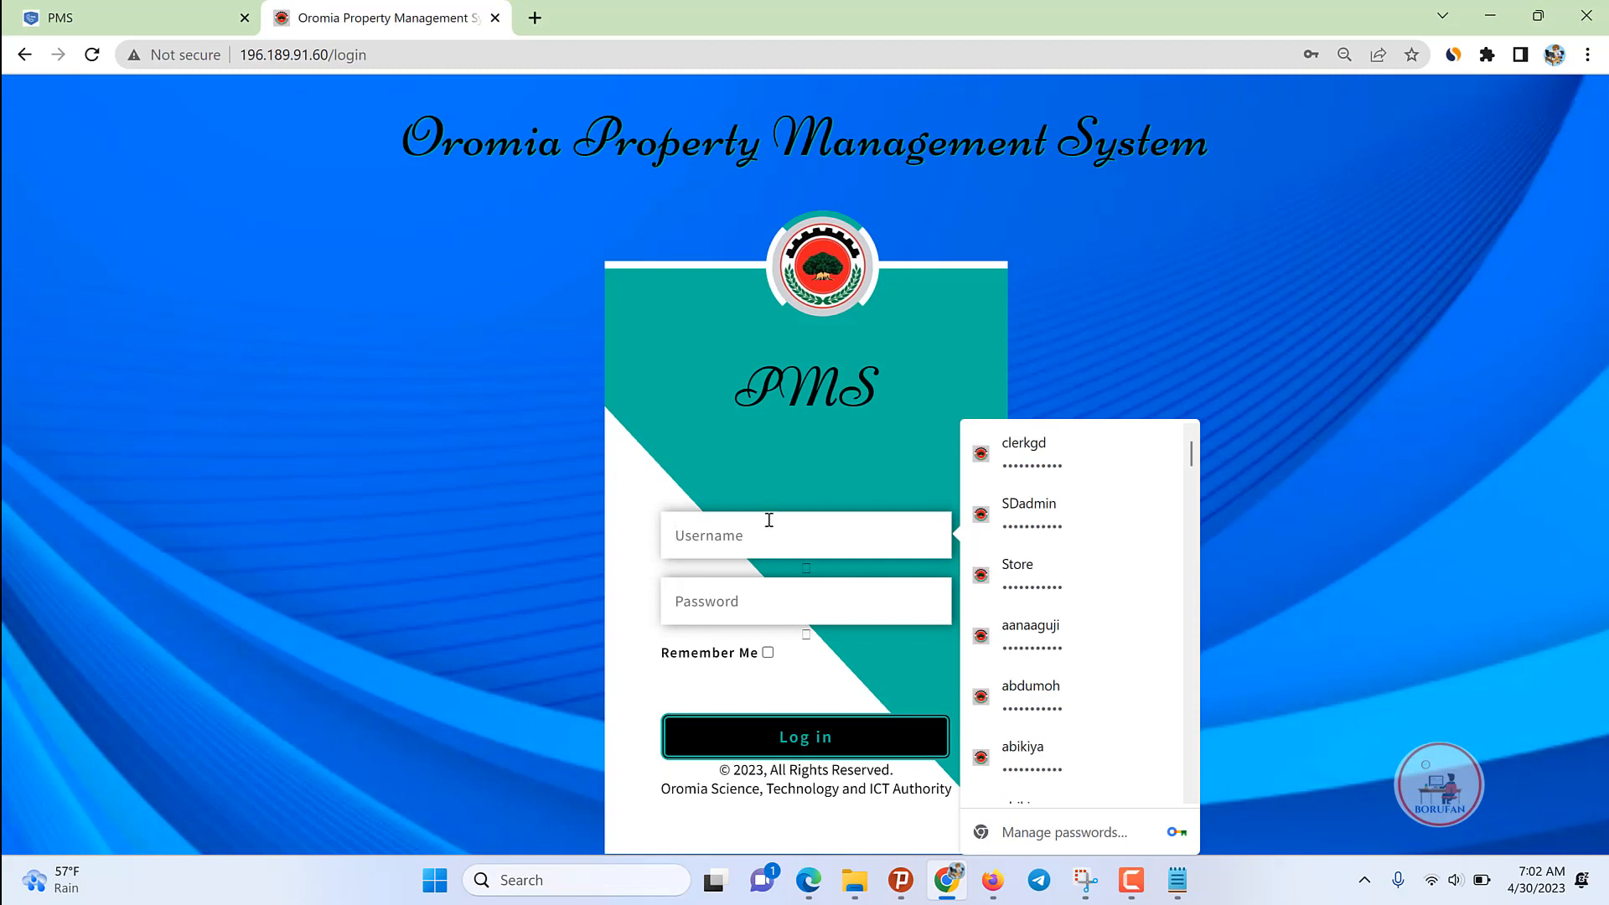
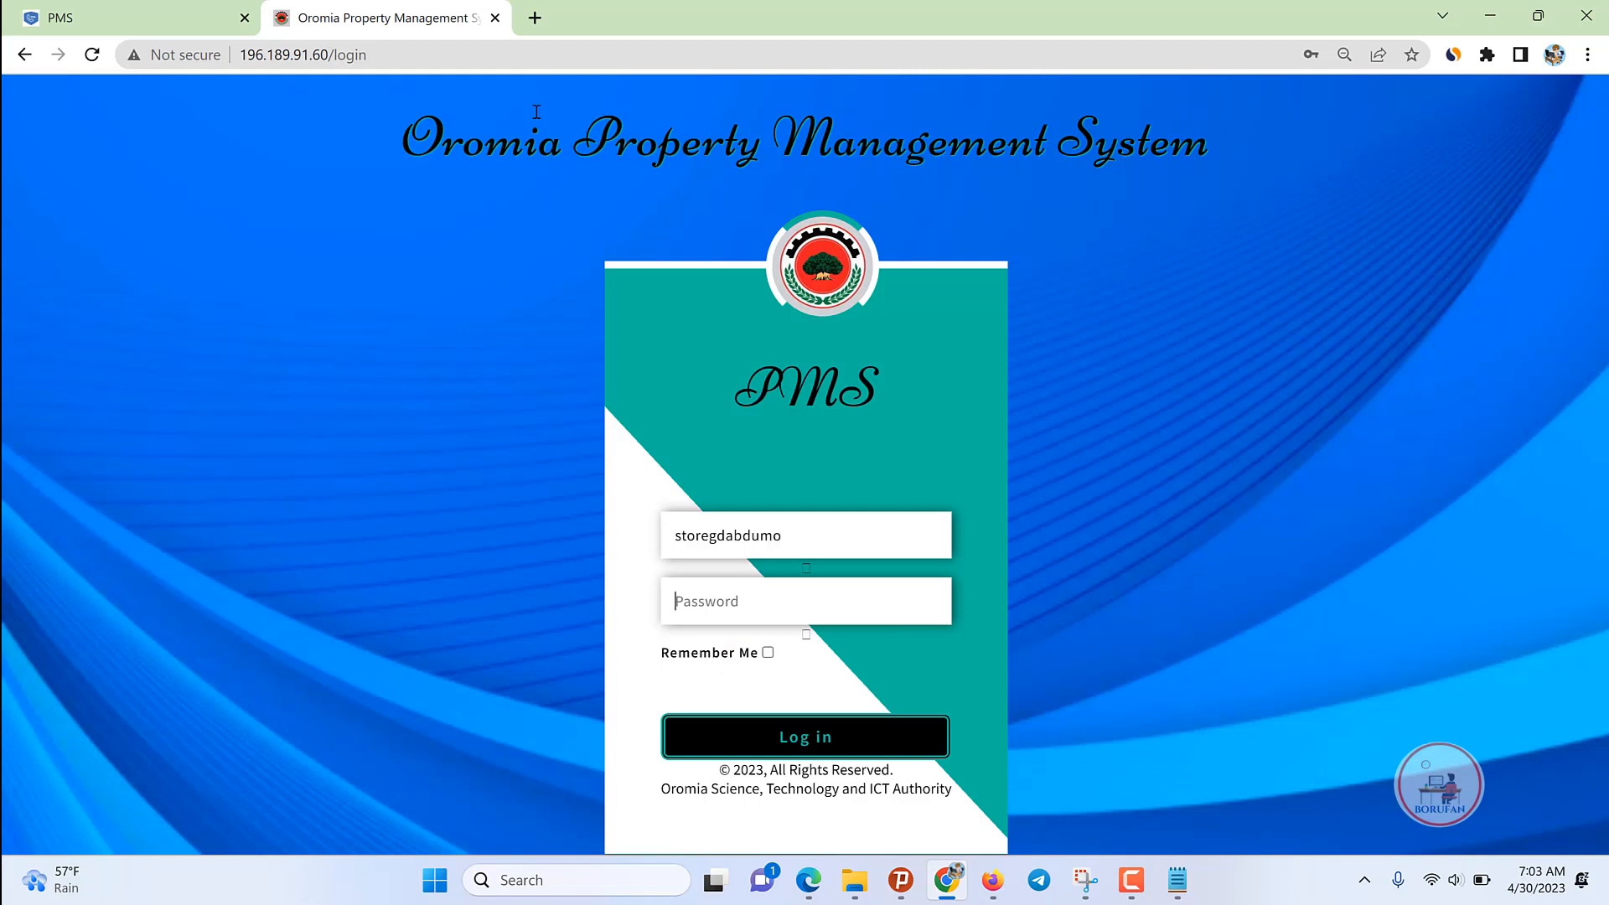
key(Return)
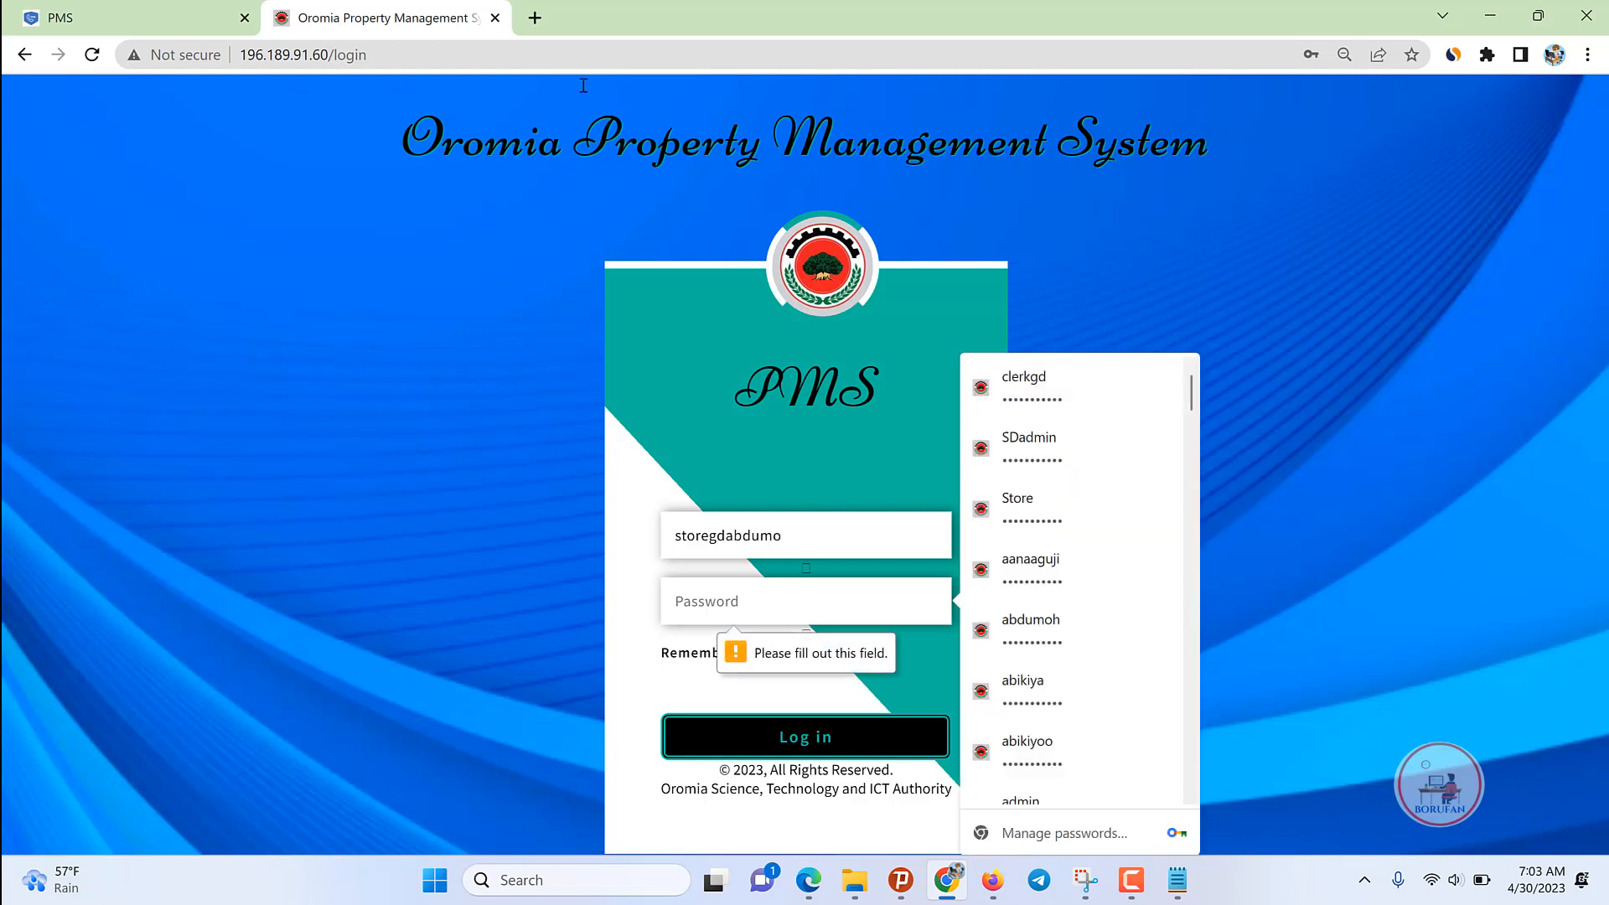
click(1033, 381)
click(791, 737)
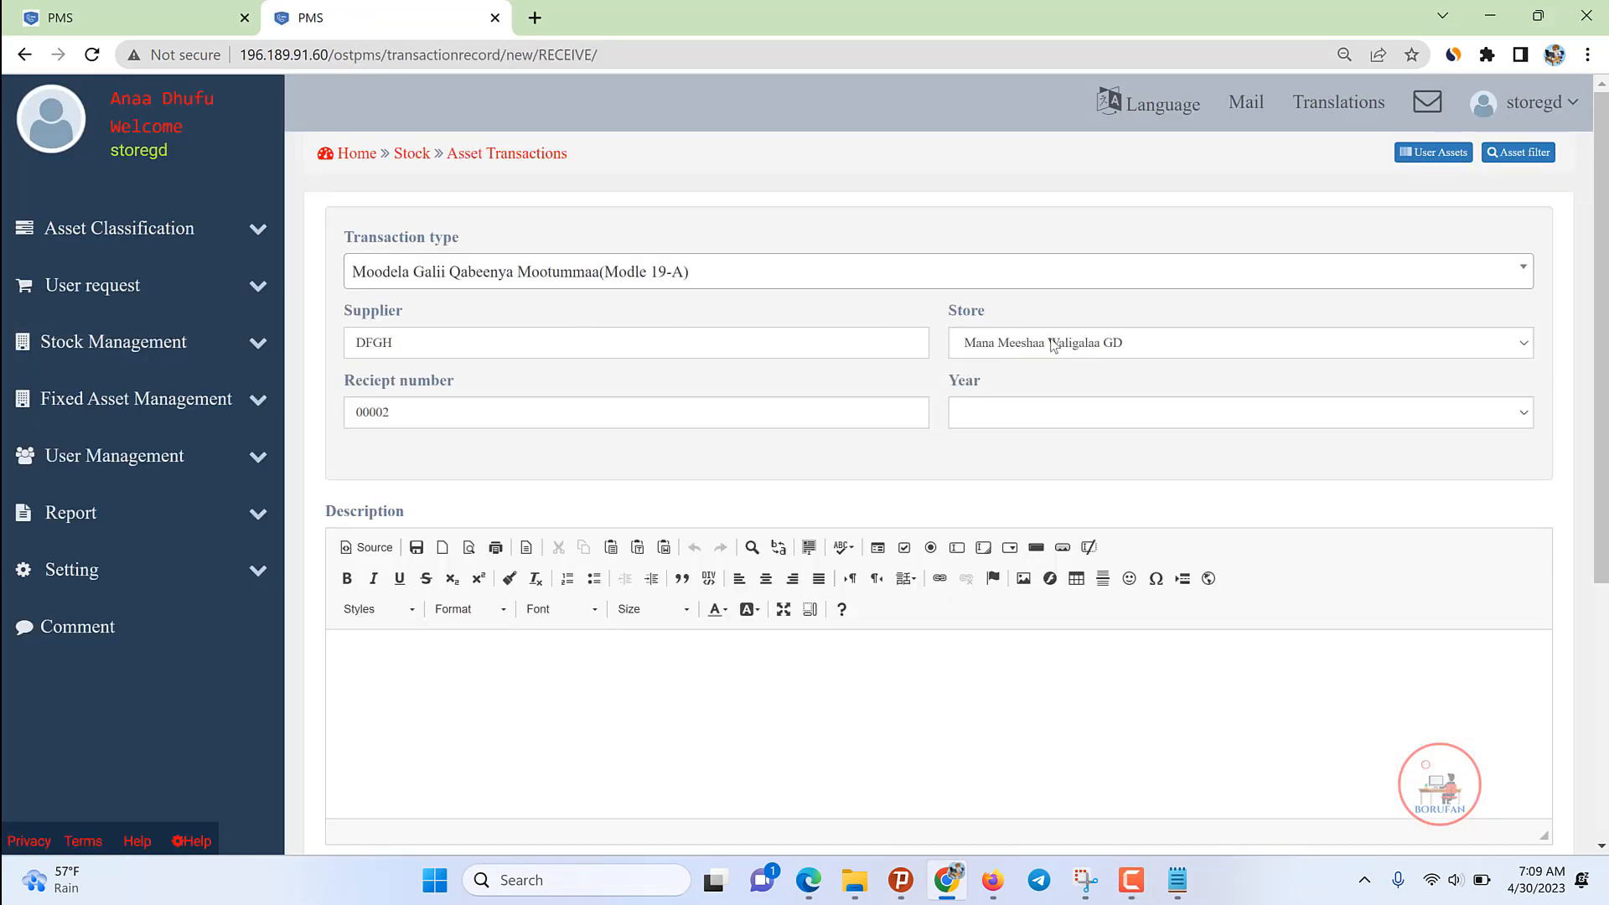
Step: Keep the existing store and set the record year to 2015
click(1053, 346)
click(1043, 363)
click(1004, 430)
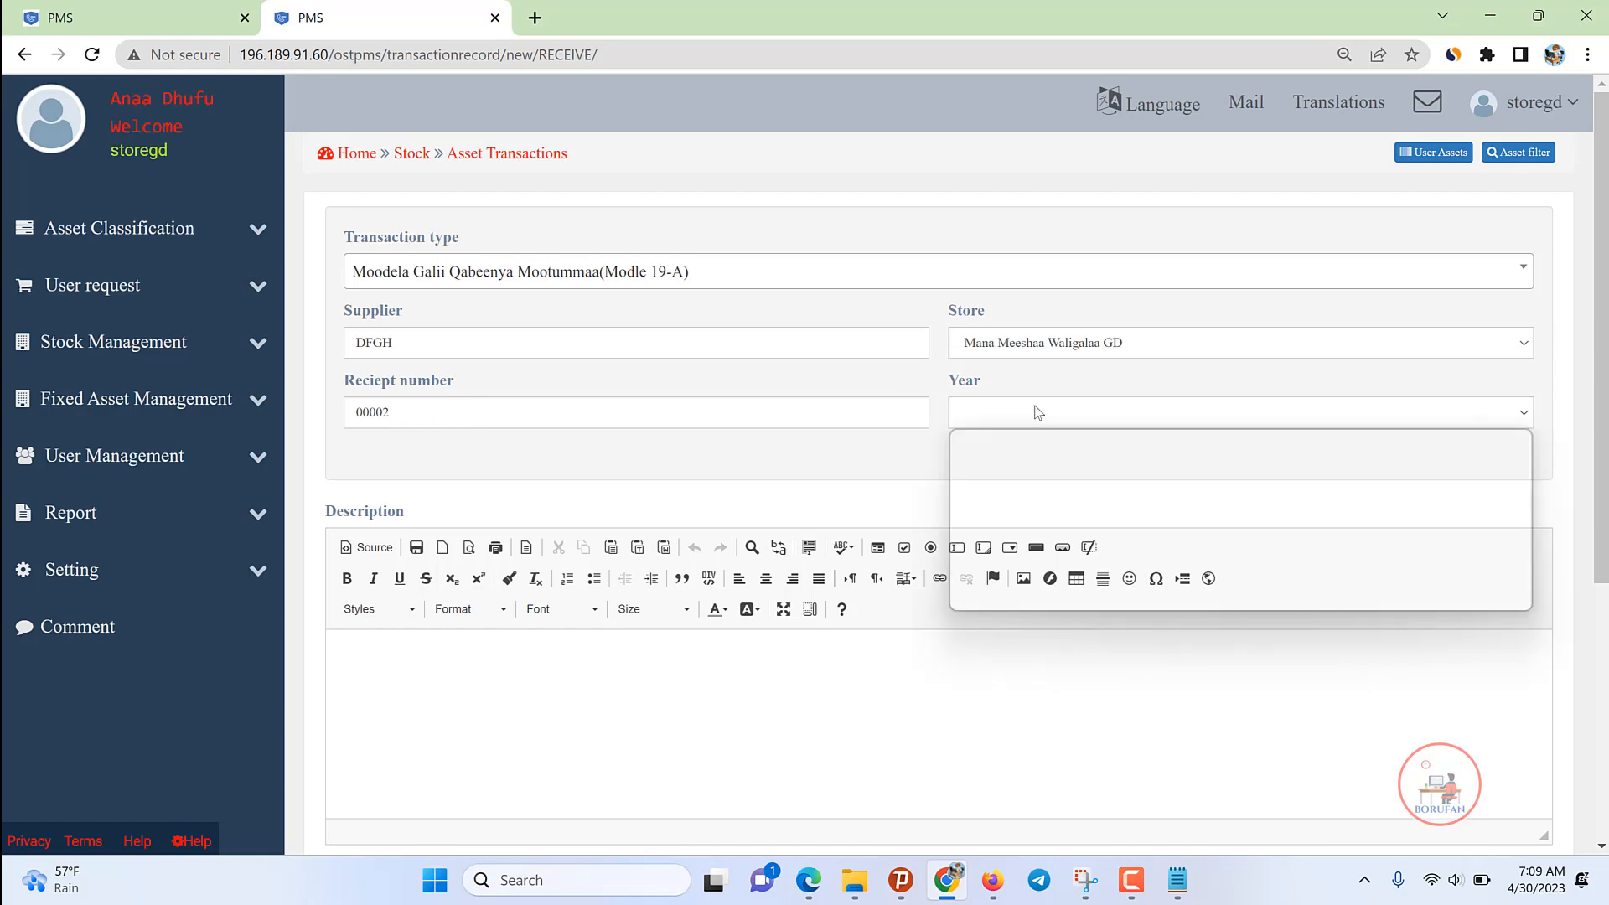
click(971, 525)
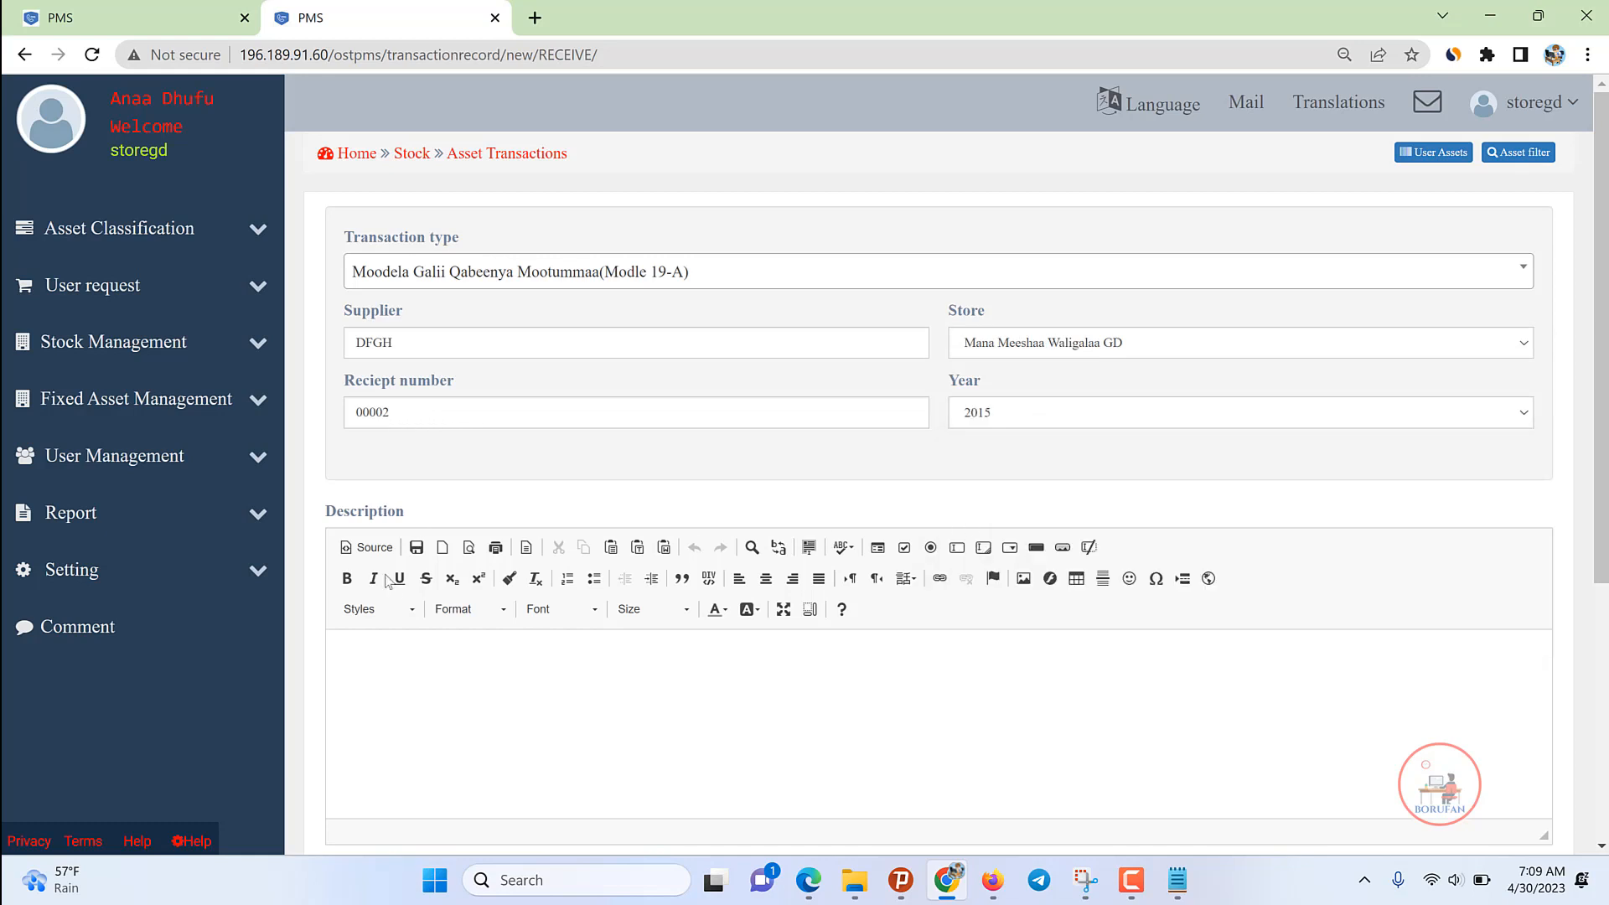
Step: Select Connecting Rod Boring Machine as the first item's asset
scroll(389, 578, down, 5)
click(411, 554)
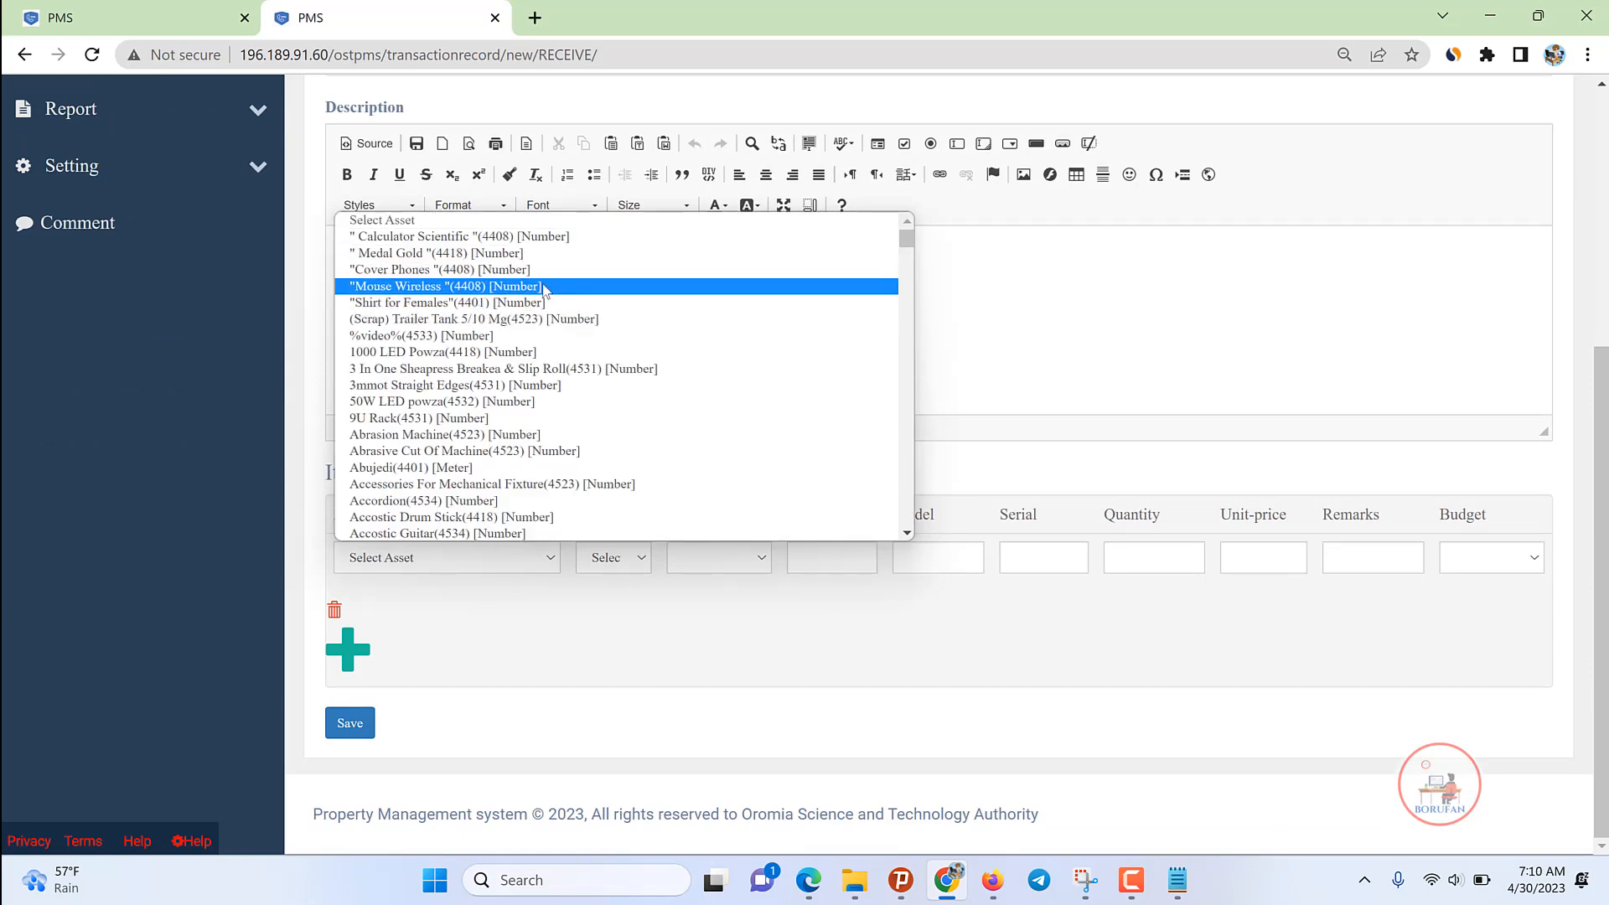
text(com)
scroll(453, 411, down, 5)
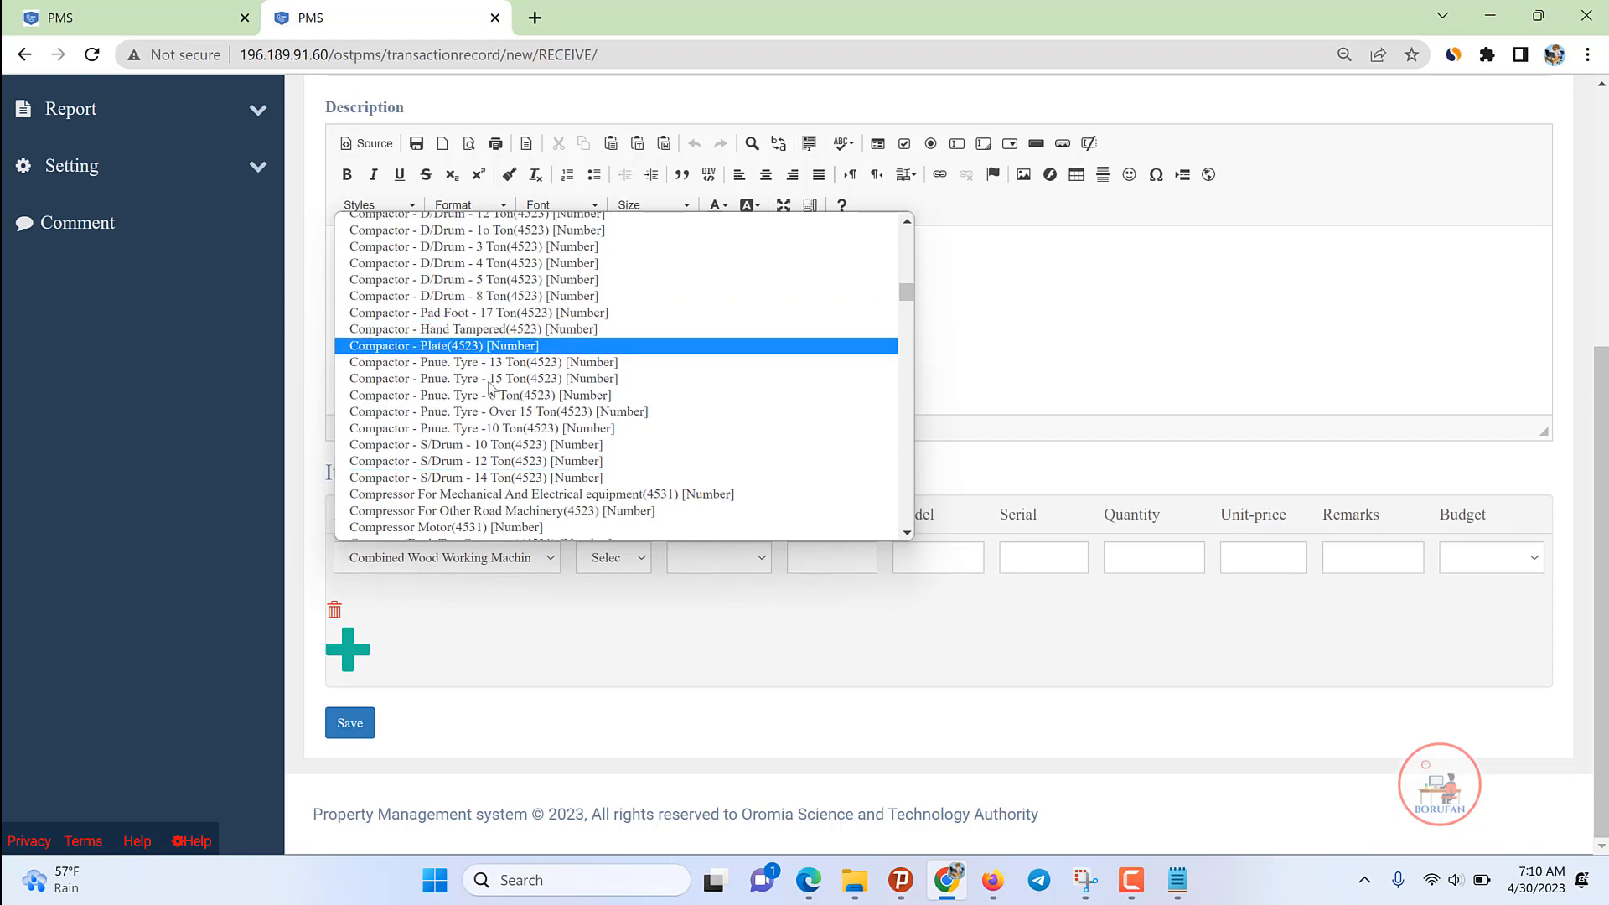
scroll(491, 388, down, 3)
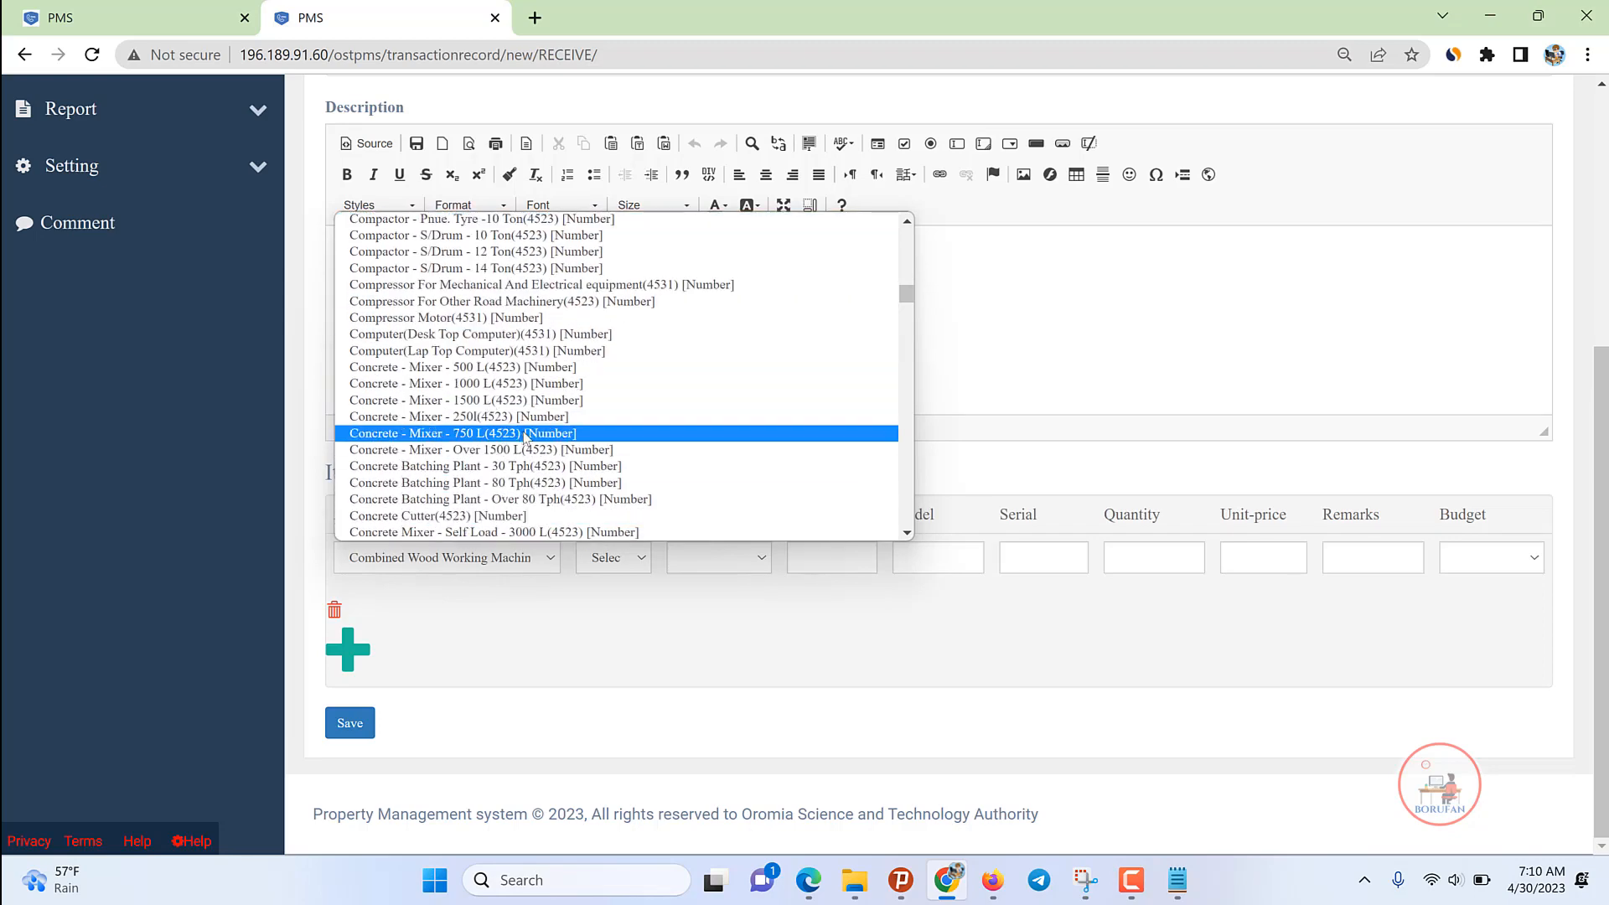
scroll(523, 436, up, 15)
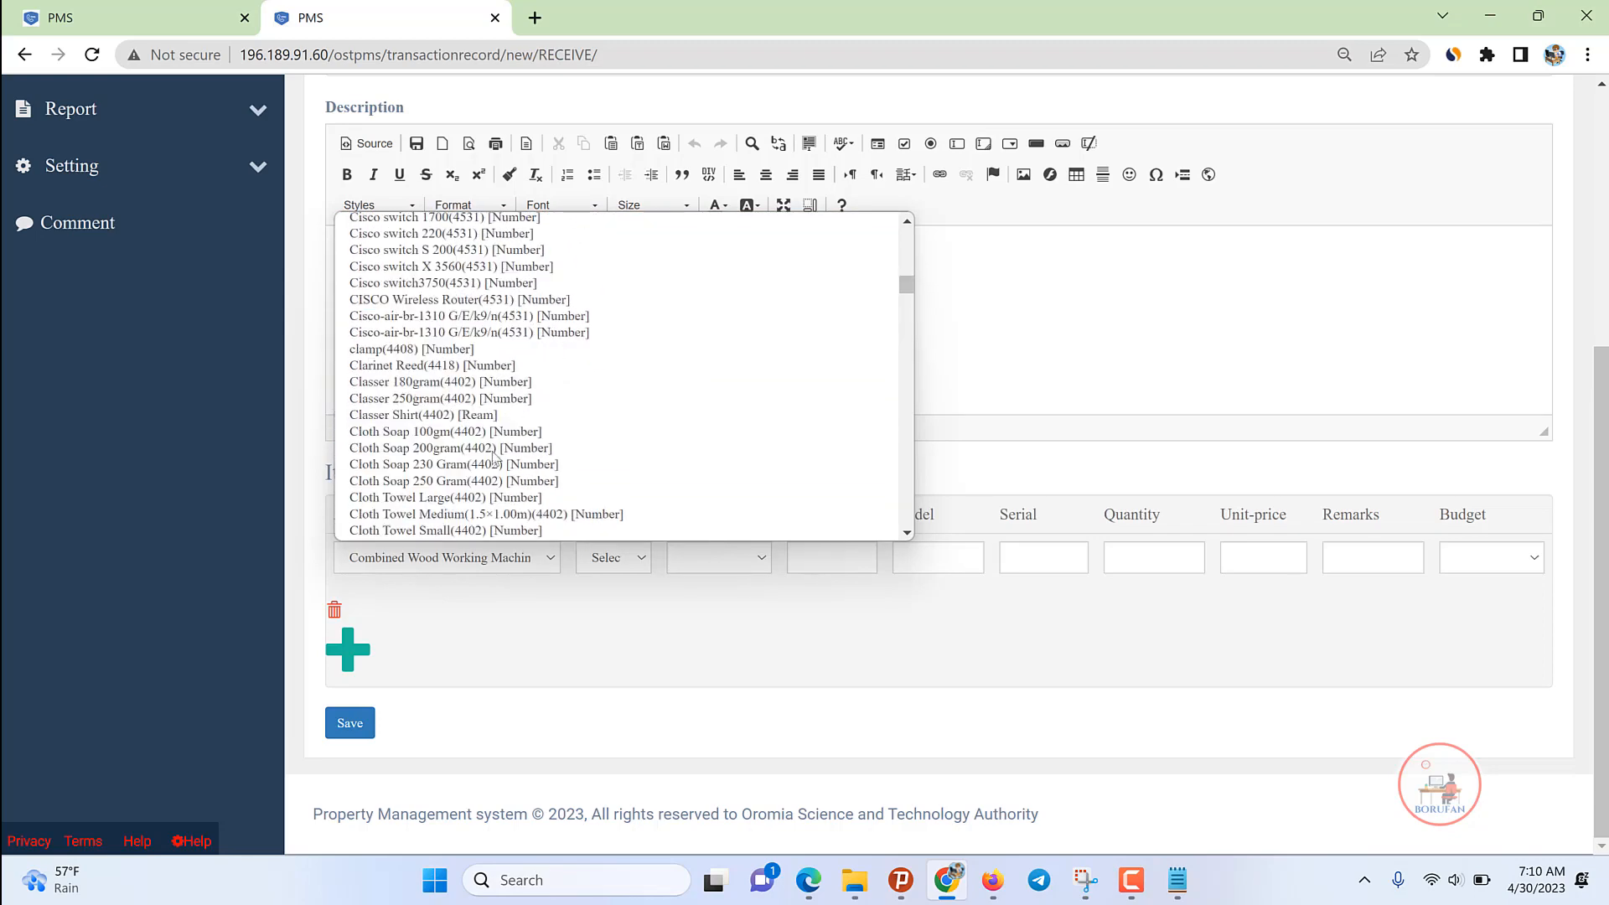
scroll(493, 457, down, 10)
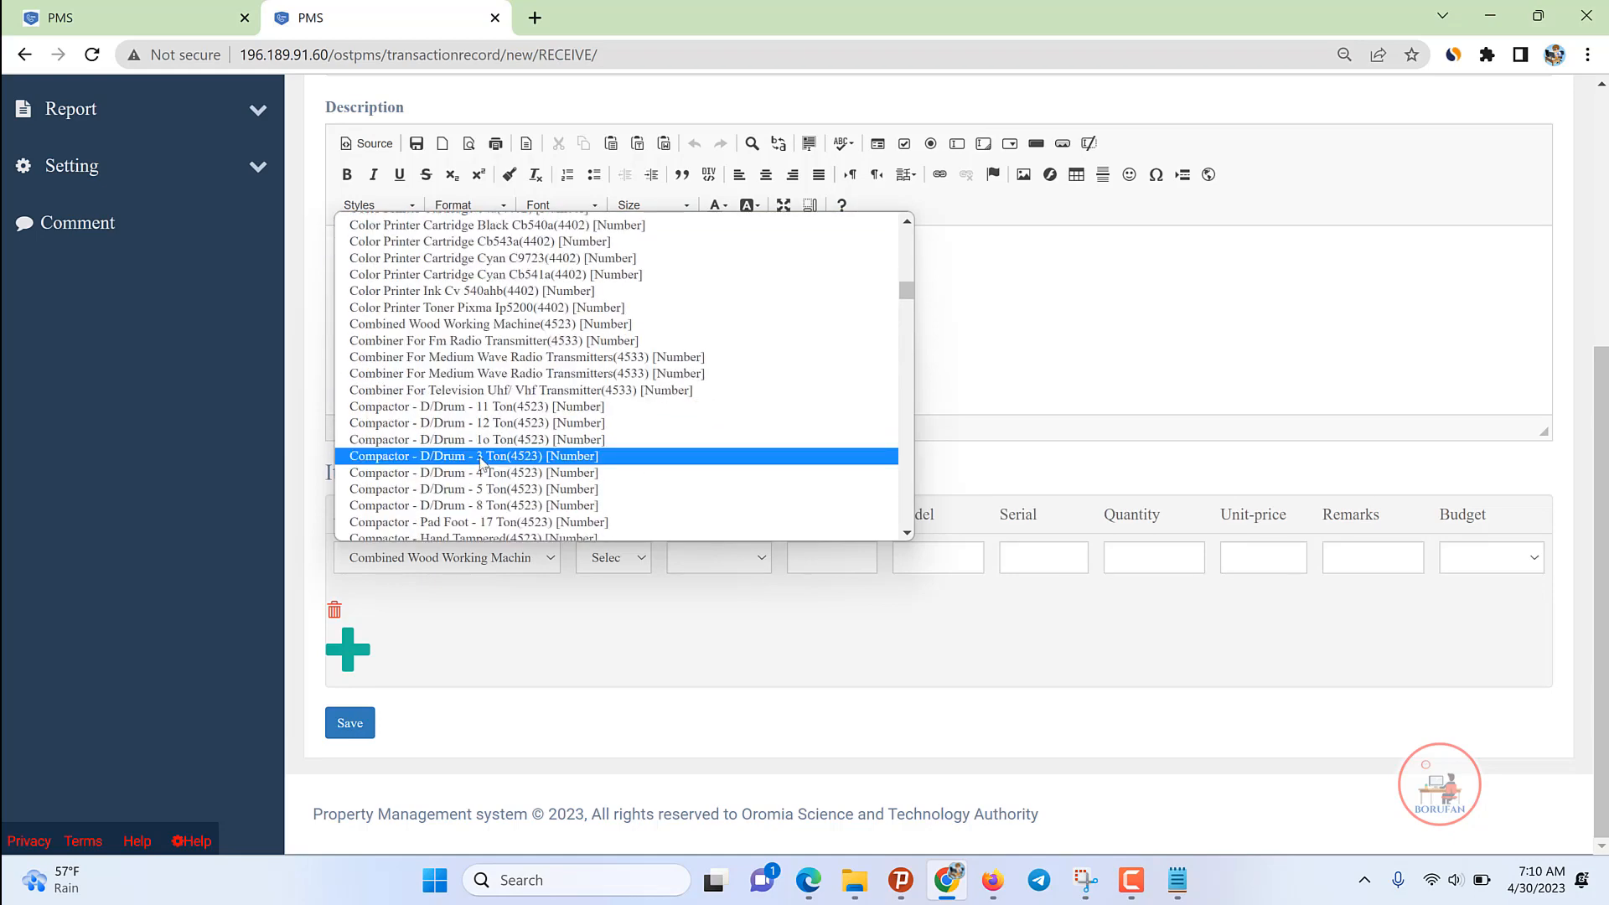
scroll(481, 462, down, 5)
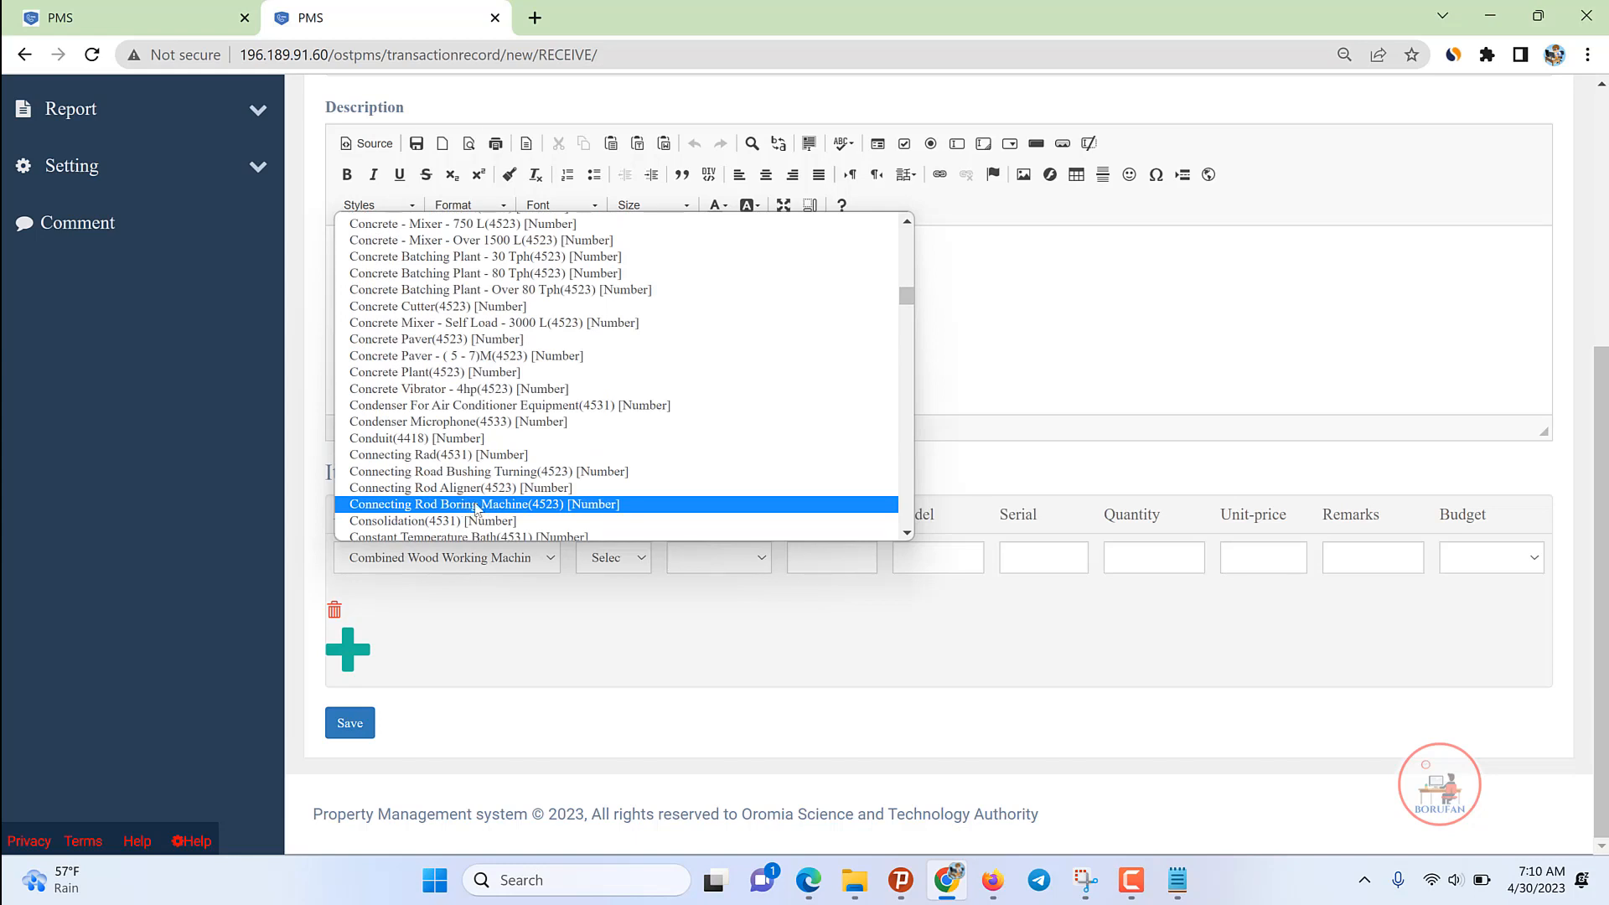
click(466, 506)
click(616, 555)
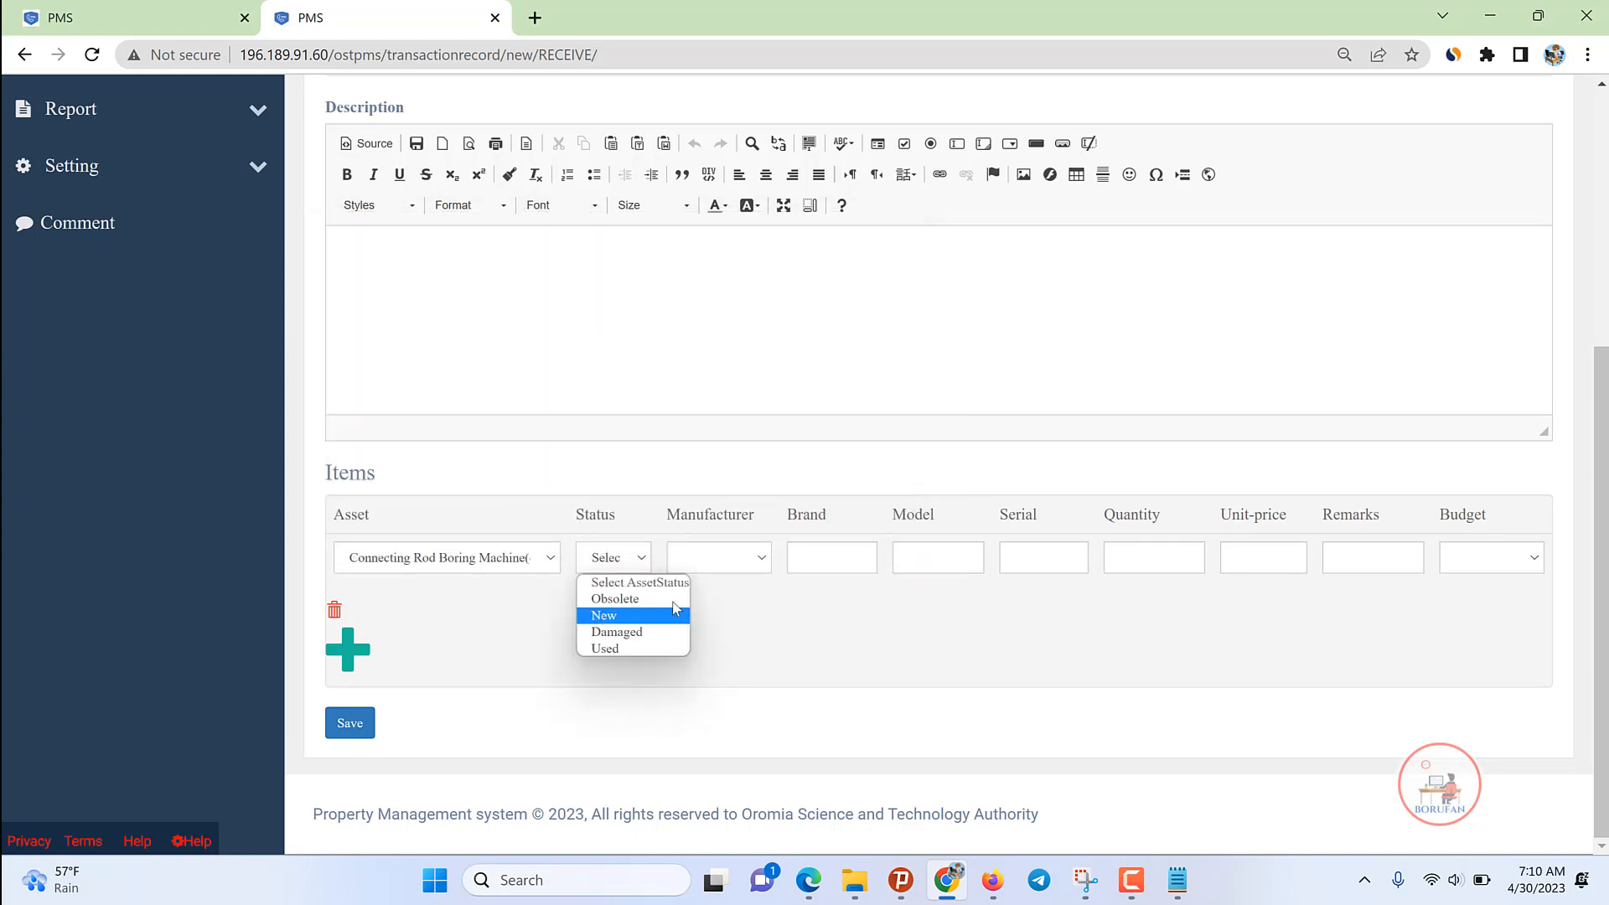
Step: Mark the item New, Made in China, enter its details, and choose the Project budget
click(618, 614)
click(719, 558)
click(824, 568)
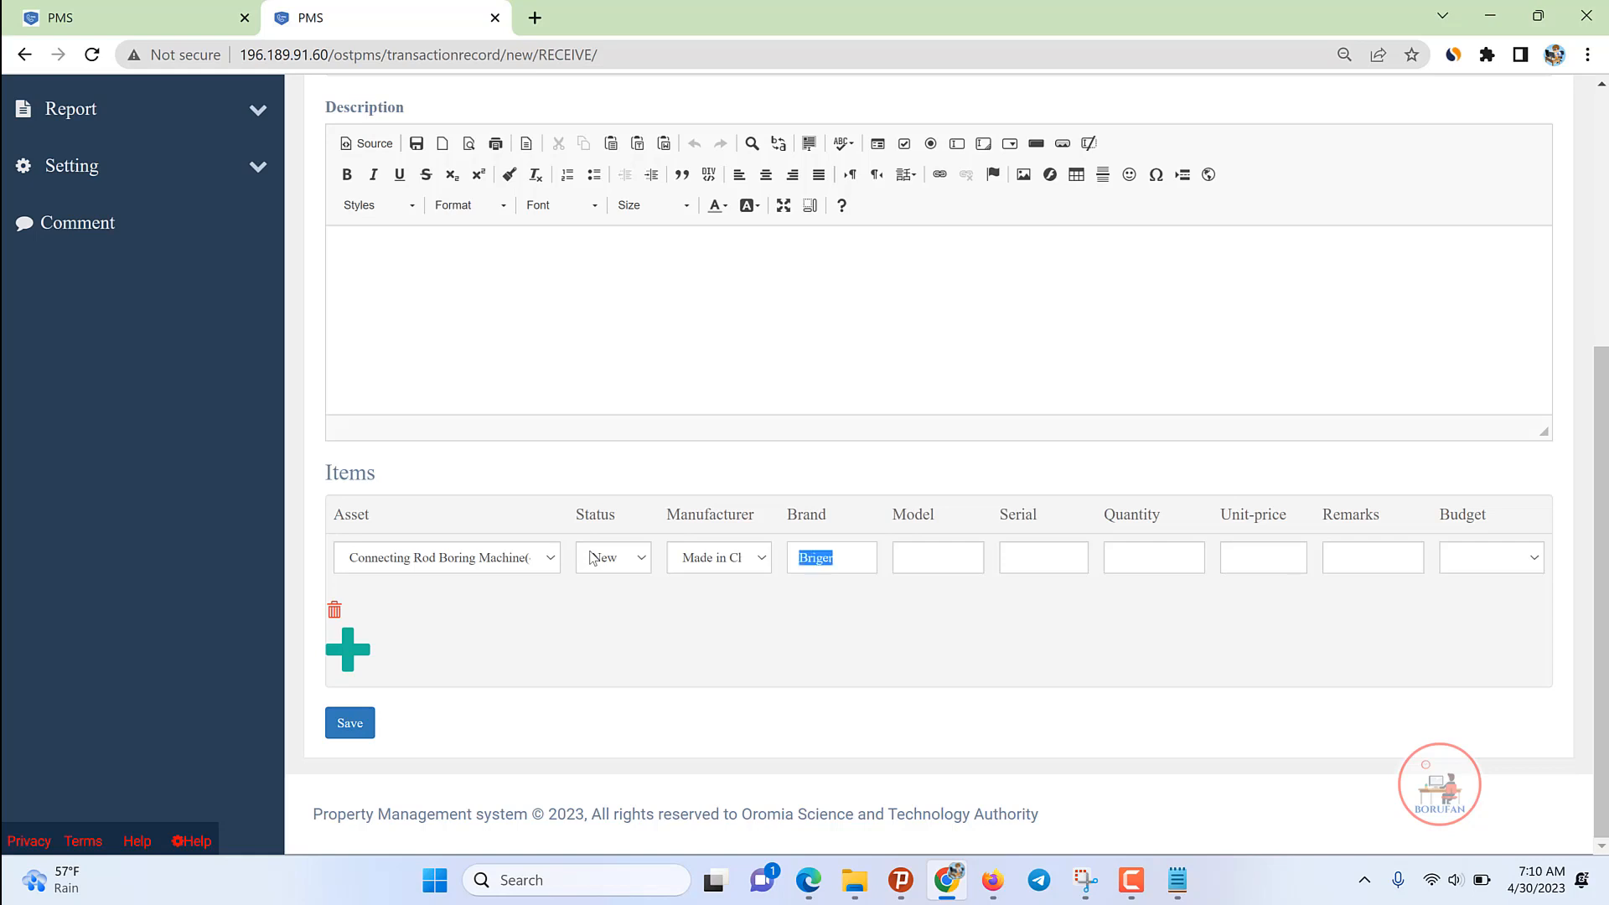
click(933, 543)
text(34543543)
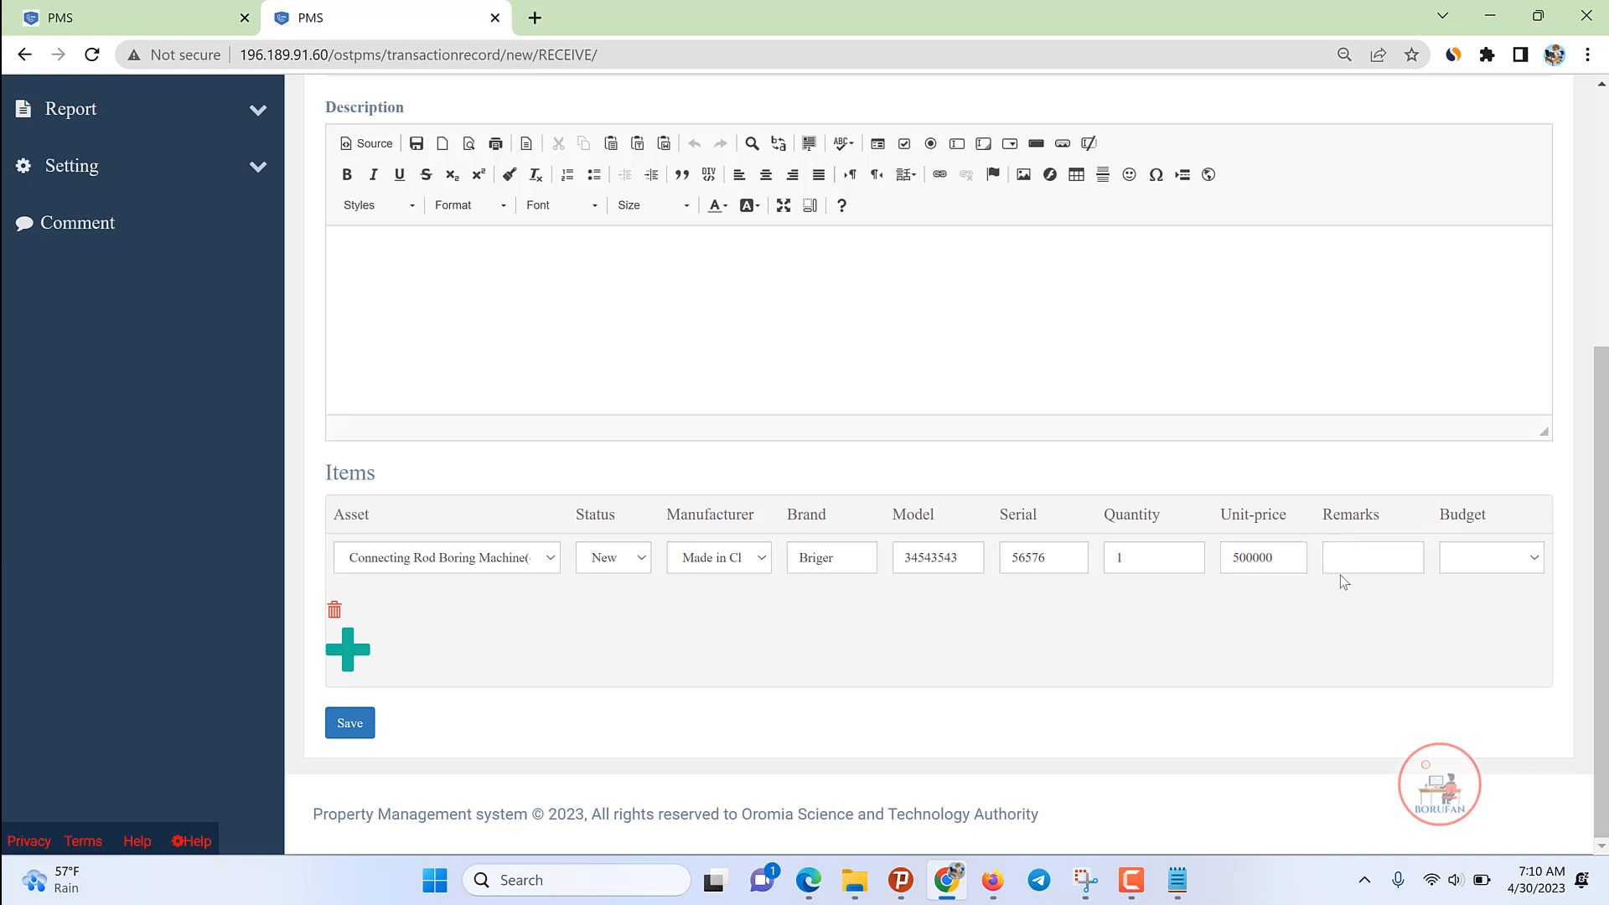
text(d)
click(1499, 553)
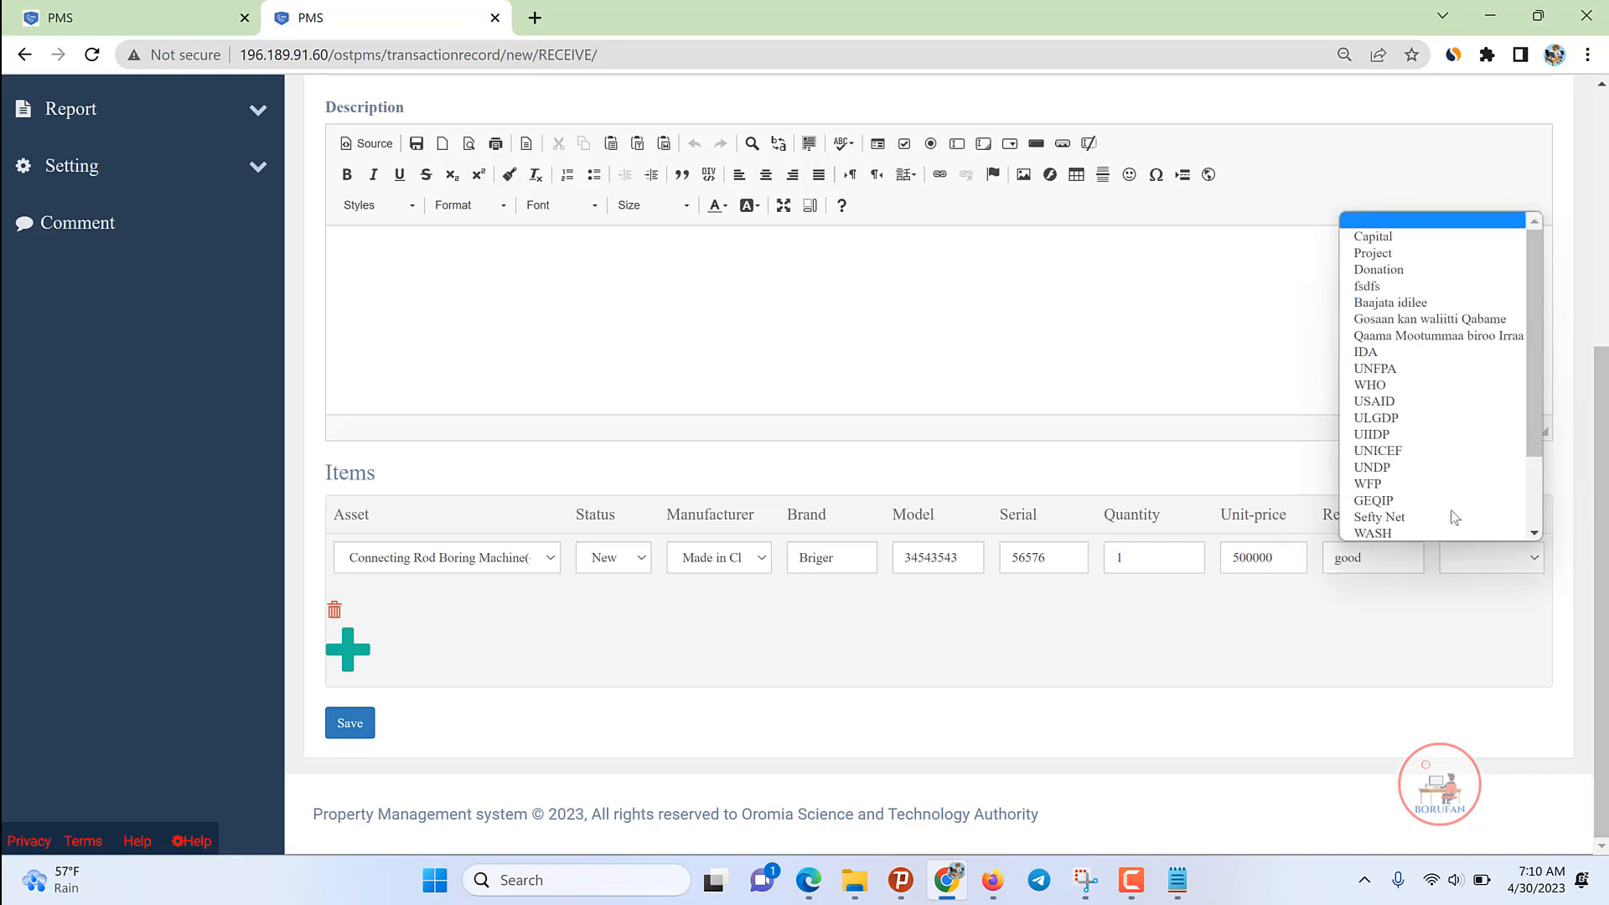
click(1385, 254)
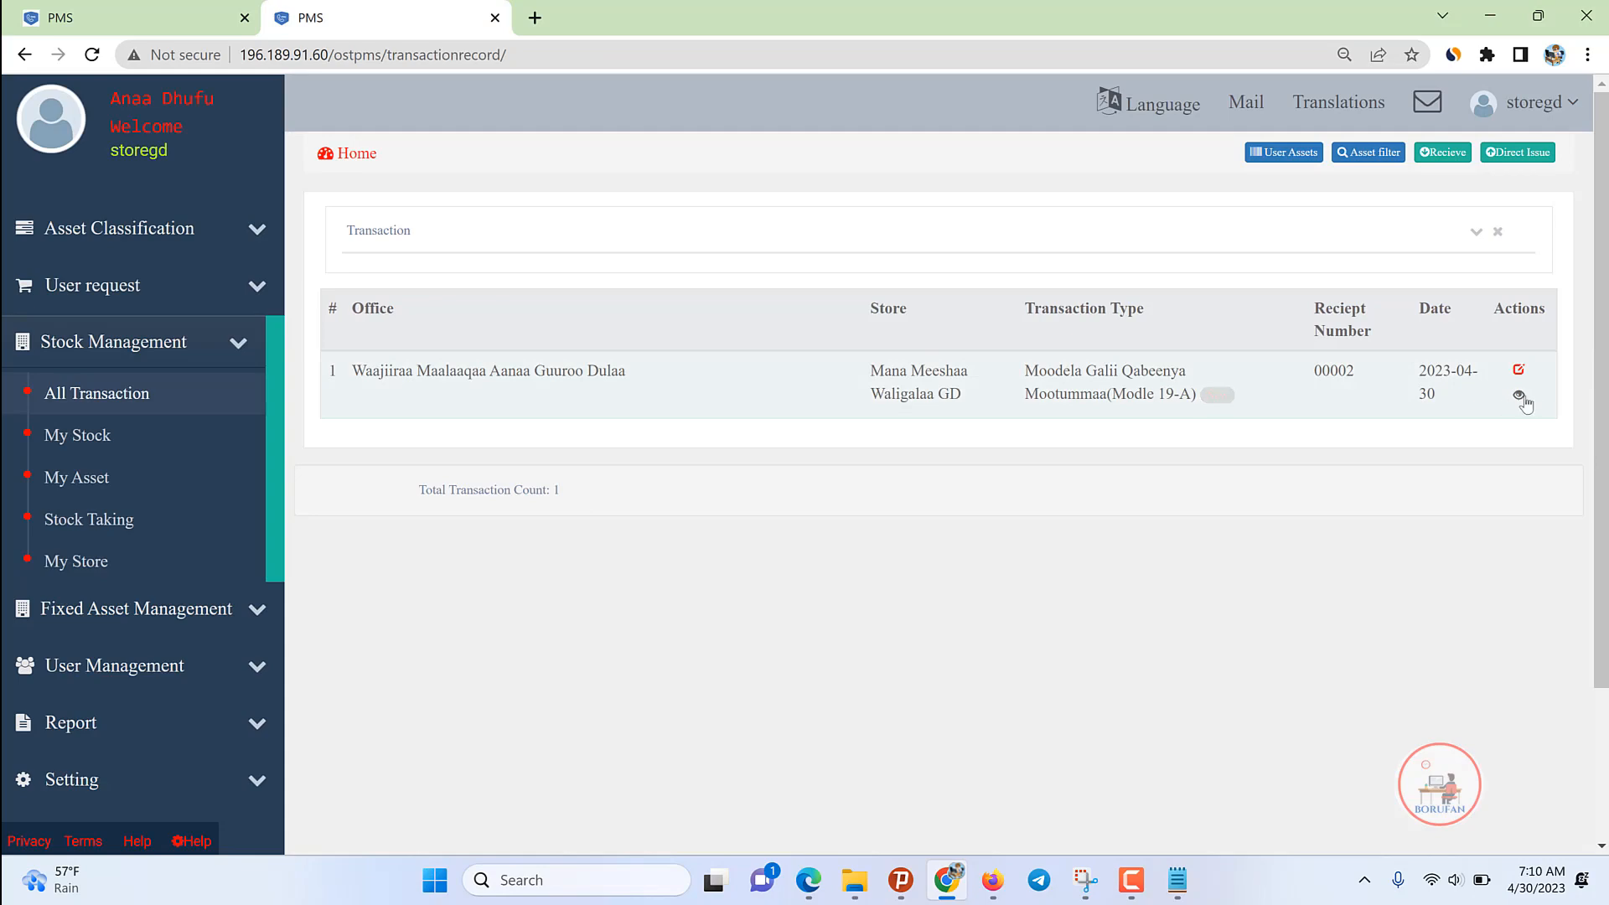
click(1518, 395)
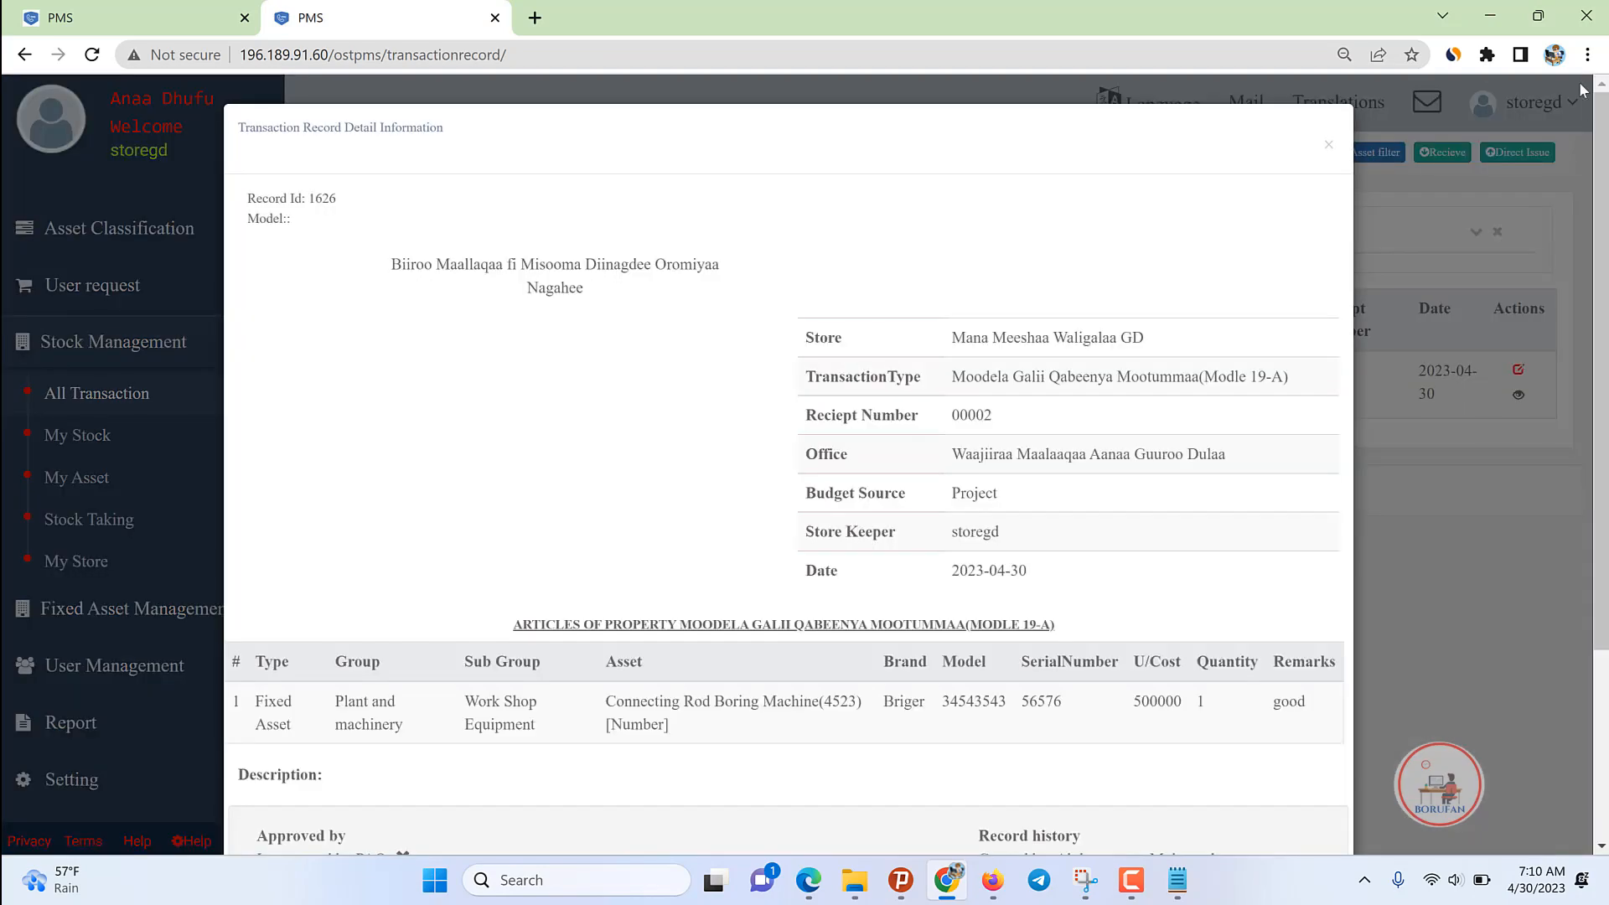
scroll(1012, 672, down, 3)
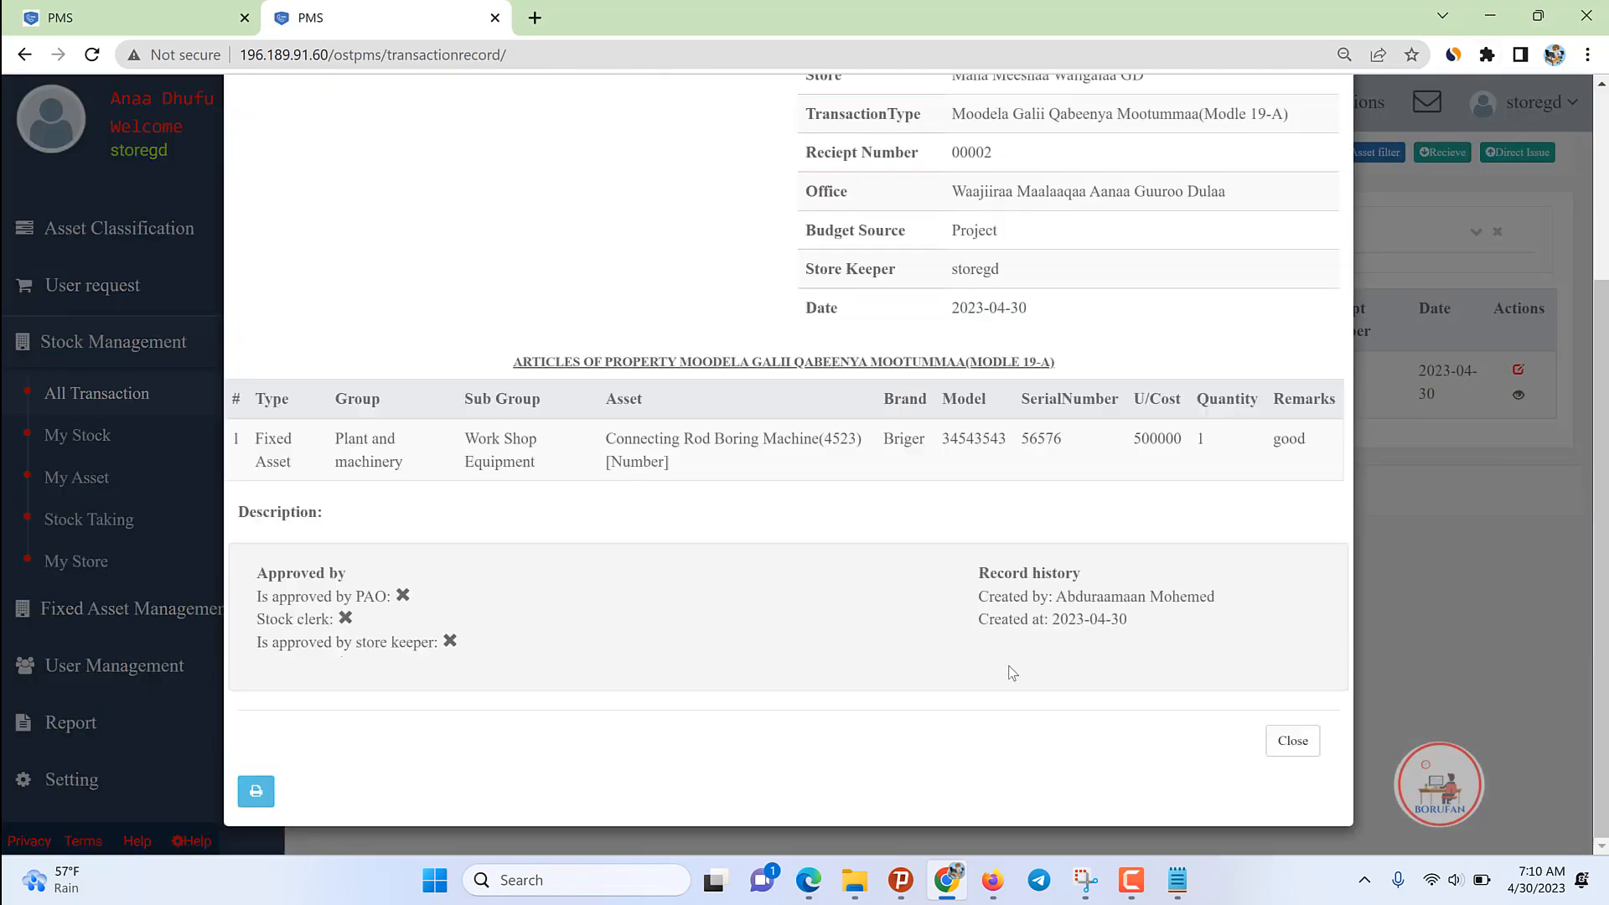
click(1294, 742)
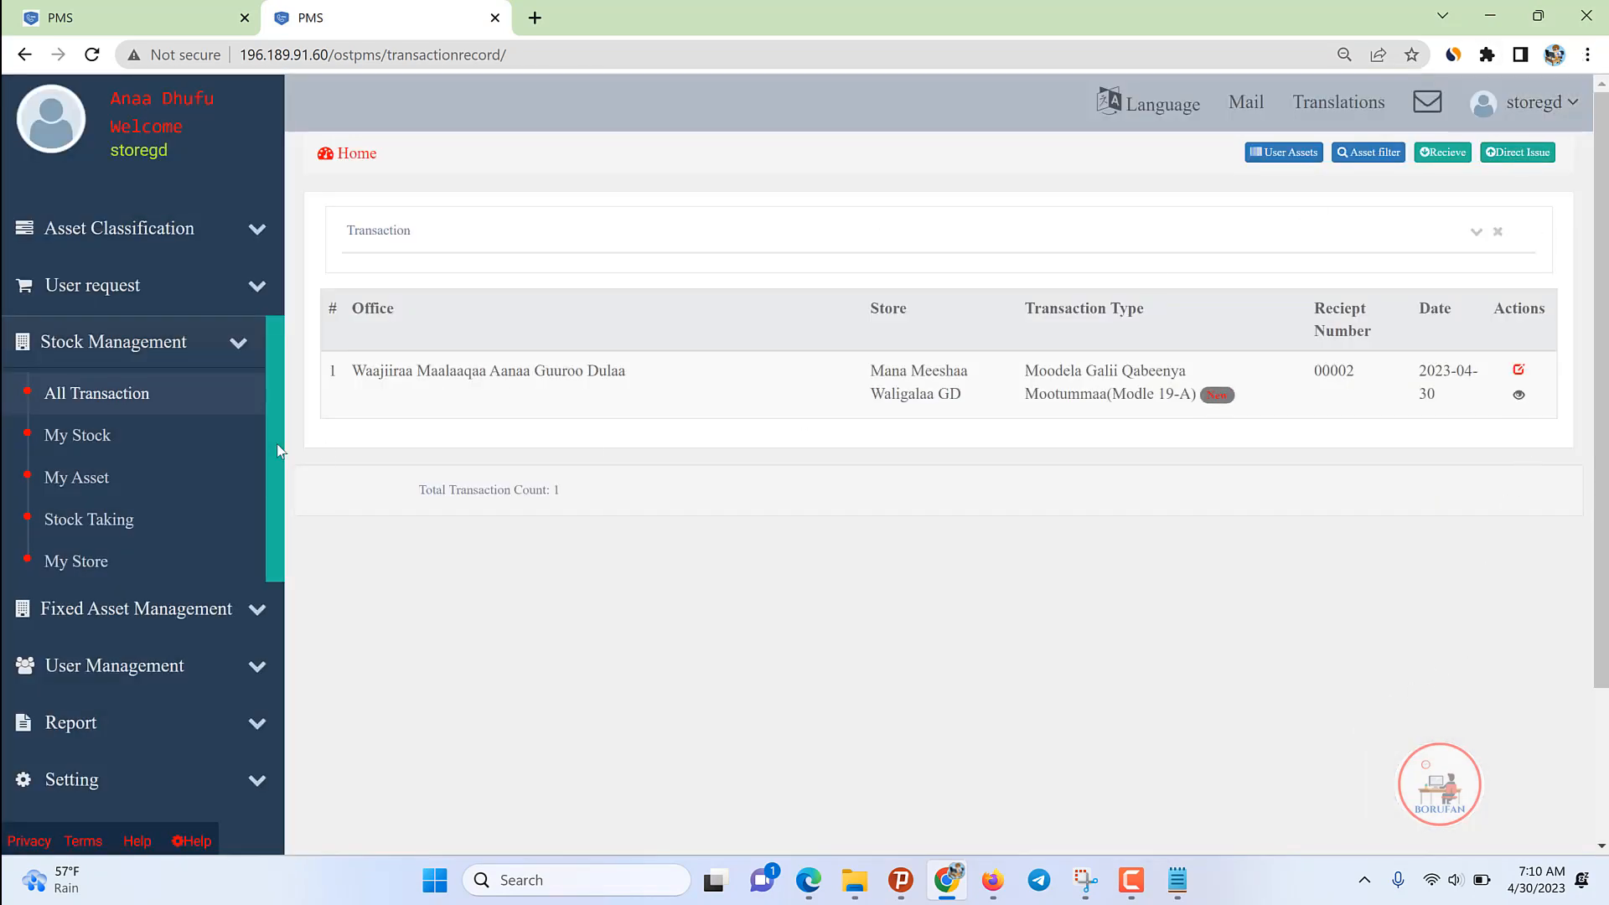
click(167, 345)
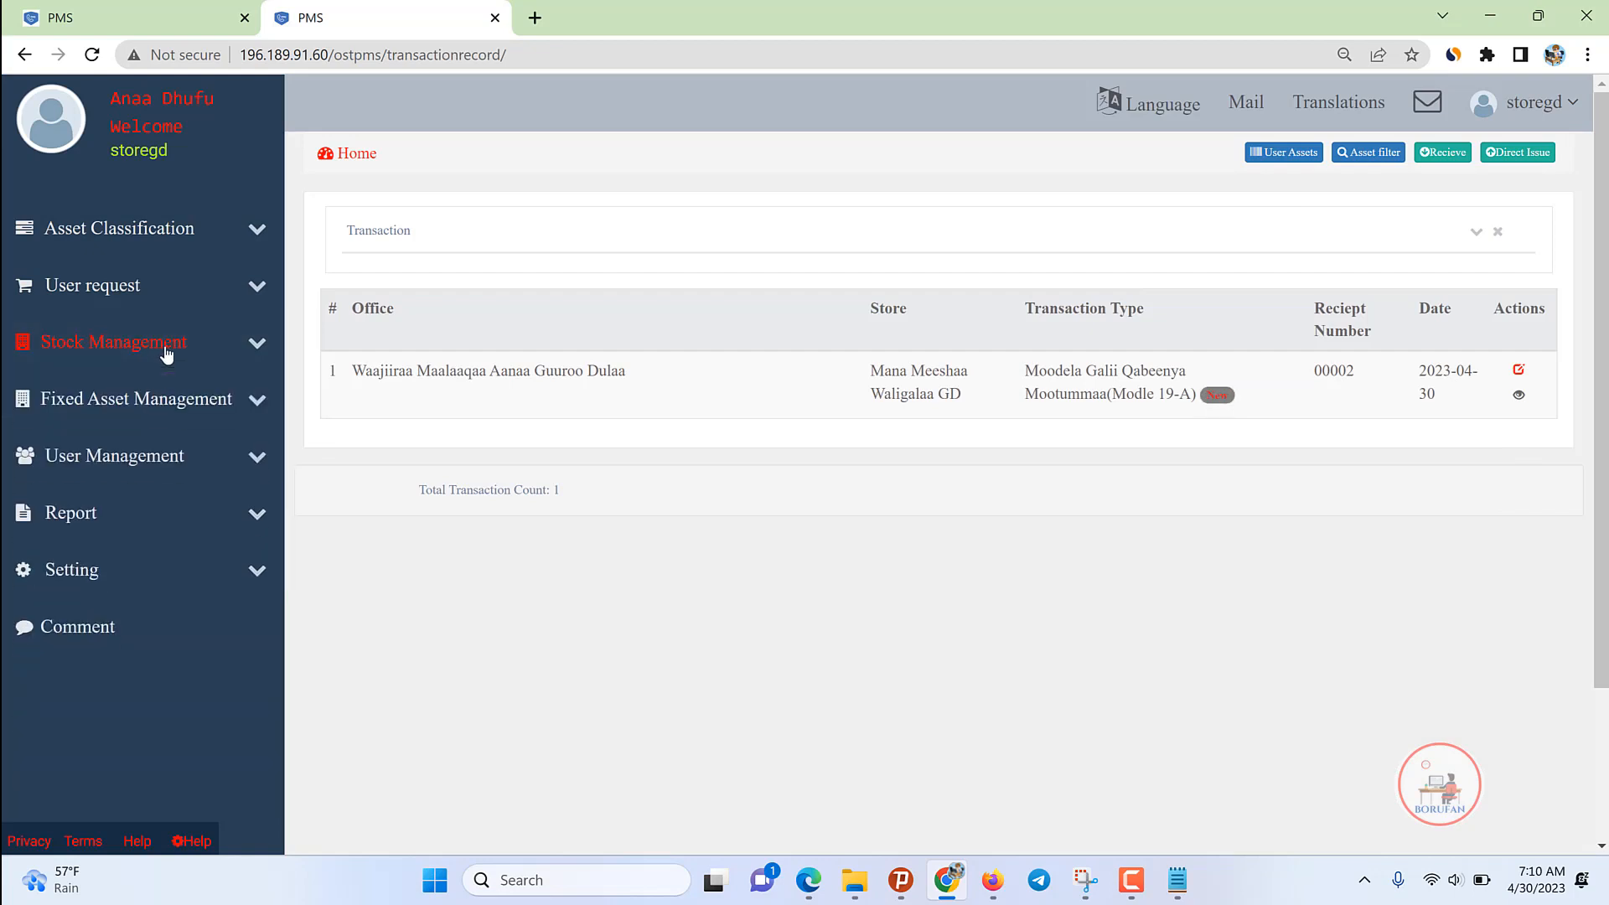
click(167, 346)
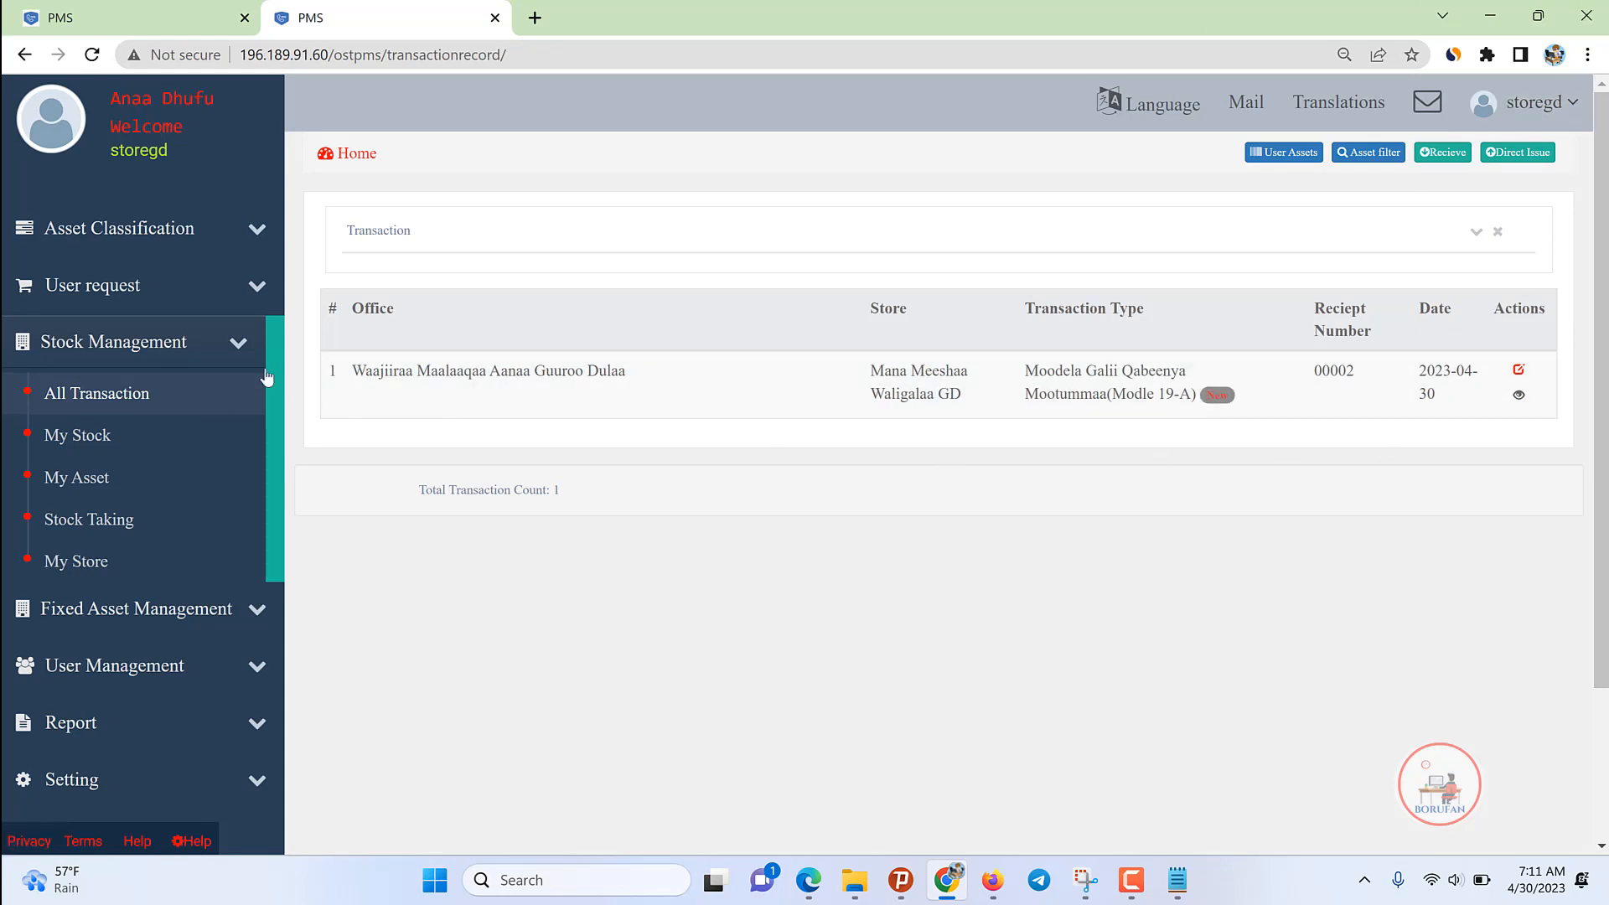
click(86, 437)
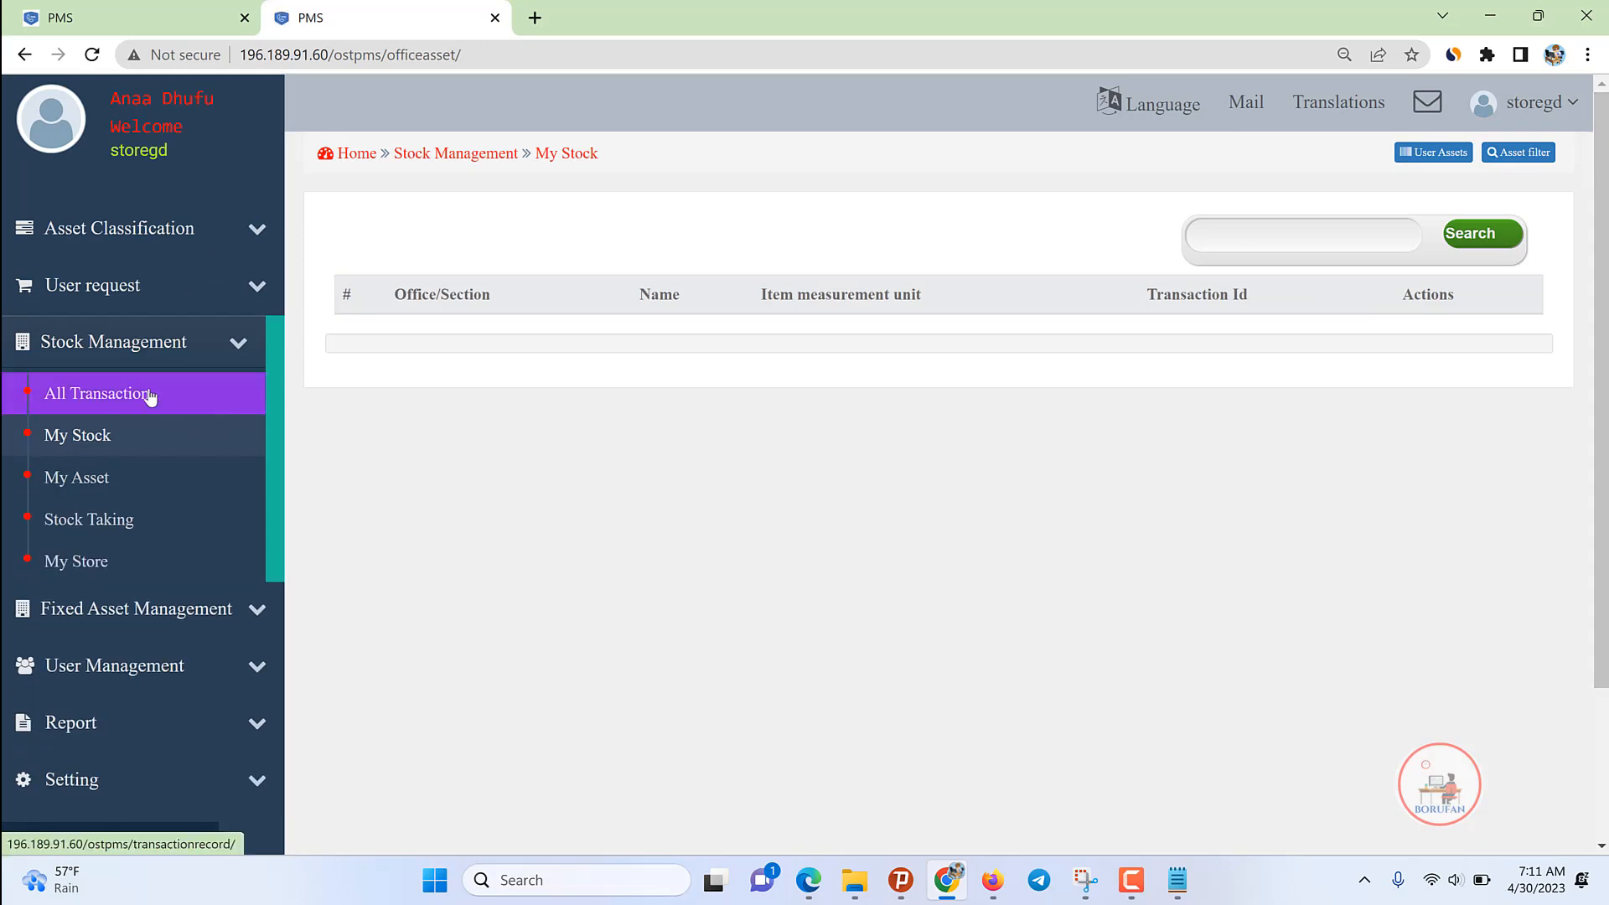
click(149, 396)
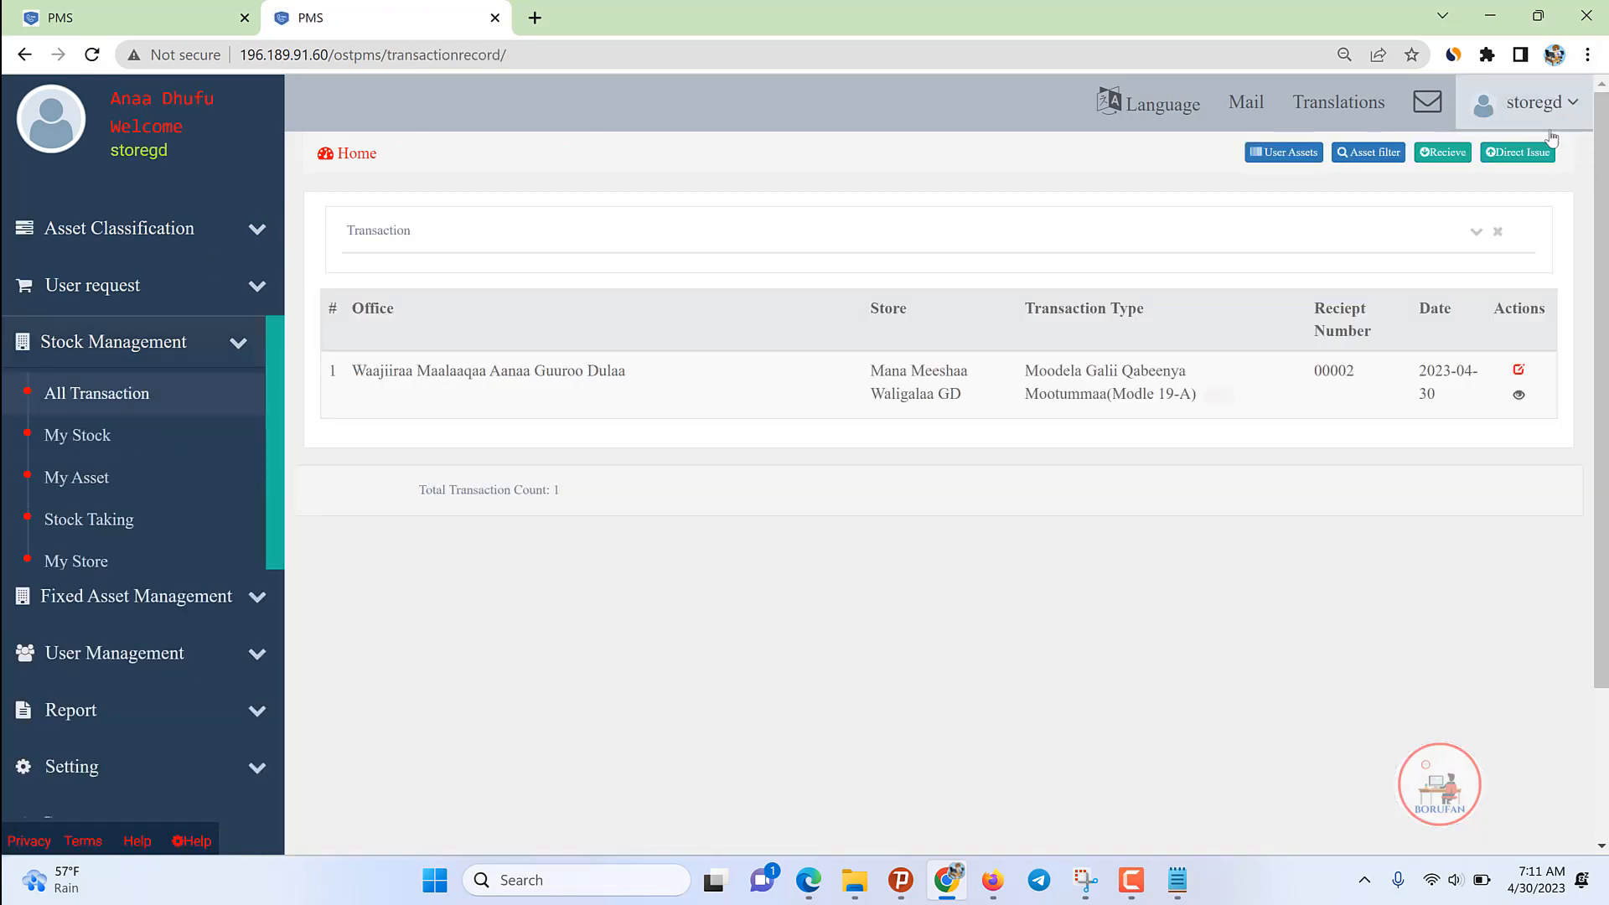
click(1542, 109)
Step: Switch from the store keeper to the PAO account using the saved login
click(1558, 279)
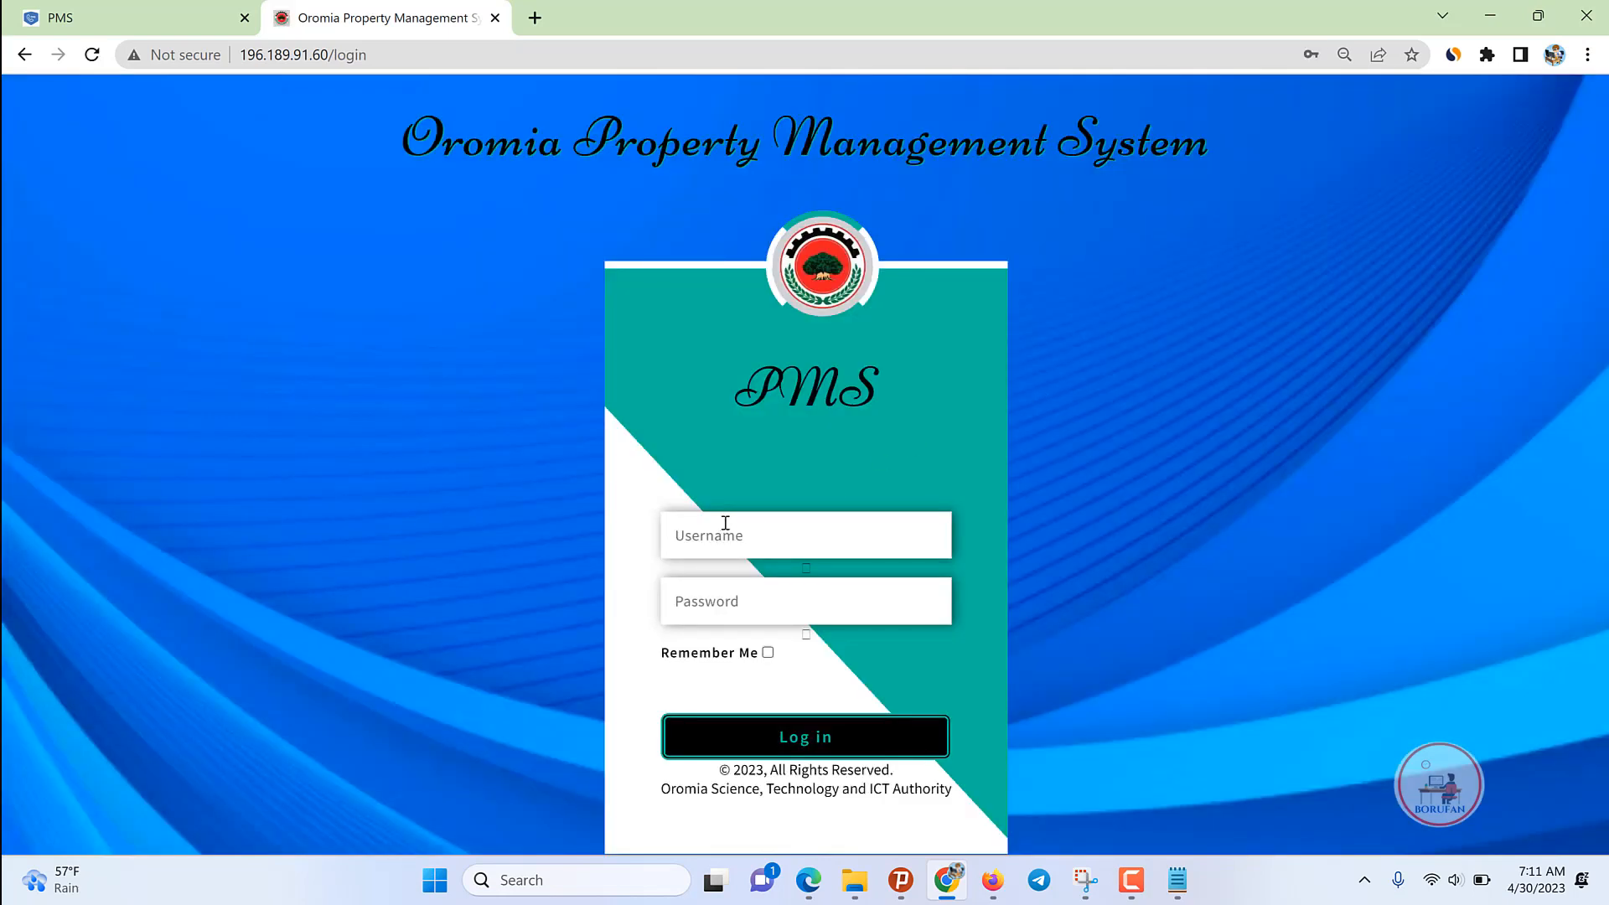
click(726, 523)
text(p)
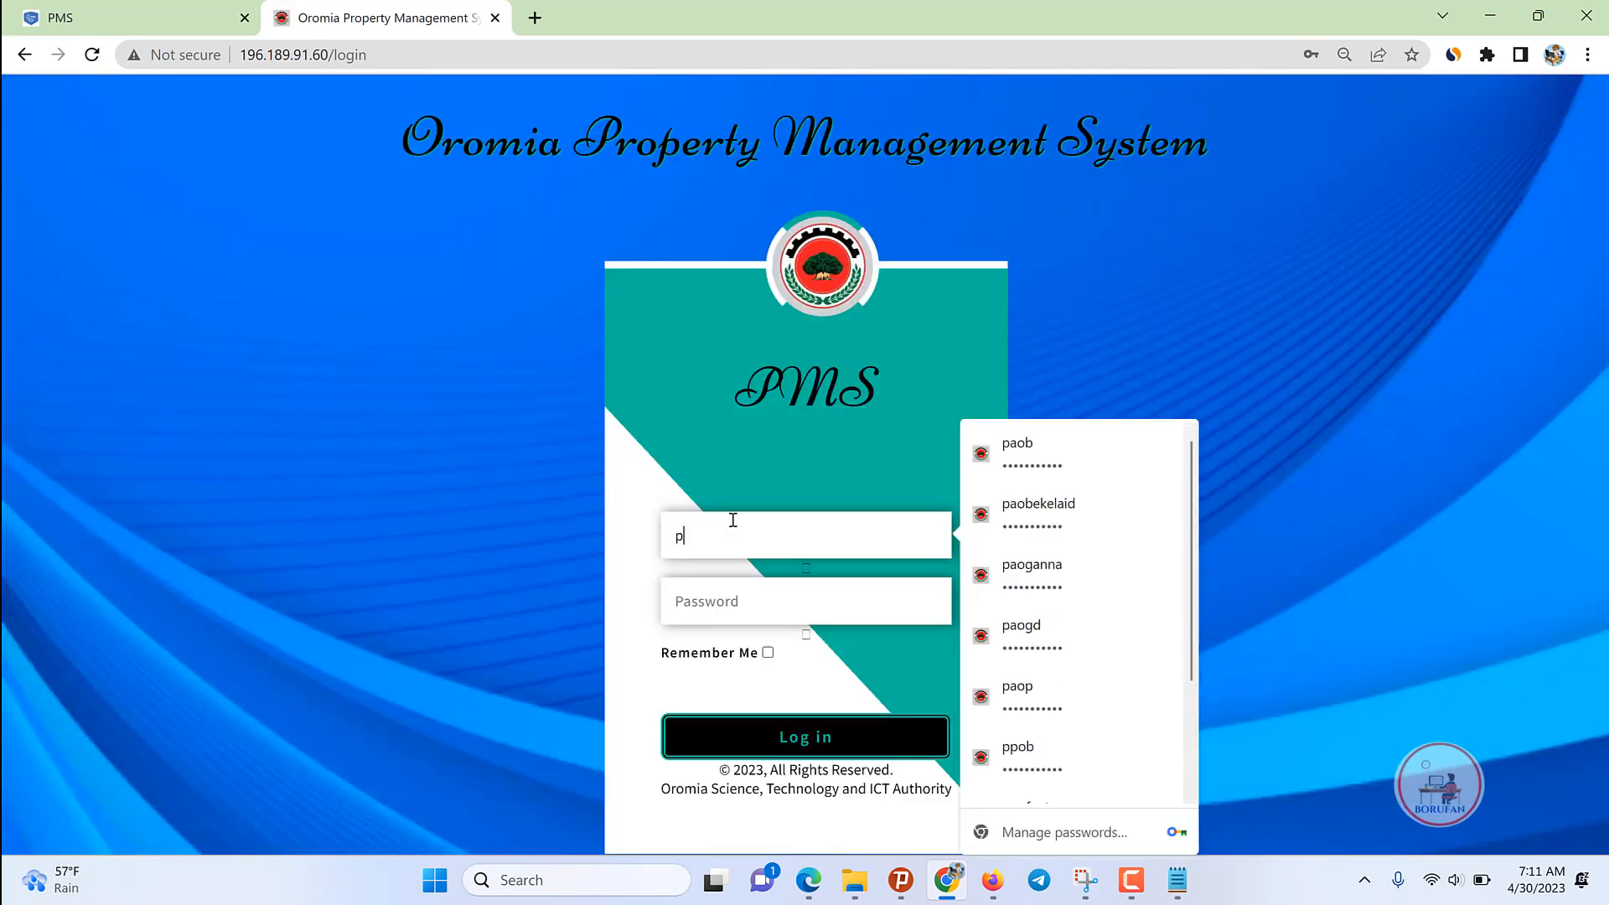
text(ao)
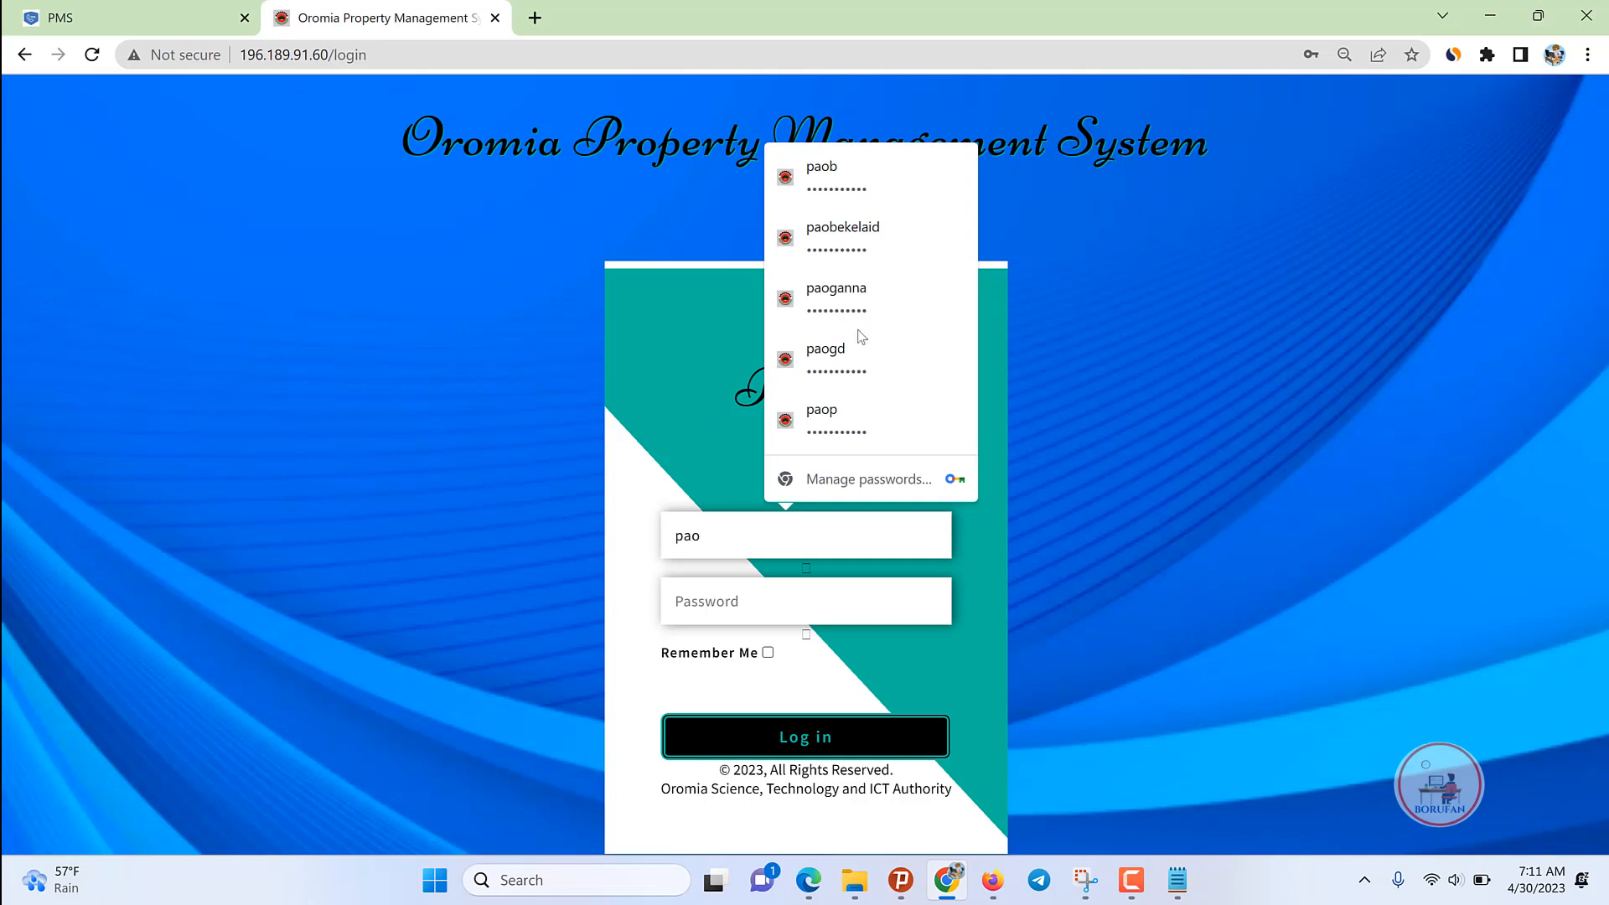
key(Down)
key(Down)
key(Down)
key(Down)
key(Return)
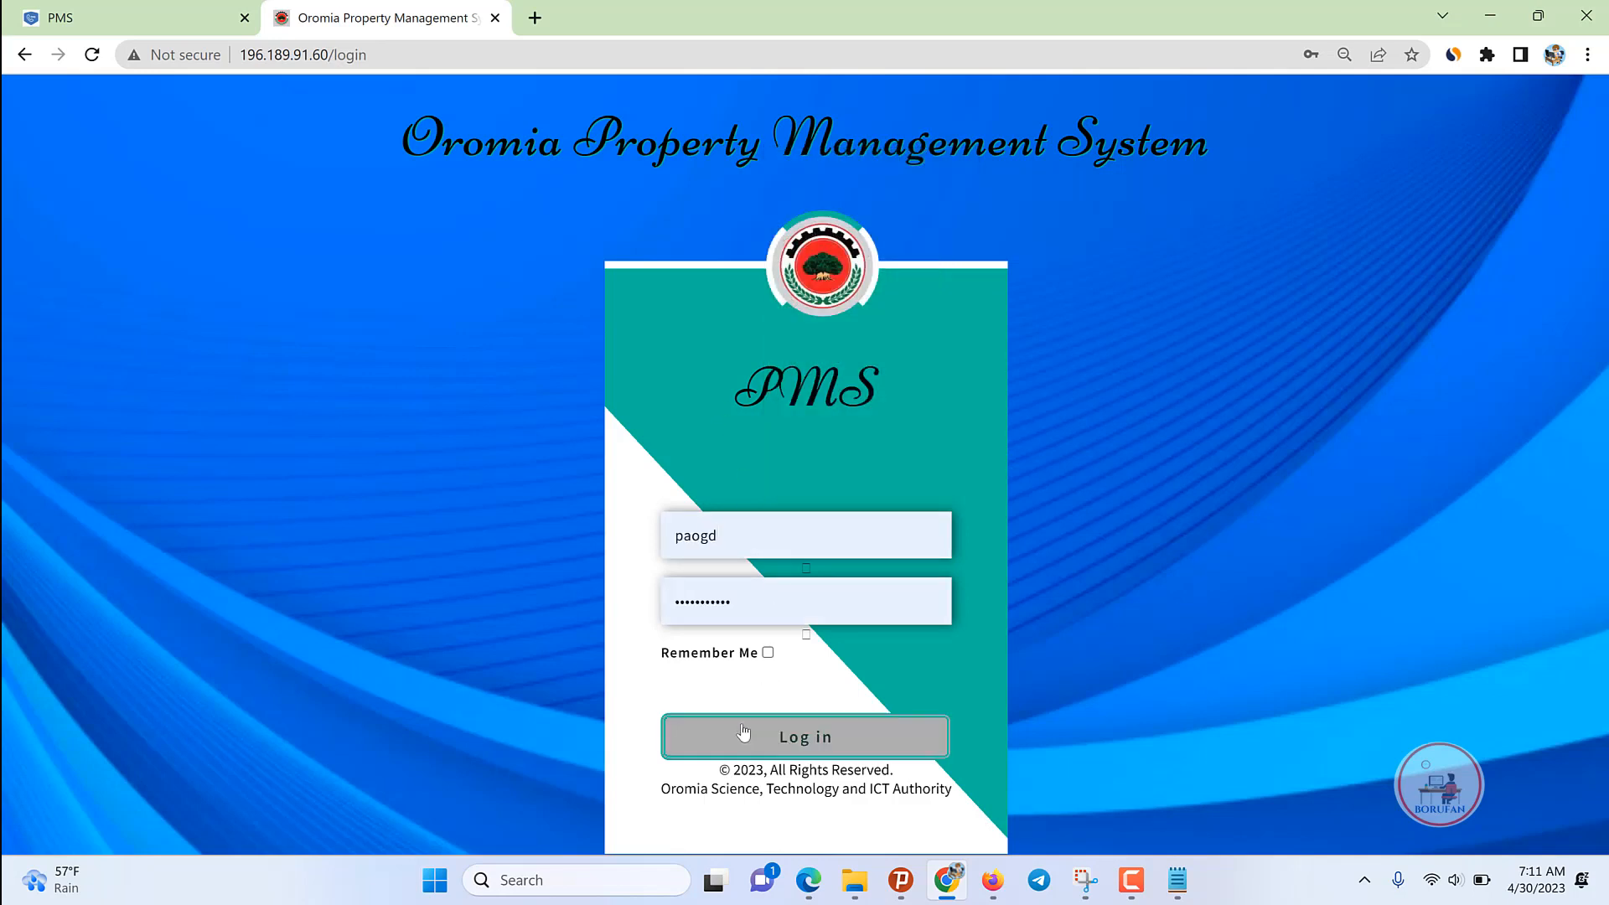
click(743, 731)
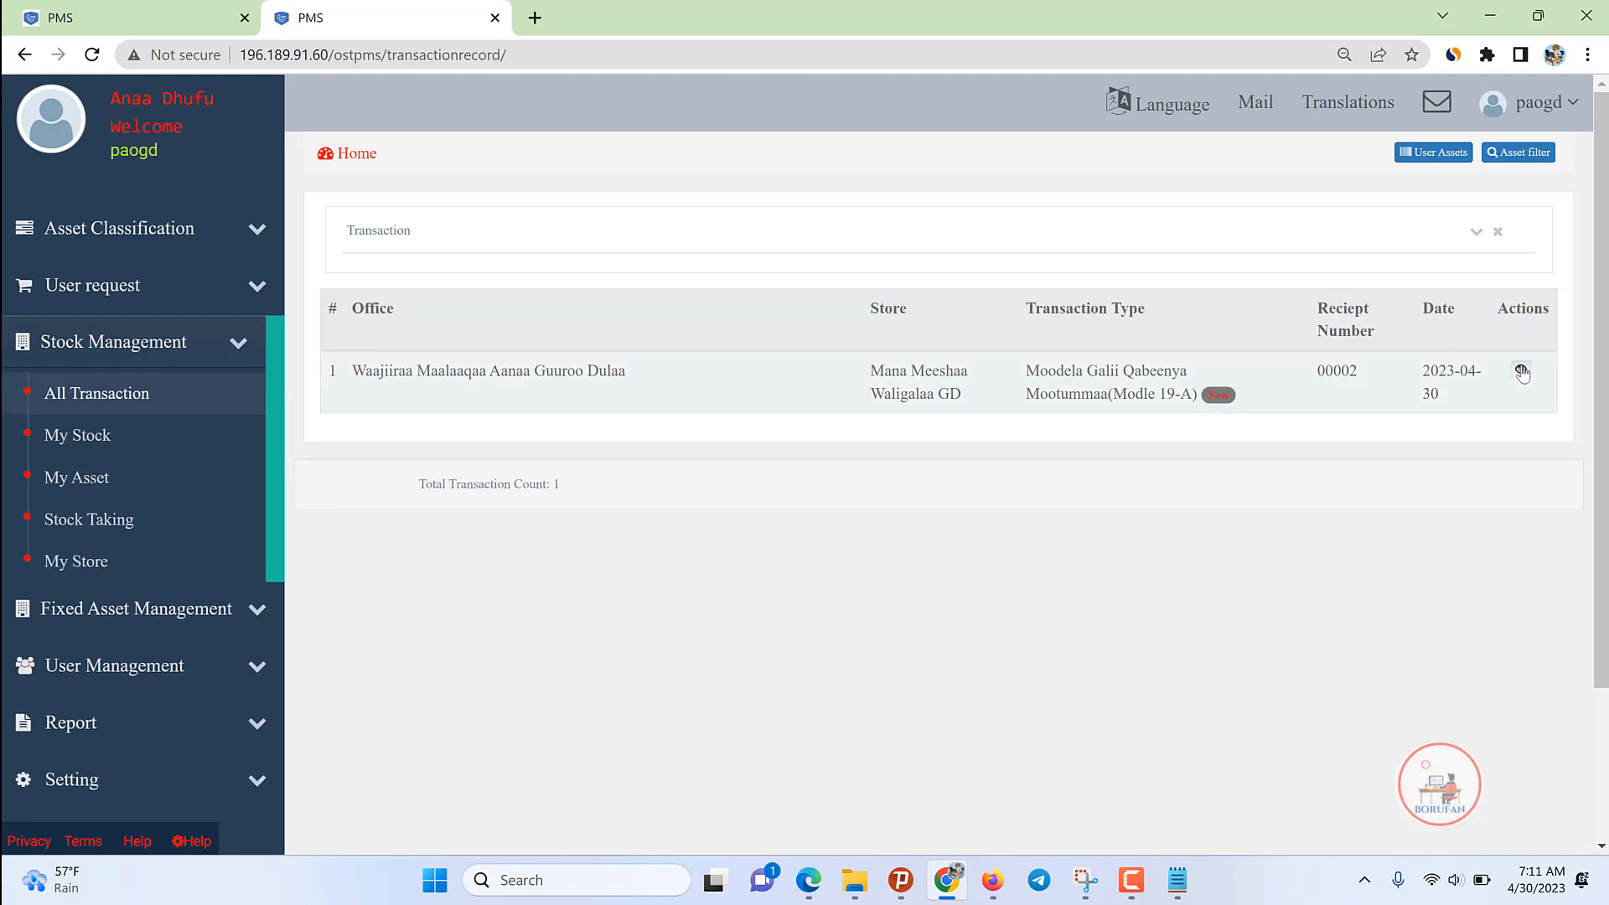
Step: Approve the Model 19-A receipt as the PAO and log out
click(1520, 369)
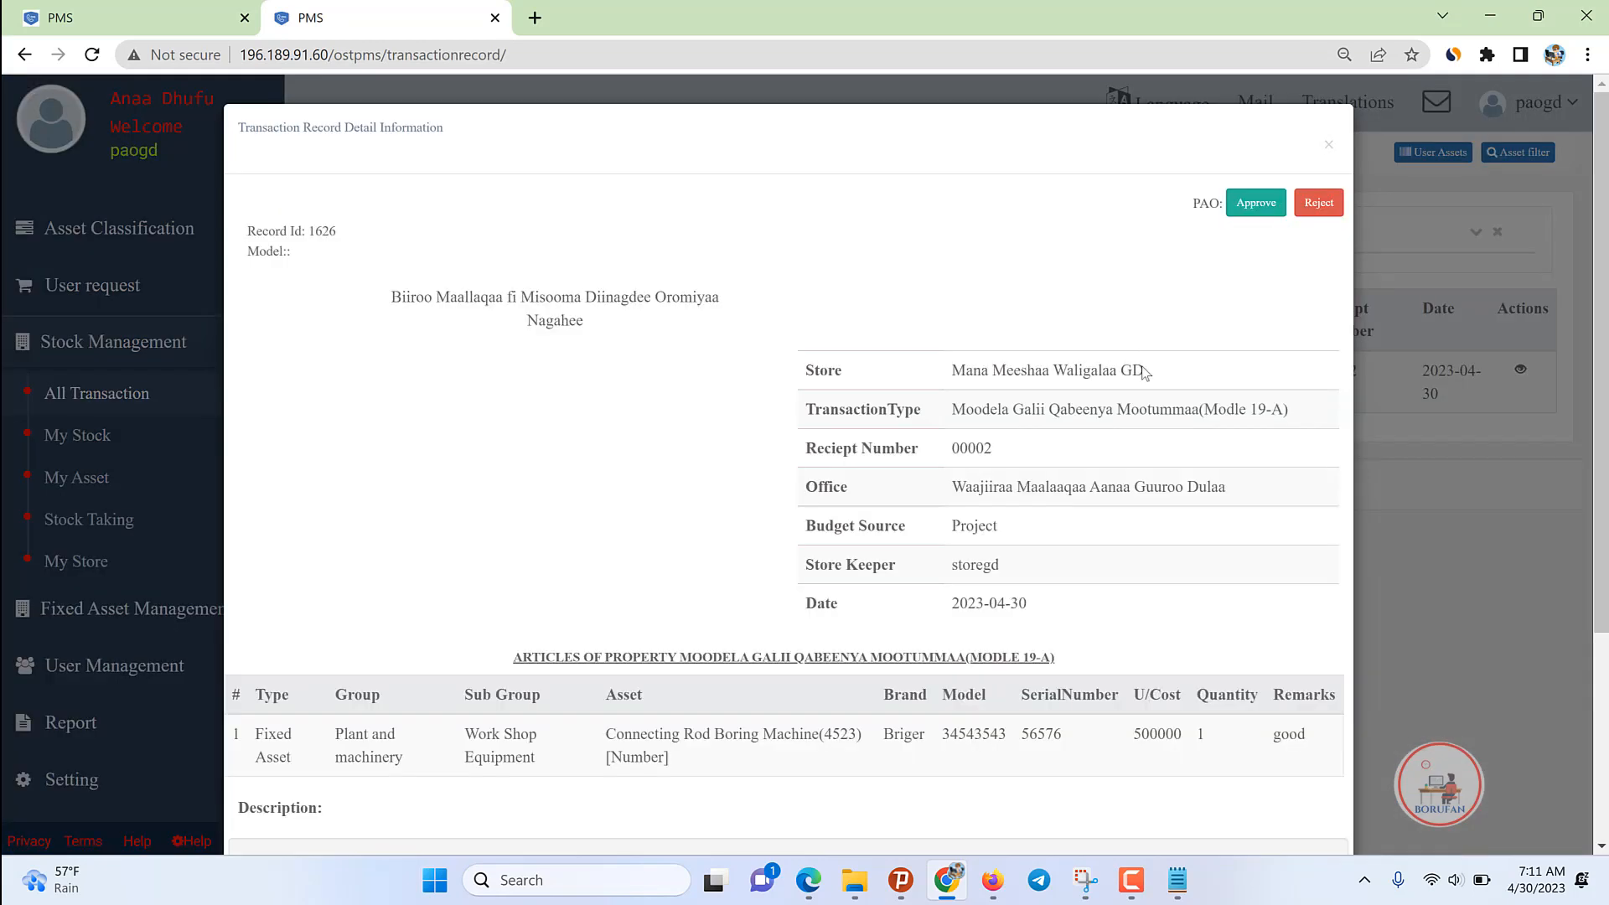
scroll(1254, 204, down, 3)
scroll(1281, 155, up, 3)
click(1255, 205)
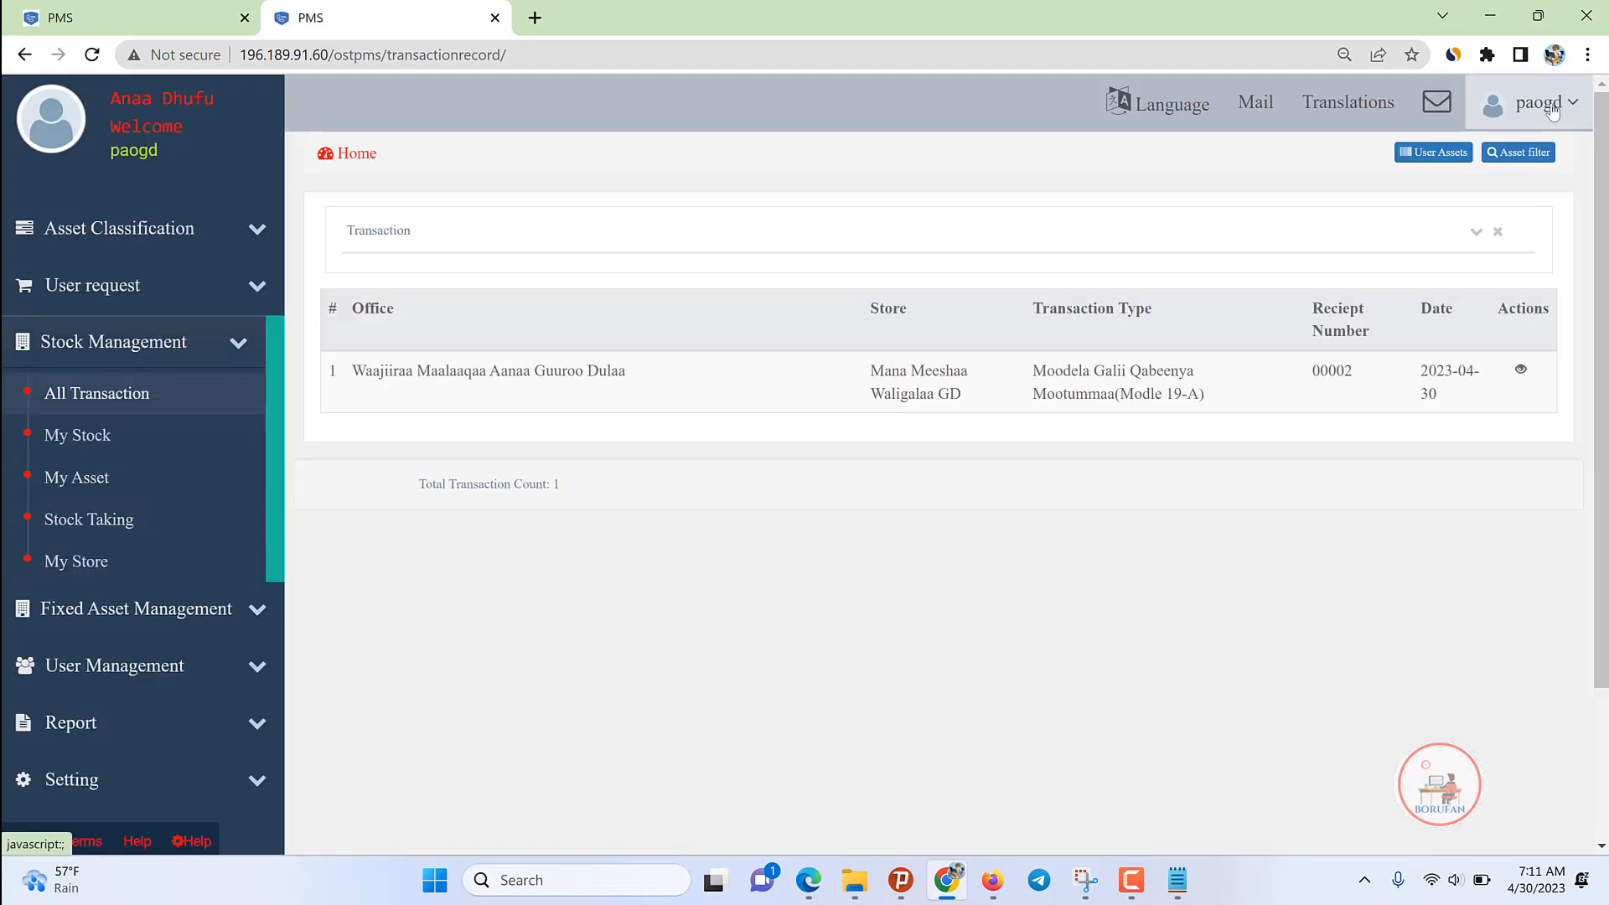
click(1572, 102)
click(1476, 280)
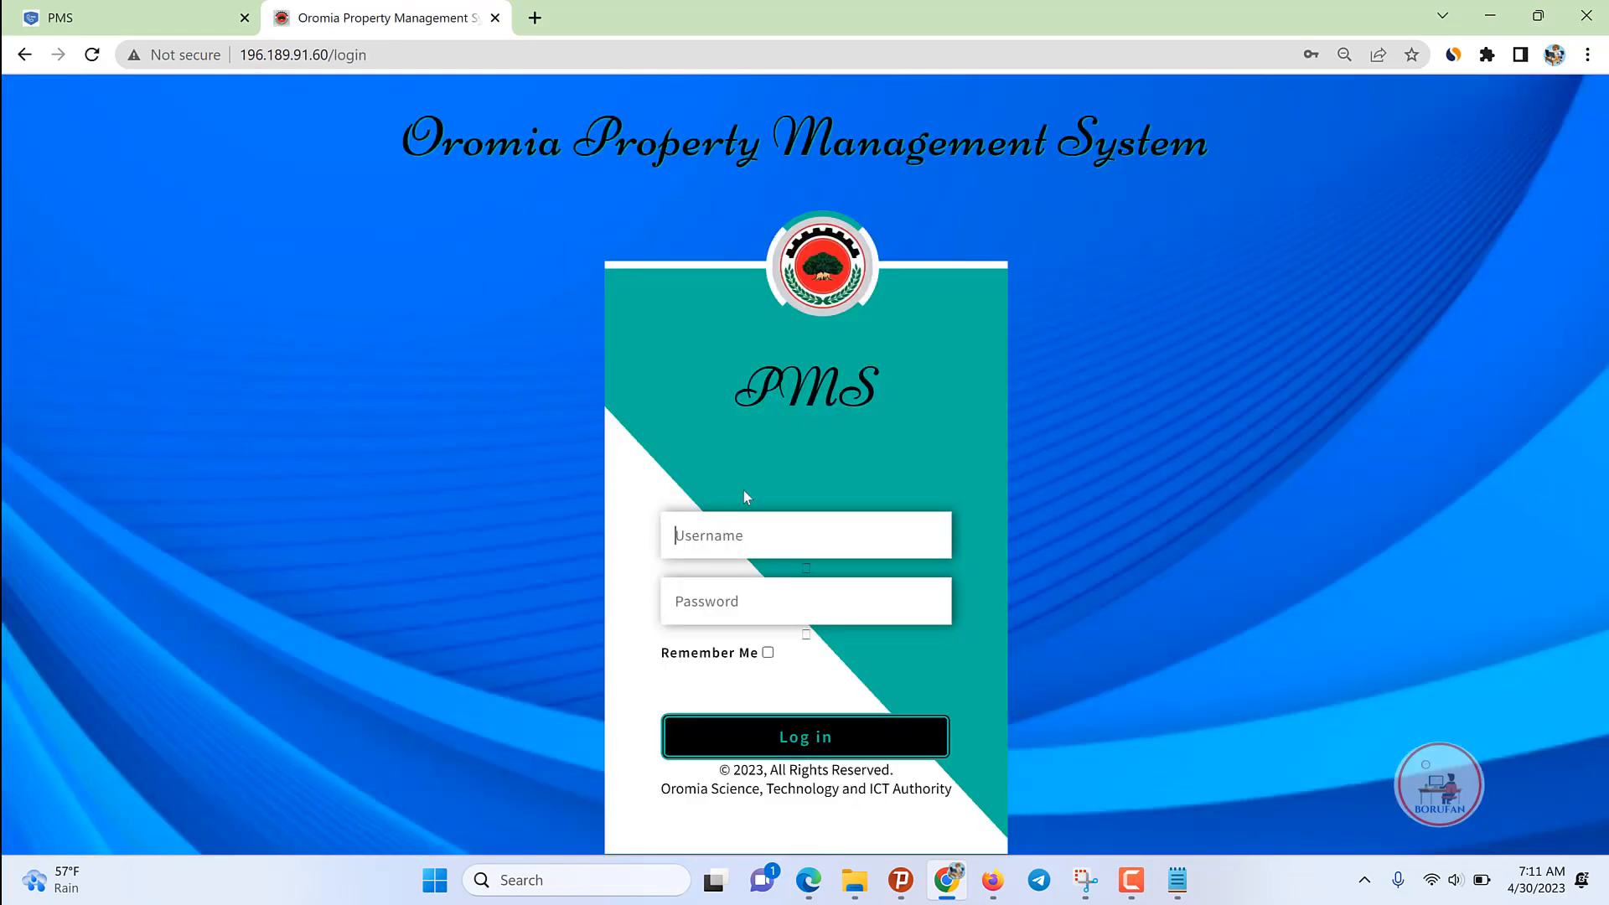
Step: Log in as the stock clerk and approve the Model 19-A receipt
text(clerkgd)
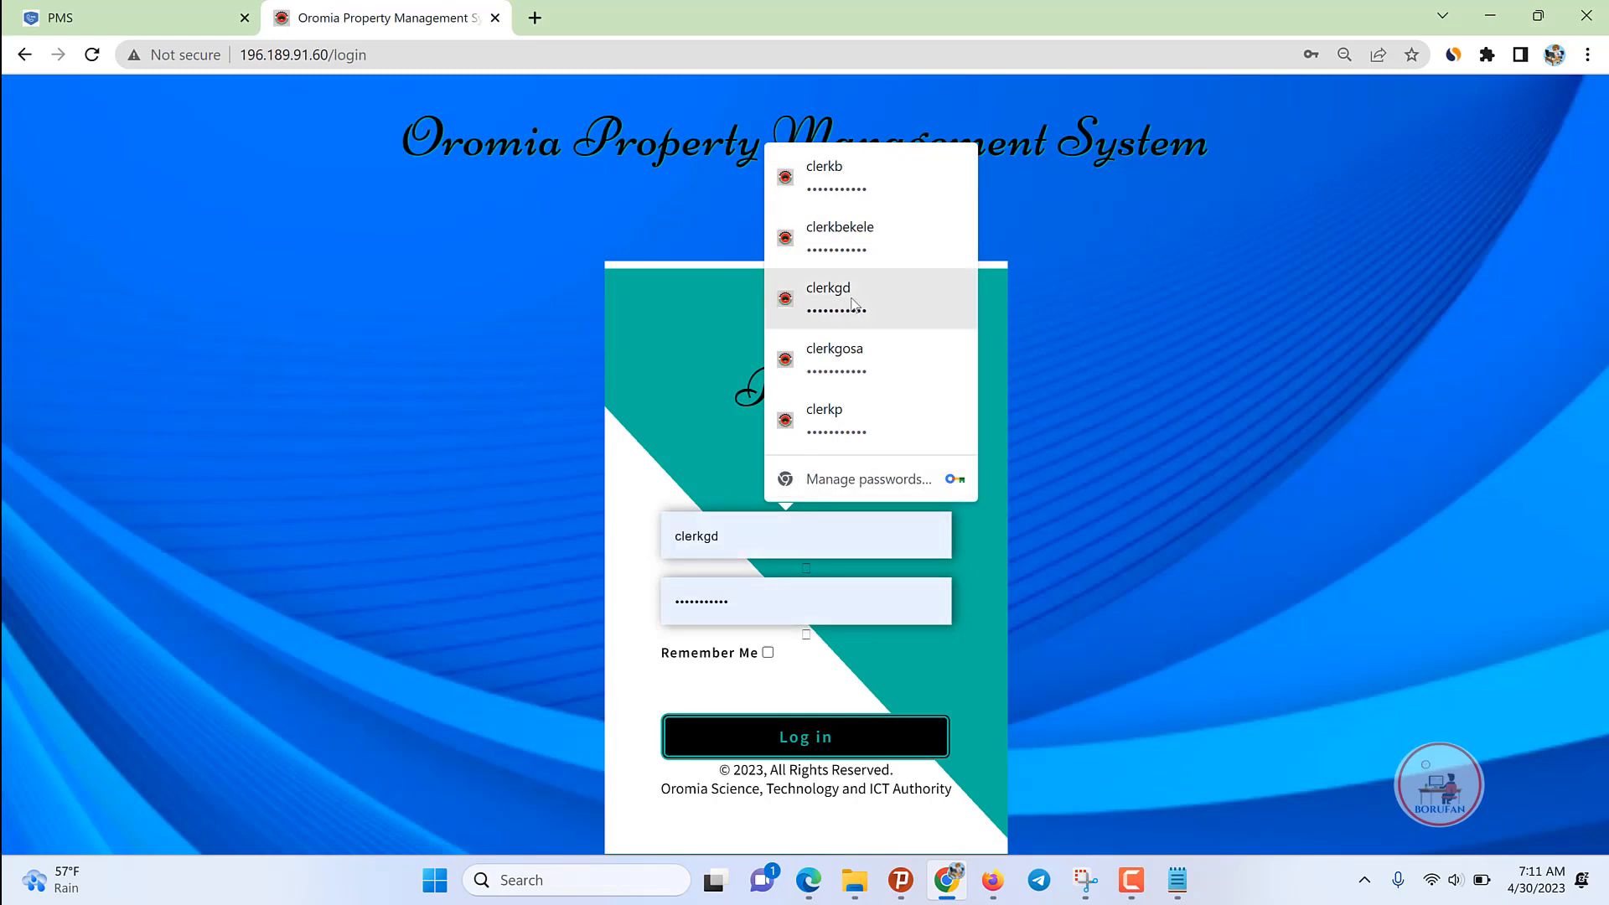
click(851, 300)
click(827, 752)
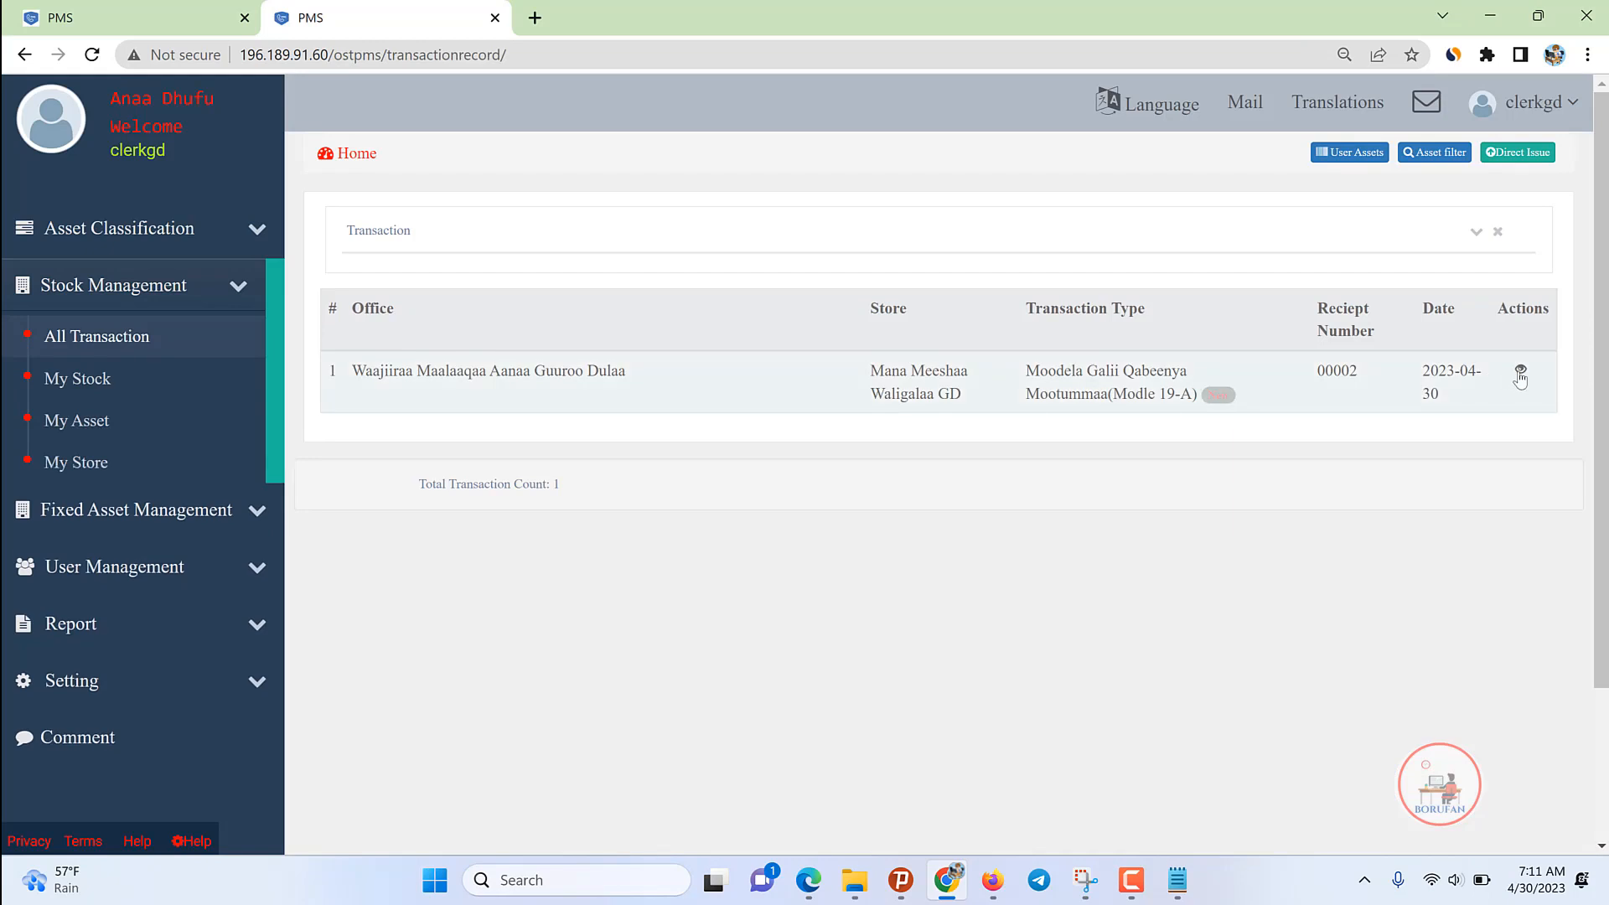
click(1519, 369)
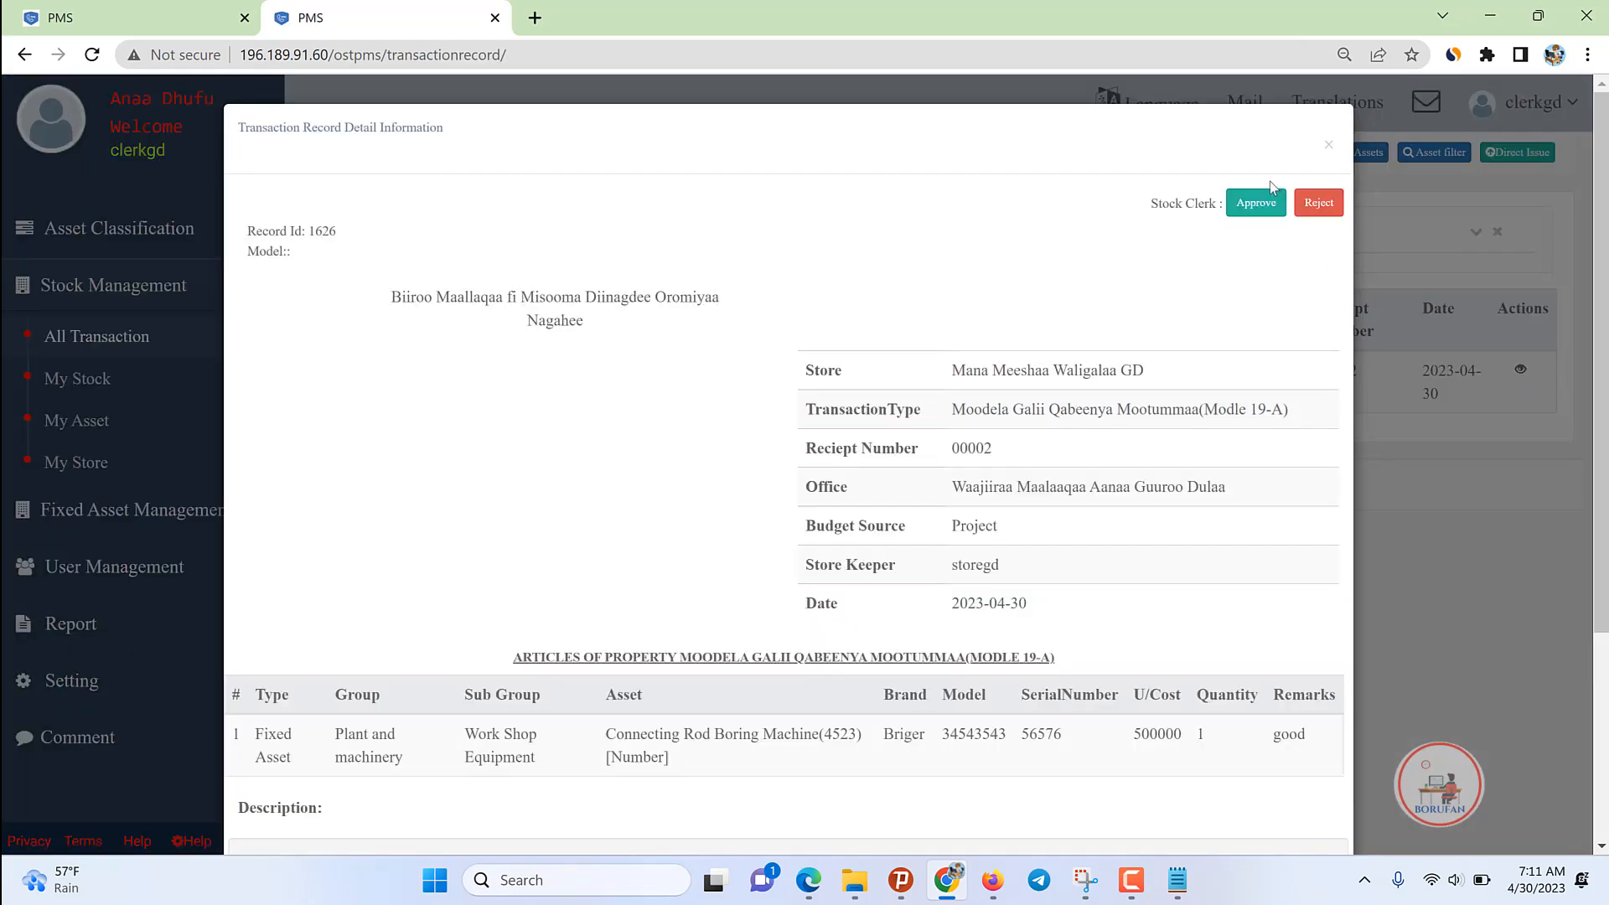
click(1256, 203)
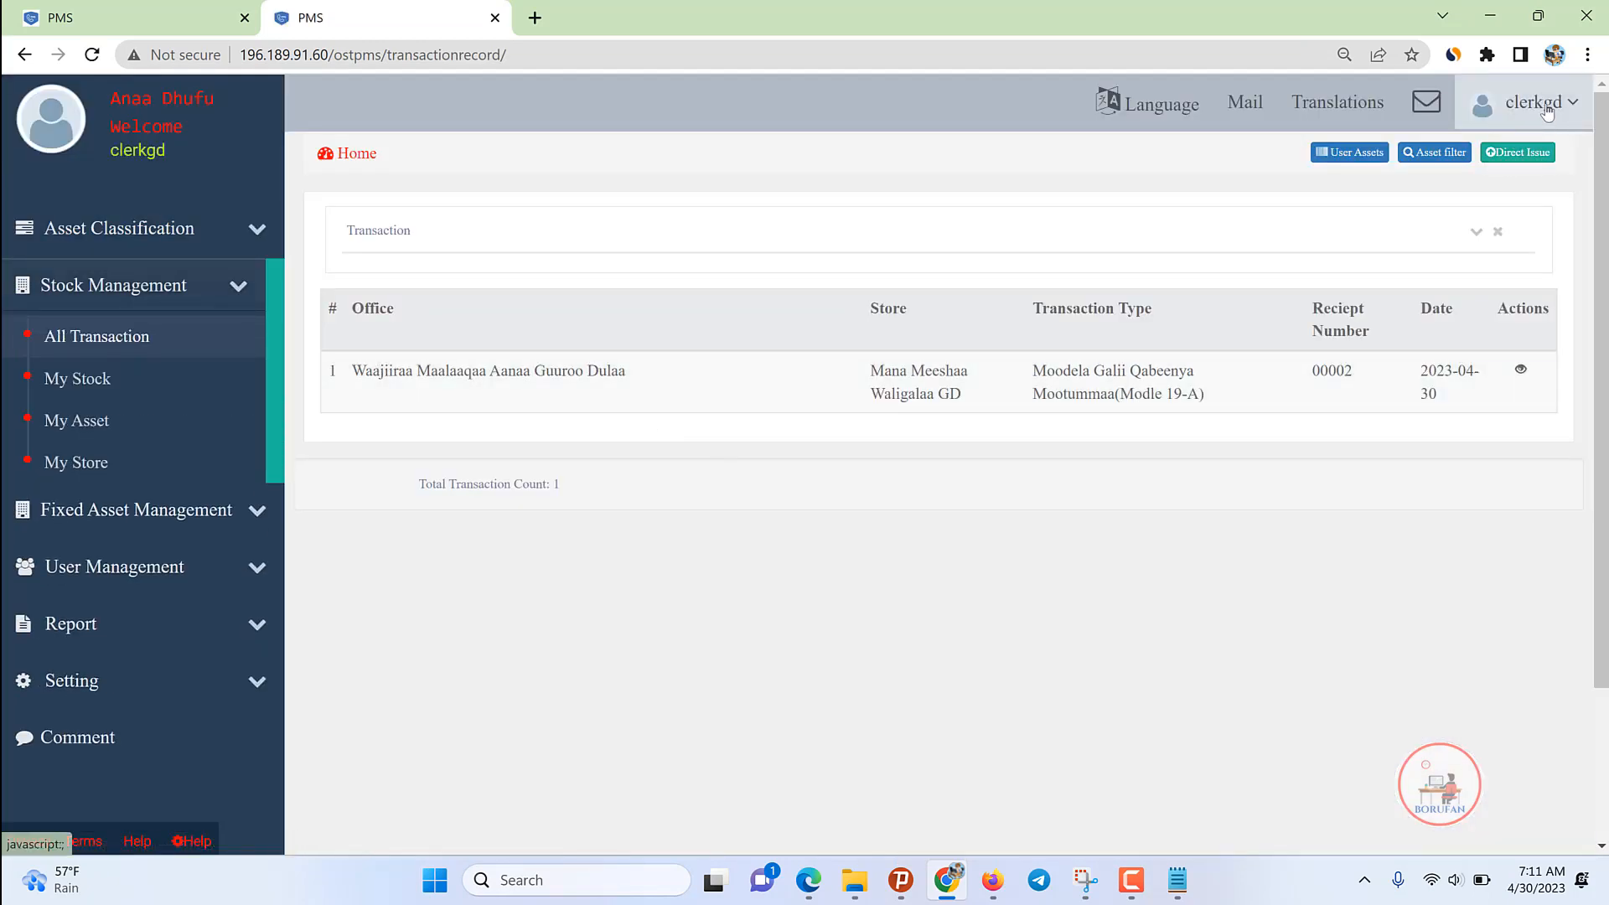
click(1547, 112)
Step: Switch from the stock clerk to the store keeper account via its saved login
click(1552, 278)
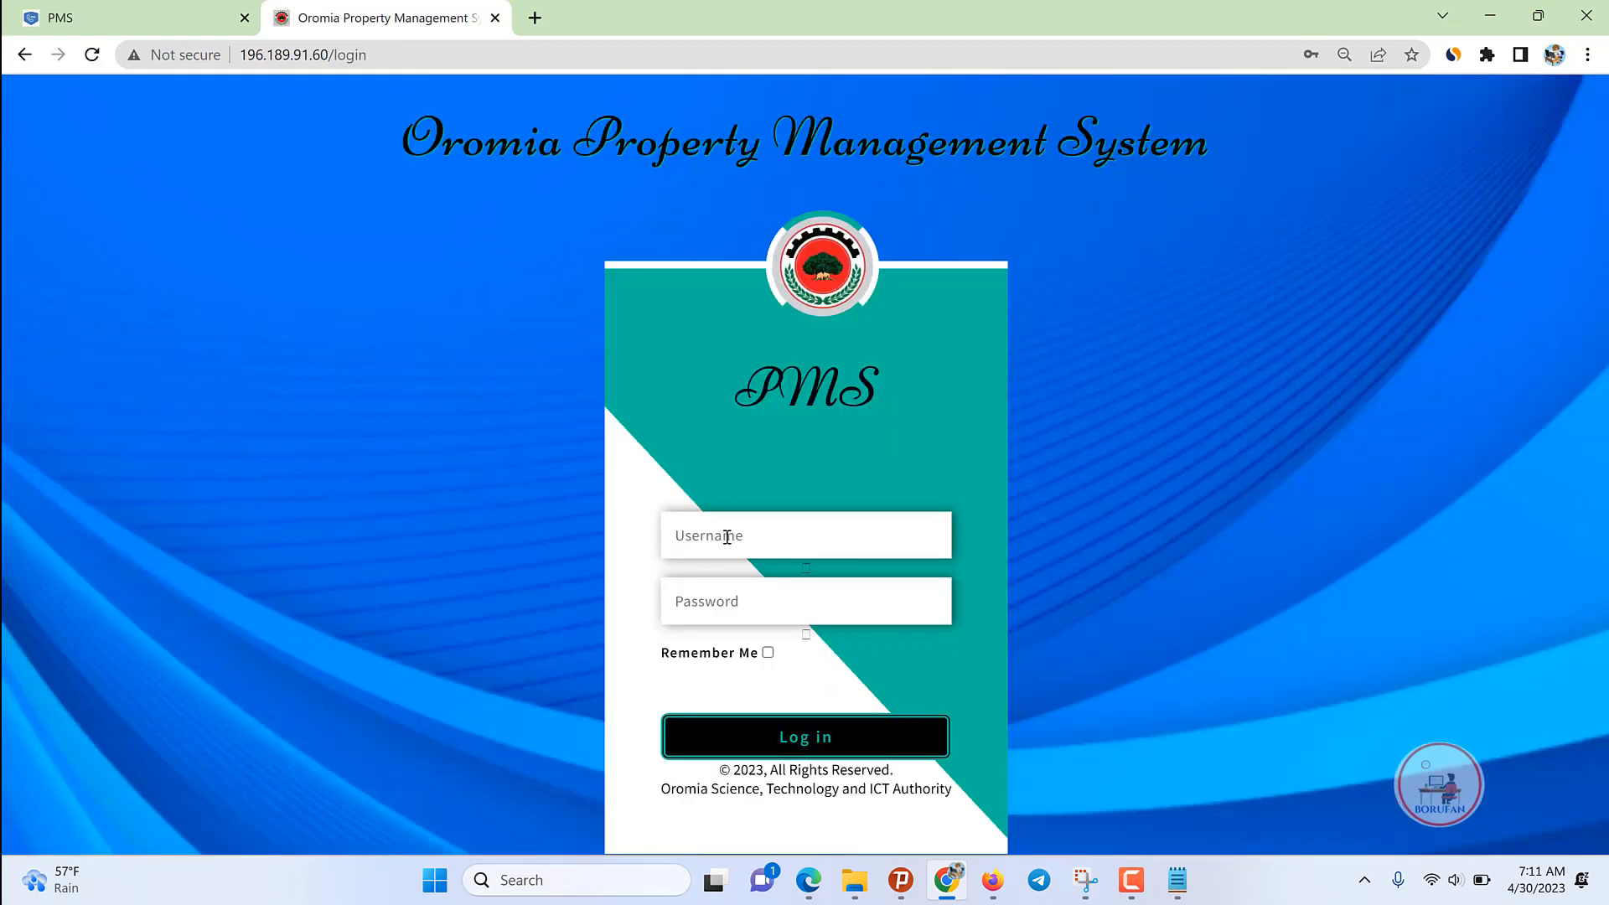
click(727, 536)
text(sto)
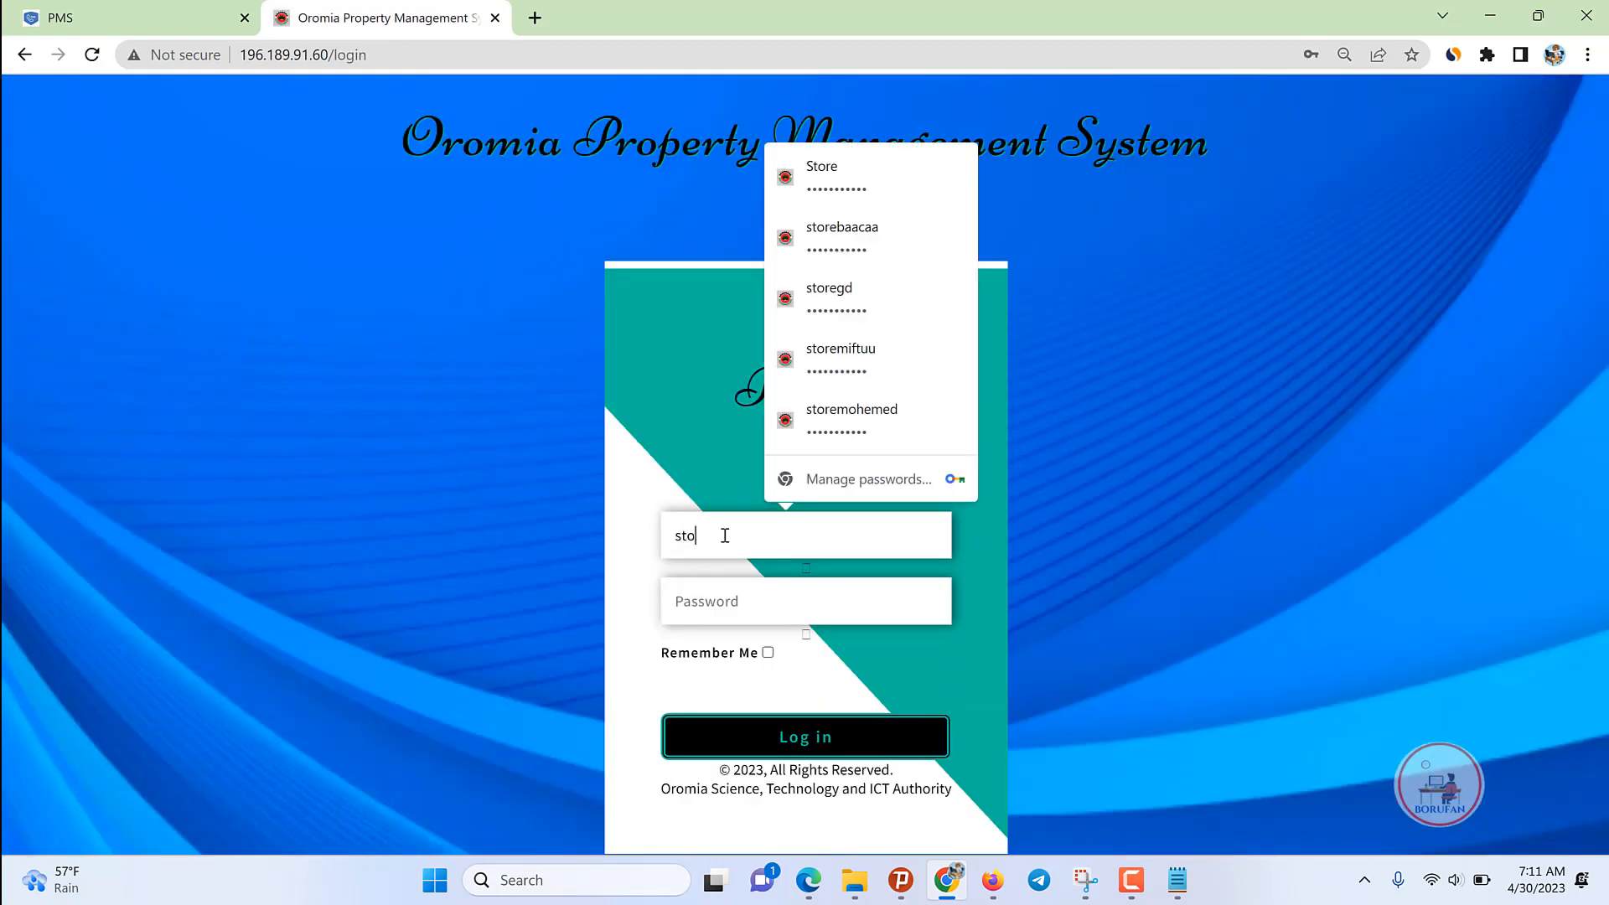
text(eregd)
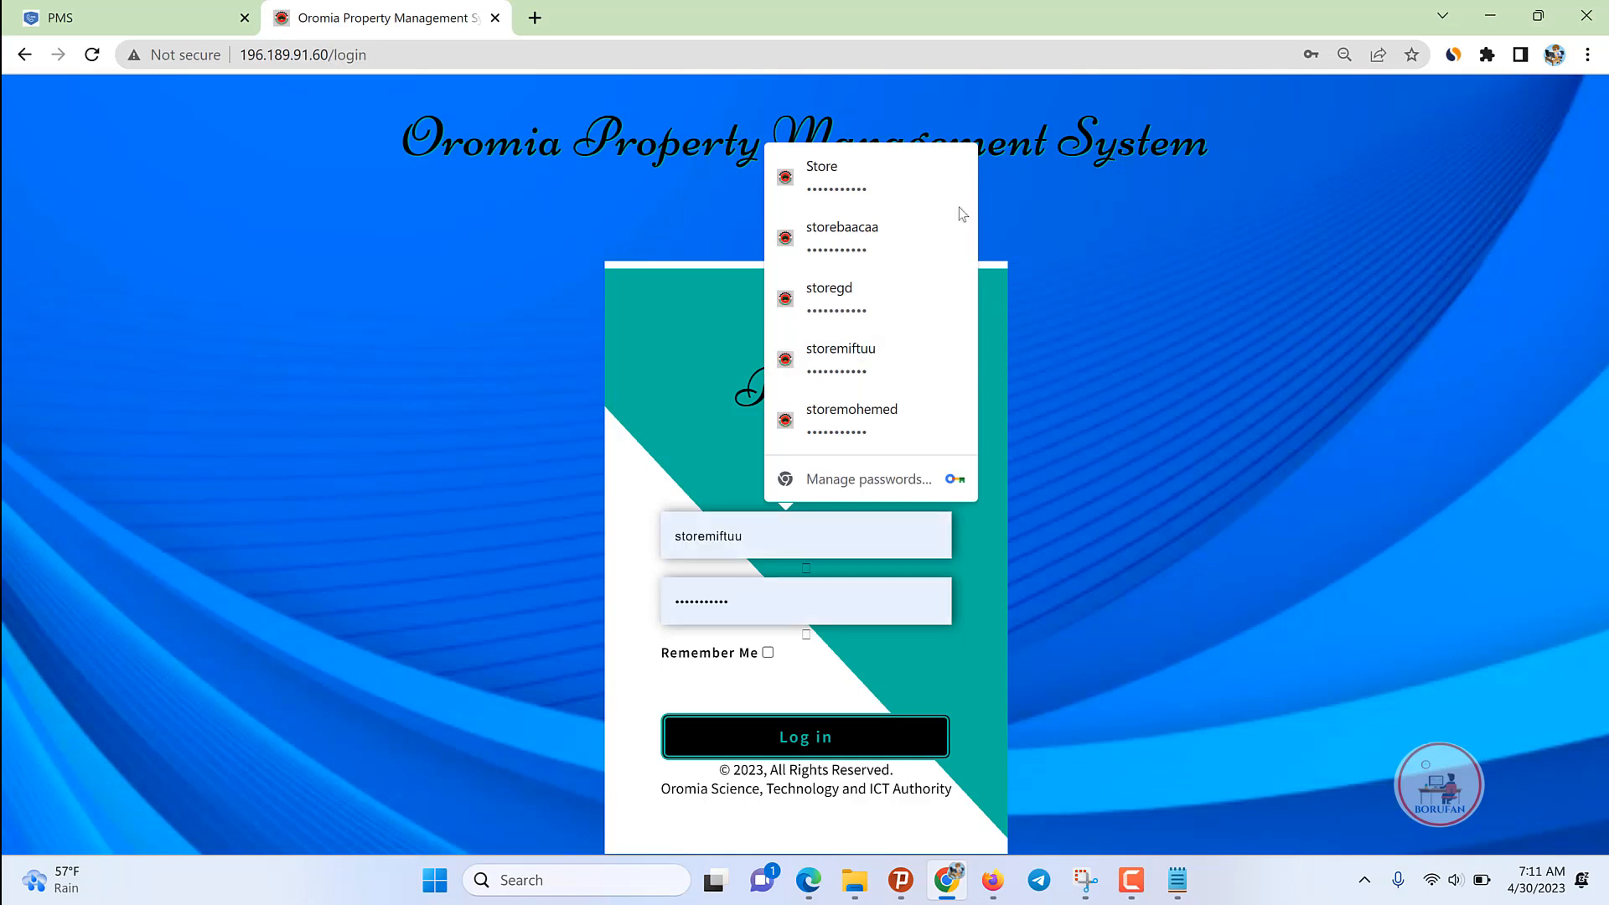
click(845, 298)
click(838, 736)
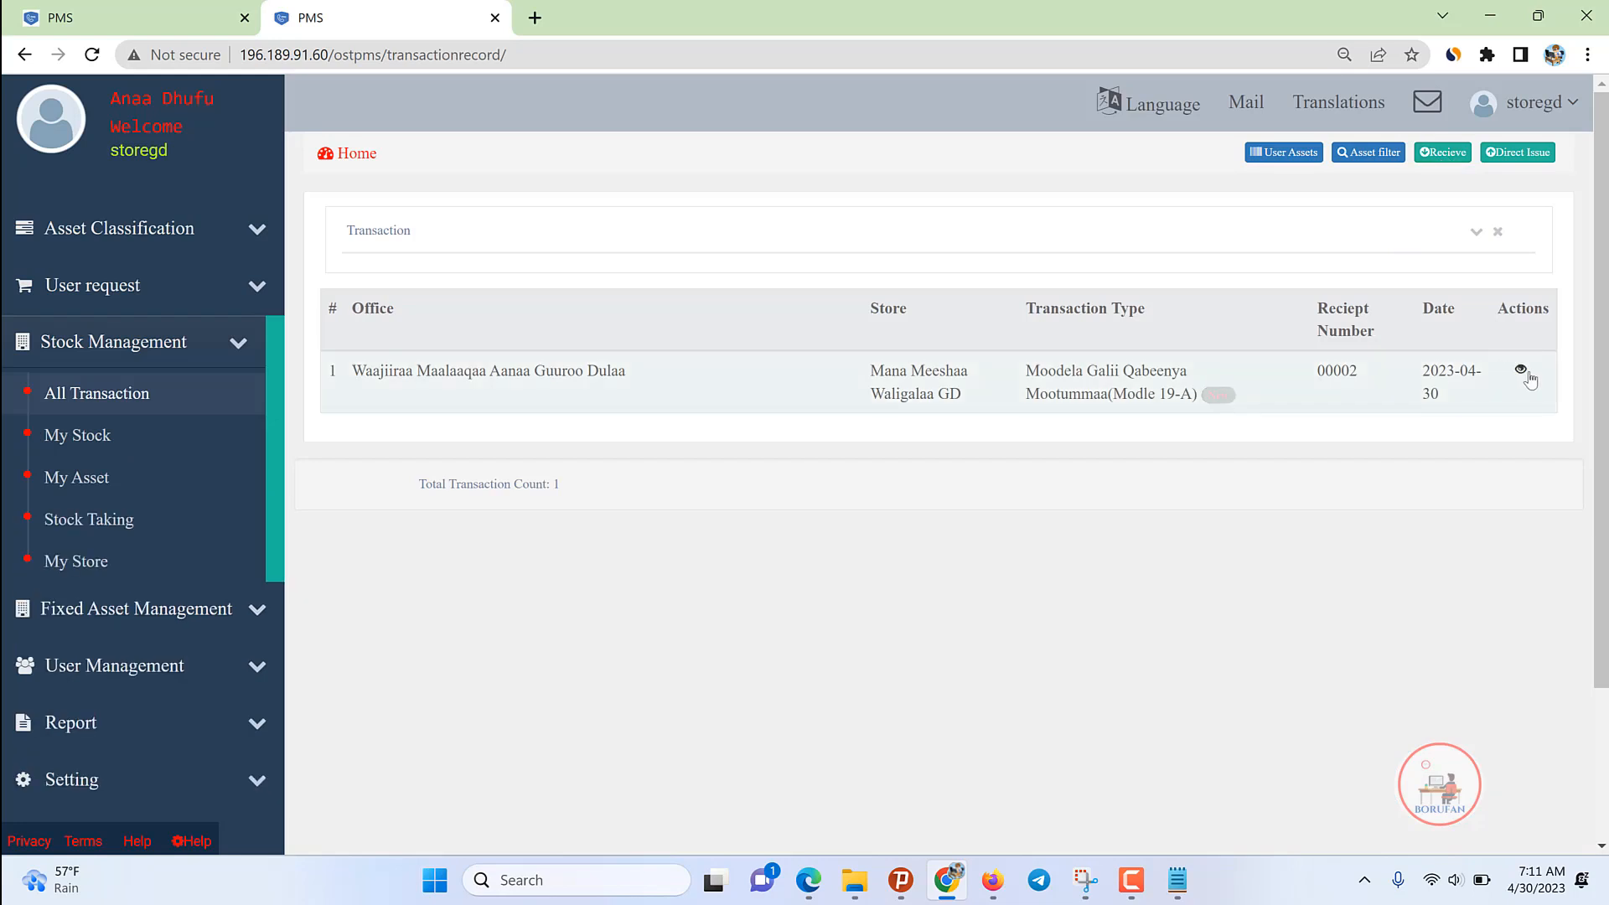
Step: Approve the receipt as store keeper and show My Stock with the Connecting Rod Boring Machine
click(1521, 369)
click(1257, 205)
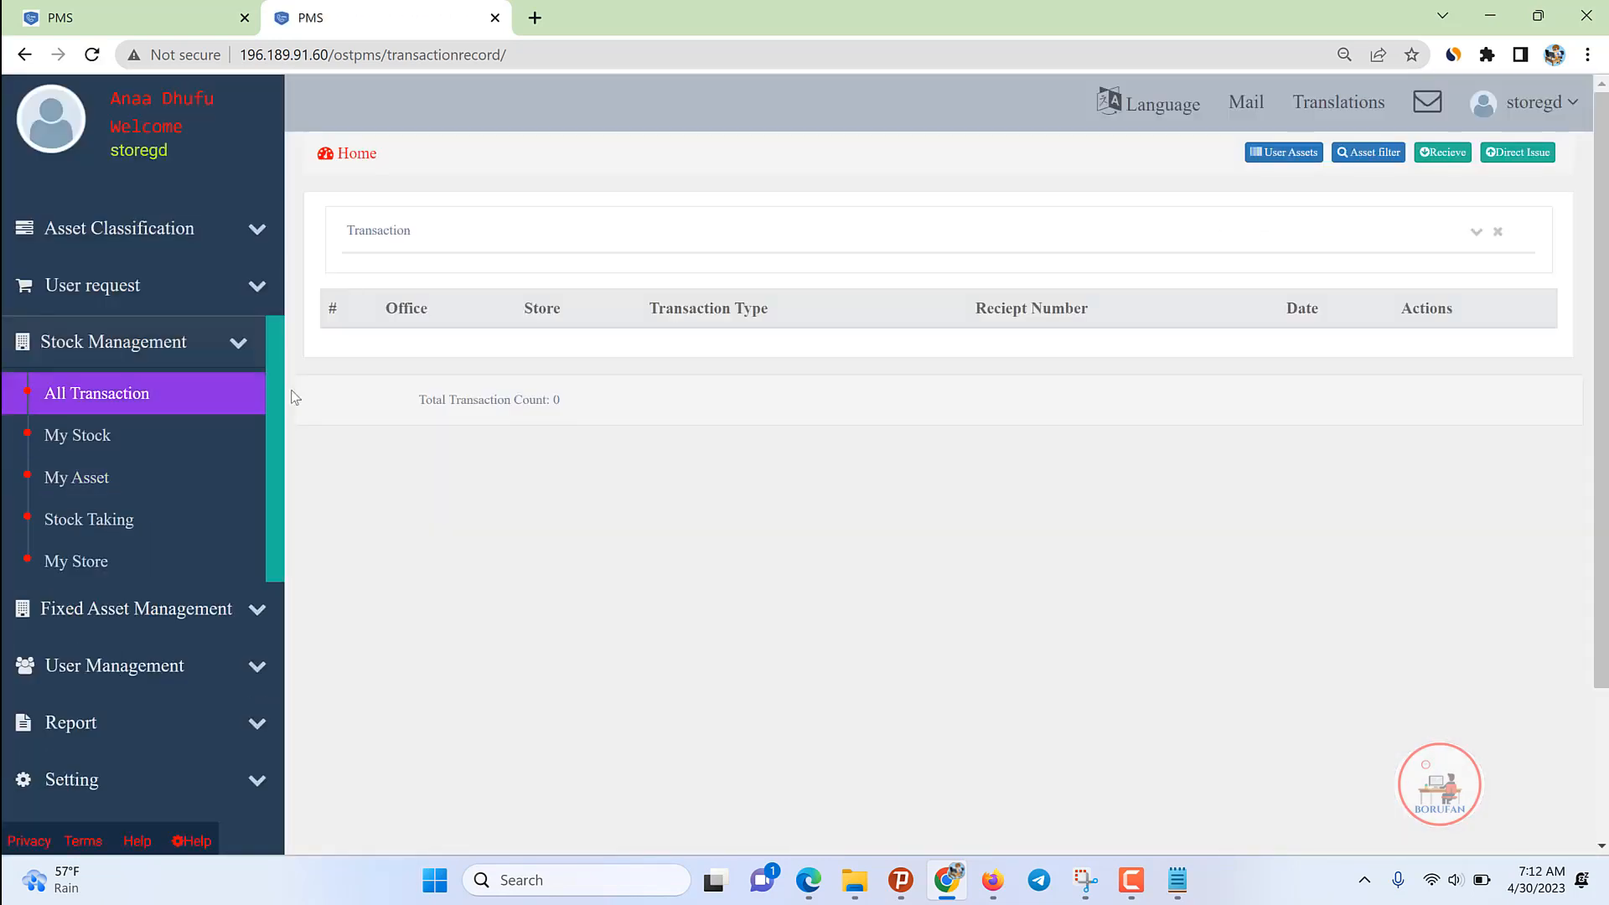
click(67, 436)
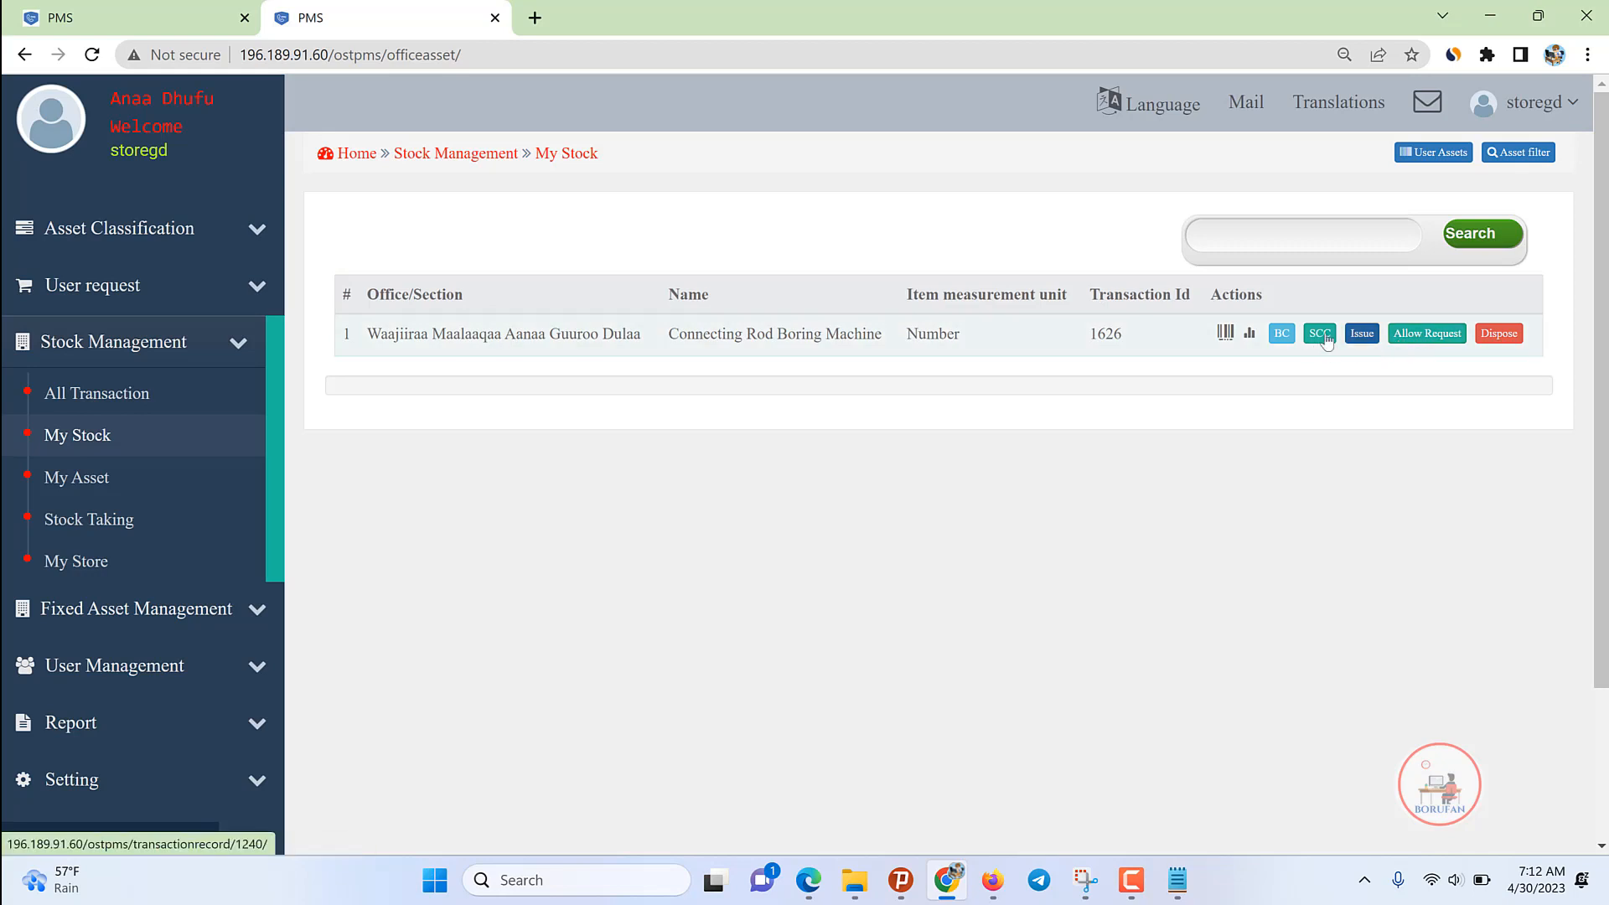
Step: Issue the Connecting Rod Boring Machine to the chosen employee and save the Model 22C transaction
click(1360, 335)
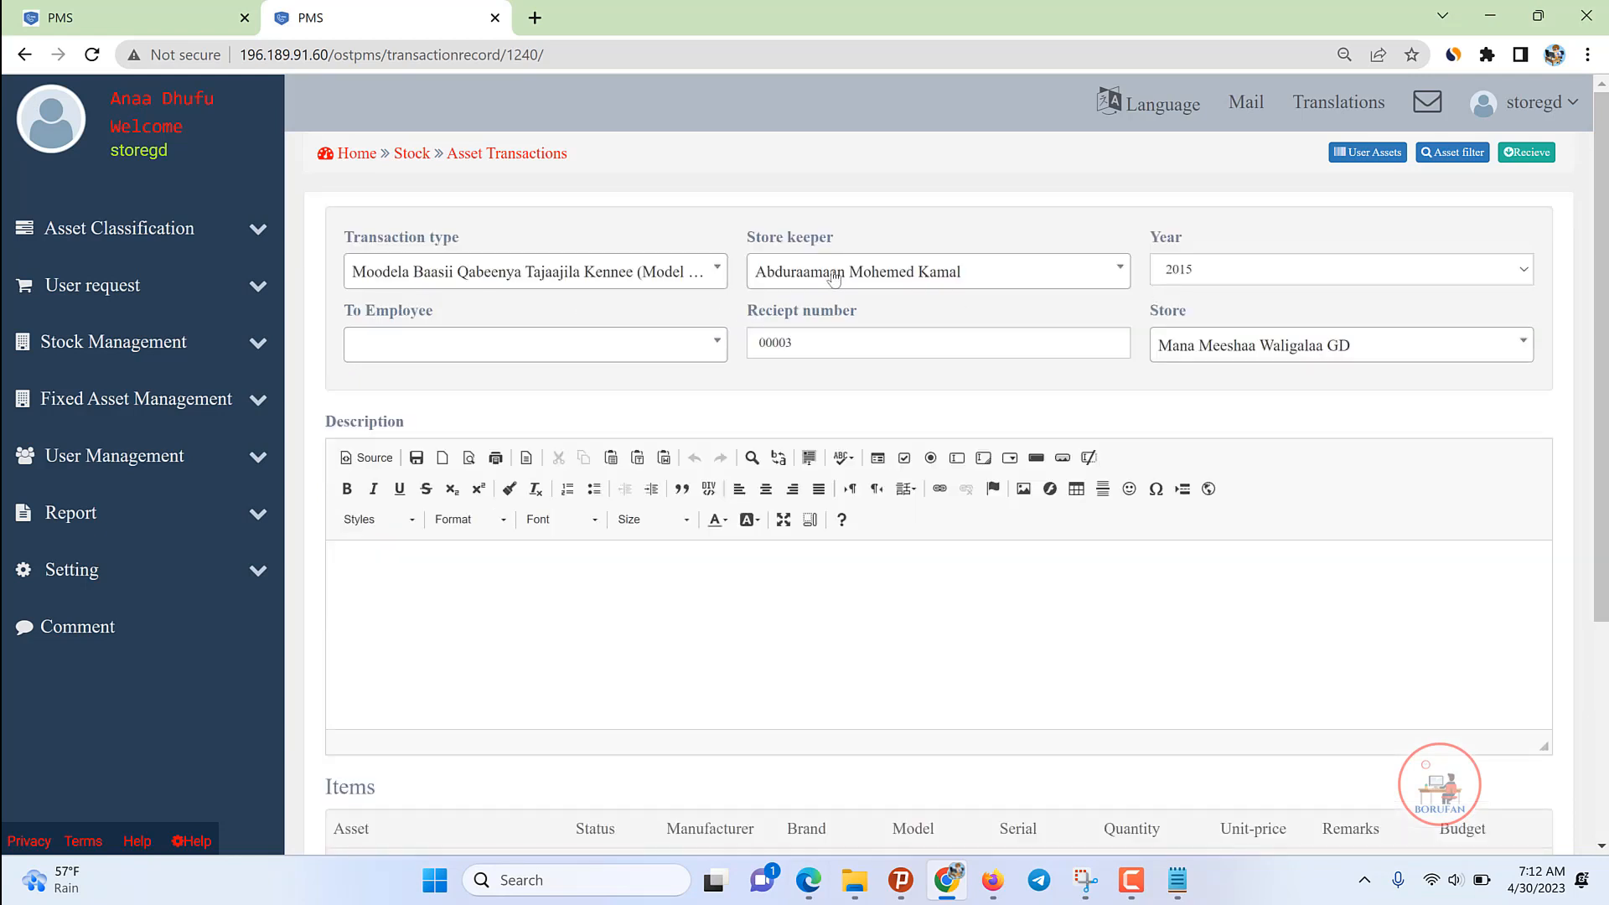
click(477, 352)
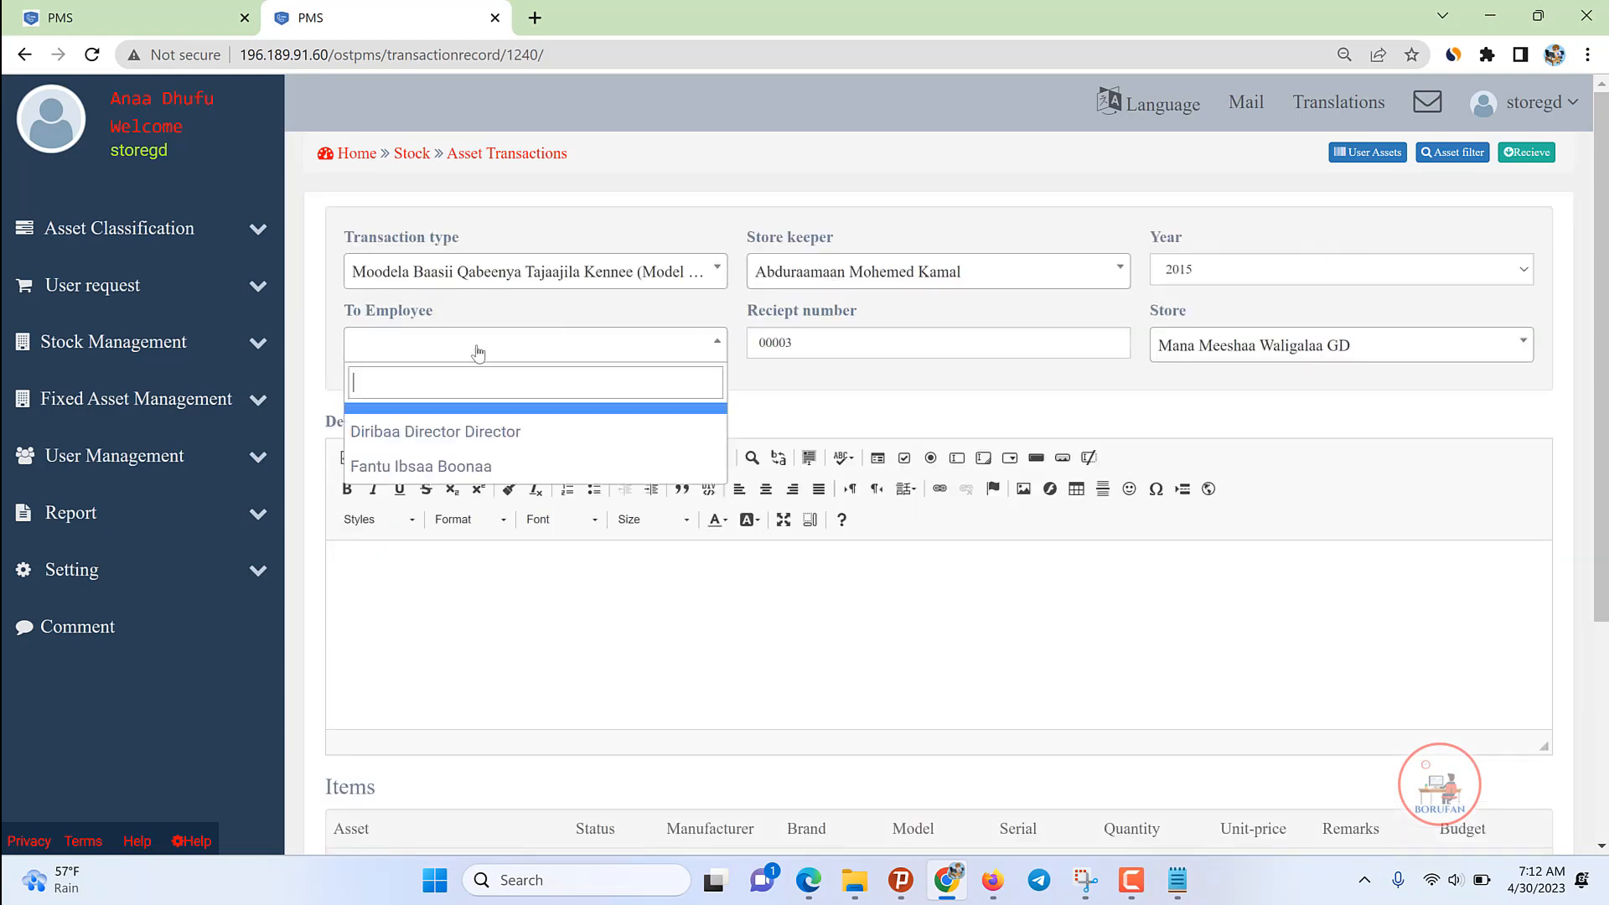
click(427, 466)
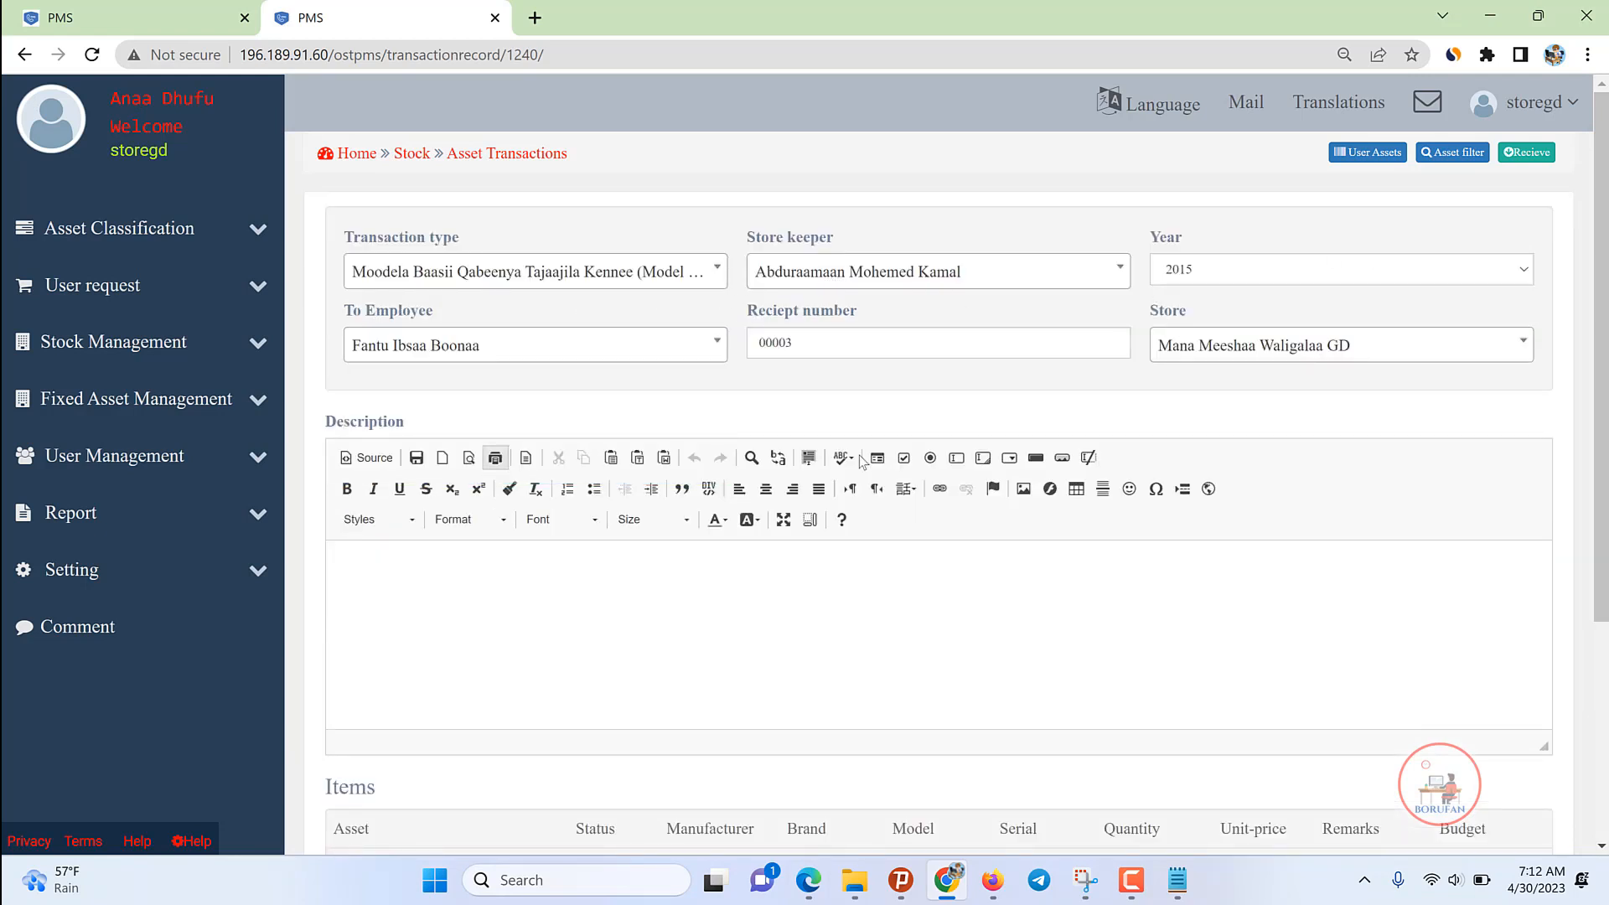
scroll(639, 635, down, 4)
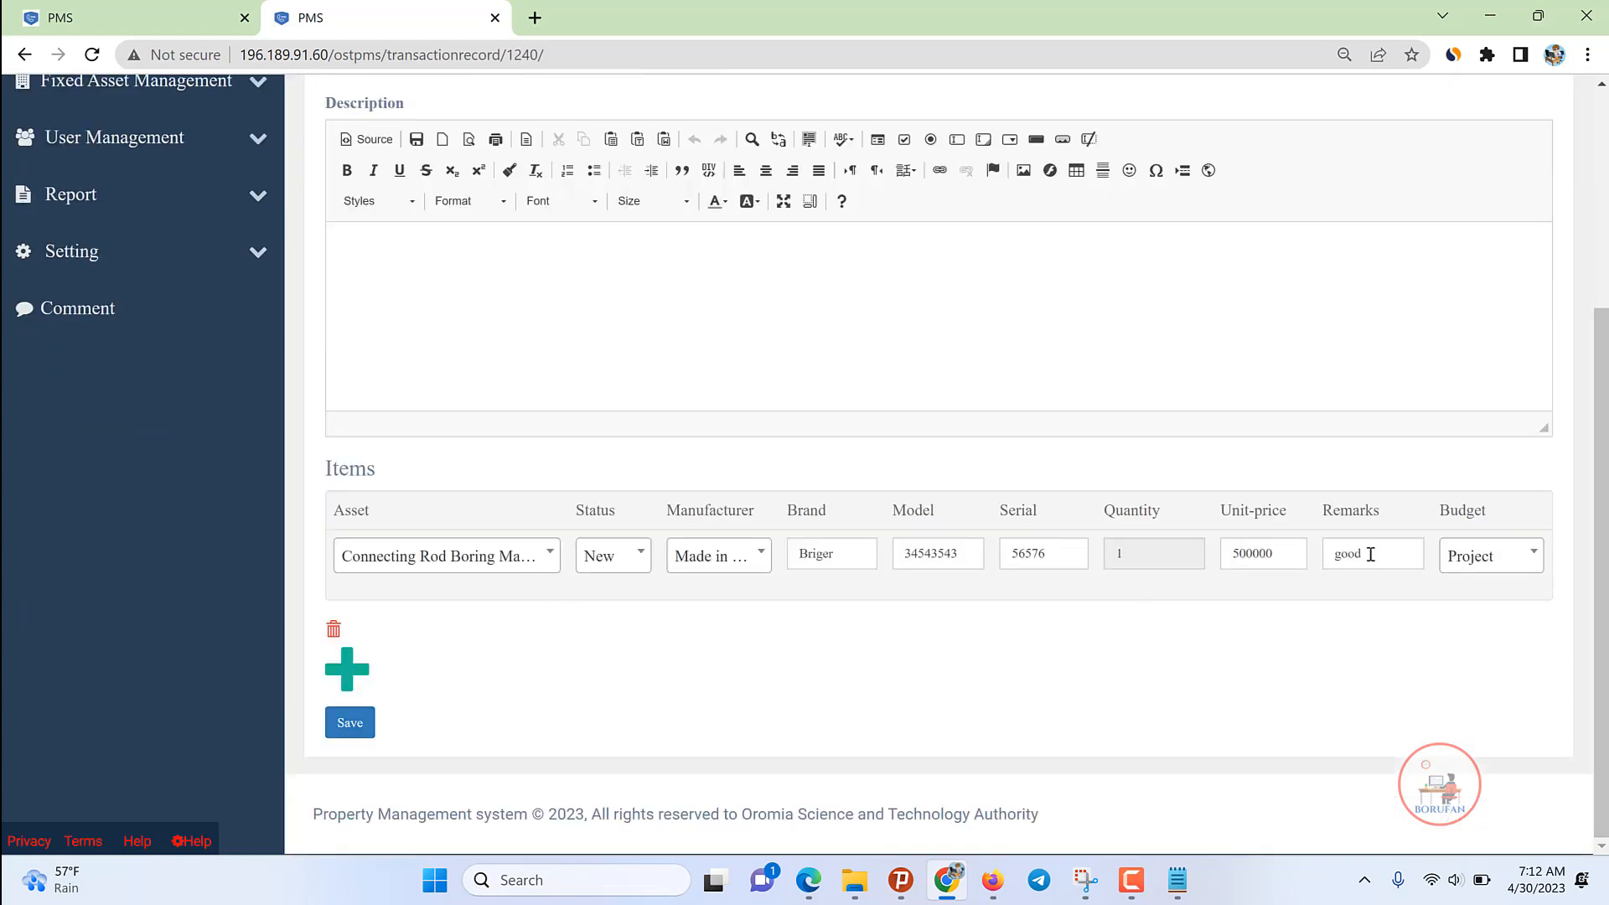
click(349, 723)
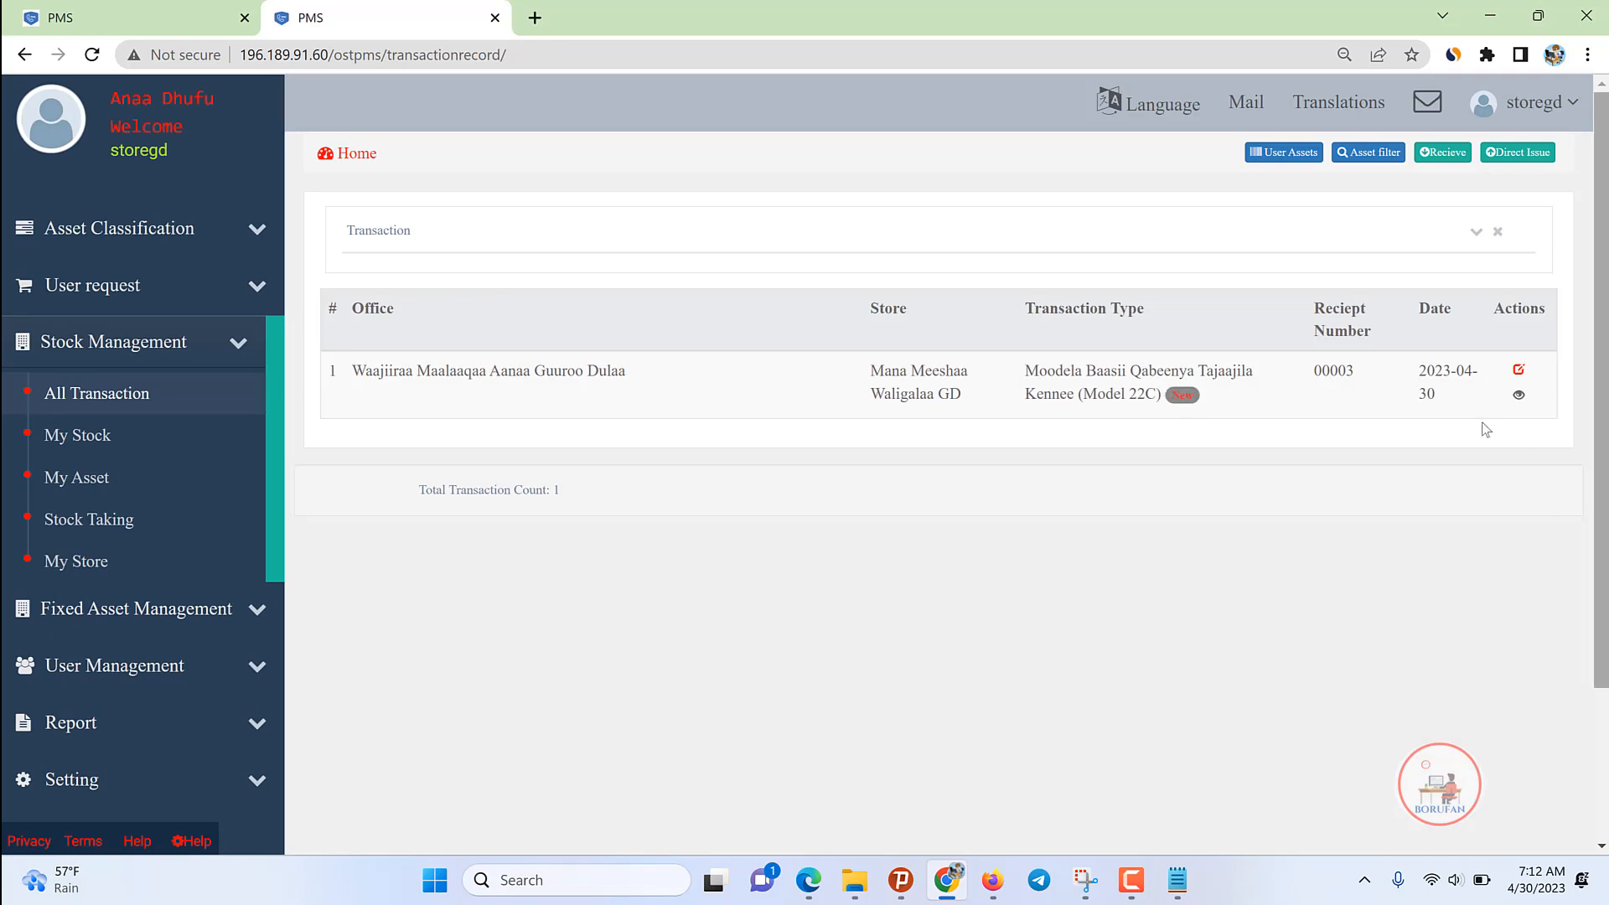
Step: Review the new receipt 00003 issue record, then collapse the stock management section
click(1520, 396)
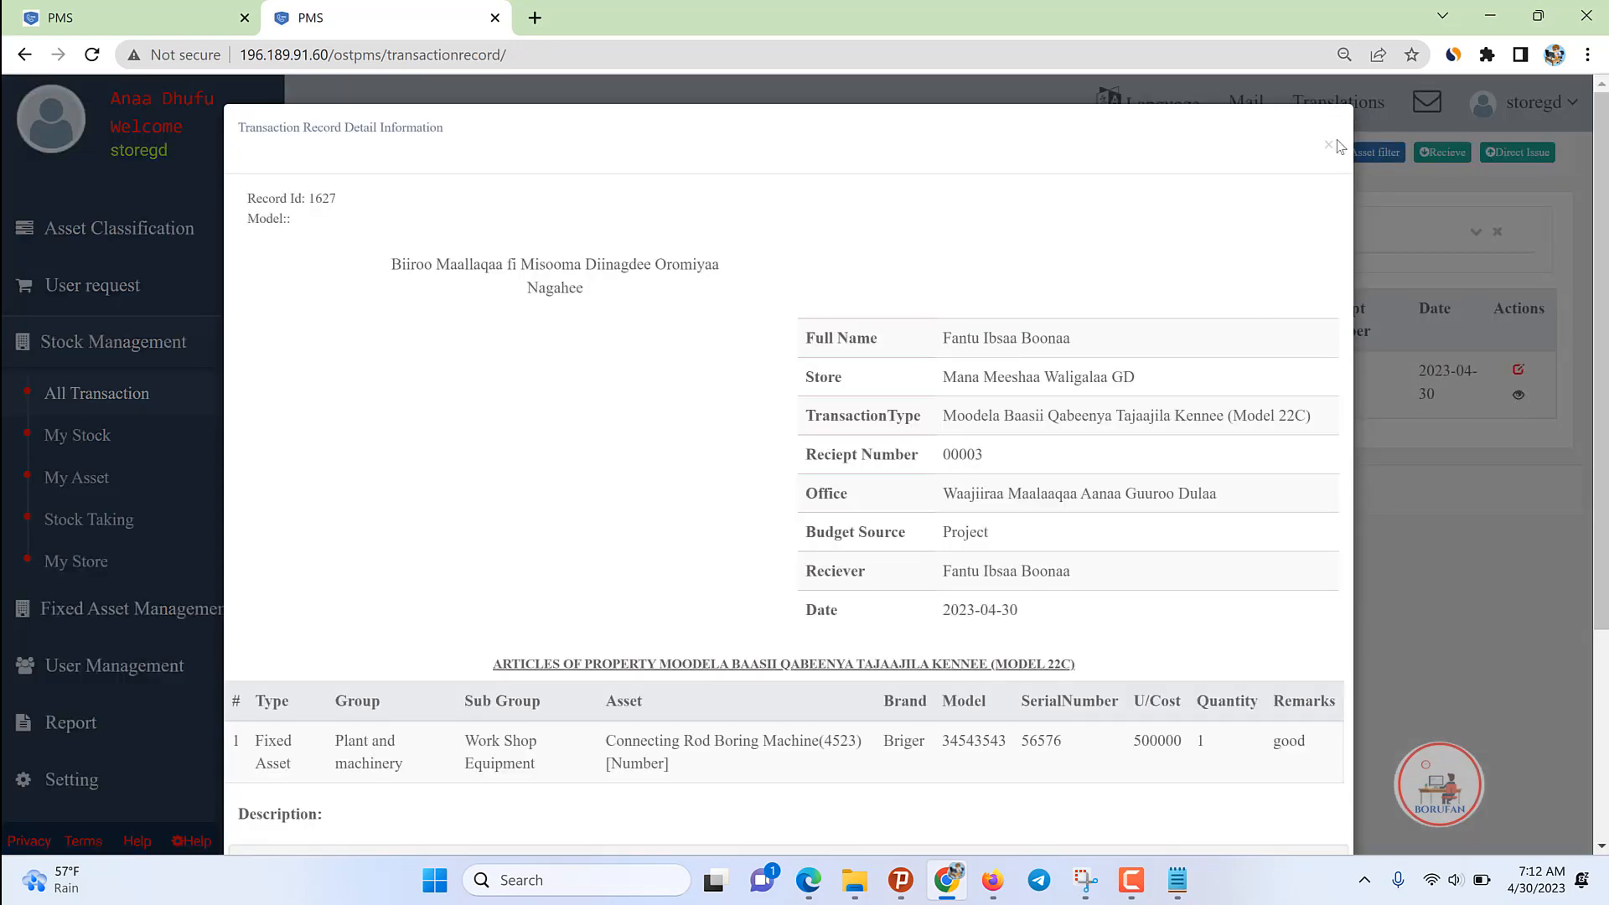
click(1521, 240)
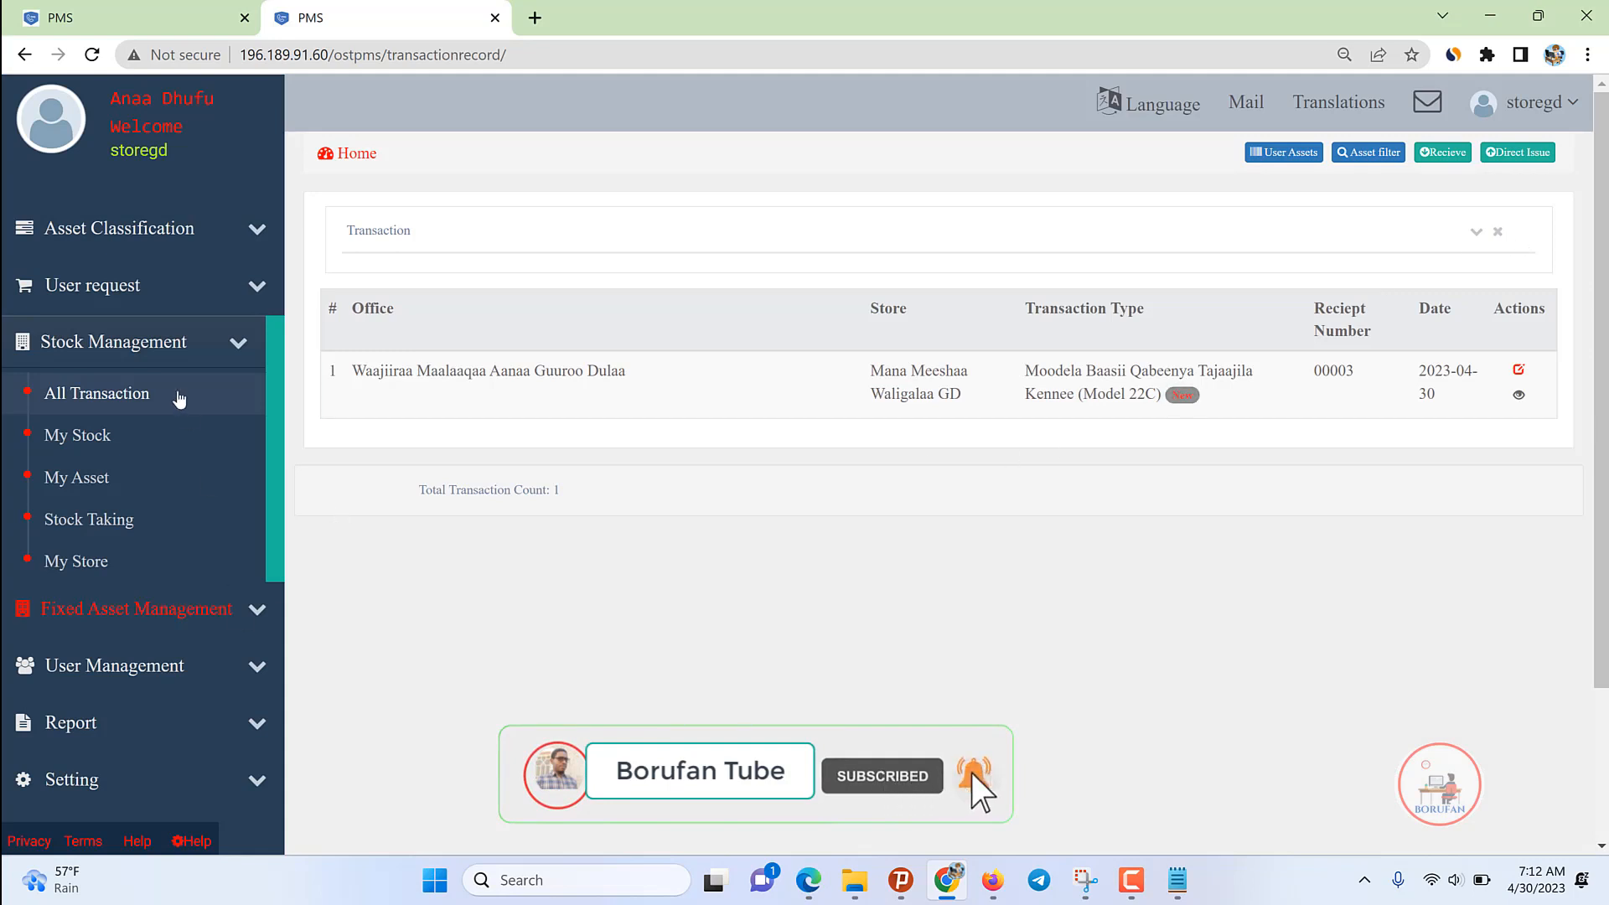
click(158, 342)
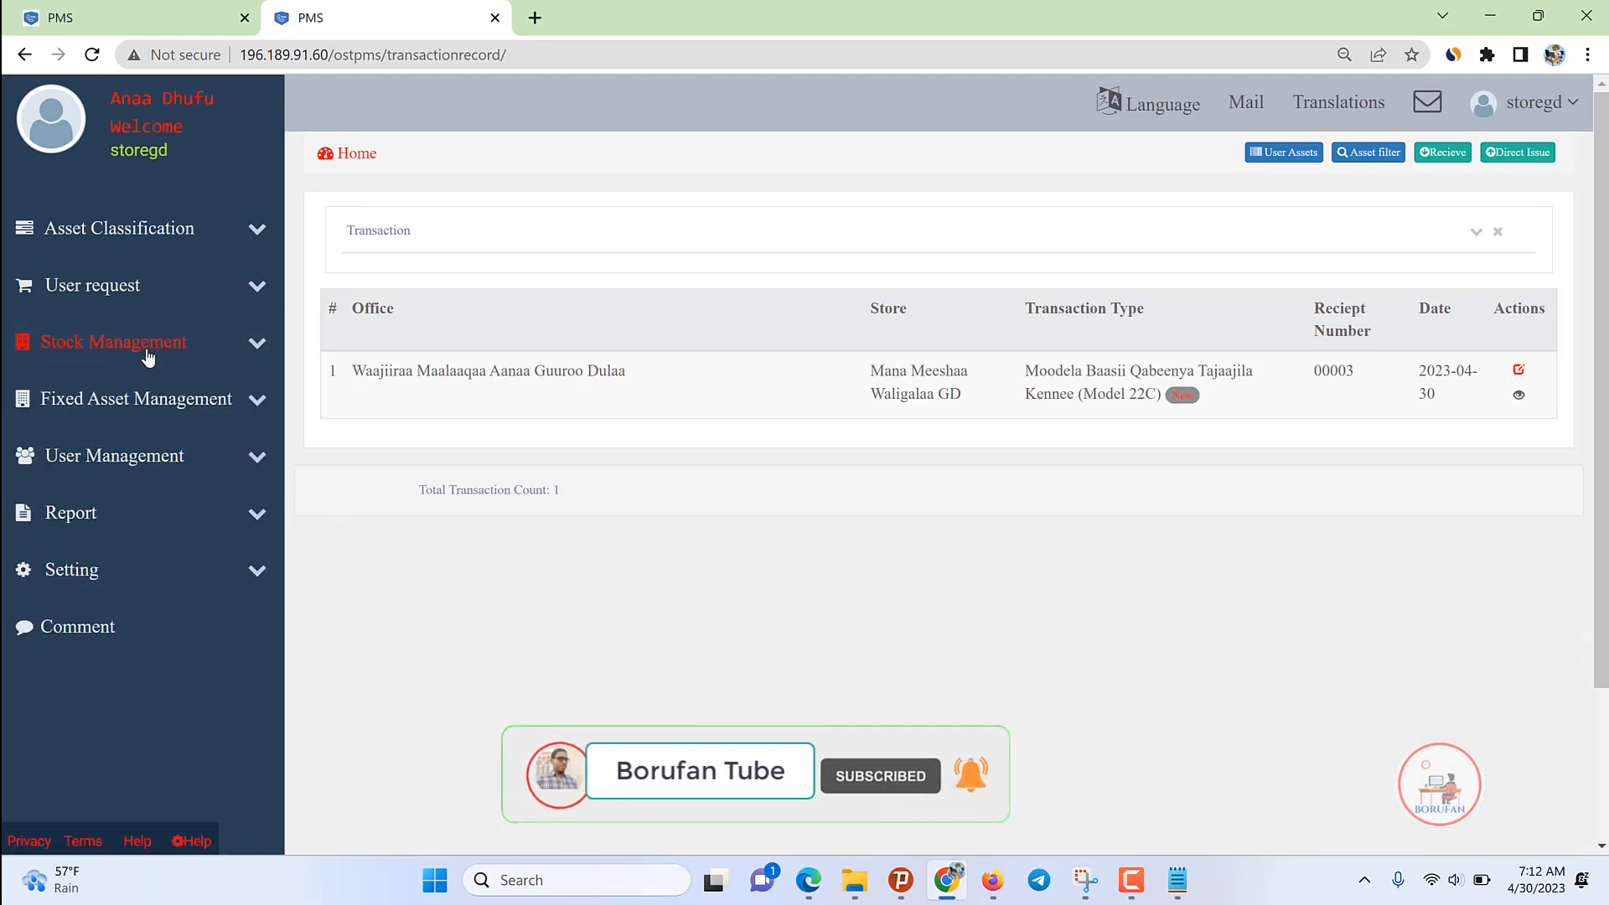